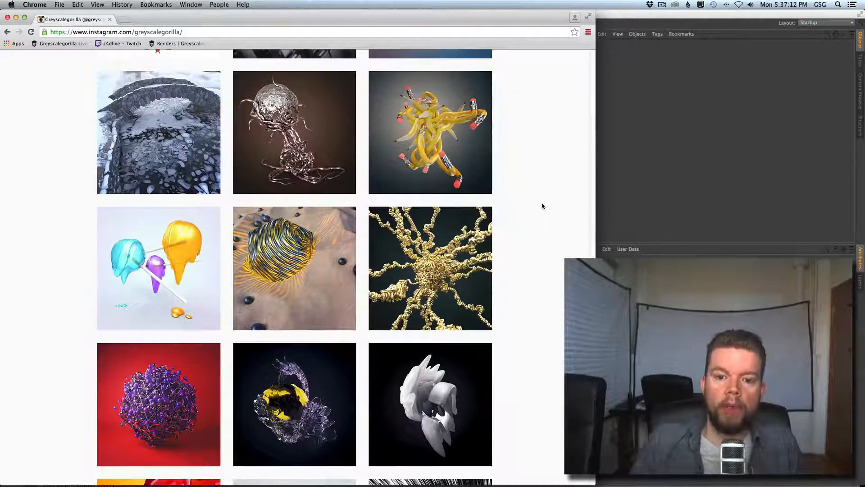
Browse the greyscalegorilla Instagram gallery and view the post showing gold branching particle strands
{"action": "scroll", "coordinate": [520, 278], "scroll_direction": "down", "scroll_amount": 2}
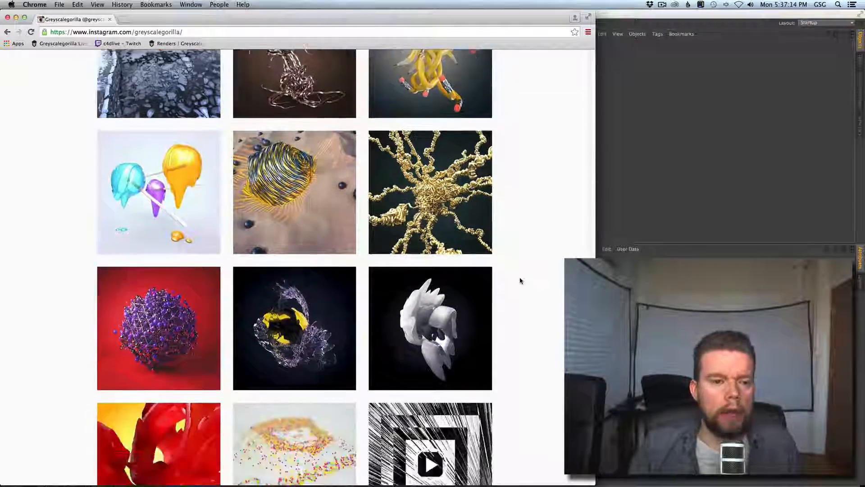
{"action": "scroll", "coordinate": [520, 279], "scroll_direction": "up", "scroll_amount": 5}
{"action": "scroll", "coordinate": [520, 279], "scroll_direction": "down", "scroll_amount": 2}
{"action": "scroll", "coordinate": [512, 228], "scroll_direction": "up", "scroll_amount": 1}
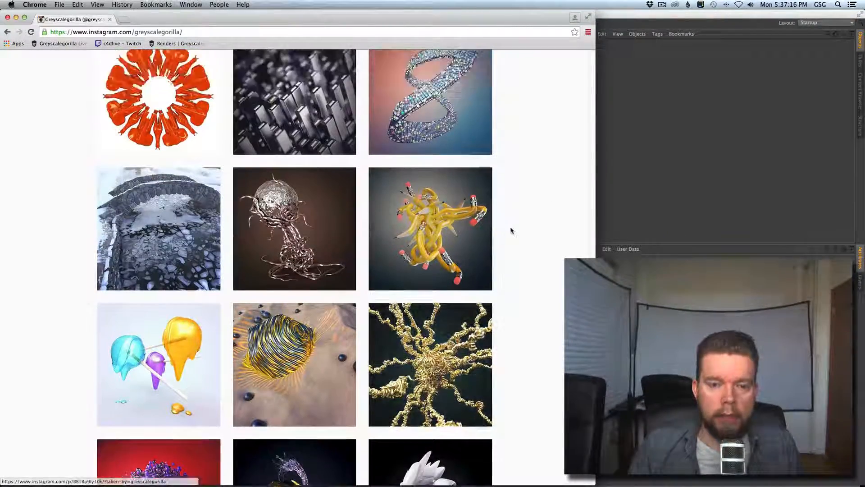
{"action": "scroll", "coordinate": [510, 239], "scroll_direction": "down", "scroll_amount": 3}
{"action": "scroll", "coordinate": [321, 128], "scroll_direction": "up", "scroll_amount": 2}
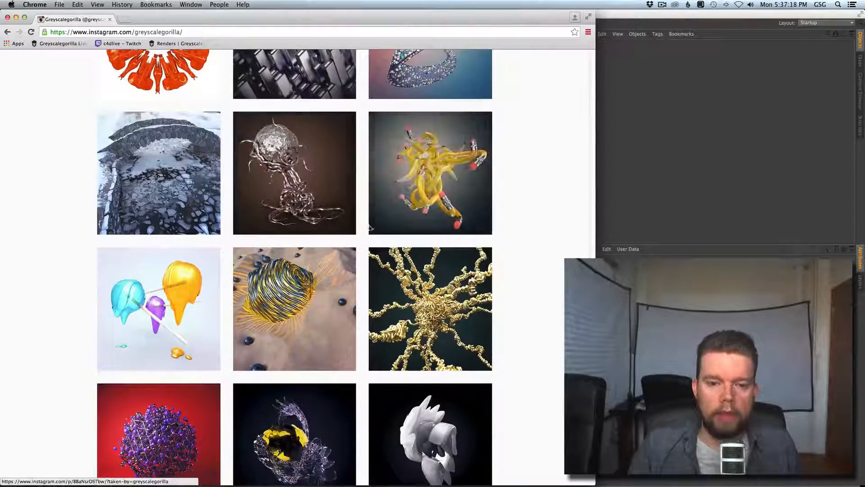
{"action": "left_click", "coordinate": [421, 282]}
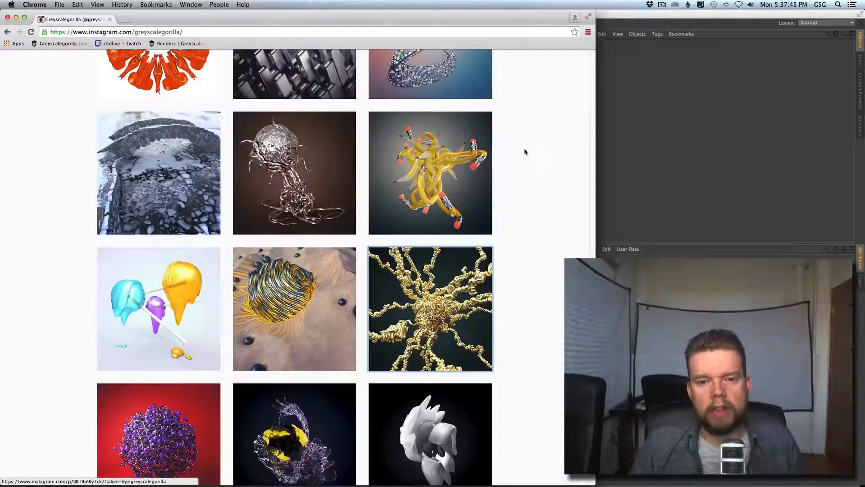
{"action": "left_click", "coordinate": [524, 151]}
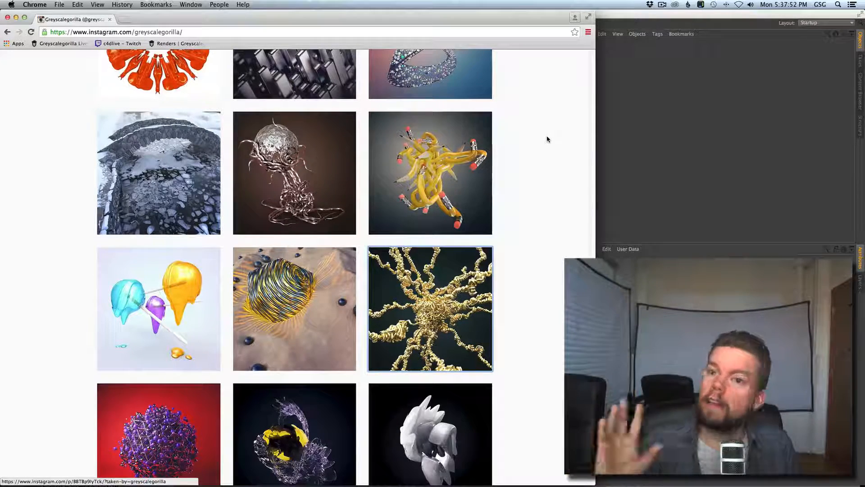
View the gallery posts showing the metallic sphere with tendrils, the tangled pencils and the striped polyhedron on sand
{"action": "left_click", "coordinate": [325, 182]}
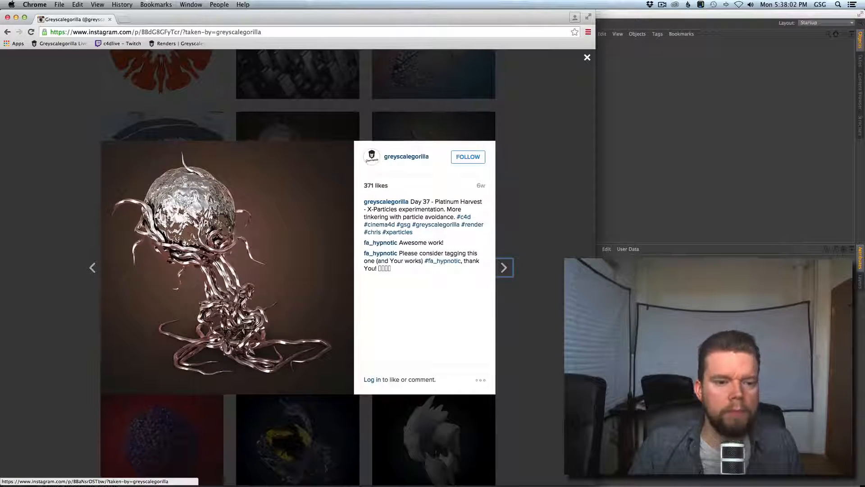
{"action": "left_click", "coordinate": [530, 179]}
{"action": "left_click", "coordinate": [469, 180]}
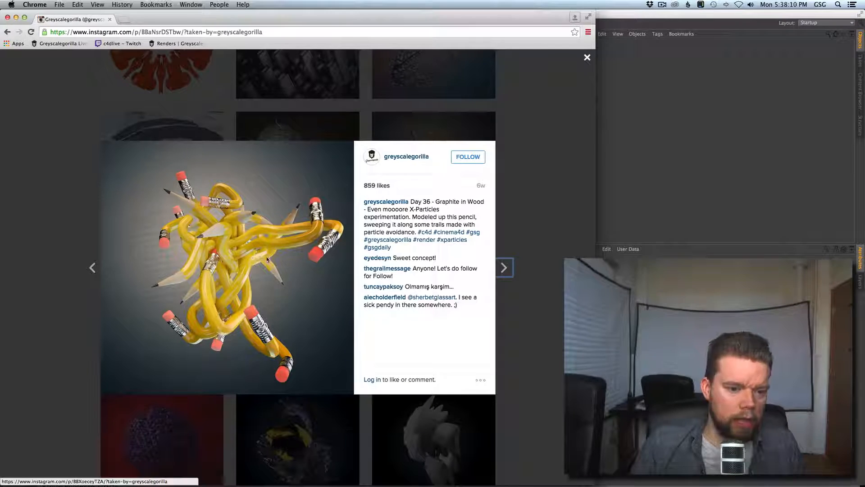
{"action": "left_click", "coordinate": [530, 128]}
{"action": "left_click", "coordinate": [314, 327]}
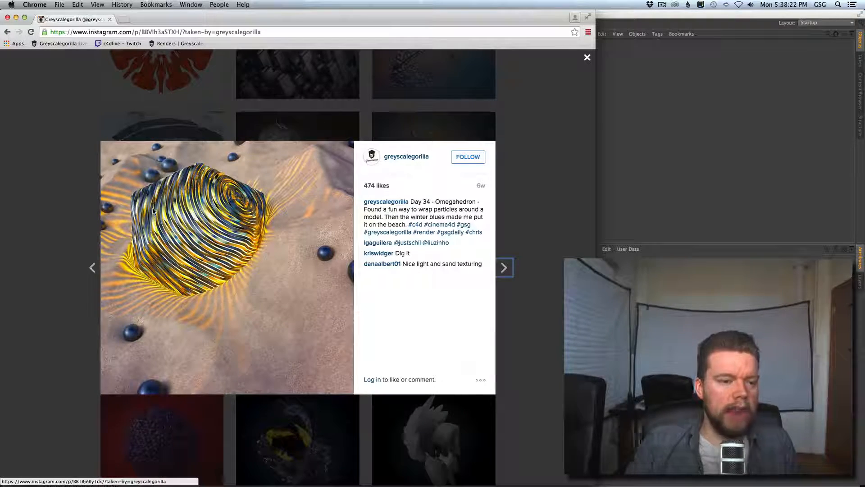
{"action": "left_click", "coordinate": [538, 137]}
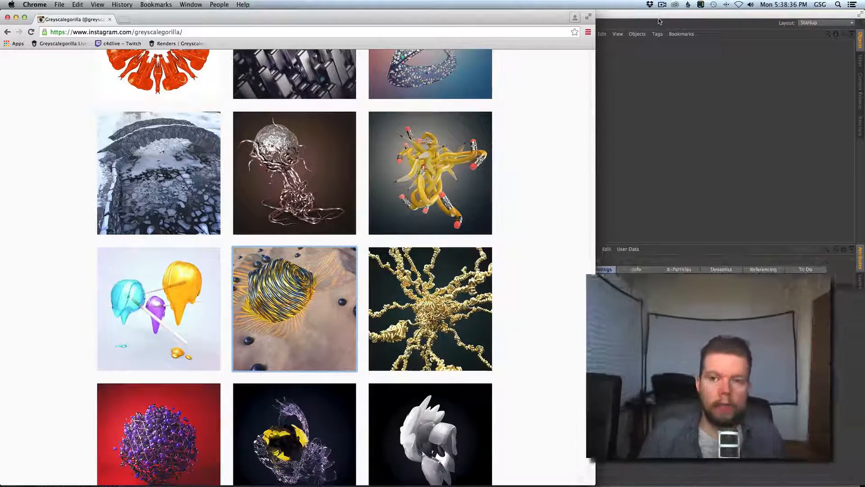
Switch to Cinema 4D and look through the available X-Particles objects and modifiers
{"action": "left_click", "coordinate": [659, 18]}
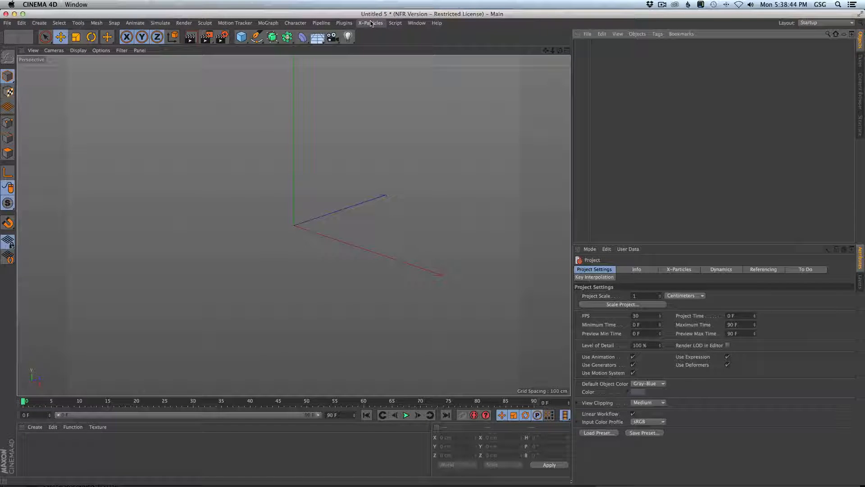
{"action": "left_click", "coordinate": [370, 23]}
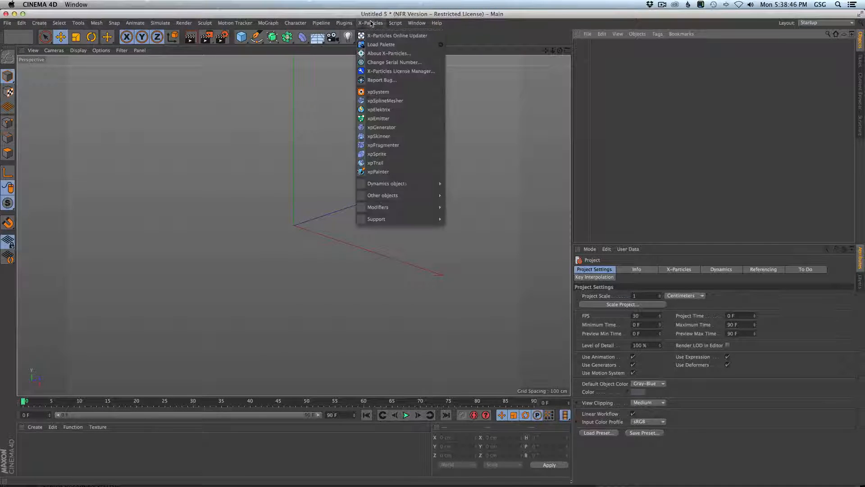
{"action": "mouse_move", "coordinate": [407, 180]}
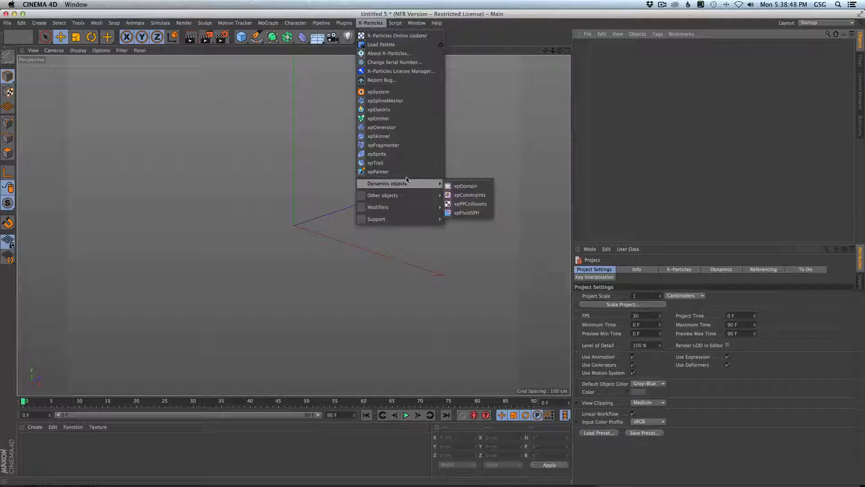
{"action": "mouse_move", "coordinate": [388, 208]}
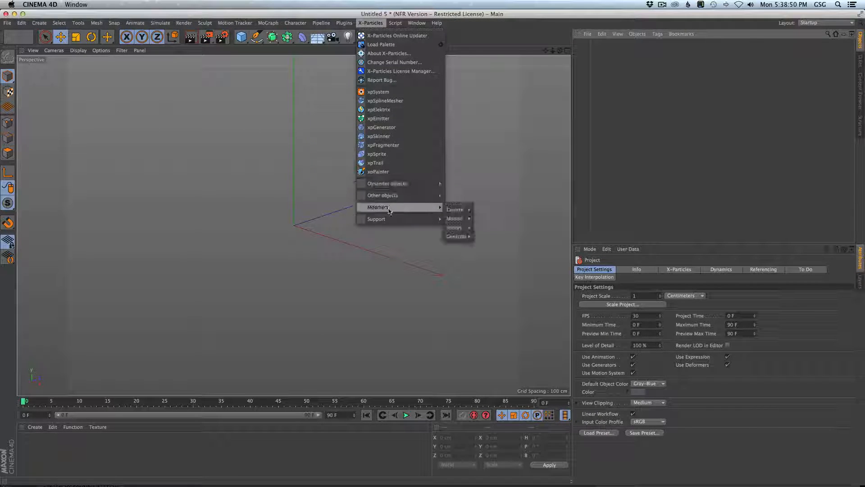
{"action": "mouse_move", "coordinate": [447, 208]}
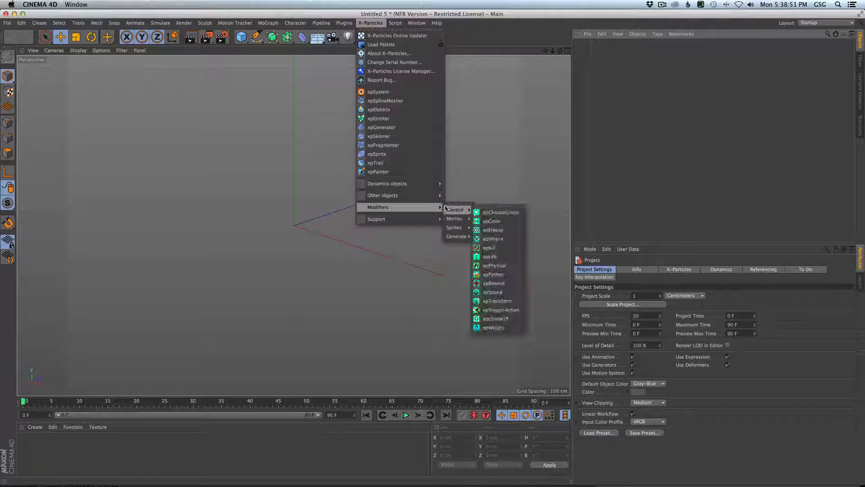
{"action": "left_click", "coordinate": [470, 126]}
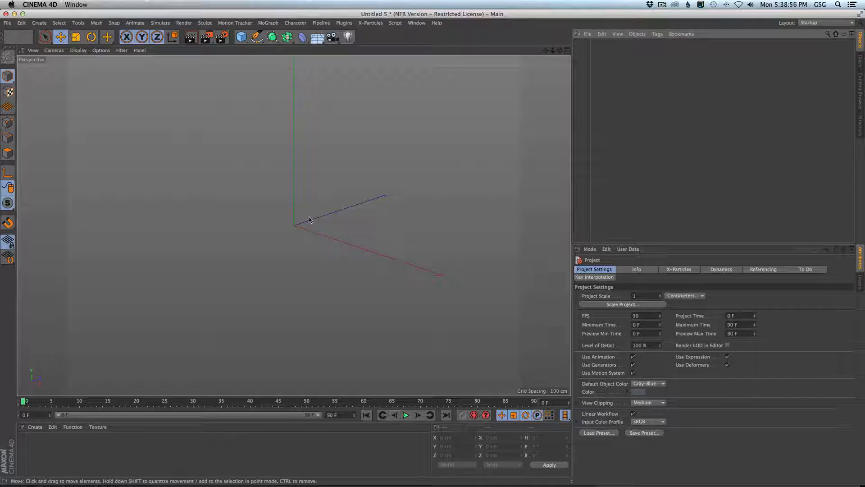
Add an xpEmitter to the scene and set its emitter plane to Y+
{"action": "left_click", "coordinate": [371, 23]}
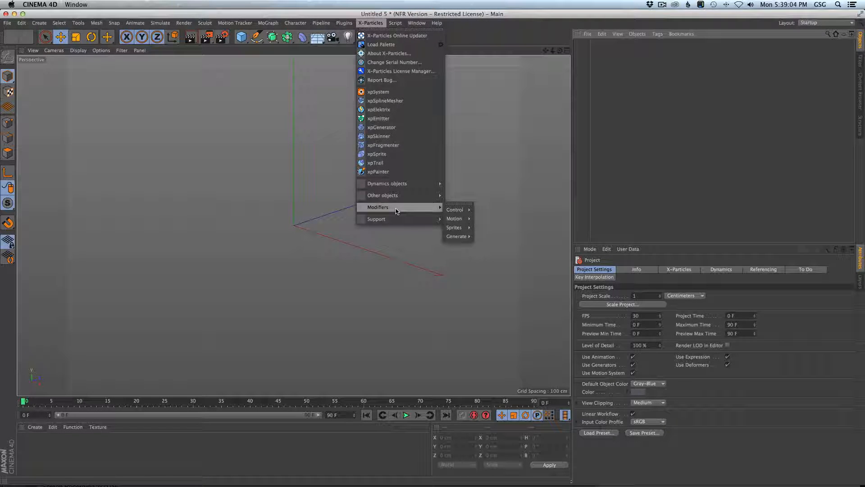
{"action": "left_click", "coordinate": [381, 118]}
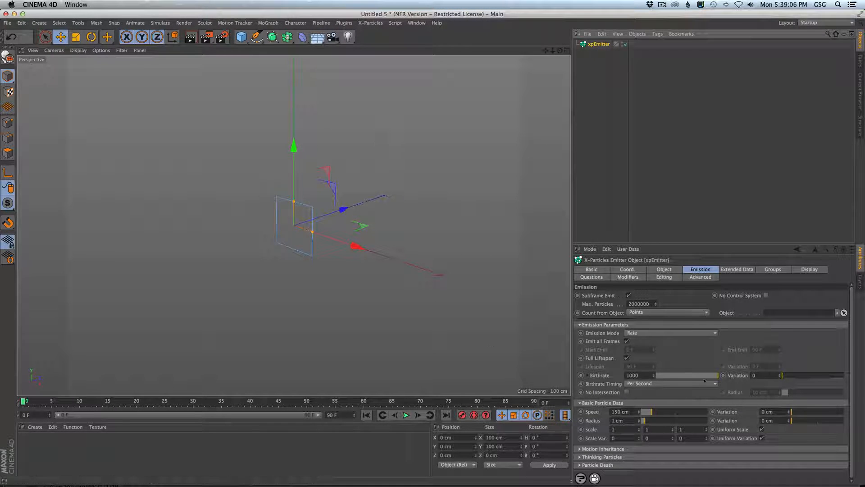
{"action": "left_click", "coordinate": [664, 269]}
{"action": "left_click", "coordinate": [787, 303]}
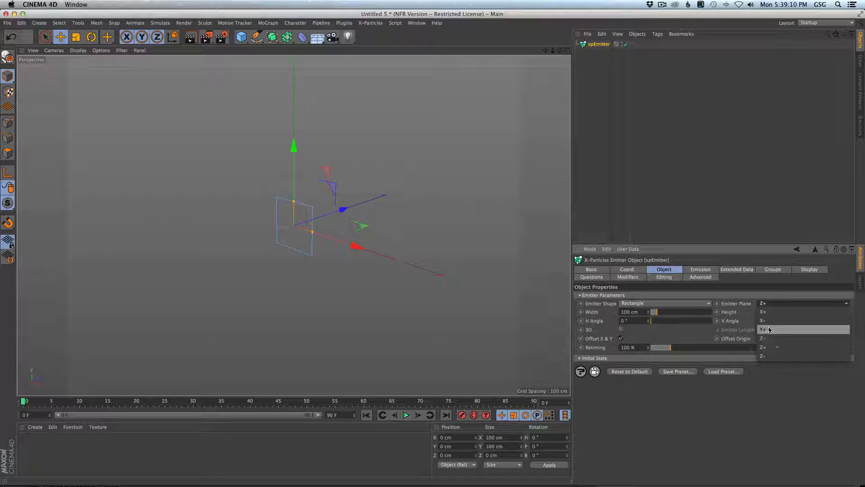
{"action": "left_click", "coordinate": [769, 329]}
Play the animation briefly to check the emission direction, and stop it
{"action": "left_click", "coordinate": [407, 415]}
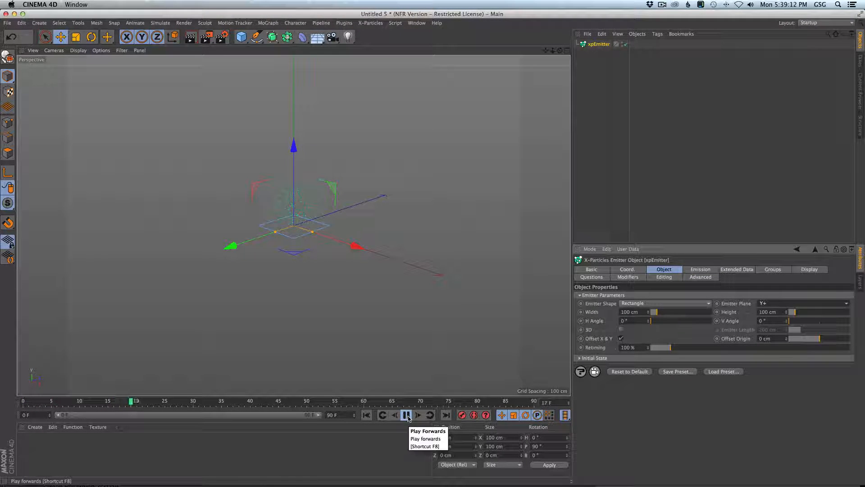
{"action": "left_click", "coordinate": [407, 416]}
{"action": "middle_click_drag", "start_coordinate": [297, 220], "coordinate": [322, 261], "text": "alt"}
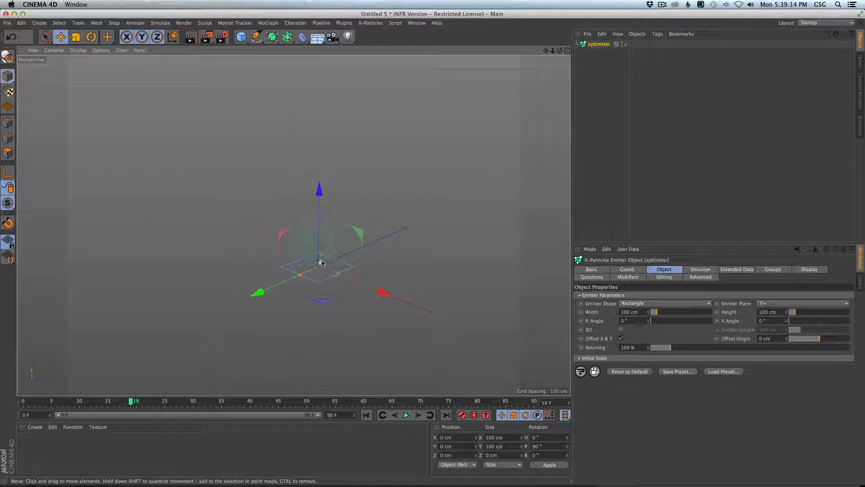
Set the emitter's editor display for particles to Circle (Filled)
{"action": "left_click", "coordinate": [806, 270]}
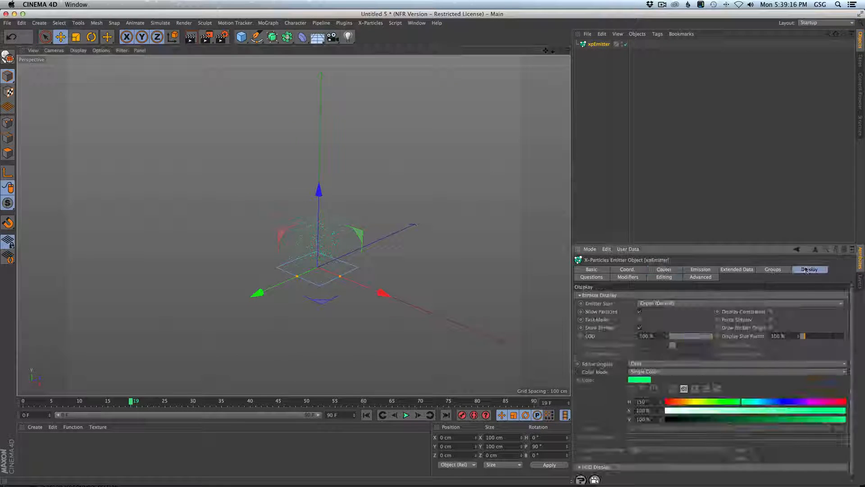
{"action": "left_click", "coordinate": [644, 363]}
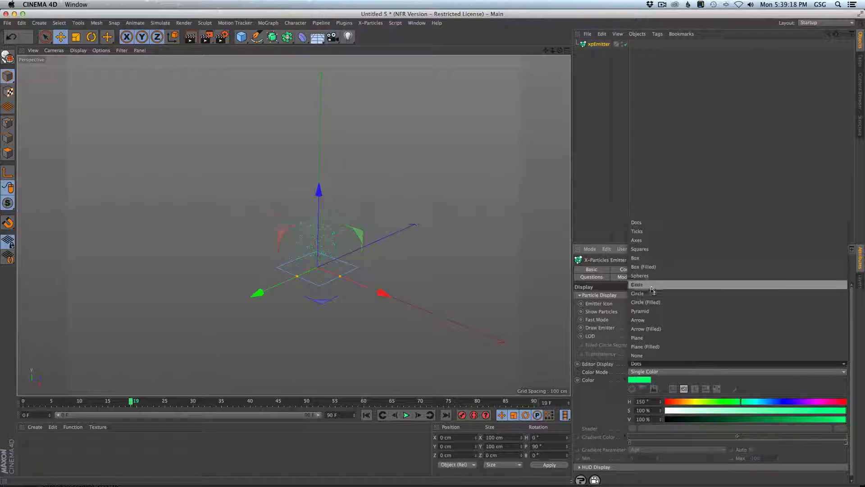
{"action": "left_click", "coordinate": [649, 302]}
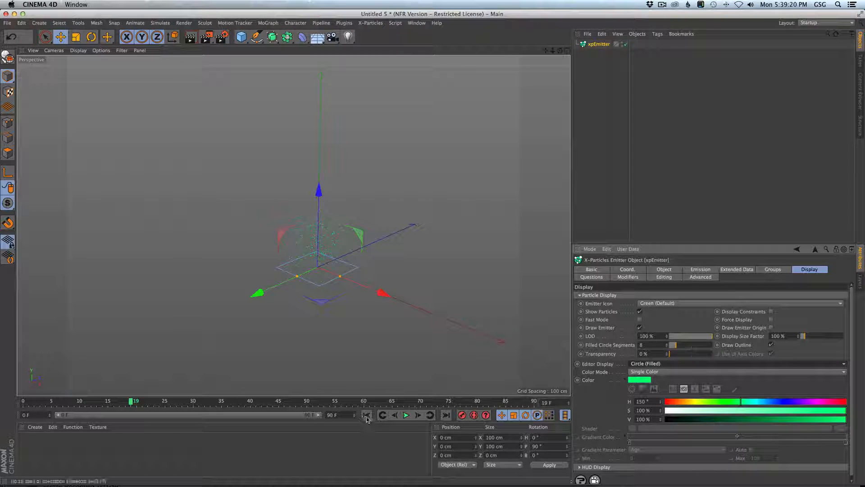
Switch the emitter's emission mode to Shot and set the shot count to 5
{"action": "left_click", "coordinate": [664, 270]}
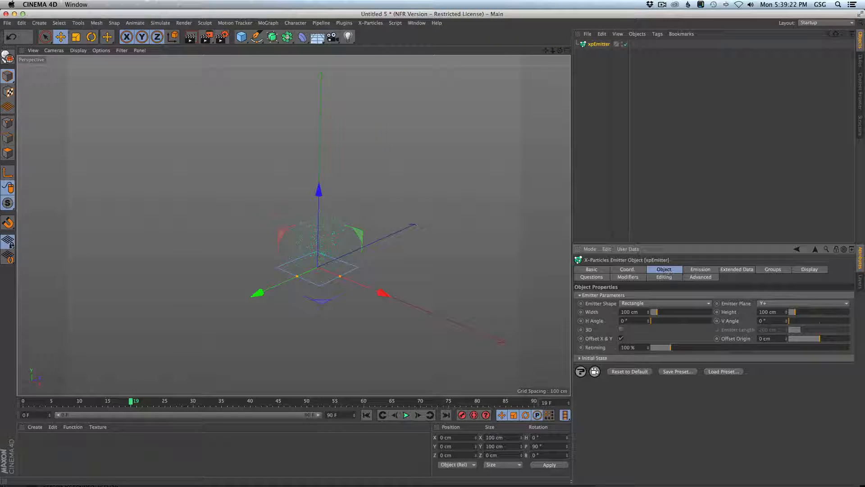
{"action": "left_click", "coordinate": [698, 270]}
{"action": "left_click", "coordinate": [639, 334]}
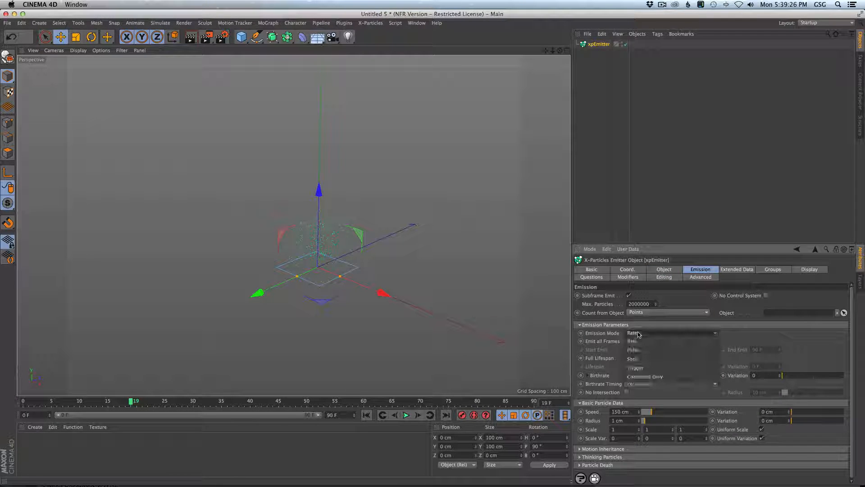
{"action": "left_click", "coordinate": [645, 358]}
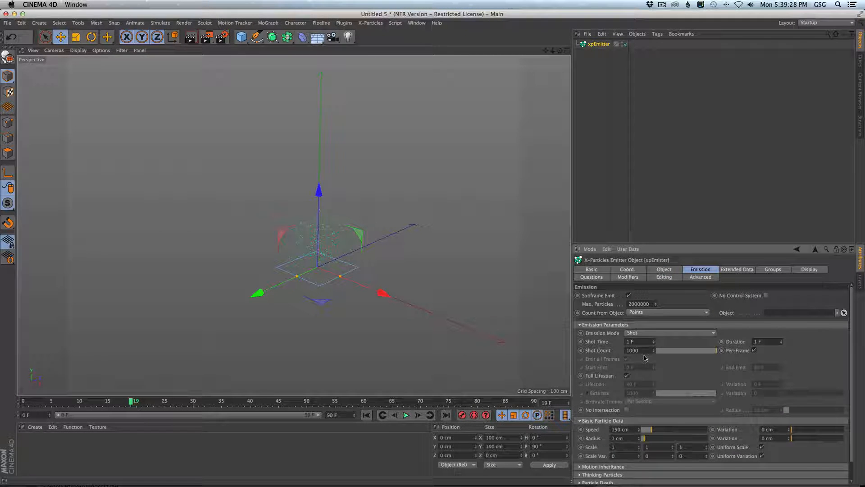
{"action": "double_click", "coordinate": [649, 350]}
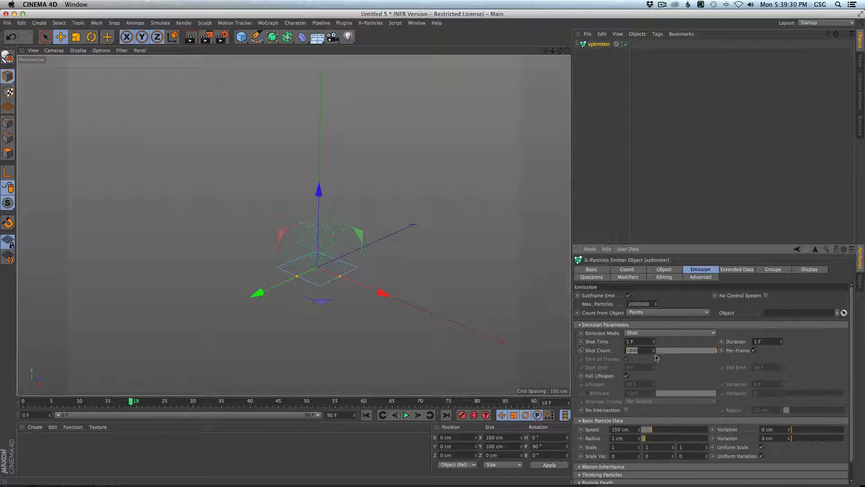
{"action": "type", "text": "5"}
{"action": "key", "text": "Return"}
Play the animation from the first frame to check the emitted shot, and stop it around frame 32
{"action": "left_click", "coordinate": [366, 415]}
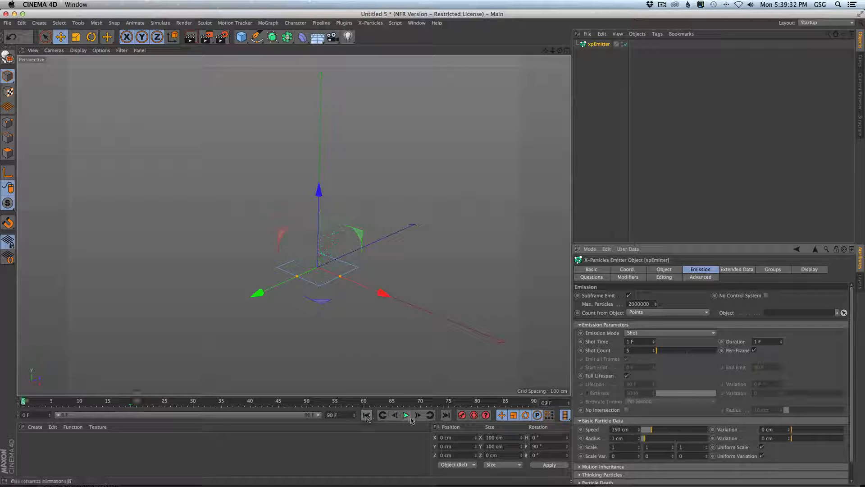
{"action": "left_click", "coordinate": [407, 415]}
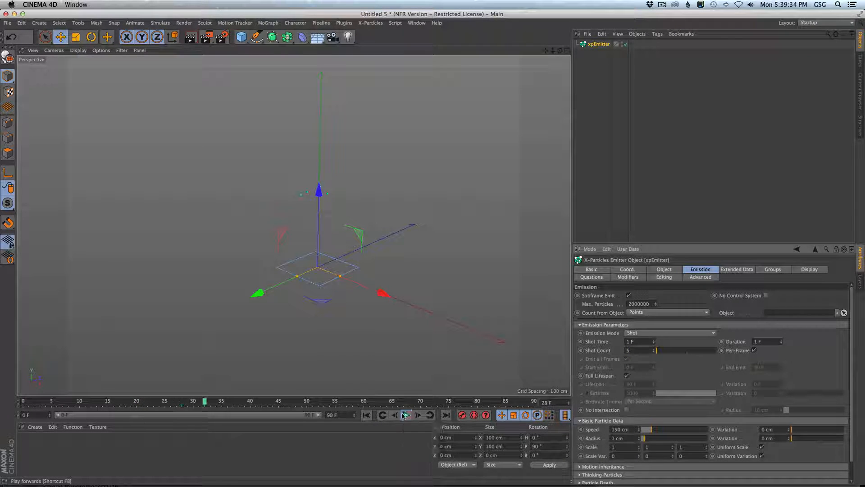
{"action": "left_click", "coordinate": [405, 415]}
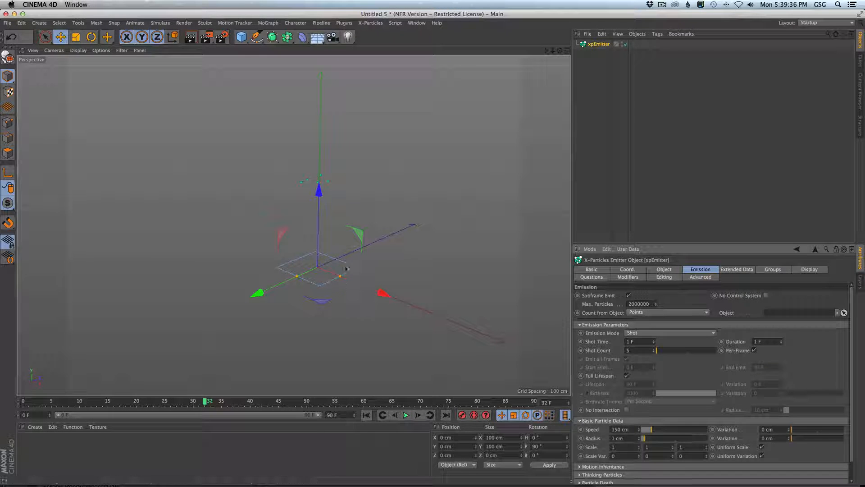
{"action": "middle_click_drag", "start_coordinate": [331, 228], "coordinate": [332, 246], "text": "alt"}
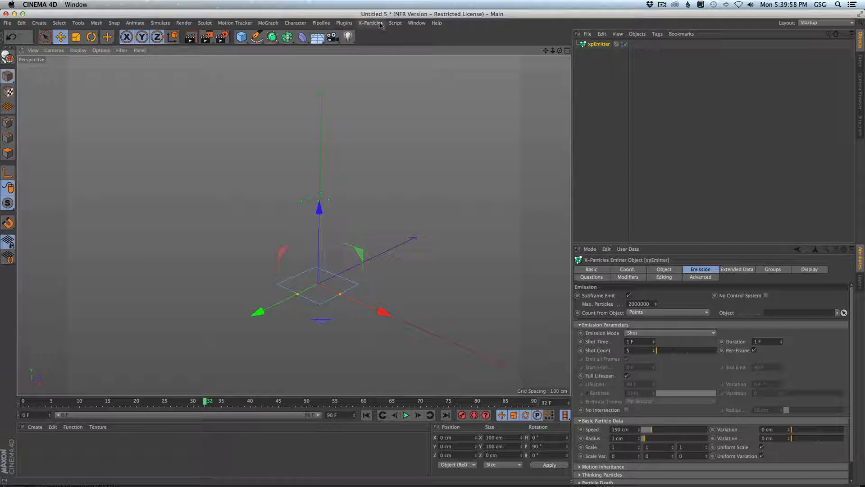
{"action": "left_click", "coordinate": [363, 24]}
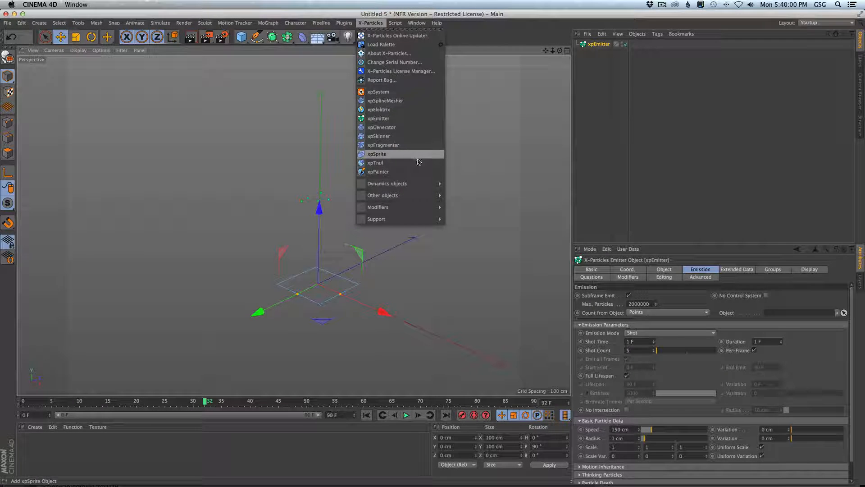
{"action": "mouse_move", "coordinate": [398, 197]}
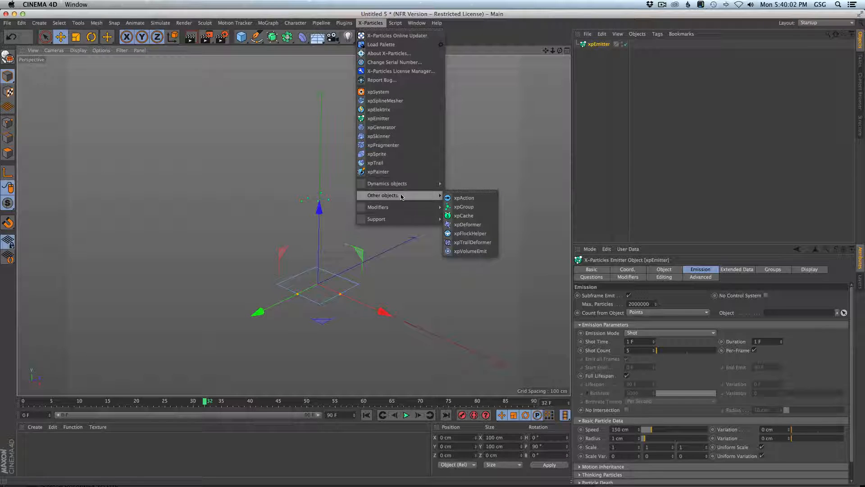
{"action": "left_click", "coordinate": [569, 206]}
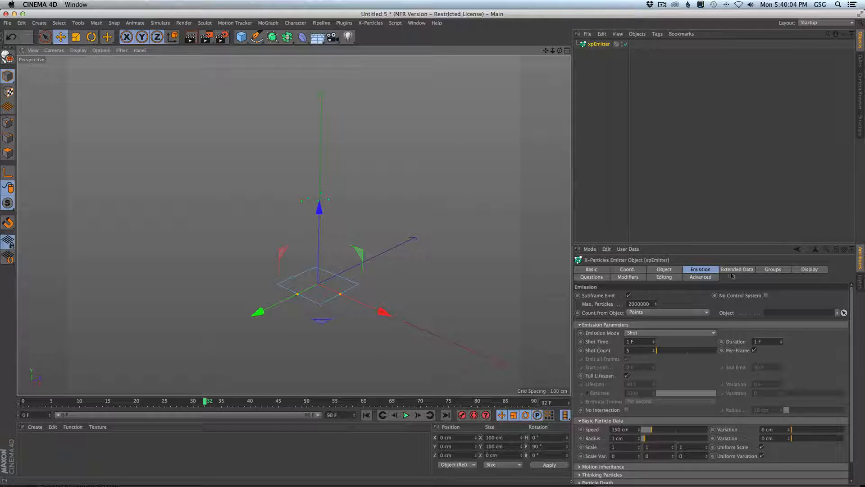
Add a Particle Age question to the emitter and set its age threshold to 0 F
{"action": "left_click", "coordinate": [590, 277]}
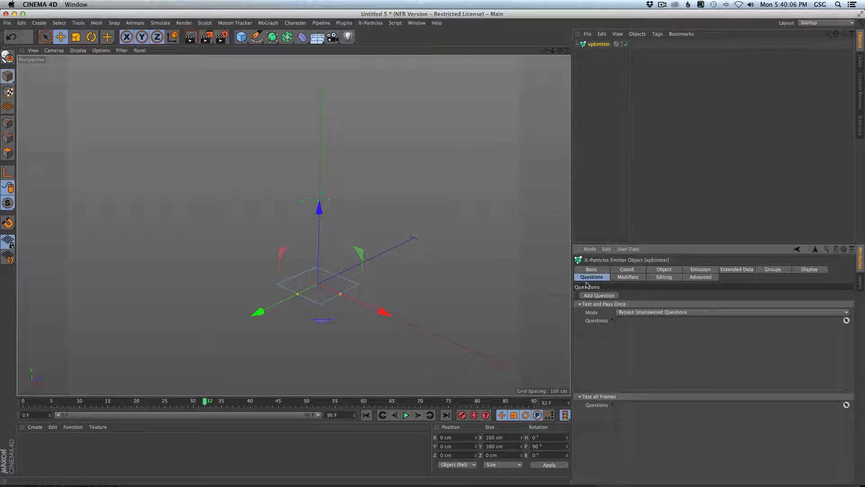
{"action": "left_click", "coordinate": [599, 295]}
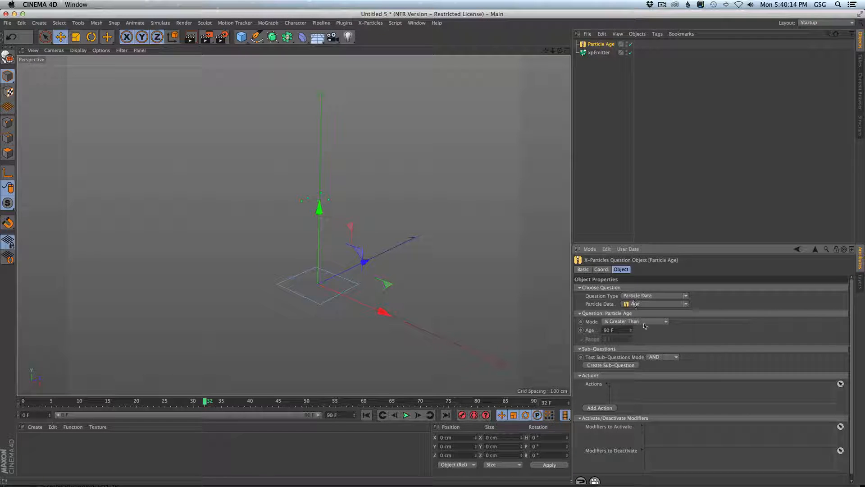
{"action": "left_click", "coordinate": [608, 330]}
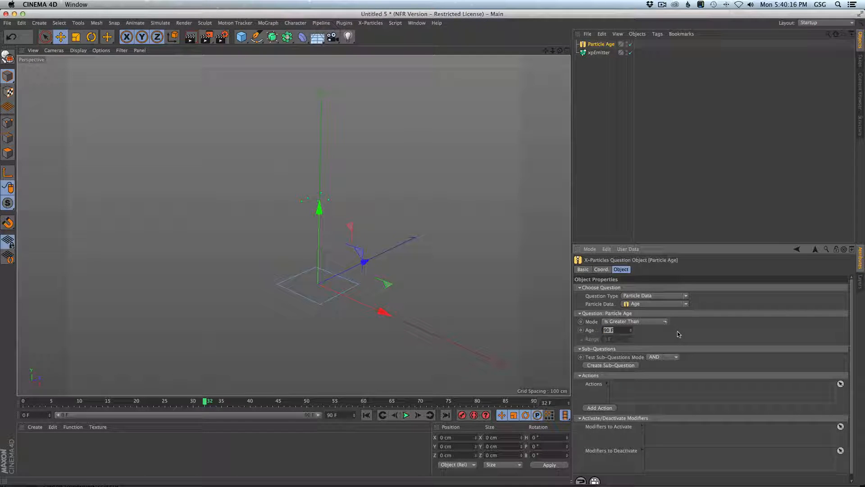
{"action": "type", "text": "0"}
{"action": "key", "text": "Return"}
Add an action to the Particle Age question and make it a Control Spawning direct action
{"action": "left_click", "coordinate": [604, 408]}
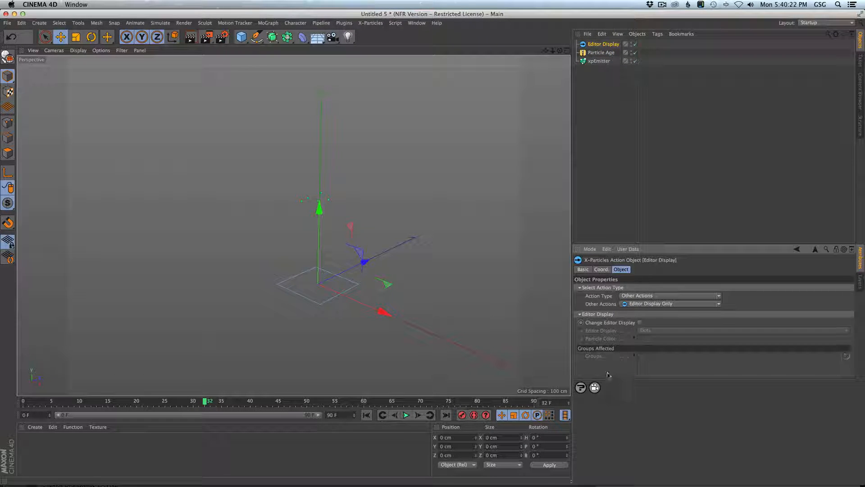
{"action": "left_click", "coordinate": [635, 296]}
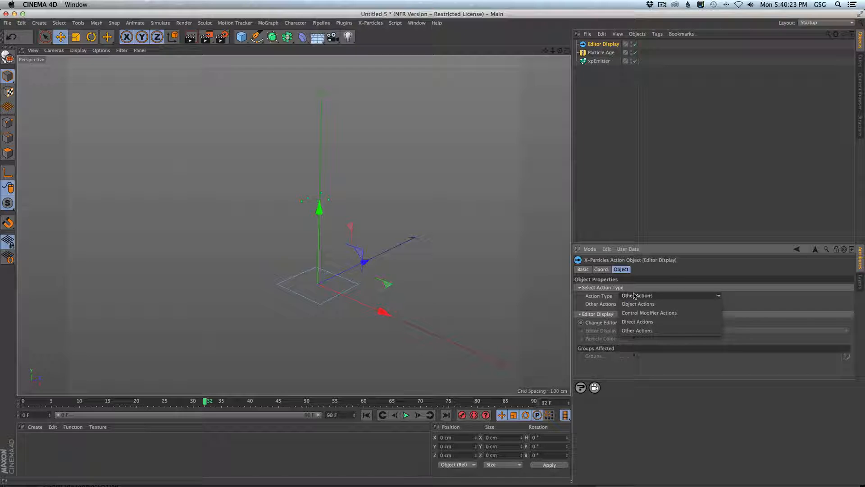
{"action": "left_click", "coordinate": [668, 325]}
{"action": "left_click", "coordinate": [646, 305]}
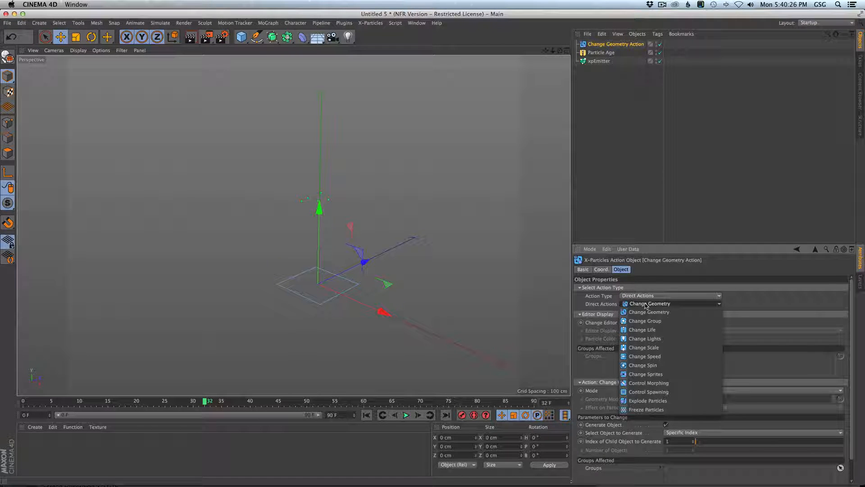
{"action": "left_click", "coordinate": [618, 305]}
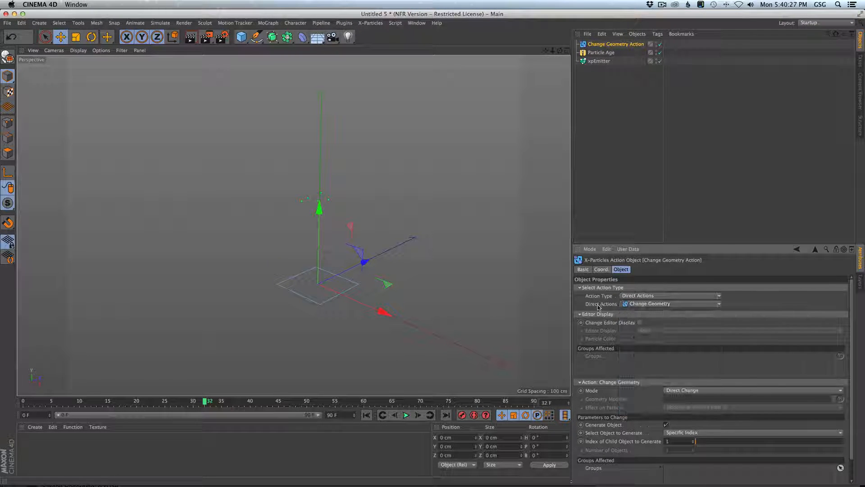
{"action": "left_click", "coordinate": [645, 305]}
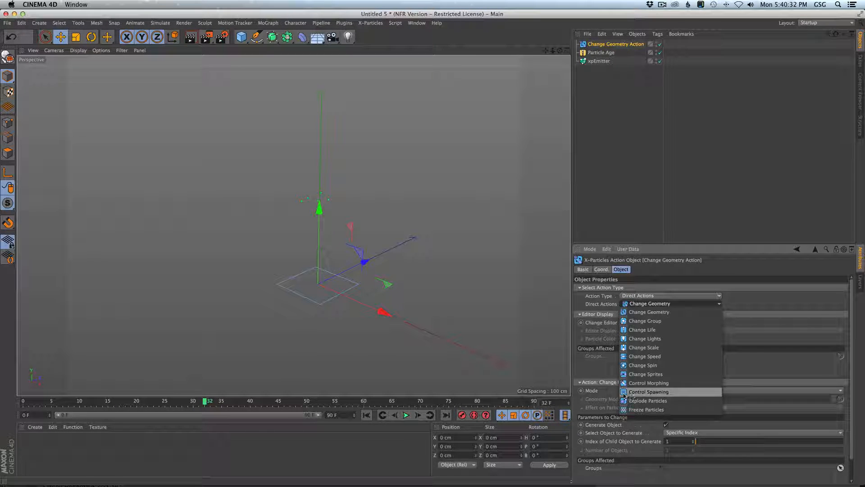
{"action": "left_click", "coordinate": [663, 393]}
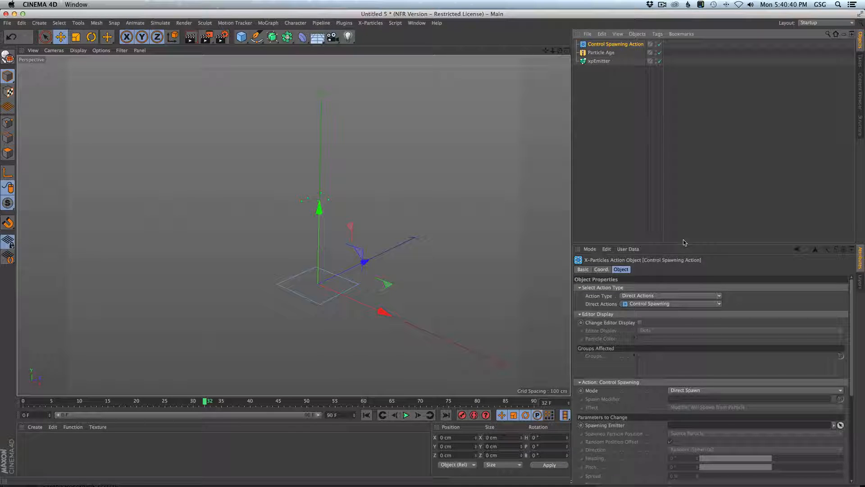
Create a second X-Particles emitter and rename it xpEmitter.Trail
{"action": "left_click_drag", "start_coordinate": [684, 242], "coordinate": [681, 199]}
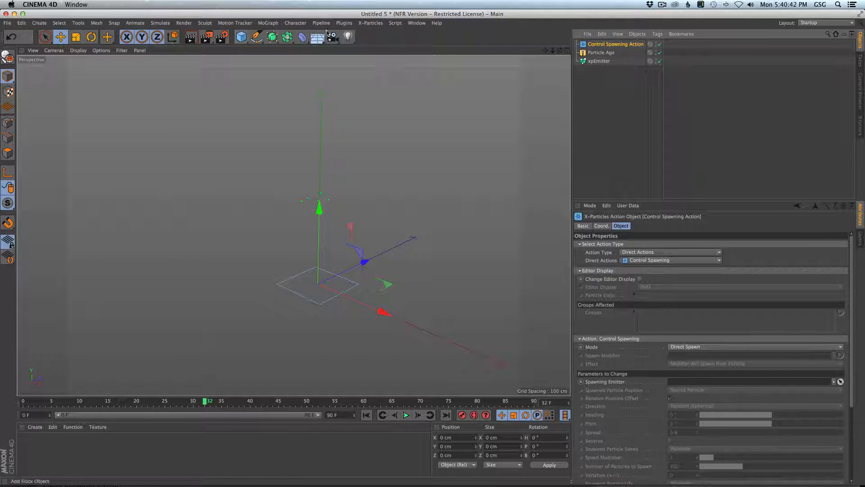
{"action": "left_click", "coordinate": [268, 23]}
{"action": "mouse_move", "coordinate": [405, 25]}
{"action": "mouse_move", "coordinate": [371, 23]}
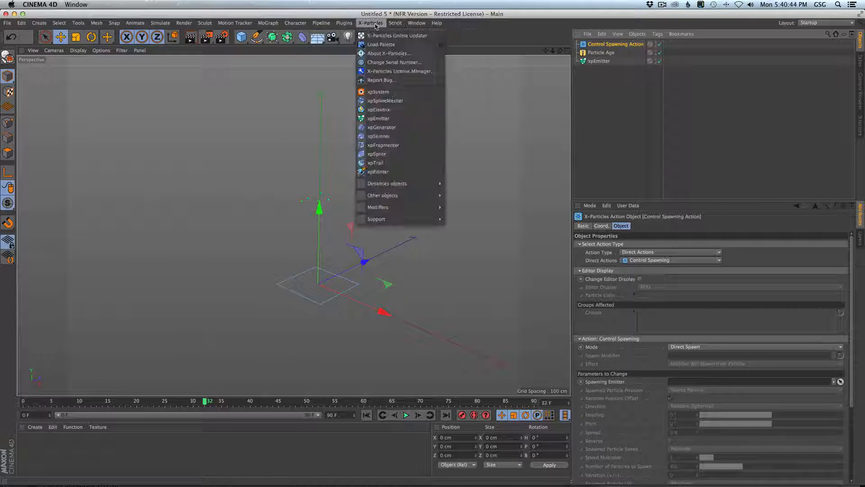
{"action": "mouse_move", "coordinate": [394, 211]}
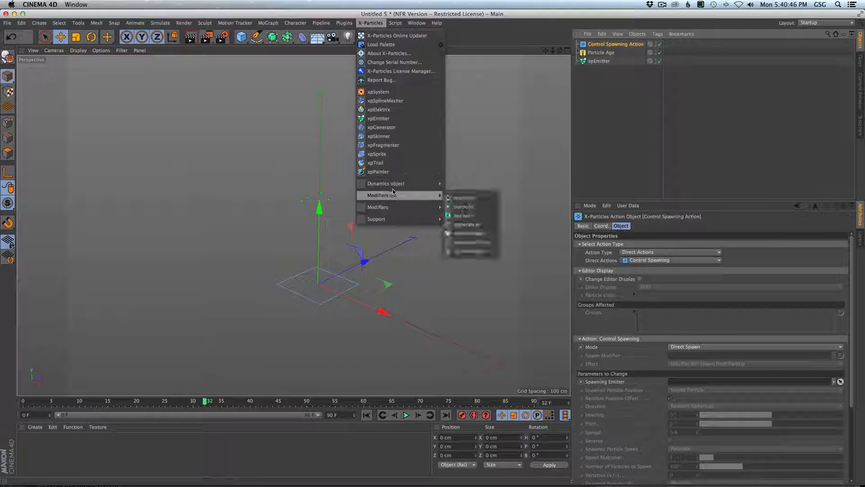
{"action": "left_click", "coordinate": [385, 119]}
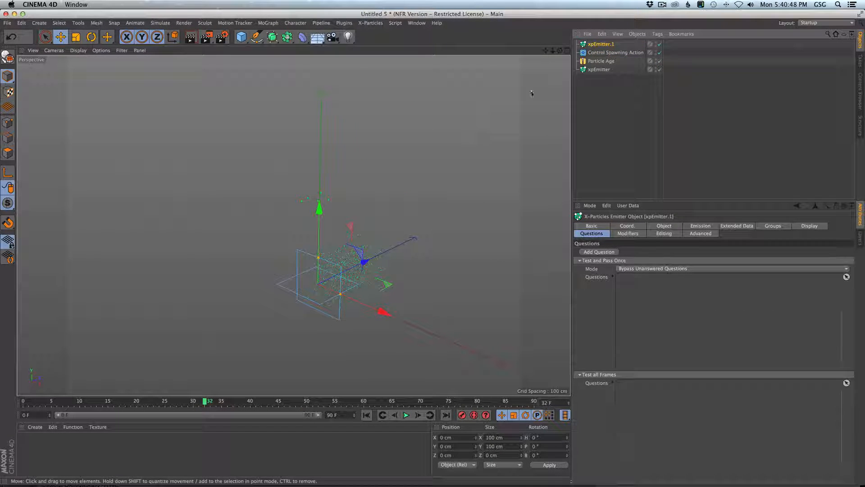
{"action": "double_click", "coordinate": [611, 44]}
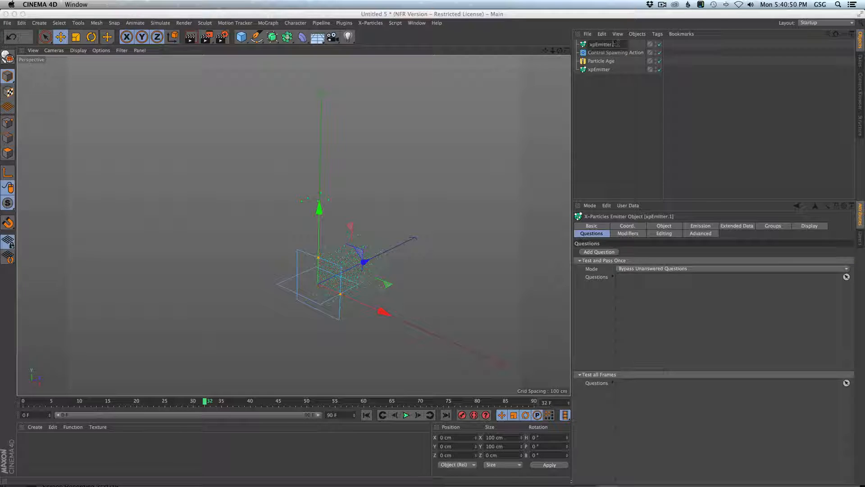
{"action": "type", "text": "Trail"}
{"action": "key", "text": "Return"}
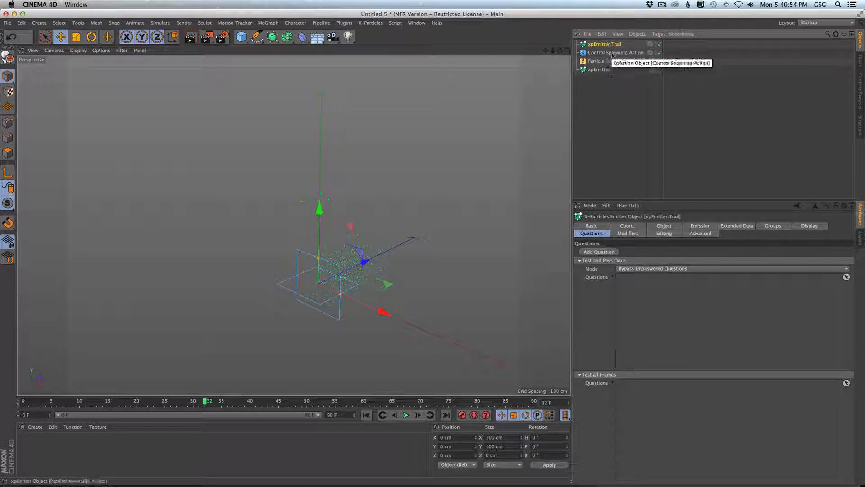
Assign xpEmitter.Trail as the Control Spawning action's spawning emitter and test the animation from the first frame
{"action": "left_click", "coordinate": [612, 53]}
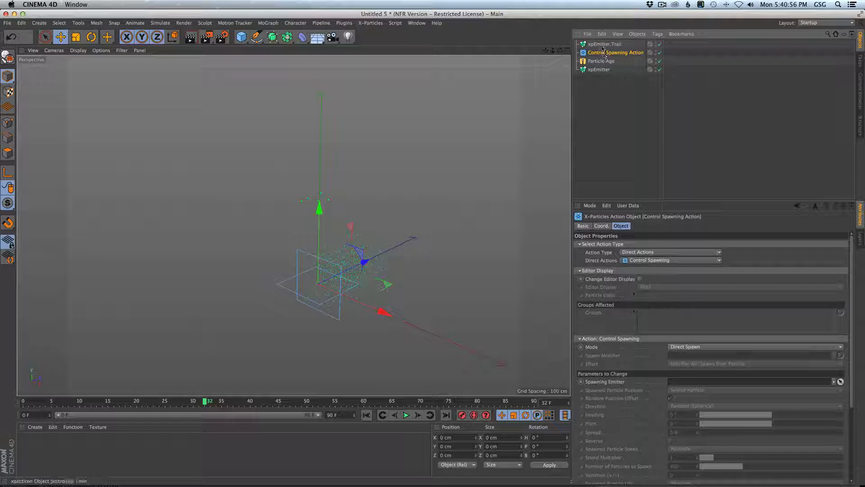
{"action": "left_click_drag", "start_coordinate": [603, 45], "coordinate": [702, 385]}
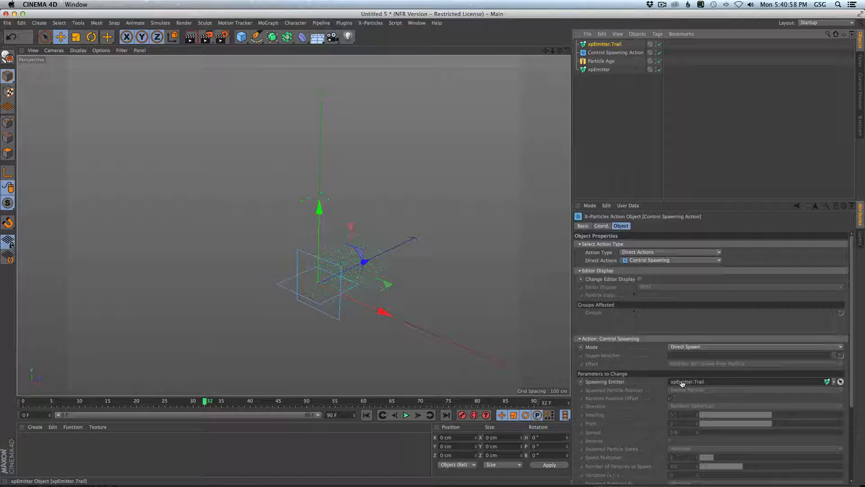
{"action": "left_click", "coordinate": [367, 415]}
{"action": "left_click", "coordinate": [406, 415]}
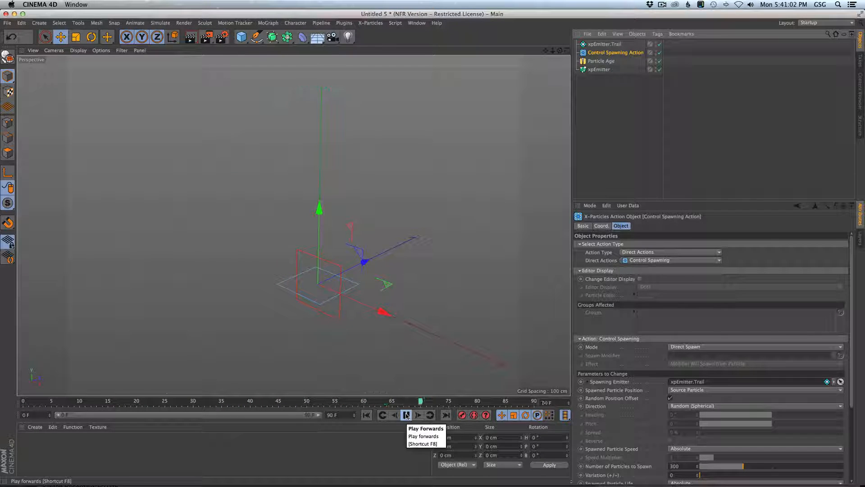
{"action": "left_click", "coordinate": [406, 415]}
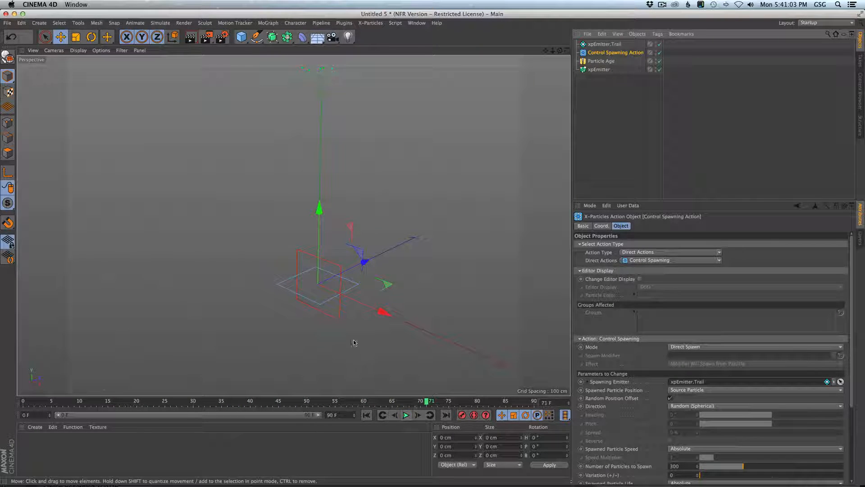
Move xpEmitter's Particle Age question from Test and Pass Once to Test all Frames
{"action": "left_click", "coordinate": [604, 62]}
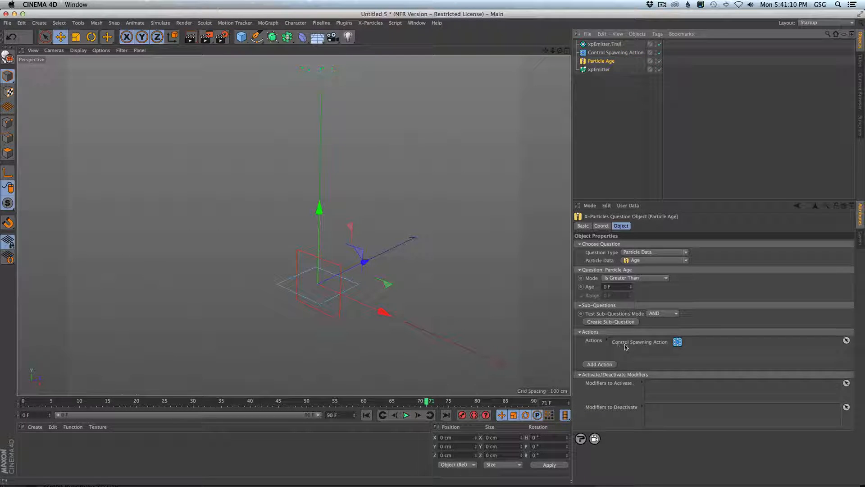
{"action": "left_click", "coordinate": [599, 70]}
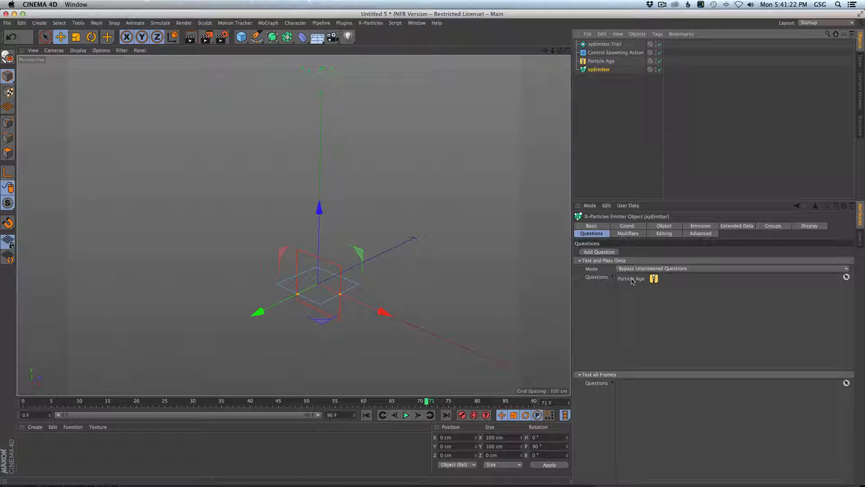
{"action": "left_click_drag", "start_coordinate": [631, 279], "coordinate": [660, 423]}
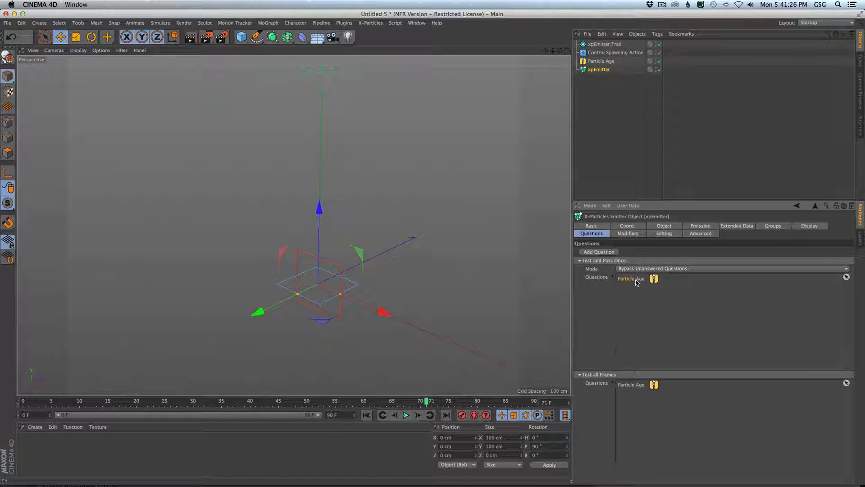
{"action": "key", "text": "Delete"}
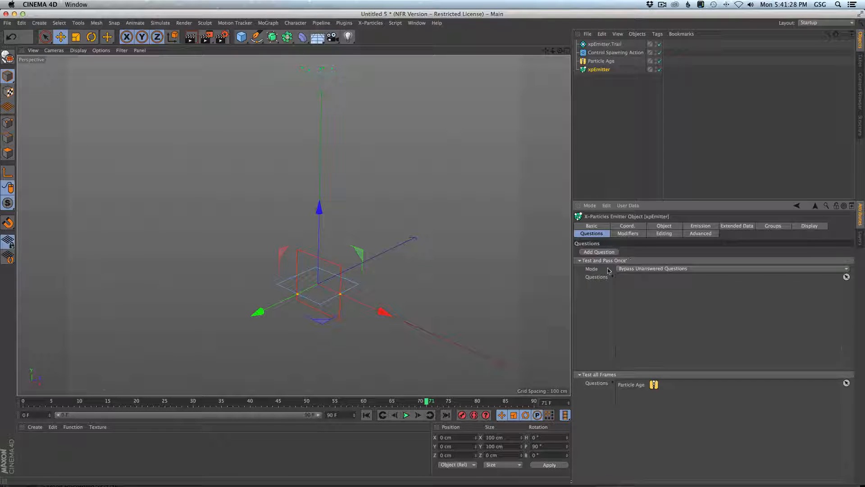
Play the animation briefly to check the continuous spawning, stop it and return to the first frame
{"action": "left_click", "coordinate": [406, 415]}
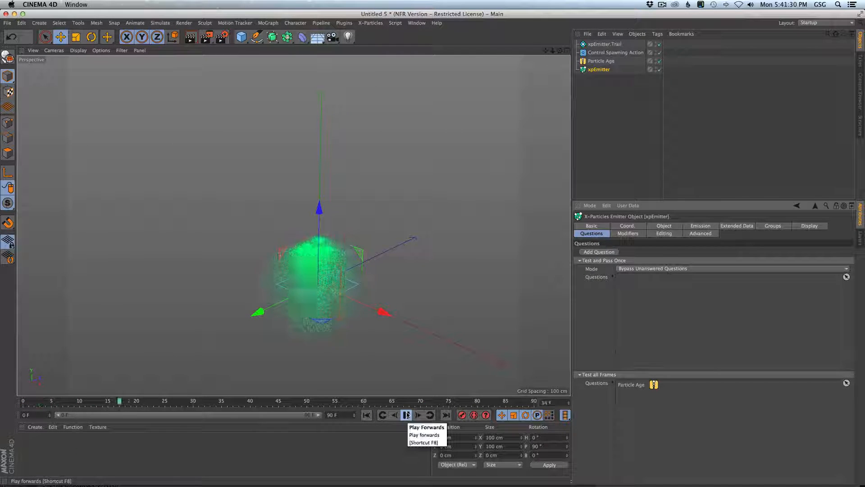
{"action": "left_click", "coordinate": [406, 414]}
{"action": "left_click", "coordinate": [366, 415]}
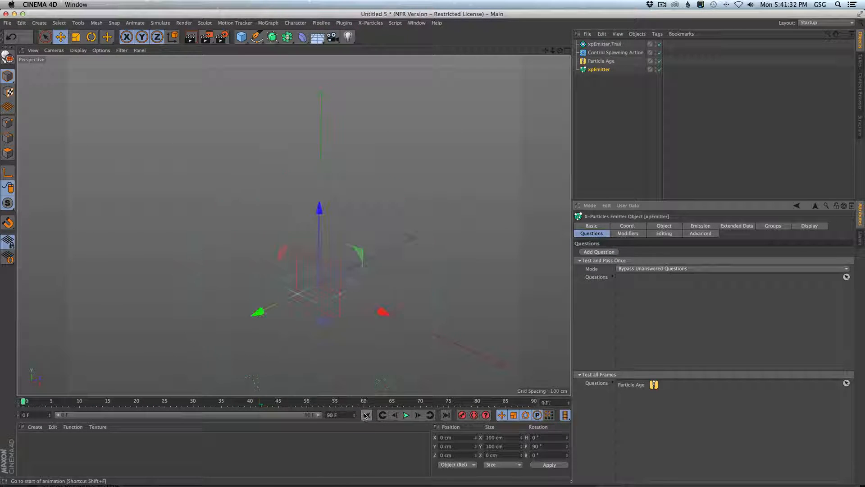
Set the Control Spawning action's Number of Particles to Spawn to 1 and play the animation to check it
{"action": "left_click", "coordinate": [603, 53]}
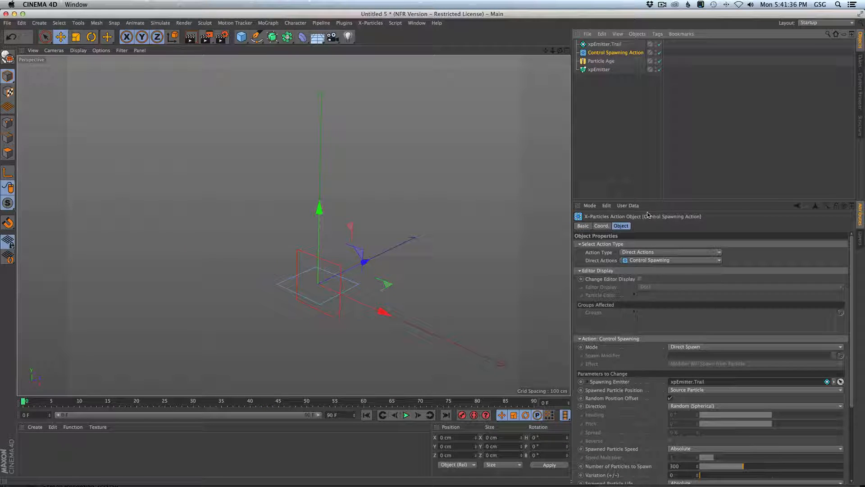
{"action": "left_click_drag", "start_coordinate": [654, 201], "coordinate": [654, 135]}
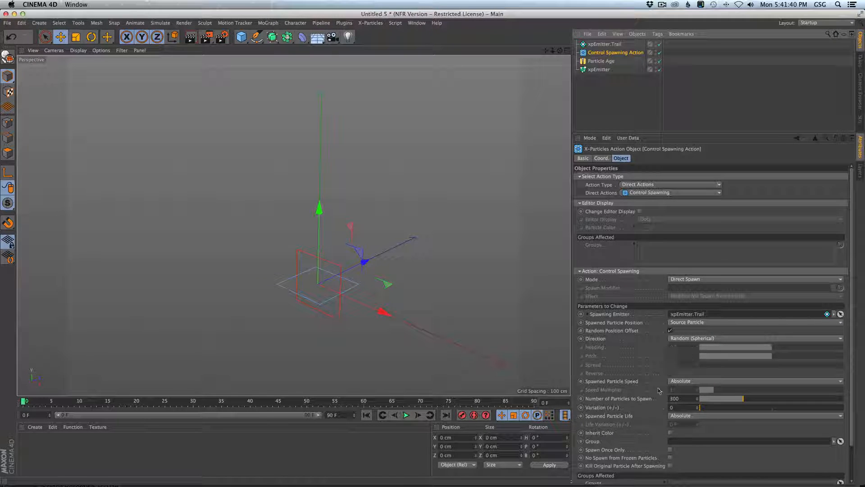
{"action": "left_click_drag", "start_coordinate": [723, 400], "coordinate": [694, 399]}
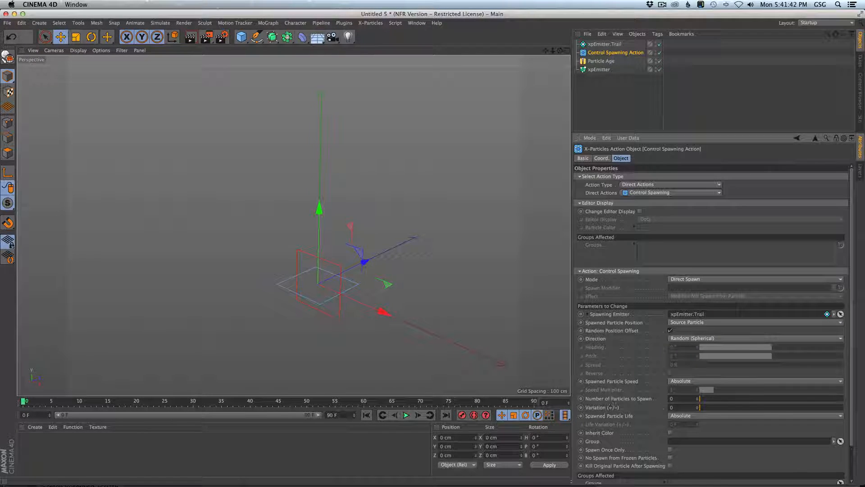
{"action": "left_click", "coordinate": [673, 398]}
{"action": "scroll", "coordinate": [615, 432], "scroll_direction": "down", "scroll_amount": 2}
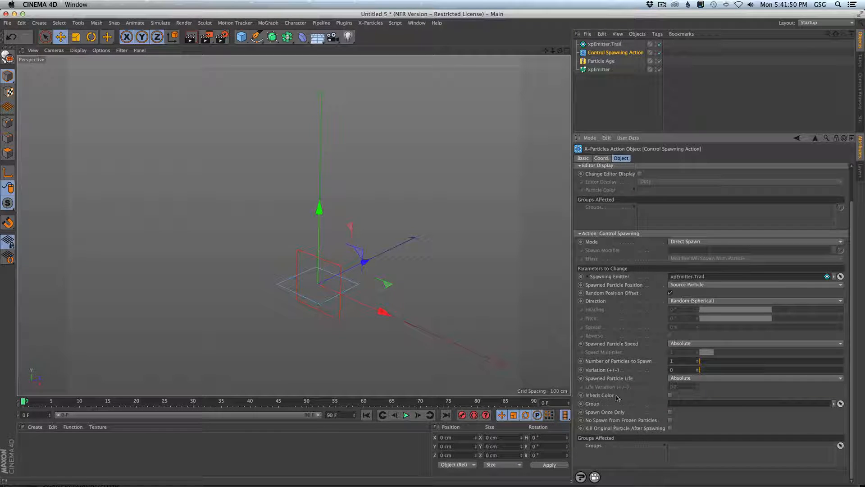
{"action": "left_click", "coordinate": [406, 415]}
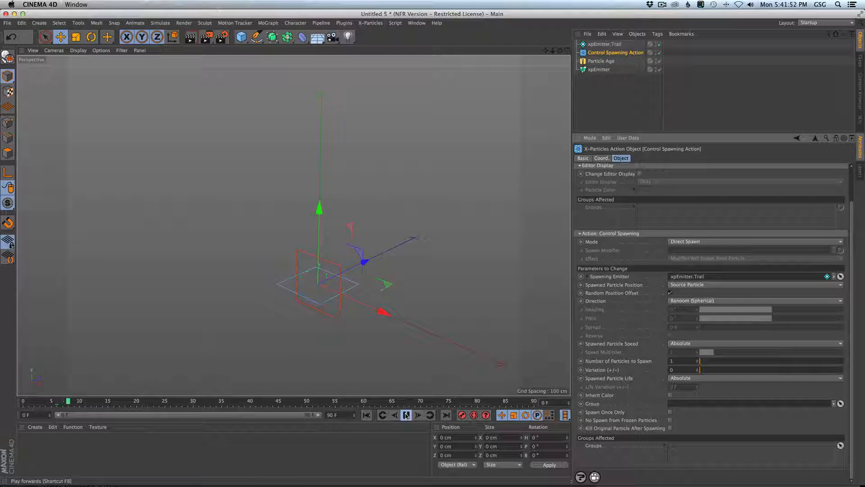
{"action": "left_click", "coordinate": [406, 415]}
Set xpEmitter.Trail's particle speed to 0 cm and play the animation from the first frame to check the trails
{"action": "left_click", "coordinate": [588, 44]}
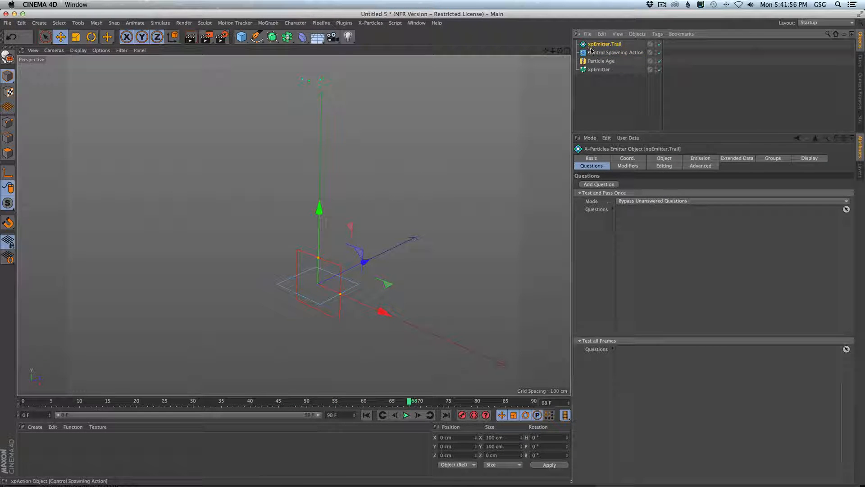
{"action": "left_click", "coordinate": [693, 159]}
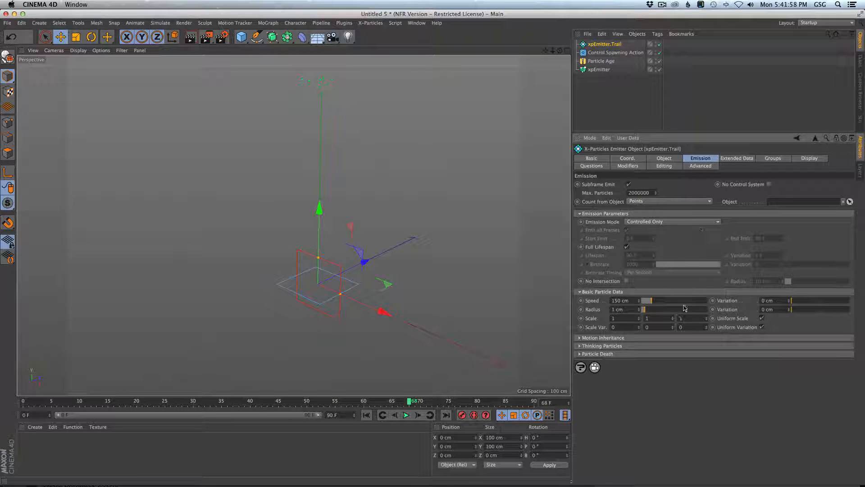
{"action": "left_click_drag", "start_coordinate": [652, 300], "coordinate": [641, 301]}
{"action": "left_click", "coordinate": [366, 414]}
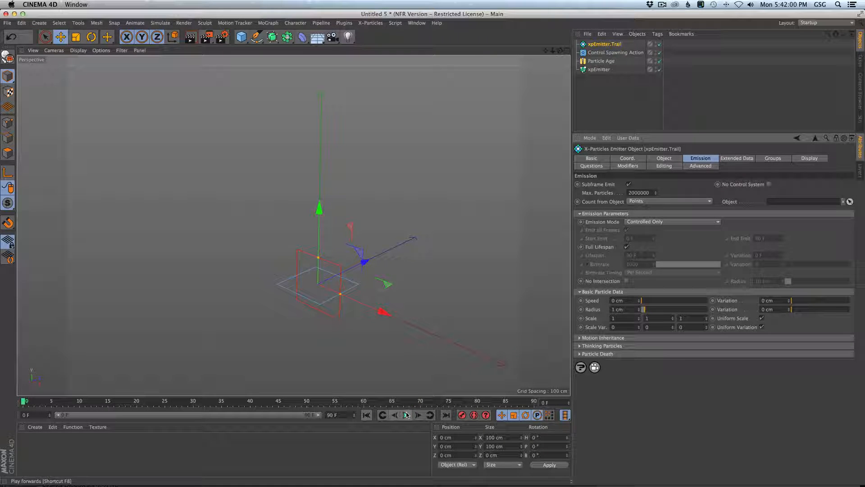
{"action": "left_click", "coordinate": [406, 415]}
{"action": "left_click", "coordinate": [407, 415]}
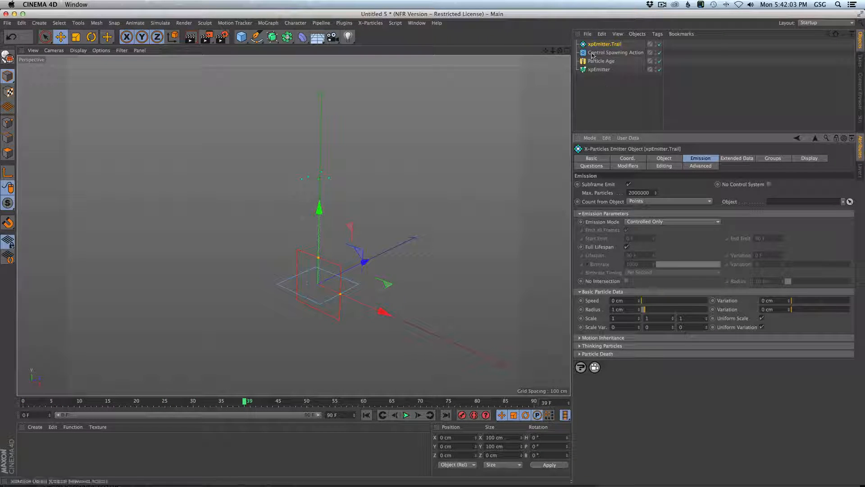
Show xpEmitter.Trail's particles as circles in the editor and set their display colour to cyan with a hue of 185°
{"action": "left_click", "coordinate": [812, 158]}
{"action": "left_click", "coordinate": [647, 254]}
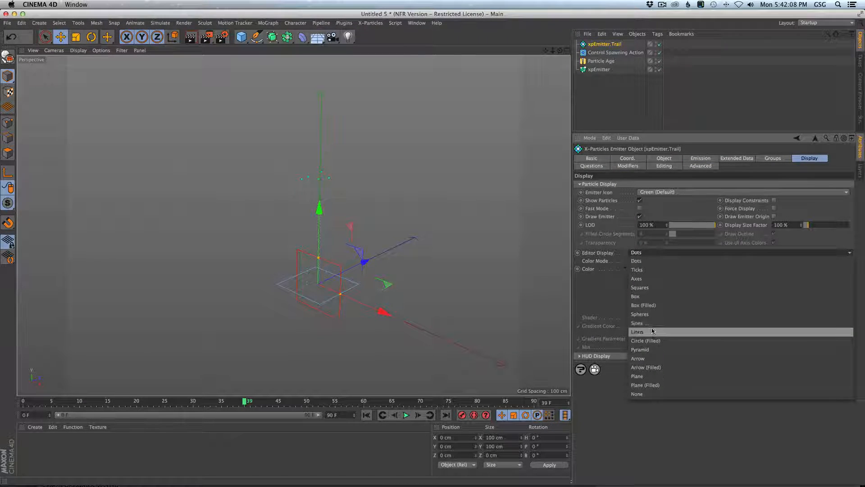
{"action": "left_click", "coordinate": [650, 332]}
{"action": "left_click", "coordinate": [762, 292]}
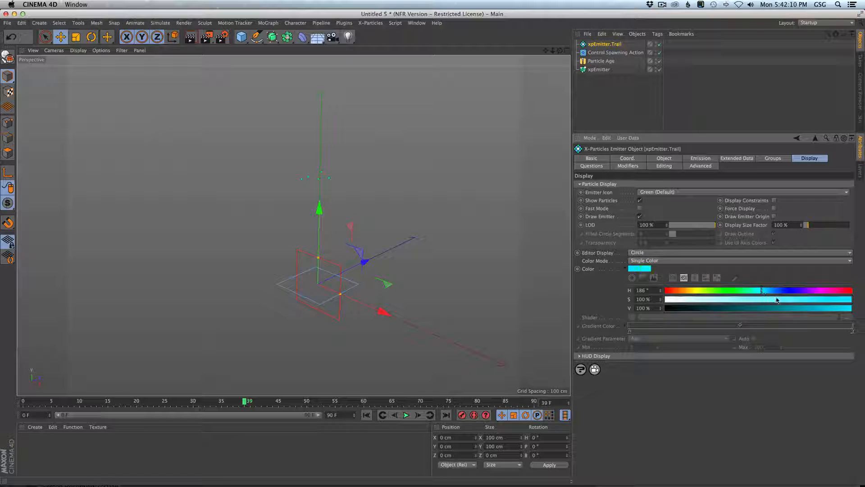
Deselect everything, play the animation from the first frame and examine the recoloured trails
{"action": "left_click", "coordinate": [700, 121]}
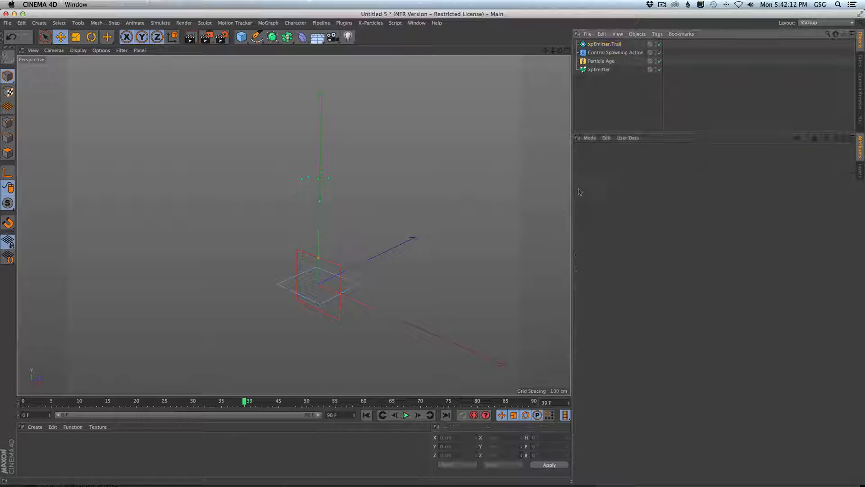
{"action": "left_click", "coordinate": [367, 415]}
{"action": "left_click", "coordinate": [407, 414]}
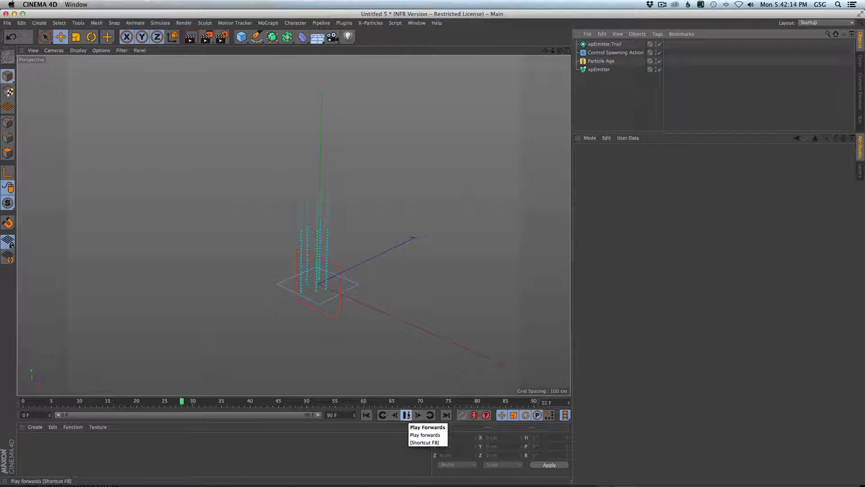
{"action": "middle_click_drag", "start_coordinate": [325, 157], "coordinate": [321, 205], "text": "alt"}
{"action": "left_click_drag", "start_coordinate": [317, 206], "coordinate": [328, 210], "text": "alt"}
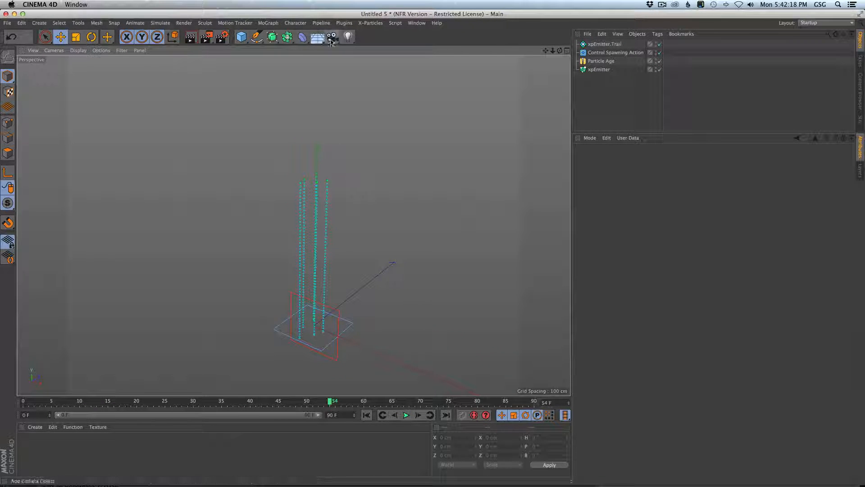
Add an xpTurbulence motion modifier to the scene
{"action": "left_click", "coordinate": [369, 24]}
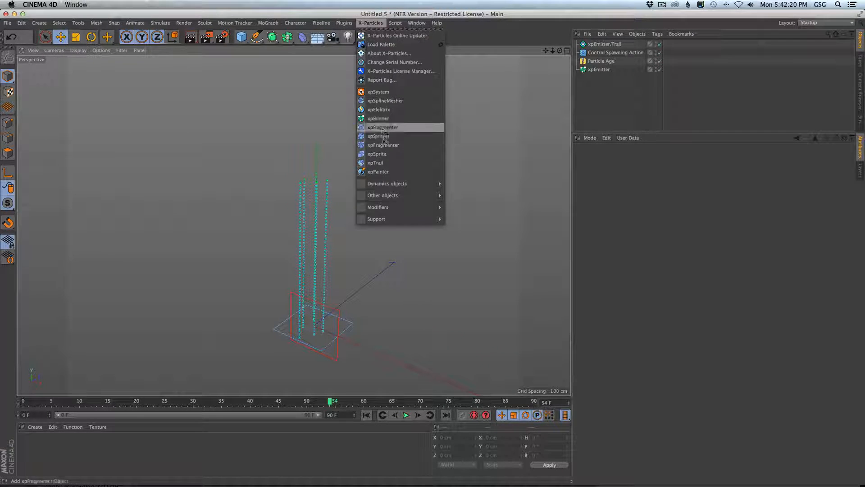
{"action": "mouse_move", "coordinate": [382, 194]}
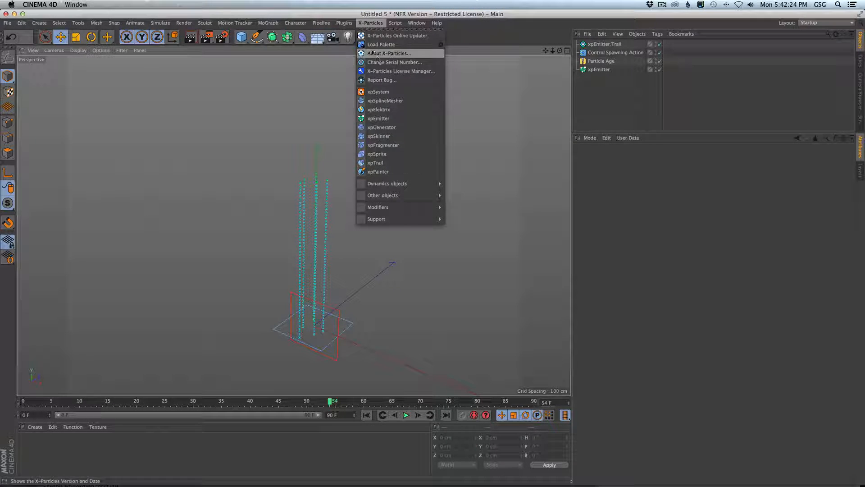
{"action": "mouse_move", "coordinate": [451, 219]}
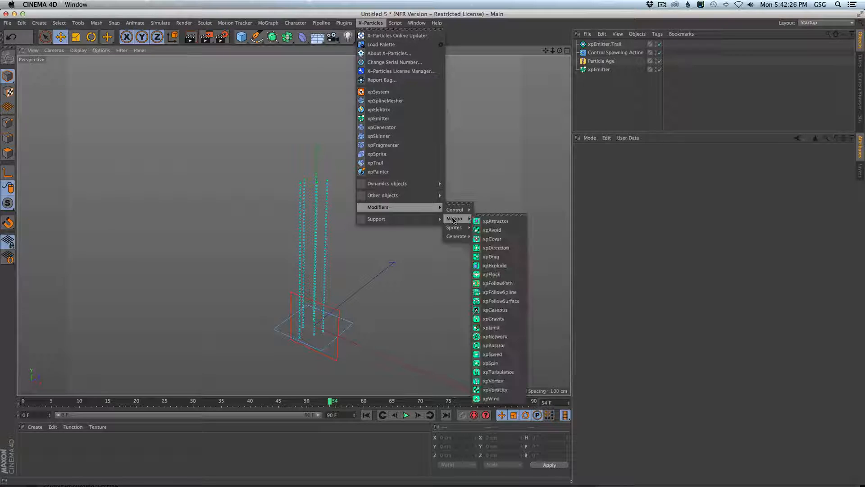
{"action": "left_click", "coordinate": [513, 372]}
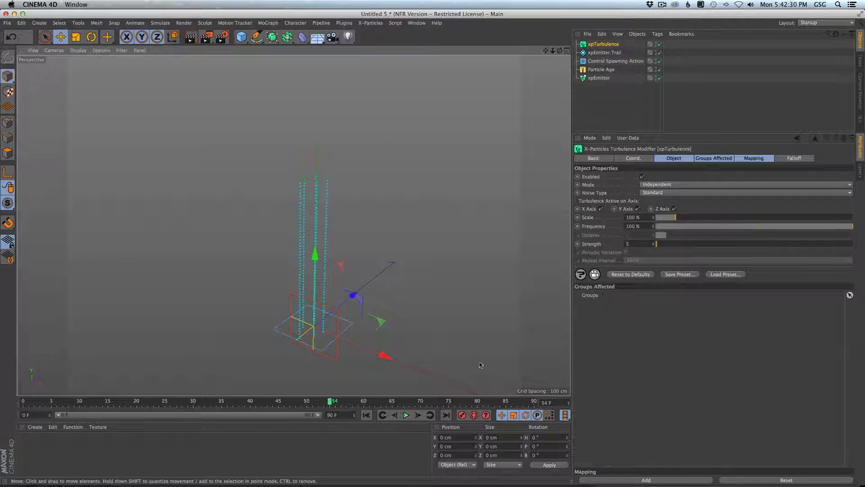
Play the animation from the first frame, stop it and examine how the turbulence affects the trail particles
{"action": "left_click", "coordinate": [366, 414]}
{"action": "left_click", "coordinate": [406, 415]}
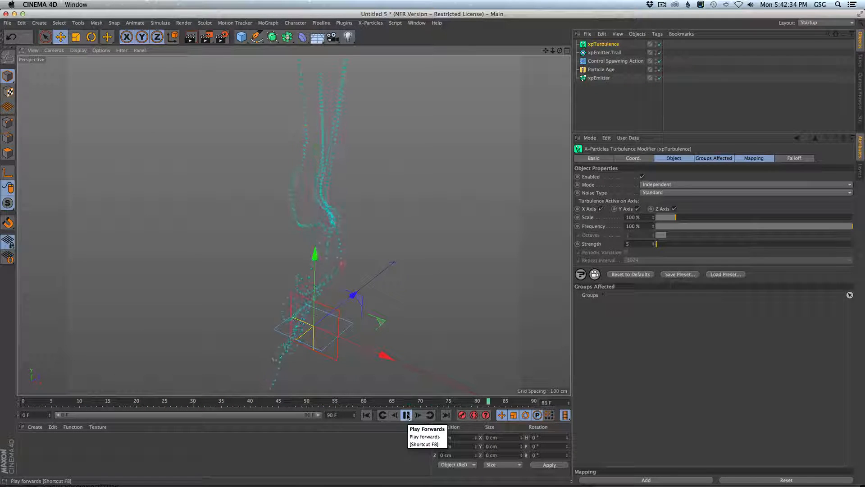
{"action": "left_click", "coordinate": [407, 414]}
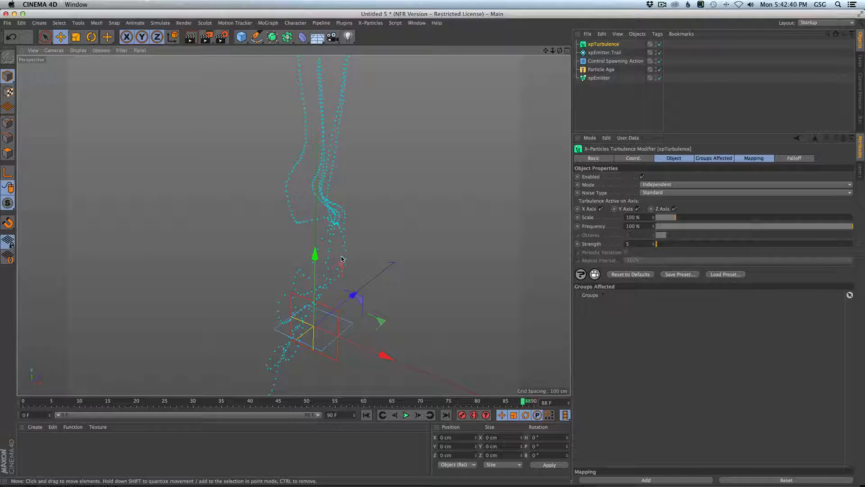
{"action": "left_click_drag", "start_coordinate": [308, 143], "coordinate": [295, 116], "text": "alt"}
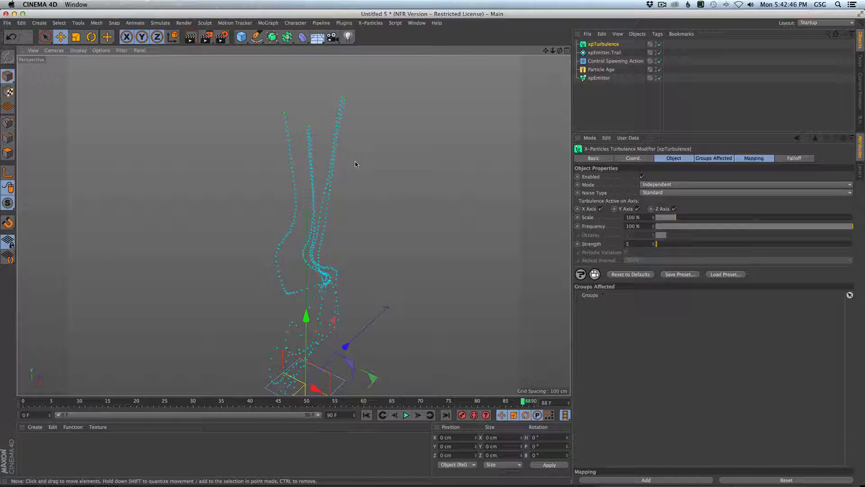
{"action": "left_click_drag", "start_coordinate": [322, 229], "coordinate": [322, 182], "text": "alt"}
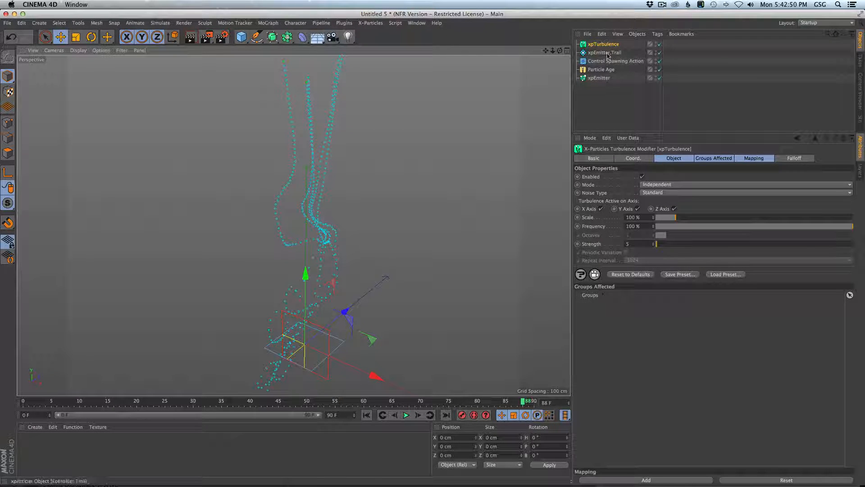
Add a Particle Age question to xpEmitter.Trail that tests for an age greater than 0 F
{"action": "left_click", "coordinate": [588, 53]}
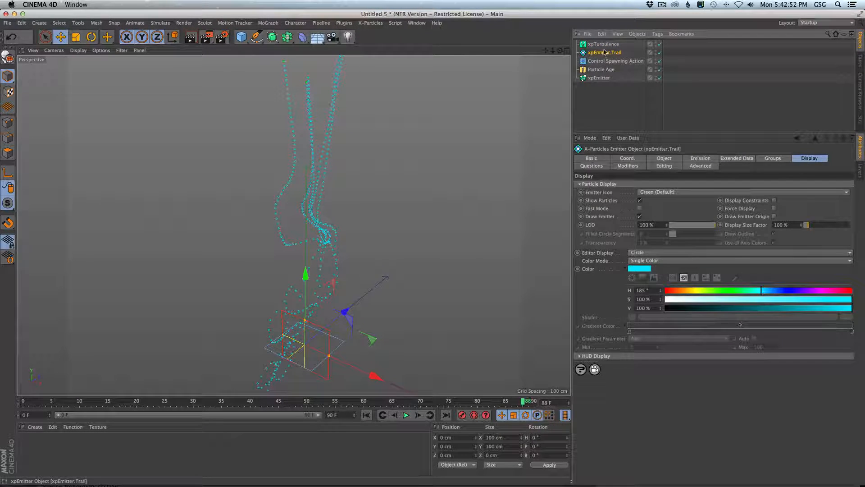
{"action": "left_click", "coordinate": [593, 166]}
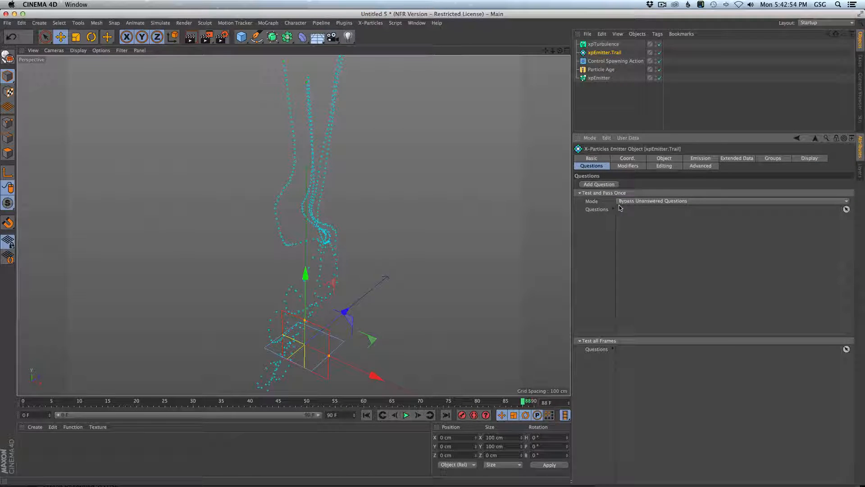
{"action": "left_click", "coordinate": [596, 184]}
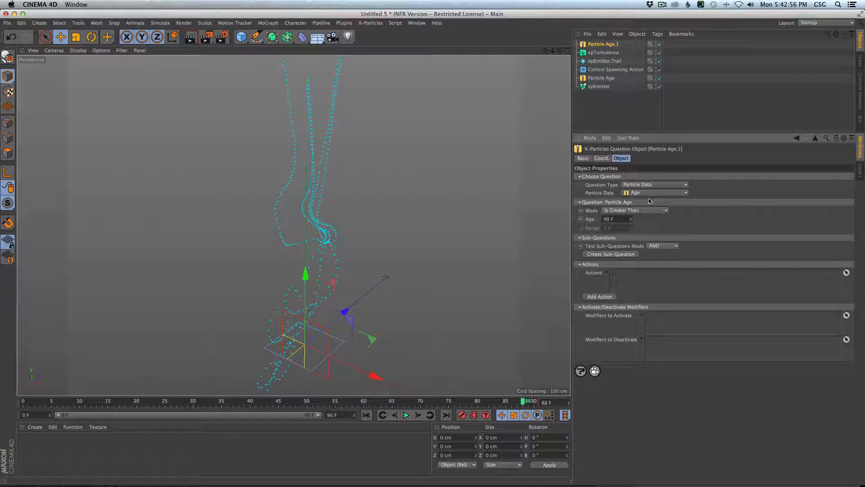
{"action": "double_click", "coordinate": [611, 219]}
{"action": "type", "text": "0"}
{"action": "key", "text": "Return"}
Add an action to the new Particle Age question and make it a Freeze Particles direct action
{"action": "left_click", "coordinate": [608, 297]}
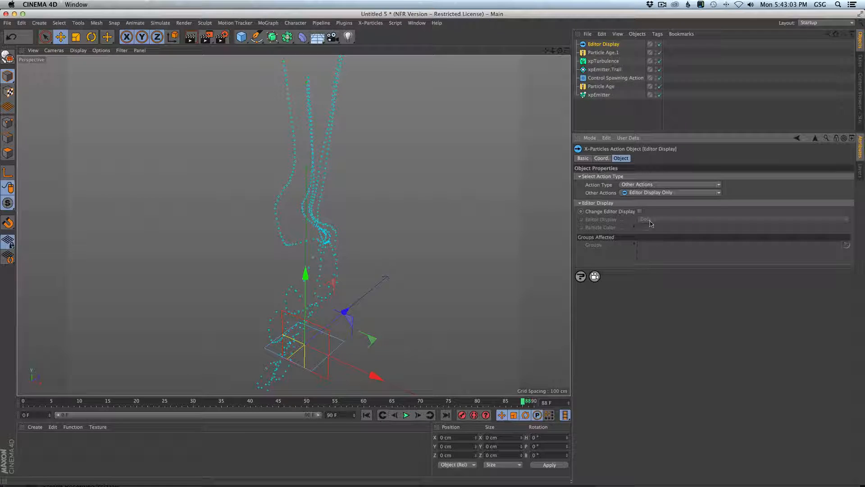
{"action": "left_click", "coordinate": [642, 184]}
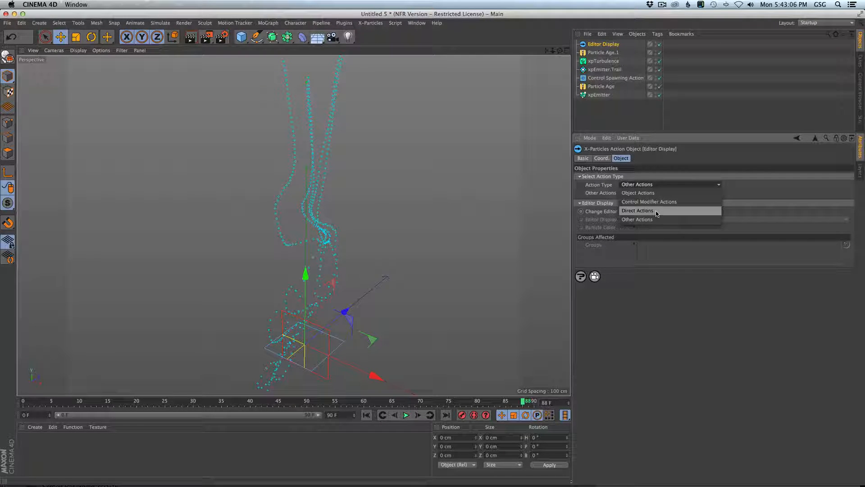
{"action": "left_click", "coordinate": [654, 193]}
{"action": "left_click", "coordinate": [625, 193]}
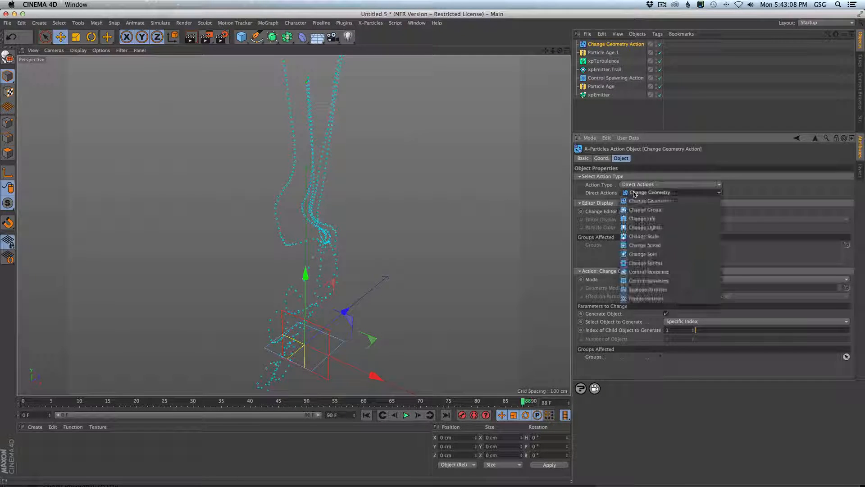
{"action": "left_click", "coordinate": [657, 299]}
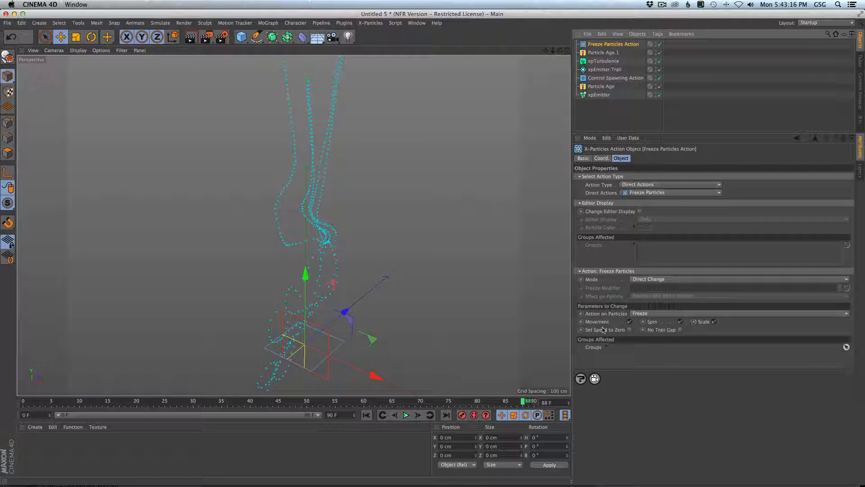
Play the animation from the first frame to check the effect of the freeze action, and stop it
{"action": "left_click", "coordinate": [367, 416]}
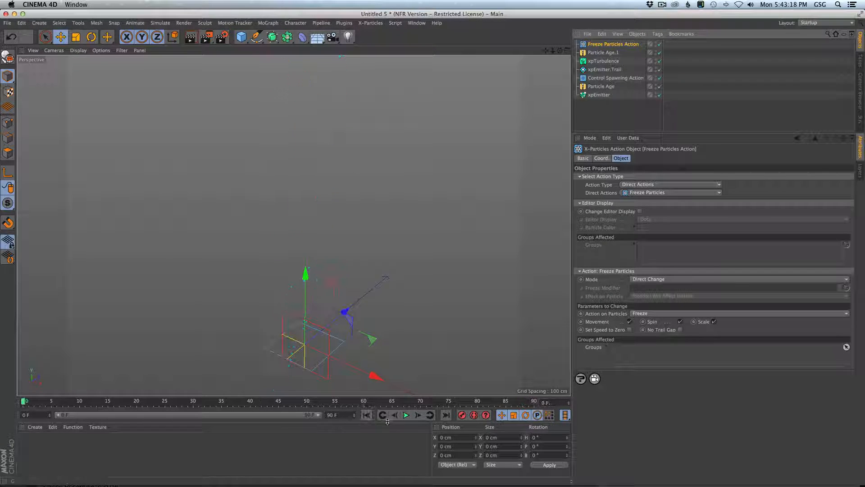
{"action": "left_click", "coordinate": [405, 416]}
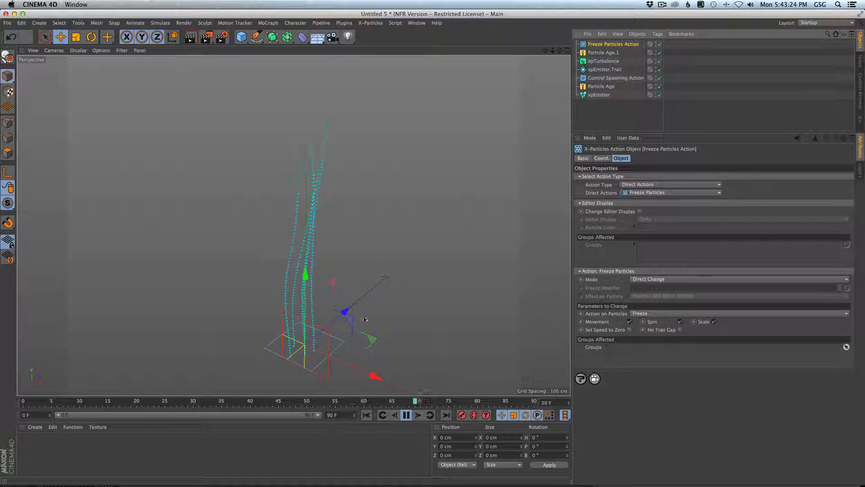
{"action": "left_click", "coordinate": [405, 415]}
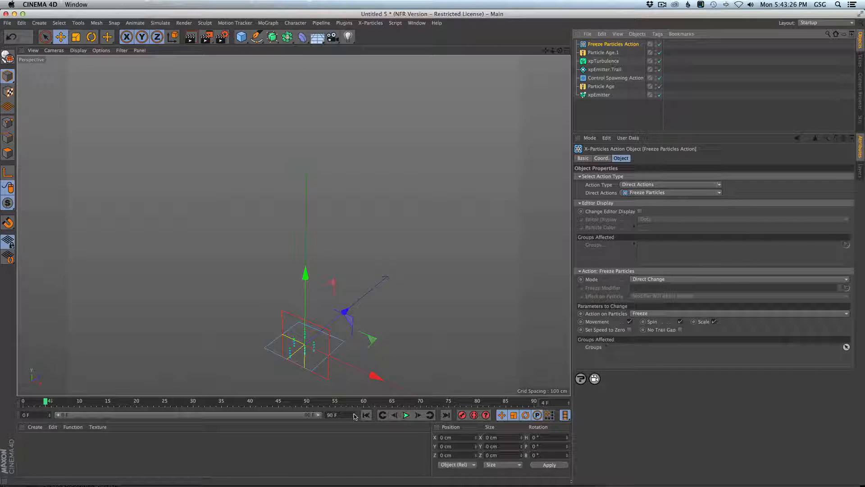
Extend the timeline and its preview range to 519 F and play the animation to check the trails
{"action": "left_click_drag", "start_coordinate": [354, 415], "coordinate": [356, 383]}
{"action": "left_click_drag", "start_coordinate": [109, 415], "coordinate": [487, 411]}
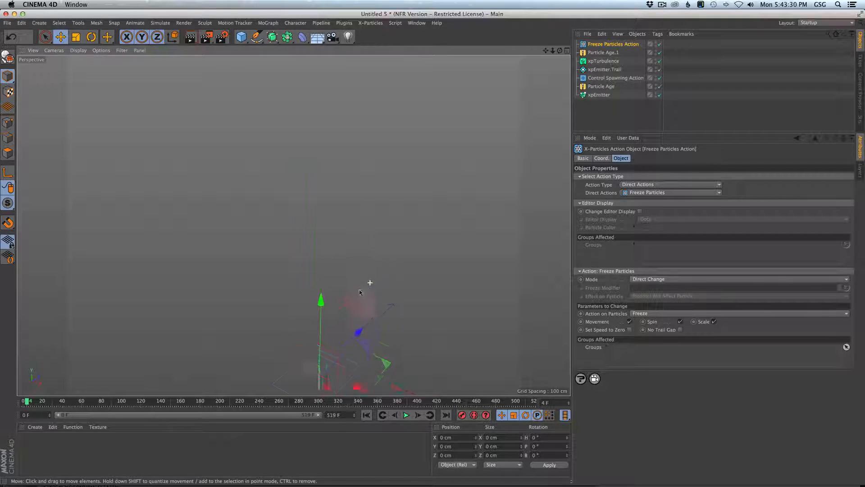
{"action": "left_click", "coordinate": [406, 415]}
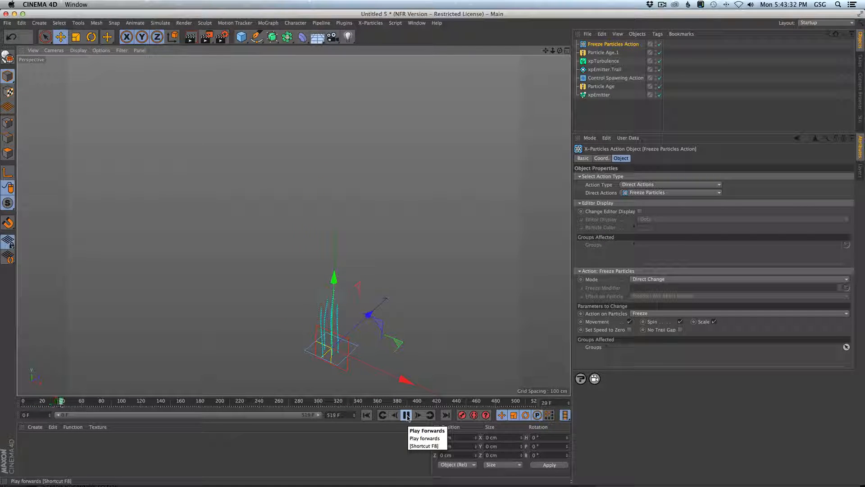
{"action": "left_click", "coordinate": [406, 415]}
{"action": "left_click_drag", "start_coordinate": [351, 230], "coordinate": [300, 224], "text": "alt"}
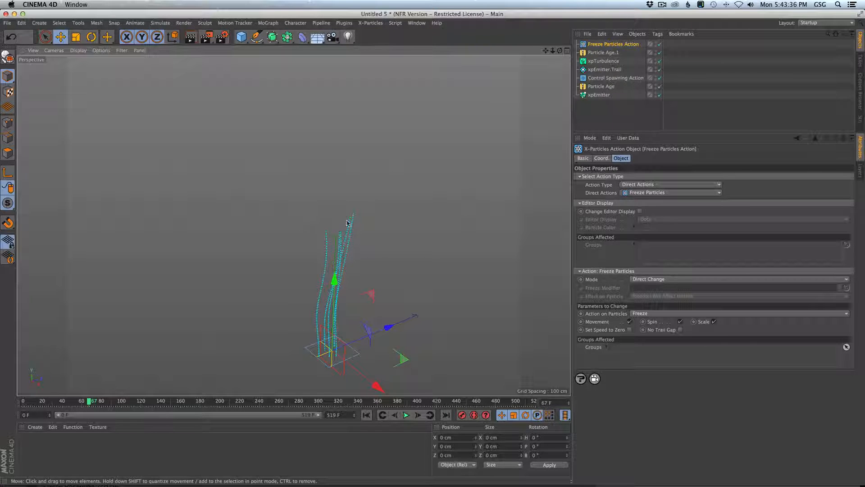
Save the scene as Avoidance[1].c4d in the Xparticle Avoidance folder inside the desktop's Tutorials folder
{"action": "key", "text": "super+s"}
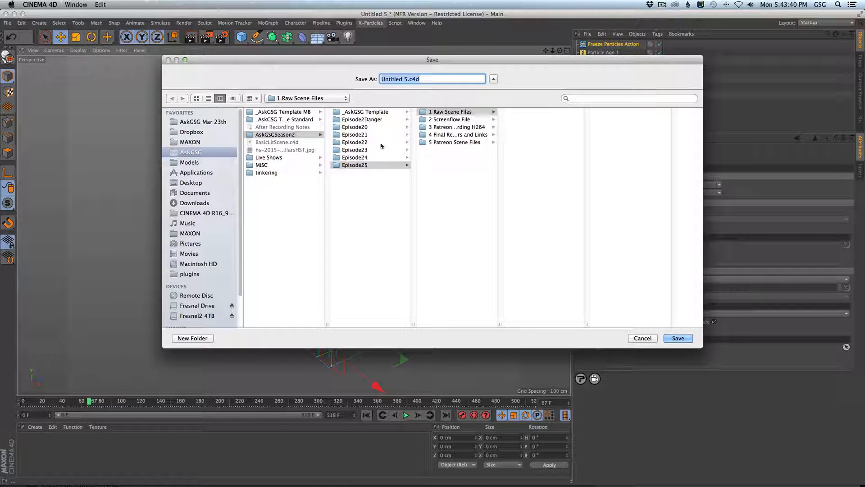
{"action": "scroll", "coordinate": [219, 232], "scroll_direction": "down", "scroll_amount": 3}
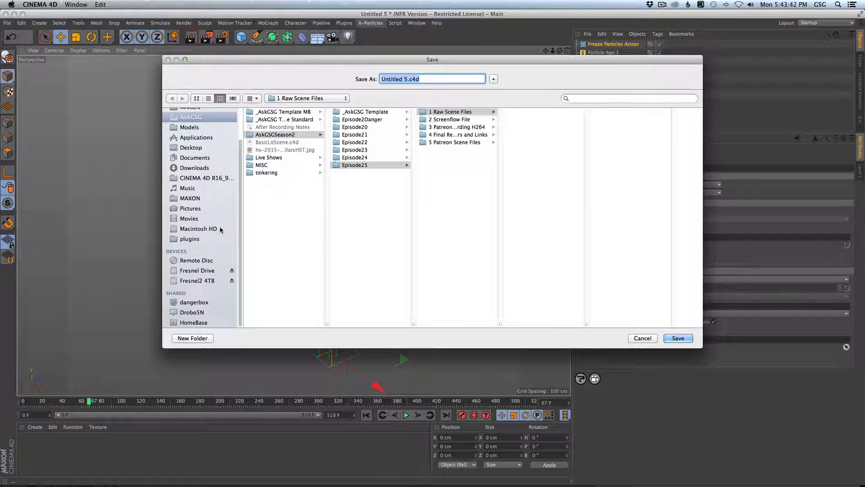
{"action": "scroll", "coordinate": [210, 203], "scroll_direction": "up", "scroll_amount": 3}
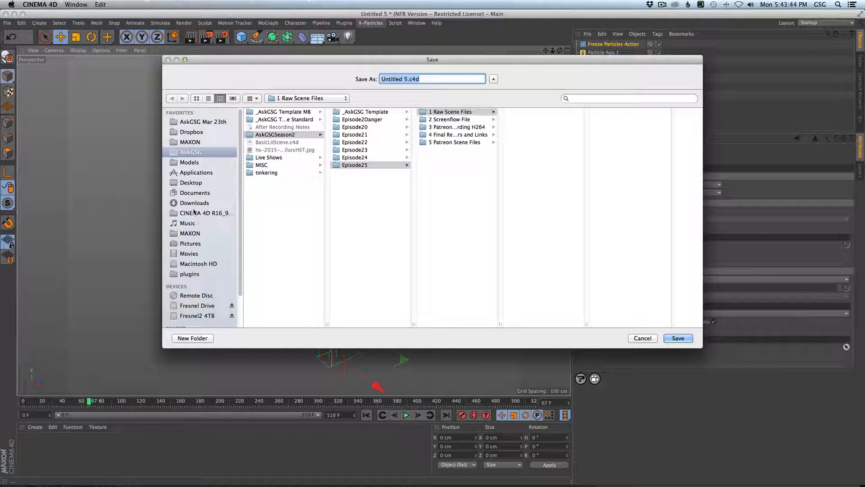
{"action": "left_click", "coordinate": [192, 183]}
{"action": "left_click", "coordinate": [266, 226]}
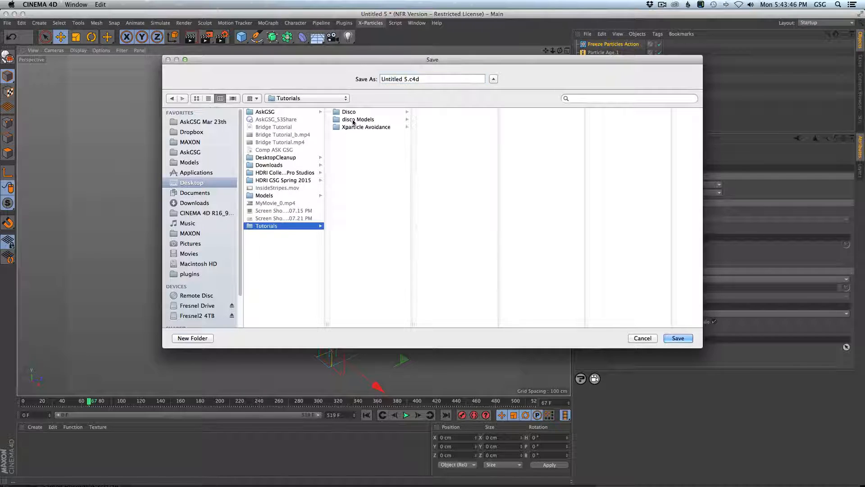
{"action": "left_click", "coordinate": [366, 127]}
{"action": "left_click_drag", "start_coordinate": [407, 80], "coordinate": [381, 80]}
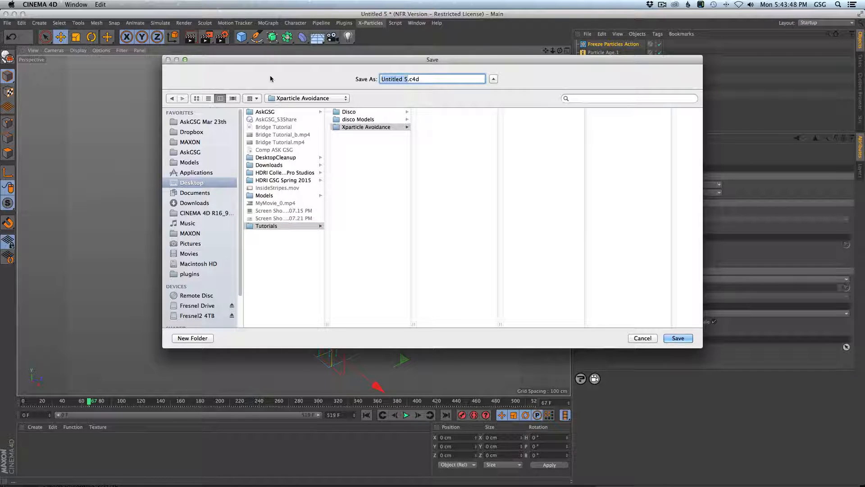
{"action": "type", "text": "Avoidance[1]"}
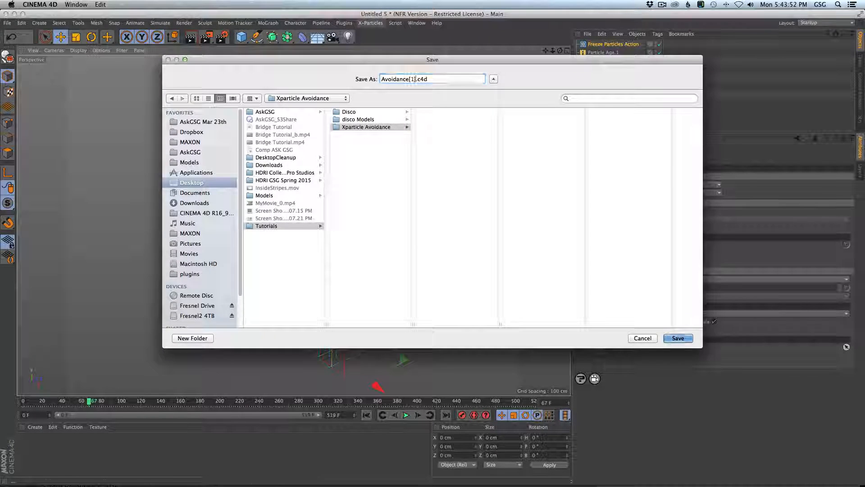
{"action": "key", "text": "Return"}
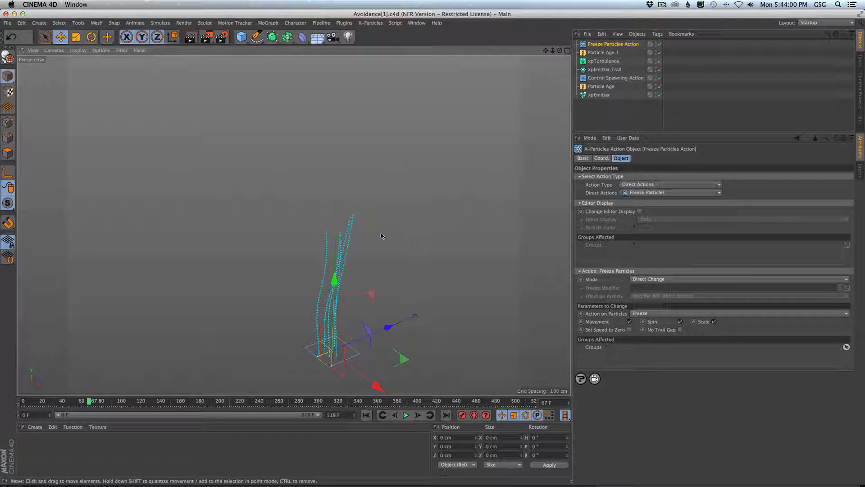
Add an xpConstraints dynamics object to the X-Particles scene
{"action": "left_click", "coordinate": [372, 23]}
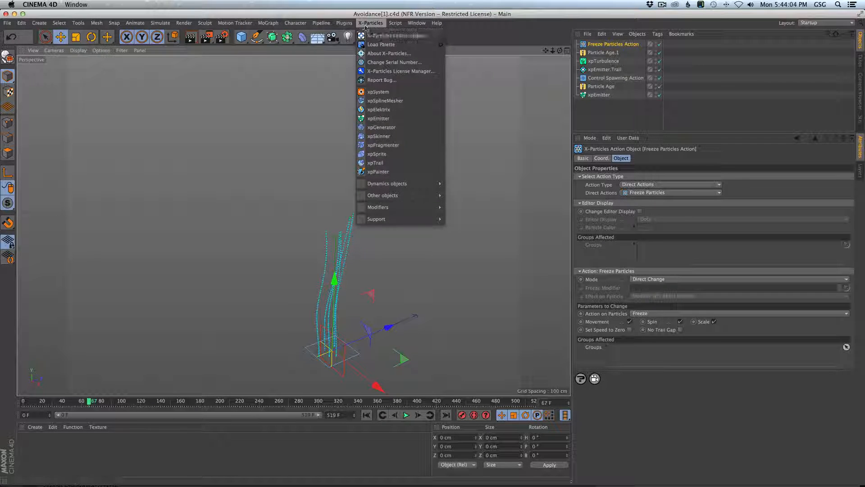
{"action": "mouse_move", "coordinate": [403, 186]}
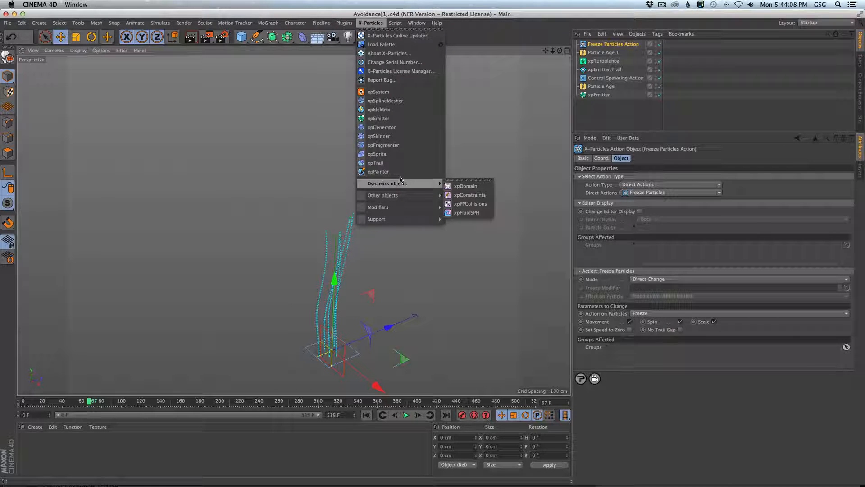
{"action": "left_click", "coordinate": [479, 198]}
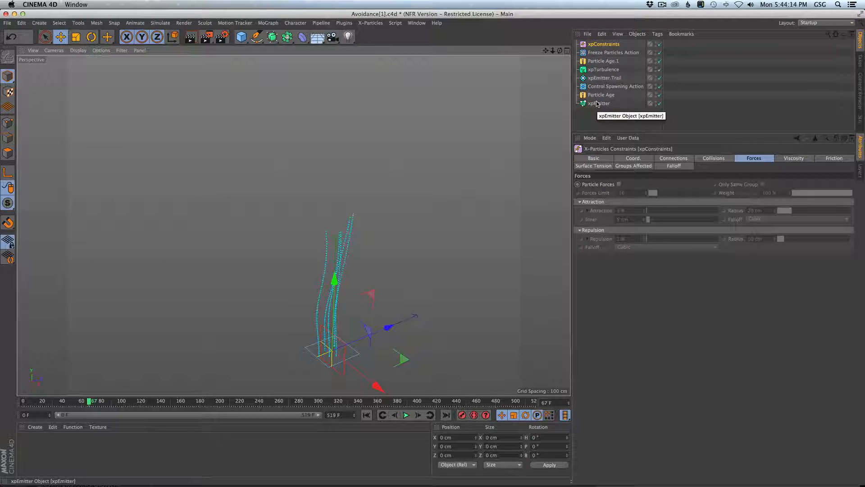
Look through the xpConstraints settings for connections, collisions and viscosity, and enable Particle Forces
{"action": "left_click", "coordinate": [674, 158]}
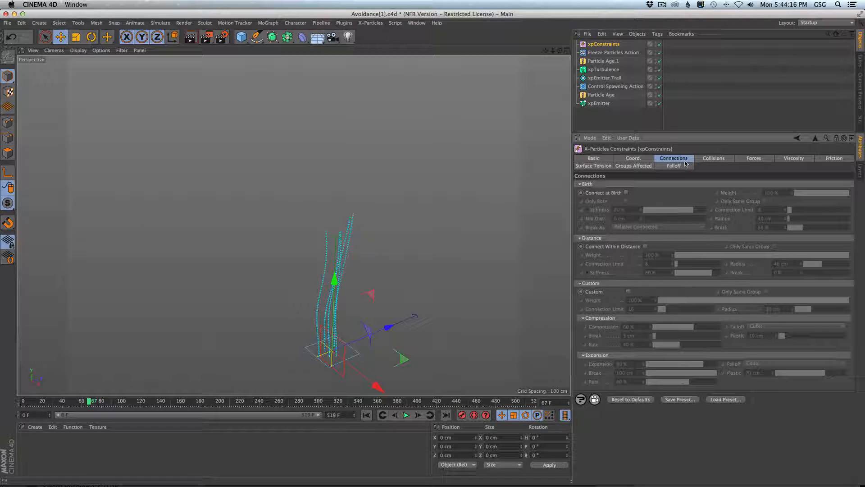
{"action": "left_click", "coordinate": [714, 158]}
{"action": "left_click", "coordinate": [794, 159]}
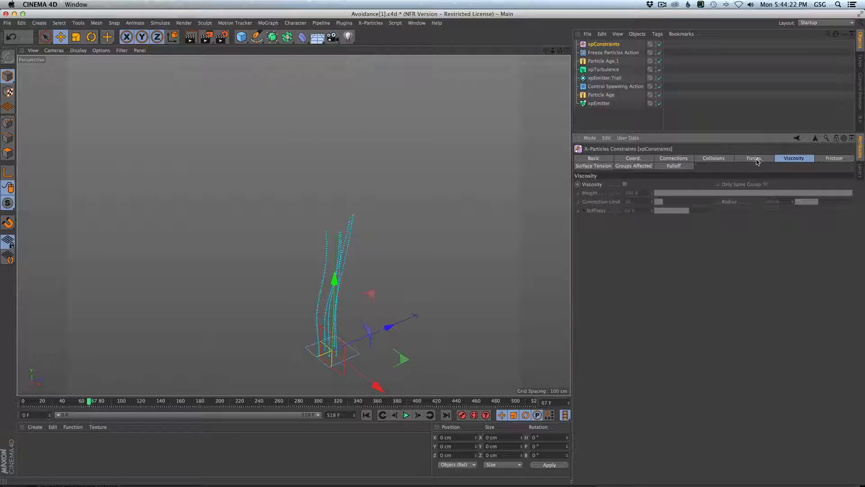
{"action": "left_click", "coordinate": [757, 158]}
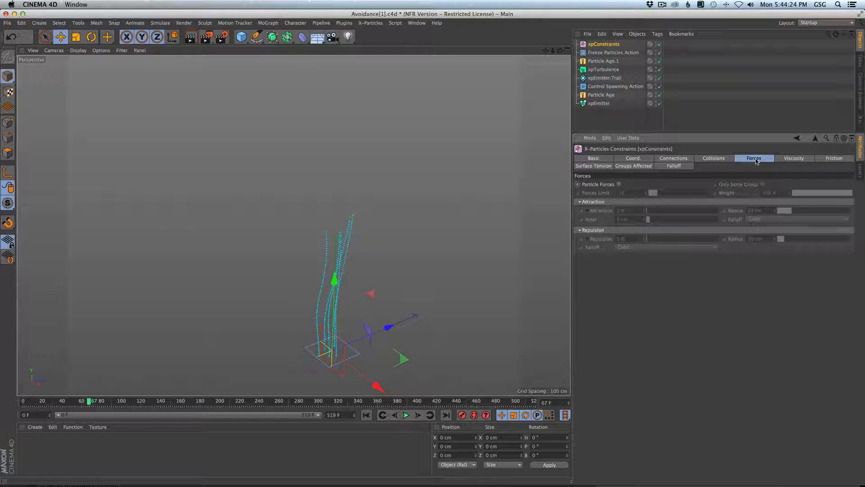
{"action": "left_click", "coordinate": [619, 184]}
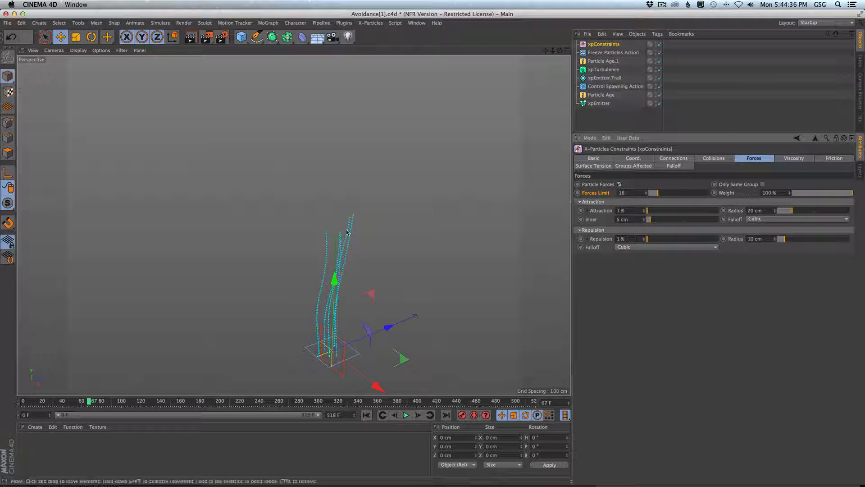
Set the Forces Limit of the xpConstraints object to 5
{"action": "scroll", "coordinate": [315, 232], "scroll_direction": "up", "scroll_amount": 6}
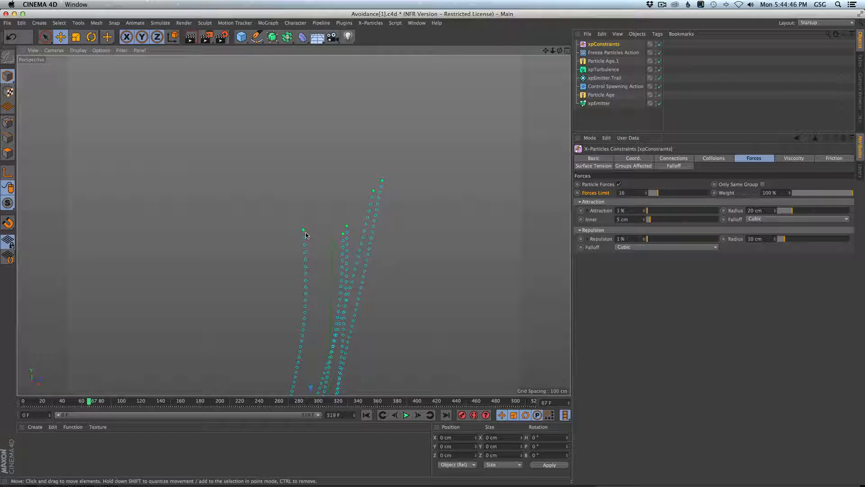
{"action": "mouse_move", "coordinate": [330, 231]}
{"action": "left_mouse_down", "text": "alt"}
{"action": "mouse_move", "coordinate": [305, 239]}
{"action": "mouse_move", "coordinate": [318, 234]}
{"action": "left_mouse_up", "text": "alt"}
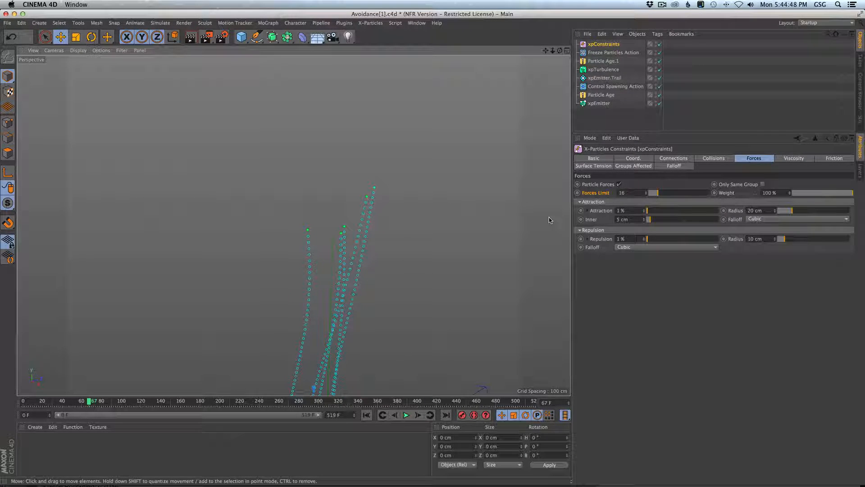
{"action": "left_click", "coordinate": [630, 192]}
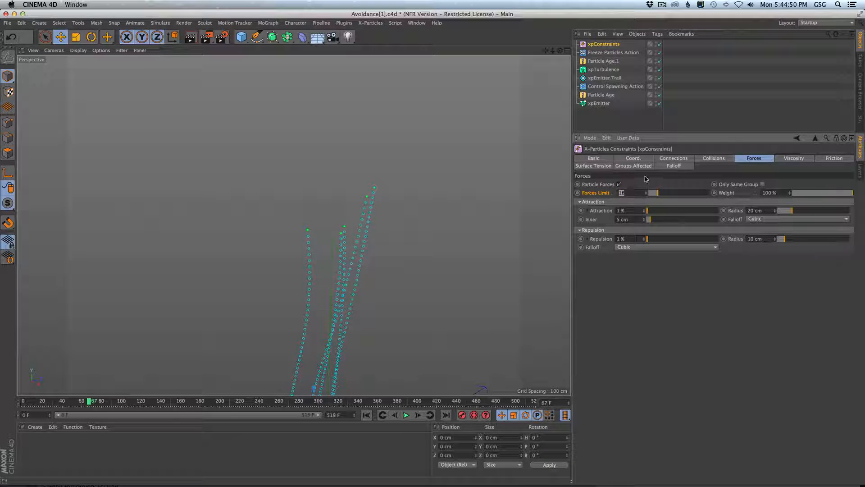
{"action": "type", "text": "5"}
{"action": "key", "text": "Return"}
Set the particle forces' Attraction to 0% and the Repulsion to 100%
{"action": "right_click_drag", "start_coordinate": [377, 239], "coordinate": [354, 255], "text": "alt"}
{"action": "middle_click_drag", "start_coordinate": [356, 260], "coordinate": [340, 200], "text": "alt"}
{"action": "left_click_drag", "start_coordinate": [365, 222], "coordinate": [342, 216], "text": "alt"}
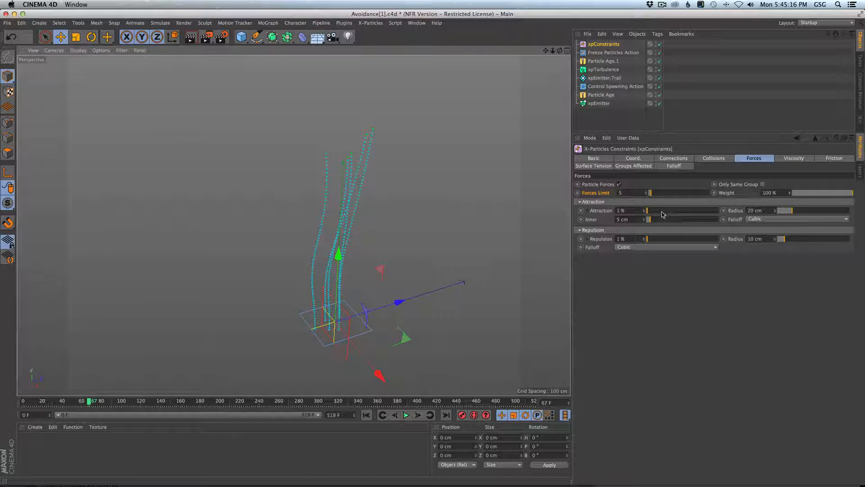
{"action": "left_click_drag", "start_coordinate": [649, 210], "coordinate": [569, 210]}
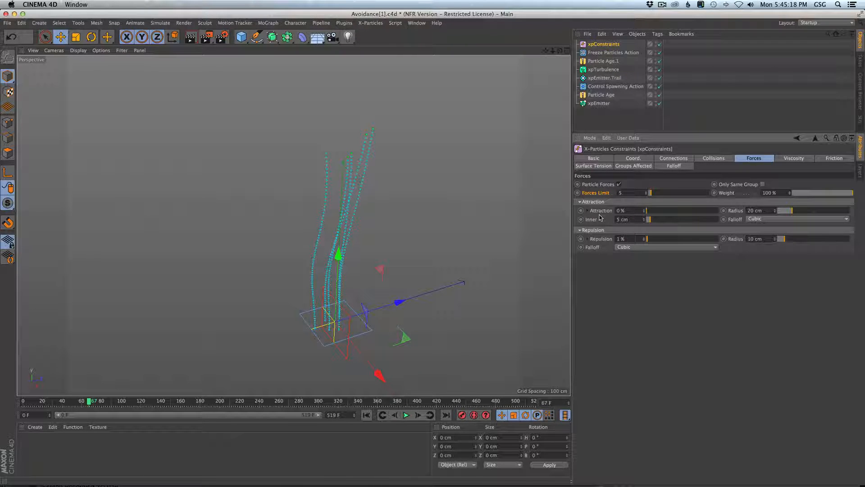
{"action": "left_click_drag", "start_coordinate": [647, 239], "coordinate": [781, 241]}
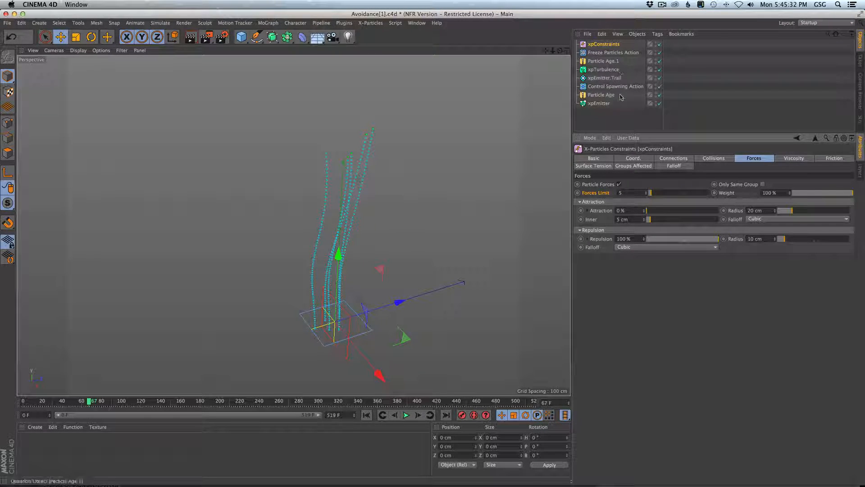
Play the animation from the first frame, stop it and examine how the repulsion affects the particle trails
{"action": "left_click", "coordinate": [366, 415]}
{"action": "left_click", "coordinate": [407, 415]}
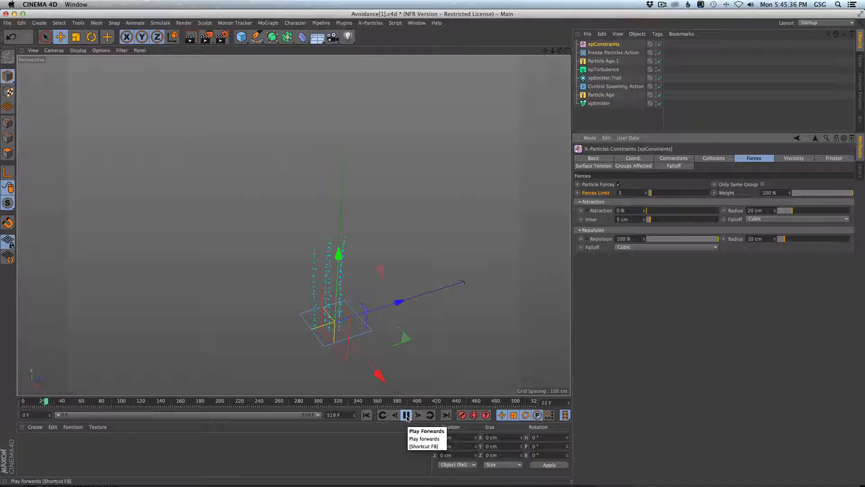
{"action": "left_click", "coordinate": [407, 415]}
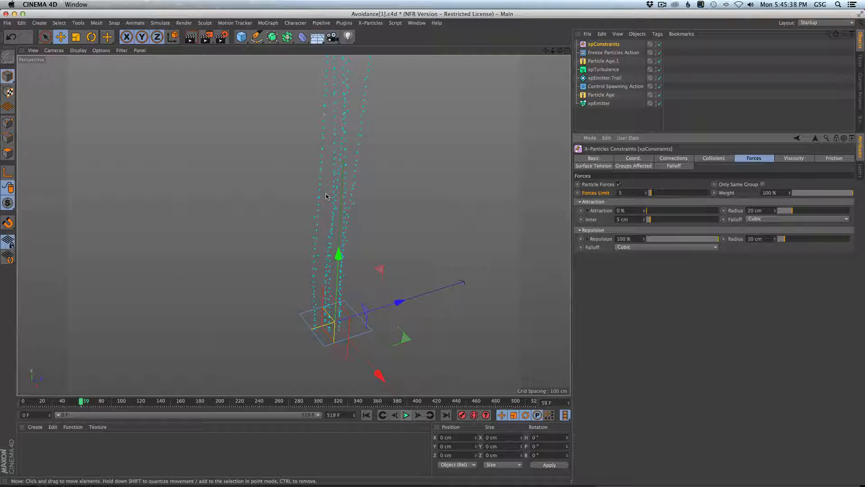
{"action": "left_click_drag", "start_coordinate": [329, 192], "coordinate": [362, 161], "text": "alt"}
{"action": "scroll", "coordinate": [319, 288], "scroll_direction": "up", "scroll_amount": 5}
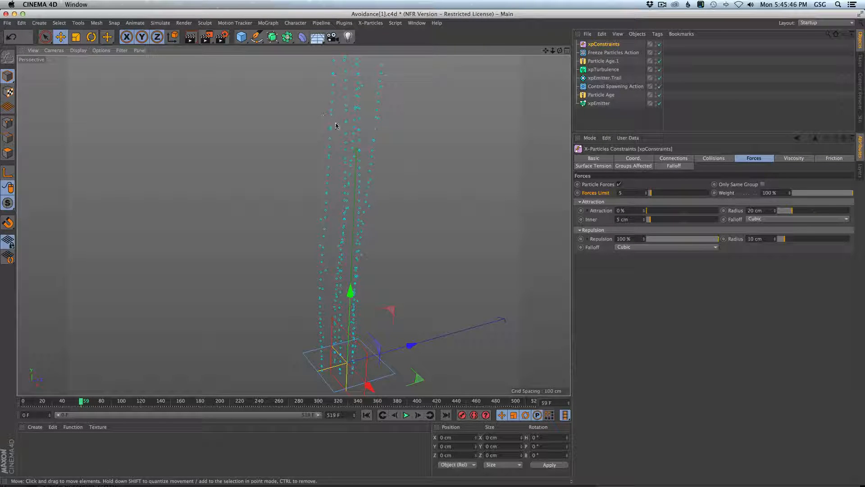
{"action": "left_click_drag", "start_coordinate": [336, 123], "coordinate": [343, 158], "text": "alt"}
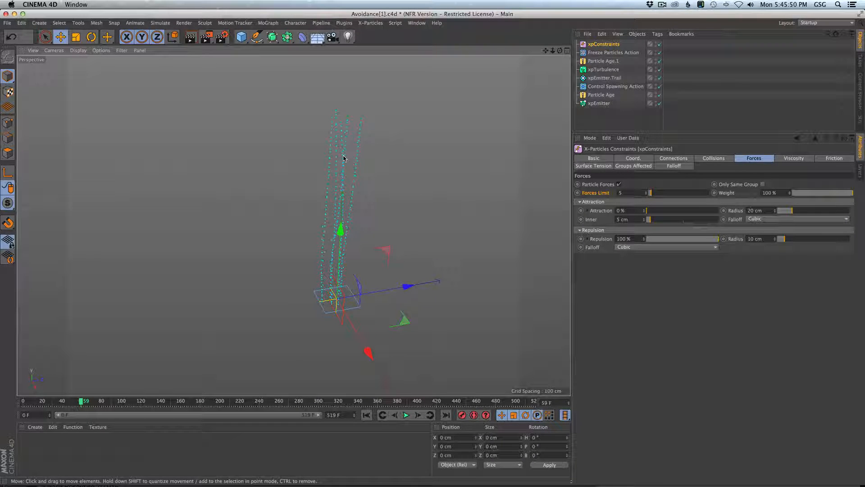
{"action": "scroll", "coordinate": [334, 280], "scroll_direction": "up", "scroll_amount": 5}
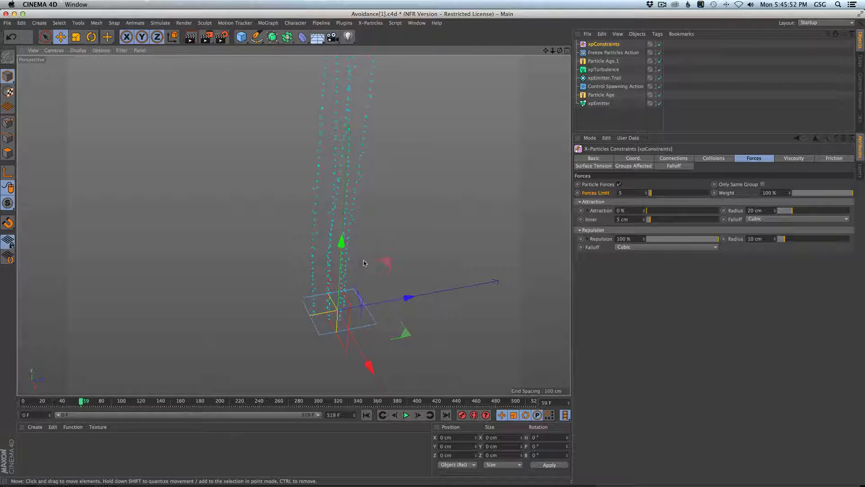
Set the xpEmitter's Shot Count to 1 and play the animation from the first frame to examine the single trail
{"action": "left_click", "coordinate": [599, 103]}
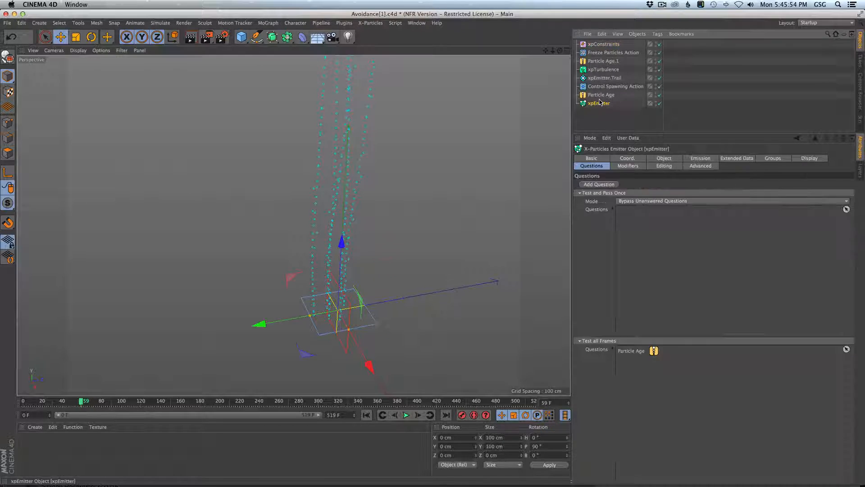
{"action": "left_click", "coordinate": [701, 158]}
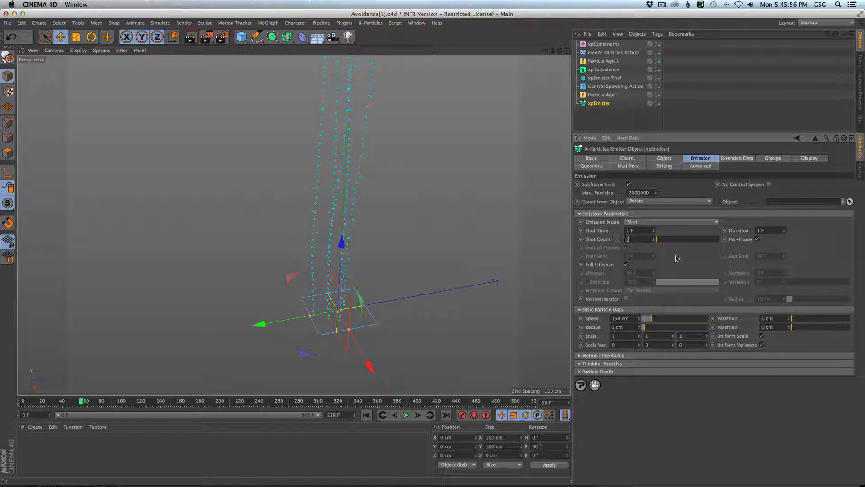
{"action": "left_click", "coordinate": [367, 415]}
{"action": "left_click", "coordinate": [406, 415]}
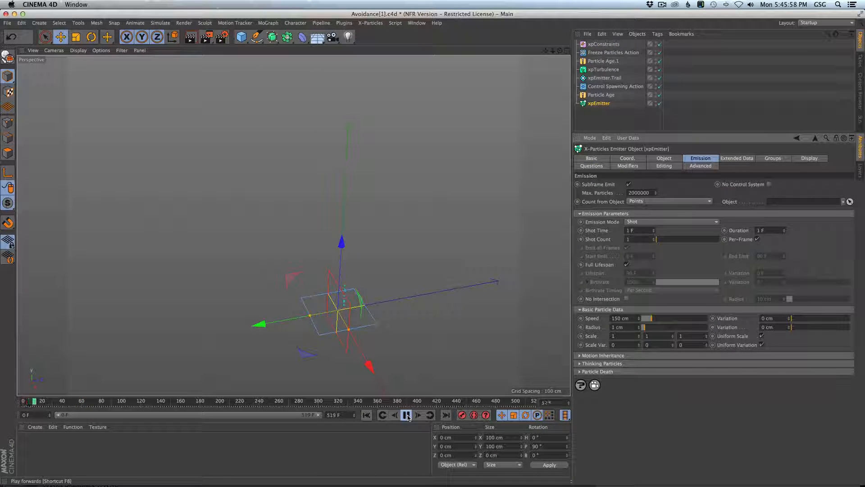
{"action": "left_click", "coordinate": [408, 417]}
{"action": "left_click_drag", "start_coordinate": [357, 197], "coordinate": [360, 262], "text": "alt"}
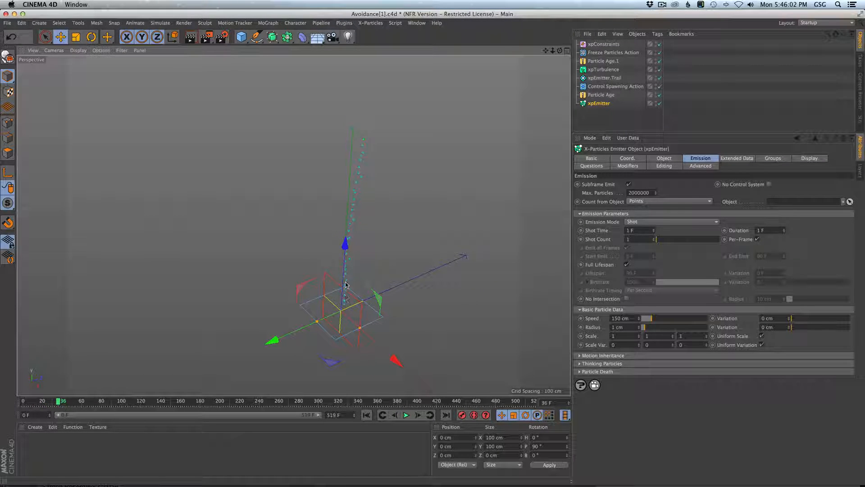
{"action": "left_click_drag", "start_coordinate": [347, 285], "coordinate": [333, 263], "text": "alt"}
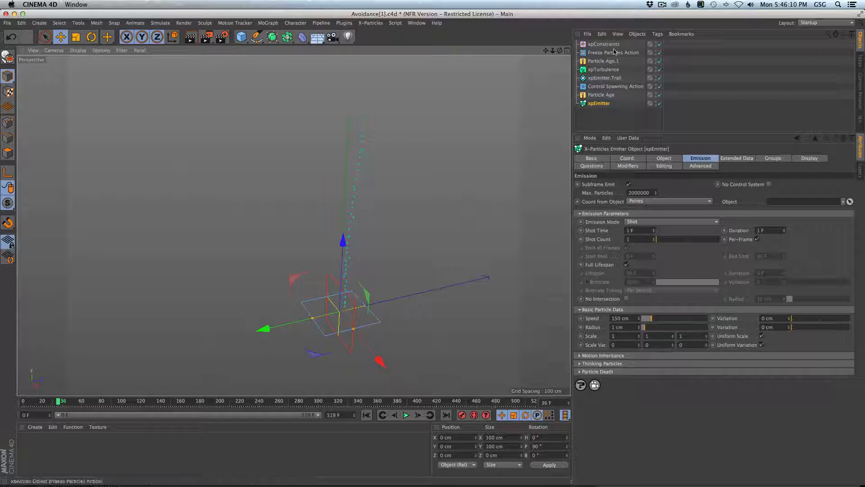
Lower the Repulsion of xpConstraints to 10% and play the animation from the first frame to compare the trail
{"action": "left_click", "coordinate": [601, 45]}
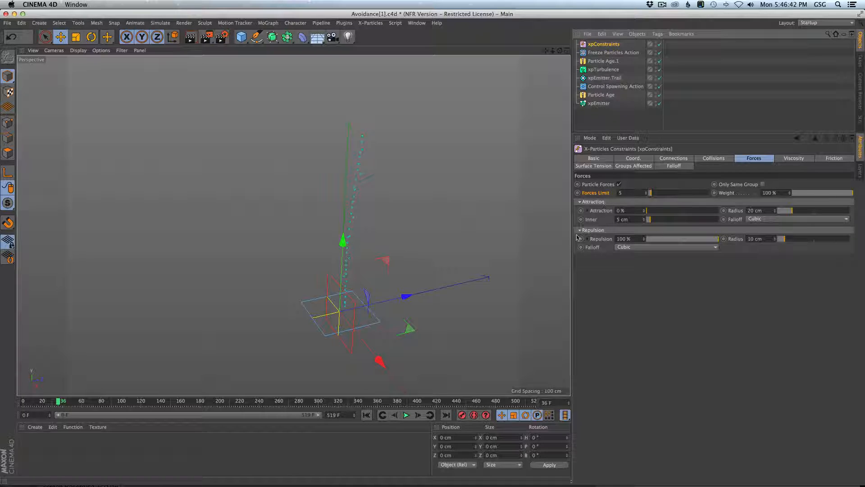
{"action": "left_click", "coordinate": [653, 239]}
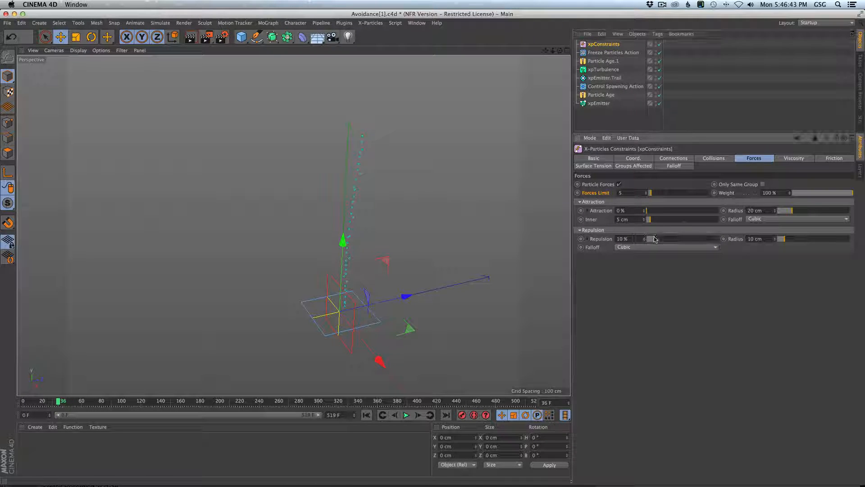
{"action": "left_click", "coordinate": [367, 415]}
{"action": "left_click", "coordinate": [404, 415]}
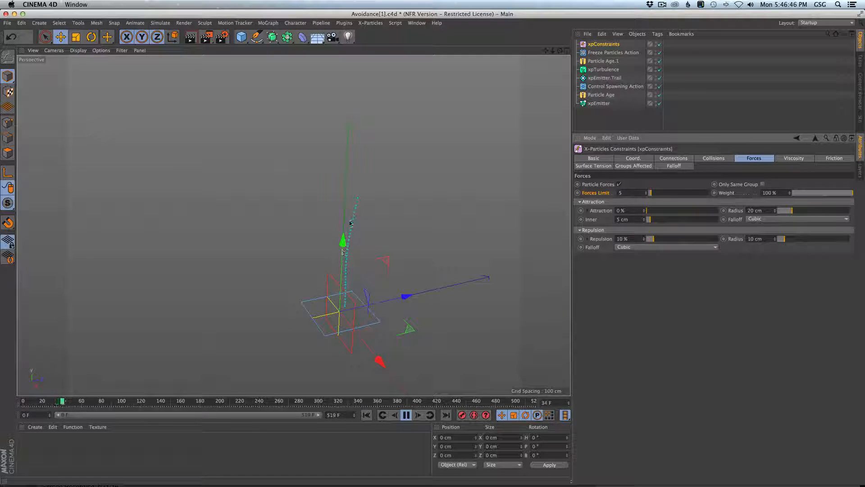
{"action": "left_click", "coordinate": [406, 415]}
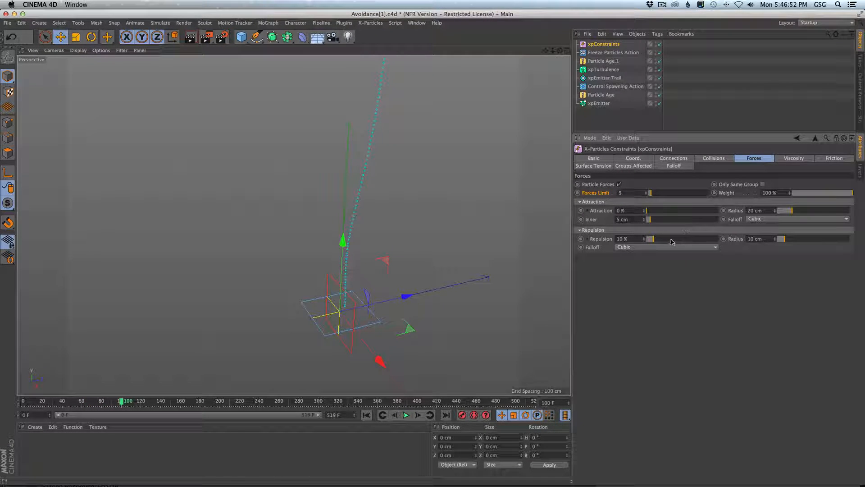
Set the Repulsion to 100% again and play the animation from the first frame, stopping it after a short run
{"action": "left_click_drag", "start_coordinate": [671, 241], "coordinate": [817, 245]}
{"action": "left_click", "coordinate": [366, 415]}
{"action": "left_click", "coordinate": [406, 415]}
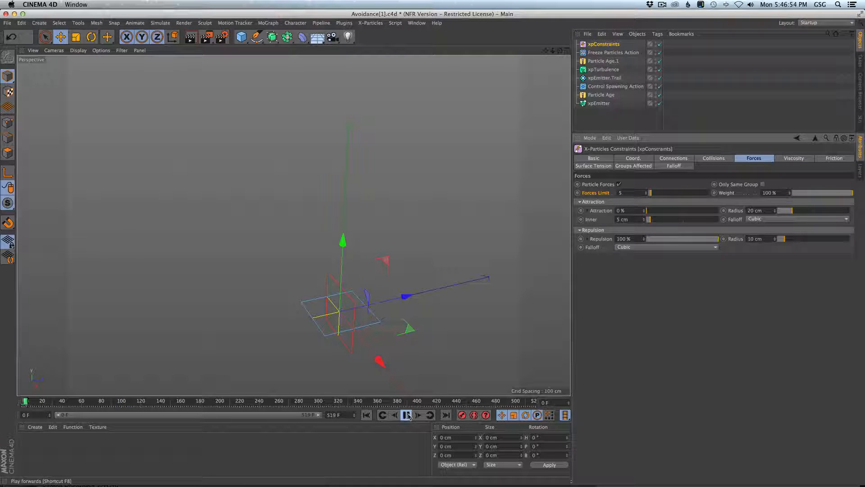
{"action": "left_click", "coordinate": [407, 415]}
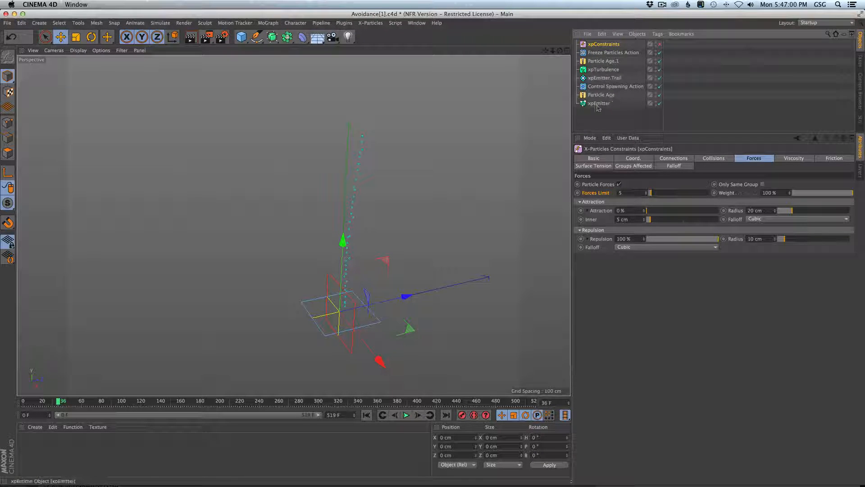
With xpConstraints disabled, set the xpEmitter's Speed to 25 cm and play the animation from the first frame
{"action": "left_click", "coordinate": [600, 103]}
{"action": "left_click_drag", "start_coordinate": [633, 318], "coordinate": [590, 315]}
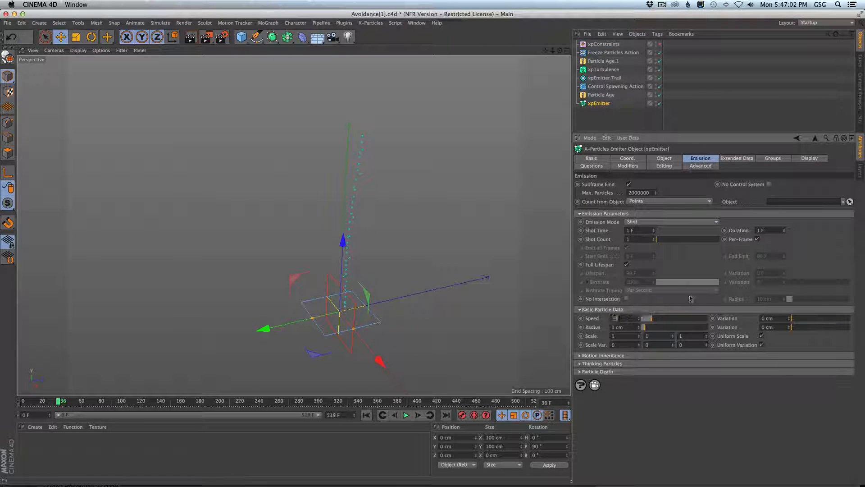
{"action": "type", "text": "25"}
{"action": "key", "text": "Return"}
{"action": "left_click", "coordinate": [366, 415]}
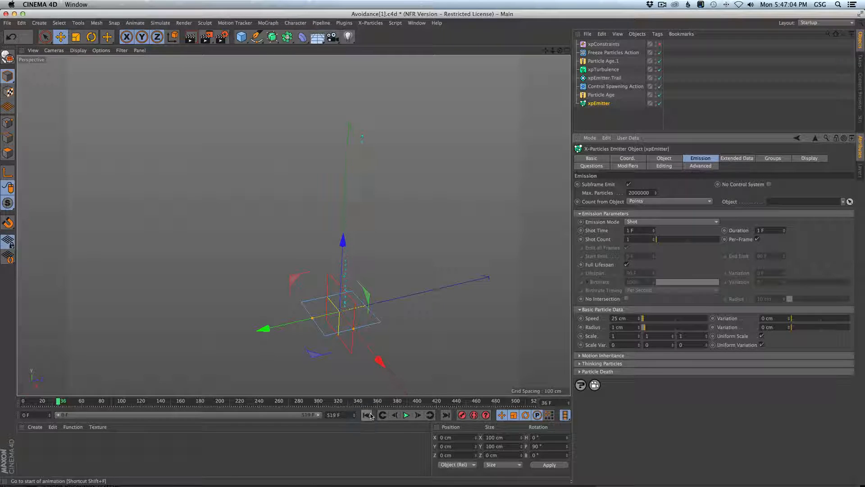
{"action": "left_click", "coordinate": [407, 415]}
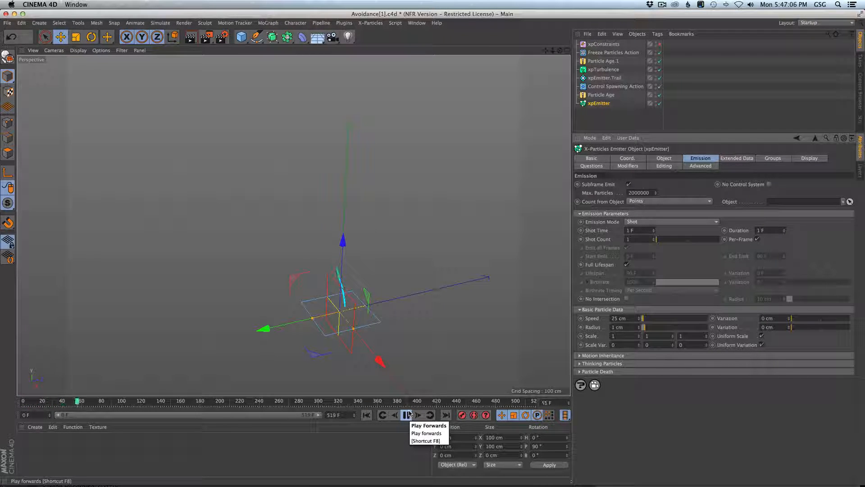
{"action": "left_click", "coordinate": [408, 414]}
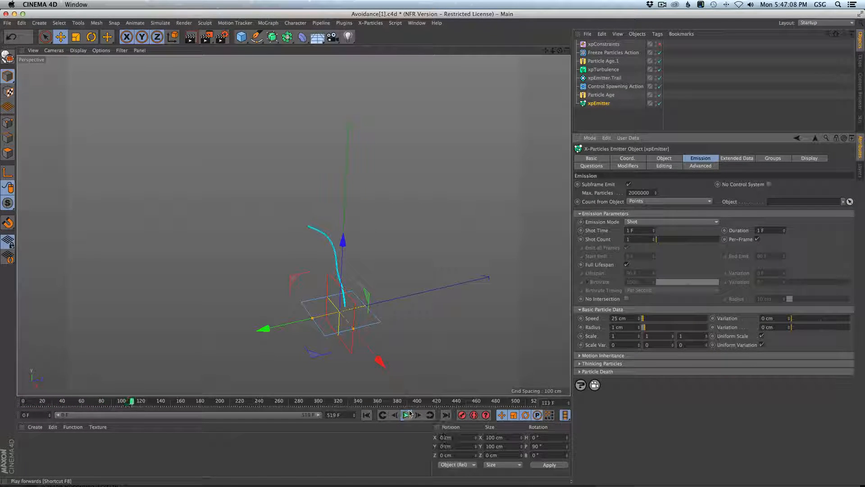
Re-enable the xpConstraints object and play the animation from the first frame to check its effect on the slower particle
{"action": "left_click", "coordinate": [602, 45]}
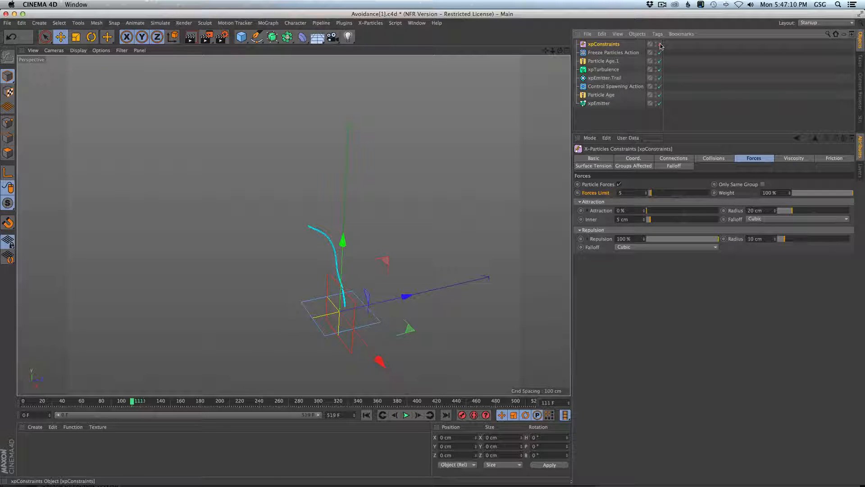
{"action": "left_click", "coordinate": [367, 414]}
{"action": "left_click", "coordinate": [406, 414]}
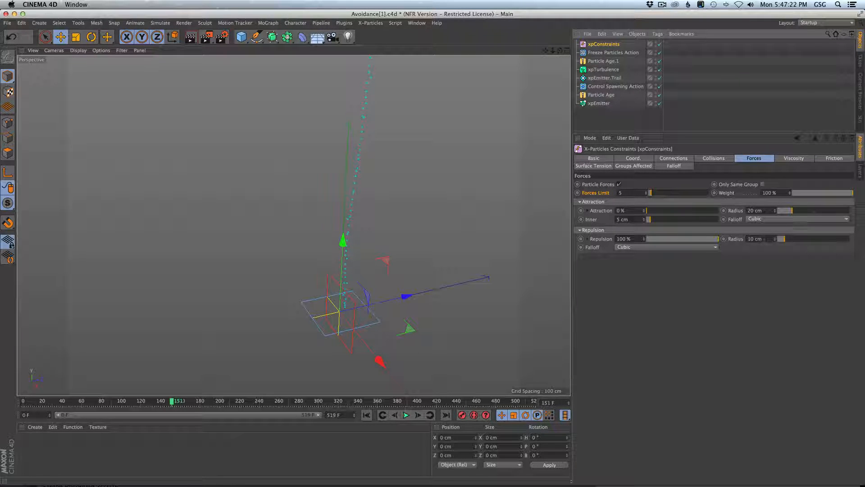
Set the Repulsion Radius of xpConstraints to 5 cm and play the animation from the first frame to check the particle trail
{"action": "left_click", "coordinate": [406, 415]}
{"action": "left_click", "coordinate": [407, 415]}
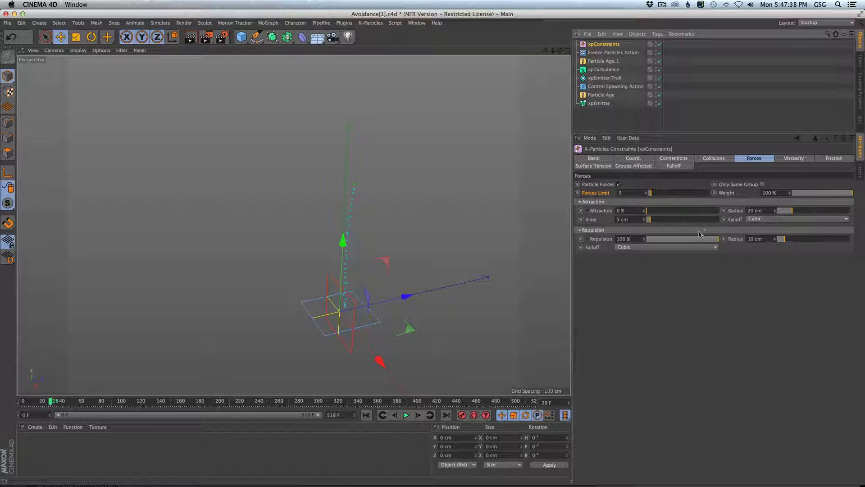
{"action": "double_click", "coordinate": [753, 239]}
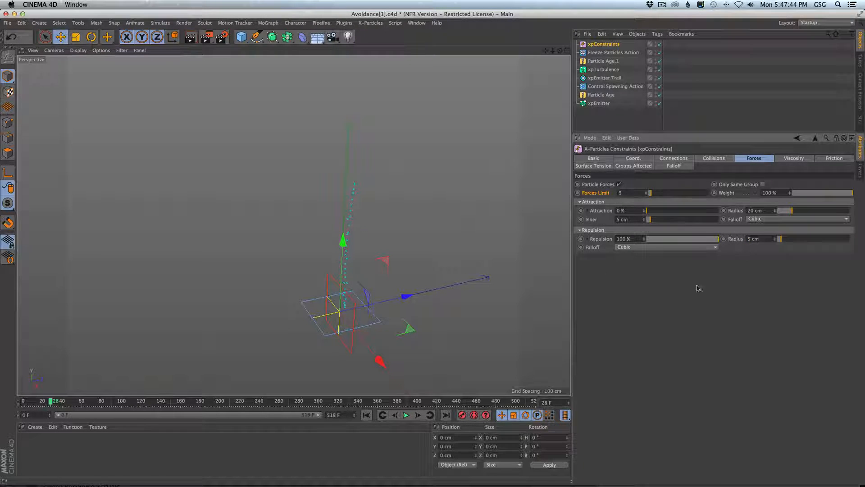
{"action": "left_click", "coordinate": [367, 415]}
{"action": "left_click", "coordinate": [406, 415]}
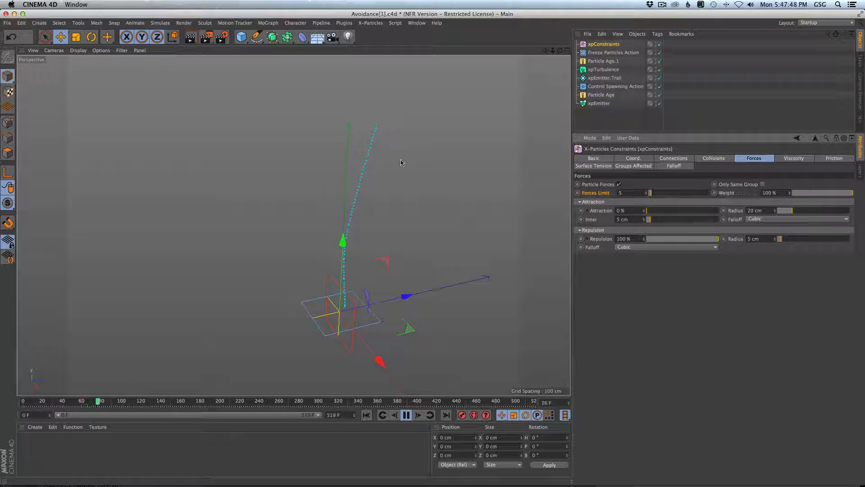
{"action": "left_click", "coordinate": [406, 415]}
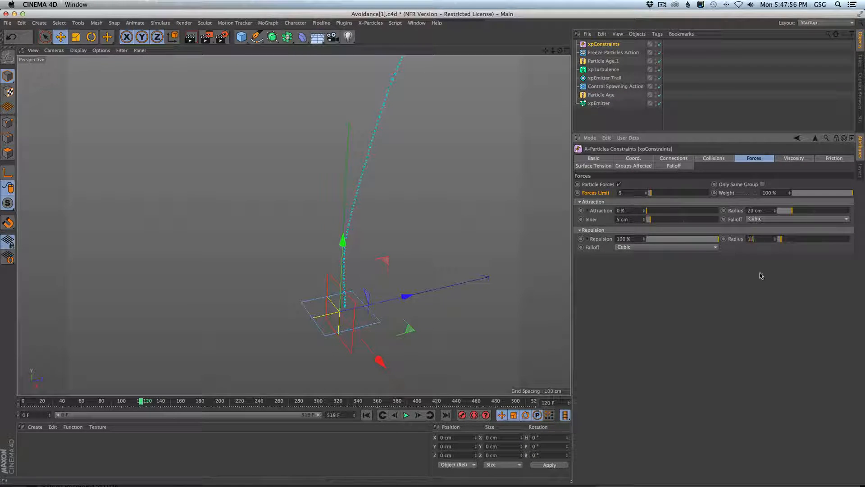
Set the Repulsion Radius of xpConstraints to 10 cm again and play the animation briefly from the first frame
{"action": "left_click", "coordinate": [367, 415]}
{"action": "left_click", "coordinate": [406, 415]}
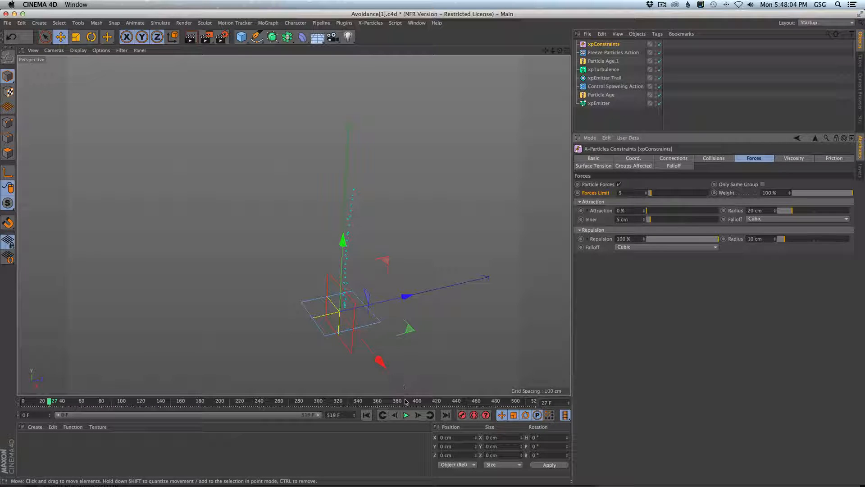
{"action": "key", "text": "f"}
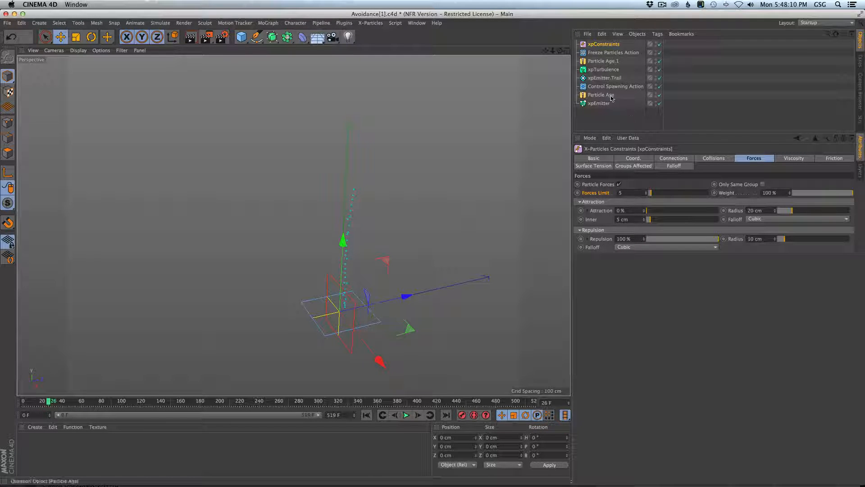
Add an xpTrail object linked to the xpEmitter and play the animation briefly from the first frame
{"action": "left_click", "coordinate": [598, 103]}
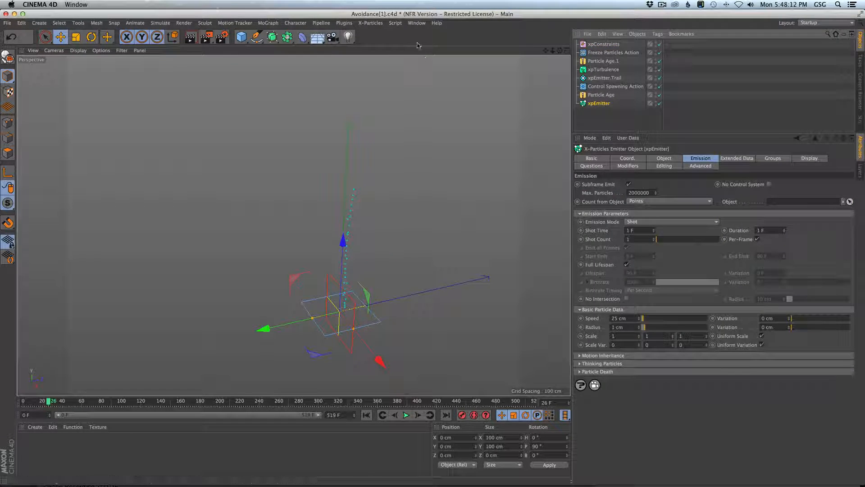
{"action": "left_click", "coordinate": [371, 23]}
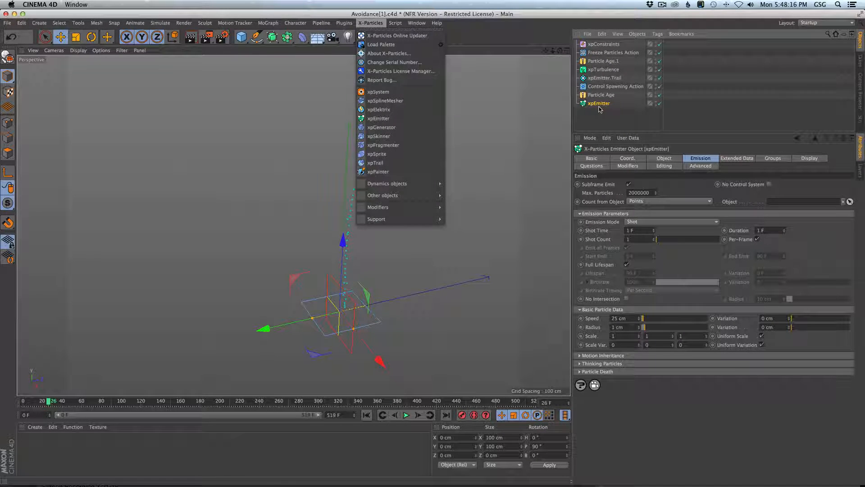
{"action": "left_click", "coordinate": [372, 163]}
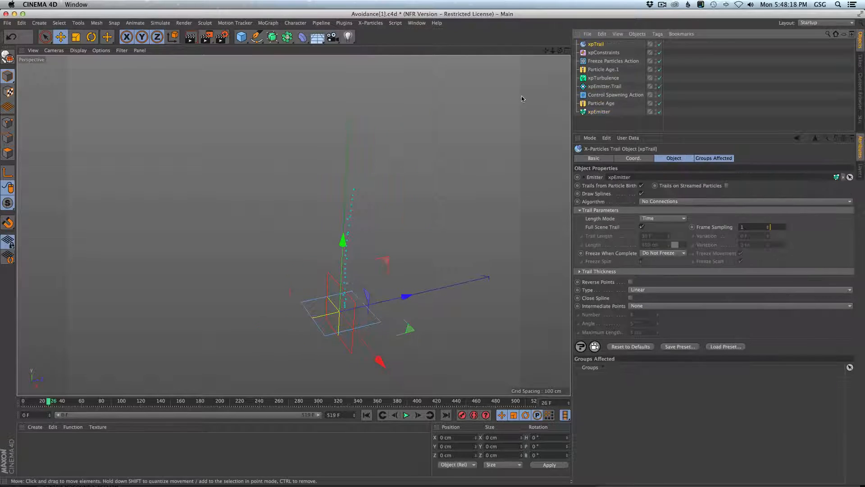
{"action": "left_click", "coordinate": [366, 414]}
{"action": "left_click", "coordinate": [406, 415]}
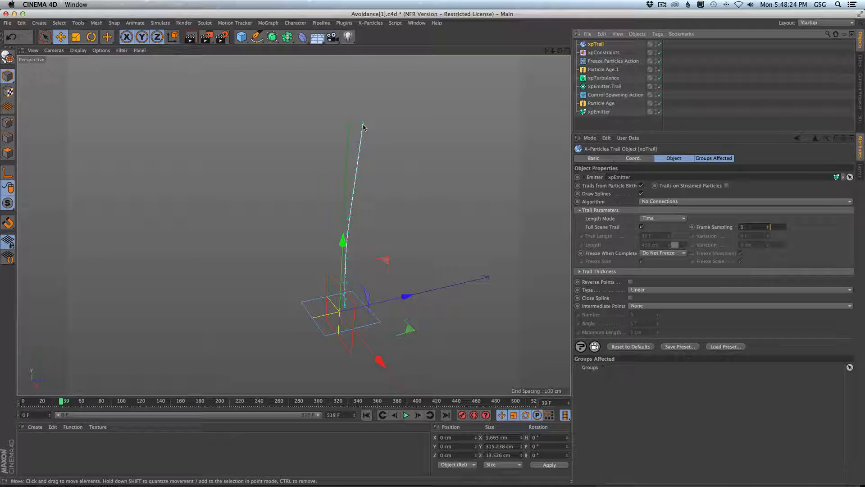
Add an xpAttractor motion modifier and move it straight up to about 387 cm above the emitter
{"action": "left_click", "coordinate": [599, 112]}
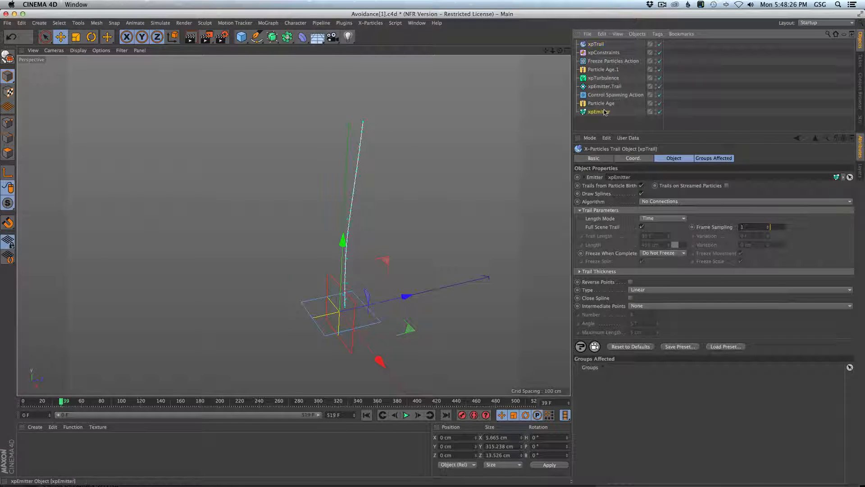
{"action": "middle_click_drag", "start_coordinate": [386, 253], "coordinate": [387, 303], "text": "alt"}
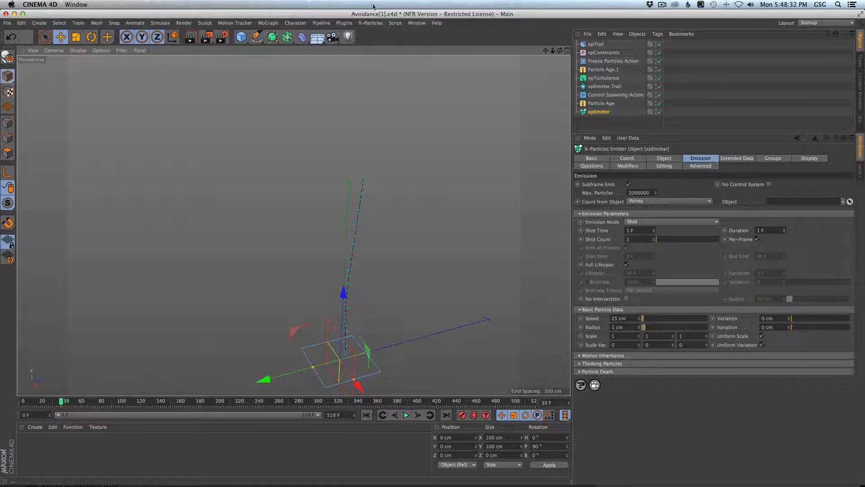
{"action": "left_click", "coordinate": [370, 23]}
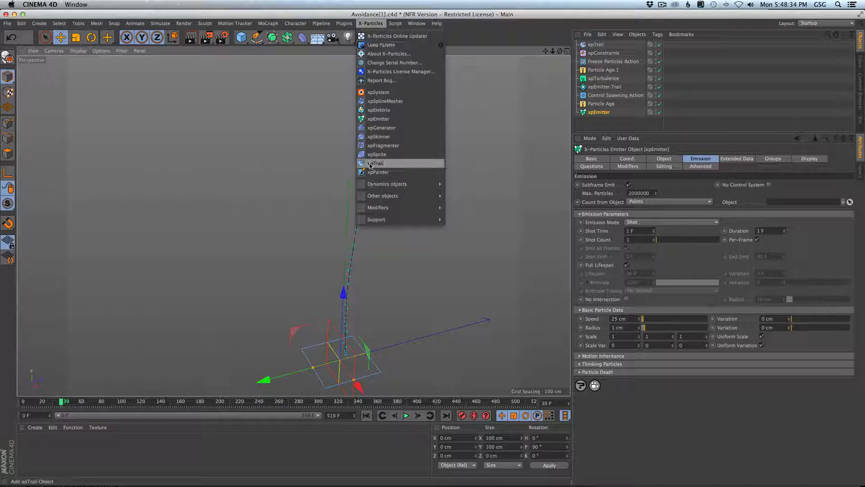
{"action": "mouse_move", "coordinate": [385, 197]}
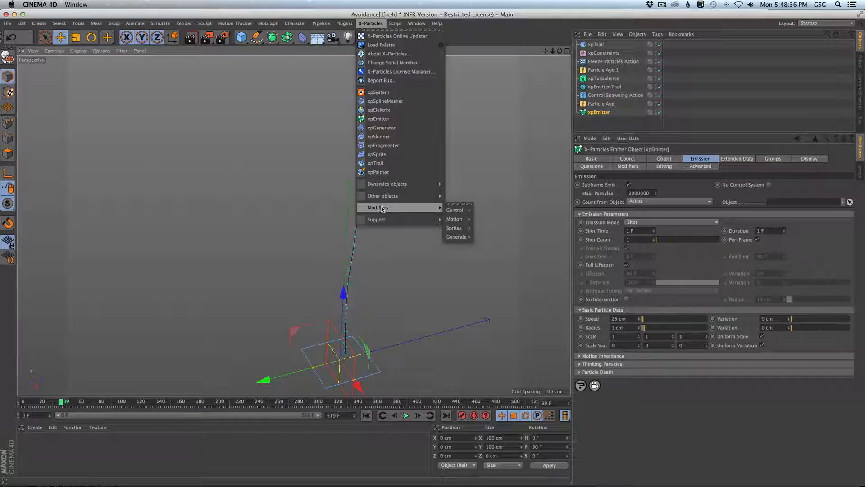
{"action": "mouse_move", "coordinate": [447, 211]}
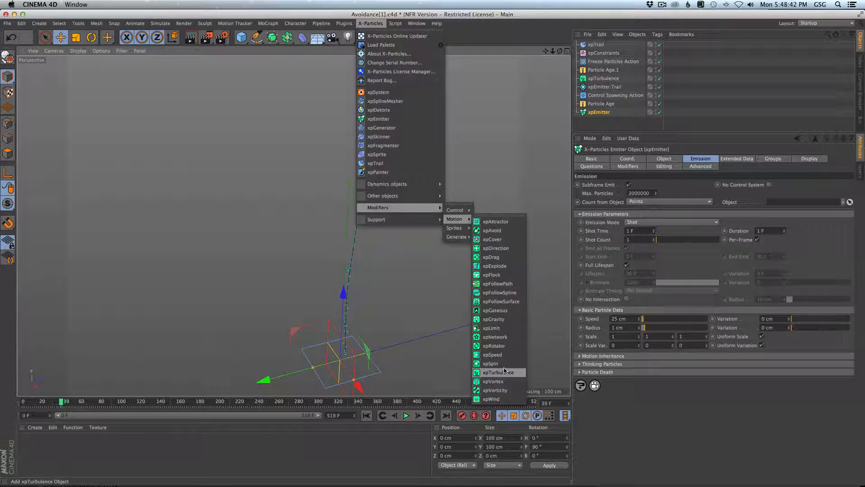
{"action": "left_click", "coordinate": [496, 221]}
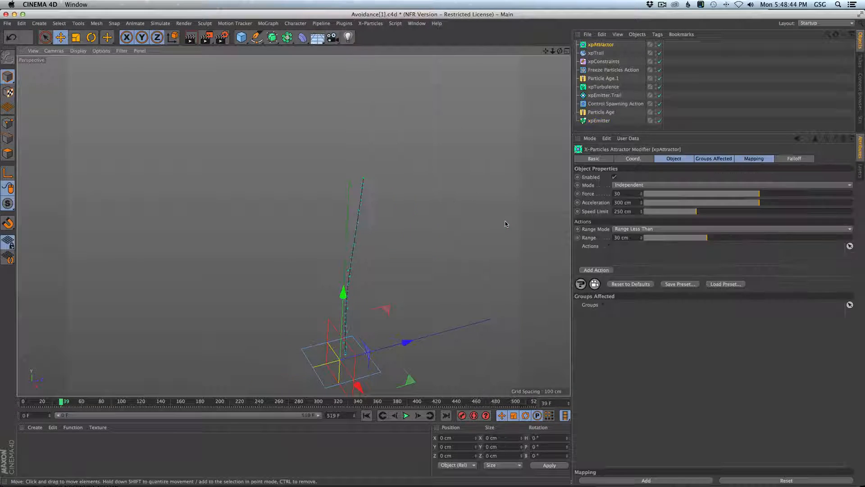
{"action": "left_click_drag", "start_coordinate": [351, 317], "coordinate": [361, 190]}
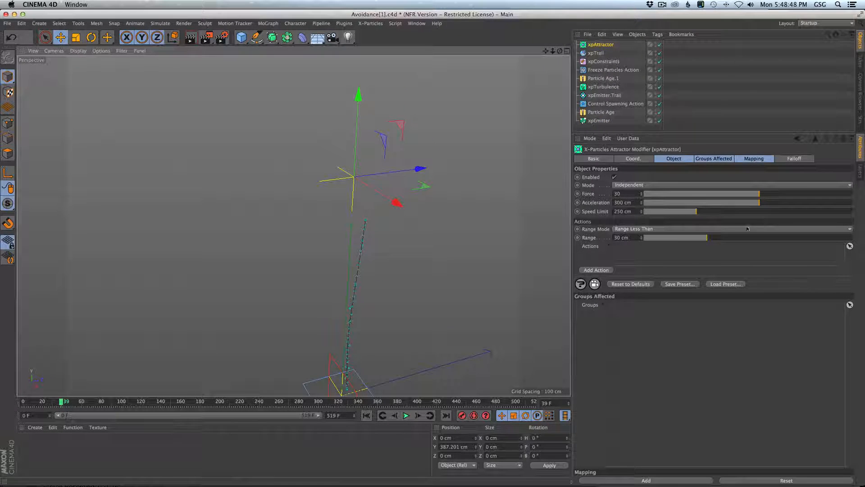
Set the xpAttractor's Force to 300 and play the animation from the first frame, stopping around frame 156
{"action": "left_click", "coordinate": [367, 417]}
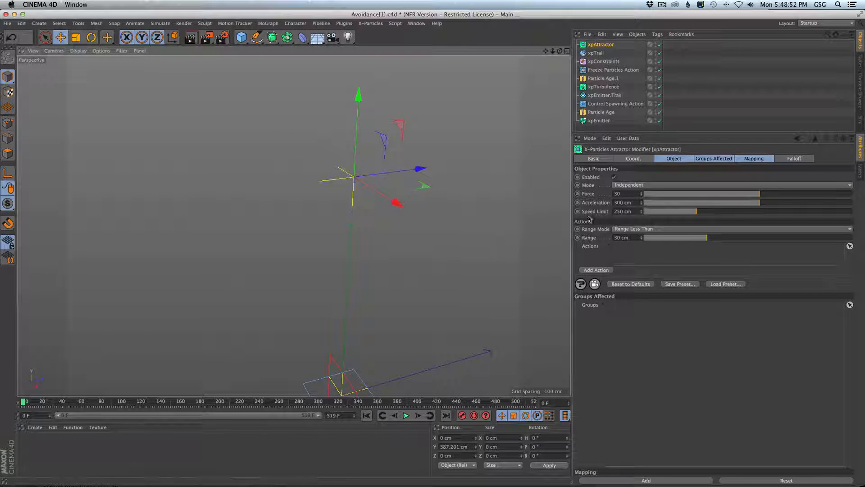
{"action": "left_click", "coordinate": [620, 193]}
{"action": "type", "text": "0"}
{"action": "key", "text": "Return"}
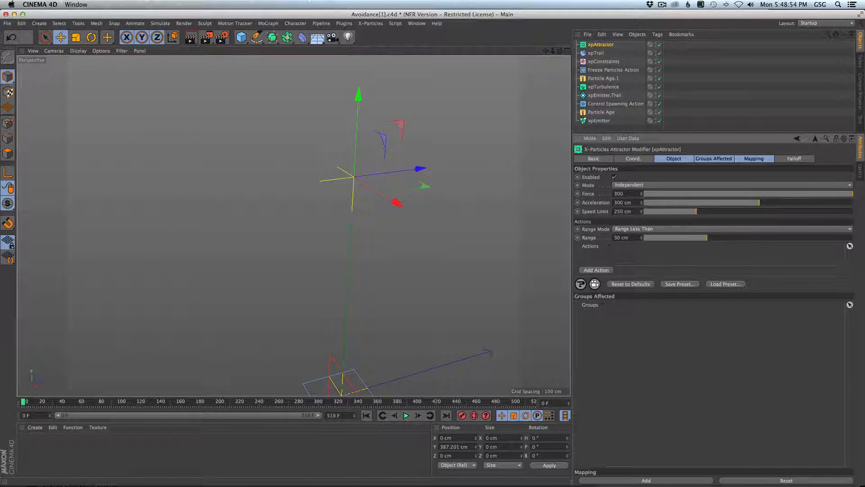
{"action": "left_click", "coordinate": [406, 415]}
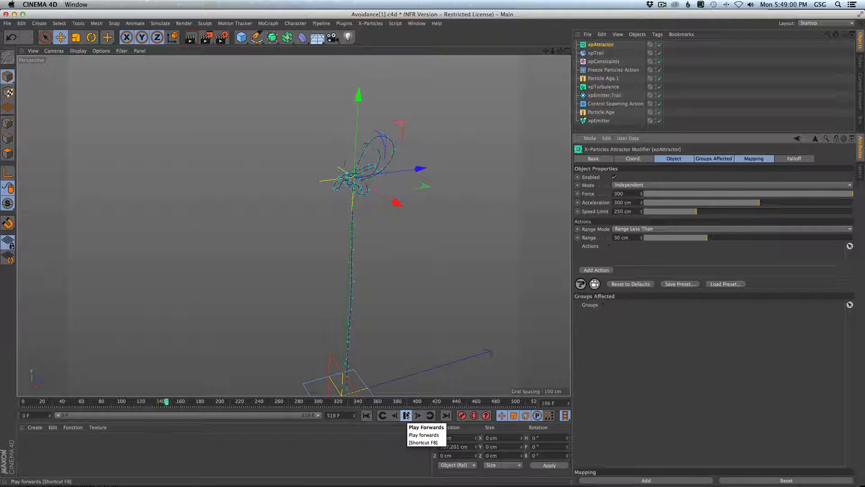
{"action": "left_click", "coordinate": [406, 415]}
Hide xpEmitter.Trail in the viewport and continue the playback to about frame 330, viewing the trail spline around the attractor
{"action": "scroll", "coordinate": [400, 193], "scroll_direction": "up", "scroll_amount": 5}
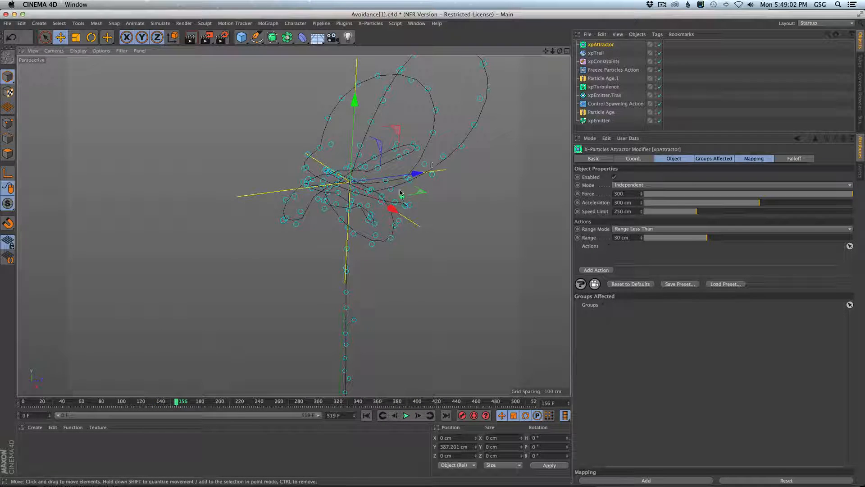
{"action": "left_click_drag", "start_coordinate": [354, 187], "coordinate": [387, 186], "text": "alt"}
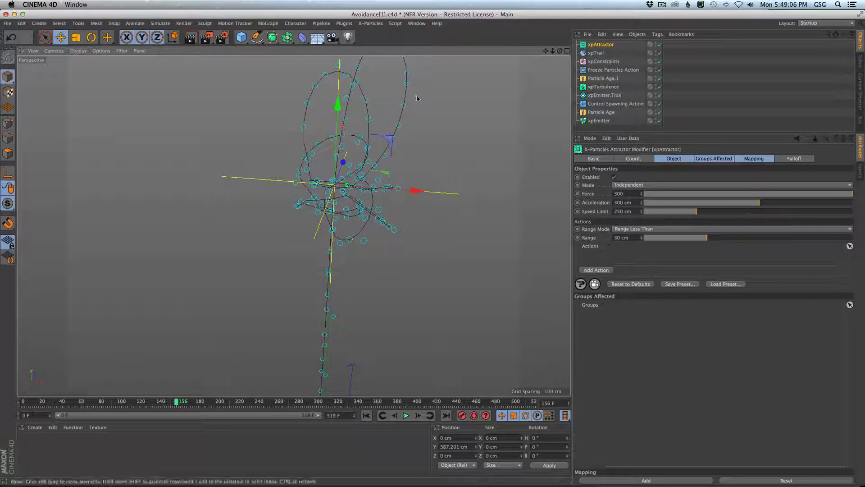
{"action": "double_click", "coordinate": [656, 93]}
{"action": "left_click_drag", "start_coordinate": [351, 187], "coordinate": [379, 217], "text": "alt"}
{"action": "left_click", "coordinate": [407, 415]}
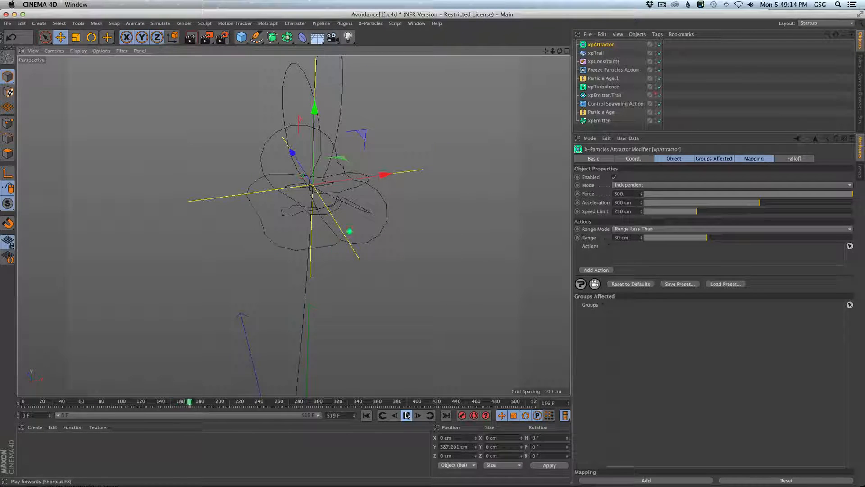
{"action": "left_click_drag", "start_coordinate": [303, 202], "coordinate": [266, 217], "text": "alt"}
{"action": "left_click", "coordinate": [406, 415]}
{"action": "left_click_drag", "start_coordinate": [316, 258], "coordinate": [356, 234], "text": "alt"}
Create a Sweep object with an n-Side spline as its profile and the xpTrail as its path
{"action": "left_click_drag", "start_coordinate": [272, 37], "coordinate": [299, 79]}
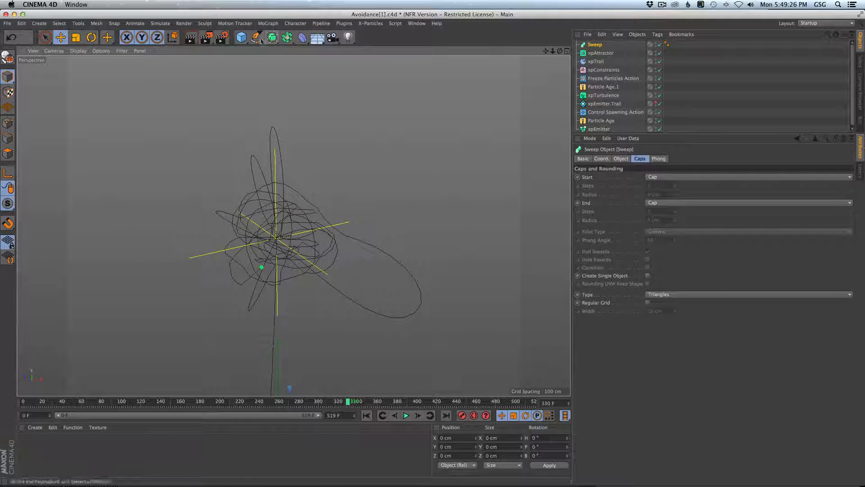
{"action": "left_click_drag", "start_coordinate": [244, 38], "coordinate": [366, 97]}
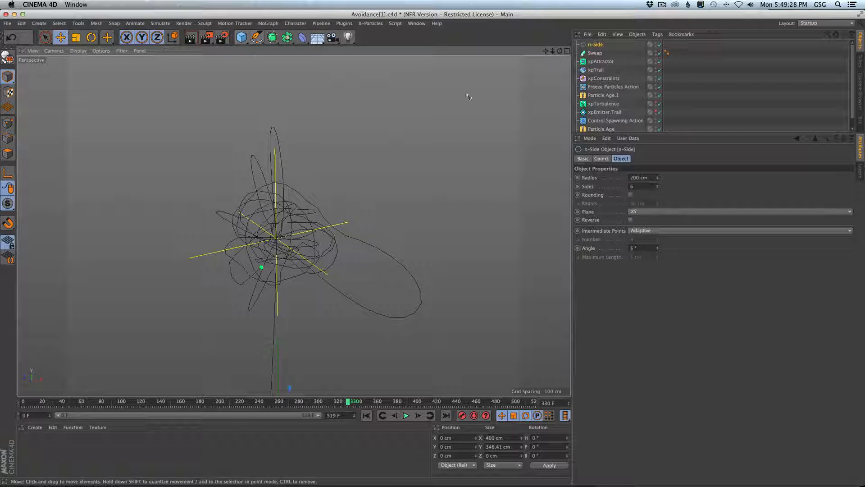
{"action": "left_click_drag", "start_coordinate": [591, 47], "coordinate": [600, 57]}
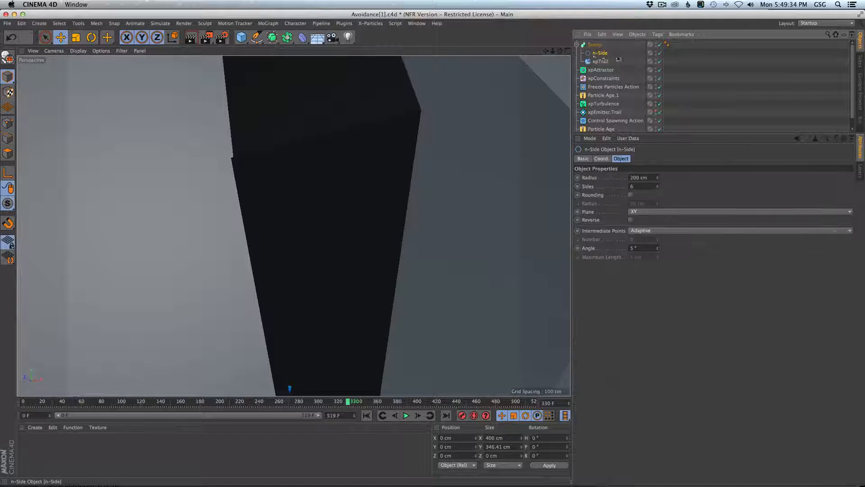
Scale the n-Side profile down to a radius of about 2.2 cm to thin the swept tube
{"action": "key", "text": "t"}
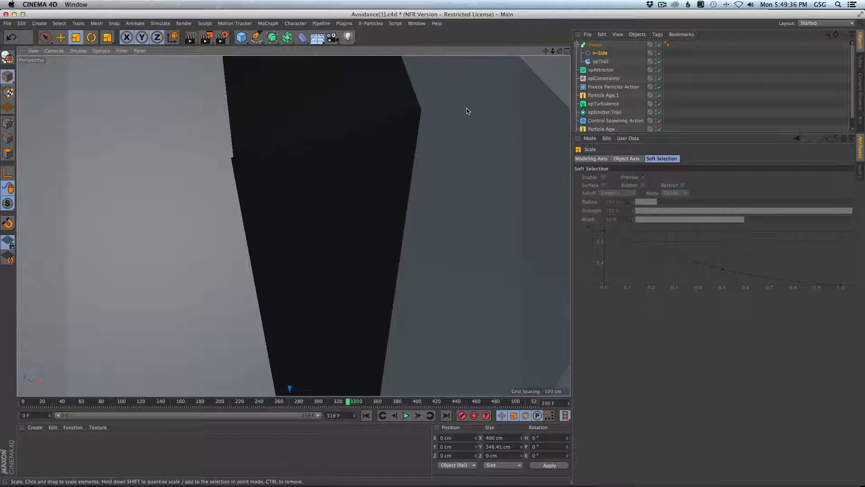
{"action": "left_click_drag", "start_coordinate": [468, 112], "coordinate": [255, 308]}
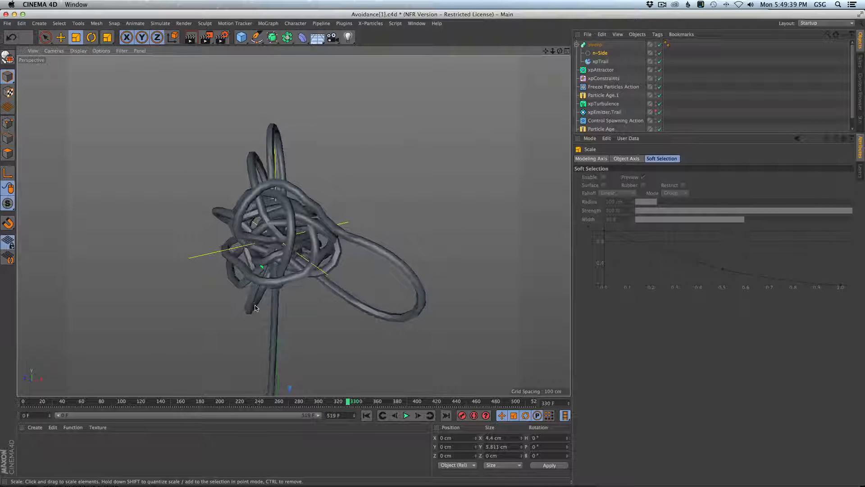
{"action": "left_click", "coordinate": [601, 53]}
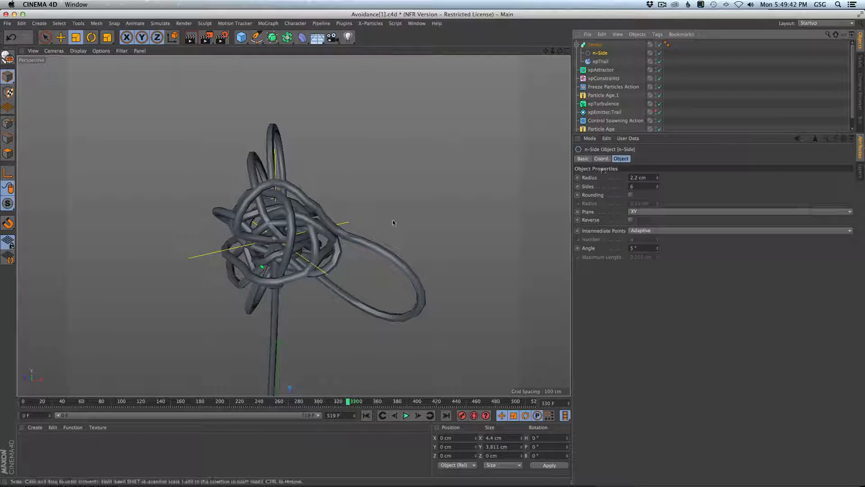
Examine the tangled swept tube from several angles and up close for places where its strands intersect
{"action": "left_click_drag", "start_coordinate": [314, 235], "coordinate": [169, 232], "text": "alt"}
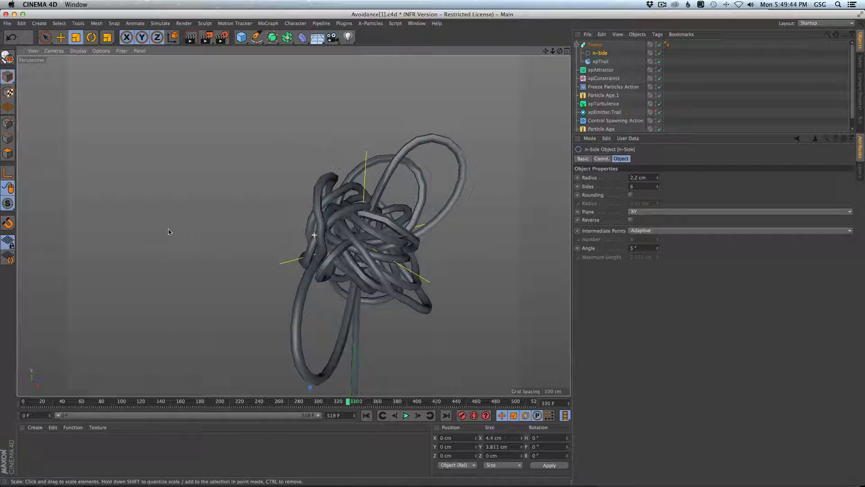
{"action": "left_click_drag", "start_coordinate": [406, 258], "coordinate": [516, 245], "text": "alt"}
{"action": "right_click_drag", "start_coordinate": [411, 248], "coordinate": [420, 234], "text": "alt"}
{"action": "mouse_move", "coordinate": [383, 243]}
{"action": "left_mouse_down", "text": "alt"}
{"action": "mouse_move", "coordinate": [421, 196]}
{"action": "mouse_move", "coordinate": [413, 194]}
{"action": "mouse_move", "coordinate": [393, 234]}
{"action": "left_mouse_up", "text": "alt"}
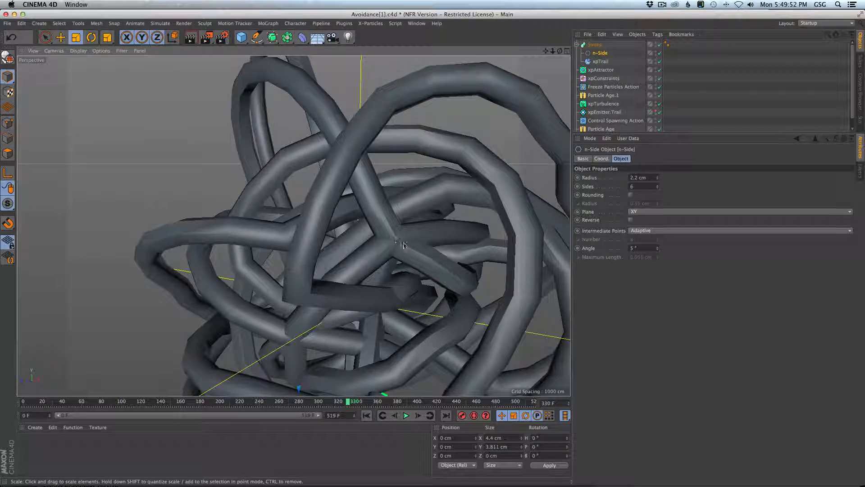
{"action": "right_click_drag", "start_coordinate": [393, 238], "coordinate": [383, 260], "text": "alt"}
{"action": "left_click_drag", "start_coordinate": [388, 257], "coordinate": [312, 215], "text": "alt"}
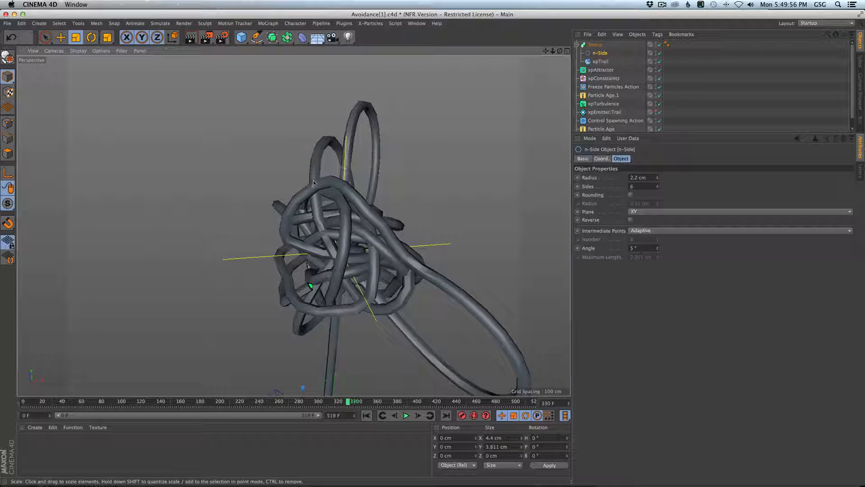
{"action": "left_click_drag", "start_coordinate": [305, 250], "coordinate": [325, 292], "text": "alt"}
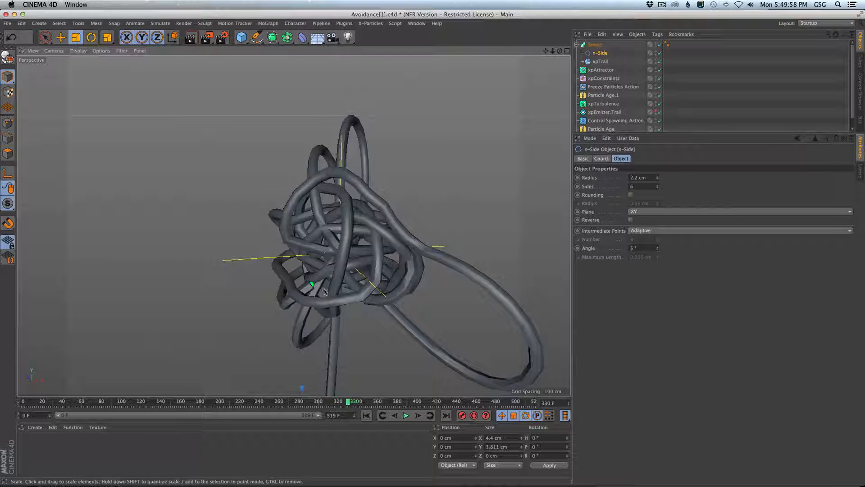
Advance the animation four frames one at a time, then resume playback to watch the tube grow
{"action": "left_click", "coordinate": [418, 415]}
{"action": "left_click", "coordinate": [418, 415]}
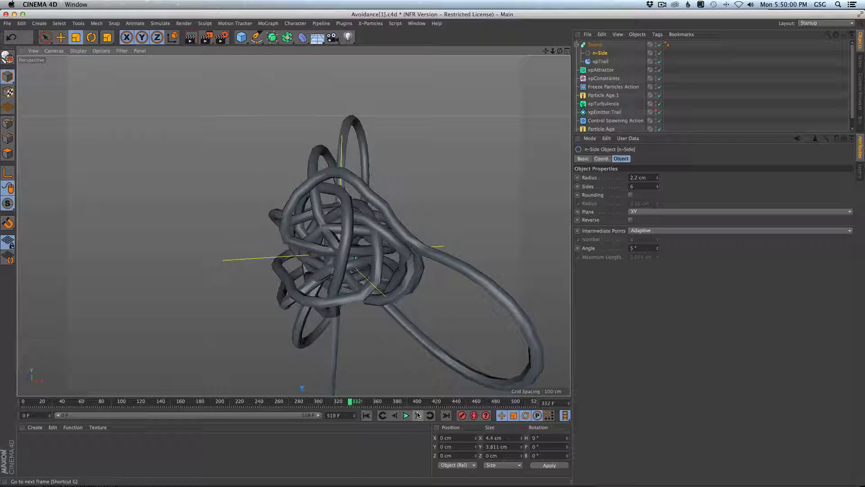
{"action": "left_click", "coordinate": [418, 415]}
{"action": "left_click", "coordinate": [418, 416]}
{"action": "left_click_drag", "start_coordinate": [426, 245], "coordinate": [358, 287], "text": "alt"}
{"action": "left_click", "coordinate": [406, 415]}
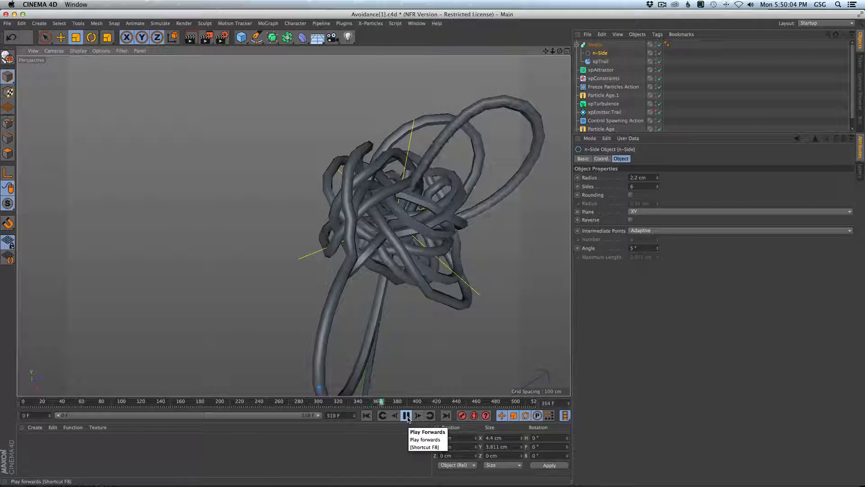
Set the repulsion falloff of the xpConstraints object to Custom
{"action": "left_click_drag", "start_coordinate": [406, 299], "coordinate": [452, 218], "text": "alt"}
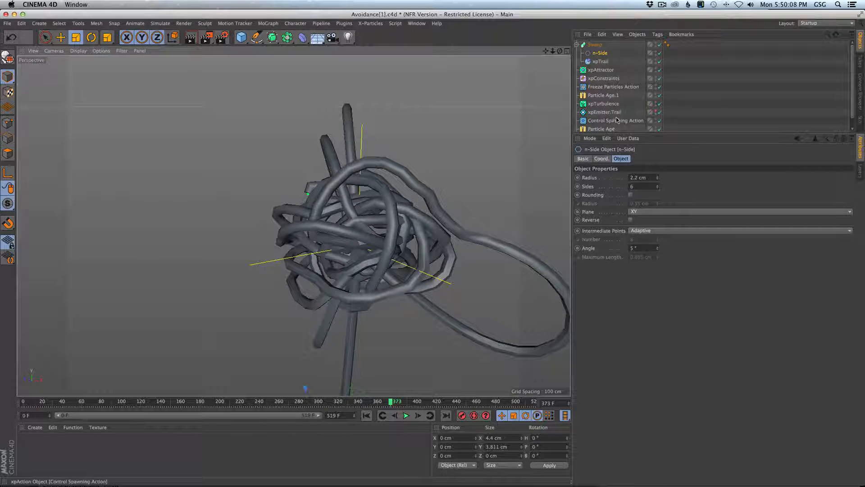
{"action": "scroll", "coordinate": [616, 125], "scroll_direction": "down", "scroll_amount": 1}
{"action": "scroll", "coordinate": [613, 105], "scroll_direction": "up", "scroll_amount": 1}
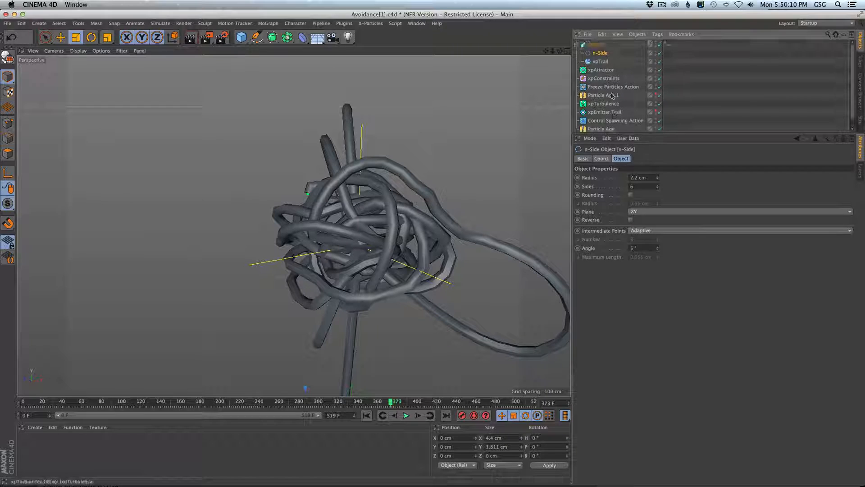
{"action": "left_click", "coordinate": [609, 79]}
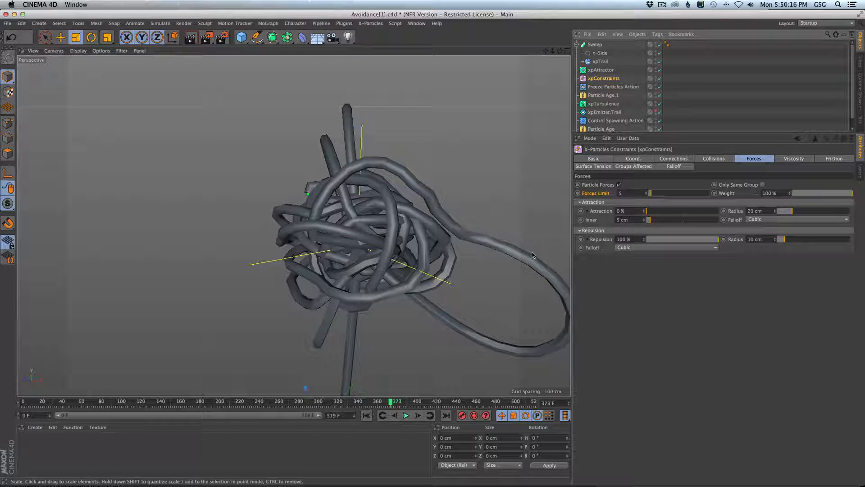
{"action": "left_click_drag", "start_coordinate": [391, 233], "coordinate": [451, 237], "text": "alt"}
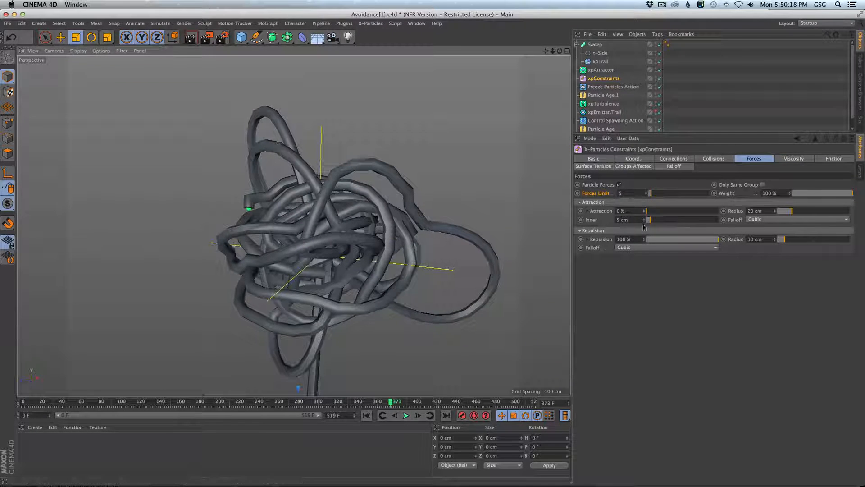
{"action": "left_click", "coordinate": [666, 248]}
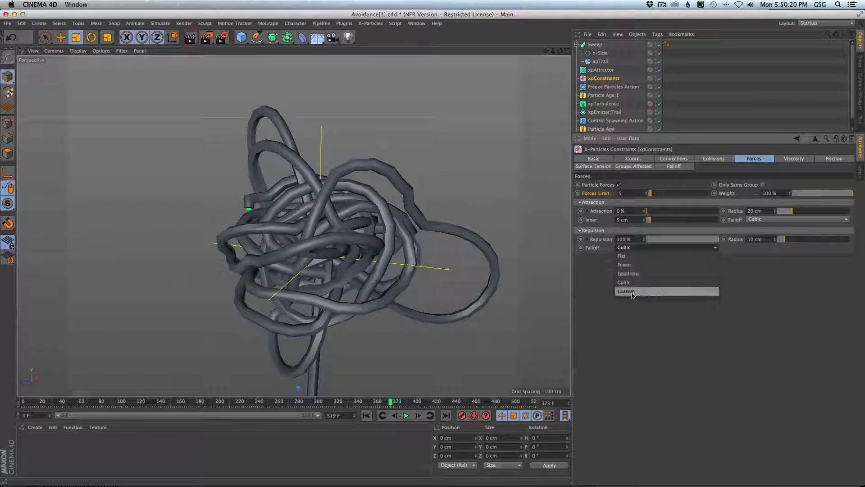
{"action": "left_click", "coordinate": [620, 251]}
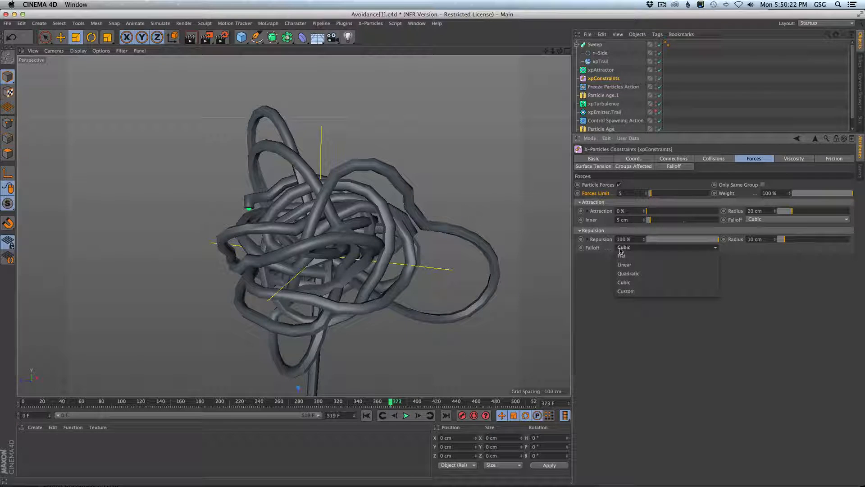
{"action": "left_click", "coordinate": [638, 291]}
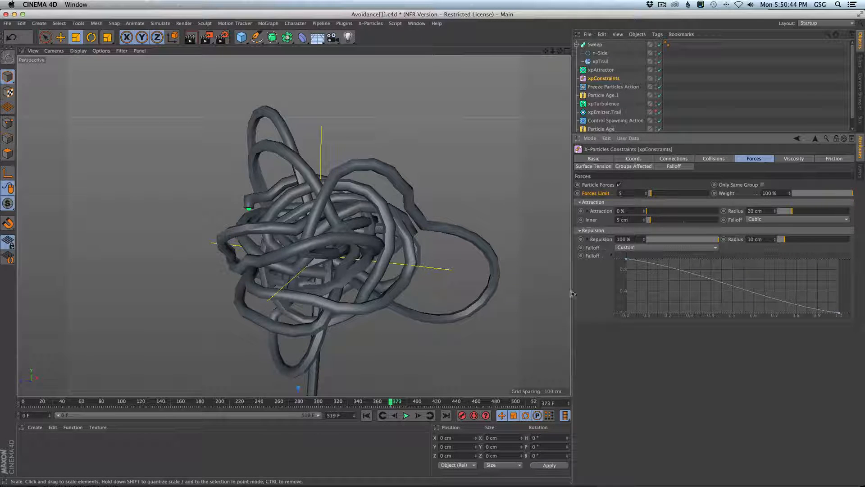
Apply the Cubic spline preset to the repulsion falloff curve and reshape it to stay high until a steep drop near its end
{"action": "right_click", "coordinate": [660, 285]}
{"action": "mouse_move", "coordinate": [700, 414]}
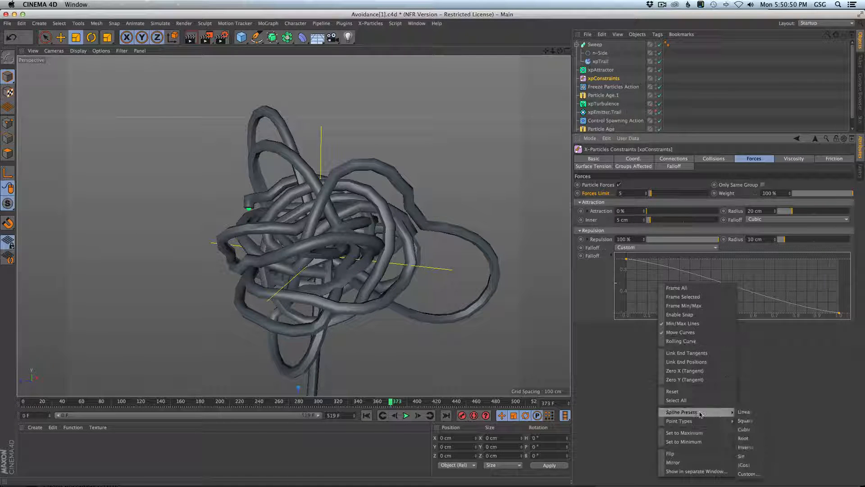
{"action": "left_click", "coordinate": [742, 428]}
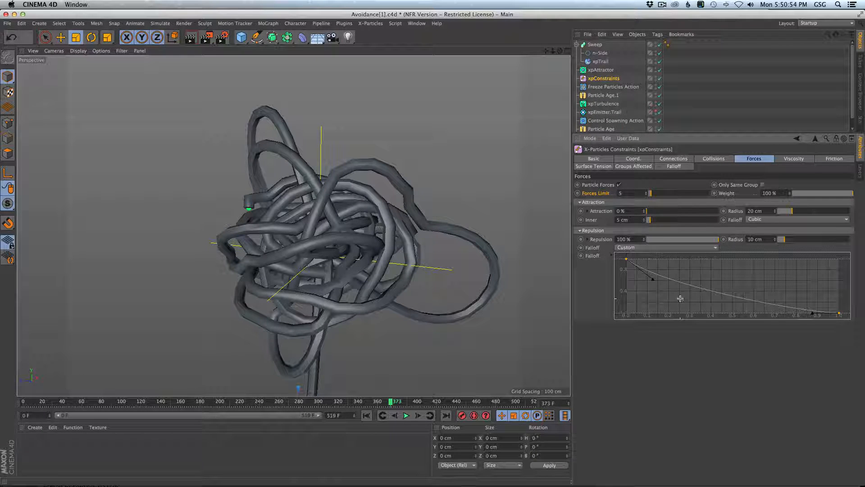
{"action": "left_click_drag", "start_coordinate": [654, 281], "coordinate": [823, 261]}
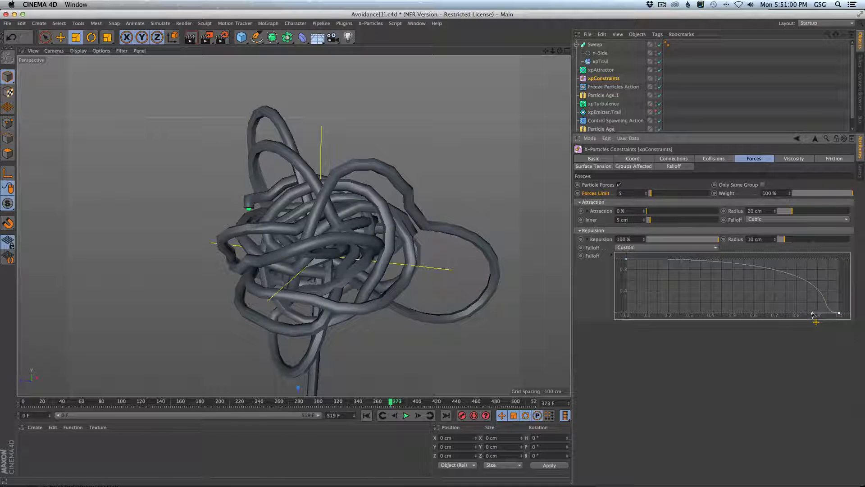
{"action": "mouse_move", "coordinate": [813, 314]}
{"action": "left_mouse_down"}
{"action": "mouse_move", "coordinate": [832, 312]}
{"action": "mouse_move", "coordinate": [813, 315]}
{"action": "left_mouse_up"}
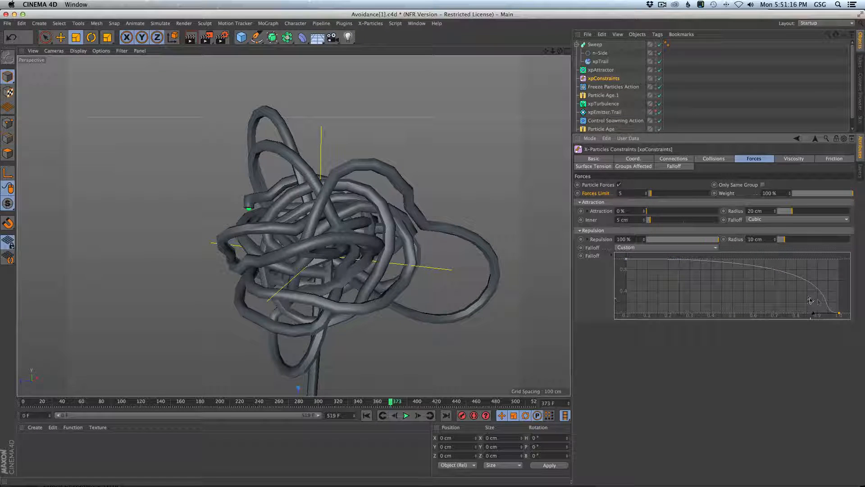
Replay the simulation to frame 200 with Gouraud Shading (Lines) to check the swept tube's mesh
{"action": "left_click", "coordinate": [386, 419]}
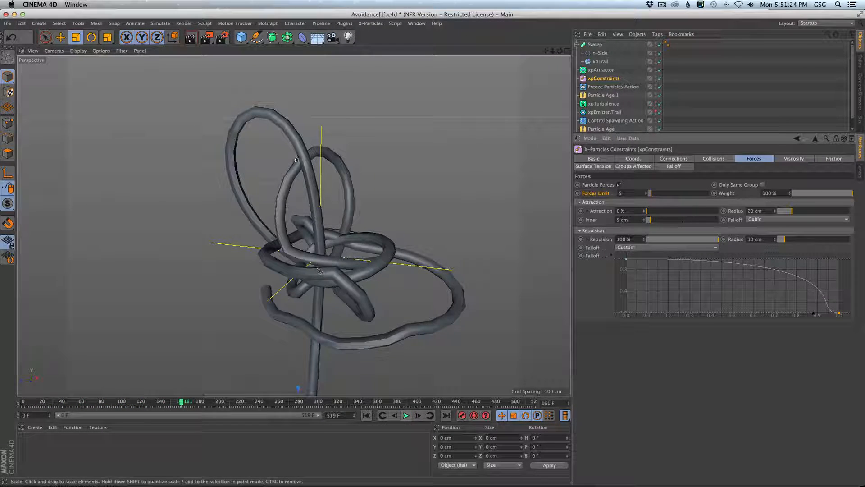
{"action": "key", "text": "n"}
{"action": "key", "text": "b"}
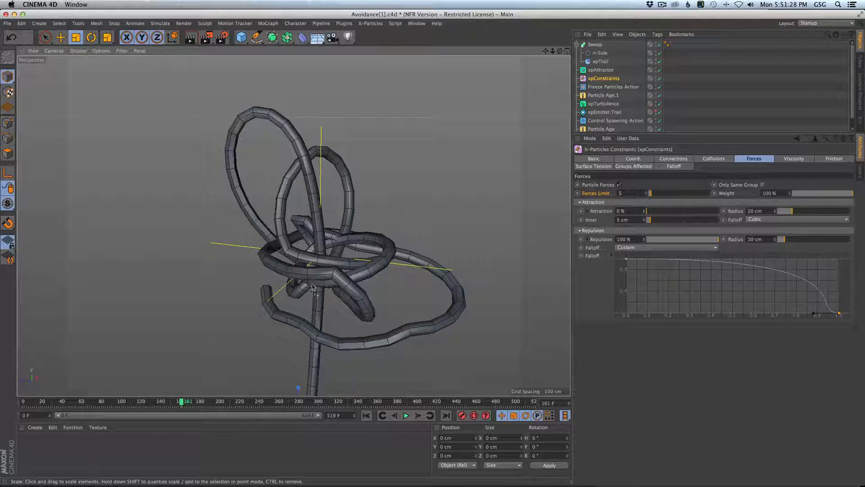
{"action": "left_click", "coordinate": [406, 415]}
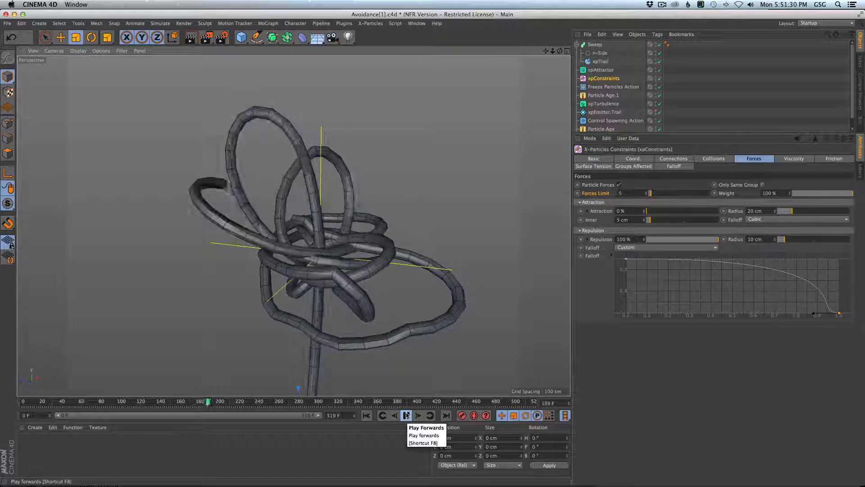
{"action": "left_click", "coordinate": [406, 415]}
Set the n-Side profile to 11 sides and switch the viewport to Gouraud Shading without lines
{"action": "left_click", "coordinate": [600, 44]}
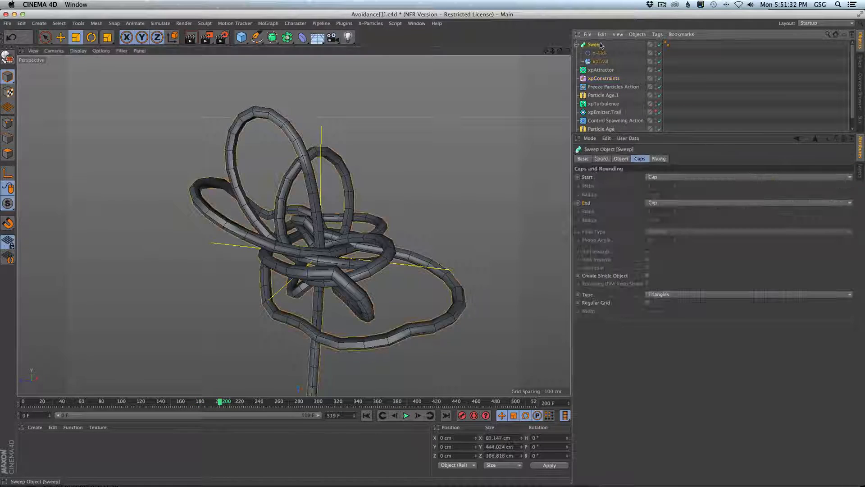
{"action": "left_click", "coordinate": [601, 54]}
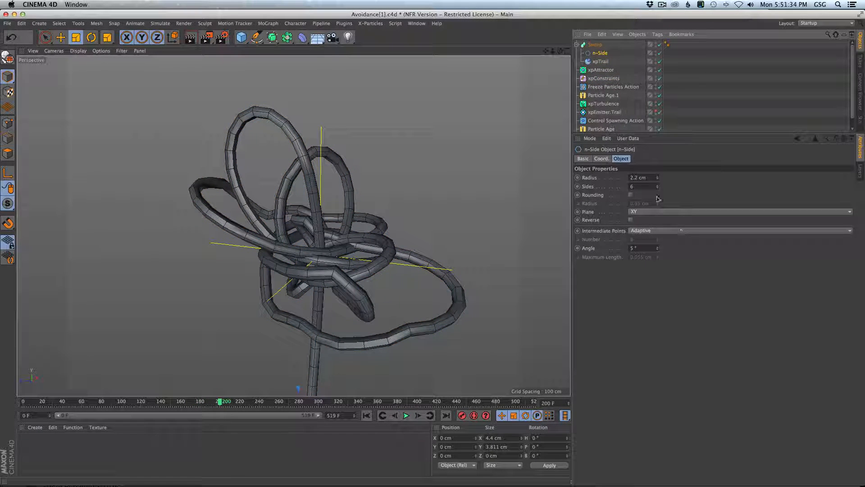
{"action": "left_click_drag", "start_coordinate": [658, 187], "coordinate": [658, 180]}
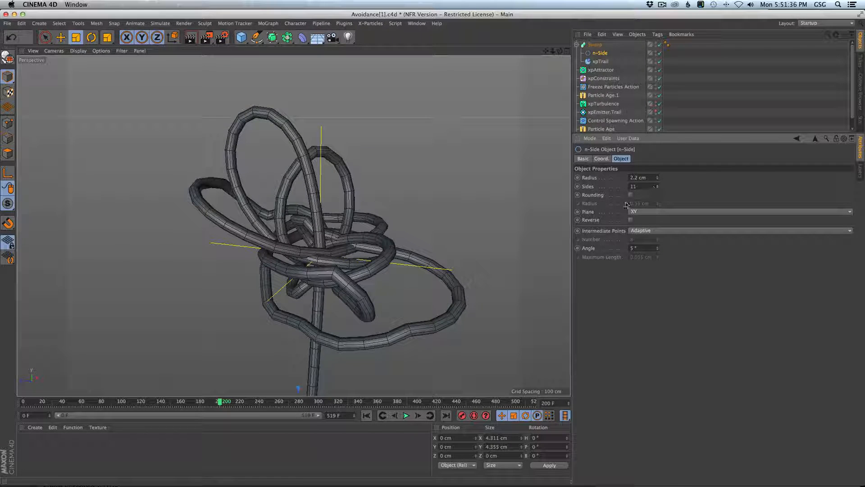
{"action": "key", "text": "n"}
{"action": "key", "text": "a"}
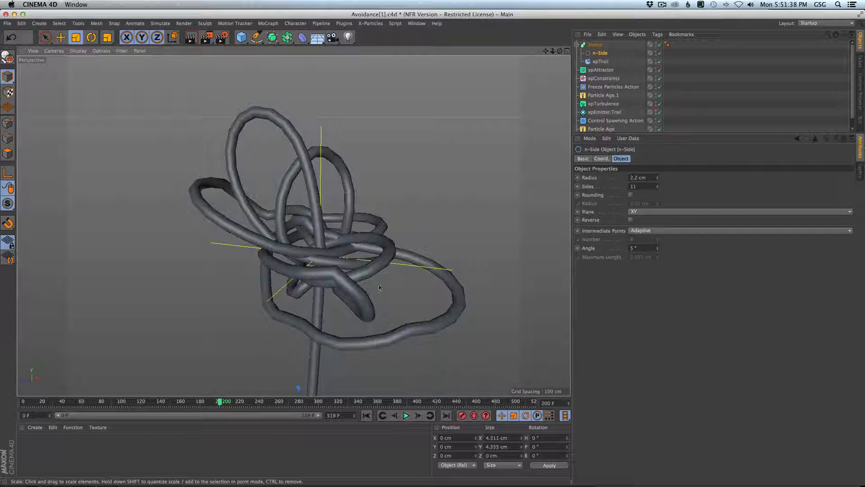
Play the simulation on to frame 294 and examine the rounder tube from several angles for intersecting strands
{"action": "left_click", "coordinate": [406, 416]}
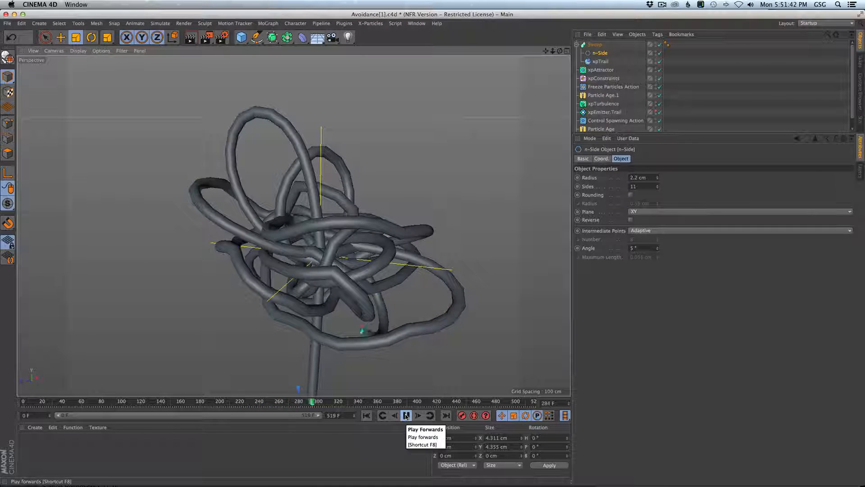
{"action": "left_click", "coordinate": [407, 416]}
{"action": "left_click_drag", "start_coordinate": [360, 306], "coordinate": [347, 293], "text": "alt"}
{"action": "right_click_drag", "start_coordinate": [347, 293], "coordinate": [311, 277], "text": "alt"}
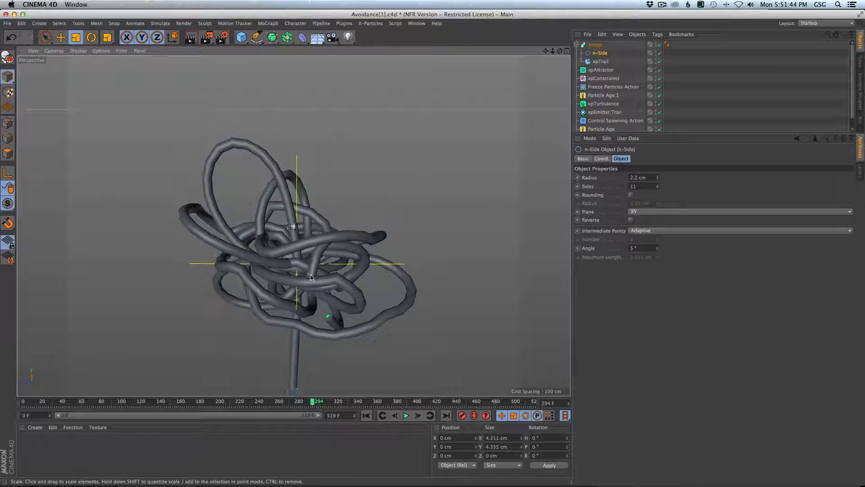
{"action": "middle_click_drag", "start_coordinate": [311, 277], "coordinate": [348, 317], "text": "alt"}
{"action": "left_click_drag", "start_coordinate": [348, 317], "coordinate": [437, 259], "text": "alt"}
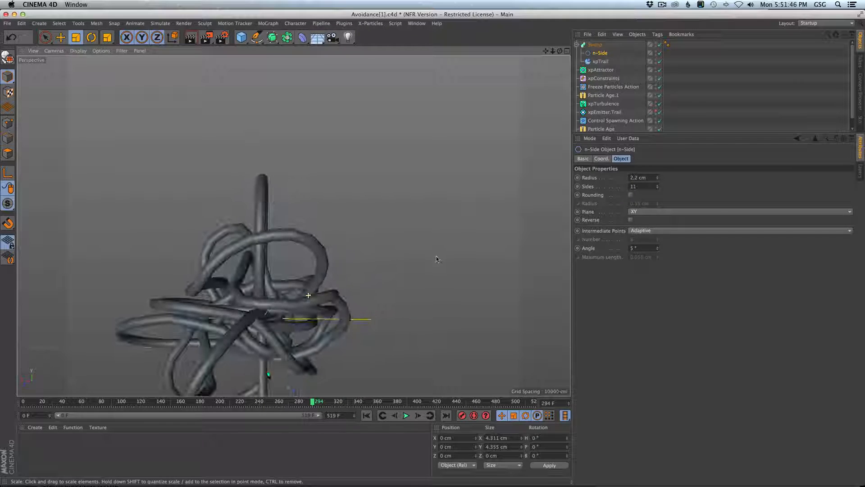
{"action": "left_click_drag", "start_coordinate": [259, 255], "coordinate": [234, 323], "text": "alt"}
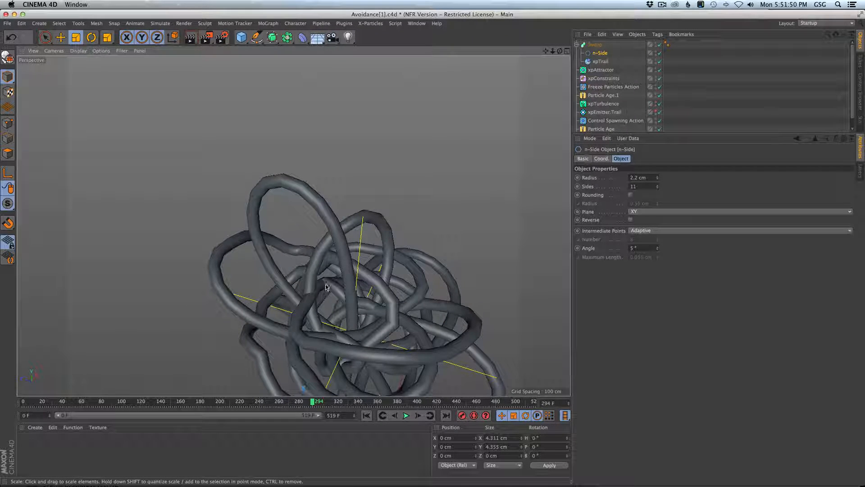
{"action": "left_click_drag", "start_coordinate": [325, 286], "coordinate": [360, 311], "text": "alt"}
{"action": "right_click_drag", "start_coordinate": [360, 311], "coordinate": [350, 330], "text": "alt"}
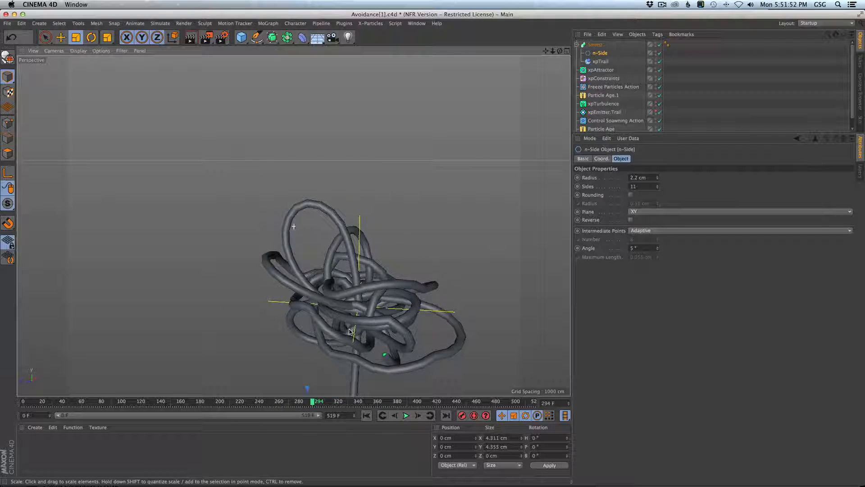
{"action": "left_click_drag", "start_coordinate": [349, 330], "coordinate": [358, 321], "text": "alt"}
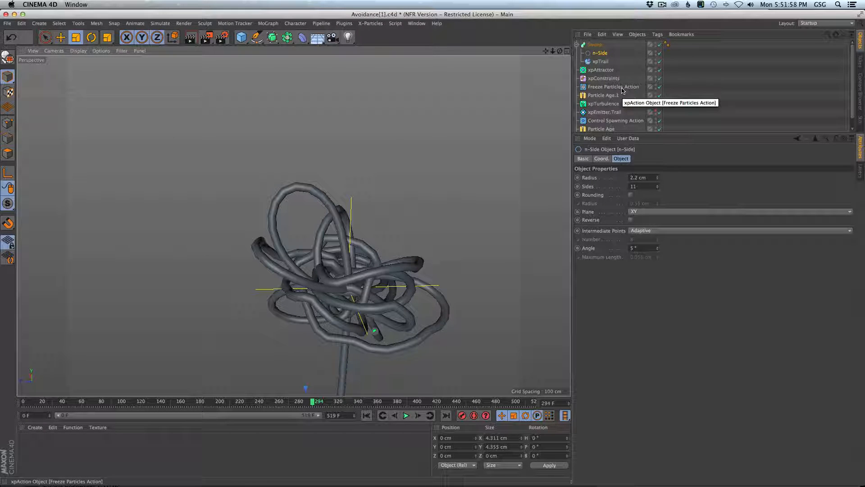
Set the xpAttractor force to 100 and replay the simulation from the first frame to watch the trail's looping
{"action": "left_click", "coordinate": [601, 70]}
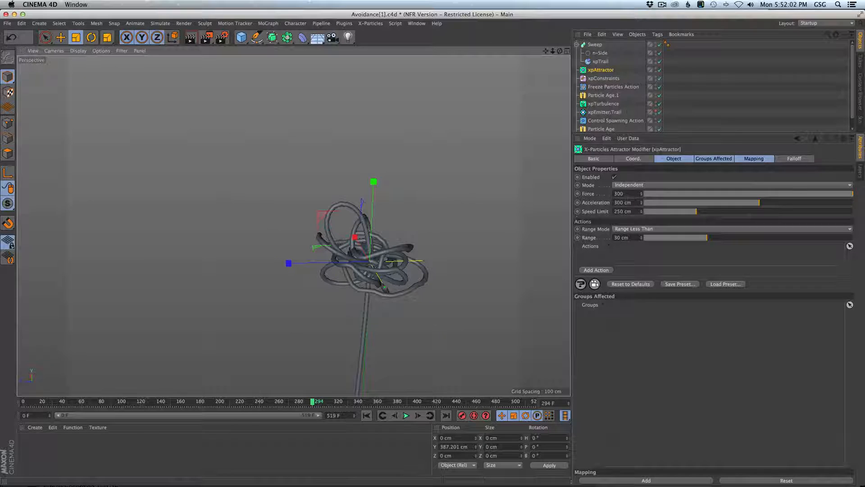
{"action": "double_click", "coordinate": [624, 193]}
{"action": "type", "text": "100"}
{"action": "key", "text": "Return"}
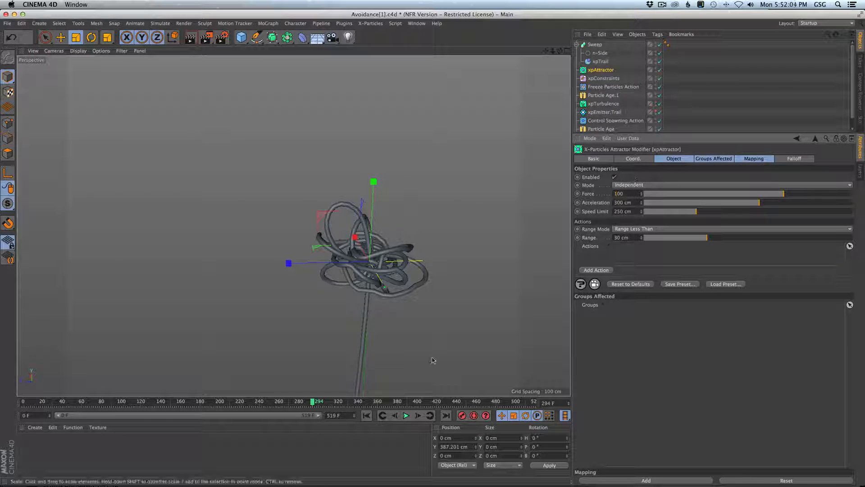
{"action": "left_click", "coordinate": [367, 416]}
{"action": "left_click", "coordinate": [407, 415]}
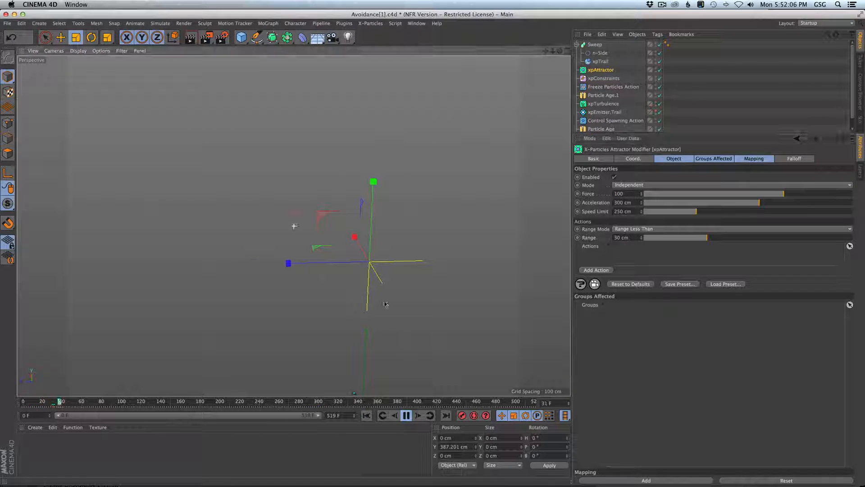
{"action": "middle_click_drag", "start_coordinate": [383, 302], "coordinate": [324, 300], "text": "alt"}
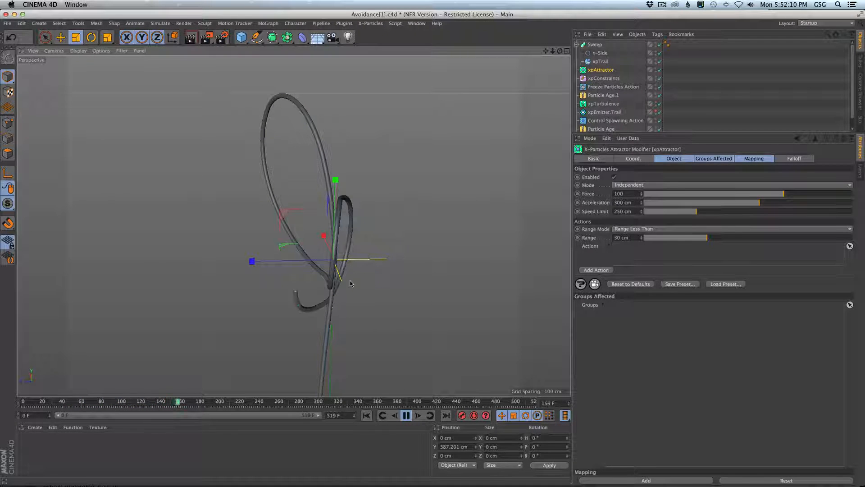
{"action": "left_click_drag", "start_coordinate": [338, 244], "coordinate": [387, 242], "text": "alt"}
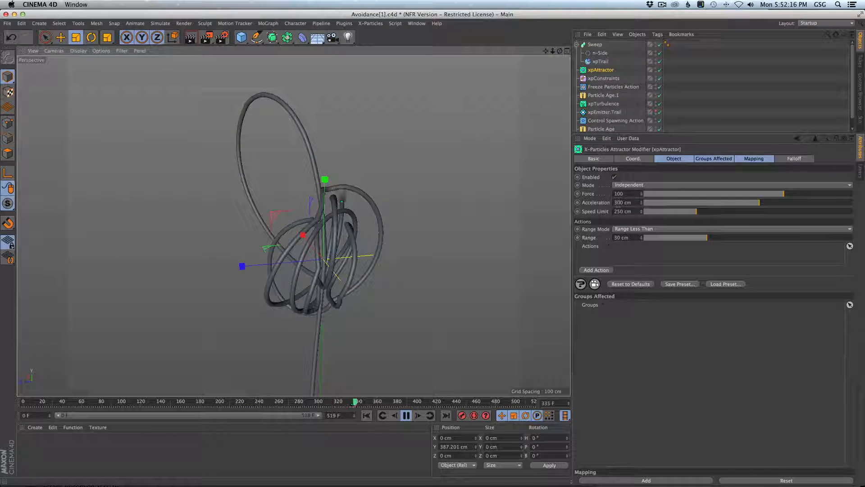
Set the xpAttractor force to 300, then stop playback and rewind to frame 0
{"action": "double_click", "coordinate": [618, 194]}
{"action": "type", "text": "300"}
{"action": "key", "text": "Return"}
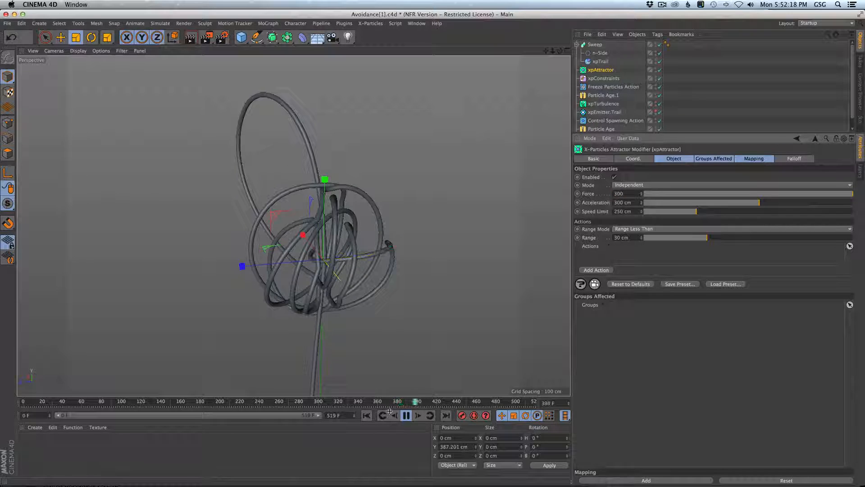
{"action": "left_click", "coordinate": [405, 415]}
{"action": "left_click", "coordinate": [367, 415]}
Set the xpEmitter's shot count to 5 and play the simulation
{"action": "left_click_drag", "start_coordinate": [356, 307], "coordinate": [343, 287], "text": "alt"}
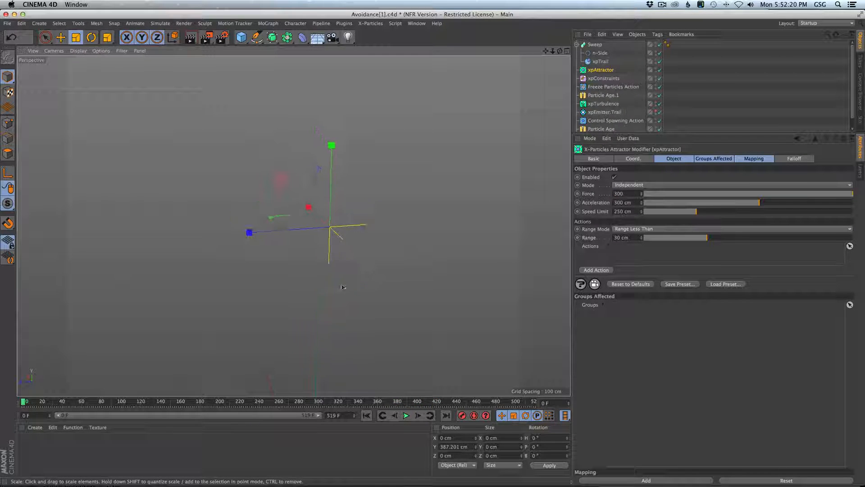
{"action": "middle_click_drag", "start_coordinate": [342, 287], "coordinate": [326, 195], "text": "alt"}
{"action": "right_click_drag", "start_coordinate": [326, 196], "coordinate": [303, 232], "text": "alt"}
{"action": "scroll", "coordinate": [604, 128], "scroll_direction": "down", "scroll_amount": 2}
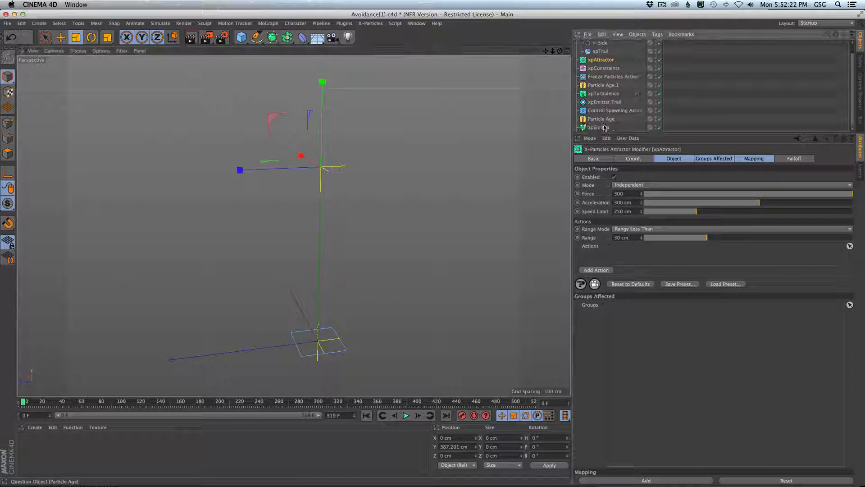
{"action": "left_click", "coordinate": [604, 127]}
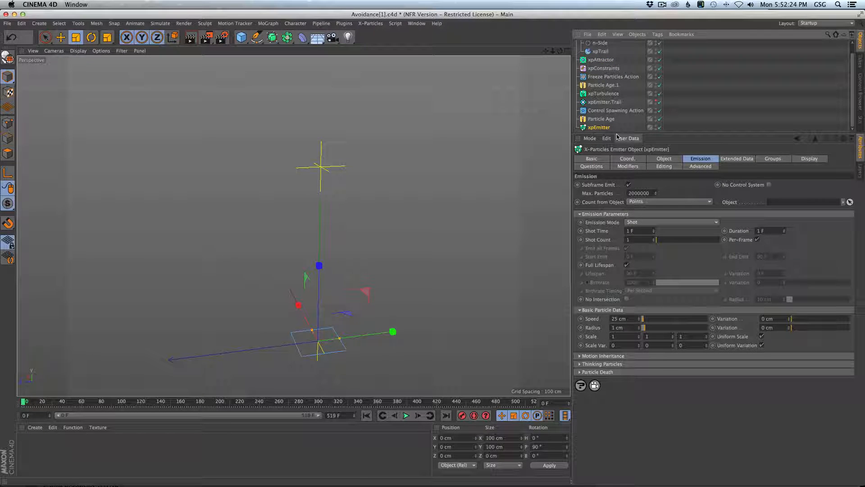
{"action": "double_click", "coordinate": [643, 242]}
{"action": "type", "text": "5"}
{"action": "key", "text": "Return"}
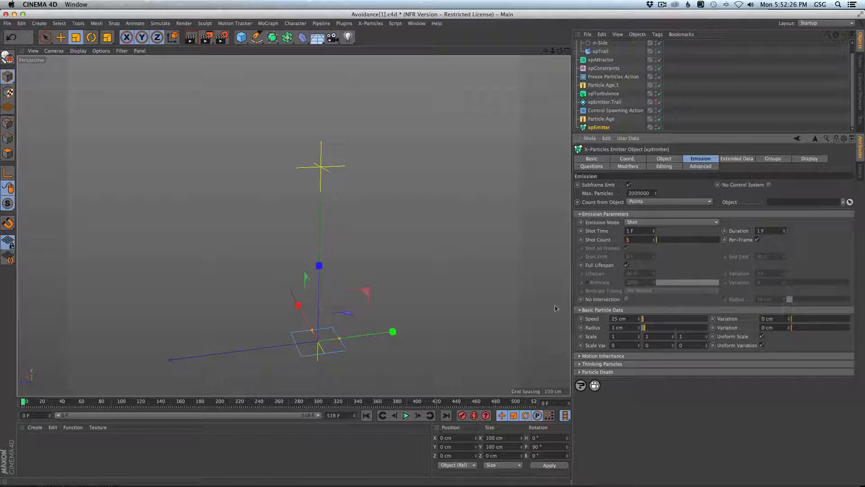
{"action": "left_click", "coordinate": [406, 415]}
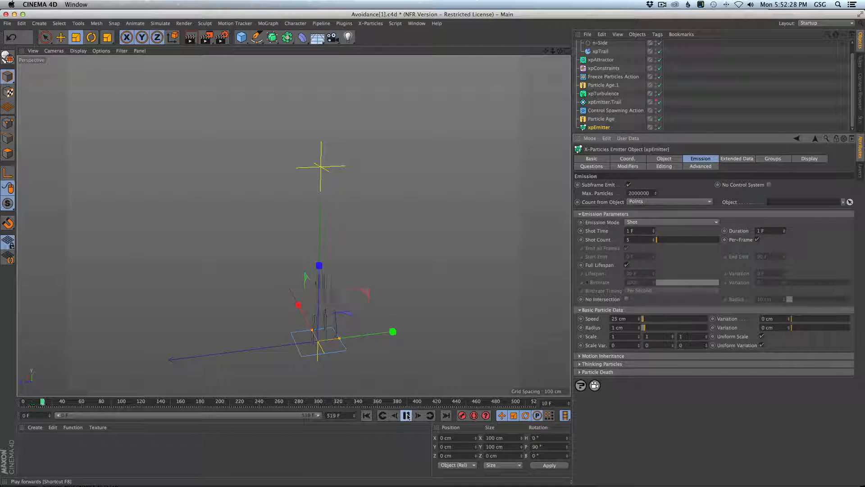
Pause the simulation at frame 52 and examine the tubes where they reach the attractor
{"action": "left_click", "coordinate": [407, 415]}
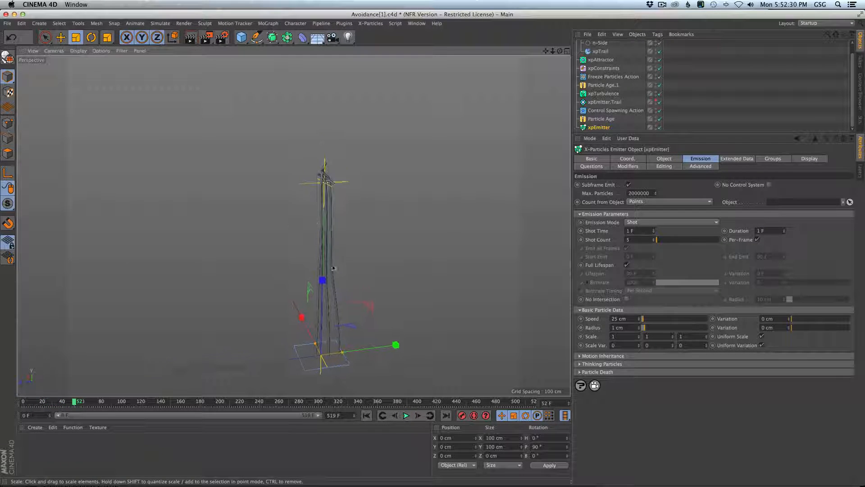
{"action": "scroll", "coordinate": [358, 268], "scroll_direction": "up", "scroll_amount": 10}
{"action": "scroll", "coordinate": [358, 268], "scroll_direction": "down", "scroll_amount": 8}
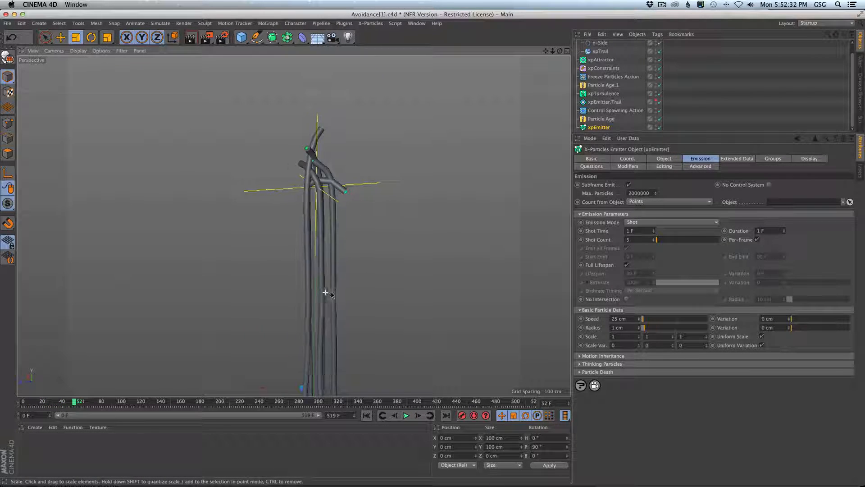
{"action": "mouse_move", "coordinate": [318, 280]}
{"action": "left_mouse_down", "text": "alt"}
{"action": "mouse_move", "coordinate": [135, 282]}
{"action": "mouse_move", "coordinate": [260, 289]}
{"action": "mouse_move", "coordinate": [285, 260]}
{"action": "mouse_move", "coordinate": [293, 226]}
{"action": "mouse_move", "coordinate": [306, 243]}
{"action": "mouse_move", "coordinate": [306, 280]}
{"action": "left_mouse_up", "text": "alt"}
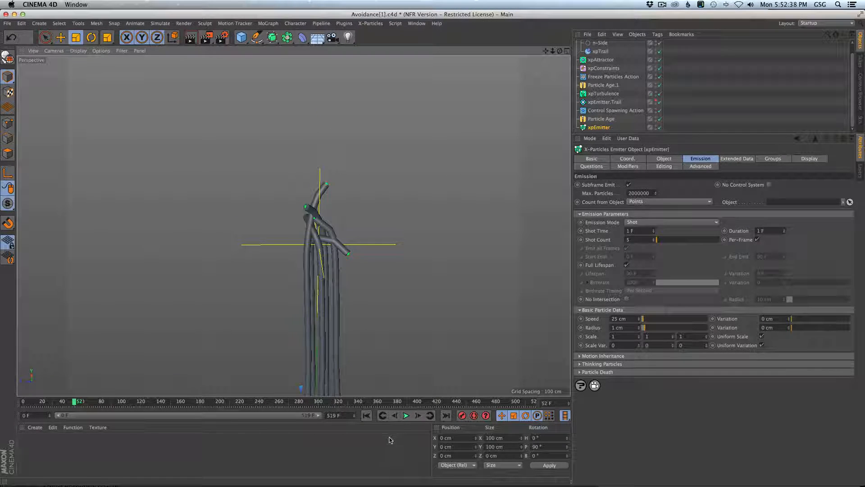
Play the simulation on to frame 311 and examine the tangled tubes close up from several sides for intersections
{"action": "left_click", "coordinate": [406, 415]}
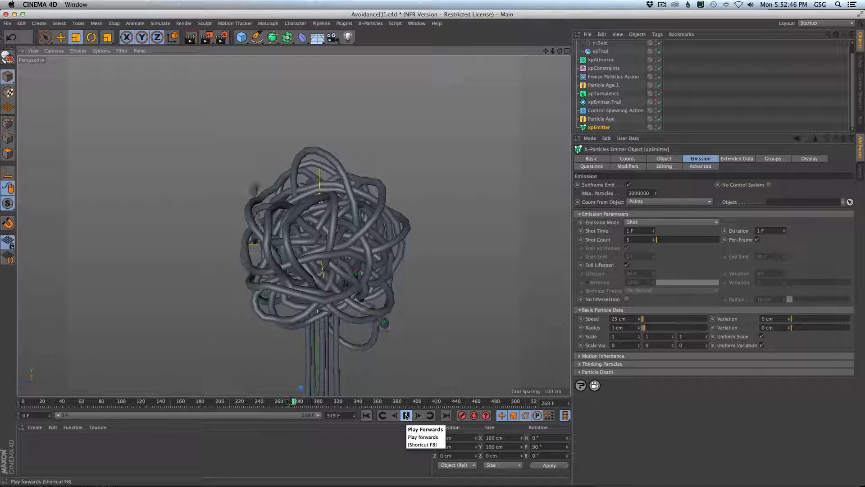
{"action": "left_click", "coordinate": [406, 415]}
{"action": "left_click_drag", "start_coordinate": [385, 273], "coordinate": [397, 222], "text": "alt"}
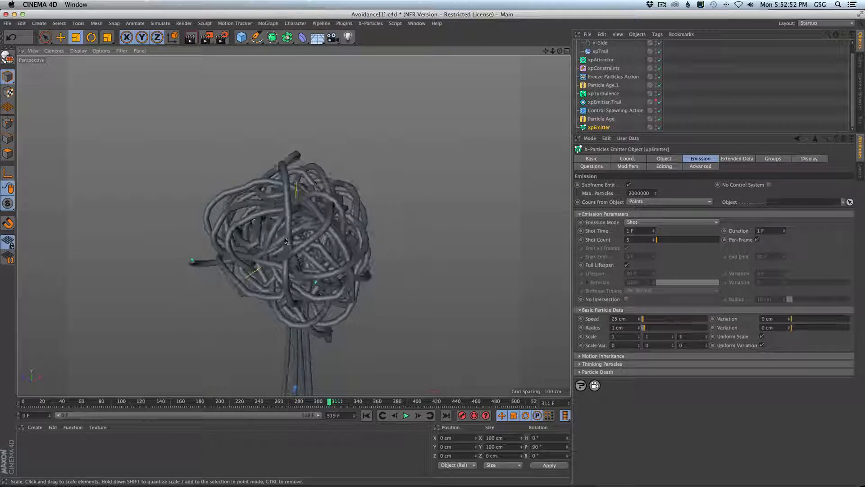
{"action": "scroll", "coordinate": [299, 264], "scroll_direction": "up", "scroll_amount": 5}
{"action": "left_click_drag", "start_coordinate": [299, 264], "coordinate": [74, 213], "text": "alt"}
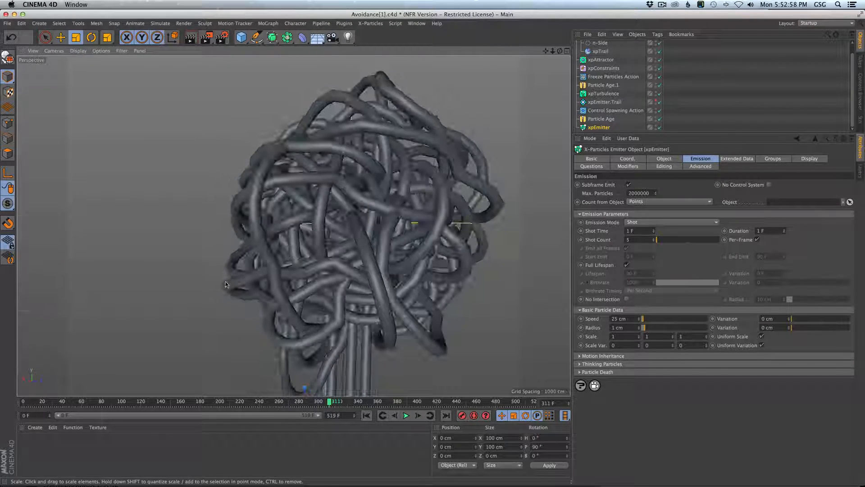
{"action": "scroll", "coordinate": [347, 271], "scroll_direction": "up", "scroll_amount": 5}
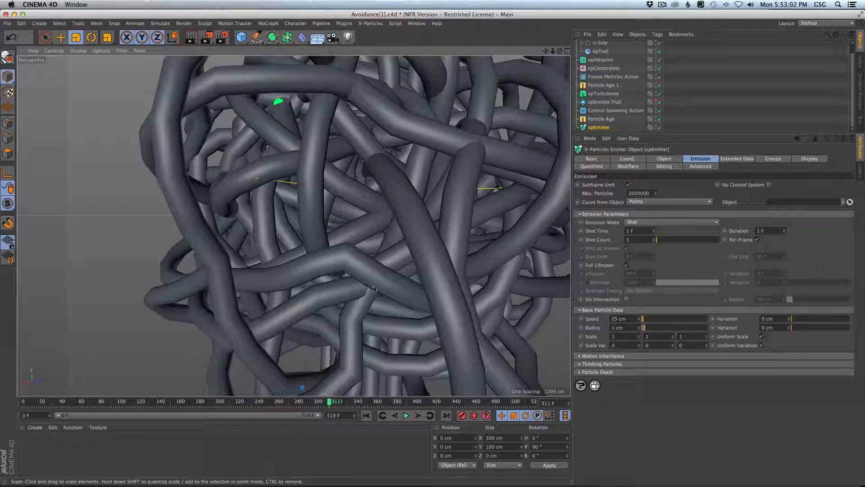
{"action": "scroll", "coordinate": [374, 289], "scroll_direction": "down", "scroll_amount": 8}
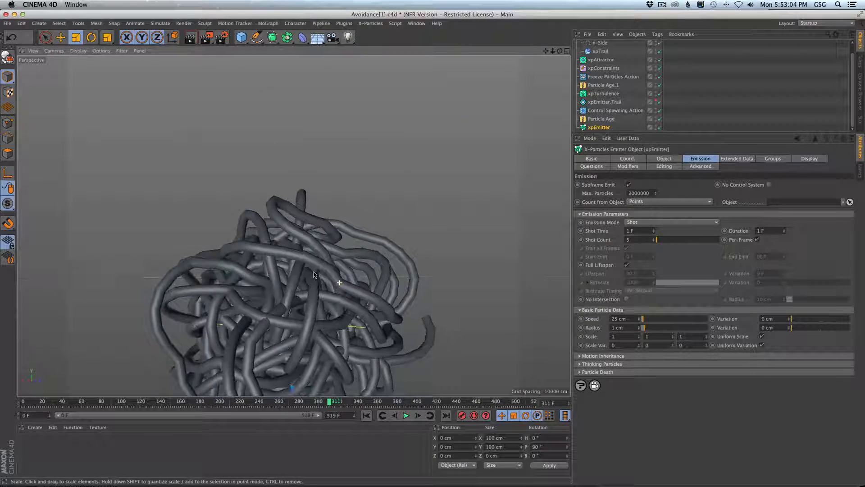
{"action": "left_click_drag", "start_coordinate": [314, 275], "coordinate": [356, 206], "text": "alt"}
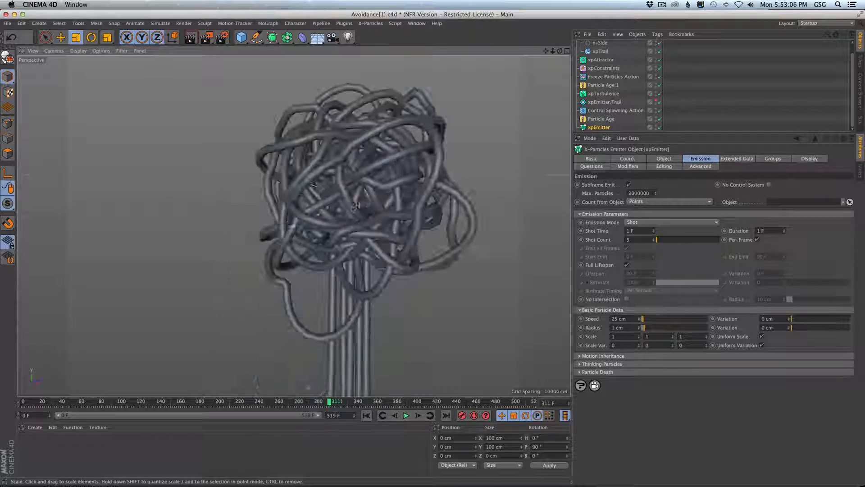
{"action": "scroll", "coordinate": [238, 267], "scroll_direction": "up", "scroll_amount": 6}
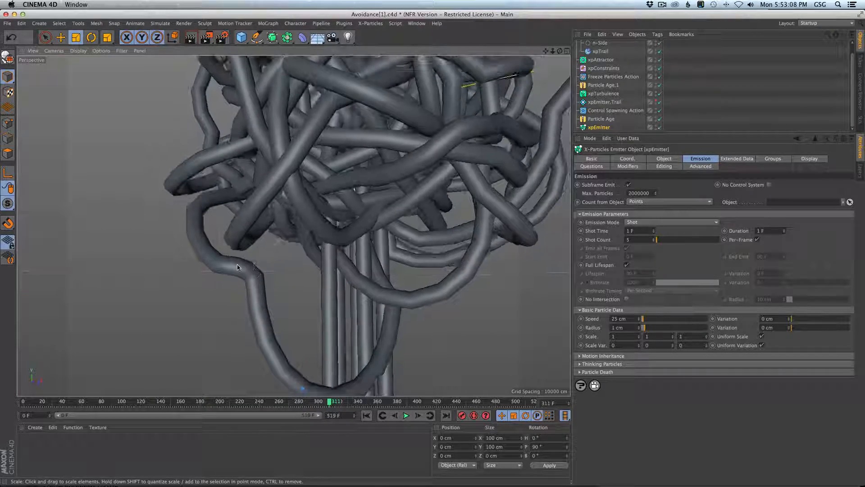
{"action": "left_click_drag", "start_coordinate": [239, 268], "coordinate": [335, 326], "text": "alt"}
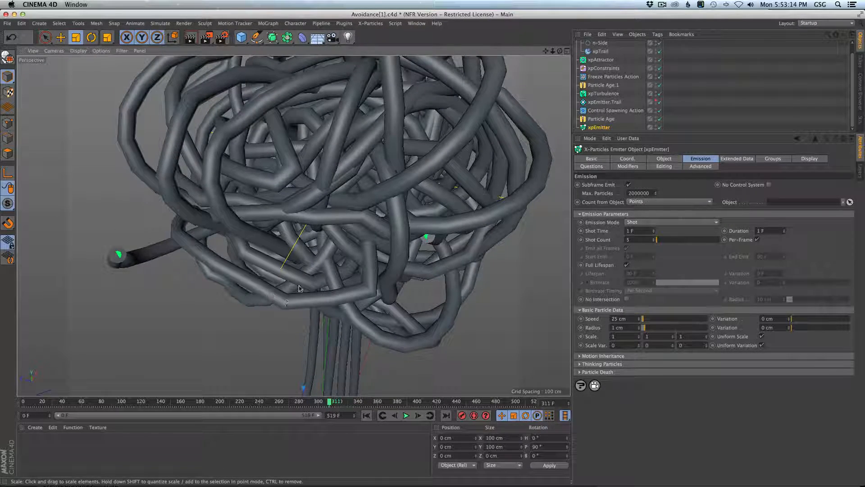
{"action": "mouse_move", "coordinate": [300, 287]}
{"action": "left_mouse_down", "text": "alt"}
{"action": "mouse_move", "coordinate": [297, 276]}
{"action": "mouse_move", "coordinate": [294, 288]}
{"action": "left_mouse_up", "text": "alt"}
{"action": "mouse_move", "coordinate": [282, 163]}
{"action": "left_mouse_down", "text": "alt"}
{"action": "mouse_move", "coordinate": [287, 186]}
{"action": "mouse_move", "coordinate": [280, 177]}
{"action": "left_mouse_up", "text": "alt"}
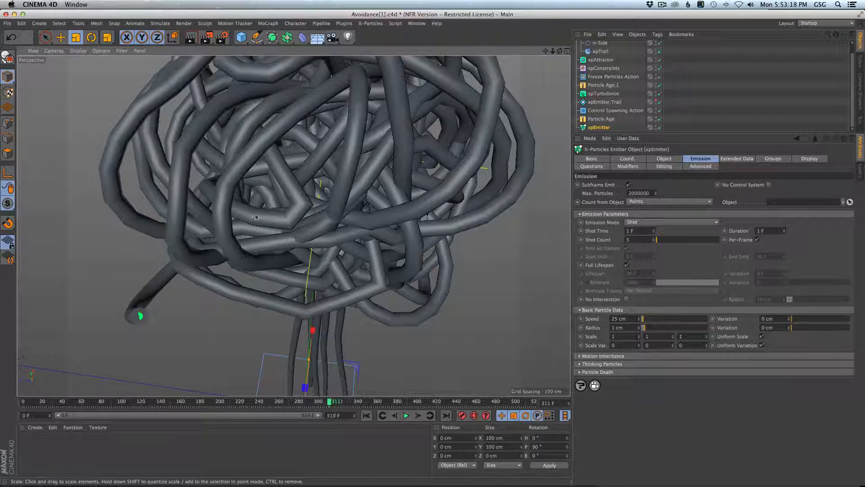
{"action": "left_click_drag", "start_coordinate": [255, 218], "coordinate": [294, 206], "text": "alt"}
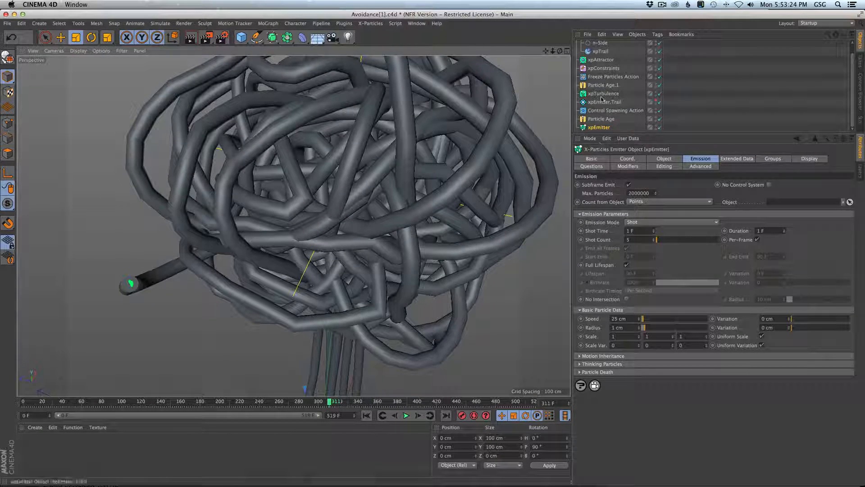
Select the xpTrail object and display the viewport in Gouraud shading with lines to show the tube segments
{"action": "scroll", "coordinate": [602, 98], "scroll_direction": "up", "scroll_amount": 1}
{"action": "left_click", "coordinate": [601, 61]}
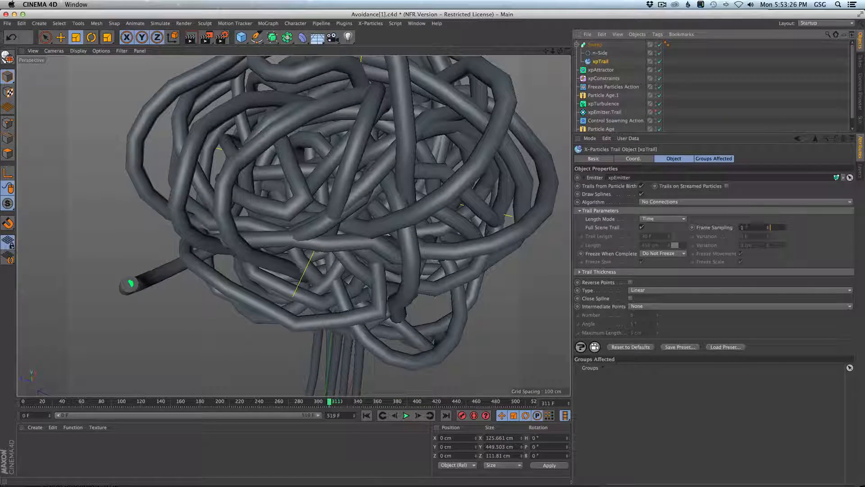
{"action": "key", "text": "n"}
{"action": "key", "text": "b"}
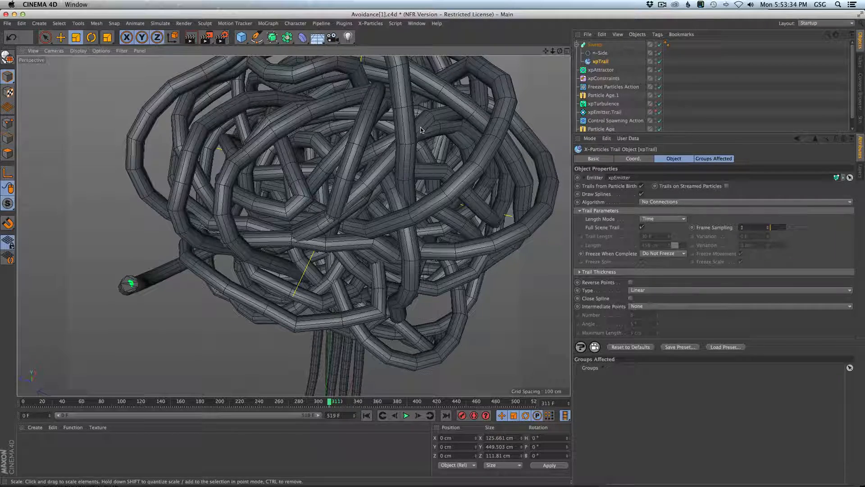
Set the xpTrail frame sampling to 3 and replay the simulation from the first frame, pausing at frames 55 and 273
{"action": "left_click_drag", "start_coordinate": [770, 233], "coordinate": [769, 226]}
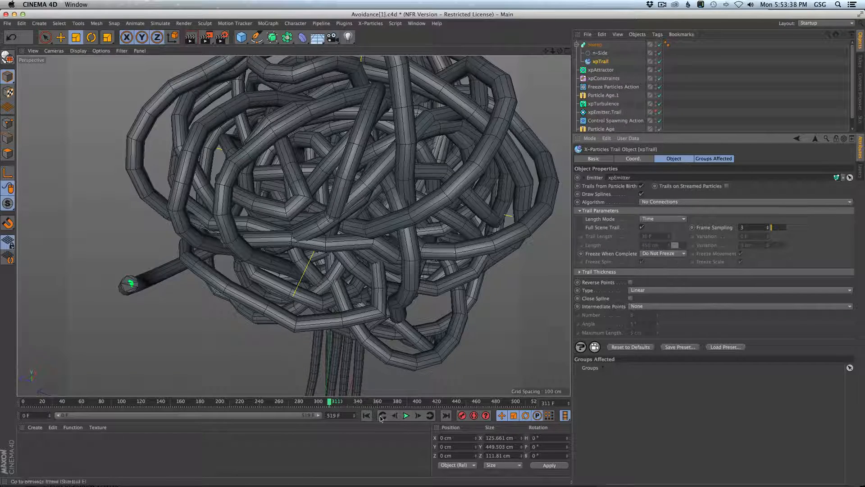
{"action": "left_click", "coordinate": [366, 415]}
{"action": "left_click", "coordinate": [406, 415]}
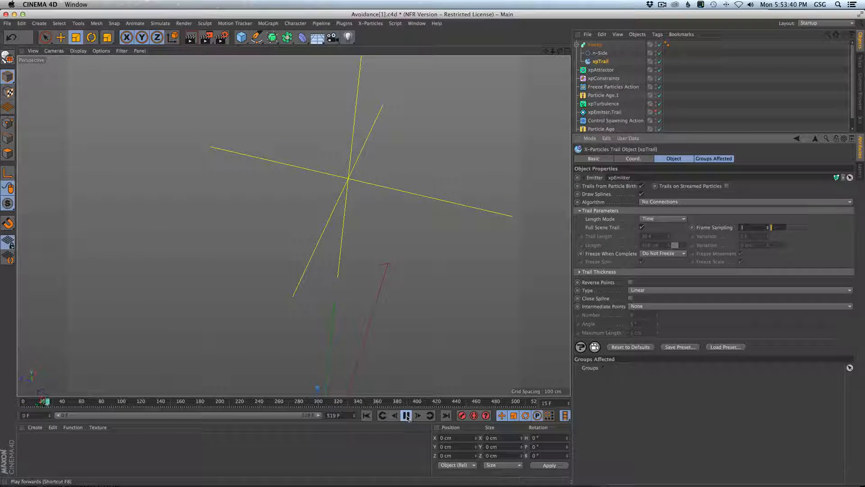
{"action": "left_click", "coordinate": [406, 415]}
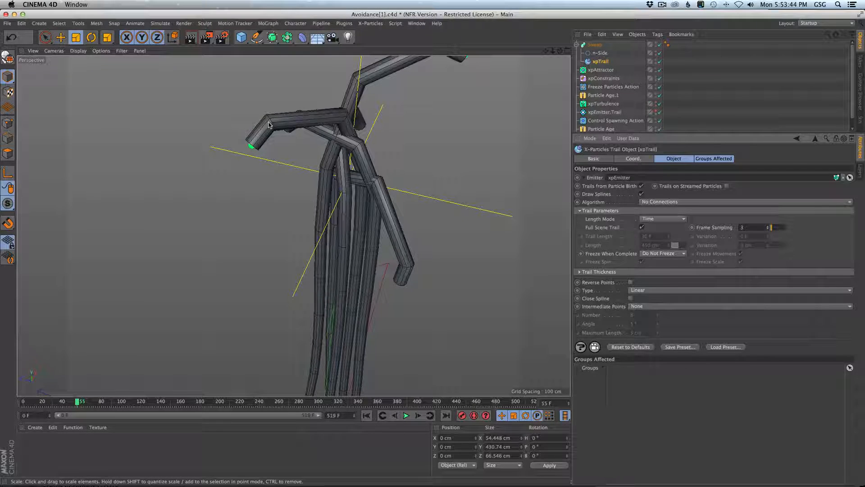
{"action": "left_click", "coordinate": [406, 415]}
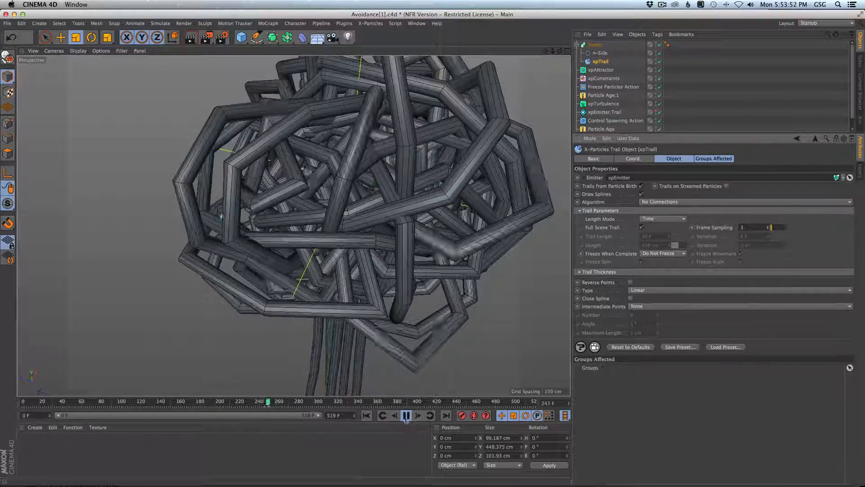
{"action": "left_click", "coordinate": [406, 415]}
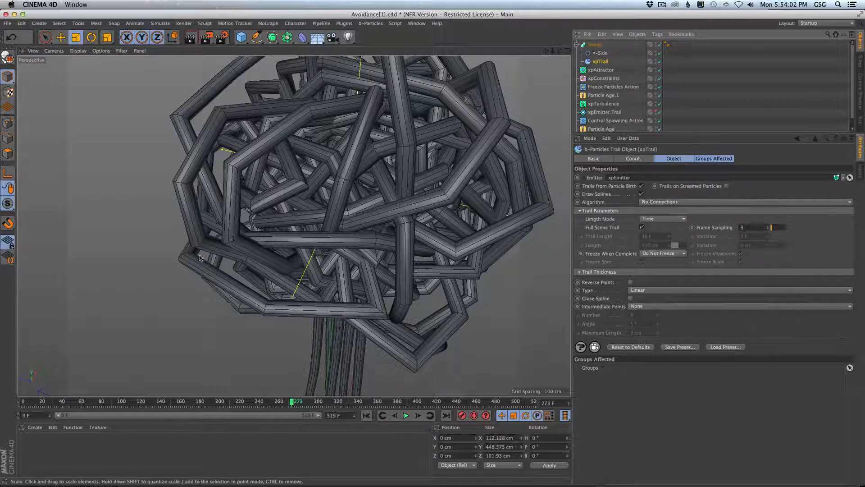
Set the xpTrail spline type to B-Spline and its intermediate points to Natural
{"action": "left_click", "coordinate": [640, 291]}
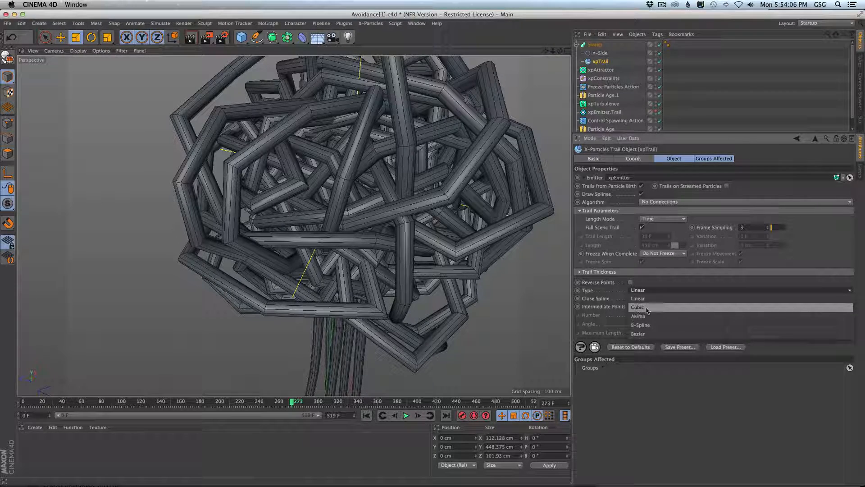
{"action": "left_click", "coordinate": [642, 325]}
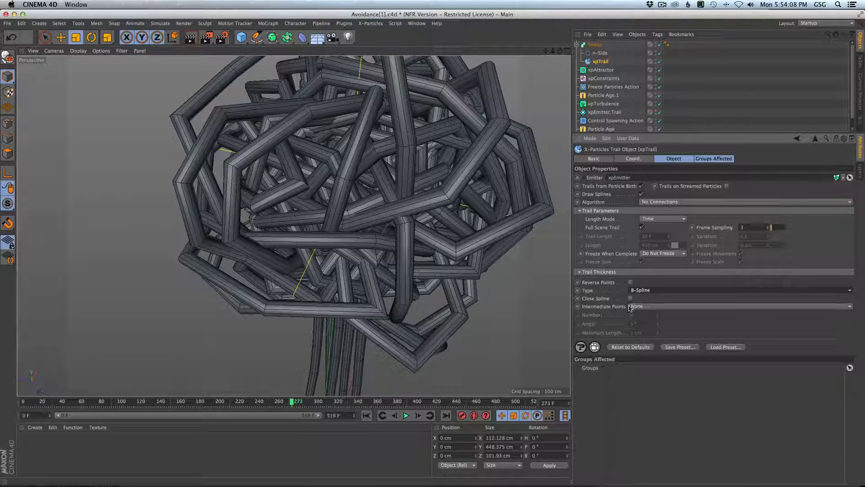
{"action": "left_click", "coordinate": [642, 307]}
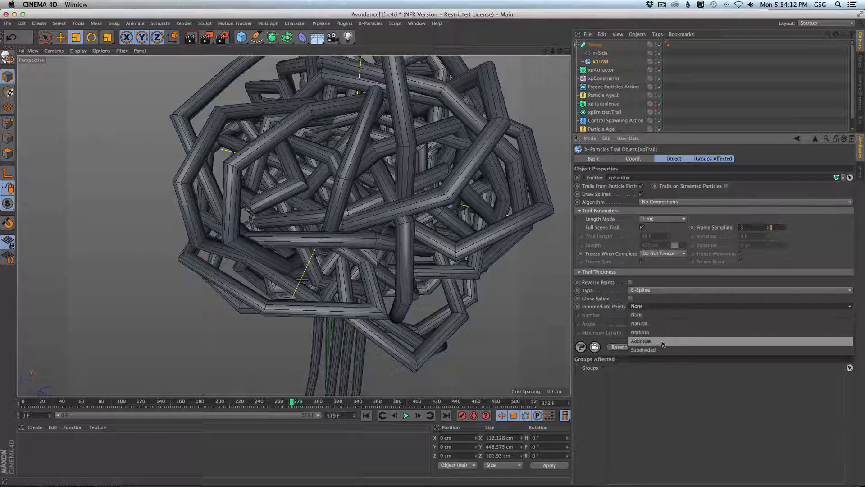
{"action": "left_click", "coordinate": [657, 324]}
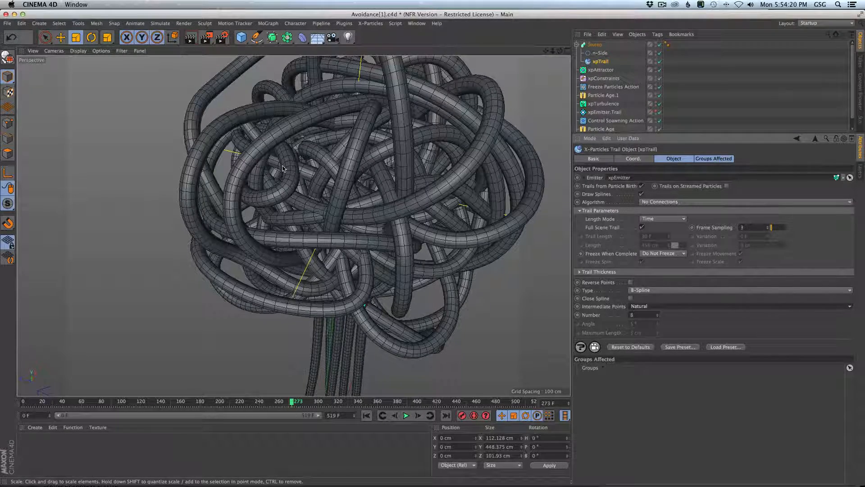
Examine the smoothed tubes from below and from the side for intersecting strands
{"action": "left_click_drag", "start_coordinate": [283, 166], "coordinate": [292, 193], "text": "alt"}
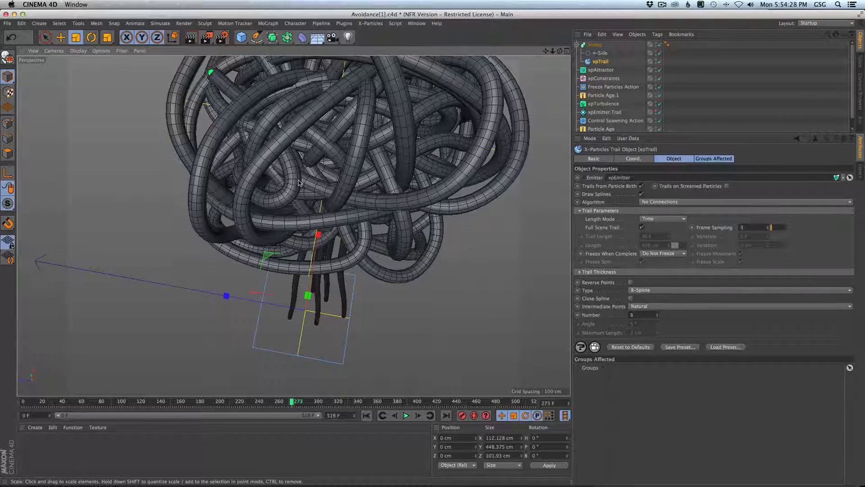
{"action": "left_click_drag", "start_coordinate": [298, 180], "coordinate": [284, 179], "text": "alt"}
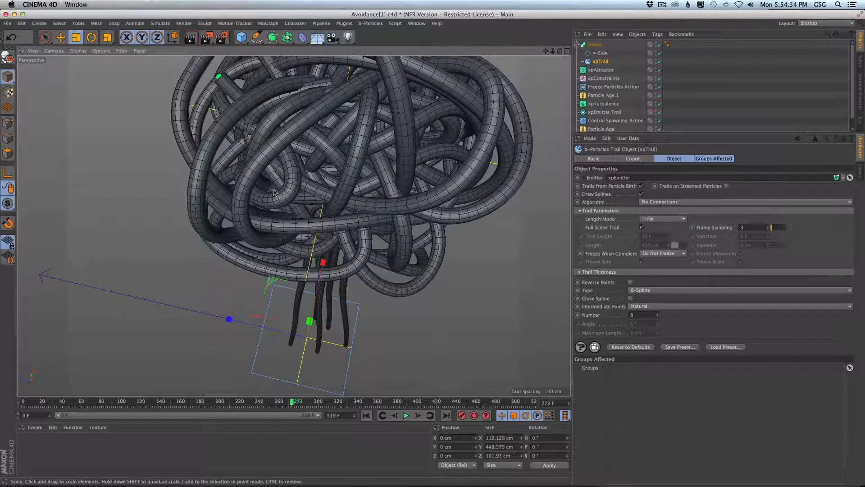
{"action": "left_click_drag", "start_coordinate": [274, 175], "coordinate": [280, 158], "text": "alt"}
{"action": "scroll", "coordinate": [275, 149], "scroll_direction": "down", "scroll_amount": 5}
{"action": "scroll", "coordinate": [323, 194], "scroll_direction": "up", "scroll_amount": 5}
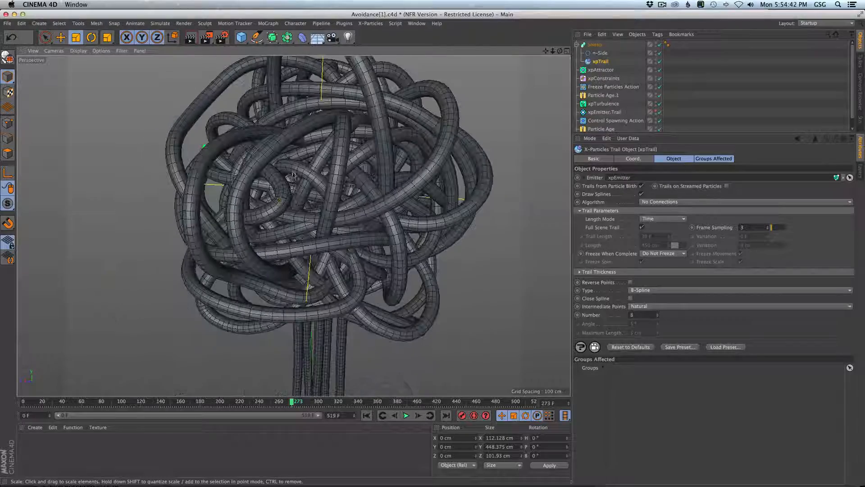
{"action": "left_click_drag", "start_coordinate": [291, 194], "coordinate": [263, 221], "text": "alt"}
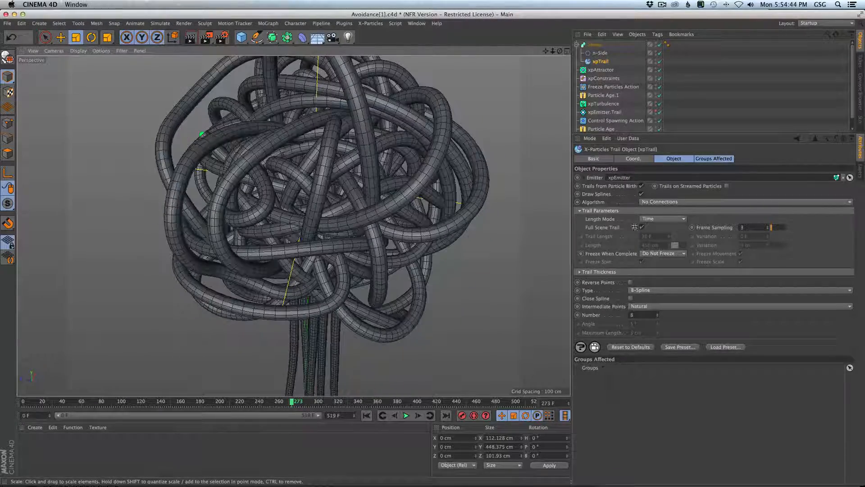
Set the xpTrail frame sampling to 2 and replay the simulation from the first frame to frame 143
{"action": "left_click", "coordinate": [768, 229]}
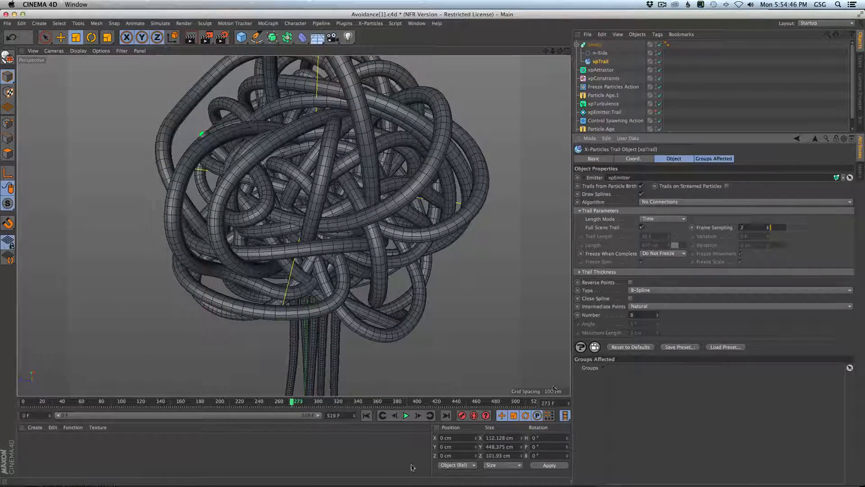
{"action": "left_click", "coordinate": [367, 415]}
{"action": "left_click", "coordinate": [407, 416]}
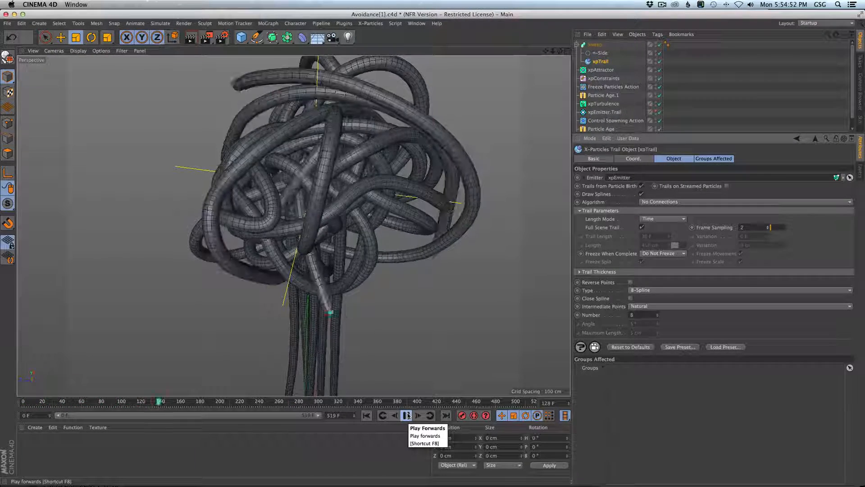
{"action": "left_click", "coordinate": [407, 415]}
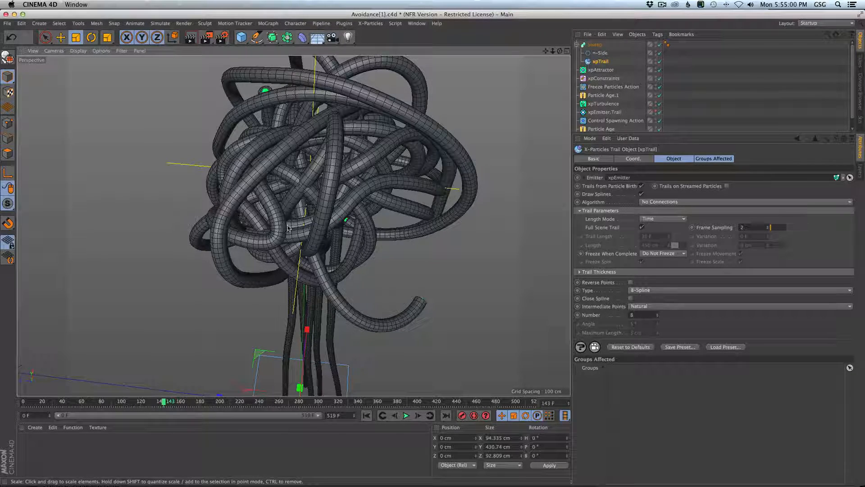
Set the xpTrail frame sampling to 1, replay the simulation from the start to frame 119, and inspect the tube bends up close
{"action": "left_click", "coordinate": [767, 229]}
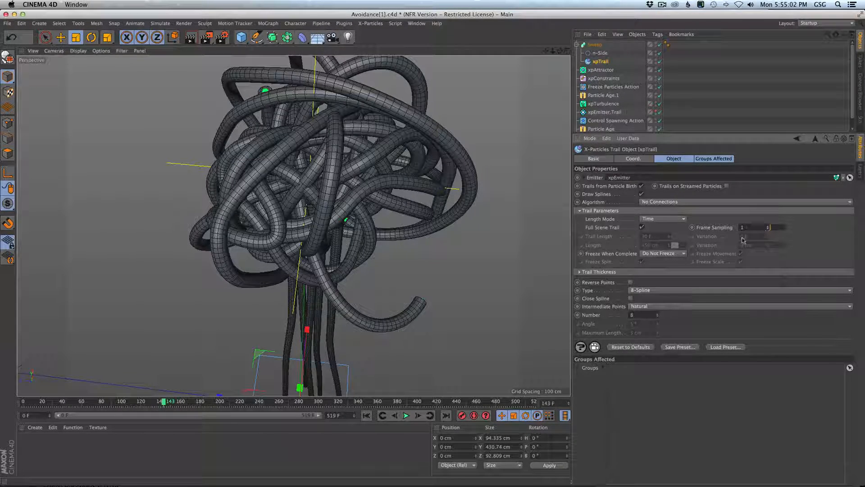
{"action": "left_click", "coordinate": [366, 415]}
{"action": "left_click", "coordinate": [406, 415]}
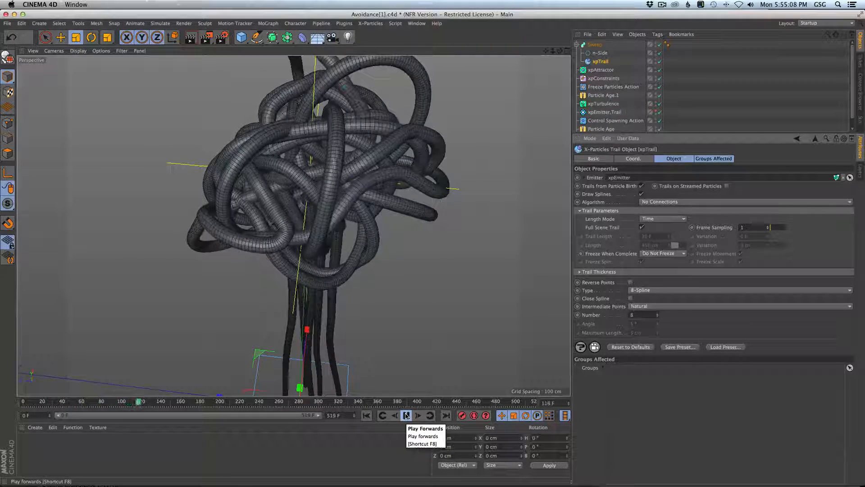
{"action": "left_click", "coordinate": [406, 416]}
{"action": "scroll", "coordinate": [279, 231], "scroll_direction": "up", "scroll_amount": 6}
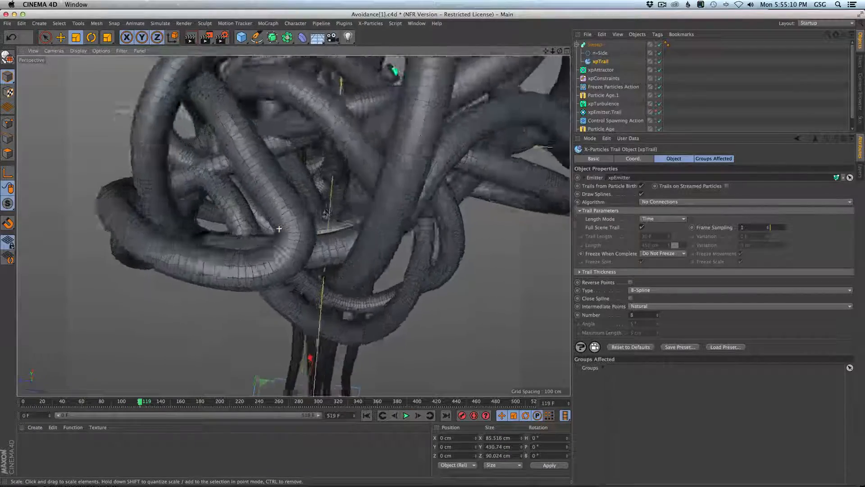
{"action": "left_click_drag", "start_coordinate": [276, 239], "coordinate": [319, 234], "text": "alt"}
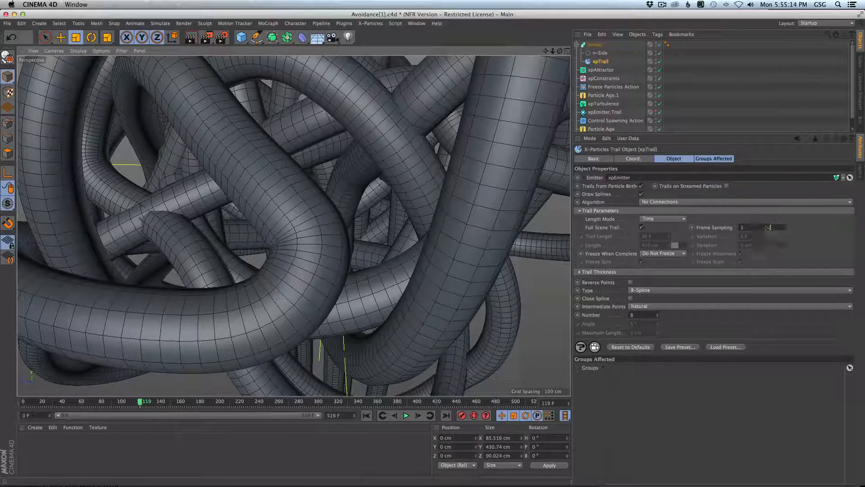
Set the xpTrail frame sampling to 2 and inspect the tube knot up close and from several angles
{"action": "left_click", "coordinate": [768, 228]}
{"action": "scroll", "coordinate": [388, 248], "scroll_direction": "down", "scroll_amount": 10}
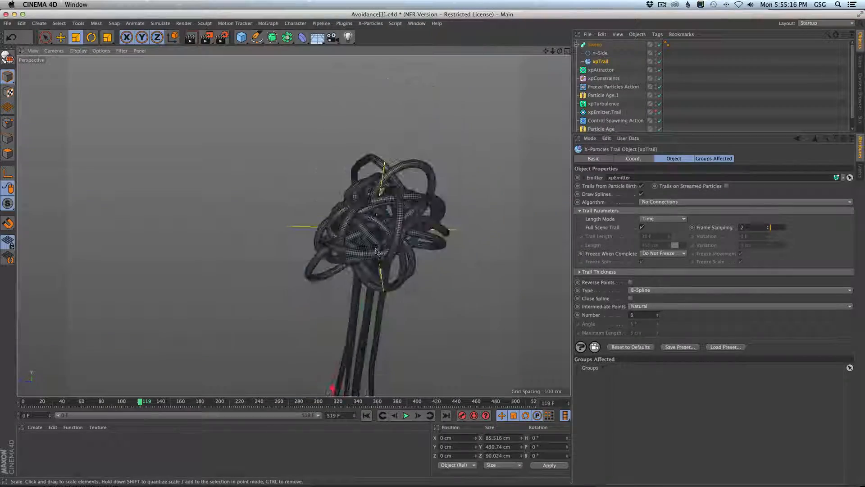
{"action": "scroll", "coordinate": [376, 252], "scroll_direction": "up", "scroll_amount": 8}
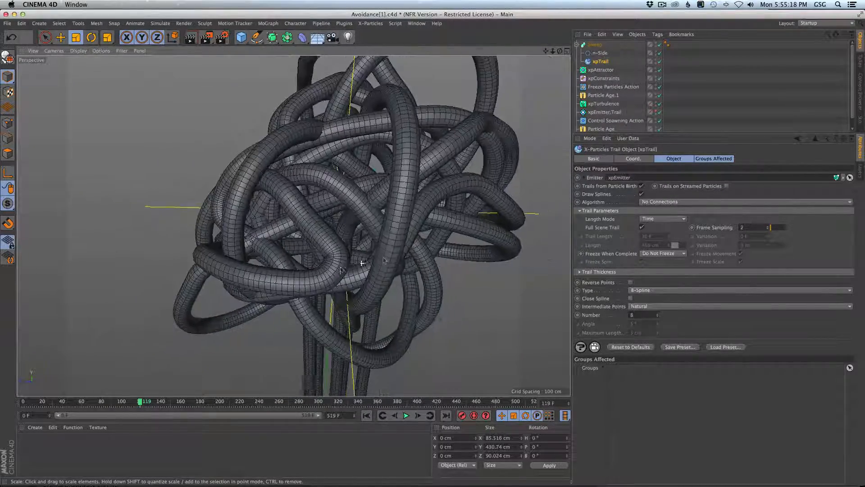
{"action": "mouse_move", "coordinate": [342, 270]}
{"action": "left_mouse_down", "text": "alt"}
{"action": "mouse_move", "coordinate": [358, 312]}
{"action": "mouse_move", "coordinate": [324, 288]}
{"action": "mouse_move", "coordinate": [335, 272]}
{"action": "left_mouse_up", "text": "alt"}
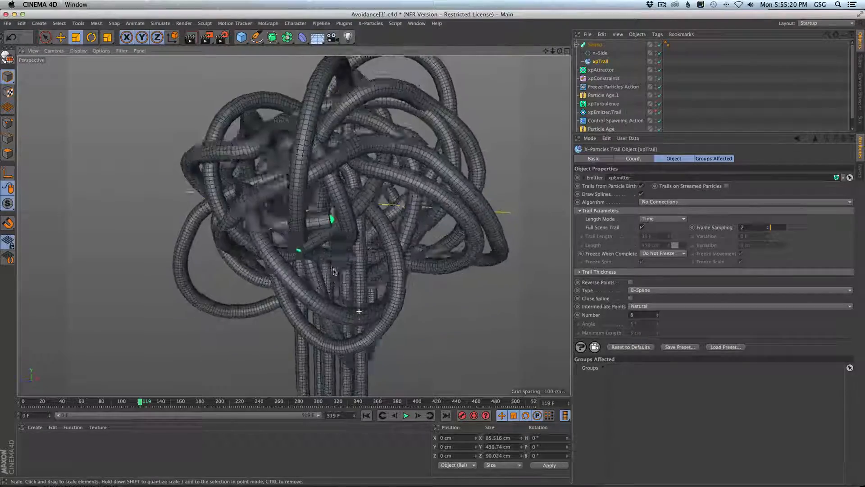
{"action": "scroll", "coordinate": [334, 271], "scroll_direction": "down", "scroll_amount": 6}
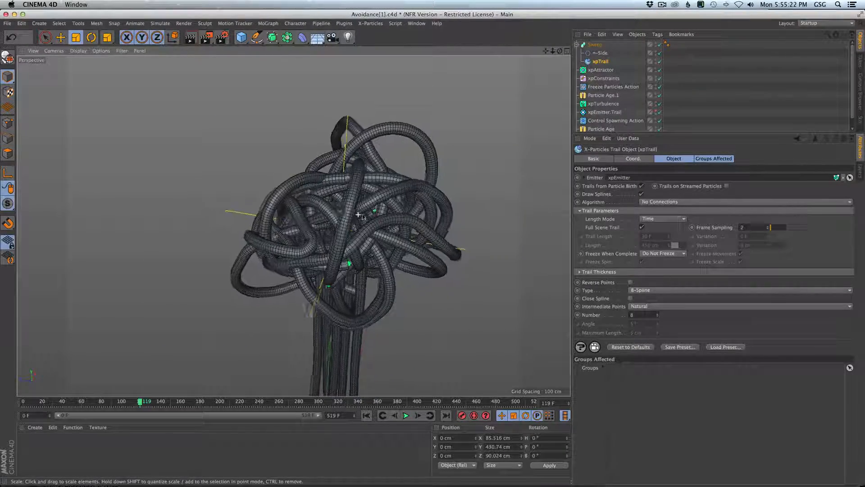
{"action": "left_click_drag", "start_coordinate": [358, 215], "coordinate": [401, 256], "text": "alt"}
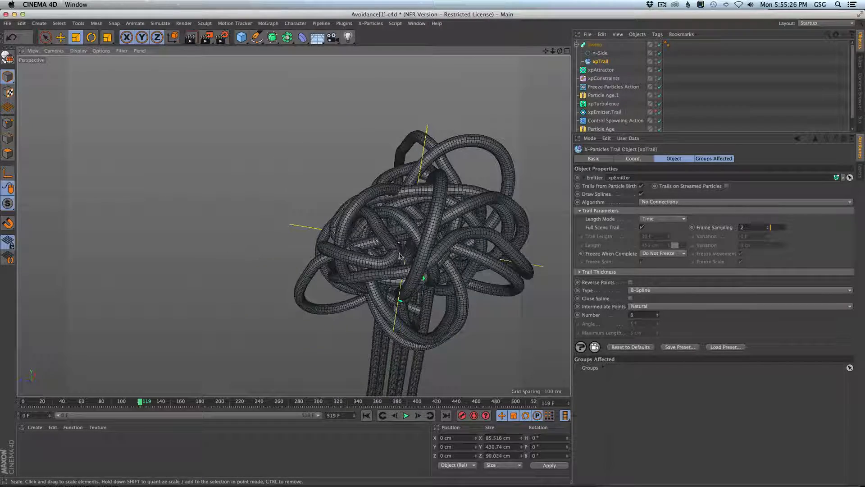
Replay the simulation from the first frame to frame 57 and look over the growing tubes around the attractor
{"action": "middle_click_drag", "start_coordinate": [400, 256], "coordinate": [299, 200], "text": "alt"}
{"action": "scroll", "coordinate": [299, 200], "scroll_direction": "down", "scroll_amount": 3}
{"action": "left_click", "coordinate": [367, 416]}
{"action": "left_click", "coordinate": [407, 416]}
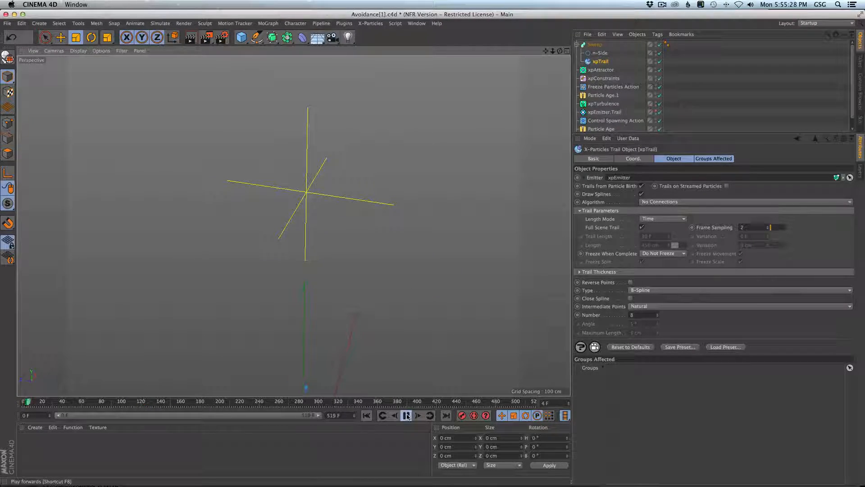
{"action": "left_click", "coordinate": [407, 415]}
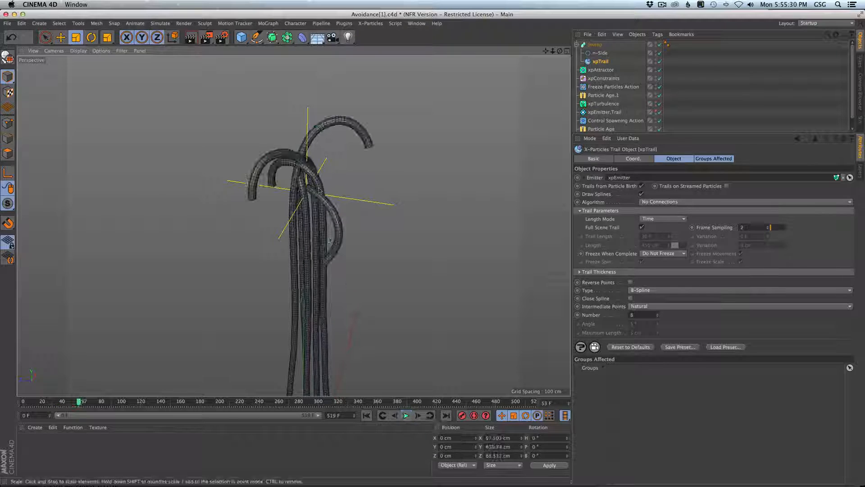
{"action": "left_click_drag", "start_coordinate": [332, 287], "coordinate": [313, 257], "text": "alt"}
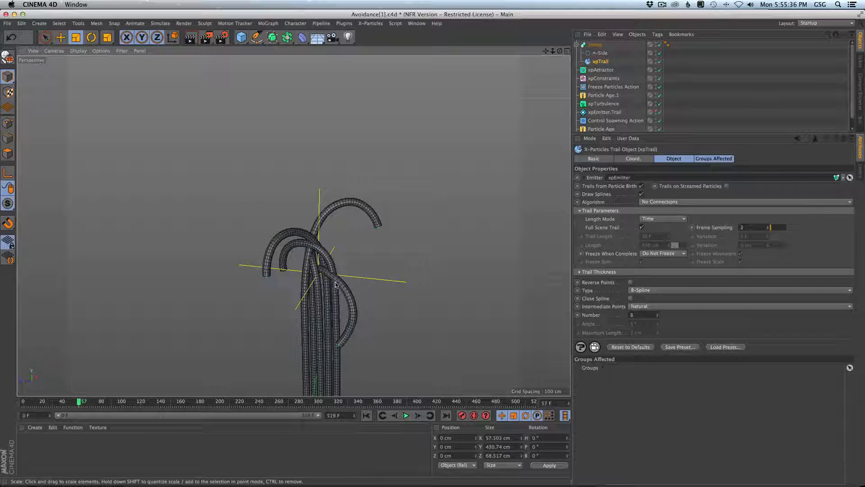
{"action": "middle_click_drag", "start_coordinate": [334, 284], "coordinate": [312, 258], "text": "alt"}
Enlarge the object list to show every object and review the xpEmitter's emission settings
{"action": "left_click_drag", "start_coordinate": [647, 132], "coordinate": [647, 255]}
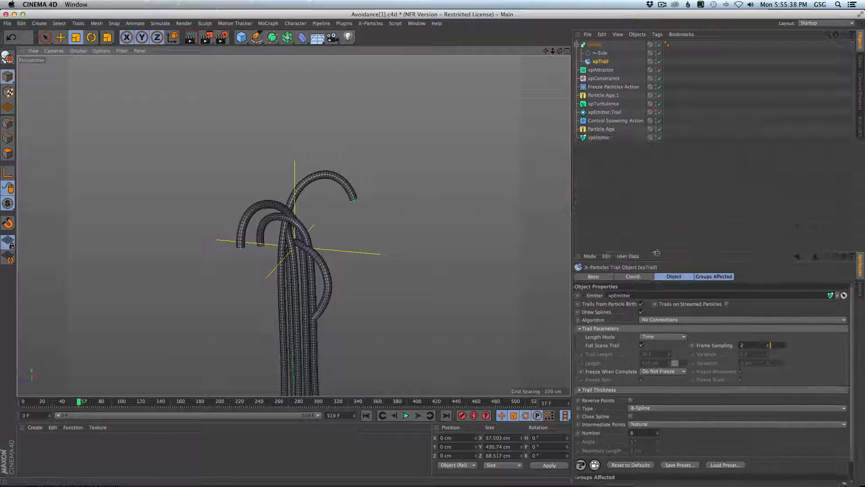
{"action": "left_click", "coordinate": [599, 137]}
{"action": "left_click", "coordinate": [700, 281]}
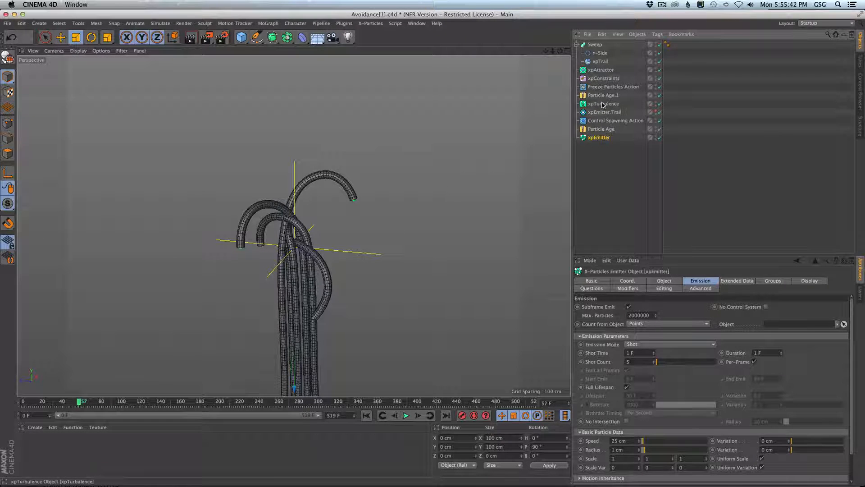
Reshape the xpConstraints custom repulsion falloff curve so it descends more gradually toward the outer radius
{"action": "left_click", "coordinate": [604, 79]}
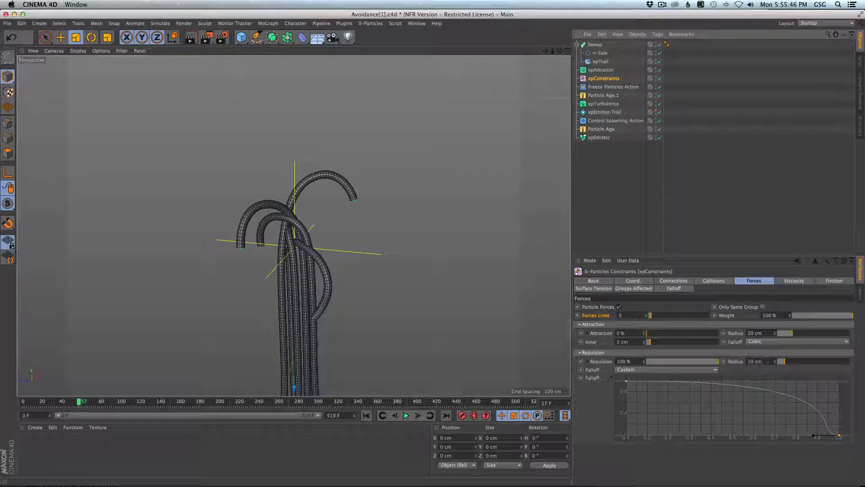
{"action": "left_click_drag", "start_coordinate": [763, 363], "coordinate": [712, 361]}
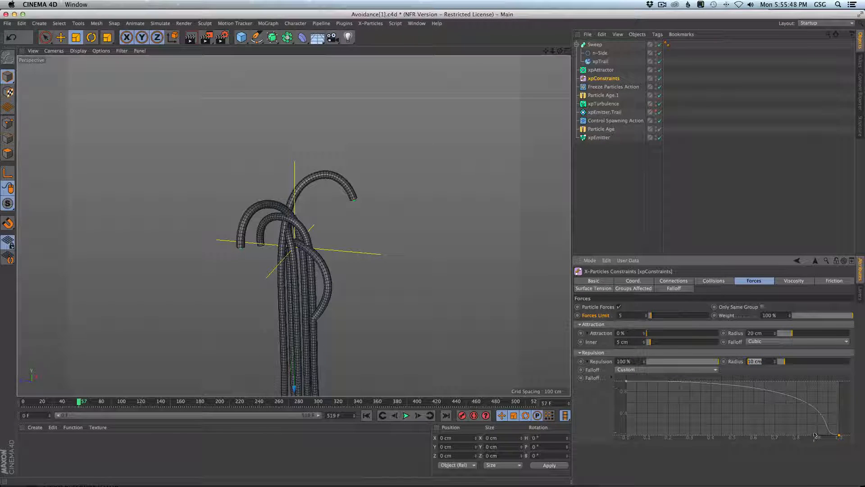
{"action": "left_click_drag", "start_coordinate": [773, 417], "coordinate": [574, 364]}
{"action": "left_click_drag", "start_coordinate": [826, 380], "coordinate": [748, 381]}
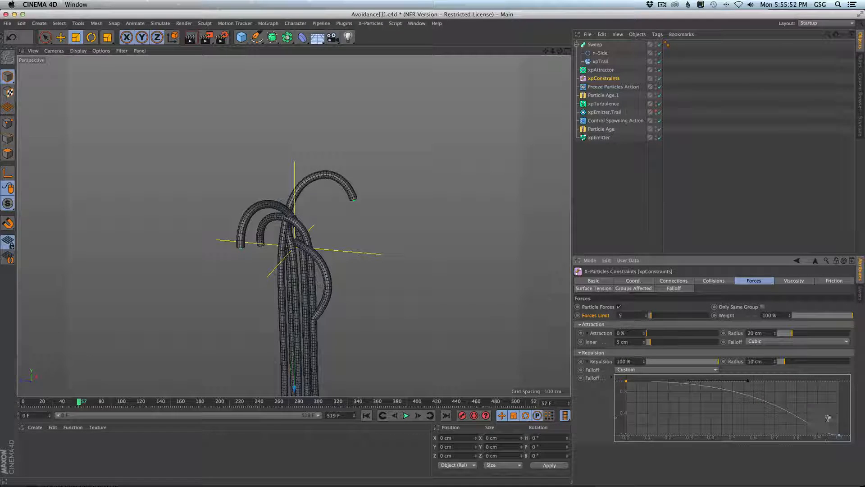
{"action": "mouse_move", "coordinate": [828, 419]}
{"action": "left_mouse_down"}
{"action": "mouse_move", "coordinate": [847, 442]}
{"action": "mouse_move", "coordinate": [821, 434]}
{"action": "left_mouse_up"}
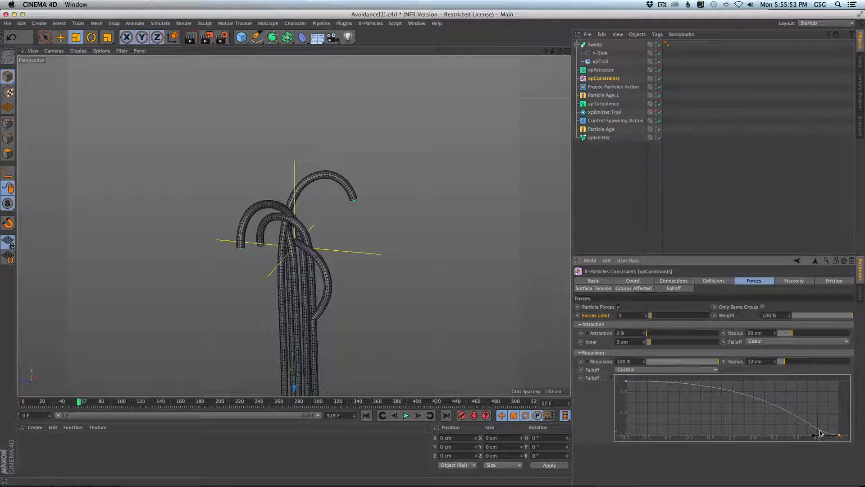
Replay the simulation from the first frame to frame 216 and examine the tube knot from another side
{"action": "left_click", "coordinate": [366, 415]}
{"action": "left_click", "coordinate": [406, 415]}
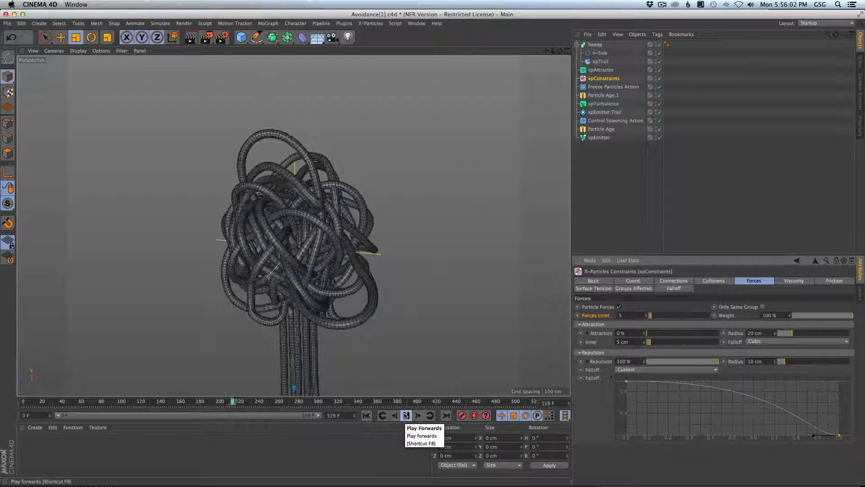
{"action": "left_click", "coordinate": [407, 415]}
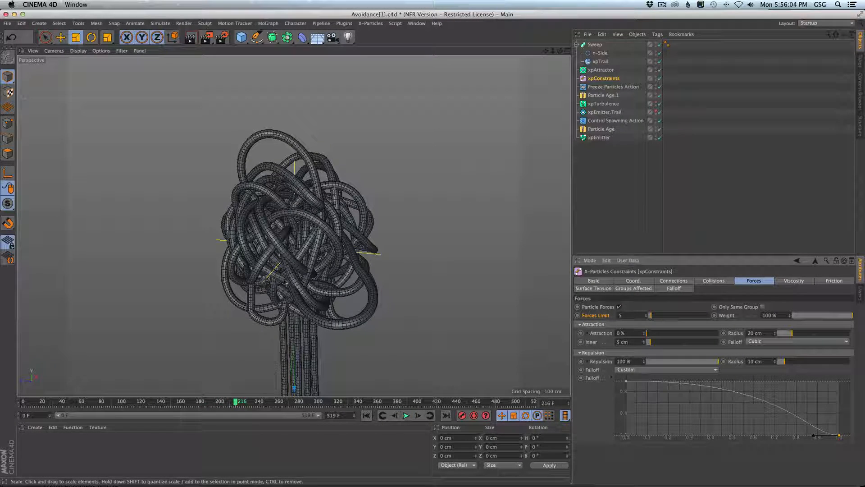
{"action": "left_click_drag", "start_coordinate": [284, 283], "coordinate": [405, 199], "text": "alt"}
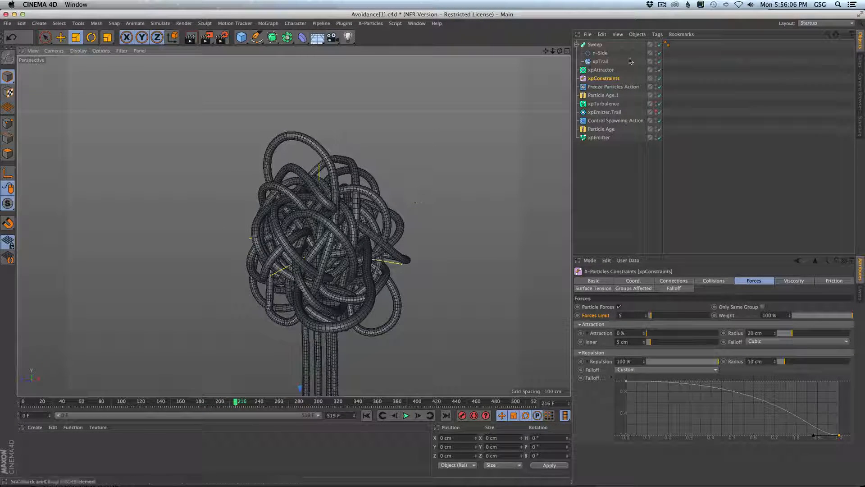
Disable the Sweep and its children, show the xpEmitter.Trail particles in the viewport, and replay from the first frame to frame 27
{"action": "left_click_drag", "start_coordinate": [659, 62], "coordinate": [659, 44]}
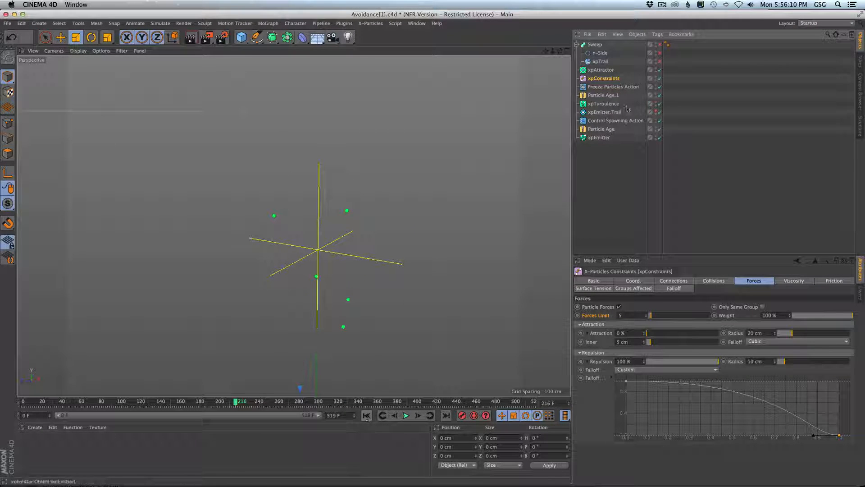
{"action": "left_click", "coordinate": [655, 111]}
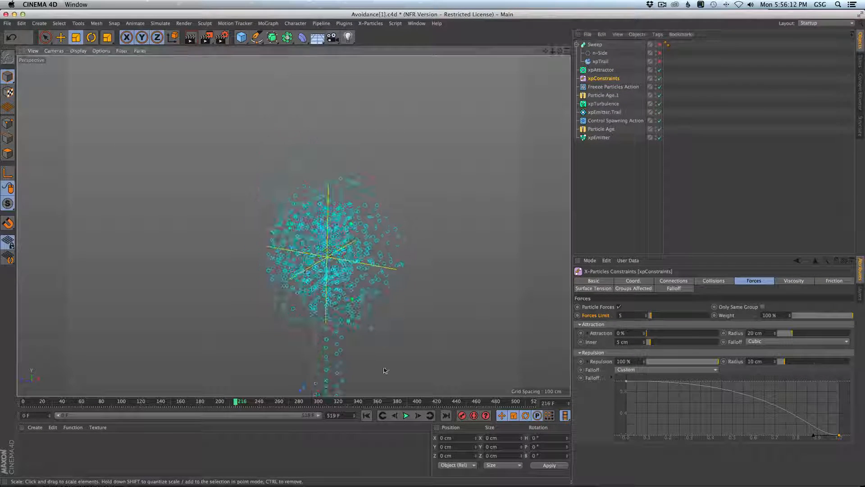
{"action": "left_click", "coordinate": [367, 415]}
{"action": "middle_click_drag", "start_coordinate": [342, 178], "coordinate": [351, 128], "text": "alt"}
{"action": "right_click_drag", "start_coordinate": [351, 128], "coordinate": [359, 367], "text": "alt"}
{"action": "middle_click_drag", "start_coordinate": [359, 366], "coordinate": [351, 348], "text": "alt"}
{"action": "left_click", "coordinate": [409, 419]}
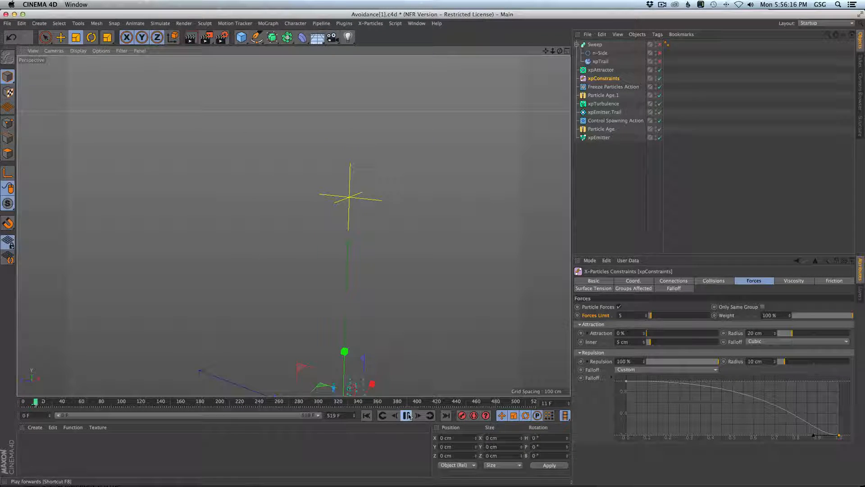
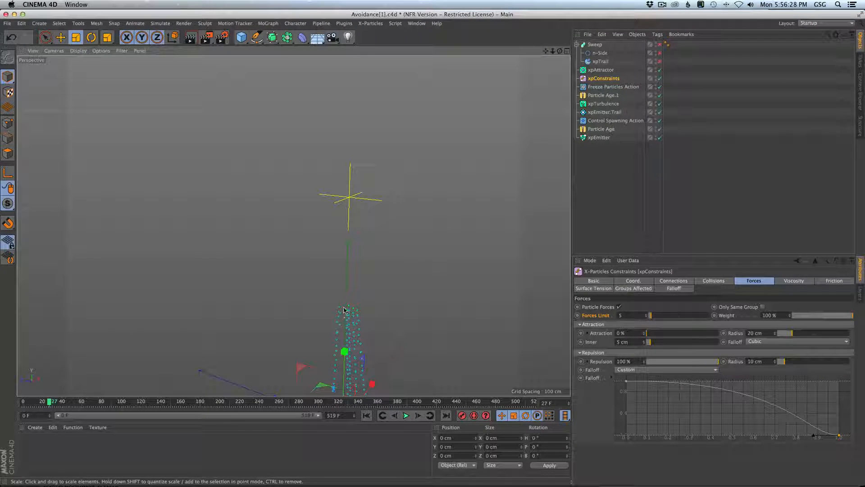
Add an xpSpeed modifier with its operation set to Absolute and the particle speed set to 20 cm
{"action": "left_click", "coordinate": [371, 23]}
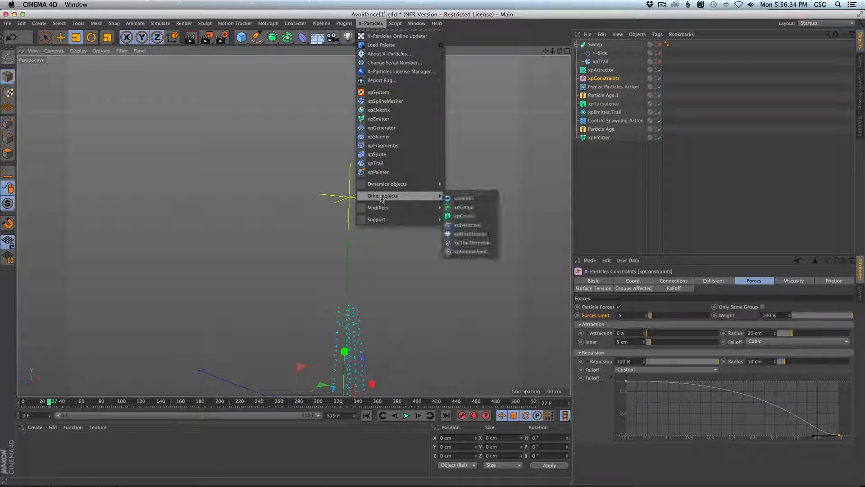
{"action": "mouse_move", "coordinate": [381, 207]}
{"action": "mouse_move", "coordinate": [453, 221]}
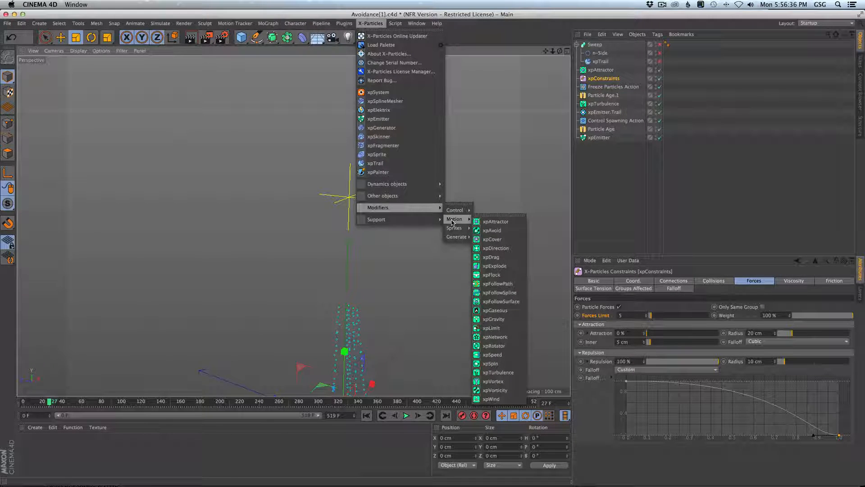
{"action": "left_click", "coordinate": [493, 355]}
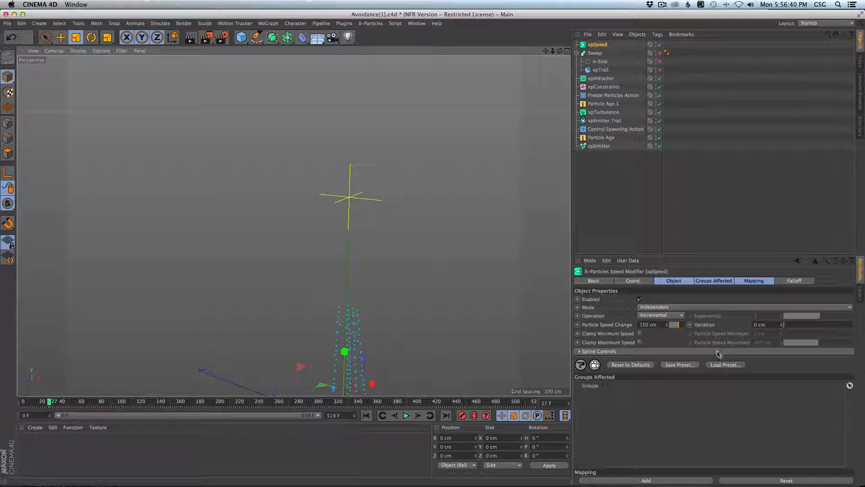
{"action": "left_click", "coordinate": [660, 315]}
{"action": "left_click", "coordinate": [661, 341]}
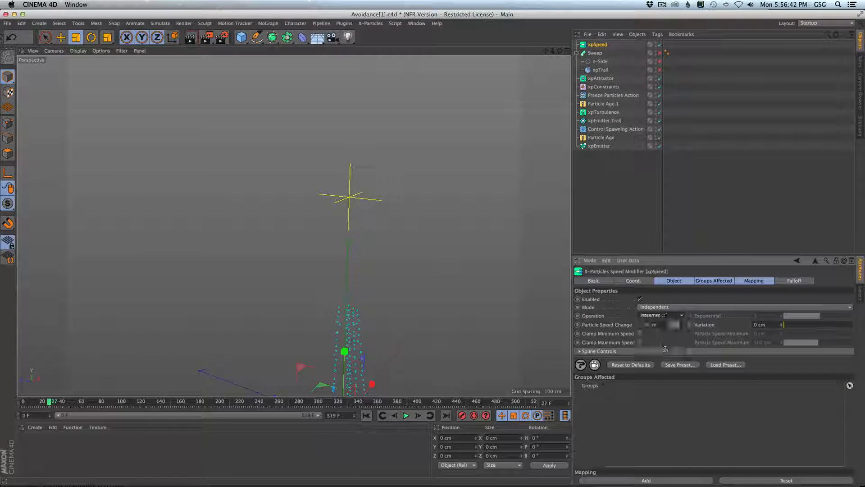
{"action": "left_click_drag", "start_coordinate": [650, 324], "coordinate": [618, 321]}
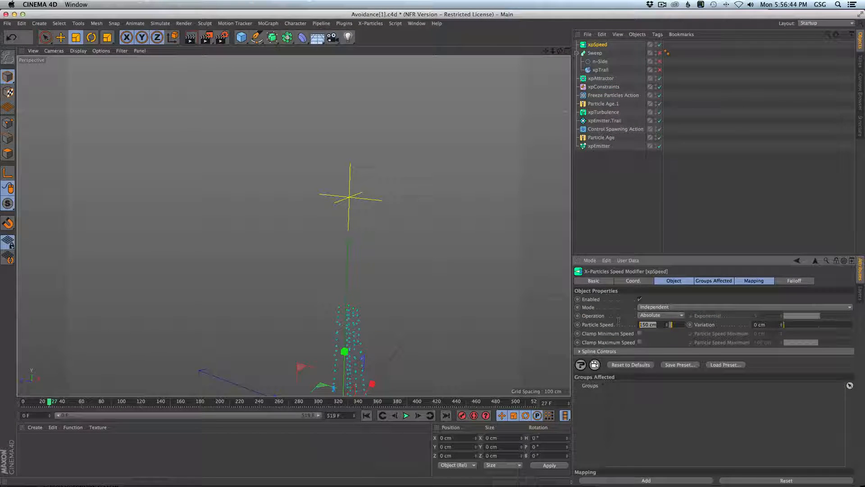
{"action": "key", "text": "Return"}
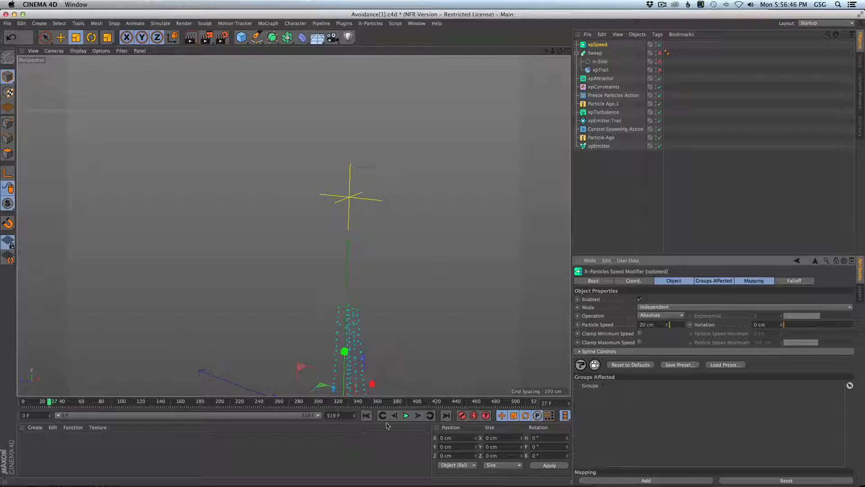
Play the simulation from the first frame, switching xpSpeed off and back on to compare the particle motion
{"action": "left_click", "coordinate": [366, 415]}
{"action": "left_click", "coordinate": [406, 415]}
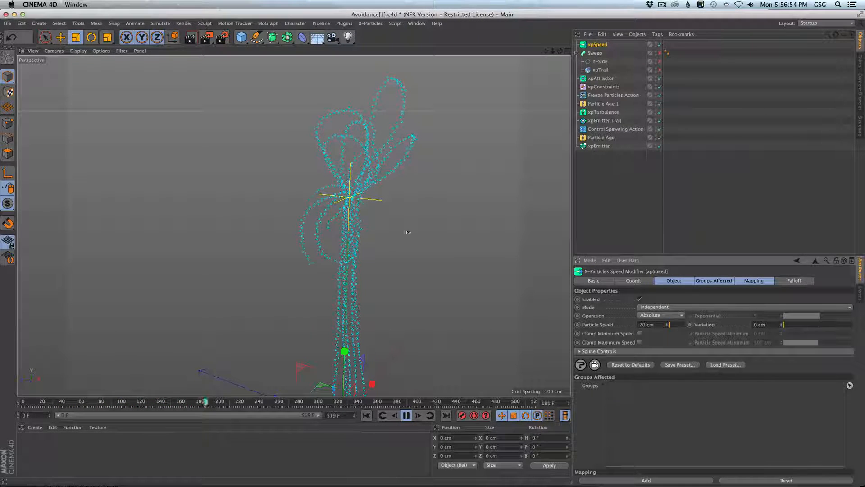
{"action": "left_click", "coordinate": [659, 44]}
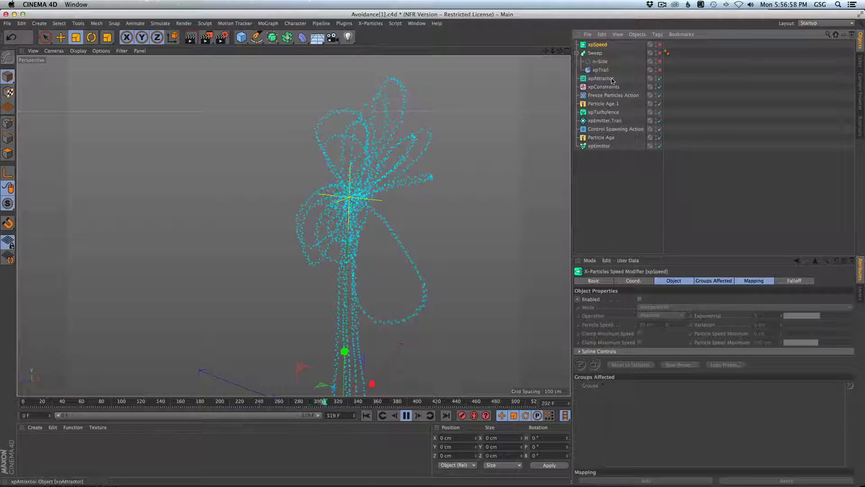
{"action": "left_click", "coordinate": [659, 45]}
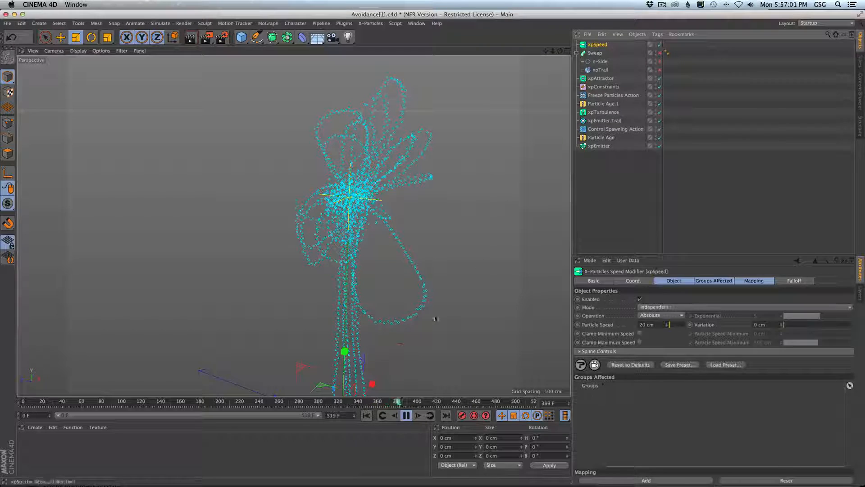
Re-enable the Sweep tubes and replay the simulation from the first frame to frame 95, framing the tube tips near the attractor
{"action": "left_click", "coordinate": [407, 415]}
{"action": "left_click", "coordinate": [366, 415]}
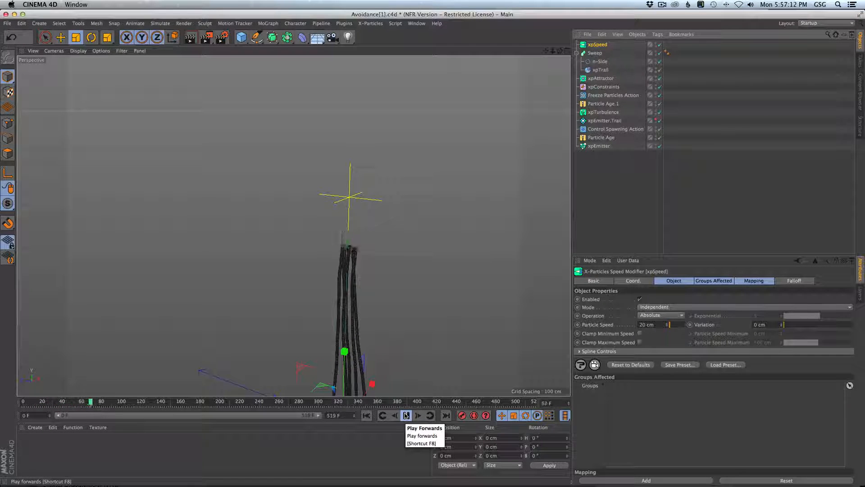
{"action": "left_click", "coordinate": [407, 416]}
{"action": "scroll", "coordinate": [332, 214], "scroll_direction": "up", "scroll_amount": 12}
{"action": "middle_click_drag", "start_coordinate": [332, 214], "coordinate": [334, 311], "text": "alt"}
{"action": "scroll", "coordinate": [389, 233], "scroll_direction": "down", "scroll_amount": 4}
{"action": "left_click", "coordinate": [406, 416]}
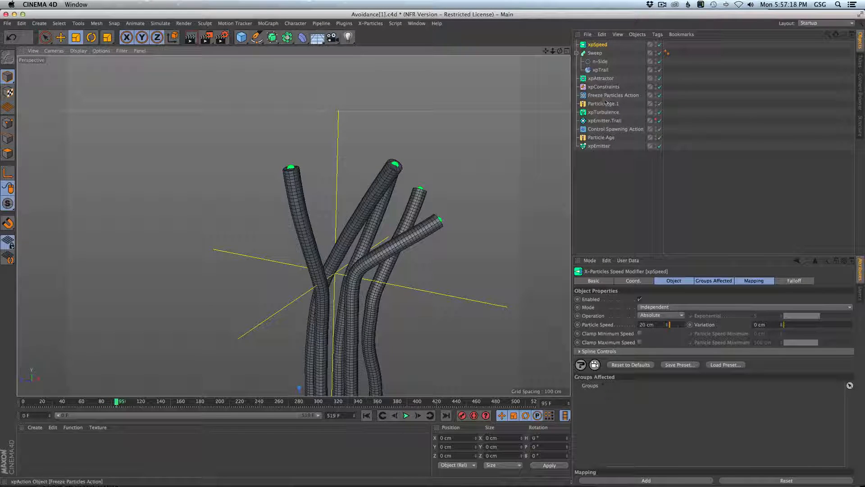
Show the xpTrail settings, play the simulation on to frame 328, and inspect the tubes crossing near the attractor
{"action": "left_click", "coordinate": [599, 69]}
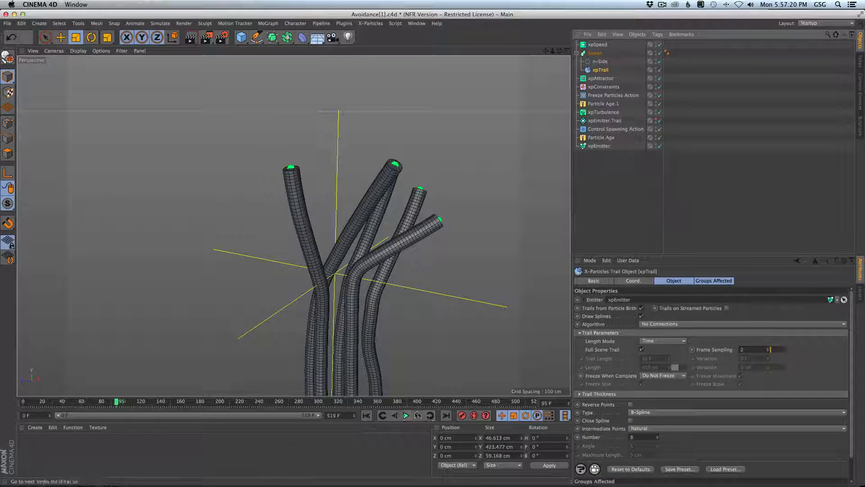
{"action": "left_click", "coordinate": [406, 415]}
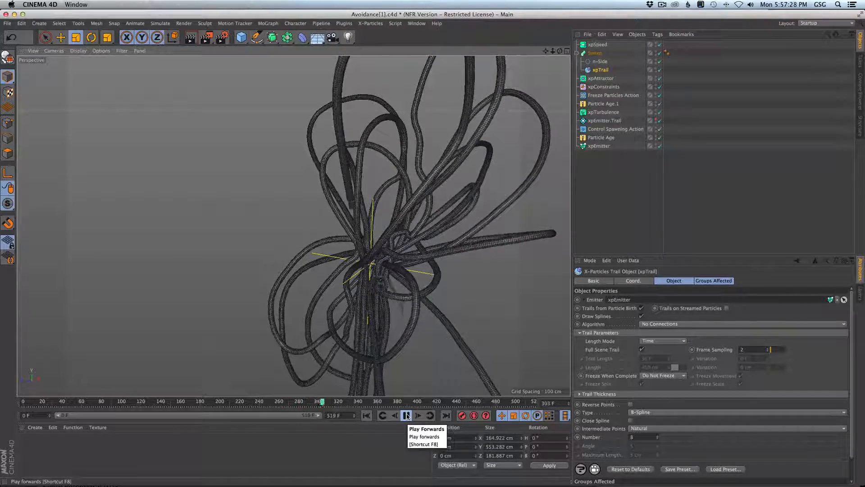
{"action": "left_click", "coordinate": [406, 415]}
{"action": "scroll", "coordinate": [475, 237], "scroll_direction": "up", "scroll_amount": 4}
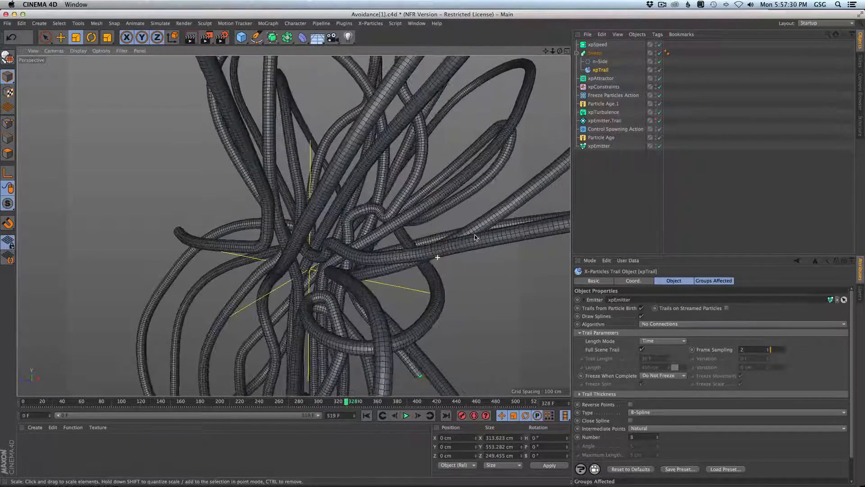
Examine from several angles whether the swept tubes intersect where they cross near the attractor at frame 328
{"action": "left_click_drag", "start_coordinate": [384, 224], "coordinate": [385, 222], "text": "alt"}
{"action": "scroll", "coordinate": [394, 223], "scroll_direction": "up", "scroll_amount": 4}
{"action": "scroll", "coordinate": [406, 180], "scroll_direction": "down", "scroll_amount": 5}
{"action": "scroll", "coordinate": [405, 180], "scroll_direction": "up", "scroll_amount": 4}
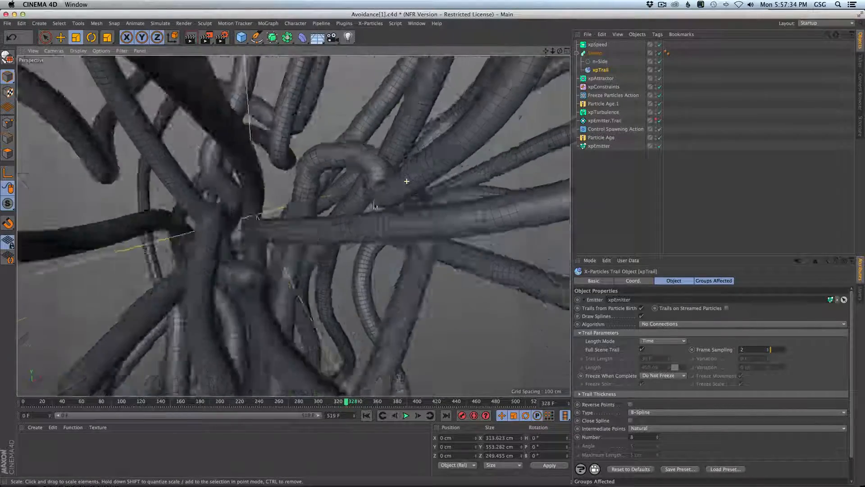
{"action": "left_click_drag", "start_coordinate": [396, 194], "coordinate": [490, 89], "text": "alt"}
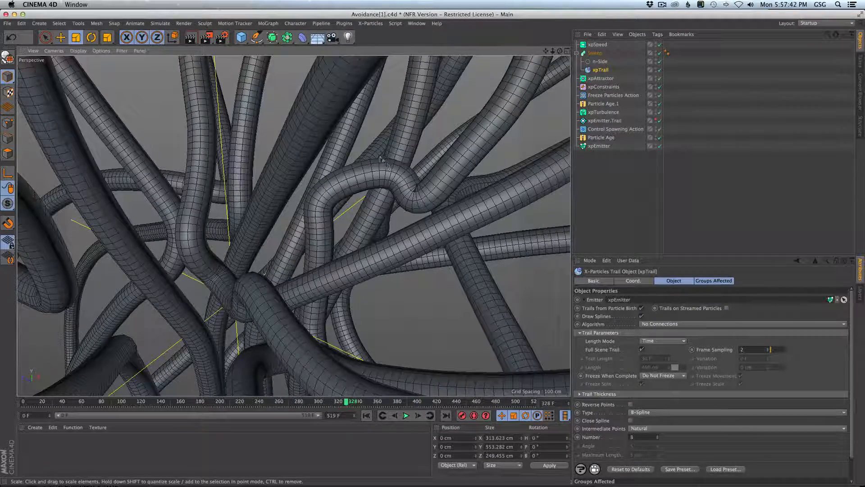
{"action": "left_click_drag", "start_coordinate": [325, 193], "coordinate": [398, 204], "text": "alt"}
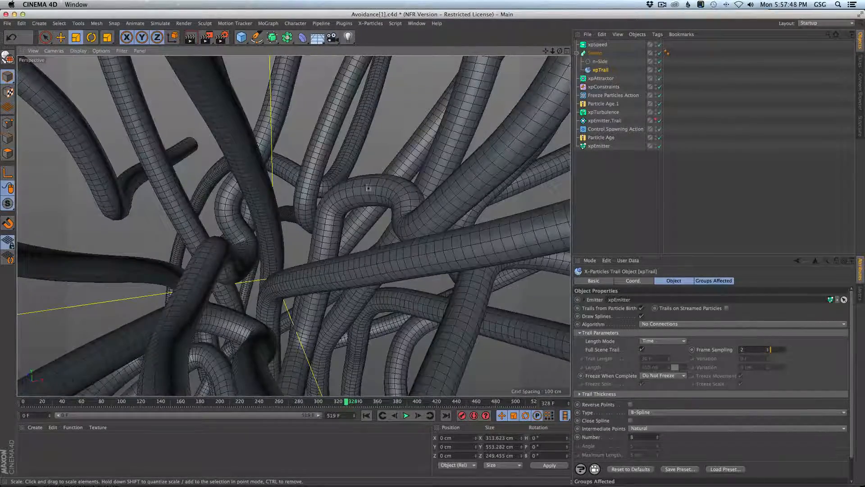
{"action": "left_click_drag", "start_coordinate": [317, 312], "coordinate": [334, 319], "text": "alt"}
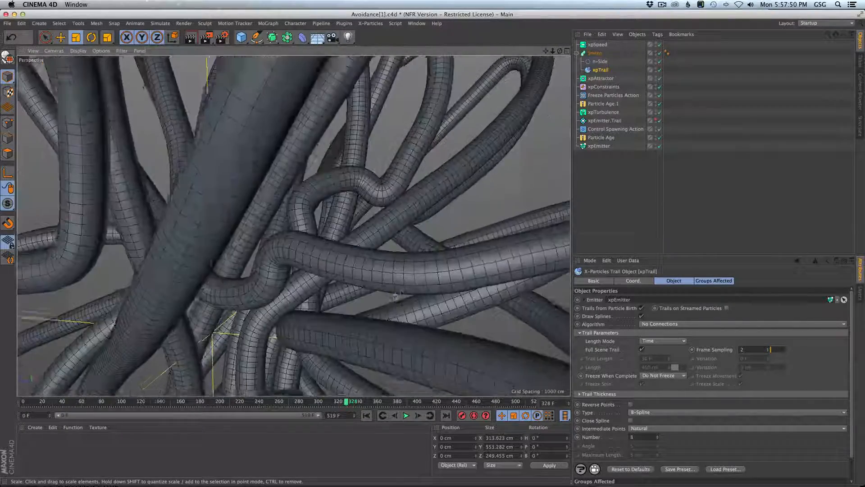
{"action": "right_click_drag", "start_coordinate": [333, 319], "coordinate": [352, 325], "text": "alt"}
{"action": "left_click_drag", "start_coordinate": [352, 325], "coordinate": [365, 366], "text": "alt"}
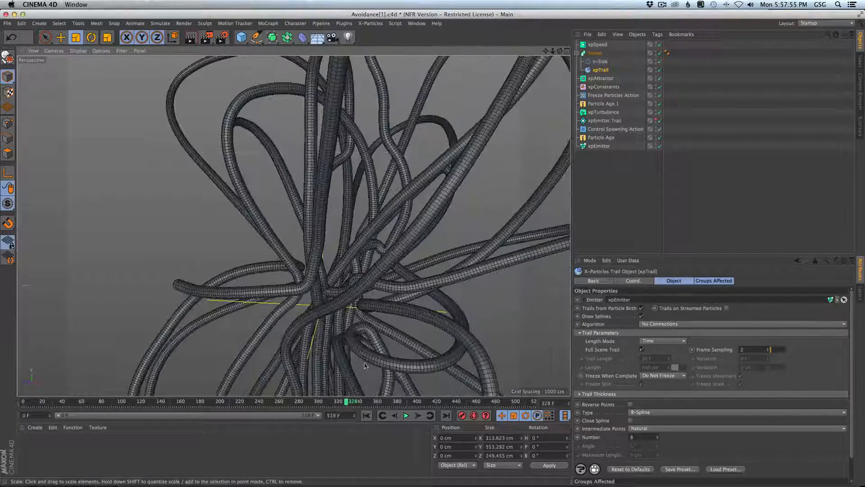
Play the simulation on to frame 381, extend the timeline to 1607 frames, and save the scene
{"action": "left_click", "coordinate": [407, 415]}
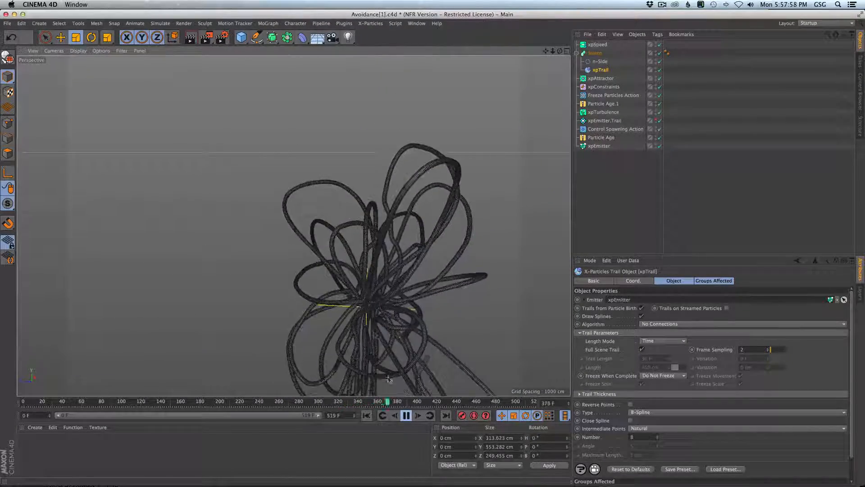
{"action": "left_click", "coordinate": [406, 415]}
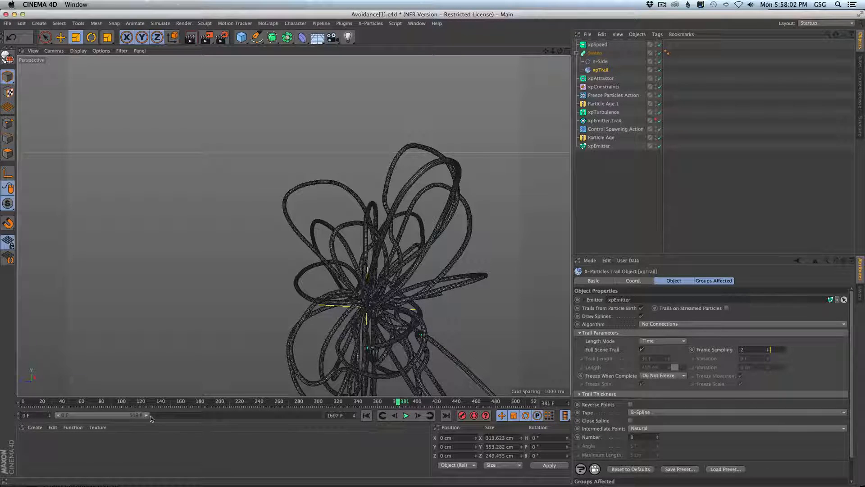
{"action": "key", "text": "super+s"}
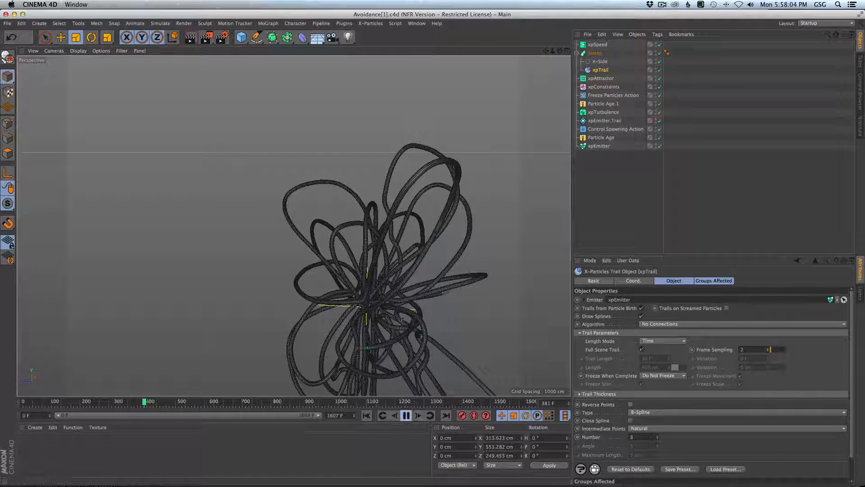
Continue the simulation to frame 556, following the growing tube tips around the attractor
{"action": "right_click_drag", "start_coordinate": [401, 319], "coordinate": [397, 312], "text": "alt"}
{"action": "middle_click_drag", "start_coordinate": [398, 312], "coordinate": [409, 247], "text": "alt"}
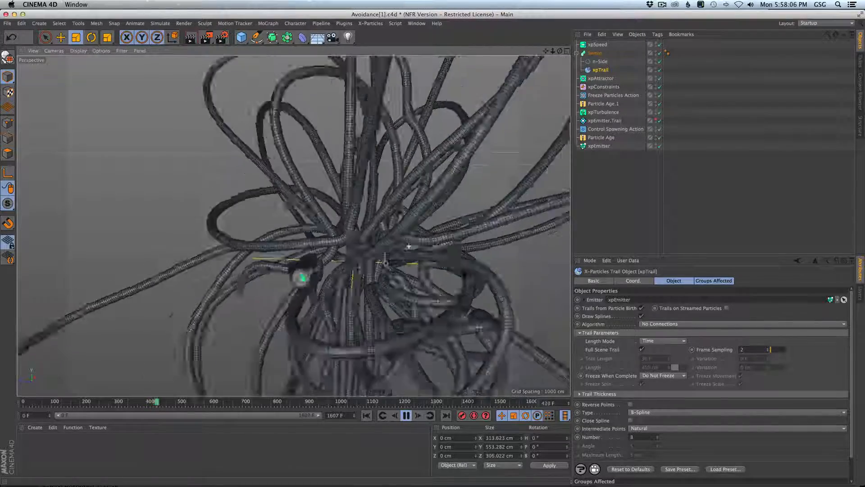
{"action": "right_click_drag", "start_coordinate": [387, 262], "coordinate": [361, 268], "text": "alt"}
{"action": "mouse_move", "coordinate": [406, 239]}
{"action": "left_mouse_down", "text": "alt"}
{"action": "mouse_move", "coordinate": [380, 251]}
{"action": "mouse_move", "coordinate": [403, 232]}
{"action": "left_mouse_up", "text": "alt"}
{"action": "right_click_drag", "start_coordinate": [403, 232], "coordinate": [476, 212], "text": "alt"}
{"action": "middle_click_drag", "start_coordinate": [406, 212], "coordinate": [391, 306], "text": "alt"}
{"action": "left_click_drag", "start_coordinate": [391, 307], "coordinate": [356, 294], "text": "alt"}
{"action": "left_click_drag", "start_coordinate": [337, 333], "coordinate": [354, 302], "text": "alt"}
{"action": "left_click", "coordinate": [406, 415]}
Examine the tube crossings near the attractor up close for intersections at frame 556, and the whole tangle from farther out
{"action": "right_click_drag", "start_coordinate": [311, 297], "coordinate": [363, 299], "text": "alt"}
{"action": "left_click_drag", "start_coordinate": [363, 299], "coordinate": [285, 360], "text": "alt"}
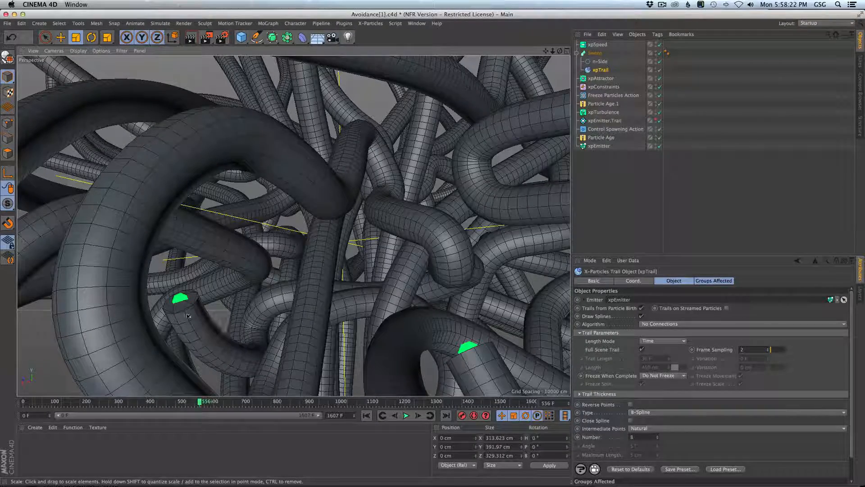
{"action": "left_click_drag", "start_coordinate": [260, 315], "coordinate": [336, 287], "text": "alt"}
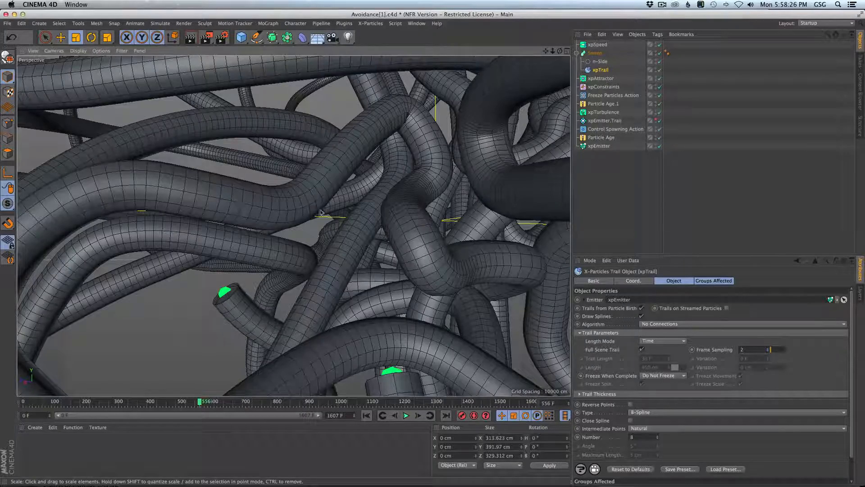
{"action": "left_click_drag", "start_coordinate": [321, 212], "coordinate": [334, 239], "text": "alt"}
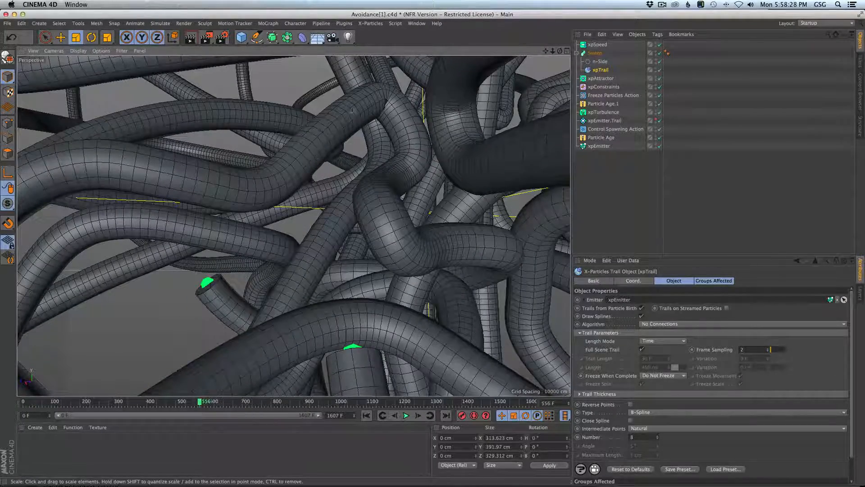
{"action": "left_click_drag", "start_coordinate": [351, 110], "coordinate": [369, 88], "text": "alt"}
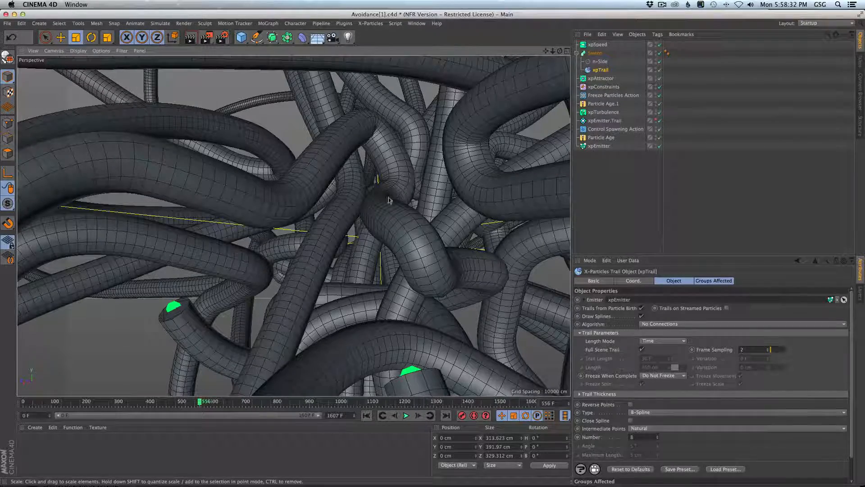
{"action": "mouse_move", "coordinate": [429, 271]}
{"action": "left_mouse_down", "text": "alt"}
{"action": "mouse_move", "coordinate": [384, 298]}
{"action": "mouse_move", "coordinate": [422, 273]}
{"action": "left_mouse_up", "text": "alt"}
{"action": "left_click_drag", "start_coordinate": [472, 300], "coordinate": [430, 273], "text": "alt"}
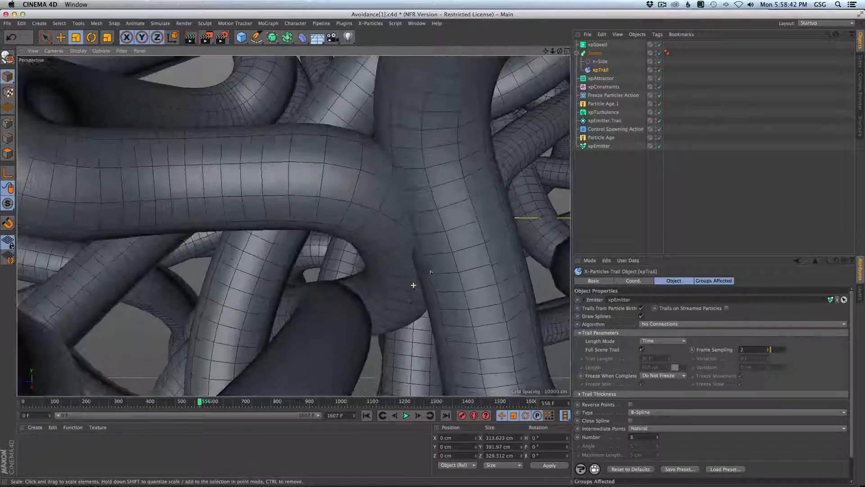
{"action": "left_click_drag", "start_coordinate": [361, 304], "coordinate": [354, 299], "text": "alt"}
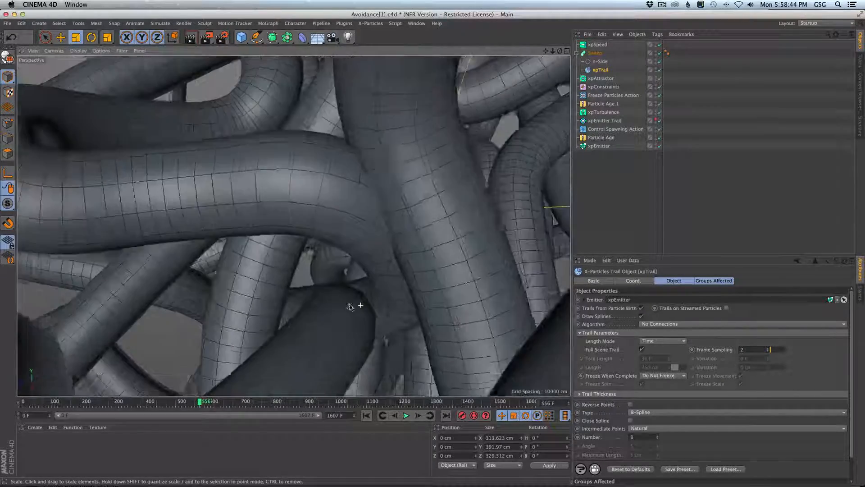
{"action": "right_click_drag", "start_coordinate": [354, 299], "coordinate": [413, 311], "text": "alt"}
{"action": "left_click_drag", "start_coordinate": [414, 311], "coordinate": [322, 324], "text": "alt"}
{"action": "left_click_drag", "start_coordinate": [276, 298], "coordinate": [509, 165], "text": "alt"}
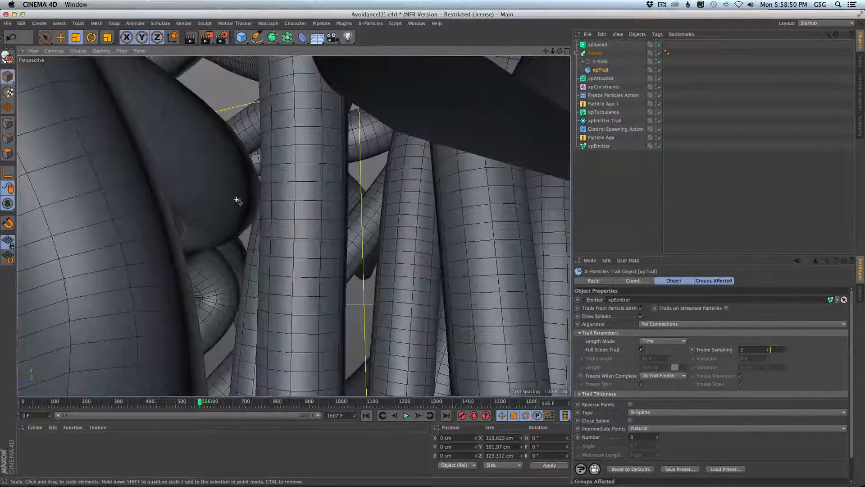
{"action": "left_click_drag", "start_coordinate": [237, 200], "coordinate": [378, 265], "text": "alt"}
{"action": "left_click_drag", "start_coordinate": [308, 159], "coordinate": [545, 240], "text": "alt"}
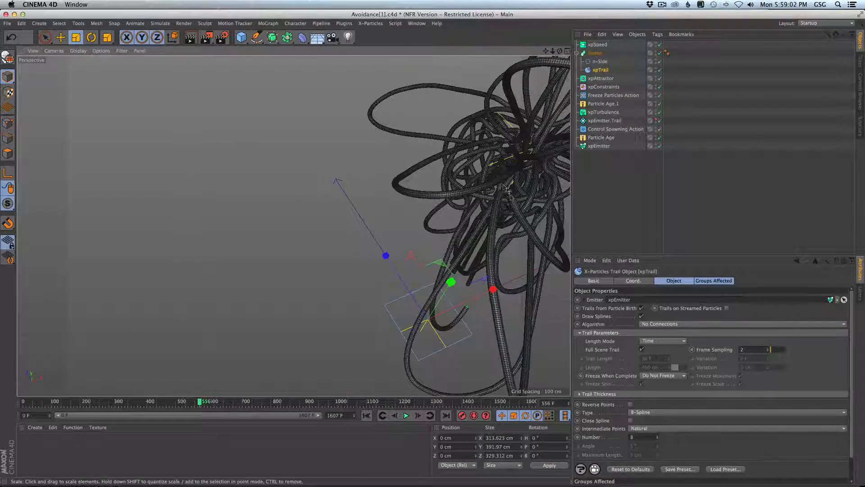
{"action": "left_click_drag", "start_coordinate": [500, 281], "coordinate": [478, 251], "text": "alt"}
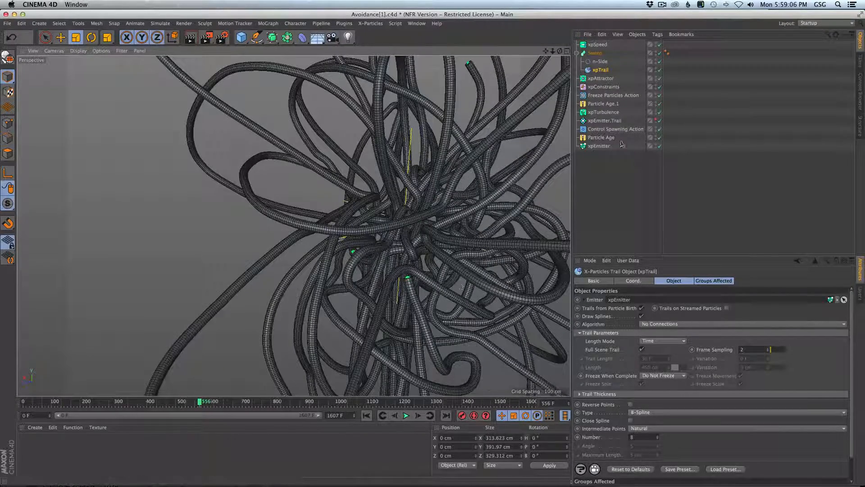
{"action": "left_click_drag", "start_coordinate": [469, 208], "coordinate": [383, 236], "text": "alt"}
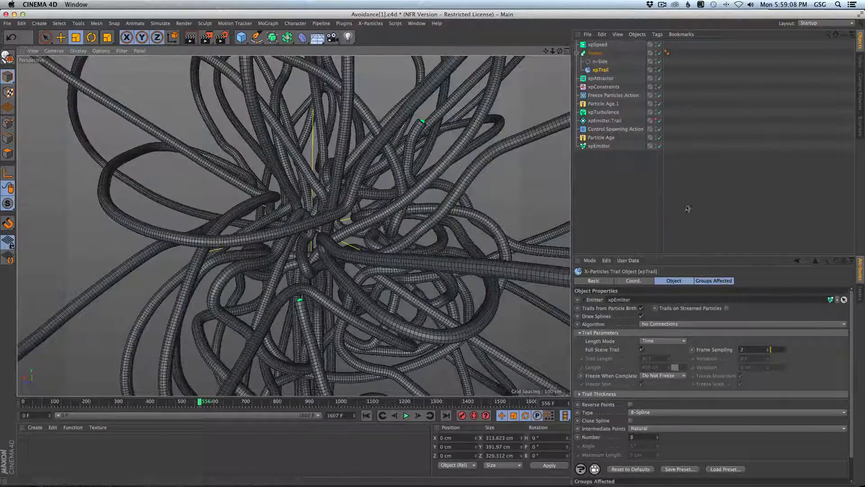
Thicken the swept tubes by scaling the n-Side profile up to a radius of about 3.94 cm
{"action": "left_click", "coordinate": [603, 87]}
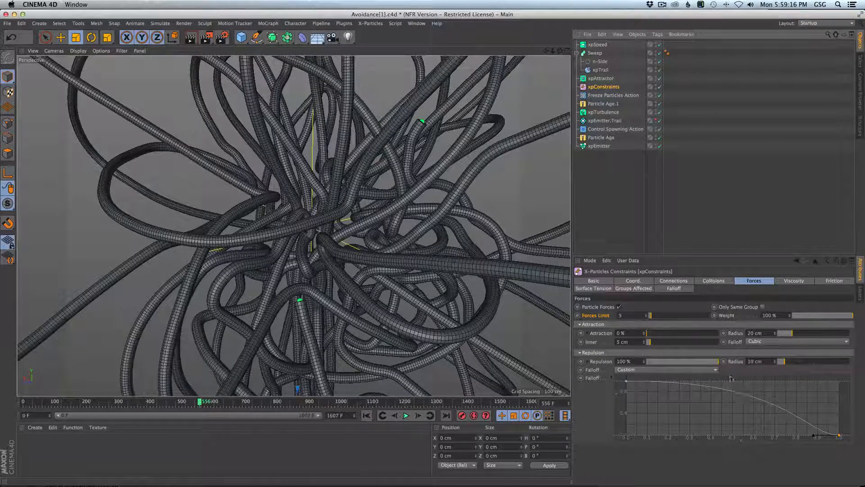
{"action": "left_click", "coordinate": [599, 62]}
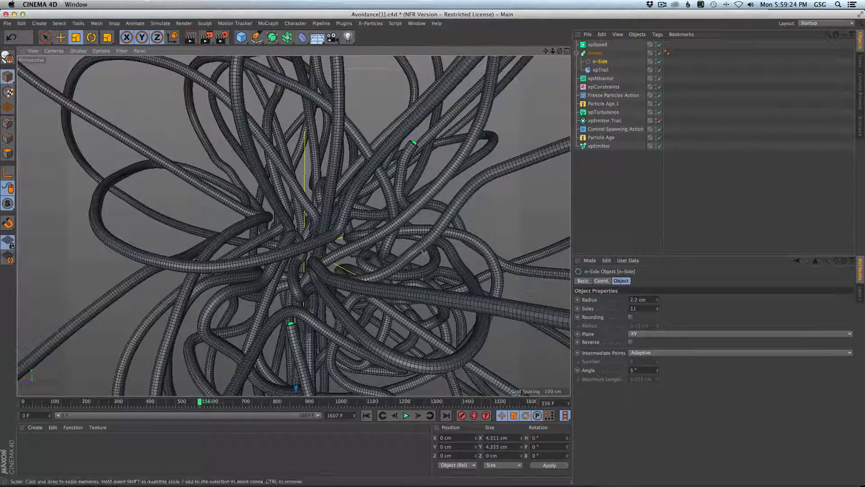
{"action": "left_click_drag", "start_coordinate": [418, 250], "coordinate": [571, 218]}
{"action": "left_click_drag", "start_coordinate": [396, 237], "coordinate": [518, 210], "text": "alt"}
{"action": "left_click", "coordinate": [609, 62]}
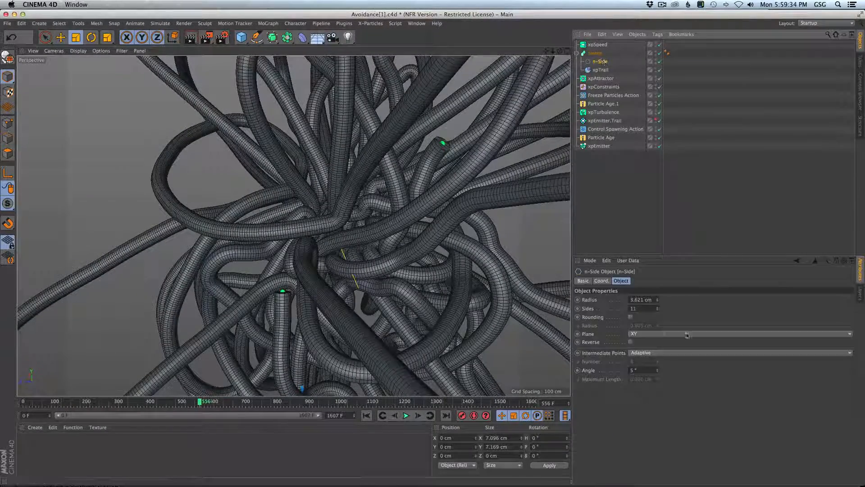
{"action": "left_click_drag", "start_coordinate": [432, 271], "coordinate": [463, 271]}
{"action": "left_click_drag", "start_coordinate": [382, 245], "coordinate": [420, 236], "text": "alt"}
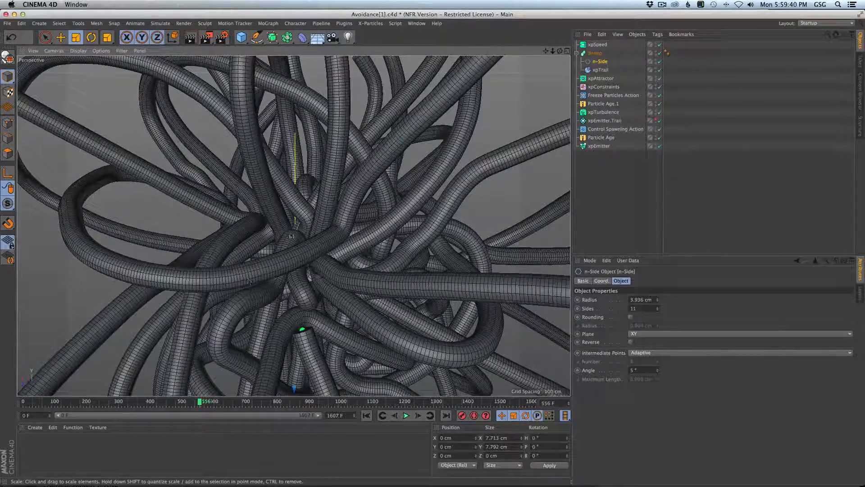
Advance the animation frame by frame to frame 565 while examining a growing tube tip up close
{"action": "left_click_drag", "start_coordinate": [294, 301], "coordinate": [306, 359], "text": "alt"}
{"action": "middle_click_drag", "start_coordinate": [307, 358], "coordinate": [304, 276], "text": "alt"}
{"action": "right_click_drag", "start_coordinate": [304, 277], "coordinate": [332, 260], "text": "alt"}
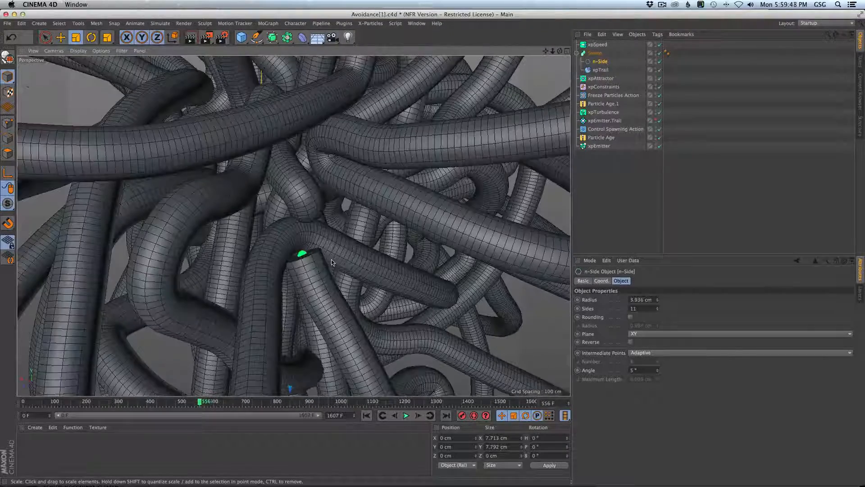
{"action": "left_click", "coordinate": [418, 416]}
{"action": "left_click", "coordinate": [419, 418]}
{"action": "left_click", "coordinate": [419, 418]}
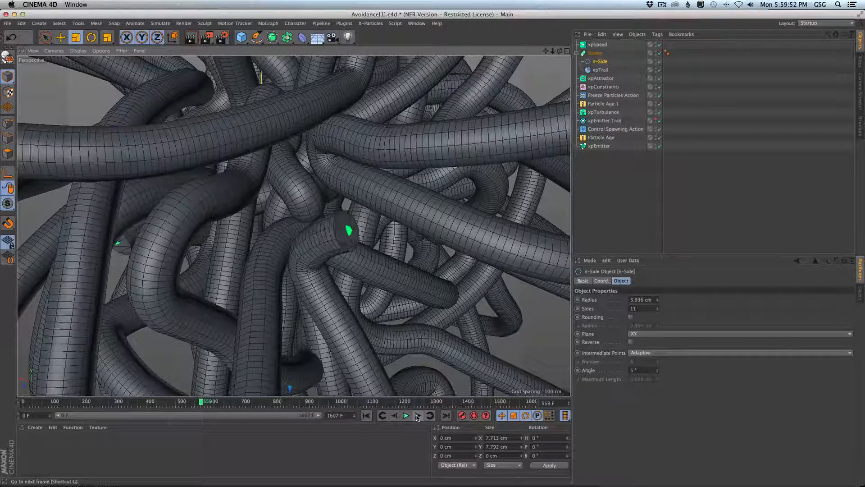
{"action": "left_click", "coordinate": [419, 418]}
{"action": "left_click", "coordinate": [418, 419]}
{"action": "left_click", "coordinate": [419, 418]}
{"action": "left_click", "coordinate": [419, 418]}
{"action": "left_click", "coordinate": [419, 418]}
Examine the tangled tubes from several angles and distances to check how they avoid one another
{"action": "right_click_drag", "start_coordinate": [421, 288], "coordinate": [360, 290], "text": "alt"}
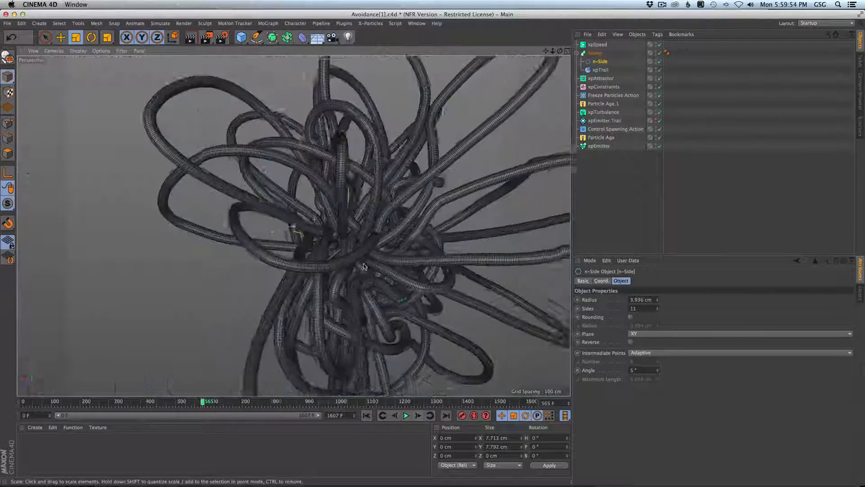
{"action": "left_click_drag", "start_coordinate": [360, 291], "coordinate": [338, 277], "text": "alt"}
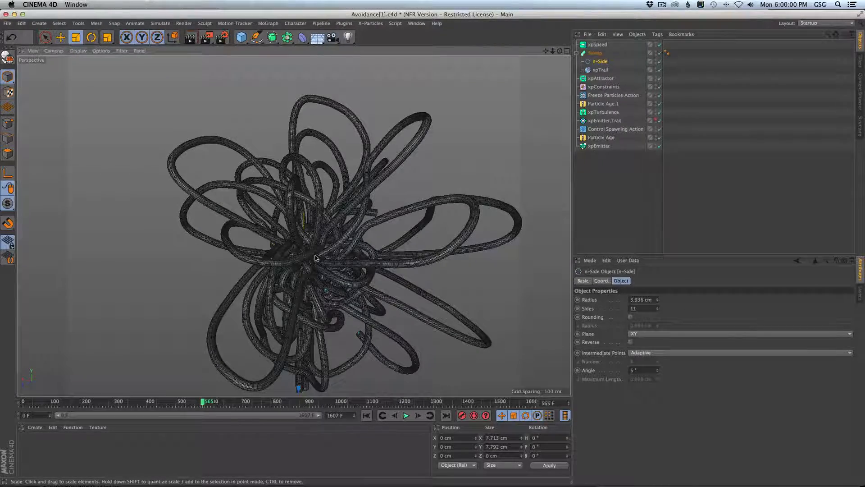
{"action": "scroll", "coordinate": [315, 258], "scroll_direction": "up", "scroll_amount": 8}
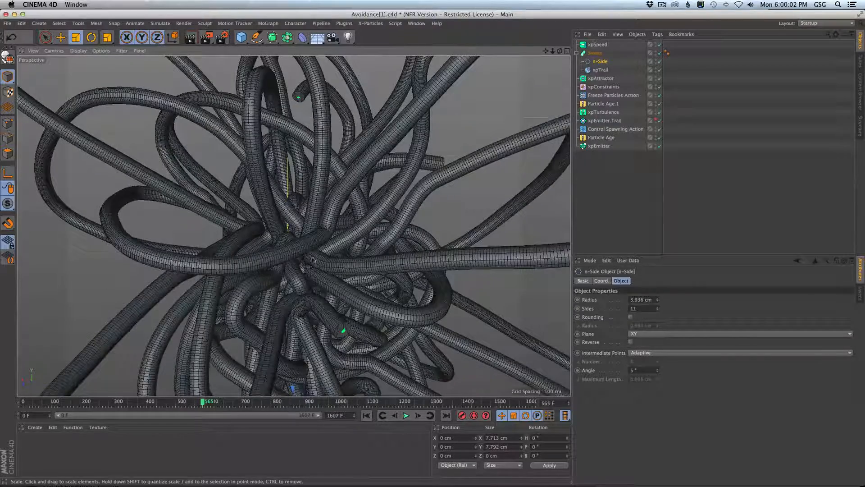
{"action": "left_click_drag", "start_coordinate": [349, 261], "coordinate": [431, 258], "text": "alt"}
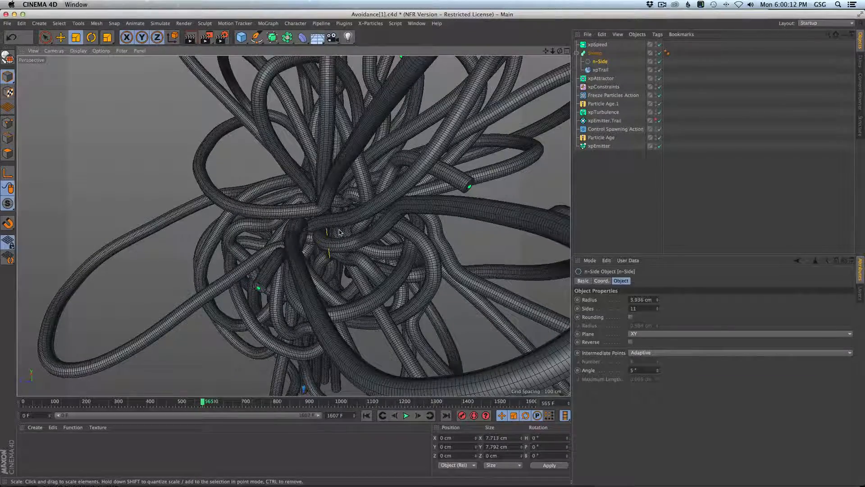
{"action": "left_click_drag", "start_coordinate": [325, 215], "coordinate": [325, 214], "text": "alt"}
{"action": "right_click_drag", "start_coordinate": [420, 191], "coordinate": [311, 194], "text": "alt"}
{"action": "mouse_move", "coordinate": [311, 194]}
{"action": "left_mouse_down", "text": "alt"}
{"action": "mouse_move", "coordinate": [334, 193]}
{"action": "mouse_move", "coordinate": [305, 201]}
{"action": "left_mouse_up", "text": "alt"}
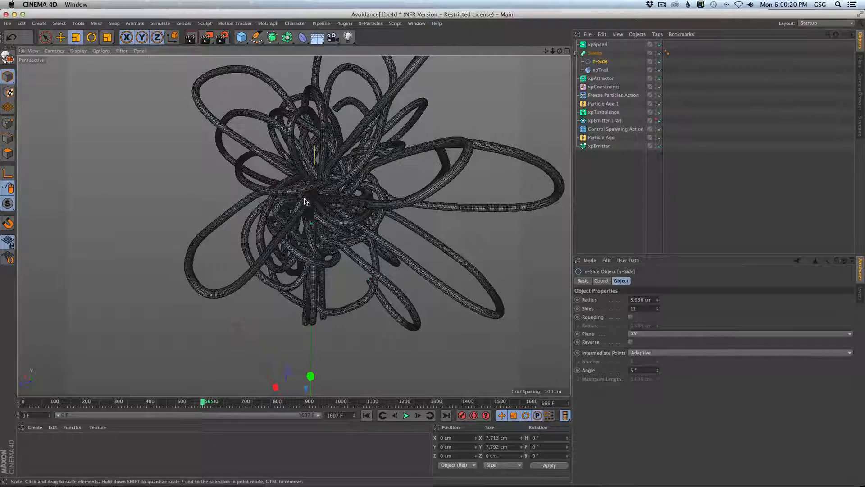
{"action": "scroll", "coordinate": [304, 202], "scroll_direction": "up", "scroll_amount": 5}
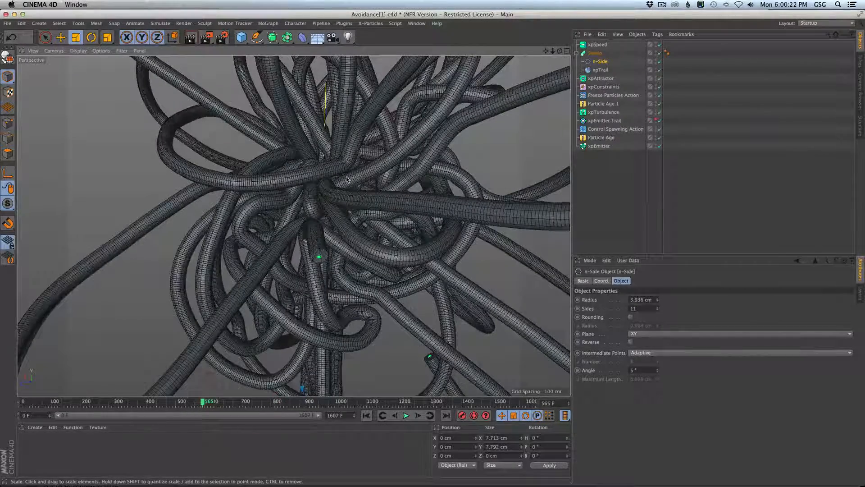
{"action": "scroll", "coordinate": [347, 179], "scroll_direction": "down", "scroll_amount": 5}
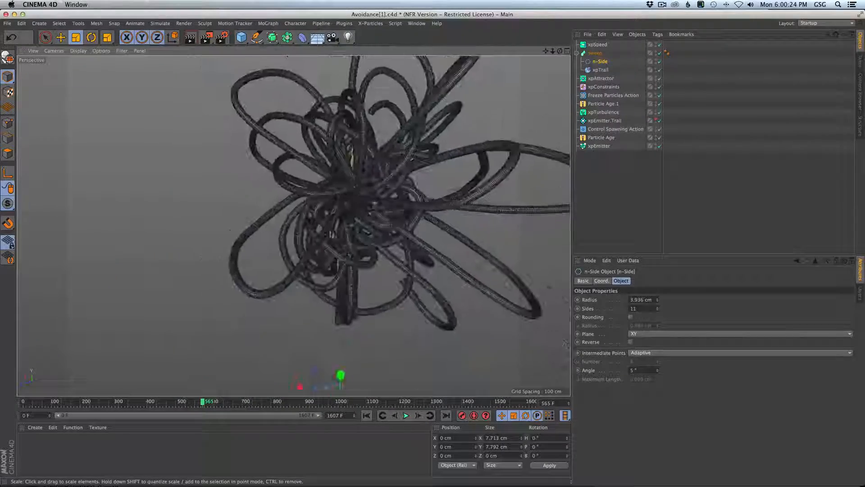
{"action": "mouse_move", "coordinate": [354, 188]}
{"action": "left_mouse_down", "text": "alt"}
{"action": "mouse_move", "coordinate": [503, 154]}
{"action": "mouse_move", "coordinate": [369, 217]}
{"action": "mouse_move", "coordinate": [338, 244]}
{"action": "left_mouse_up", "text": "alt"}
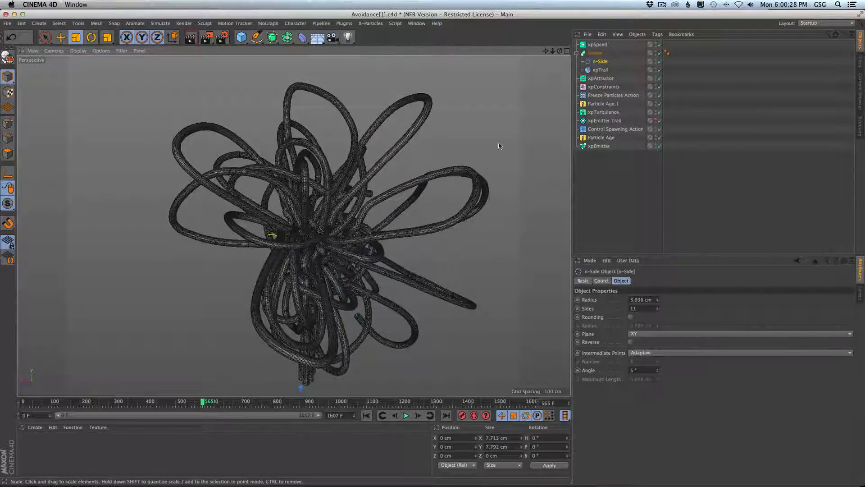
Try Linear as the spline type of the xpTrail object
{"action": "left_click", "coordinate": [601, 70]}
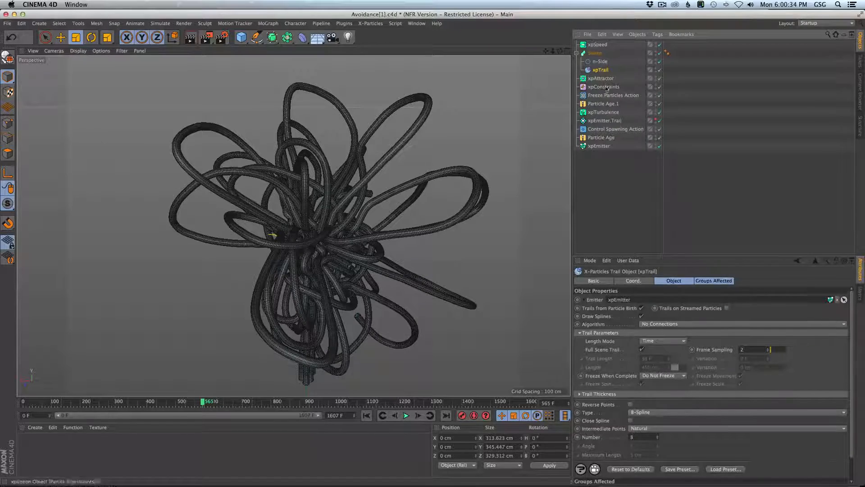
{"action": "left_click", "coordinate": [595, 53]}
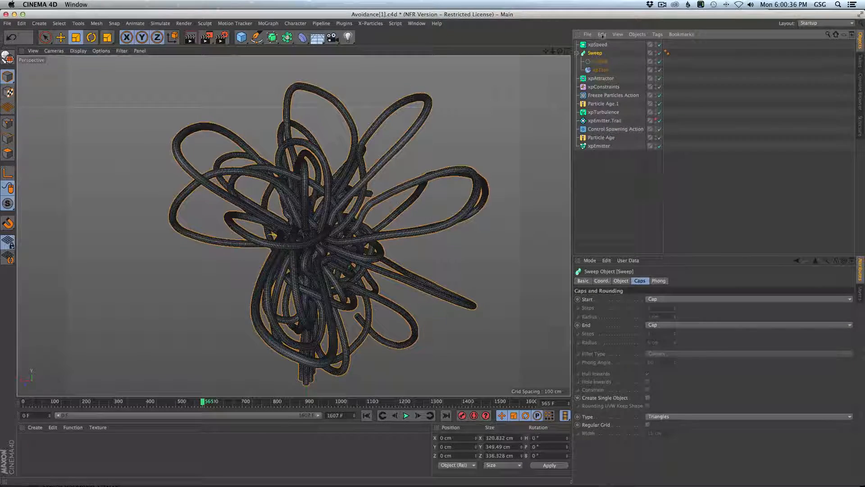
{"action": "left_click", "coordinate": [602, 70]}
{"action": "left_click", "coordinate": [642, 413]}
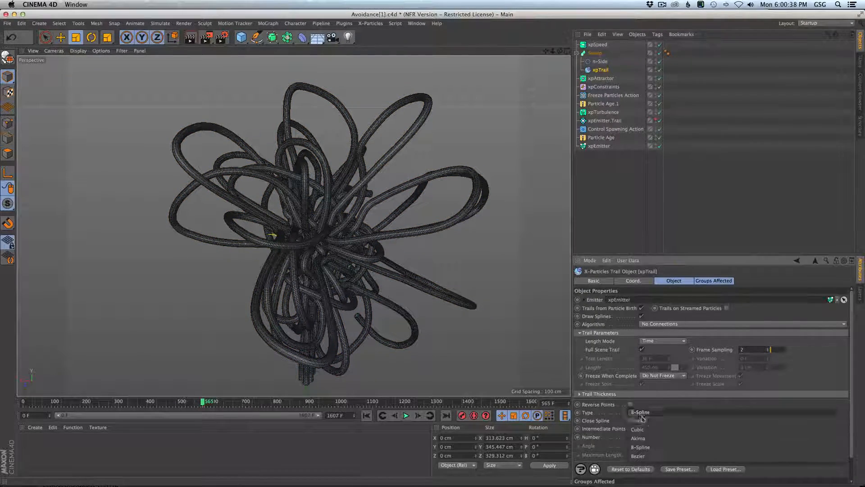
{"action": "left_click", "coordinate": [640, 410]}
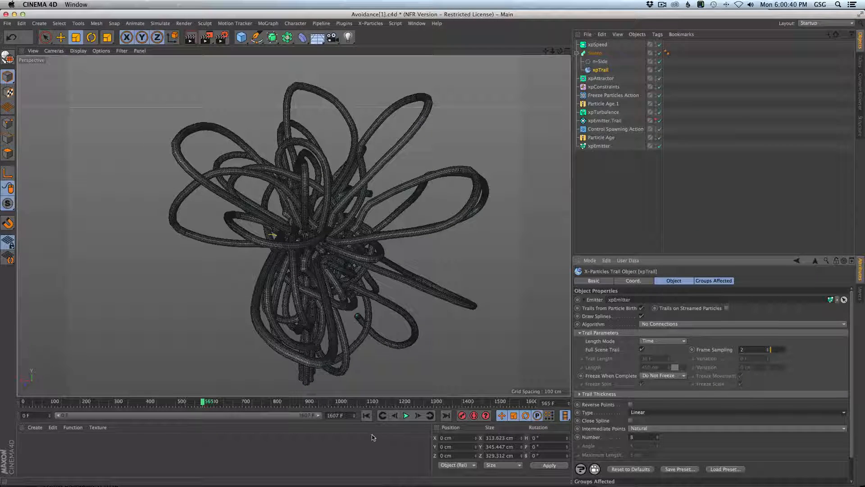
Replay the simulation from the first frame and set xpTrail's spline type to B-Spline with intermediate points None
{"action": "left_click", "coordinate": [366, 416]}
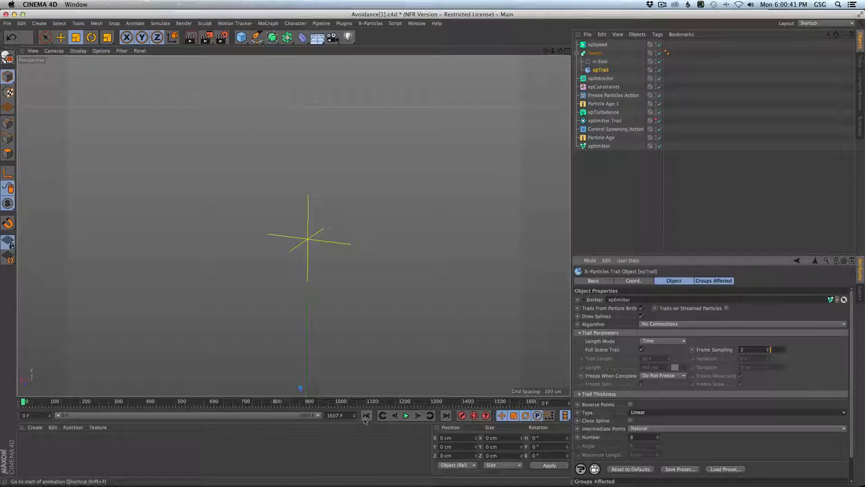
{"action": "left_click", "coordinate": [405, 415]}
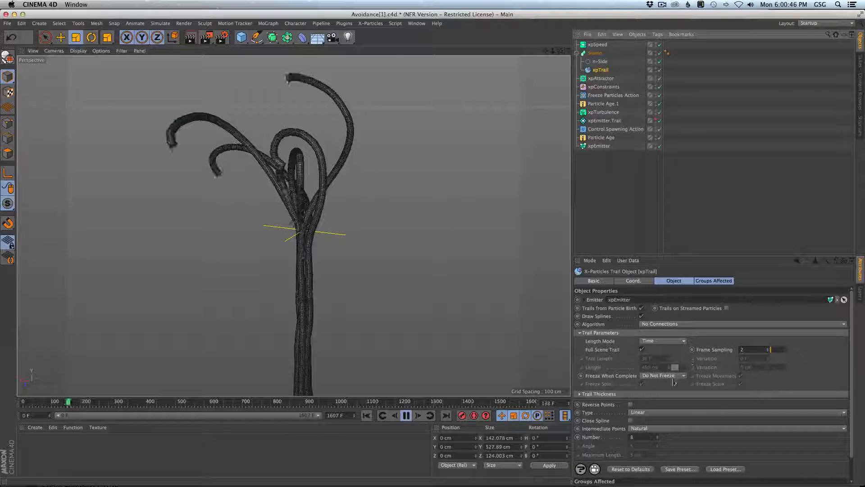
{"action": "left_click", "coordinate": [645, 412]}
{"action": "left_click", "coordinate": [647, 447]}
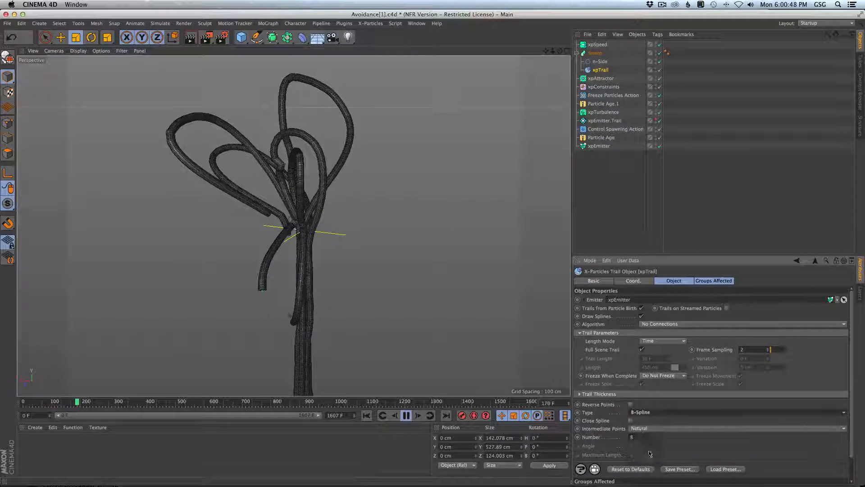
{"action": "left_click", "coordinate": [644, 430]}
{"action": "left_click", "coordinate": [644, 437]}
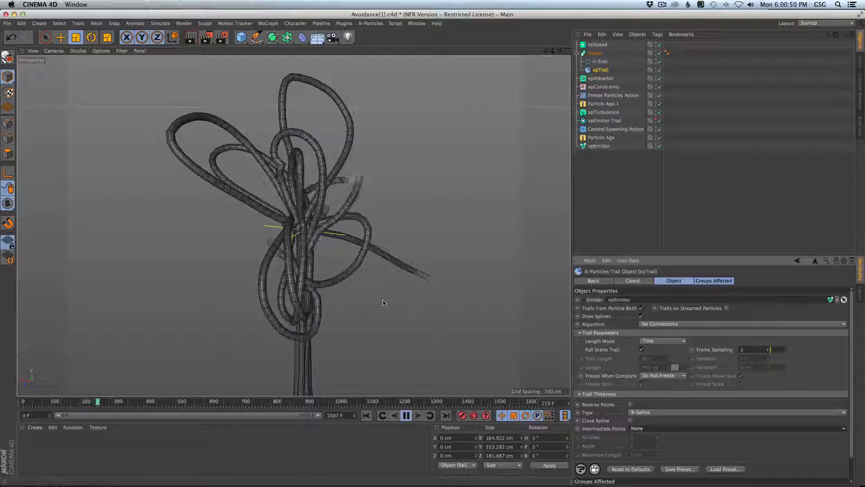
Move the xpAttractor along its X axis to about -296 cm while the simulation plays
{"action": "middle_click_drag", "start_coordinate": [385, 303], "coordinate": [373, 190], "text": "alt"}
{"action": "scroll", "coordinate": [372, 190], "scroll_direction": "down", "scroll_amount": 5}
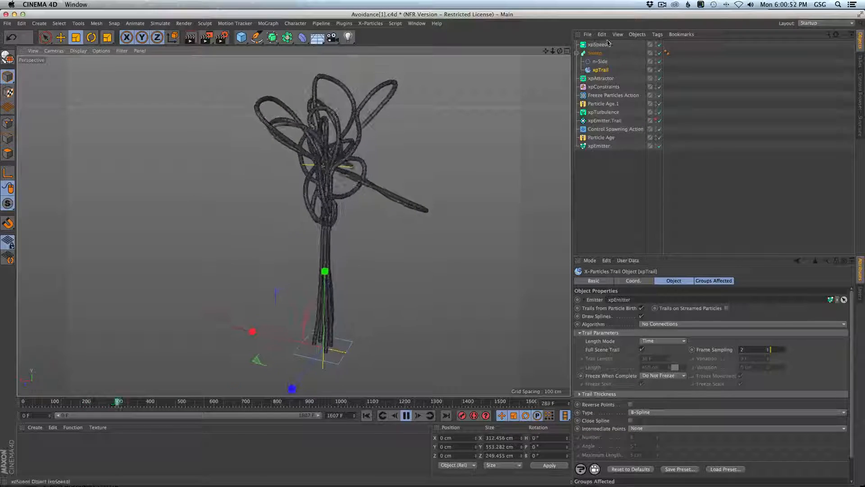
{"action": "left_click", "coordinate": [601, 78]}
{"action": "key", "text": "e"}
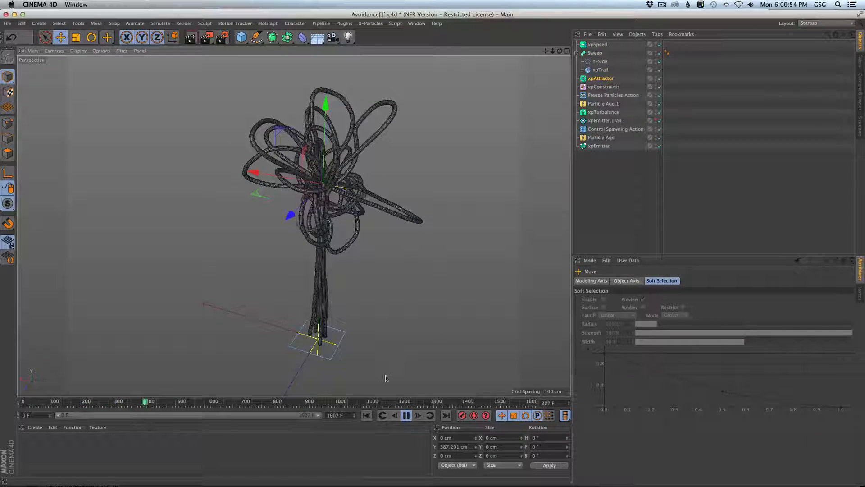
{"action": "left_click_drag", "start_coordinate": [267, 176], "coordinate": [424, 198]}
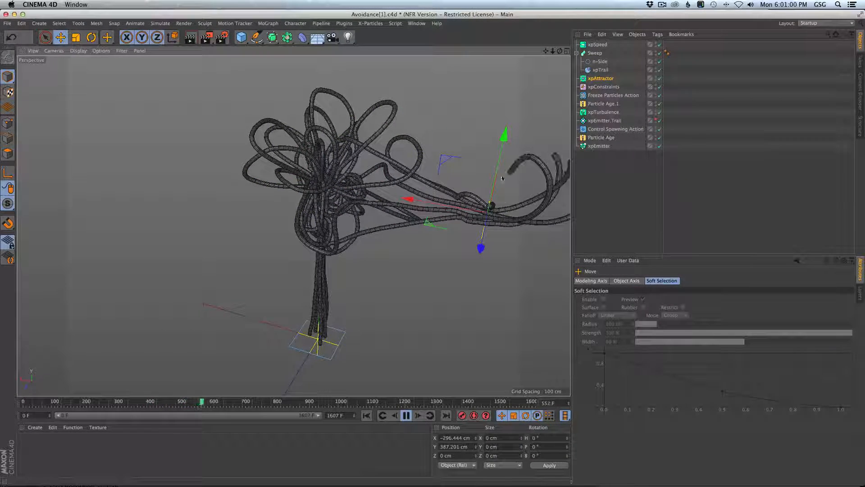
Raise the xpAttractor along its Y axis to about 626 cm during playback
{"action": "middle_click_drag", "start_coordinate": [508, 203], "coordinate": [467, 205], "text": "alt"}
{"action": "left_click_drag", "start_coordinate": [459, 138], "coordinate": [481, 17]}
{"action": "middle_click_drag", "start_coordinate": [468, 109], "coordinate": [462, 157], "text": "alt"}
{"action": "middle_click_drag", "start_coordinate": [294, 226], "coordinate": [291, 262], "text": "alt"}
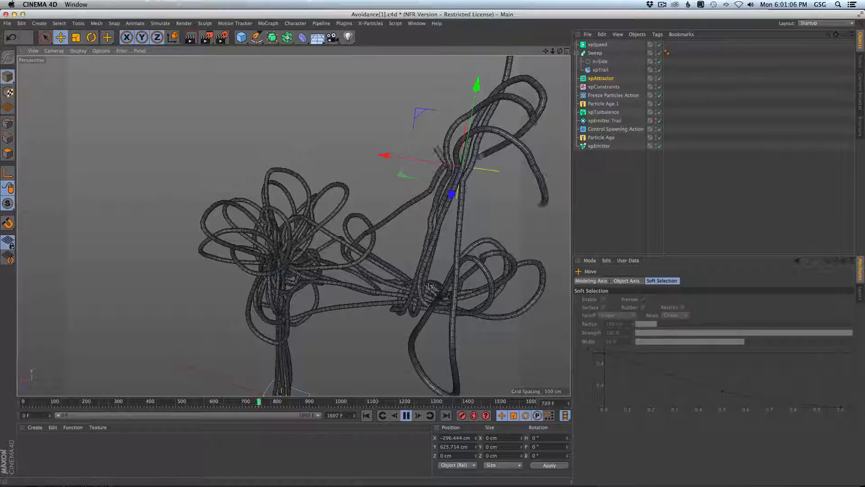
Move the xpAttractor in the XY plane to about X 284 cm, Y 687 cm, and down to about X 361 cm, Y 199 cm
{"action": "left_click_drag", "start_coordinate": [422, 291], "coordinate": [386, 273], "text": "alt"}
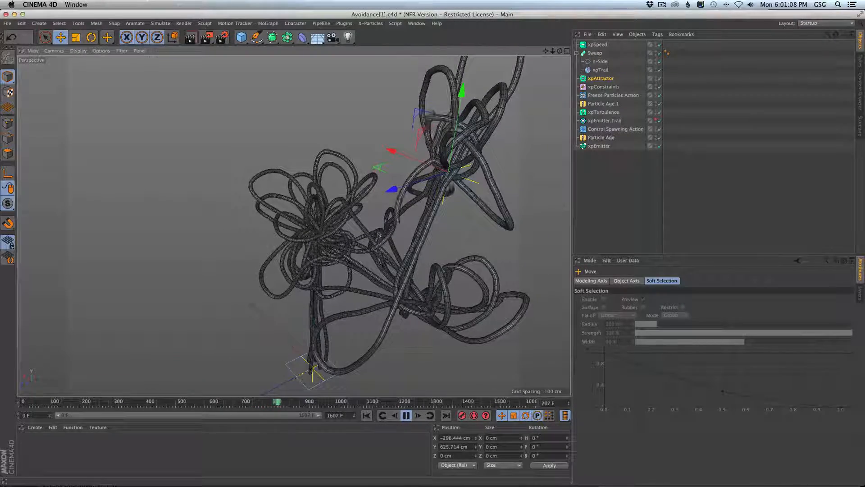
{"action": "left_click_drag", "start_coordinate": [479, 130], "coordinate": [514, 125], "text": "alt"}
{"action": "right_click_drag", "start_coordinate": [514, 125], "coordinate": [467, 130], "text": "alt"}
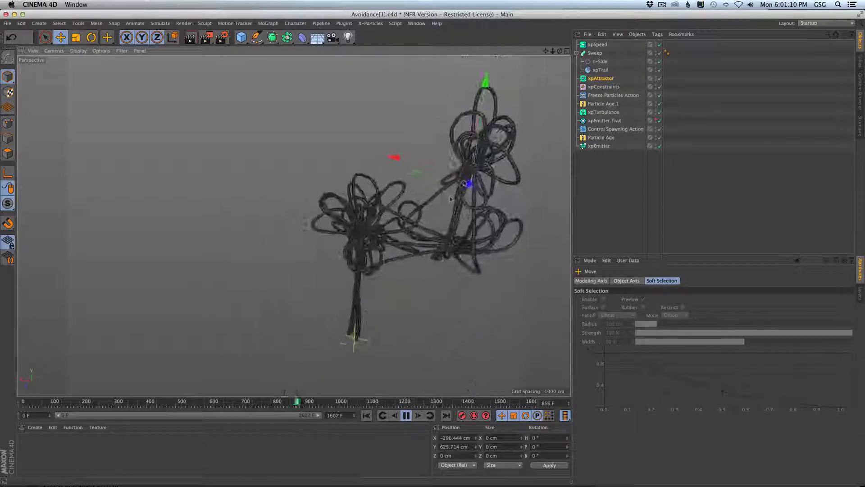
{"action": "middle_click_drag", "start_coordinate": [466, 130], "coordinate": [433, 173], "text": "alt"}
{"action": "left_click_drag", "start_coordinate": [433, 173], "coordinate": [419, 165], "text": "alt"}
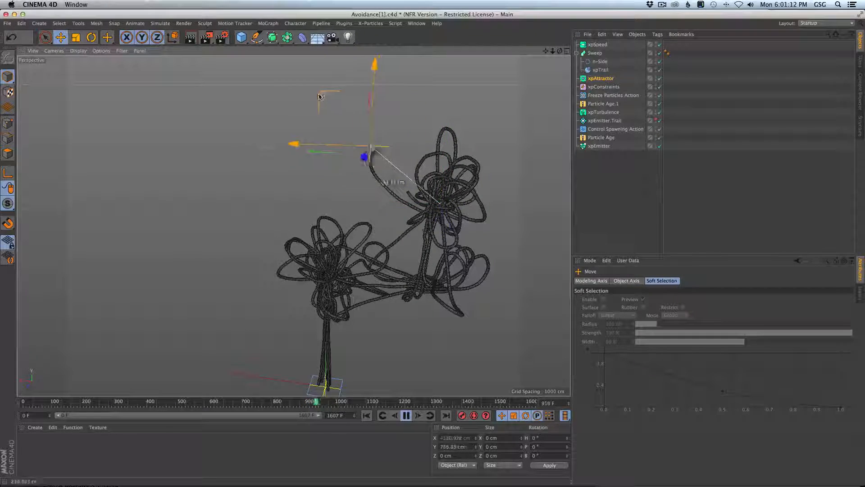
{"action": "left_click_drag", "start_coordinate": [319, 96], "coordinate": [187, 126]}
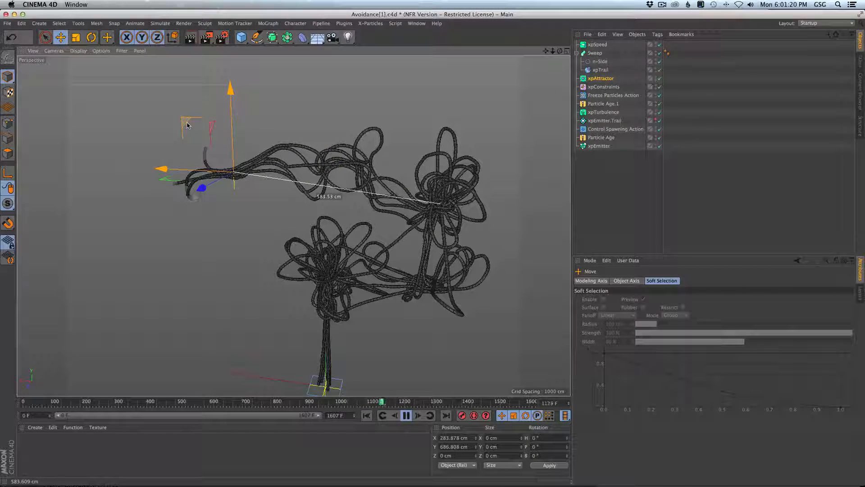
{"action": "left_click_drag", "start_coordinate": [188, 125], "coordinate": [171, 273]}
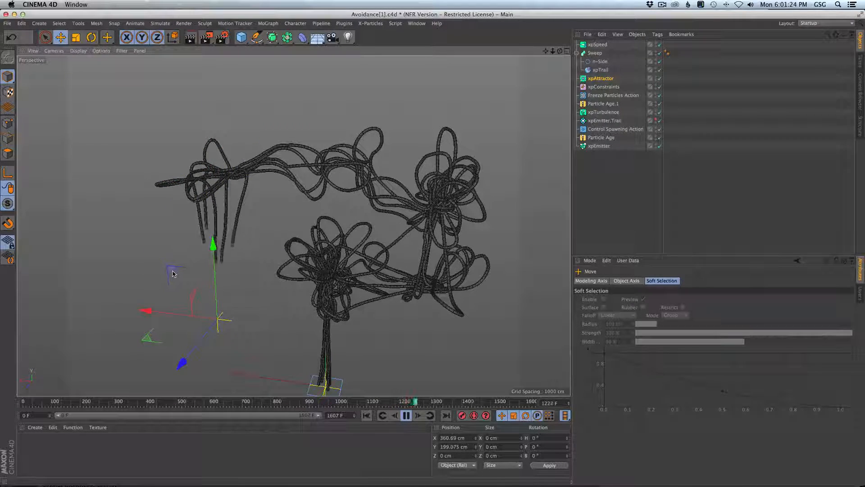
Pause the simulation at frame 1295 and examine the whole grown tube structure
{"action": "left_click_drag", "start_coordinate": [223, 236], "coordinate": [241, 219], "text": "alt"}
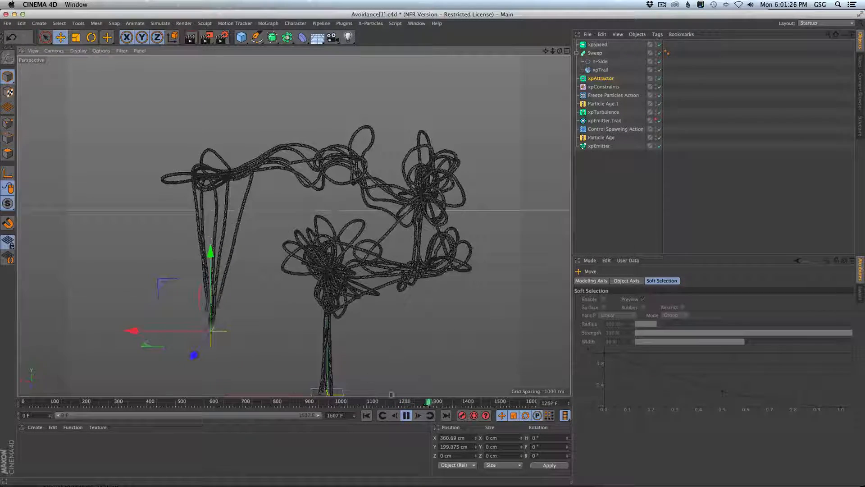
{"action": "left_click", "coordinate": [407, 415]}
{"action": "left_click_drag", "start_coordinate": [233, 341], "coordinate": [263, 342], "text": "alt"}
{"action": "middle_click_drag", "start_coordinate": [262, 342], "coordinate": [294, 271], "text": "alt"}
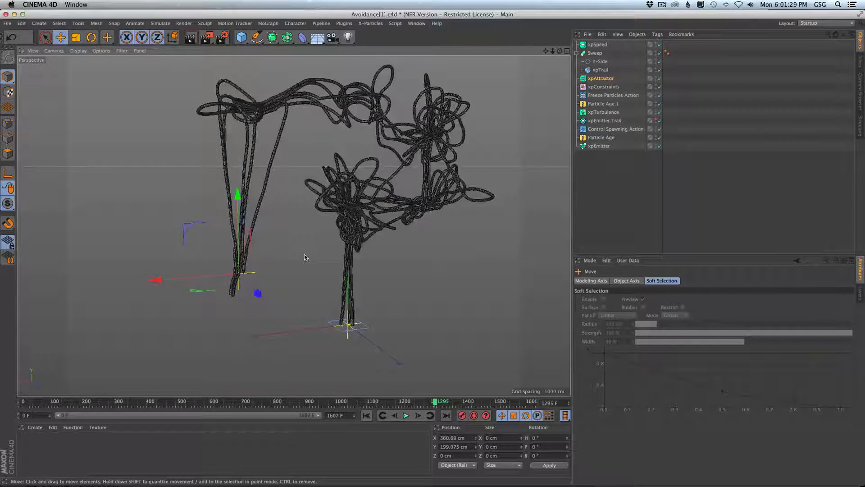
Show the xpAttractor's object settings and rewind the animation to the first frame
{"action": "left_click", "coordinate": [606, 80]}
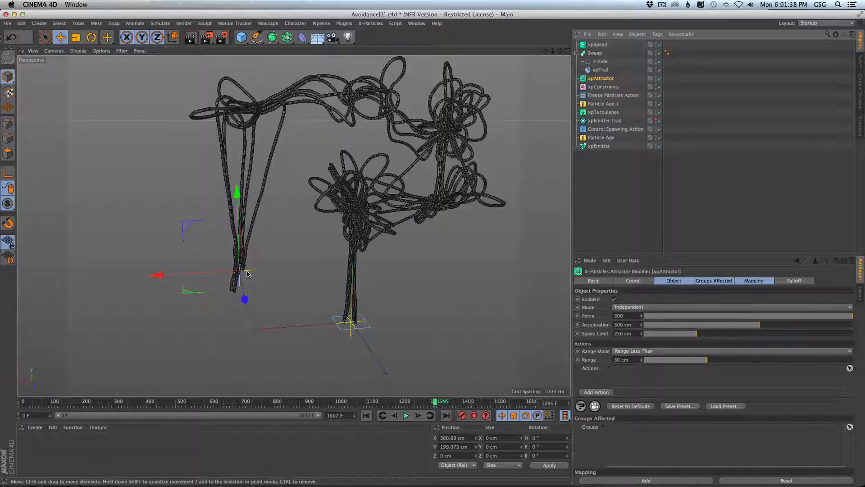
{"action": "left_click", "coordinate": [367, 415]}
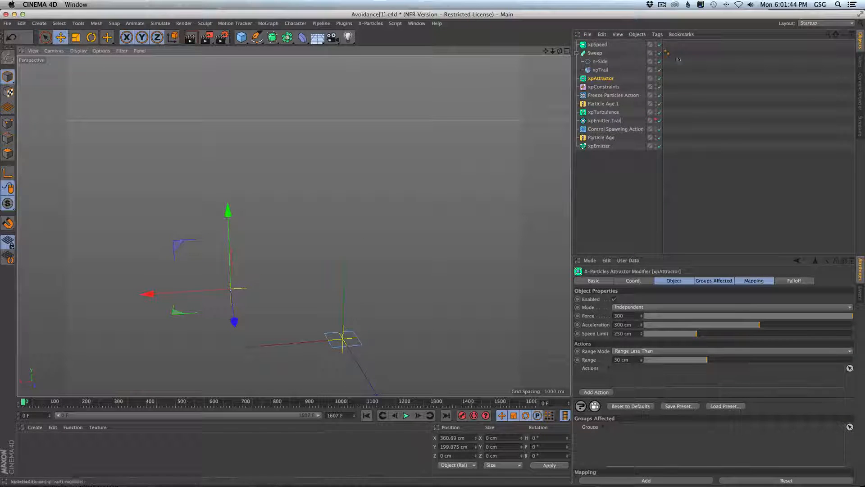
Disable the xpAttractor and save the scene as a new version named Avoidance[2].c4d
{"action": "left_click", "coordinate": [605, 82]}
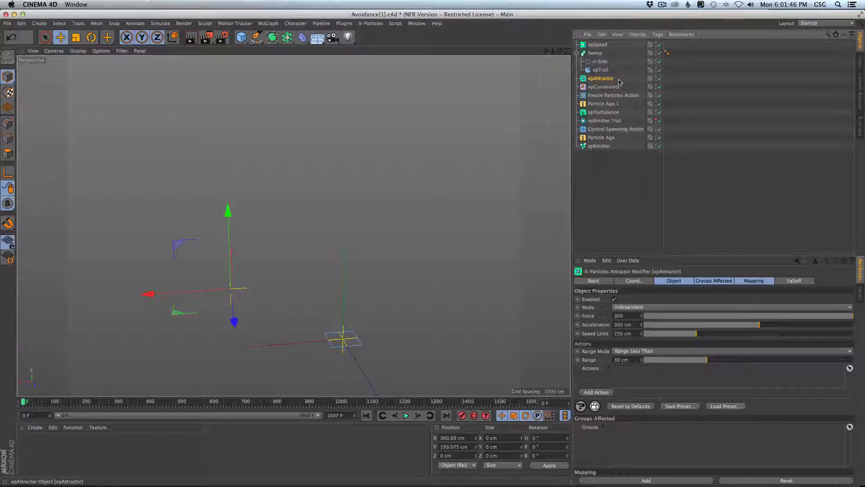
{"action": "left_click", "coordinate": [659, 79]}
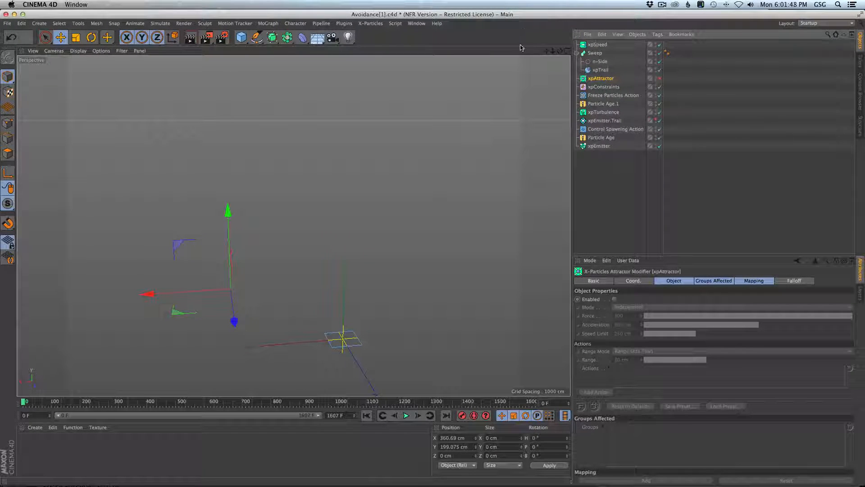
{"action": "key", "text": "super+s"}
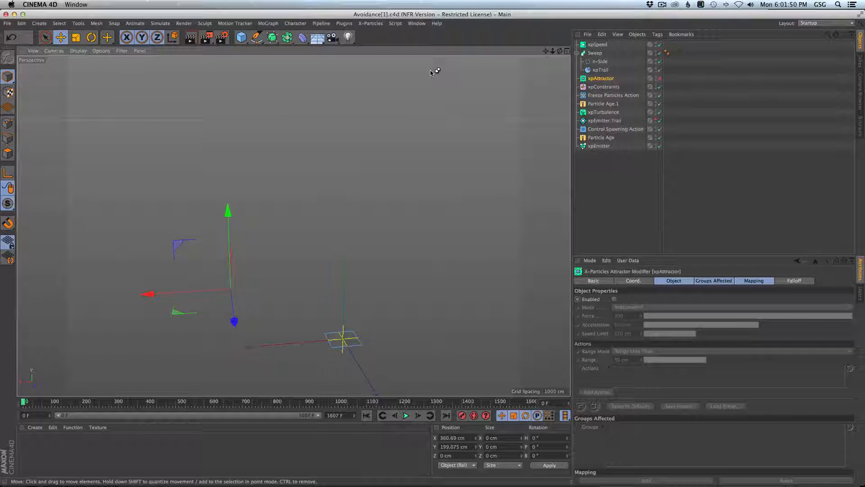
{"action": "key", "text": "super+shift+s"}
{"action": "left_click", "coordinate": [410, 79]}
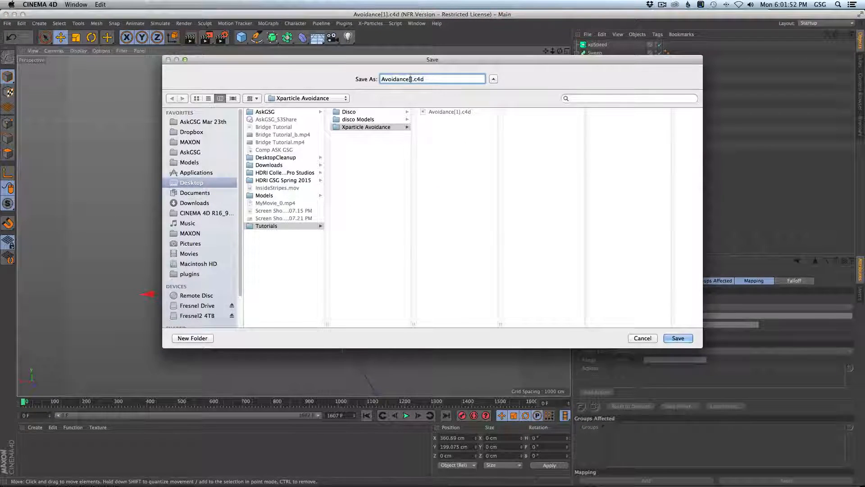
{"action": "type", "text": "2"}
{"action": "key", "text": "Return"}
Play the simulation with the attractor disabled and stop at frame 69
{"action": "right_click_drag", "start_coordinate": [329, 321], "coordinate": [444, 265], "text": "alt"}
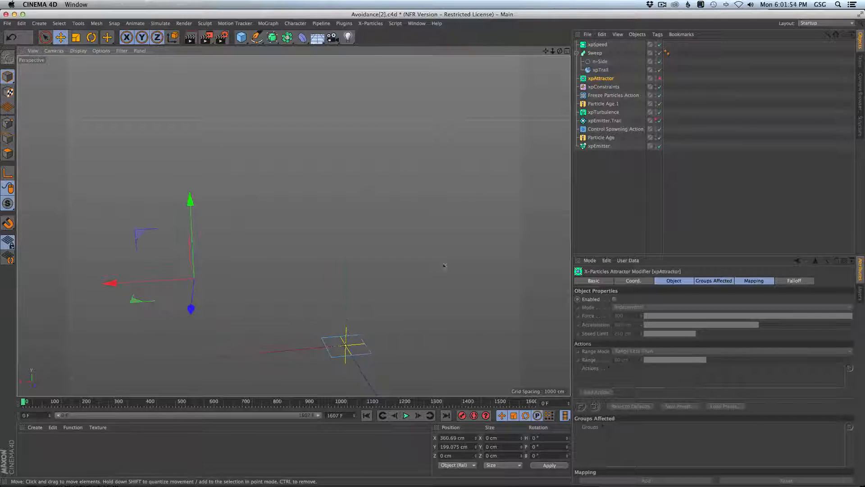
{"action": "left_click", "coordinate": [406, 415]}
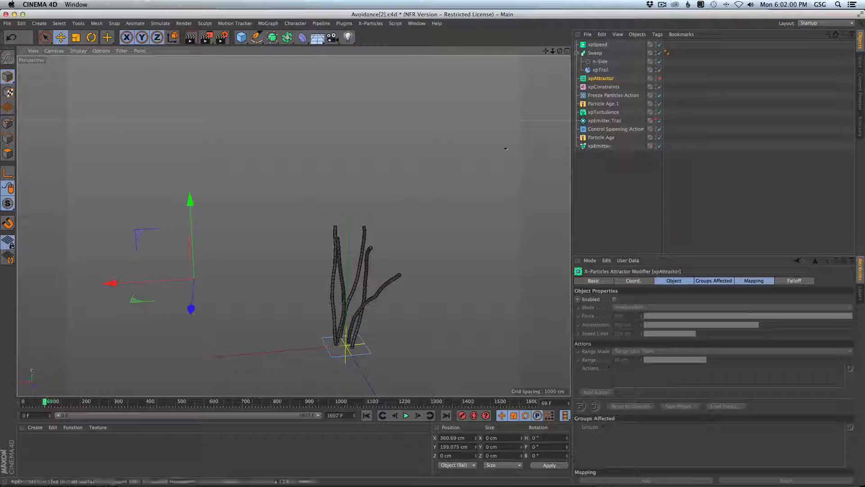
Add a sphere, enlarge it to a radius of about 165 cm and raise it to about Y 322 cm above the emitter
{"action": "left_click_drag", "start_coordinate": [357, 131], "coordinate": [415, 80], "text": "alt"}
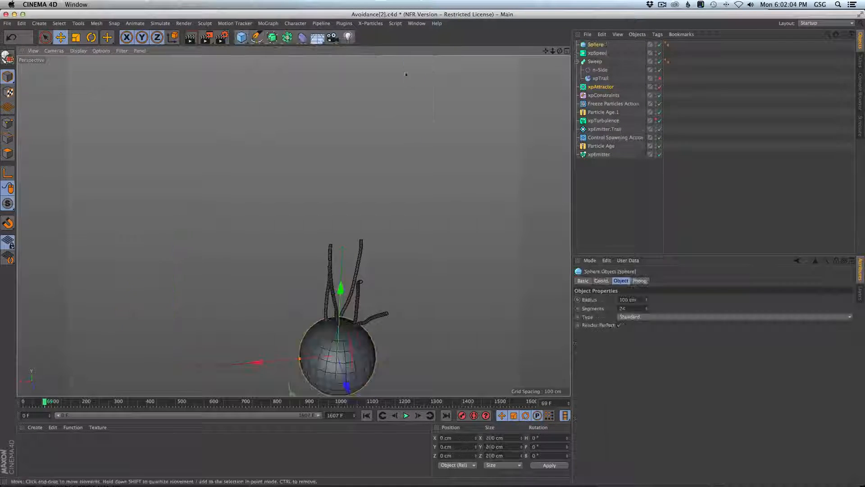
{"action": "left_click_drag", "start_coordinate": [342, 290], "coordinate": [348, 122]}
{"action": "left_click_drag", "start_coordinate": [350, 177], "coordinate": [384, 158], "text": "alt"}
{"action": "left_click_drag", "start_coordinate": [291, 205], "coordinate": [264, 215]}
{"action": "left_click_drag", "start_coordinate": [332, 123], "coordinate": [332, 187]}
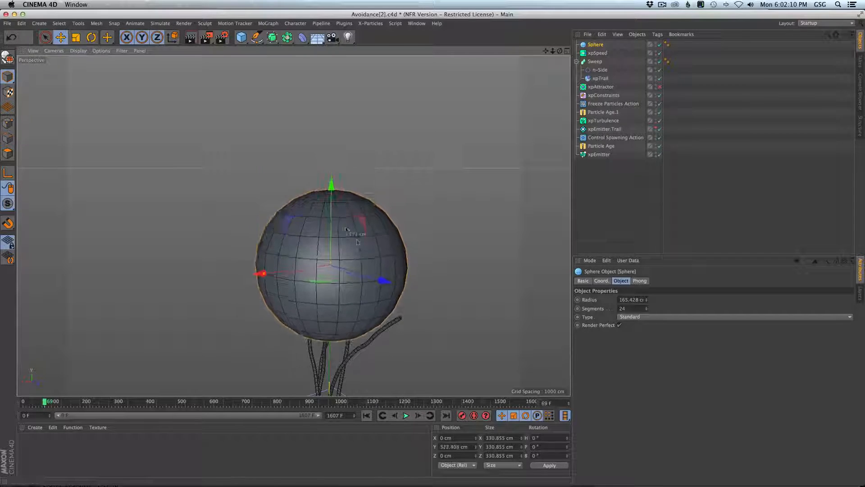
{"action": "middle_click_drag", "start_coordinate": [366, 257], "coordinate": [368, 209], "text": "alt"}
{"action": "left_click_drag", "start_coordinate": [368, 209], "coordinate": [368, 202], "text": "alt"}
Add an xpCollider tag to the sphere
{"action": "right_click", "coordinate": [596, 47]}
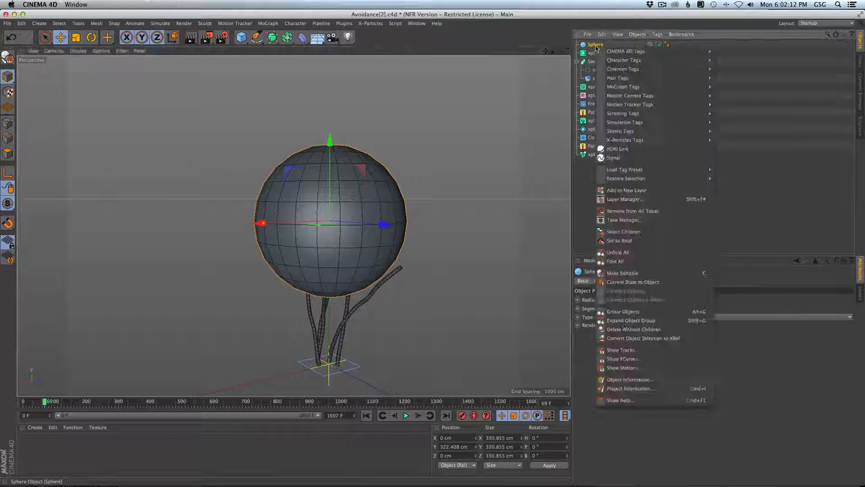
{"action": "mouse_move", "coordinate": [629, 141]}
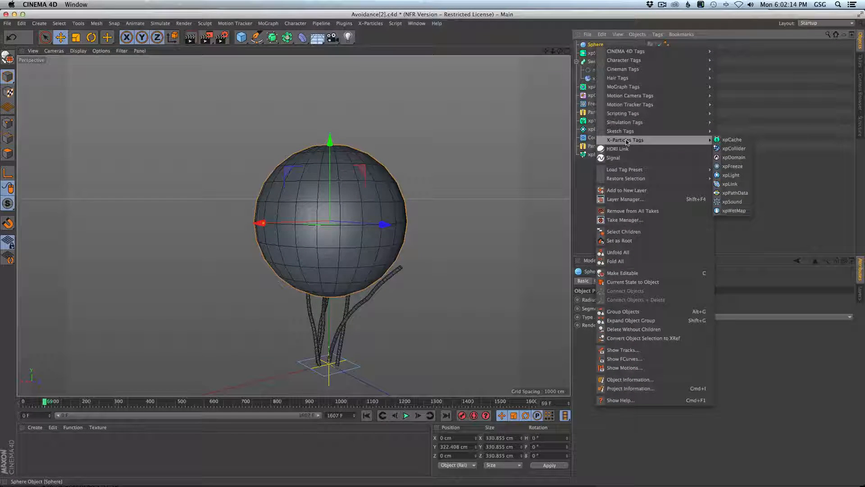
{"action": "left_click", "coordinate": [726, 150]}
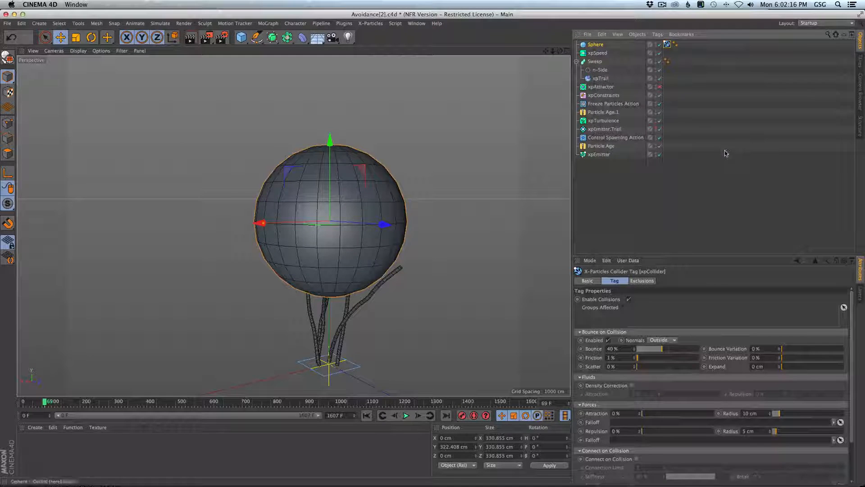
Replay the simulation from the first frame to frame 48 and examine how the trails meet the underside of the sphere
{"action": "left_click_drag", "start_coordinate": [349, 265], "coordinate": [371, 270], "text": "alt"}
{"action": "scroll", "coordinate": [371, 255], "scroll_direction": "up", "scroll_amount": 2}
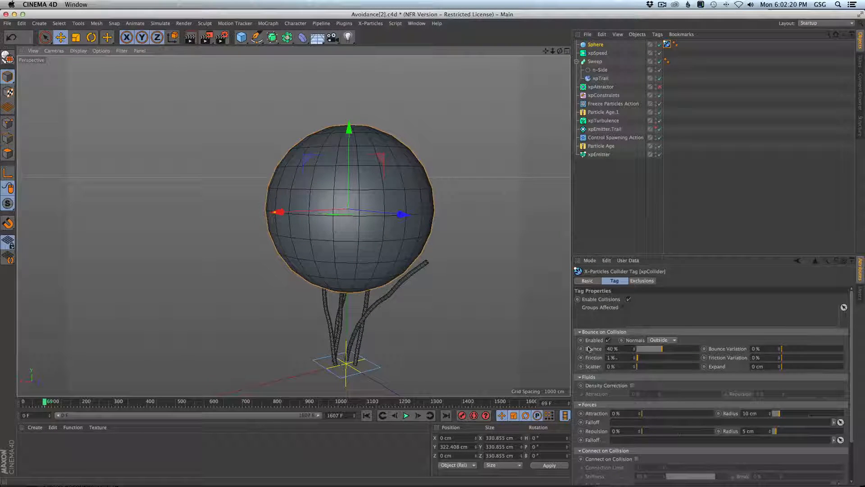
{"action": "left_click", "coordinate": [366, 415]}
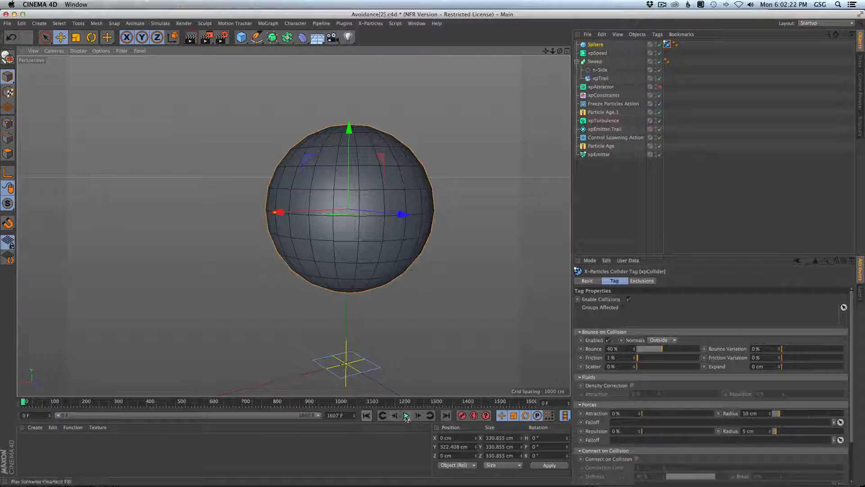
{"action": "left_click", "coordinate": [405, 415]}
{"action": "left_click", "coordinate": [406, 416]}
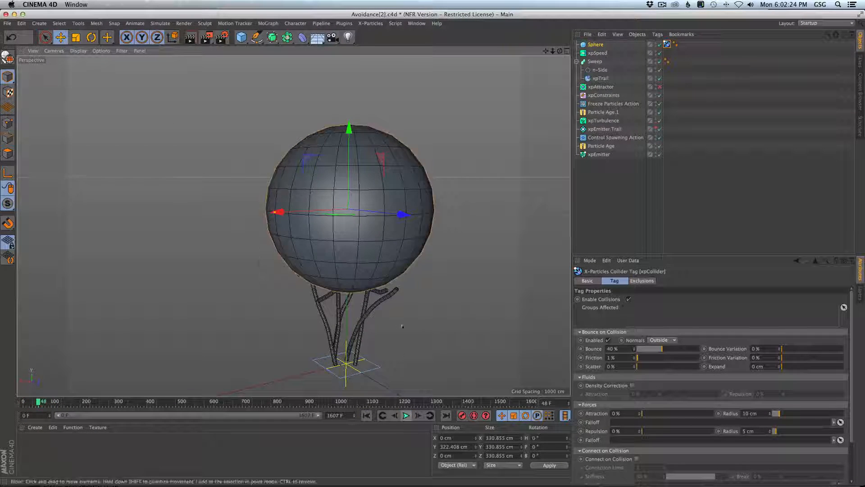
{"action": "mouse_move", "coordinate": [402, 325]}
{"action": "left_mouse_down", "text": "alt"}
{"action": "mouse_move", "coordinate": [406, 263]}
{"action": "mouse_move", "coordinate": [409, 314]}
{"action": "left_mouse_up", "text": "alt"}
Set the xpCollider tag's Bounce to 0 % and its Attraction force to 25 %
{"action": "left_click_drag", "start_coordinate": [658, 350], "coordinate": [461, 365]}
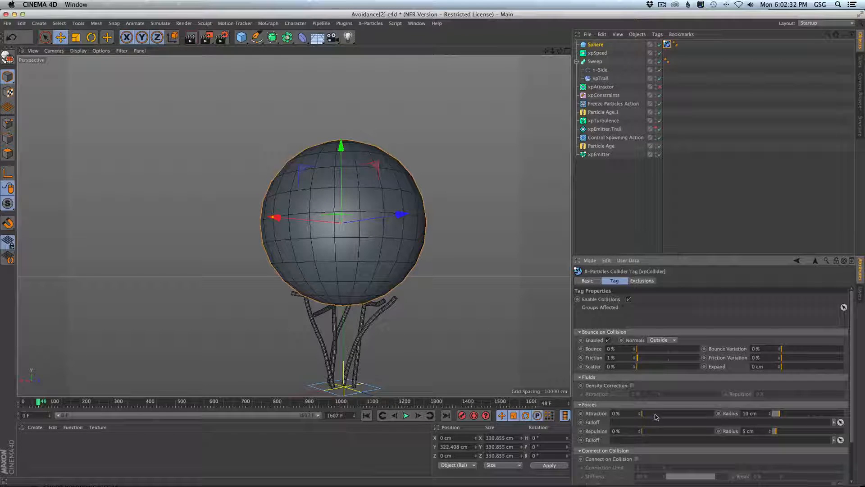
{"action": "mouse_move", "coordinate": [343, 212]}
{"action": "left_mouse_down", "text": "alt"}
{"action": "mouse_move", "coordinate": [345, 202]}
{"action": "mouse_move", "coordinate": [347, 213]}
{"action": "left_mouse_up", "text": "alt"}
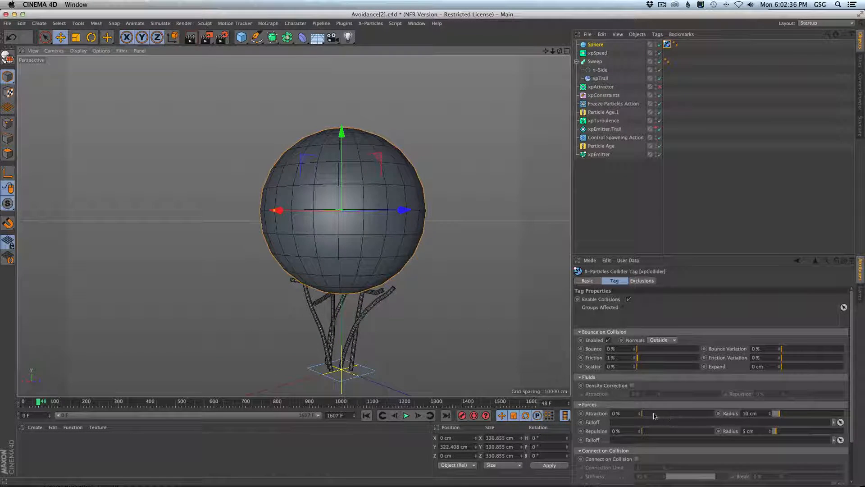
{"action": "left_click_drag", "start_coordinate": [647, 416], "coordinate": [654, 417]}
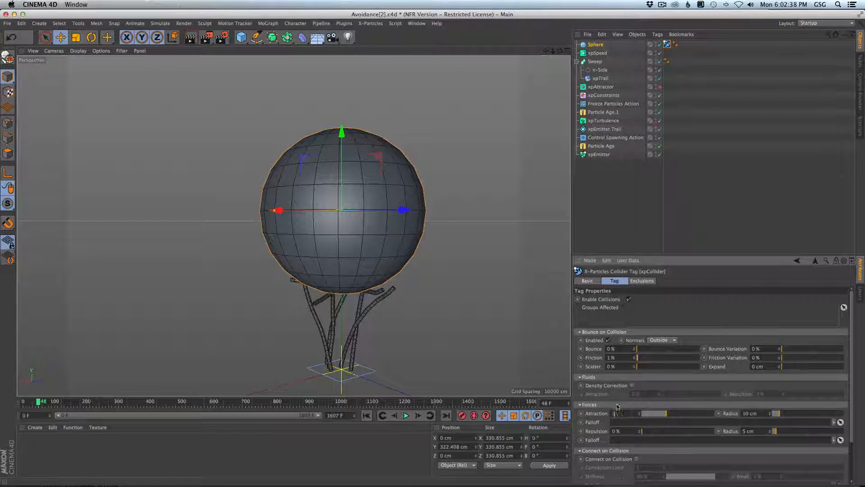
Replay the simulation from the first frame to frame 107 and examine the trails around the sphere
{"action": "left_click", "coordinate": [369, 415]}
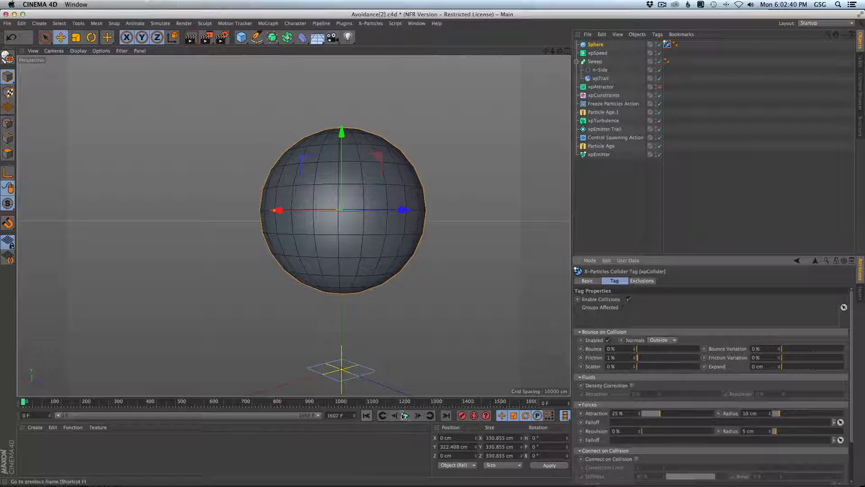
{"action": "left_click", "coordinate": [406, 416]}
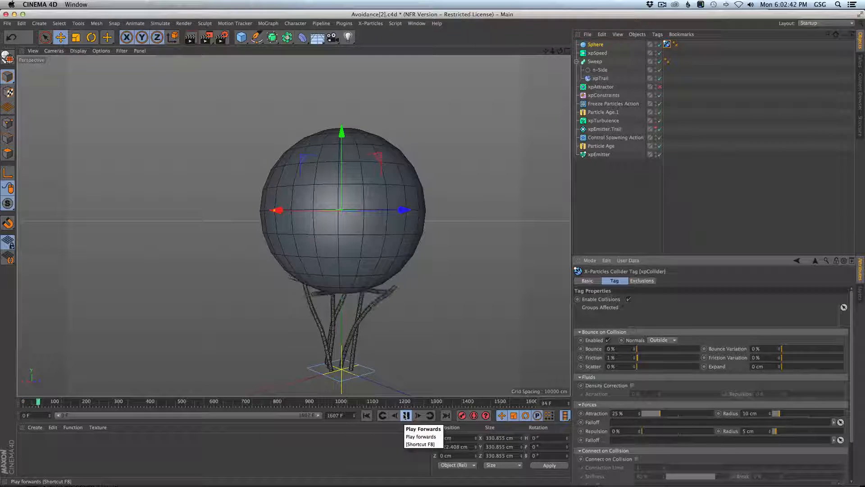
{"action": "left_click", "coordinate": [404, 415]}
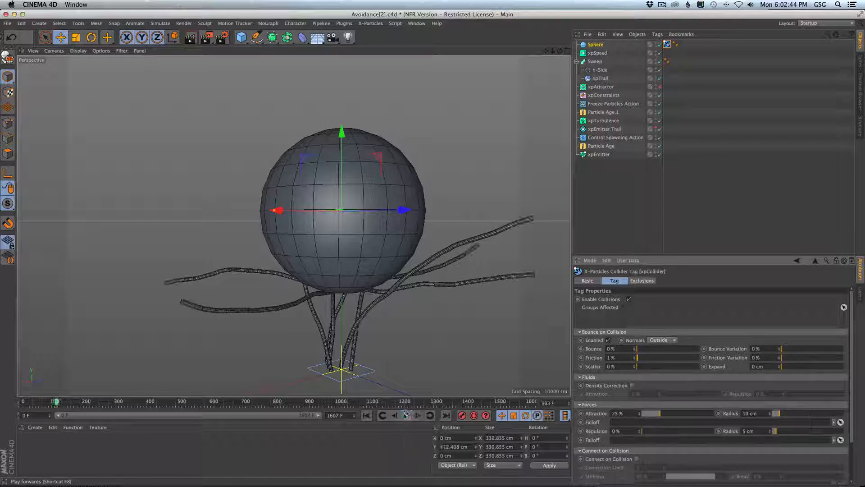
{"action": "mouse_move", "coordinate": [422, 275]}
{"action": "left_mouse_down", "text": "alt"}
{"action": "mouse_move", "coordinate": [447, 256]}
{"action": "mouse_move", "coordinate": [415, 283]}
{"action": "left_mouse_up", "text": "alt"}
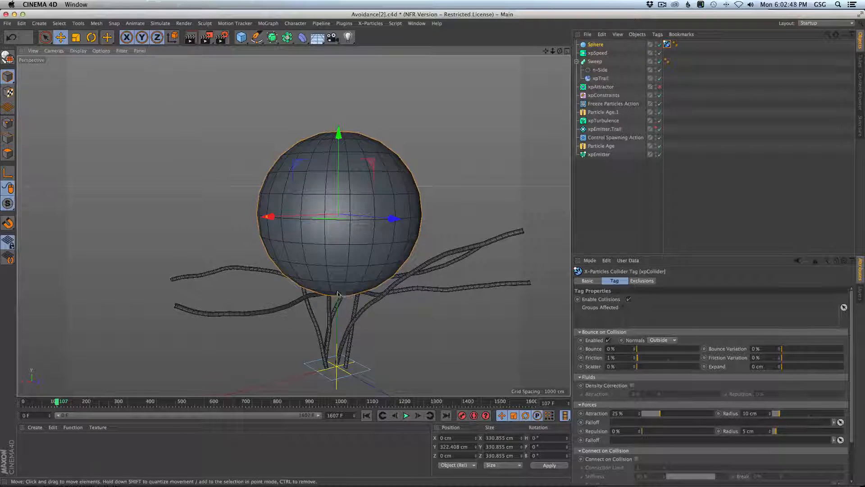
{"action": "mouse_move", "coordinate": [336, 292]}
{"action": "left_mouse_down", "text": "alt"}
{"action": "mouse_move", "coordinate": [332, 282]}
{"action": "mouse_move", "coordinate": [340, 291]}
{"action": "left_mouse_up", "text": "alt"}
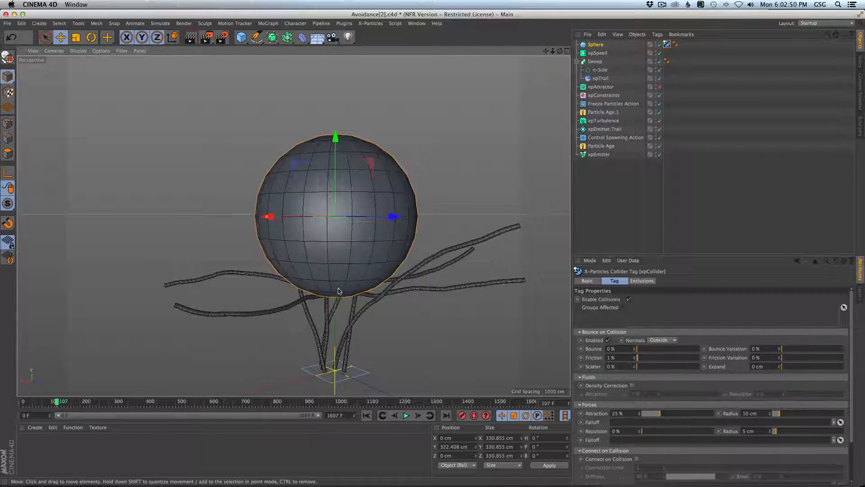
Set the collider's Repulsion to 1 % and replay the simulation from the start to frame 102, examining the trails around the sphere
{"action": "left_click", "coordinate": [640, 430]}
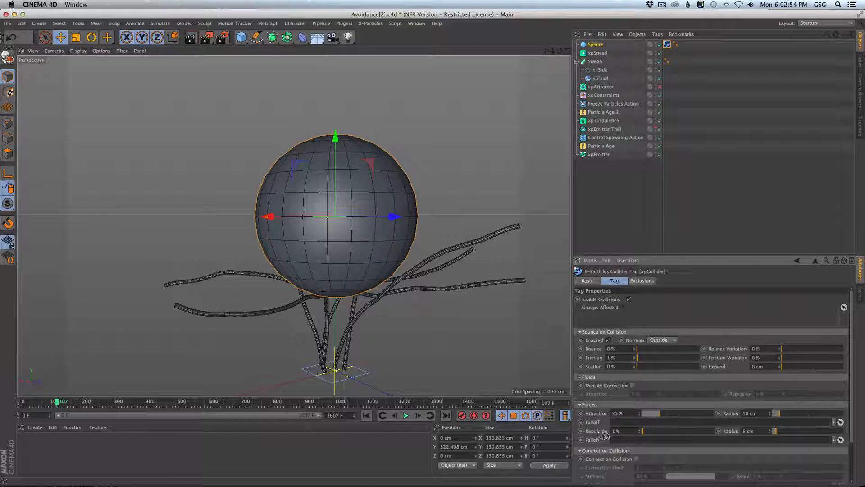
{"action": "left_click", "coordinate": [366, 416]}
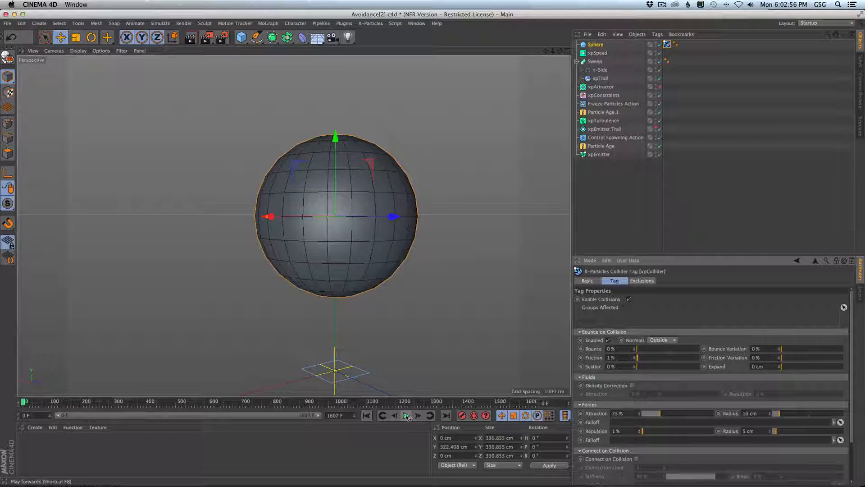
{"action": "left_click", "coordinate": [406, 415]}
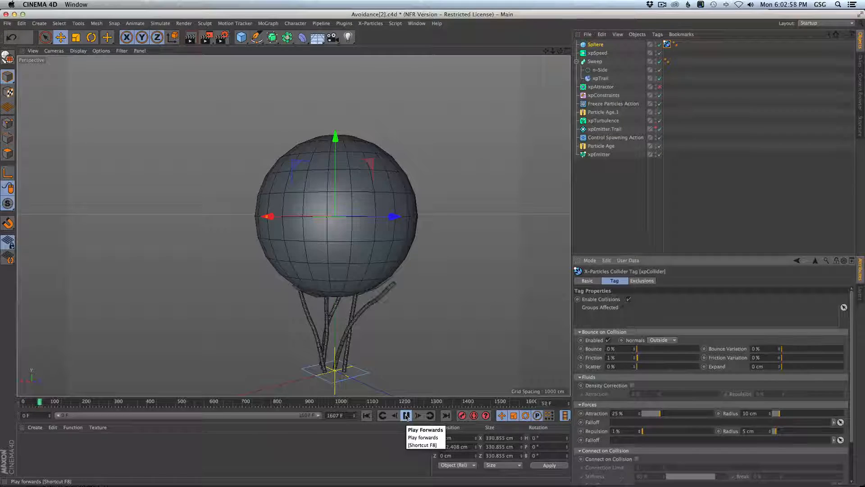
{"action": "left_click", "coordinate": [406, 415]}
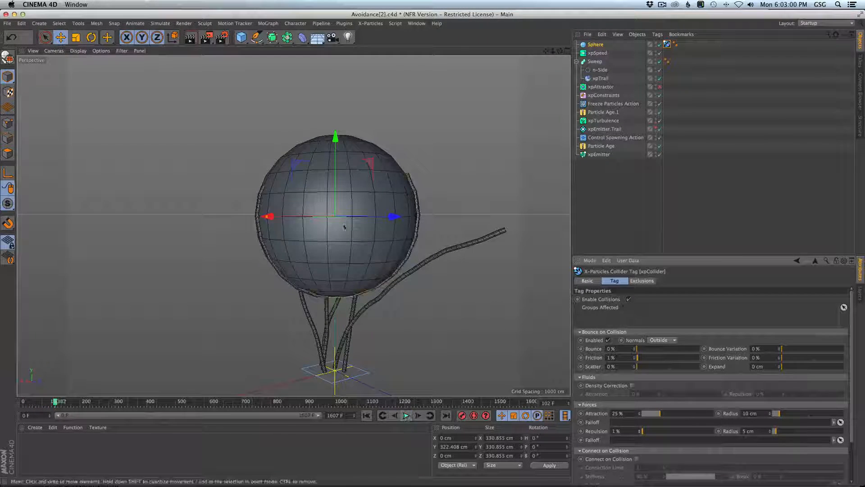
{"action": "left_click_drag", "start_coordinate": [343, 225], "coordinate": [442, 245], "text": "alt"}
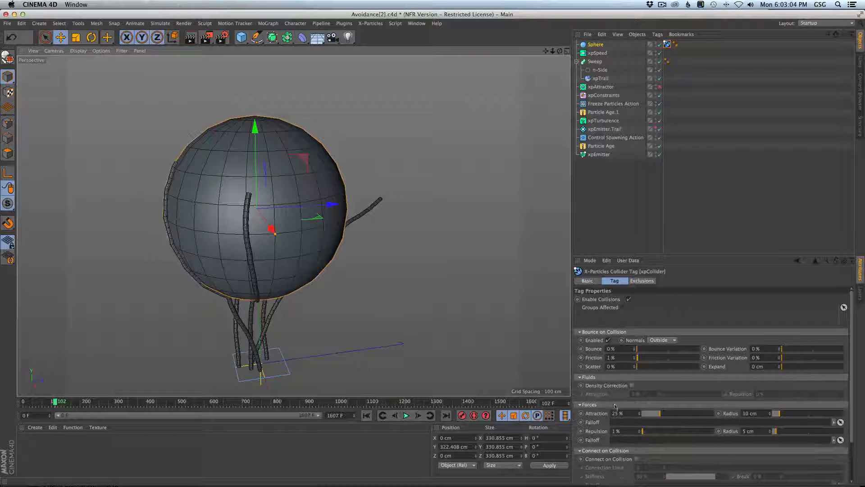
Try the simulation from the first frame with the collider's Repulsion at 0 %, and set Repulsion back to 1 %
{"action": "left_click_drag", "start_coordinate": [645, 433], "coordinate": [640, 433]}
{"action": "left_click", "coordinate": [367, 415]}
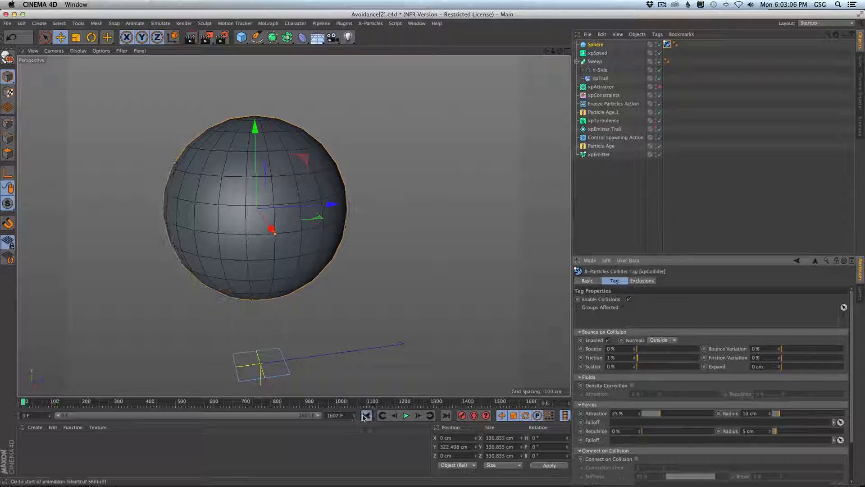
{"action": "left_click", "coordinate": [406, 415]}
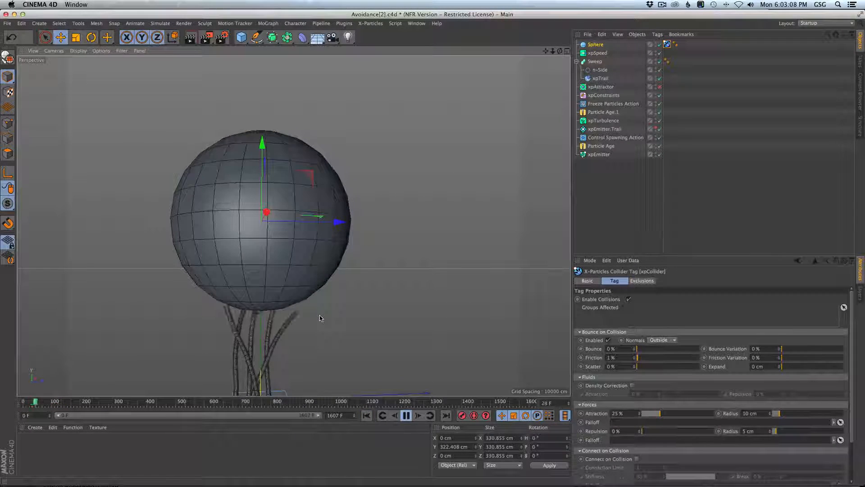
{"action": "left_click", "coordinate": [640, 431]}
Replay the simulation from the first frame to frame 302 and examine up close how the trails run over the top of the sphere
{"action": "left_click", "coordinate": [366, 416]}
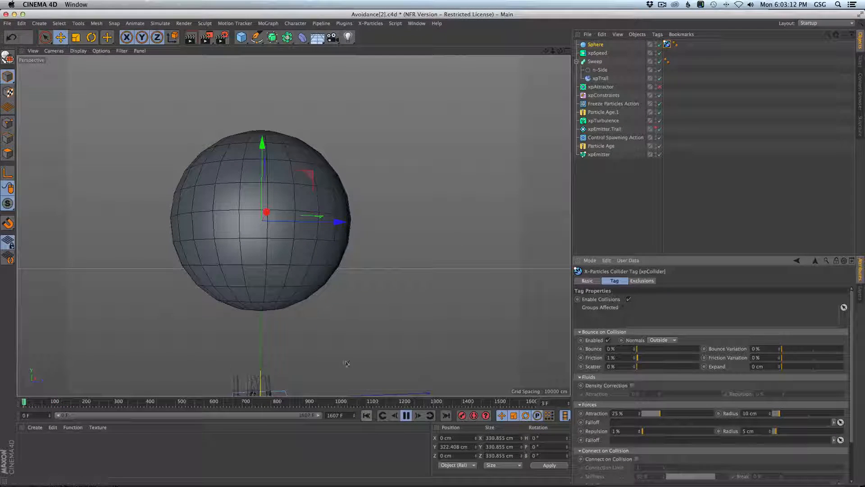
{"action": "left_click_drag", "start_coordinate": [315, 269], "coordinate": [401, 315], "text": "alt"}
{"action": "left_click", "coordinate": [414, 416]}
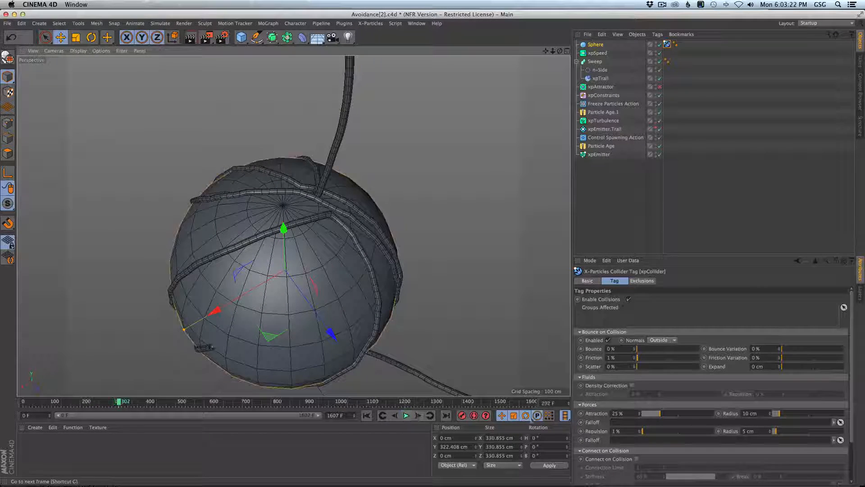
{"action": "middle_click_drag", "start_coordinate": [335, 207], "coordinate": [333, 231], "text": "alt"}
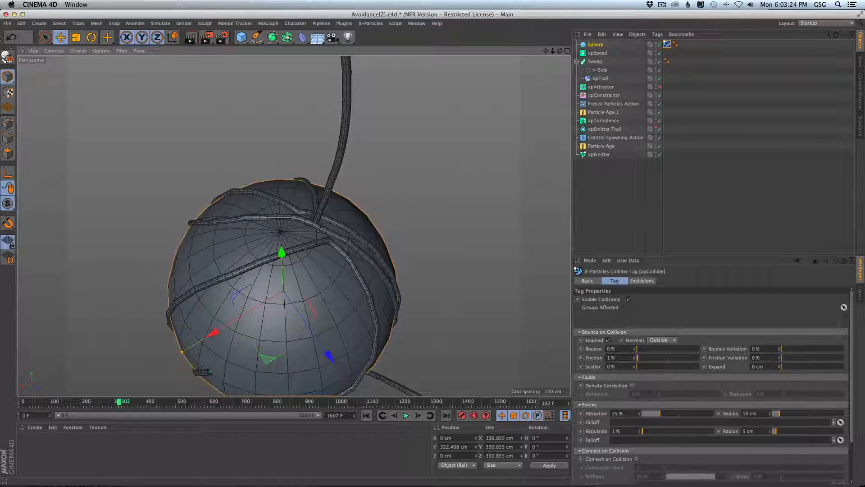
{"action": "left_click_drag", "start_coordinate": [315, 217], "coordinate": [336, 247], "text": "alt"}
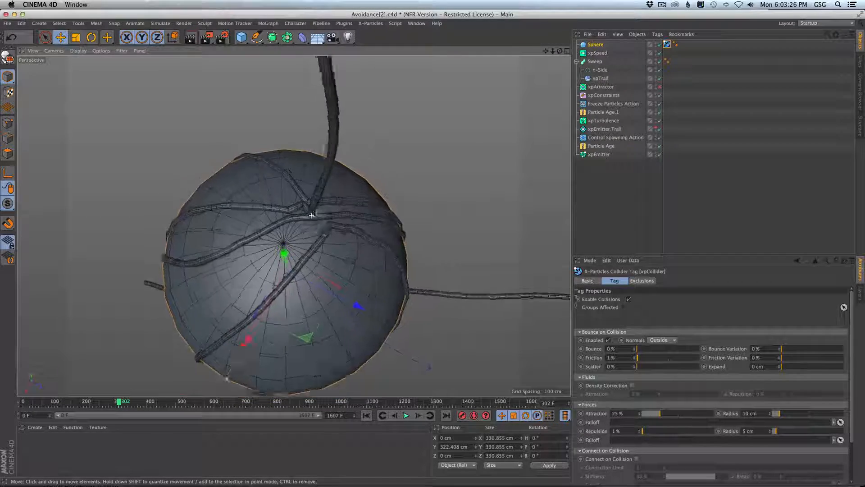
{"action": "right_click_drag", "start_coordinate": [311, 215], "coordinate": [334, 211], "text": "alt"}
{"action": "left_click_drag", "start_coordinate": [334, 211], "coordinate": [240, 242], "text": "alt"}
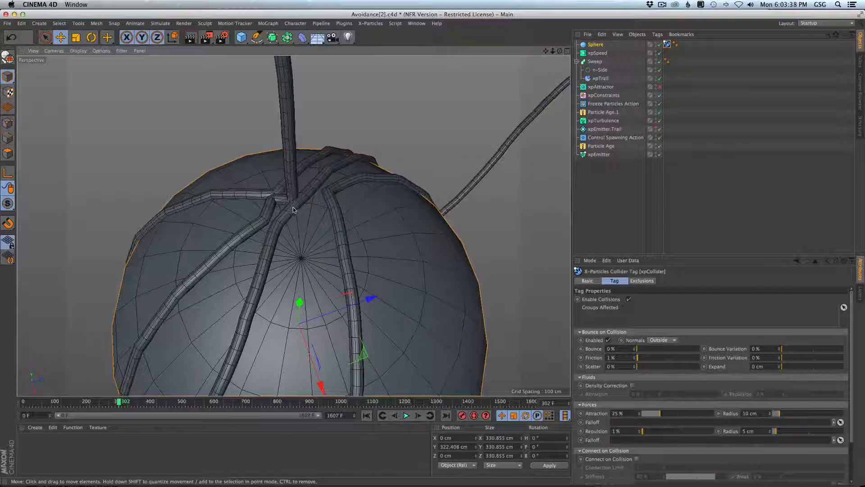
{"action": "left_click_drag", "start_coordinate": [294, 209], "coordinate": [289, 177], "text": "alt"}
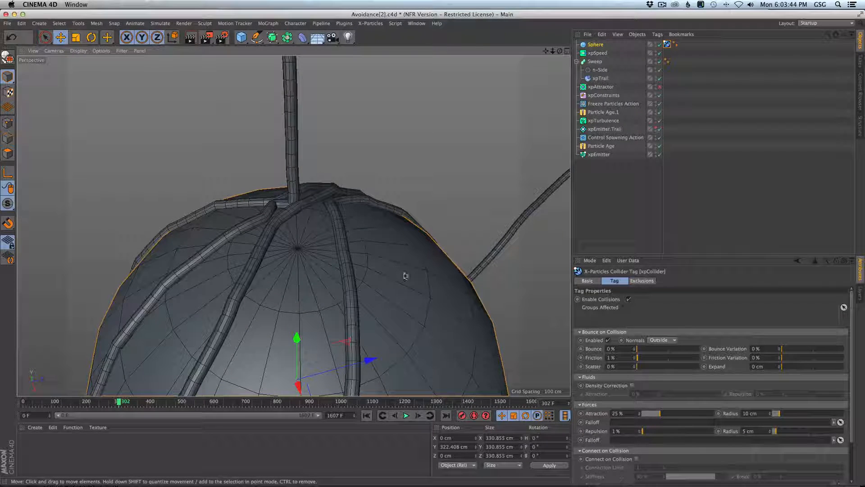
Set the collider's Attraction Radius to 25 cm and replay the simulation from the first frame to frame 182
{"action": "scroll", "coordinate": [410, 328], "scroll_direction": "down", "scroll_amount": 6}
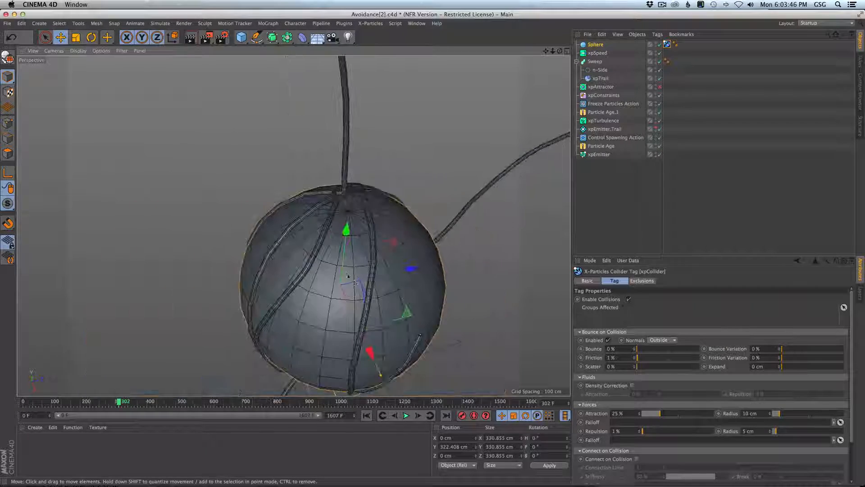
{"action": "mouse_move", "coordinate": [336, 286]}
{"action": "left_mouse_down", "text": "alt"}
{"action": "mouse_move", "coordinate": [328, 292]}
{"action": "mouse_move", "coordinate": [336, 286]}
{"action": "left_mouse_up", "text": "alt"}
{"action": "middle_click_drag", "start_coordinate": [336, 286], "coordinate": [339, 304], "text": "alt"}
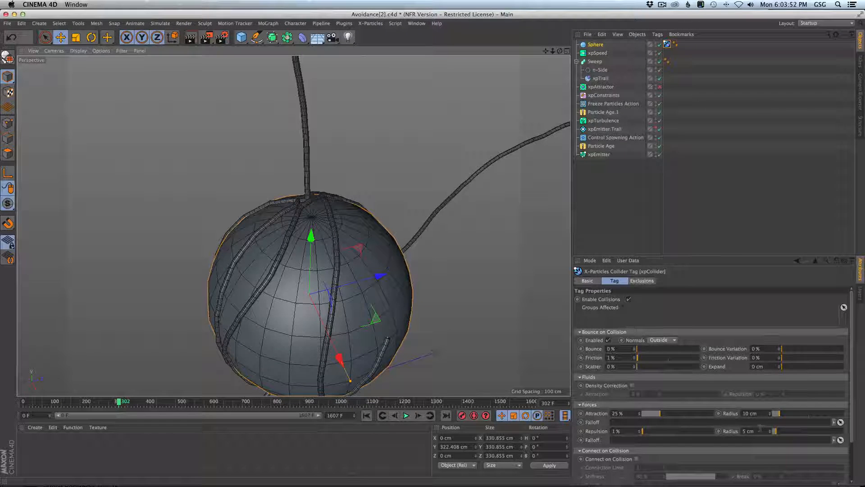
{"action": "double_click", "coordinate": [749, 413]}
{"action": "type", "text": "25"}
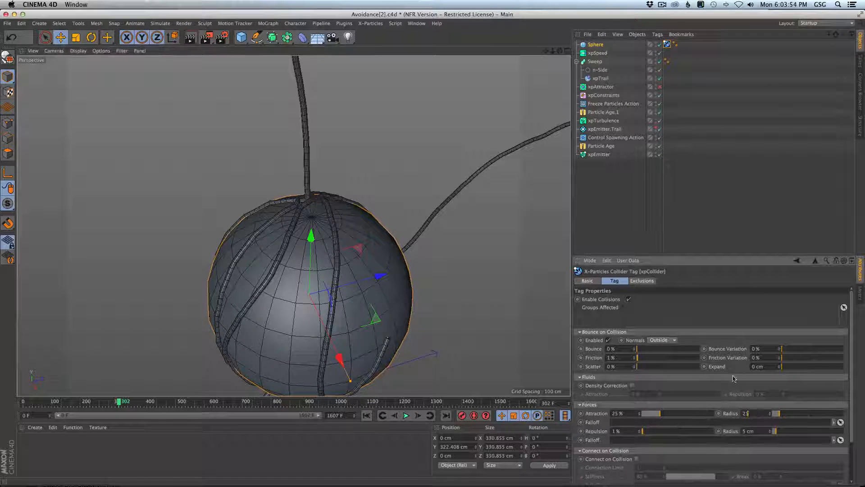
{"action": "left_click", "coordinate": [367, 416]}
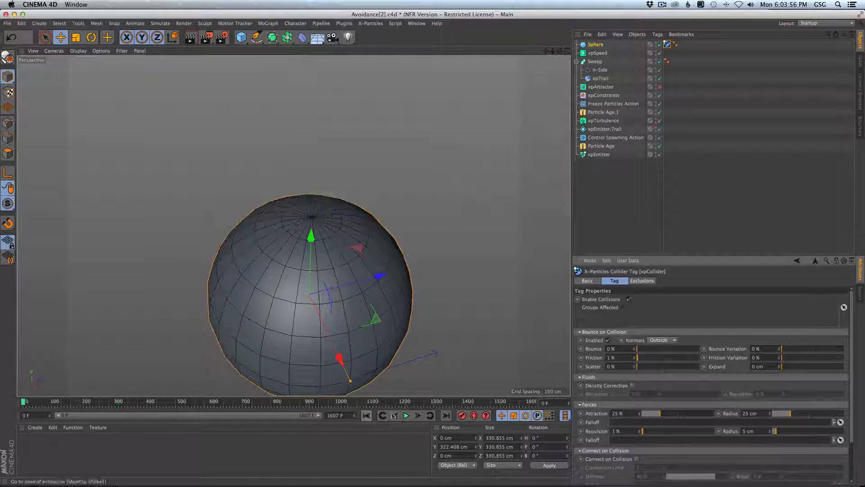
{"action": "left_click", "coordinate": [406, 416]}
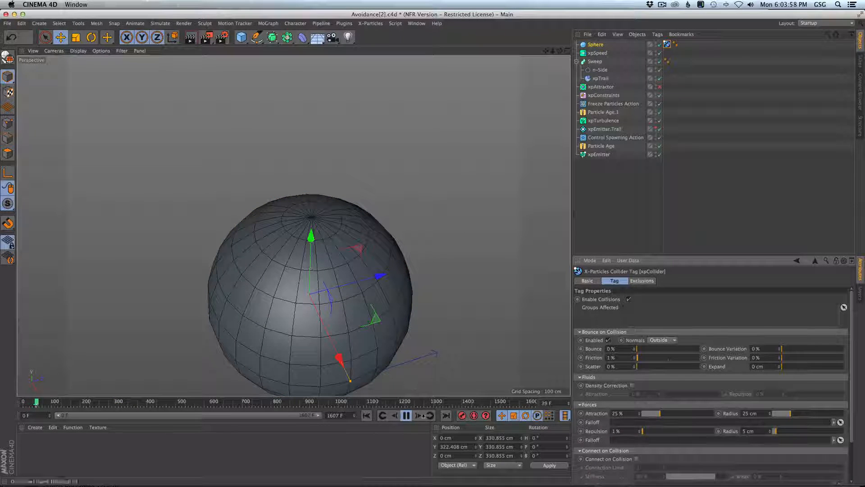
{"action": "left_click", "coordinate": [406, 415]}
Examine up close how the trails bend and meet over the top of the sphere at frame 182
{"action": "scroll", "coordinate": [329, 229], "scroll_direction": "up", "scroll_amount": 5}
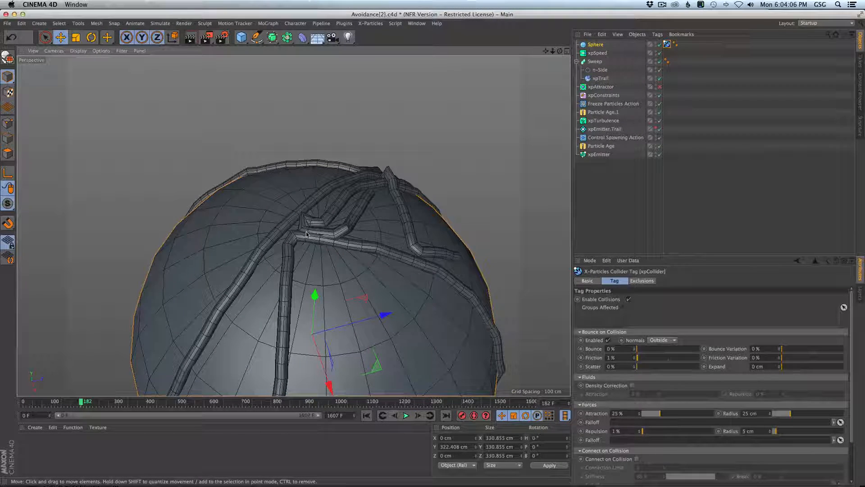
{"action": "left_click_drag", "start_coordinate": [306, 234], "coordinate": [343, 379], "text": "alt"}
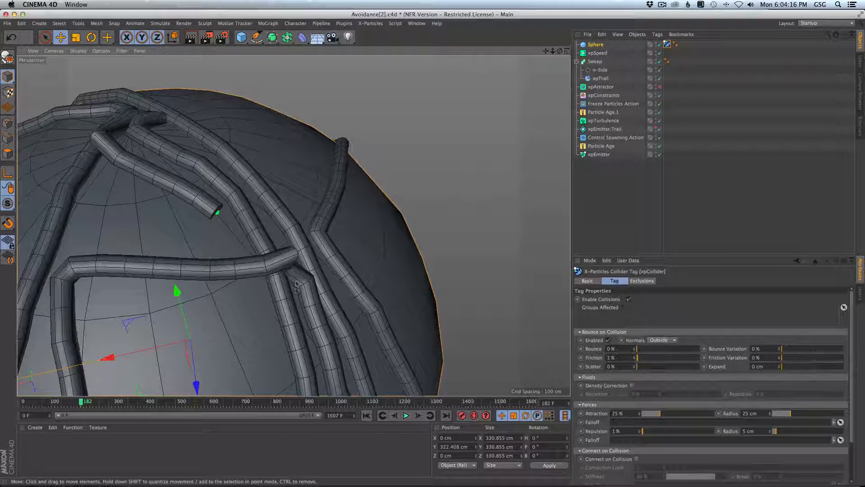
{"action": "left_click_drag", "start_coordinate": [297, 290], "coordinate": [280, 260], "text": "alt"}
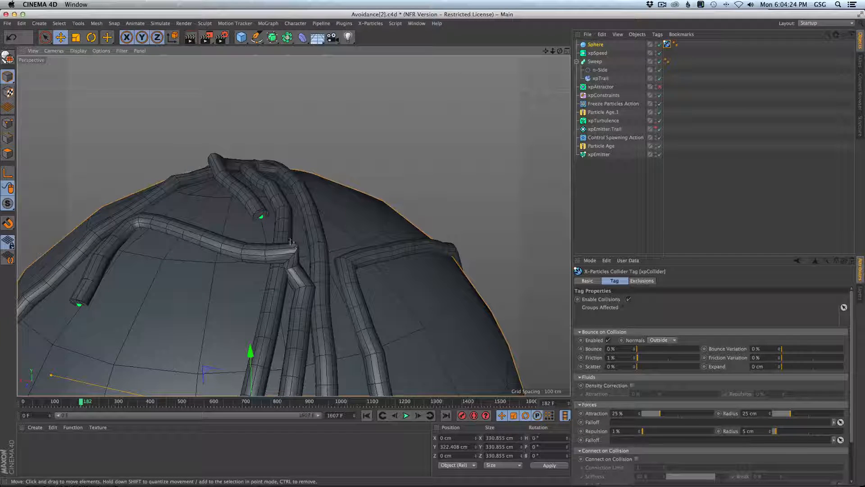
{"action": "left_click", "coordinate": [258, 266]}
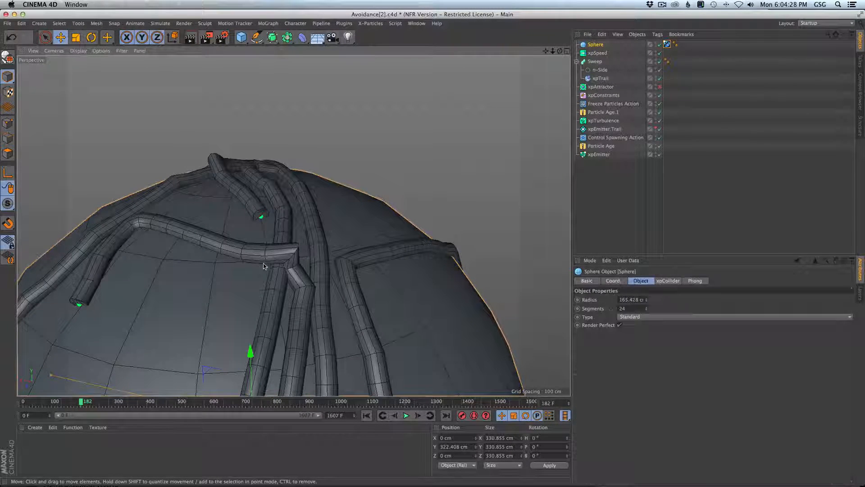
{"action": "right_click_drag", "start_coordinate": [258, 266], "coordinate": [234, 218], "text": "alt"}
{"action": "left_click_drag", "start_coordinate": [235, 217], "coordinate": [247, 235], "text": "alt"}
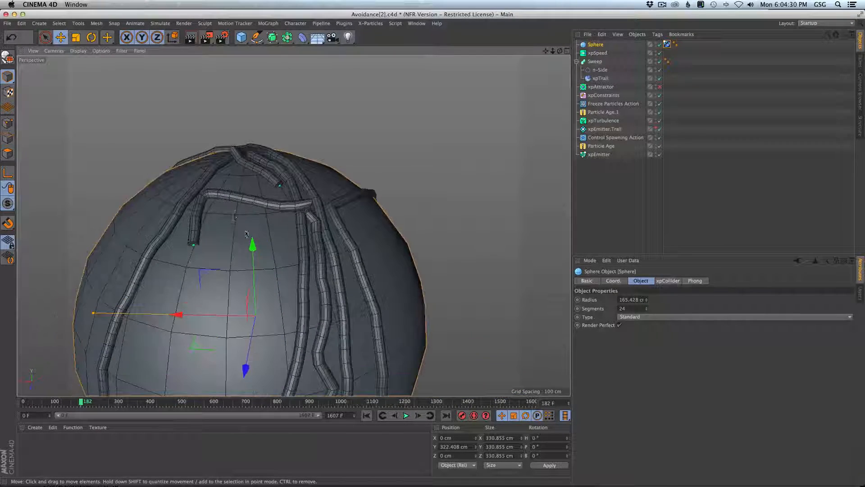
Continue the simulation to frame 235, pausing on the way to inspect the trails around the sphere's top
{"action": "left_click", "coordinate": [405, 415]}
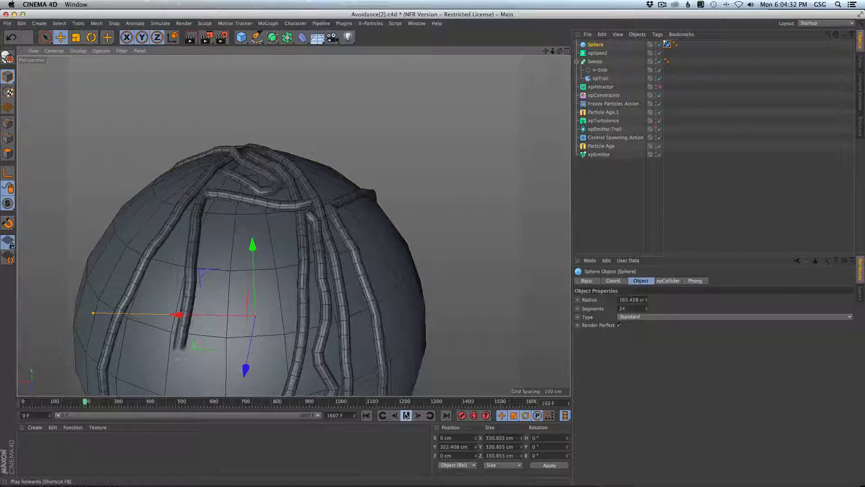
{"action": "right_click_drag", "start_coordinate": [253, 187], "coordinate": [271, 157], "text": "alt"}
{"action": "left_click_drag", "start_coordinate": [272, 157], "coordinate": [321, 228], "text": "alt"}
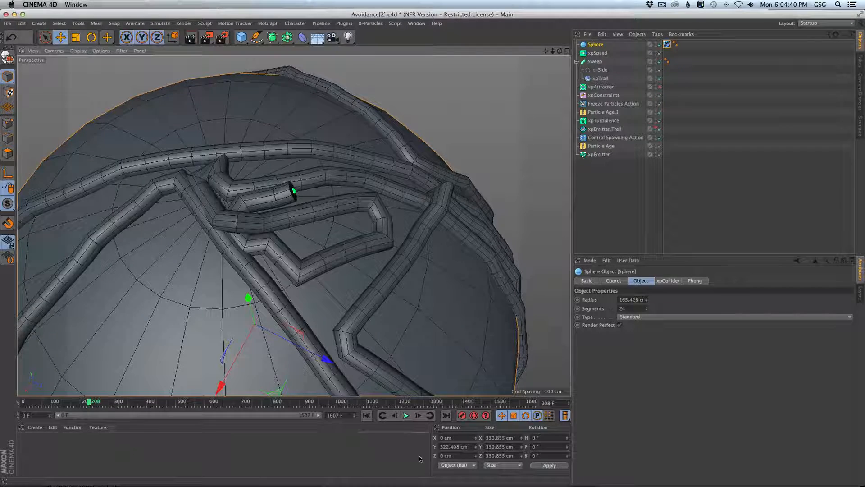
{"action": "left_click", "coordinate": [406, 415]}
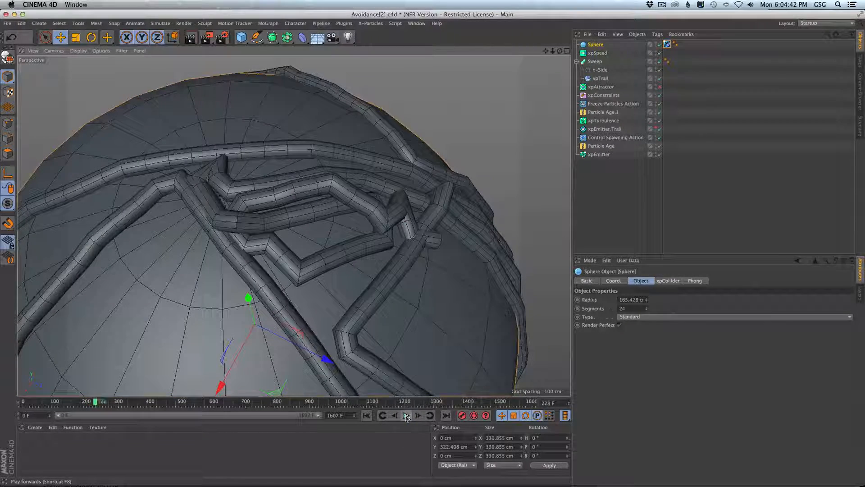
{"action": "left_click", "coordinate": [406, 415]}
{"action": "left_click_drag", "start_coordinate": [417, 240], "coordinate": [357, 266], "text": "alt"}
{"action": "right_click_drag", "start_coordinate": [357, 266], "coordinate": [318, 277], "text": "alt"}
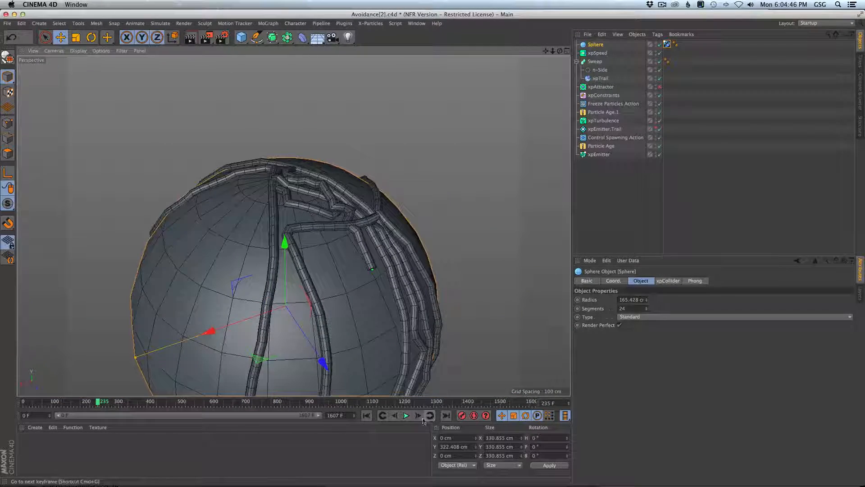
Play the simulation on to frame 540 and examine the trails wrapping the whole sphere
{"action": "left_click", "coordinate": [407, 417]}
{"action": "right_click_drag", "start_coordinate": [405, 337], "coordinate": [372, 345], "text": "alt"}
{"action": "middle_click_drag", "start_coordinate": [379, 383], "coordinate": [372, 296], "text": "alt"}
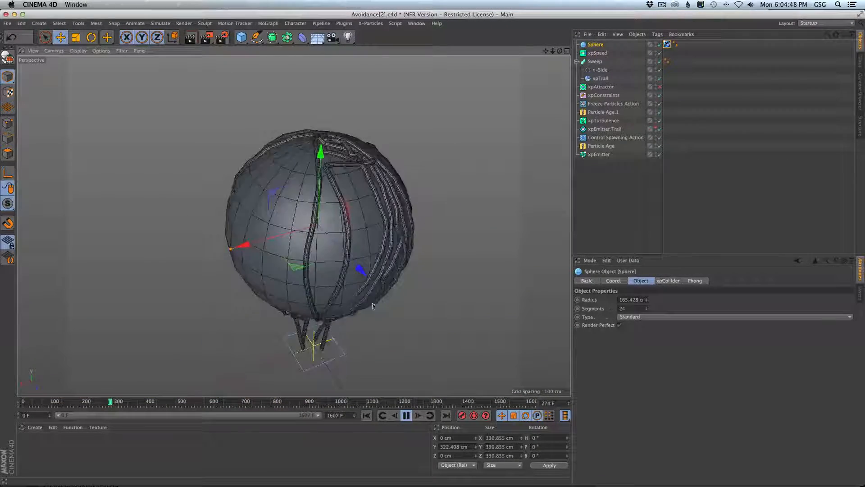
{"action": "left_click_drag", "start_coordinate": [372, 296], "coordinate": [413, 284], "text": "alt"}
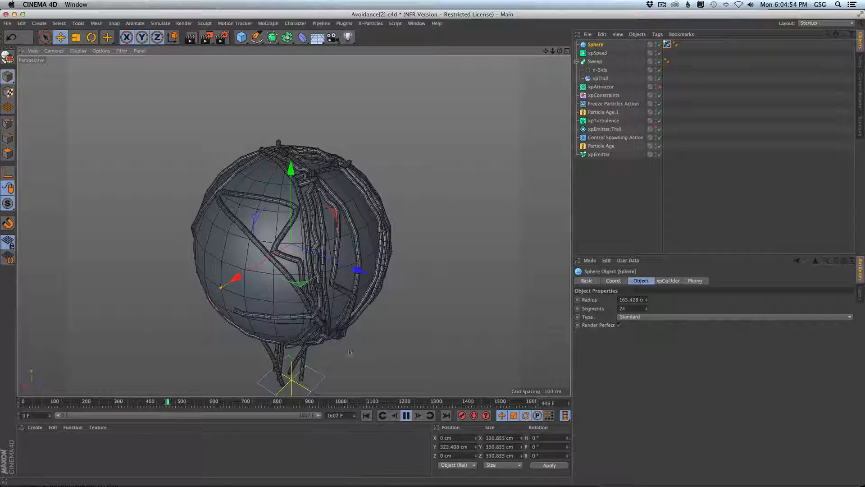
{"action": "left_click_drag", "start_coordinate": [265, 226], "coordinate": [306, 232], "text": "alt"}
{"action": "left_click", "coordinate": [406, 415]}
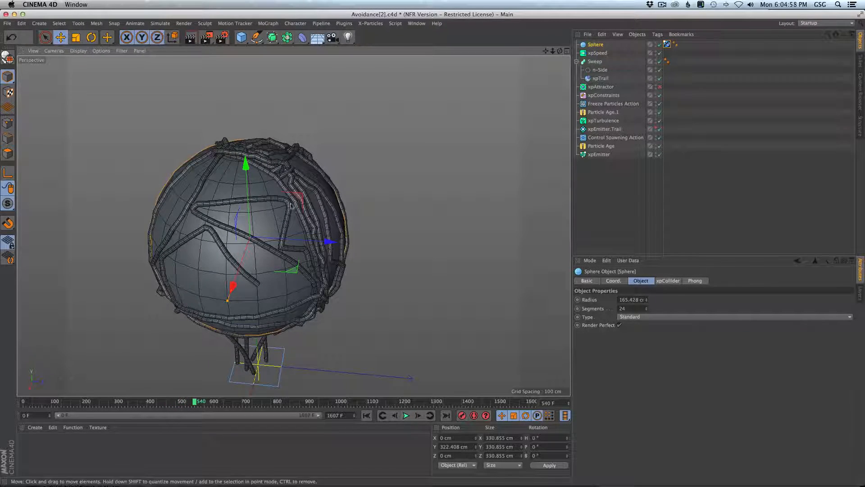
Try the simulation from the first frame with the xpConstraints Repulsion Radius at 15 cm, and set the radius back to 10 cm
{"action": "left_click", "coordinate": [604, 95]}
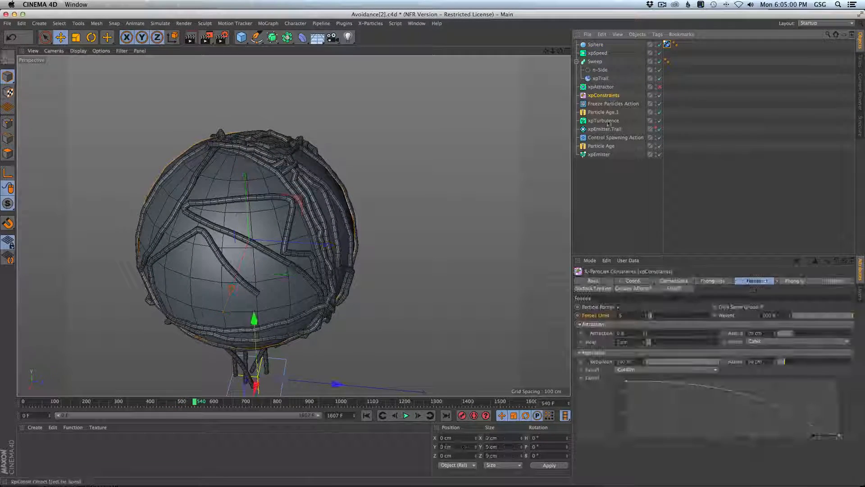
{"action": "left_click", "coordinate": [769, 362]}
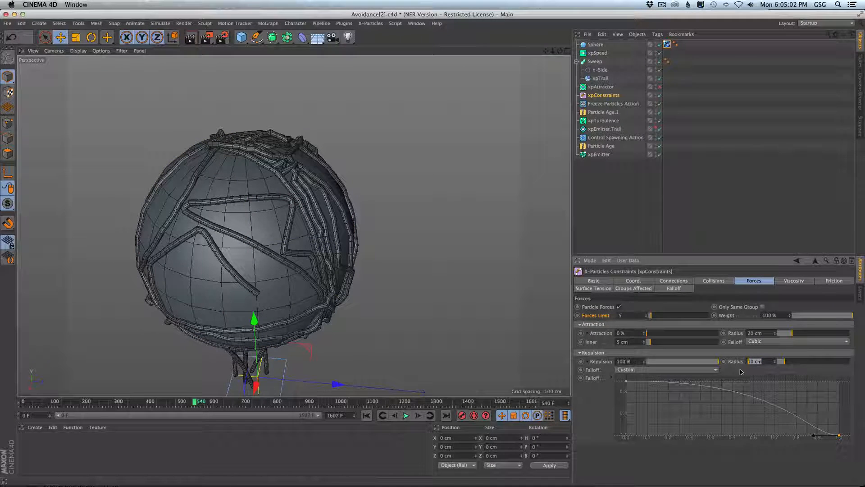
{"action": "left_click", "coordinate": [367, 415]}
{"action": "left_click", "coordinate": [406, 415]}
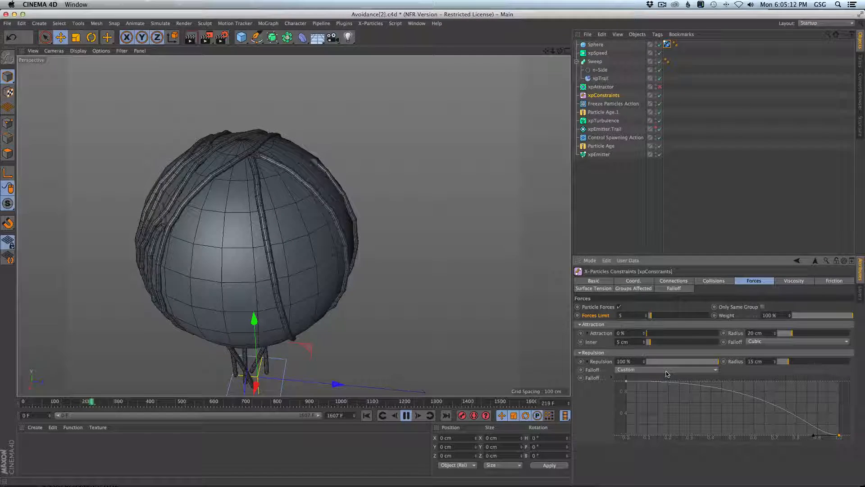
{"action": "left_click_drag", "start_coordinate": [380, 242], "coordinate": [232, 198], "text": "alt"}
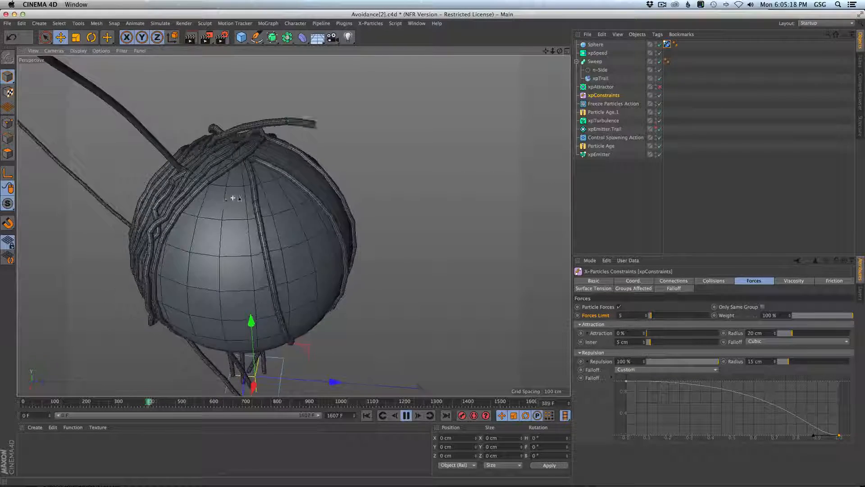
{"action": "right_click_drag", "start_coordinate": [233, 198], "coordinate": [194, 180], "text": "alt"}
{"action": "middle_click_drag", "start_coordinate": [293, 226], "coordinate": [350, 269], "text": "alt"}
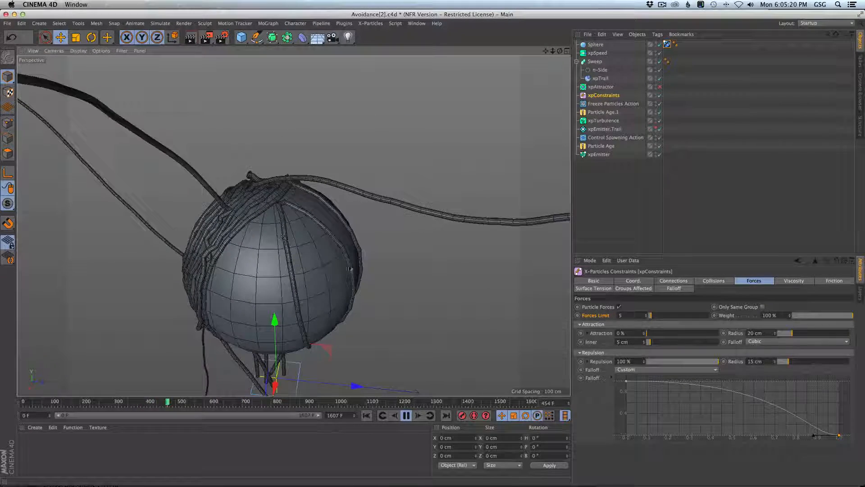
{"action": "left_click_drag", "start_coordinate": [784, 361], "coordinate": [766, 361]}
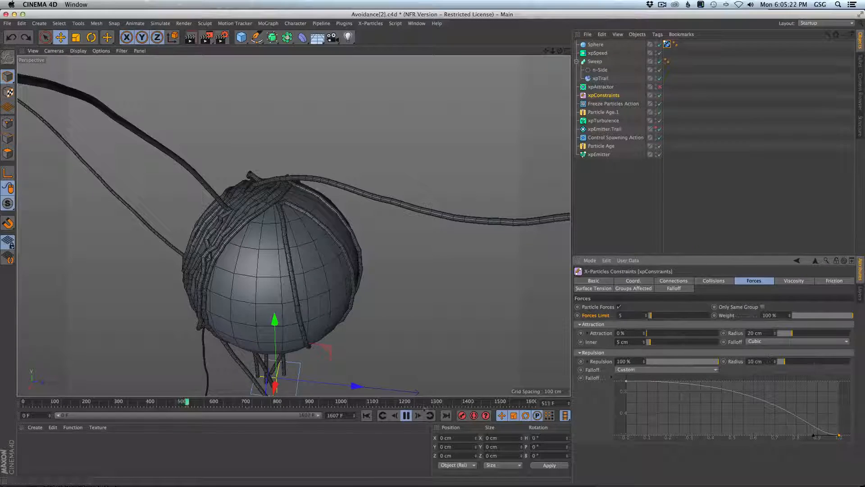
Scale the n-Side sweep profile down to about 5.3 cm and restart the simulation from the first frame
{"action": "left_click", "coordinate": [600, 70]}
{"action": "key", "text": "t"}
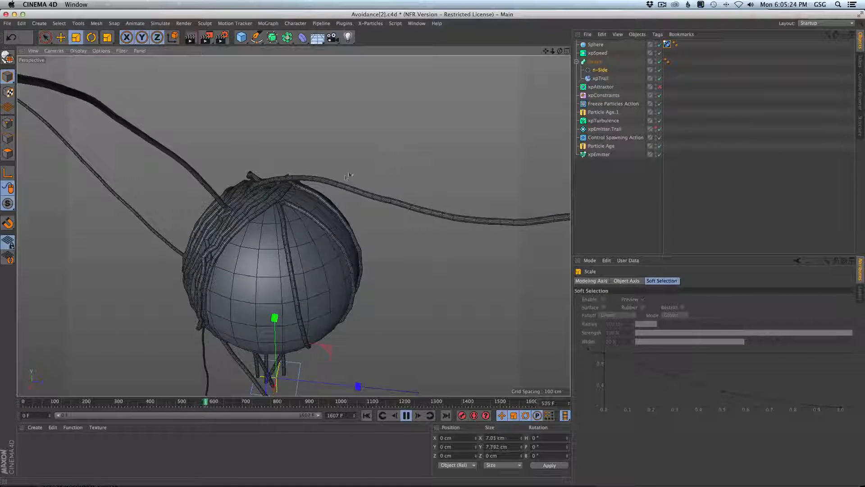
{"action": "left_click", "coordinate": [366, 415]}
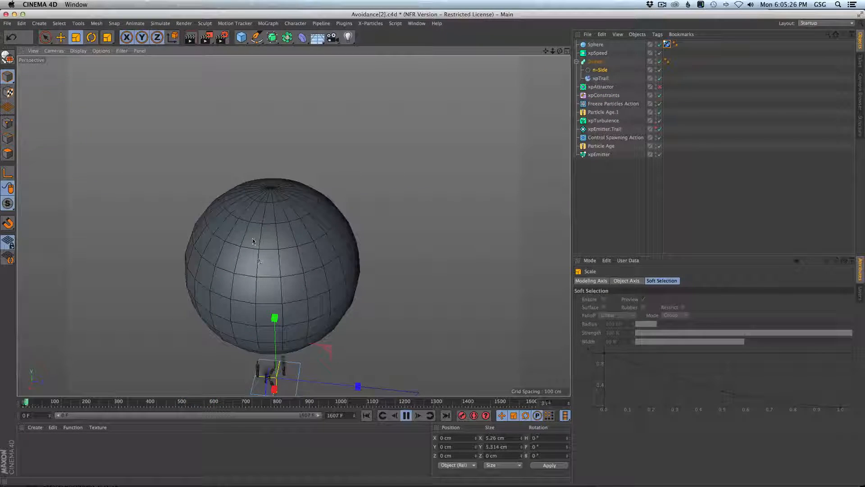
Let the simulation run to frame 387 and examine the spacing of the thinner trails around the sphere
{"action": "scroll", "coordinate": [309, 225], "scroll_direction": "up", "scroll_amount": 5}
{"action": "scroll", "coordinate": [309, 224], "scroll_direction": "down", "scroll_amount": 2}
{"action": "mouse_move", "coordinate": [305, 248]}
{"action": "middle_mouse_down", "text": "alt"}
{"action": "mouse_move", "coordinate": [320, 298]}
{"action": "mouse_move", "coordinate": [309, 251]}
{"action": "middle_mouse_up", "text": "alt"}
{"action": "left_click_drag", "start_coordinate": [309, 251], "coordinate": [332, 295], "text": "alt"}
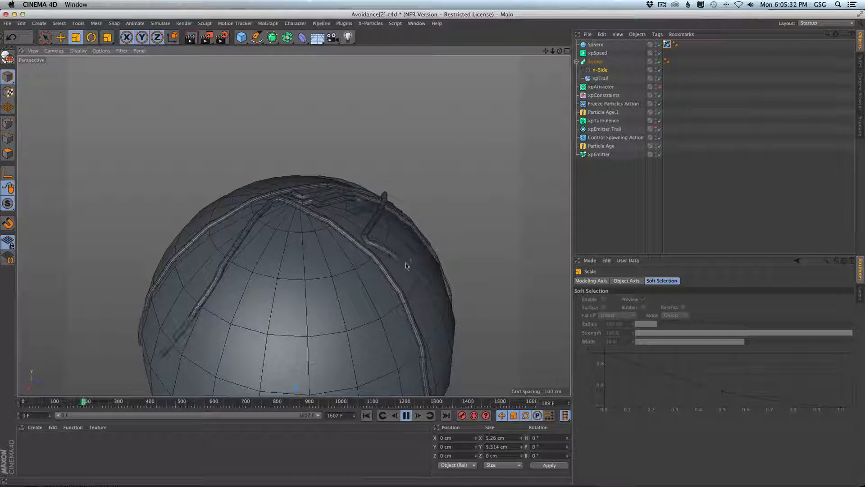
{"action": "left_click_drag", "start_coordinate": [405, 297], "coordinate": [372, 298], "text": "alt"}
{"action": "mouse_move", "coordinate": [361, 193]}
{"action": "left_mouse_down", "text": "alt"}
{"action": "mouse_move", "coordinate": [362, 214]}
{"action": "mouse_move", "coordinate": [361, 194]}
{"action": "left_mouse_up", "text": "alt"}
{"action": "middle_click_drag", "start_coordinate": [405, 316], "coordinate": [360, 199], "text": "alt"}
{"action": "left_click_drag", "start_coordinate": [360, 198], "coordinate": [360, 180], "text": "alt"}
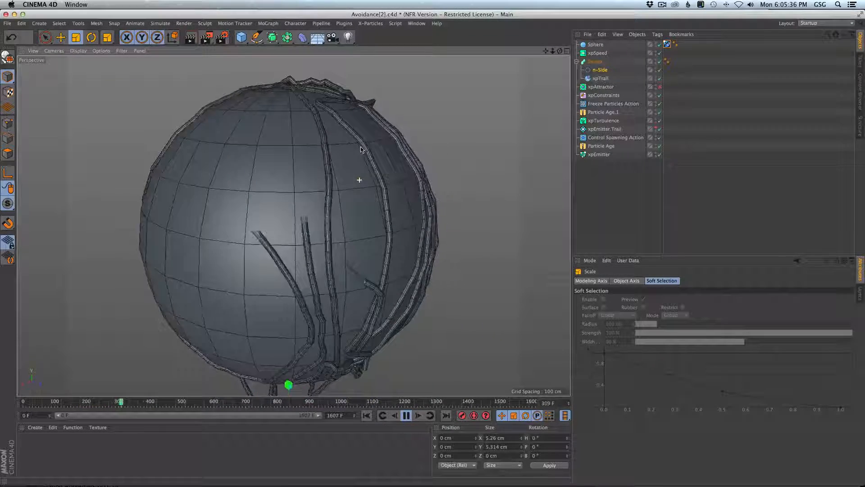
{"action": "middle_click_drag", "start_coordinate": [359, 179], "coordinate": [360, 263], "text": "alt"}
{"action": "left_click_drag", "start_coordinate": [361, 263], "coordinate": [373, 280], "text": "alt"}
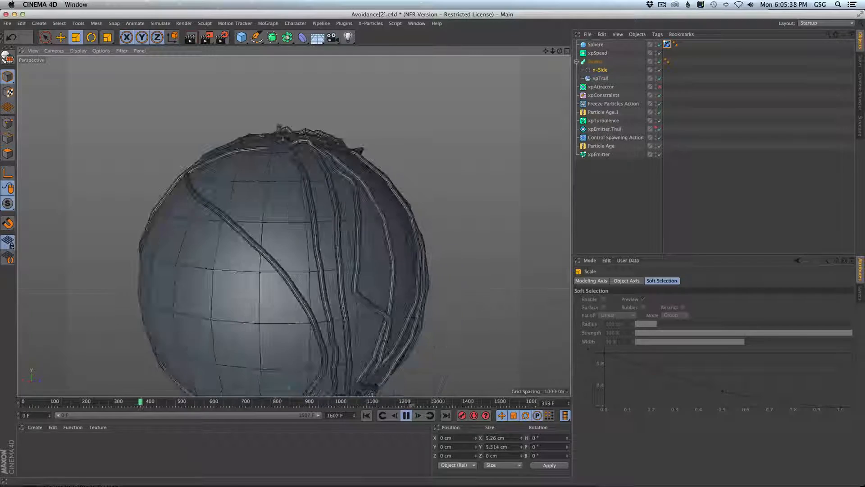
{"action": "left_click", "coordinate": [406, 415]}
{"action": "left_click_drag", "start_coordinate": [310, 199], "coordinate": [330, 214], "text": "alt"}
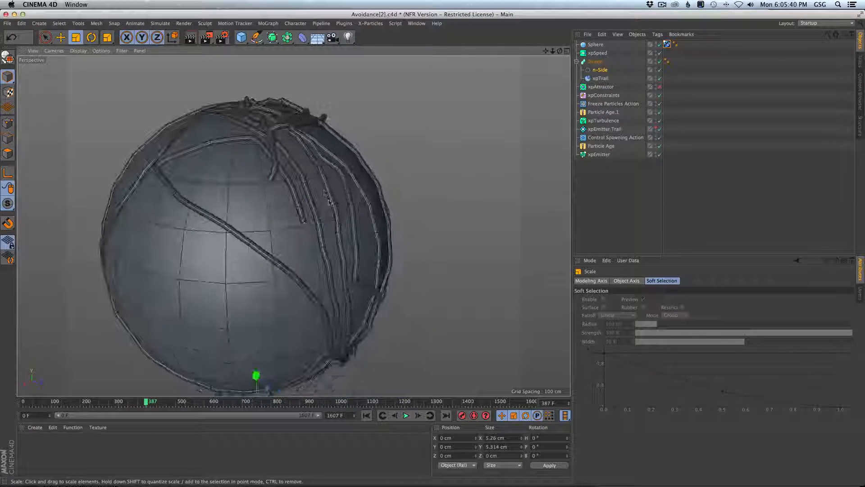
{"action": "middle_click_drag", "start_coordinate": [330, 213], "coordinate": [362, 249], "text": "alt"}
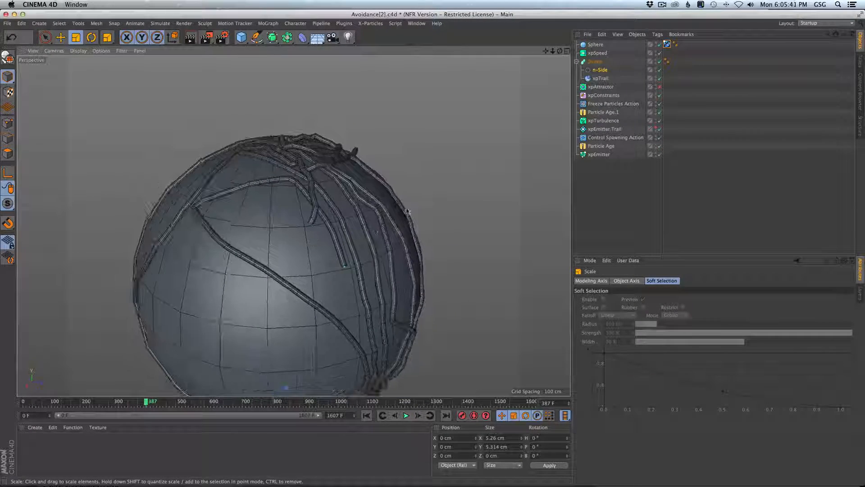
Set the Attraction Radius of the sphere's collider tag to 100 cm and replay the simulation from the first frame
{"action": "left_click", "coordinate": [595, 45]}
{"action": "left_click", "coordinate": [667, 45]}
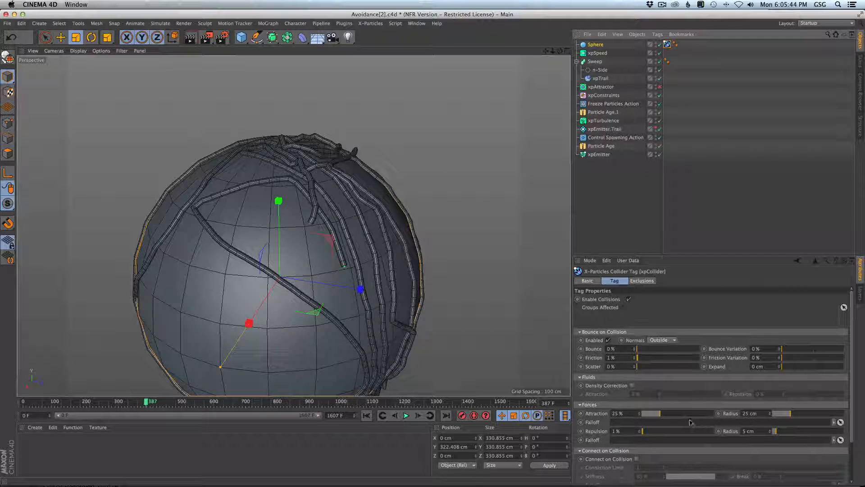
{"action": "left_click_drag", "start_coordinate": [777, 413], "coordinate": [844, 414]}
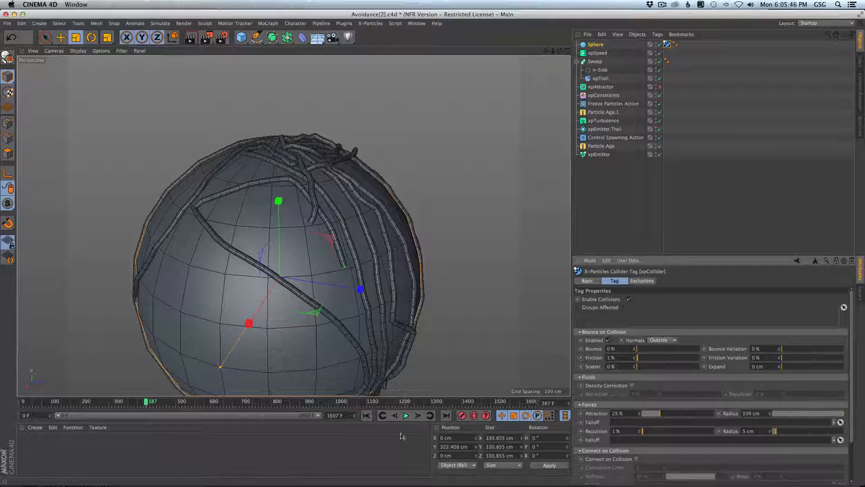
{"action": "left_click", "coordinate": [367, 416]}
{"action": "left_click", "coordinate": [406, 415]}
Let the simulation run to about frame 850 and examine from several sides how the trails wrap around the sphere
{"action": "right_click_drag", "start_coordinate": [376, 360], "coordinate": [338, 381], "text": "alt"}
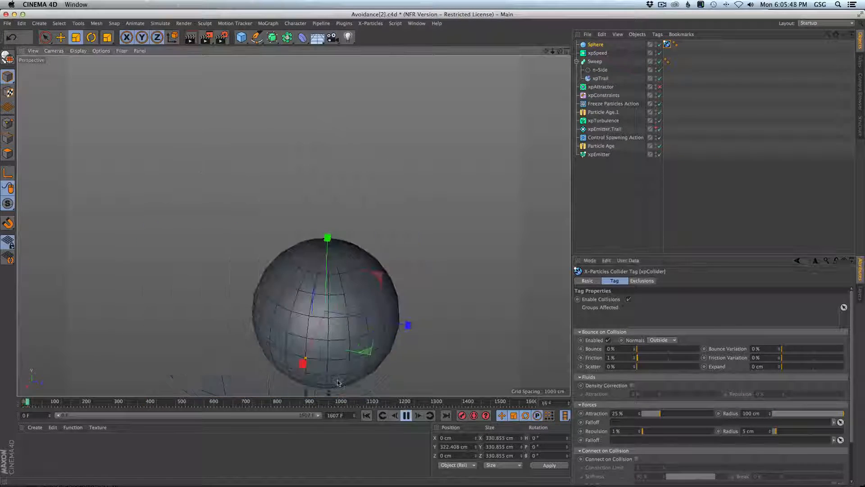
{"action": "middle_click_drag", "start_coordinate": [338, 380], "coordinate": [327, 287], "text": "alt"}
{"action": "left_click_drag", "start_coordinate": [327, 286], "coordinate": [326, 283], "text": "alt"}
{"action": "middle_click_drag", "start_coordinate": [348, 265], "coordinate": [351, 314], "text": "alt"}
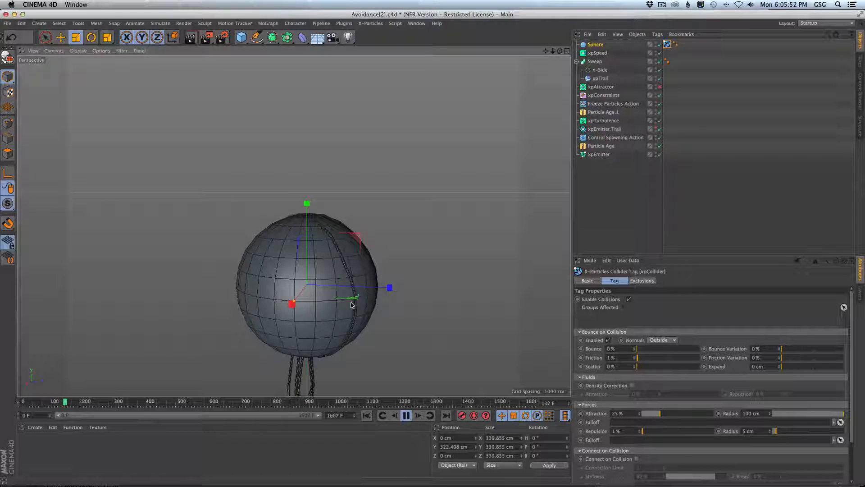
{"action": "left_click_drag", "start_coordinate": [352, 305], "coordinate": [325, 233], "text": "alt"}
{"action": "right_click_drag", "start_coordinate": [310, 248], "coordinate": [342, 252], "text": "alt"}
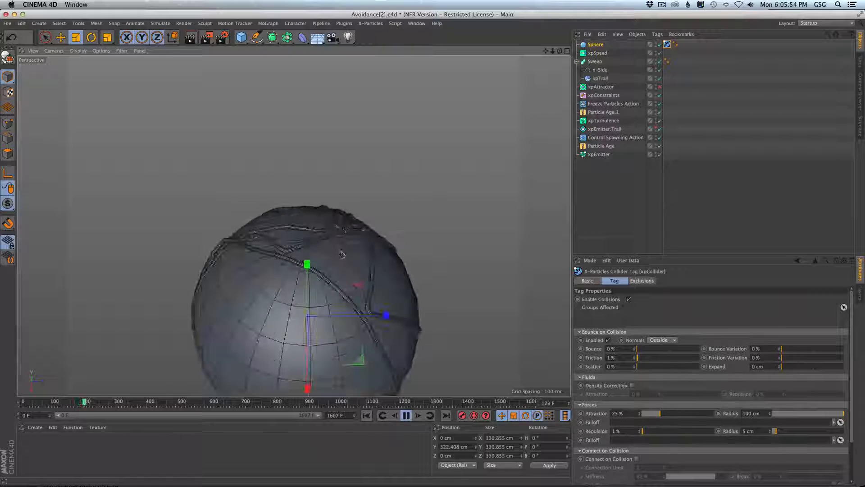
{"action": "left_click_drag", "start_coordinate": [341, 253], "coordinate": [359, 269], "text": "alt"}
{"action": "middle_click_drag", "start_coordinate": [361, 271], "coordinate": [344, 225], "text": "alt"}
{"action": "mouse_move", "coordinate": [345, 227]}
{"action": "left_mouse_down", "text": "alt"}
{"action": "mouse_move", "coordinate": [232, 173]}
{"action": "mouse_move", "coordinate": [347, 231]}
{"action": "mouse_move", "coordinate": [339, 219]}
{"action": "left_mouse_up", "text": "alt"}
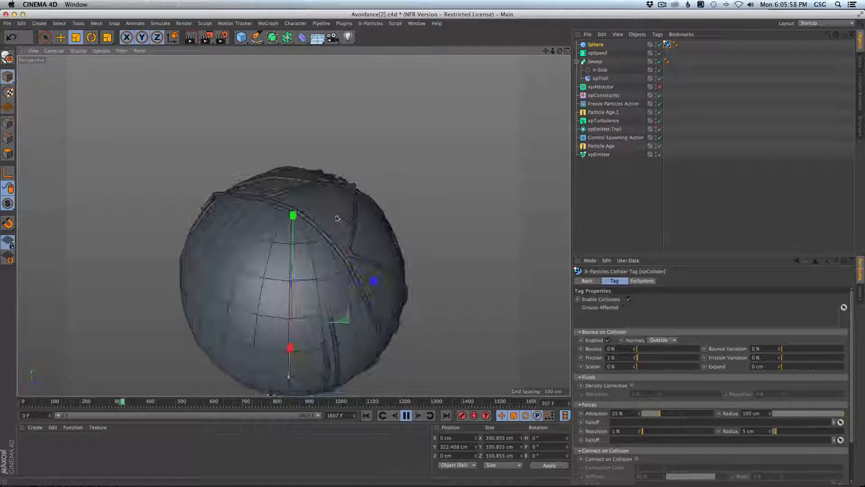
{"action": "left_click_drag", "start_coordinate": [285, 209], "coordinate": [318, 255], "text": "alt"}
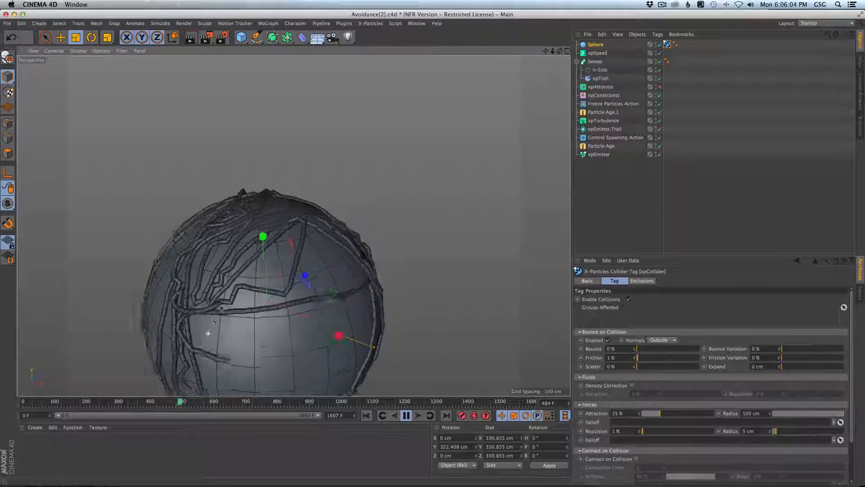
{"action": "left_click_drag", "start_coordinate": [208, 333], "coordinate": [251, 311], "text": "alt"}
{"action": "middle_click_drag", "start_coordinate": [251, 310], "coordinate": [248, 225], "text": "alt"}
{"action": "left_click_drag", "start_coordinate": [248, 225], "coordinate": [194, 204], "text": "alt"}
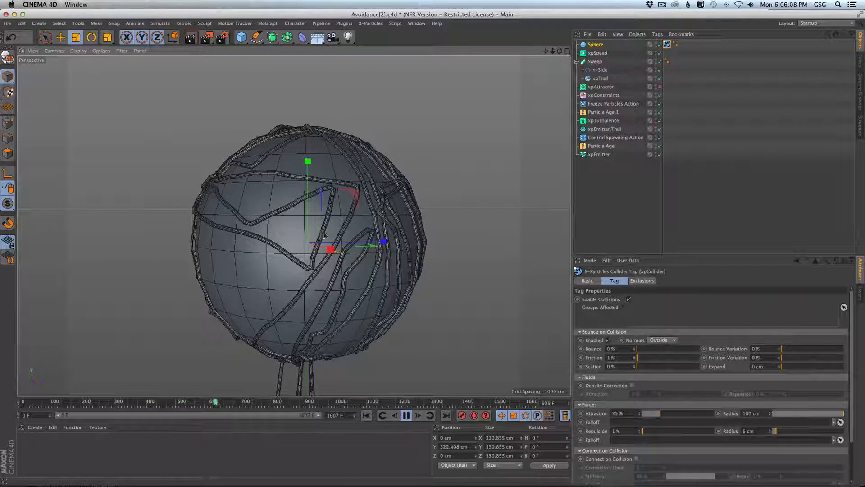
{"action": "left_click_drag", "start_coordinate": [325, 235], "coordinate": [351, 246], "text": "alt"}
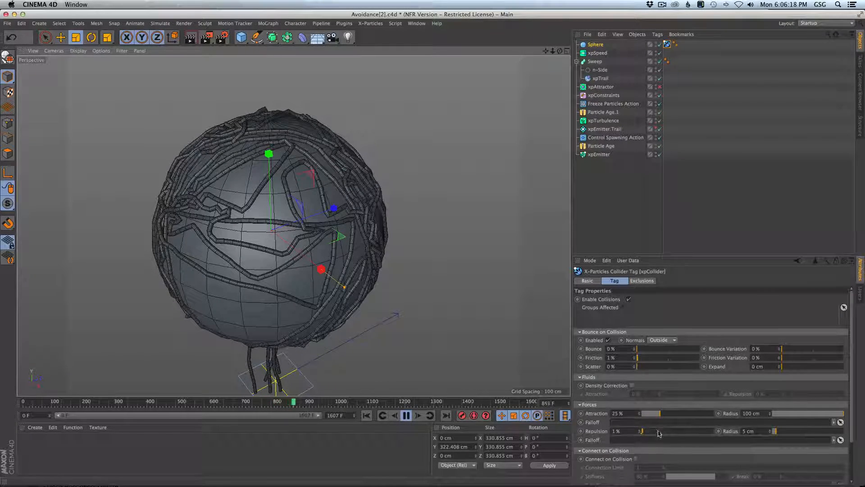
Set the collider tag's Repulsion to 100% with a Repulsion Radius of 50 cm and stop the playback around frame 1234
{"action": "left_click_drag", "start_coordinate": [650, 433], "coordinate": [672, 436]}
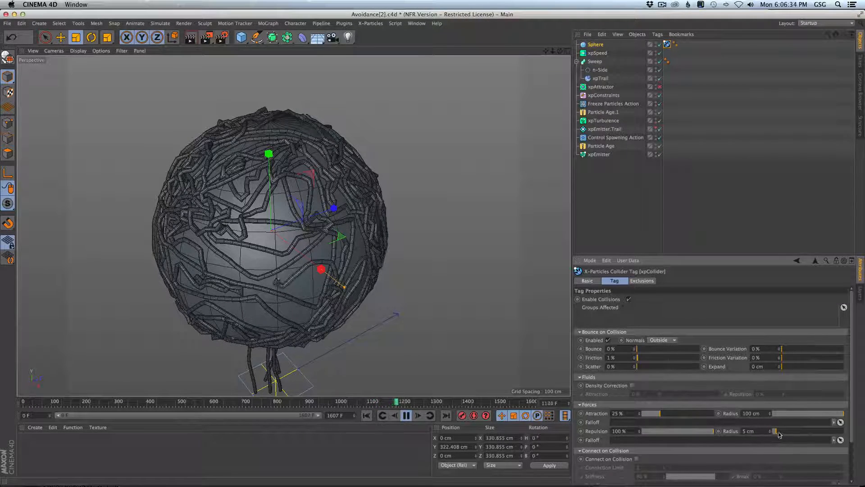
{"action": "left_click_drag", "start_coordinate": [806, 434], "coordinate": [809, 434]}
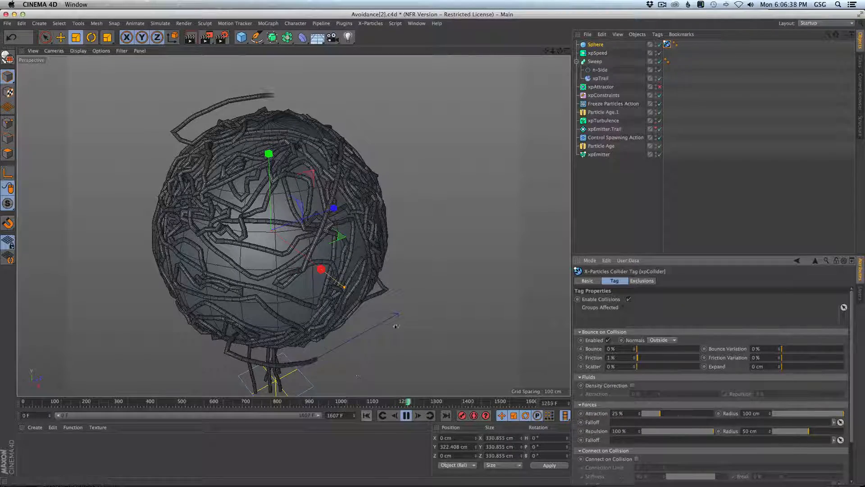
{"action": "left_click", "coordinate": [406, 416]}
Examine the gap between the trails and the sphere's surface up close and from several sides under the stronger repulsion
{"action": "left_click_drag", "start_coordinate": [333, 204], "coordinate": [410, 220], "text": "alt"}
{"action": "left_click_drag", "start_coordinate": [367, 199], "coordinate": [292, 173], "text": "alt"}
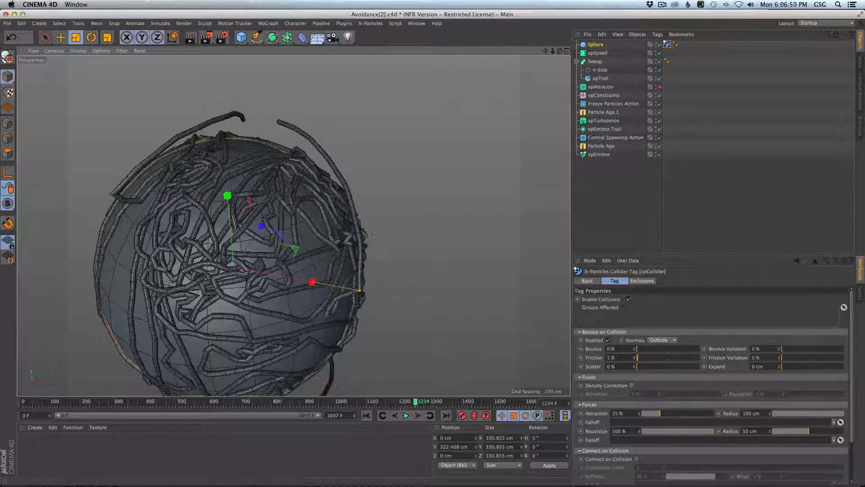
{"action": "left_click_drag", "start_coordinate": [313, 220], "coordinate": [235, 208], "text": "alt"}
{"action": "right_click_drag", "start_coordinate": [215, 182], "coordinate": [289, 154], "text": "alt"}
{"action": "left_click_drag", "start_coordinate": [293, 180], "coordinate": [267, 181], "text": "alt"}
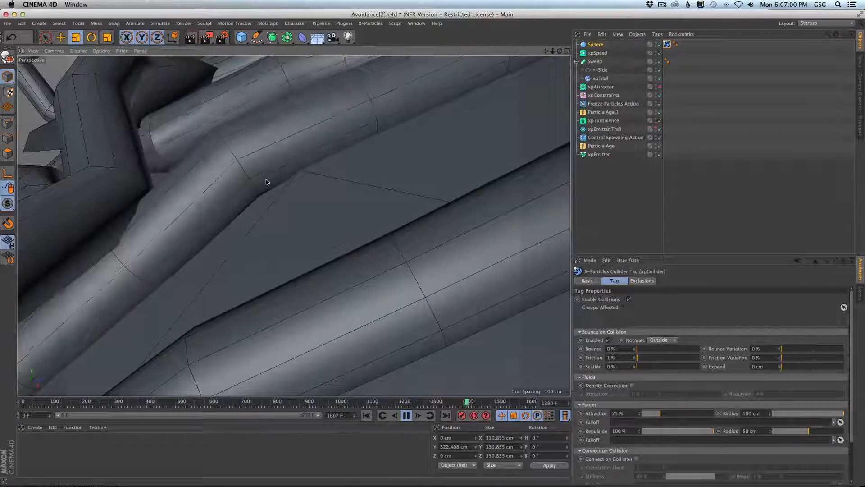
{"action": "right_click_drag", "start_coordinate": [285, 193], "coordinate": [131, 243], "text": "alt"}
{"action": "left_click_drag", "start_coordinate": [220, 249], "coordinate": [314, 266], "text": "alt"}
{"action": "middle_click_drag", "start_coordinate": [314, 266], "coordinate": [320, 266], "text": "alt"}
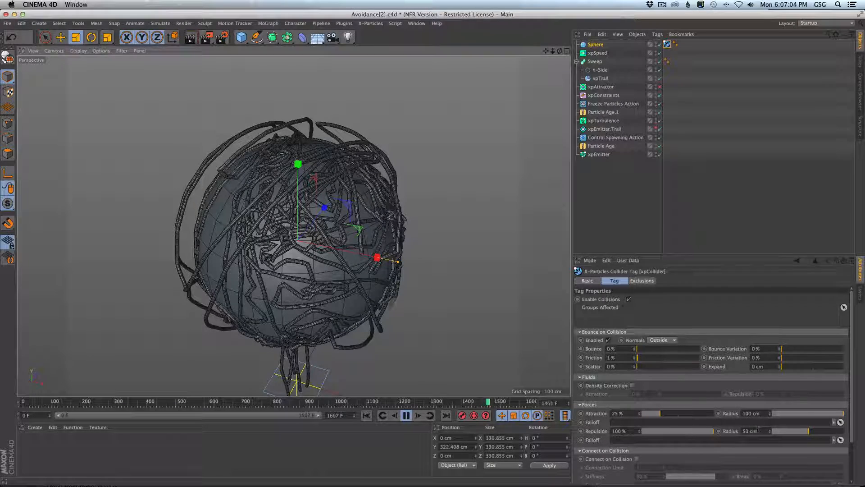
Try a Repulsion Radius of 10 cm on the sphere's collider tag and replay the simulation from the first frame
{"action": "left_click_drag", "start_coordinate": [759, 431], "coordinate": [734, 424]}
{"action": "type", "text": "10"}
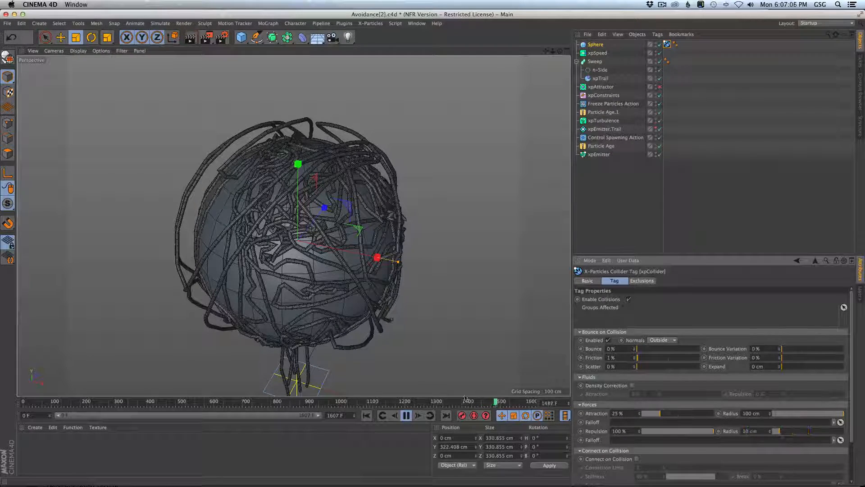
{"action": "left_click", "coordinate": [364, 415]}
{"action": "left_click_drag", "start_coordinate": [316, 328], "coordinate": [336, 320], "text": "alt"}
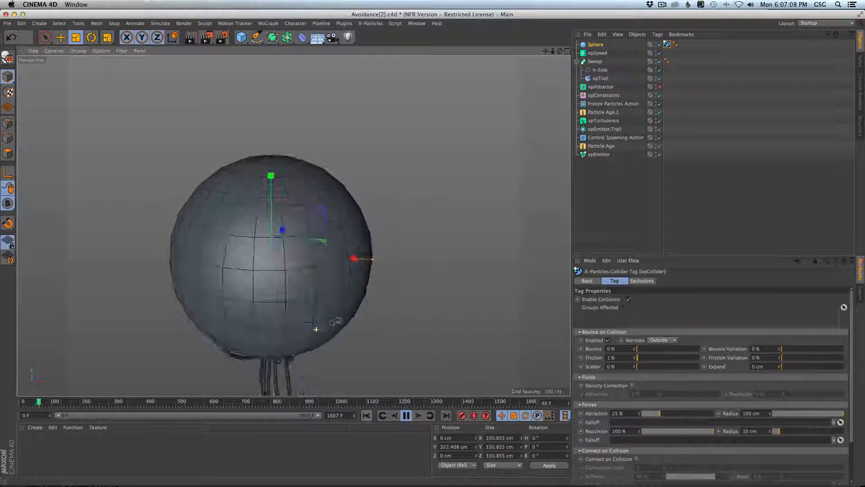
{"action": "right_click_drag", "start_coordinate": [266, 325], "coordinate": [298, 302], "text": "alt"}
{"action": "mouse_move", "coordinate": [236, 299]}
{"action": "left_mouse_down", "text": "alt"}
{"action": "mouse_move", "coordinate": [220, 292]}
{"action": "mouse_move", "coordinate": [243, 304]}
{"action": "left_mouse_up", "text": "alt"}
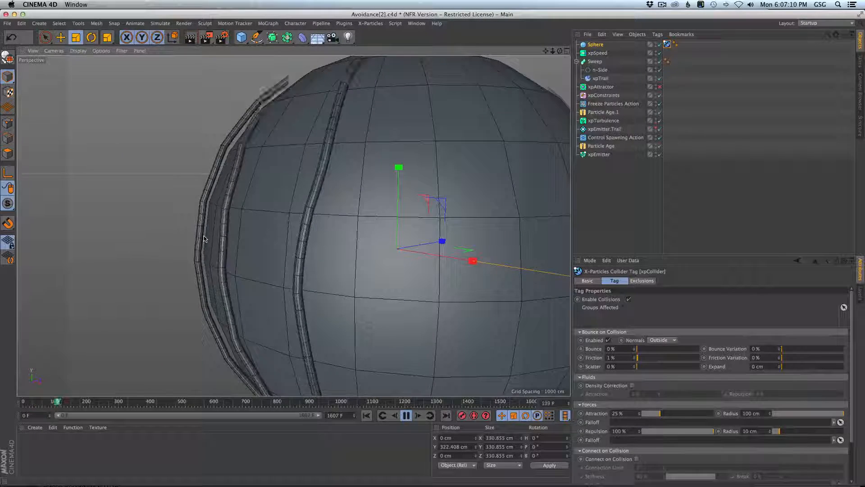
Set the collider tag's Repulsion Radius to 6 cm and replay from the first frame, checking the trails against the sphere's edge
{"action": "left_click_drag", "start_coordinate": [769, 431], "coordinate": [769, 435]}
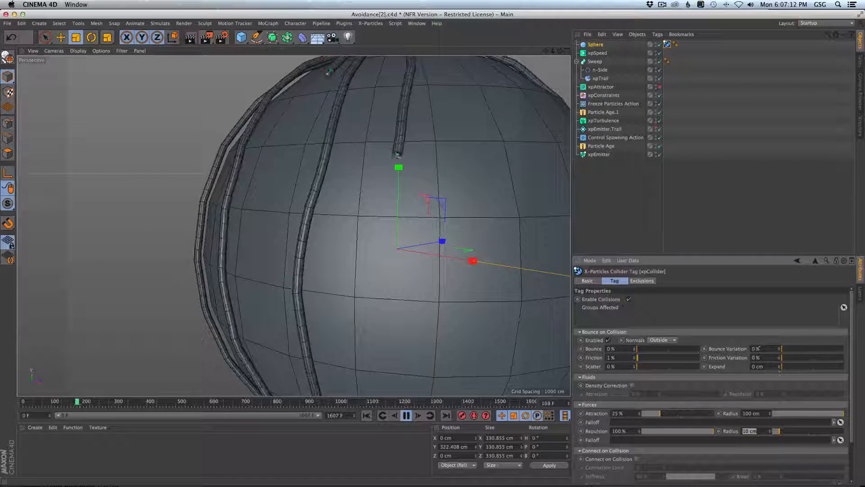
{"action": "left_click", "coordinate": [367, 415]}
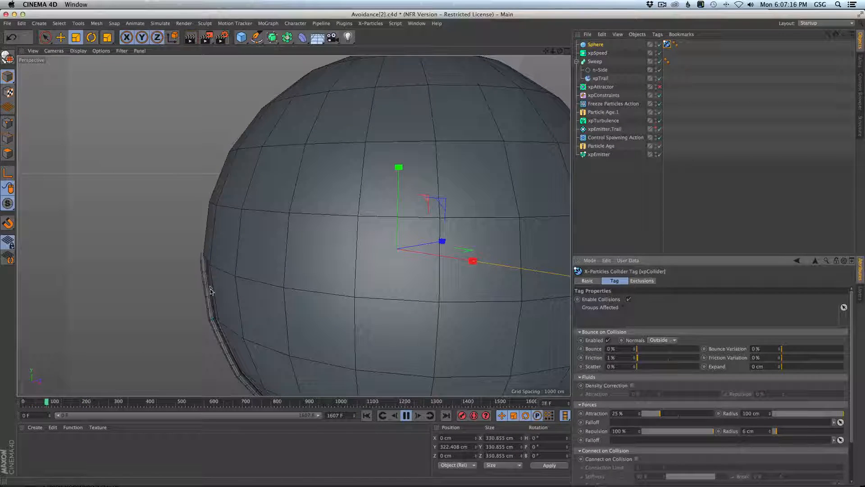
{"action": "left_click_drag", "start_coordinate": [216, 227], "coordinate": [213, 223], "text": "alt"}
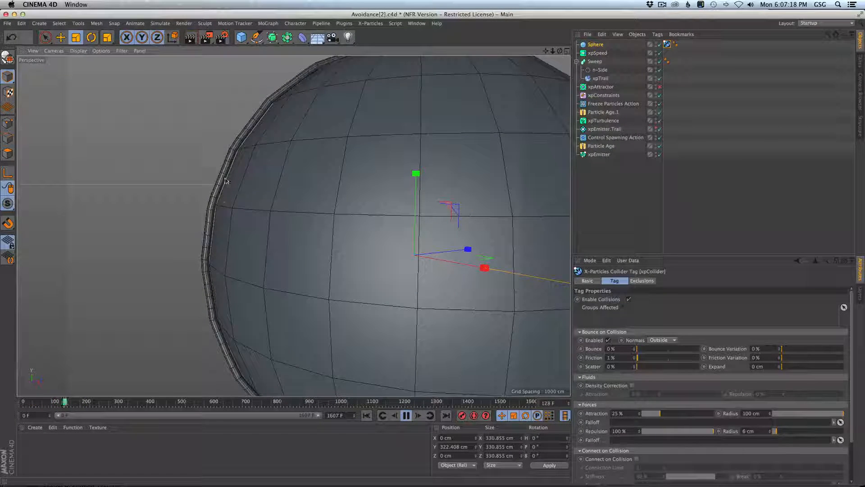
{"action": "left_click_drag", "start_coordinate": [237, 153], "coordinate": [301, 297], "text": "alt"}
{"action": "scroll", "coordinate": [323, 189], "scroll_direction": "down", "scroll_amount": 5}
{"action": "middle_click_drag", "start_coordinate": [302, 298], "coordinate": [283, 304], "text": "alt"}
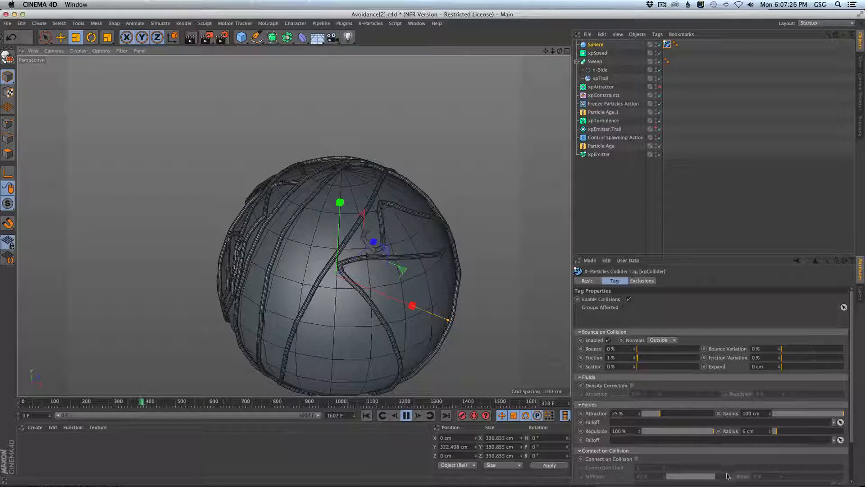
{"action": "mouse_move", "coordinate": [397, 280]}
{"action": "left_mouse_down", "text": "alt"}
{"action": "mouse_move", "coordinate": [409, 265]}
{"action": "mouse_move", "coordinate": [395, 281]}
{"action": "left_mouse_up", "text": "alt"}
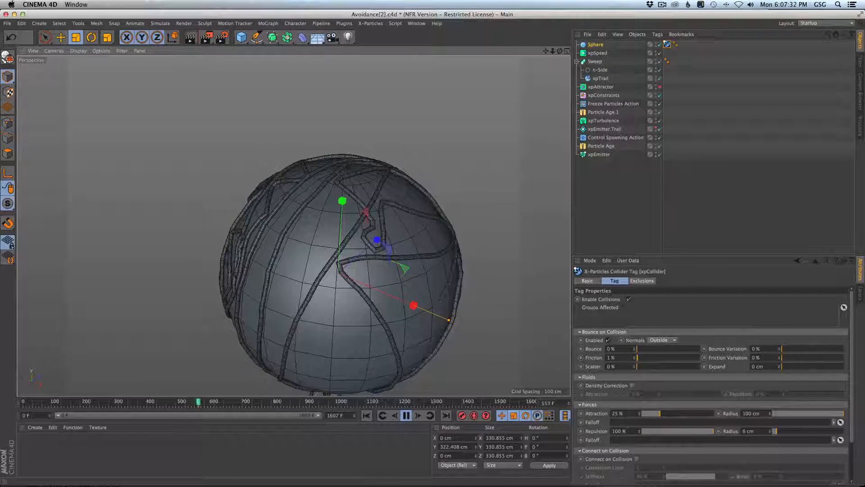
Try the simulation from the first frame with the collider tag's Attraction at 10%
{"action": "left_click_drag", "start_coordinate": [624, 413], "coordinate": [595, 411]}
{"action": "type", "text": "10"}
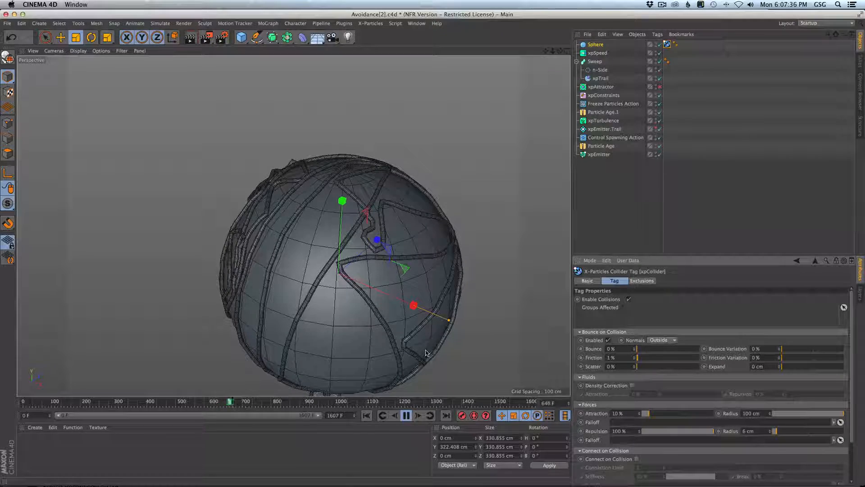
{"action": "left_click_drag", "start_coordinate": [331, 317], "coordinate": [359, 309], "text": "alt"}
{"action": "middle_click_drag", "start_coordinate": [359, 310], "coordinate": [388, 239], "text": "alt"}
{"action": "left_click", "coordinate": [368, 415]}
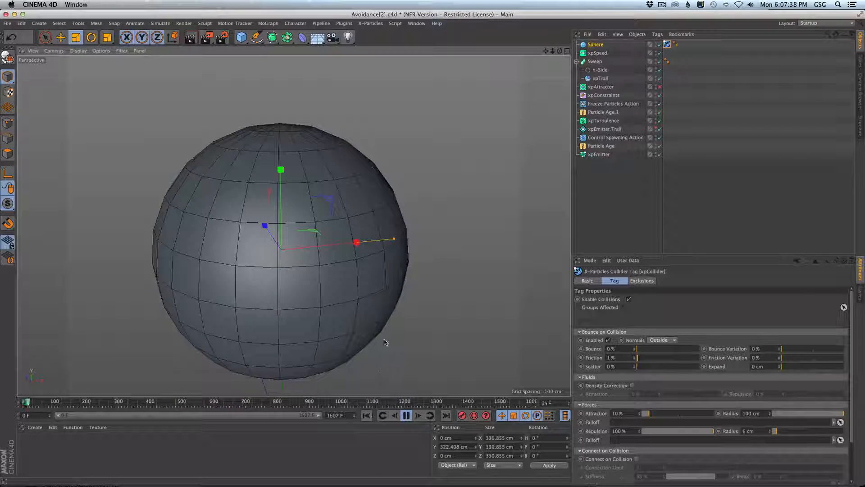
{"action": "right_click_drag", "start_coordinate": [385, 343], "coordinate": [374, 343], "text": "alt"}
{"action": "left_click_drag", "start_coordinate": [374, 343], "coordinate": [338, 333], "text": "alt"}
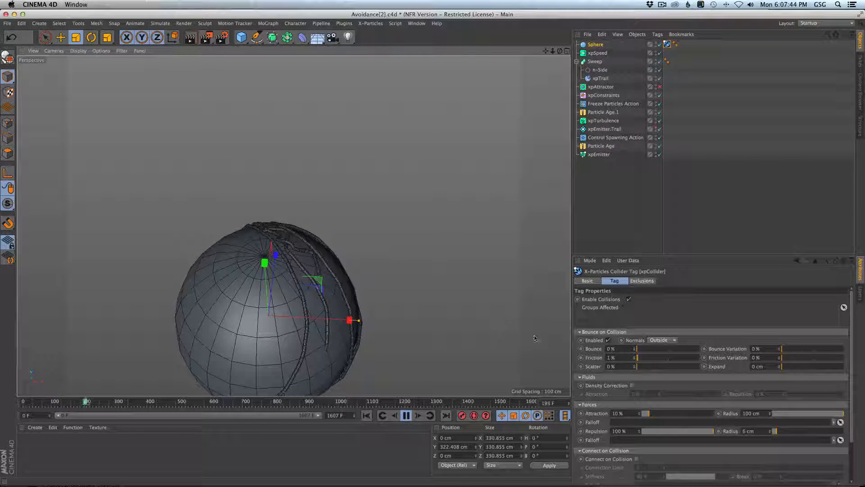
Set the collider tag's Attraction to 1% and replay the simulation from the first frame
{"action": "left_click_drag", "start_coordinate": [612, 413], "coordinate": [658, 398]}
{"action": "type", "text": "1"}
{"action": "key", "text": "Return"}
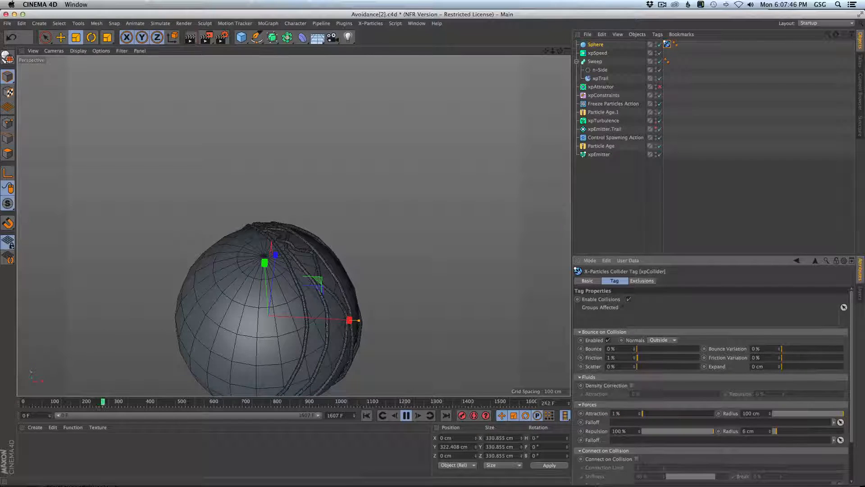
{"action": "left_click", "coordinate": [366, 416]}
{"action": "left_click_drag", "start_coordinate": [275, 347], "coordinate": [278, 287], "text": "alt"}
{"action": "left_click_drag", "start_coordinate": [261, 326], "coordinate": [338, 325], "text": "alt"}
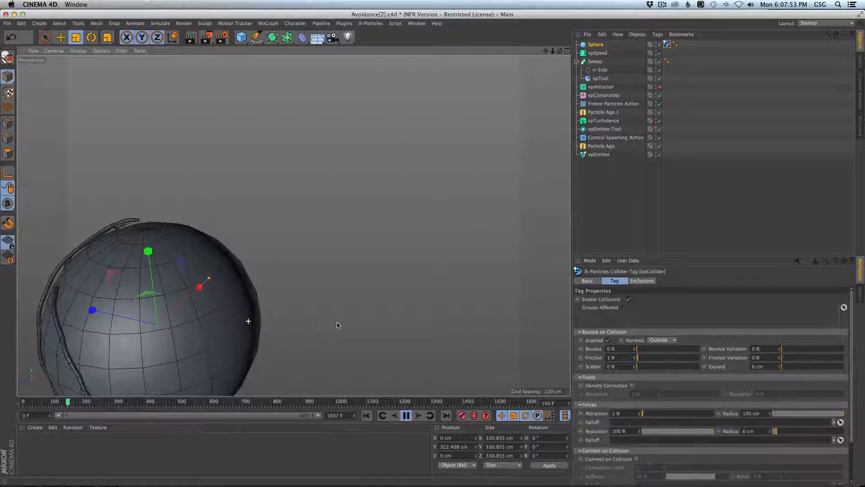
Pause at frame 182, then run the simulation past frame 600, examining how loosely the trails loop around the sphere
{"action": "left_click", "coordinate": [406, 415]}
{"action": "middle_click_drag", "start_coordinate": [132, 286], "coordinate": [259, 349], "text": "alt"}
{"action": "left_click_drag", "start_coordinate": [259, 349], "coordinate": [208, 274], "text": "alt"}
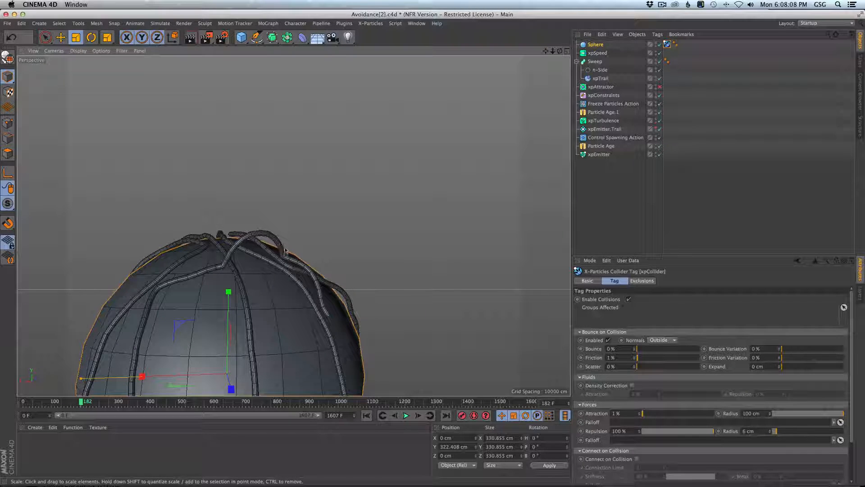
{"action": "left_click_drag", "start_coordinate": [303, 284], "coordinate": [332, 302], "text": "alt"}
{"action": "left_click", "coordinate": [406, 416]}
{"action": "right_click_drag", "start_coordinate": [386, 356], "coordinate": [345, 371], "text": "alt"}
{"action": "middle_click_drag", "start_coordinate": [344, 370], "coordinate": [332, 311], "text": "alt"}
{"action": "left_click_drag", "start_coordinate": [331, 311], "coordinate": [316, 301], "text": "alt"}
{"action": "right_click_drag", "start_coordinate": [315, 301], "coordinate": [375, 301], "text": "alt"}
{"action": "left_click_drag", "start_coordinate": [374, 301], "coordinate": [391, 317], "text": "alt"}
{"action": "left_click_drag", "start_coordinate": [293, 323], "coordinate": [271, 335], "text": "alt"}
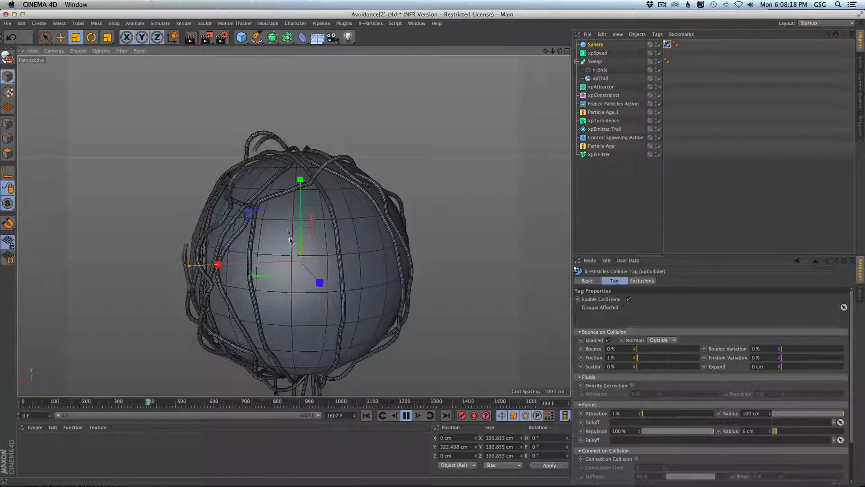
{"action": "left_click_drag", "start_coordinate": [265, 160], "coordinate": [289, 194], "text": "alt"}
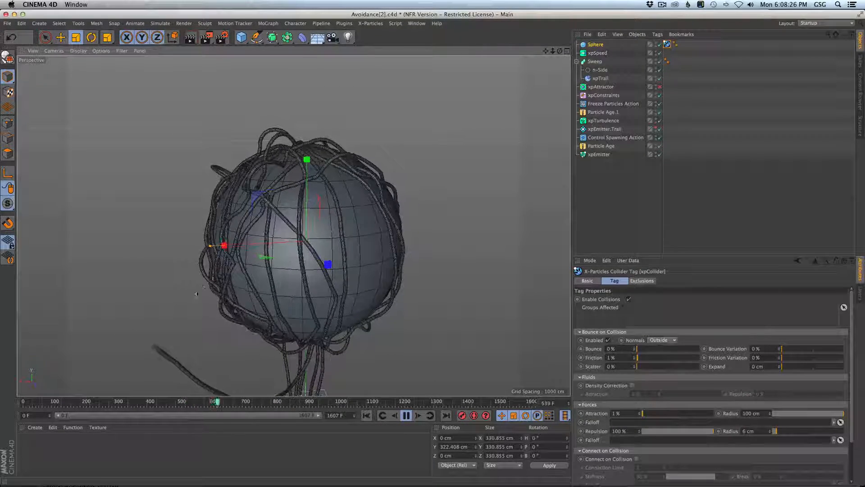
{"action": "middle_click_drag", "start_coordinate": [317, 250], "coordinate": [294, 226], "text": "alt"}
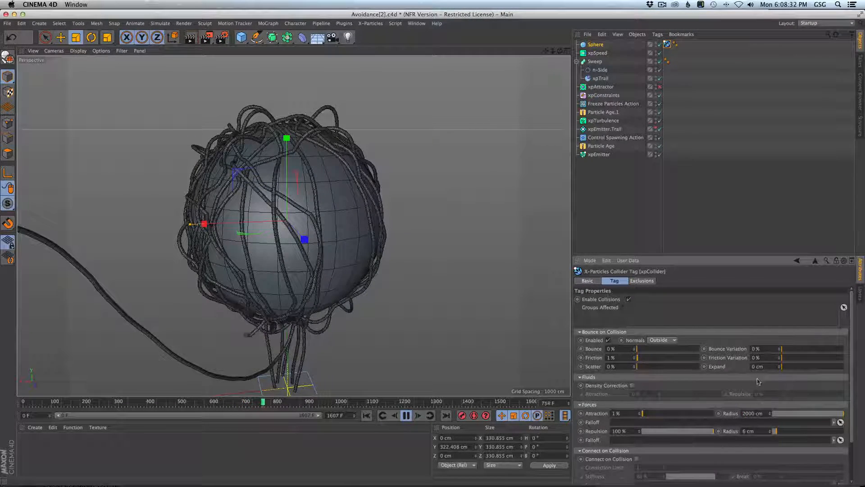
Set the collider tag's Attraction Radius to 2000 cm and replay the simulation from the first frame, viewing the sphere from several sides
{"action": "left_click", "coordinate": [370, 417]}
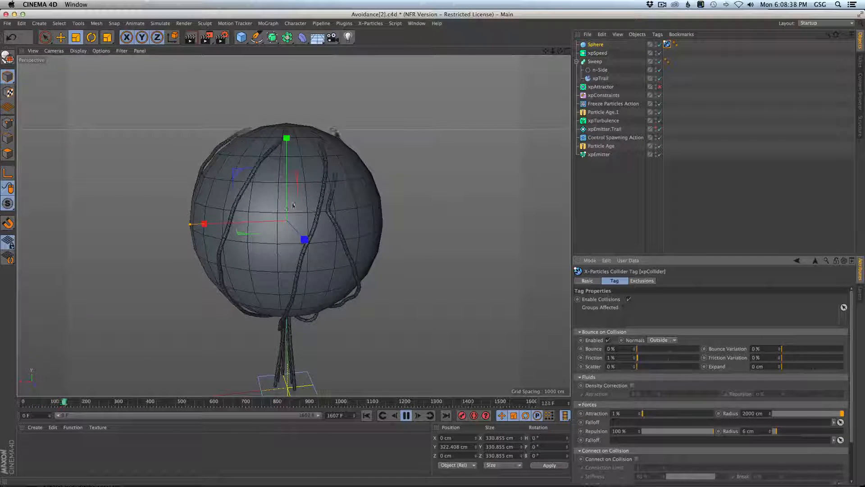
{"action": "left_click_drag", "start_coordinate": [295, 203], "coordinate": [385, 175], "text": "alt"}
{"action": "right_click_drag", "start_coordinate": [386, 175], "coordinate": [289, 226], "text": "alt"}
{"action": "middle_click_drag", "start_coordinate": [256, 255], "coordinate": [254, 192], "text": "alt"}
{"action": "left_click_drag", "start_coordinate": [254, 192], "coordinate": [280, 222], "text": "alt"}
{"action": "middle_click_drag", "start_coordinate": [286, 190], "coordinate": [293, 228], "text": "alt"}
{"action": "left_click_drag", "start_coordinate": [270, 229], "coordinate": [197, 212], "text": "alt"}
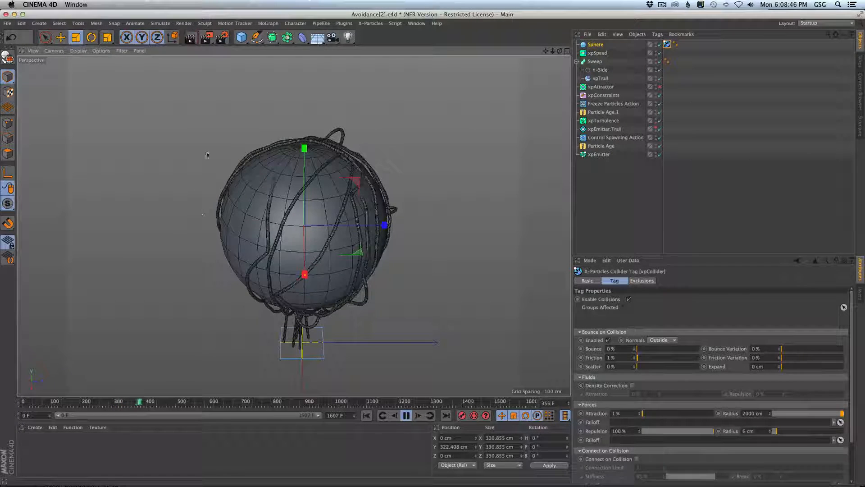
{"action": "middle_click_drag", "start_coordinate": [207, 154], "coordinate": [190, 211], "text": "alt"}
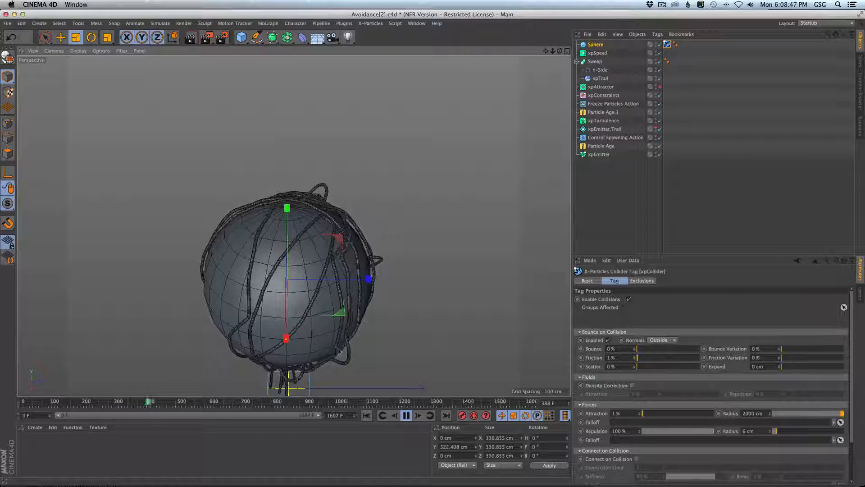
Pause the playback, duplicate the collider sphere and move the copy straight up to about Y 683 cm
{"action": "left_click", "coordinate": [408, 415]}
{"action": "left_click", "coordinate": [595, 44]}
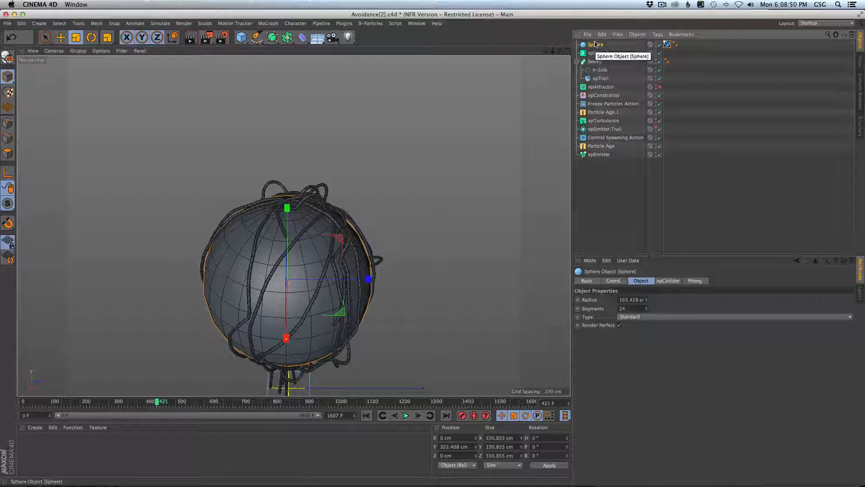
{"action": "left_click_drag", "start_coordinate": [288, 219], "coordinate": [295, 206], "text": "alt"}
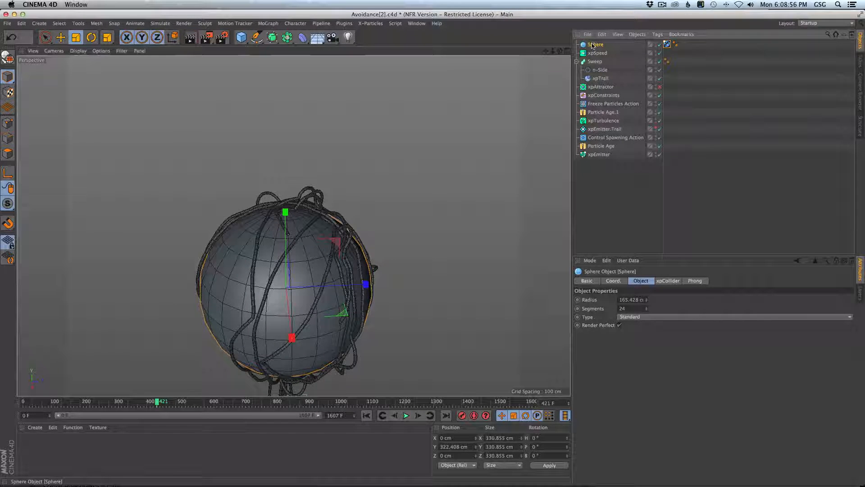
{"action": "key", "text": "super+c"}
{"action": "key", "text": "super+v"}
{"action": "key", "text": "e"}
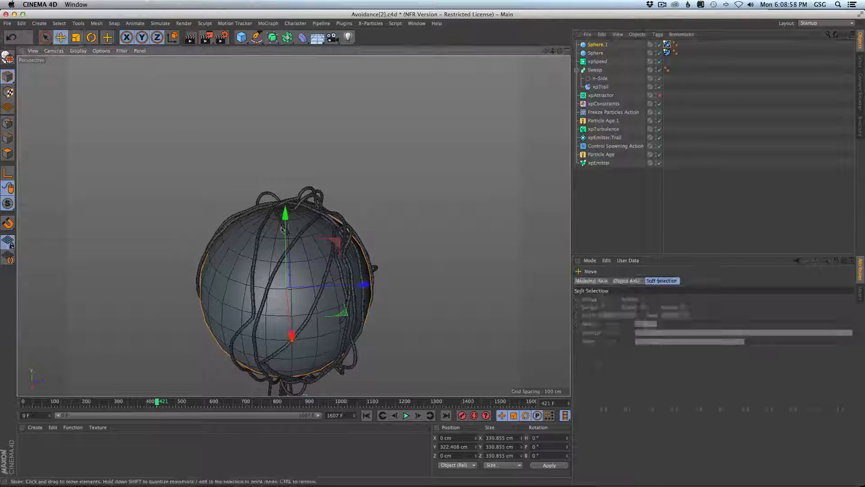
{"action": "left_click_drag", "start_coordinate": [286, 214], "coordinate": [293, 5]}
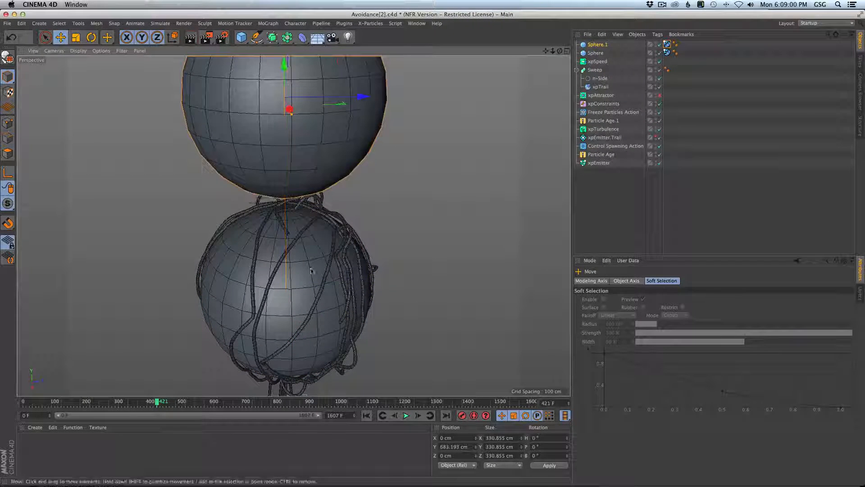
Run the simulation from the first frame and examine how the trails behave between the two stacked spheres from several angles
{"action": "left_click_drag", "start_coordinate": [311, 264], "coordinate": [317, 237], "text": "alt"}
{"action": "middle_click_drag", "start_coordinate": [318, 238], "coordinate": [331, 269], "text": "alt"}
{"action": "left_click", "coordinate": [367, 415]}
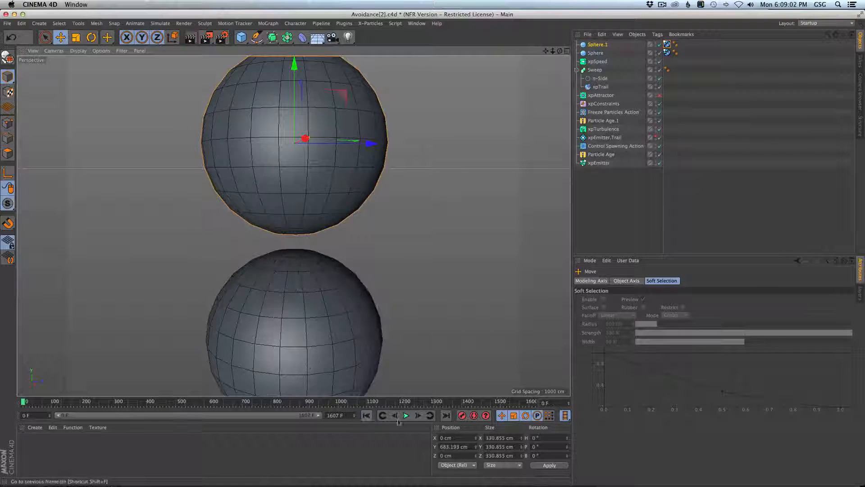
{"action": "left_click", "coordinate": [406, 415]}
{"action": "middle_click_drag", "start_coordinate": [373, 350], "coordinate": [374, 197], "text": "alt"}
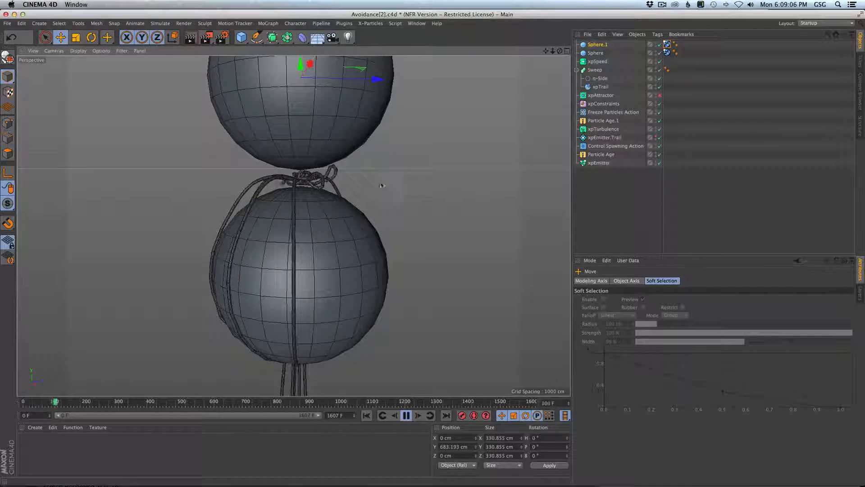
{"action": "mouse_move", "coordinate": [379, 182]}
{"action": "left_mouse_down", "text": "alt"}
{"action": "mouse_move", "coordinate": [374, 172]}
{"action": "mouse_move", "coordinate": [364, 179]}
{"action": "left_mouse_up", "text": "alt"}
{"action": "middle_click_drag", "start_coordinate": [330, 151], "coordinate": [348, 204], "text": "alt"}
{"action": "left_click_drag", "start_coordinate": [348, 204], "coordinate": [358, 170], "text": "alt"}
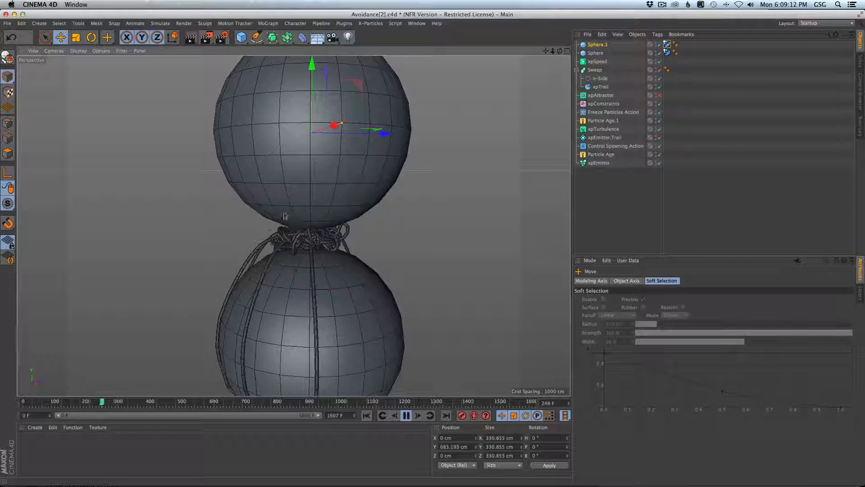
{"action": "mouse_move", "coordinate": [334, 260]}
{"action": "left_mouse_down", "text": "alt"}
{"action": "mouse_move", "coordinate": [350, 251]}
{"action": "mouse_move", "coordinate": [322, 260]}
{"action": "left_mouse_up", "text": "alt"}
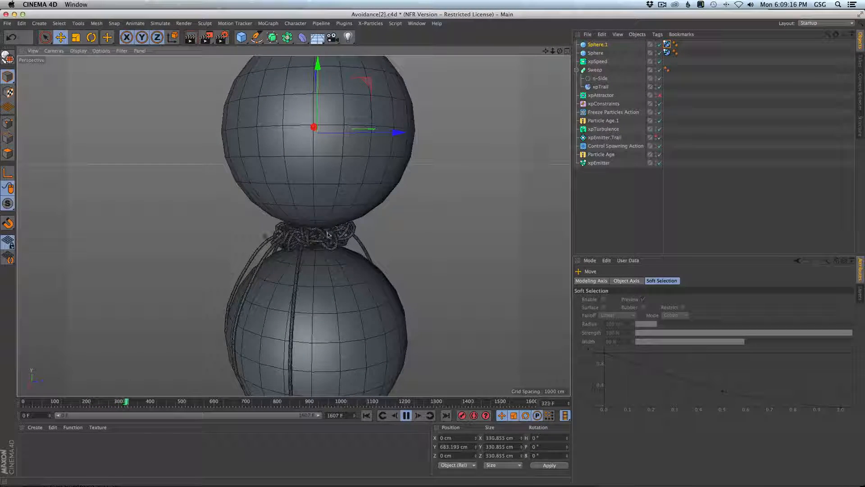
Set the Attraction Radius of both spheres' collider tags to 200 cm and then 100 cm, replaying the simulation after each change
{"action": "left_click", "coordinate": [667, 54], "text": "shift"}
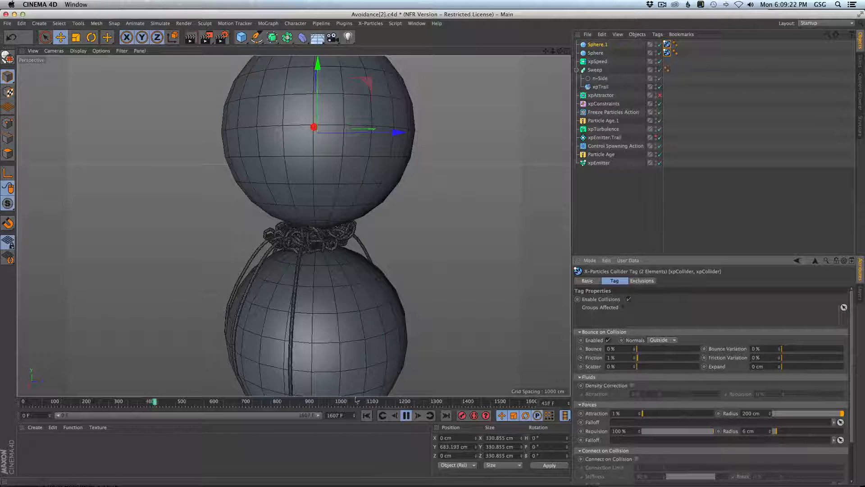
{"action": "left_click", "coordinate": [367, 415]}
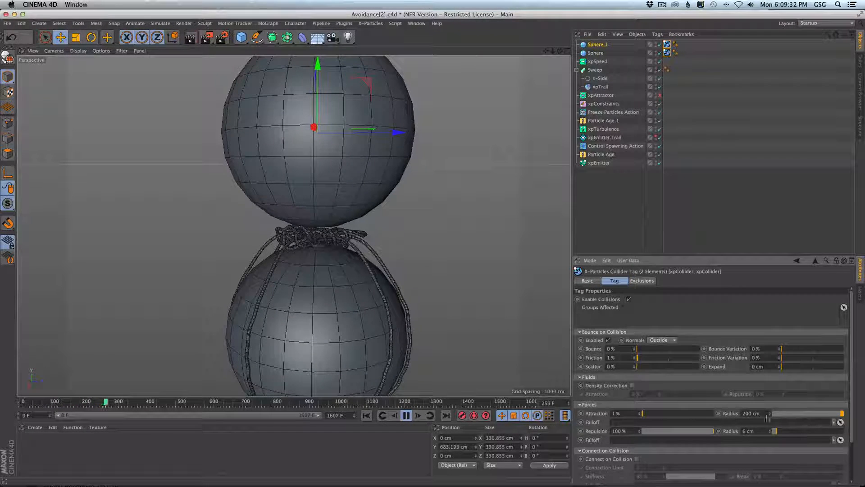
{"action": "left_click_drag", "start_coordinate": [403, 96], "coordinate": [371, 95], "text": "alt"}
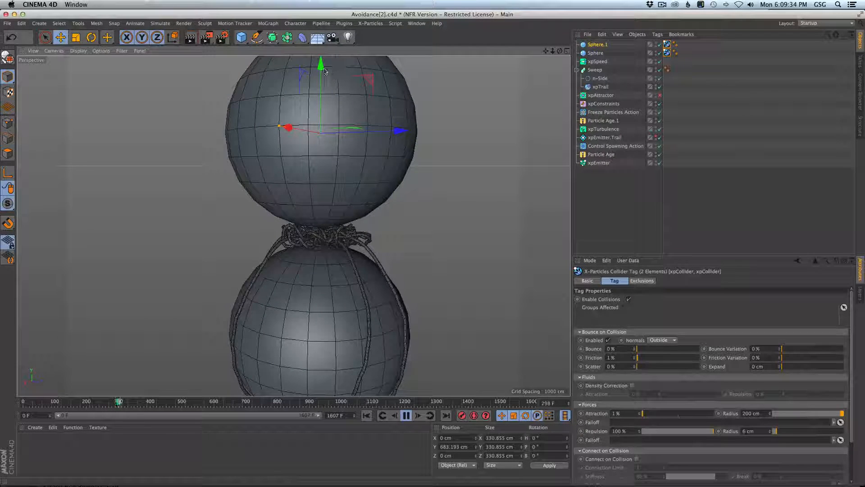
{"action": "left_click", "coordinate": [745, 414]}
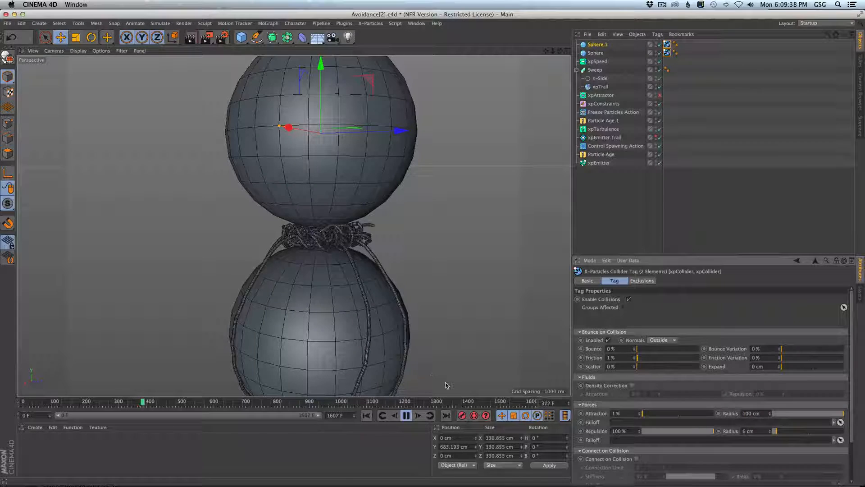
{"action": "left_click", "coordinate": [367, 416]}
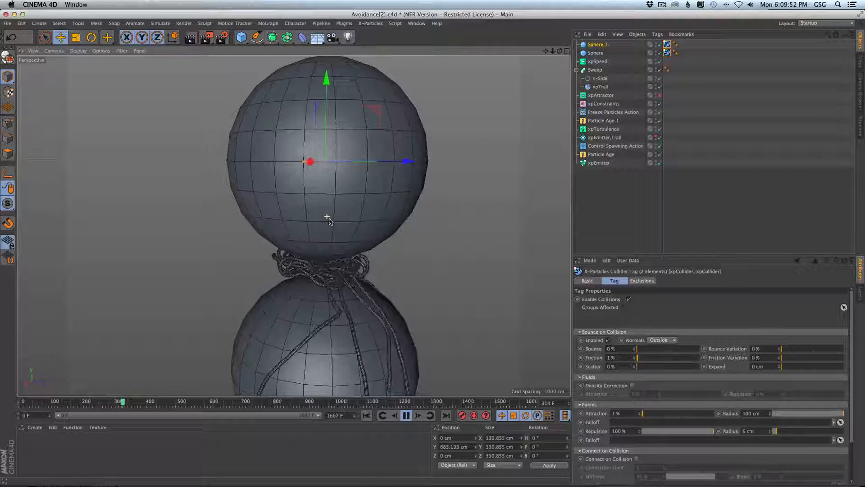
Replace the upper sphere with a Tube around the remaining sphere, at about Y 390 cm with an inner radius of about 146 cm
{"action": "key", "text": "Delete"}
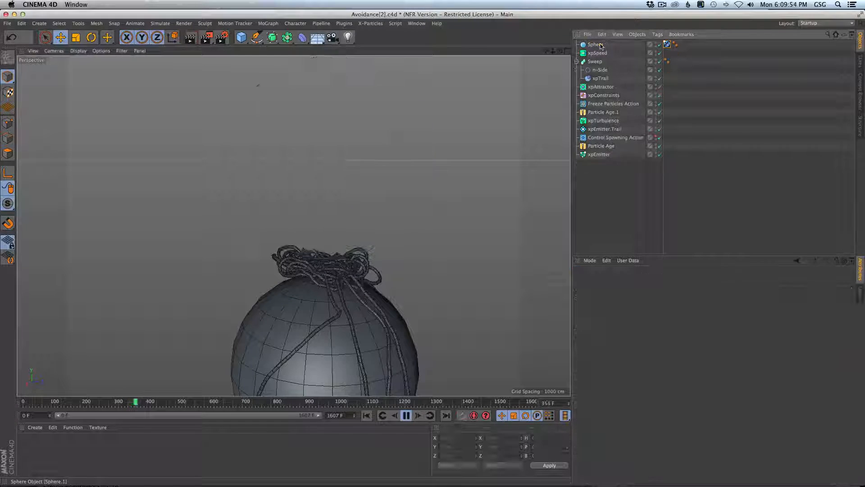
{"action": "middle_click_drag", "start_coordinate": [400, 214], "coordinate": [369, 58], "text": "alt"}
{"action": "left_click_drag", "start_coordinate": [292, 218], "coordinate": [316, 247], "text": "alt"}
{"action": "left_click", "coordinate": [241, 37]}
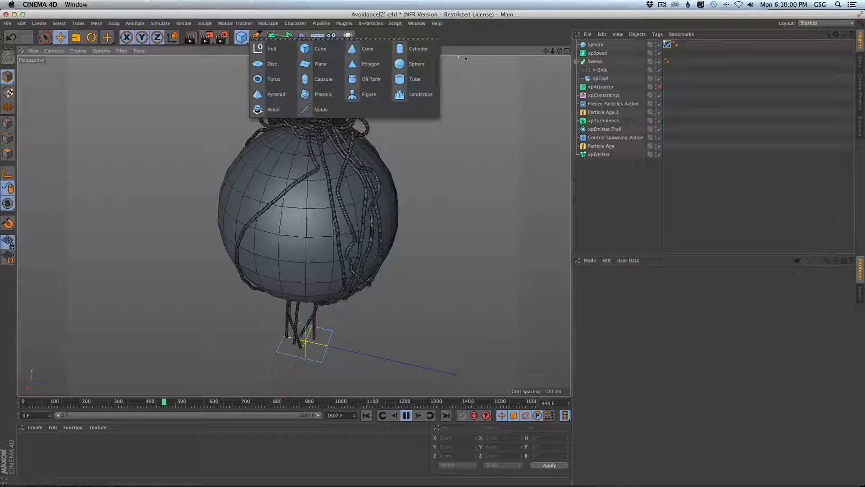
{"action": "left_click", "coordinate": [419, 79]}
{"action": "left_click_drag", "start_coordinate": [317, 277], "coordinate": [274, 213]}
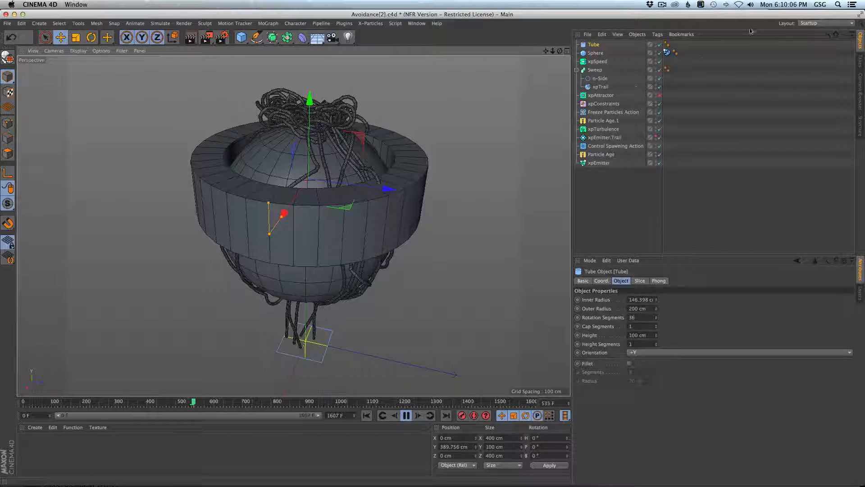
Swap the remaining sphere for the Tube as collider, transferring its collider tag, and replay the simulation from the first frame
{"action": "left_click_drag", "start_coordinate": [667, 52], "coordinate": [683, 45]}
{"action": "left_click", "coordinate": [600, 53]}
{"action": "key", "text": "Delete"}
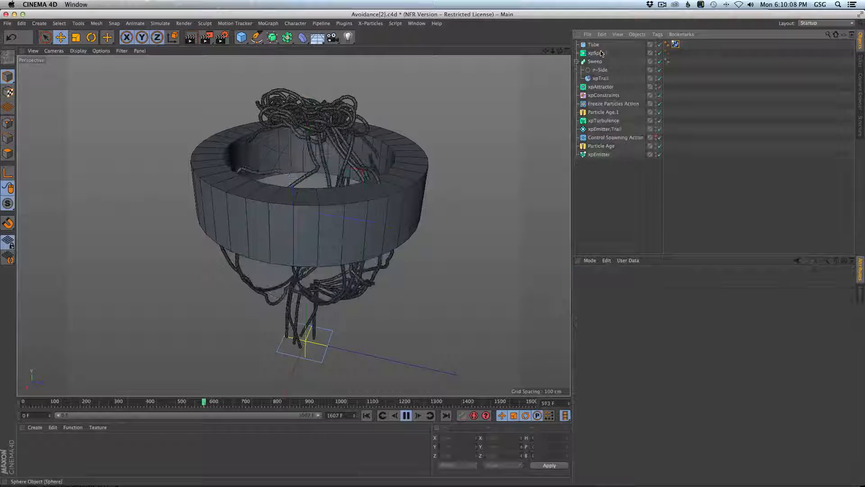
{"action": "left_click", "coordinate": [367, 416]}
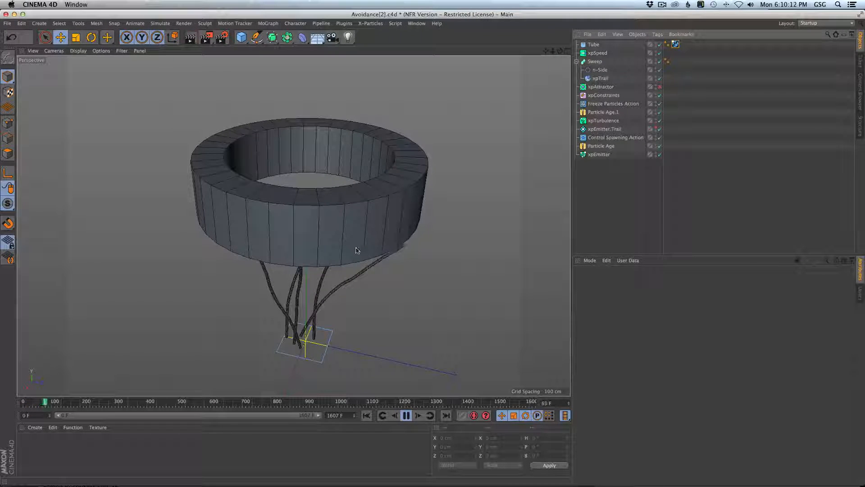
{"action": "left_click_drag", "start_coordinate": [374, 212], "coordinate": [393, 235], "text": "alt"}
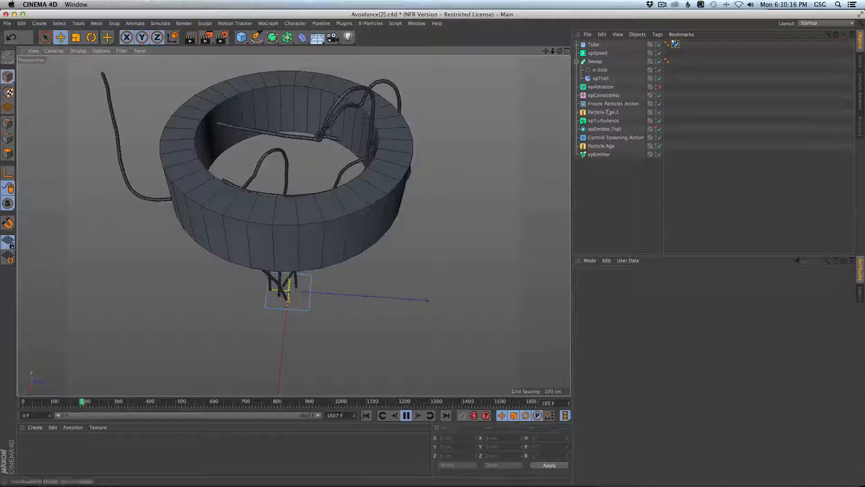
Set the Tube's collider tag Attraction Radius to 200 cm and replay the simulation from the first frame, viewing it from above and the side
{"action": "left_click", "coordinate": [675, 43]}
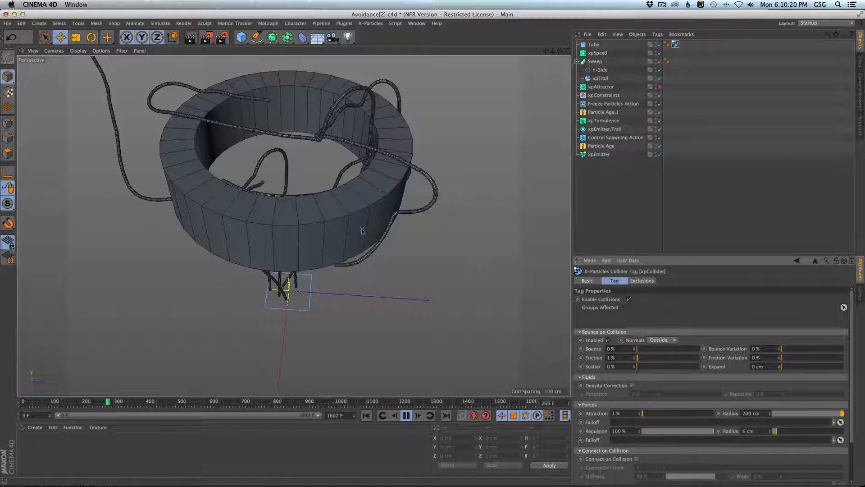
{"action": "left_click_drag", "start_coordinate": [351, 226], "coordinate": [359, 209], "text": "alt"}
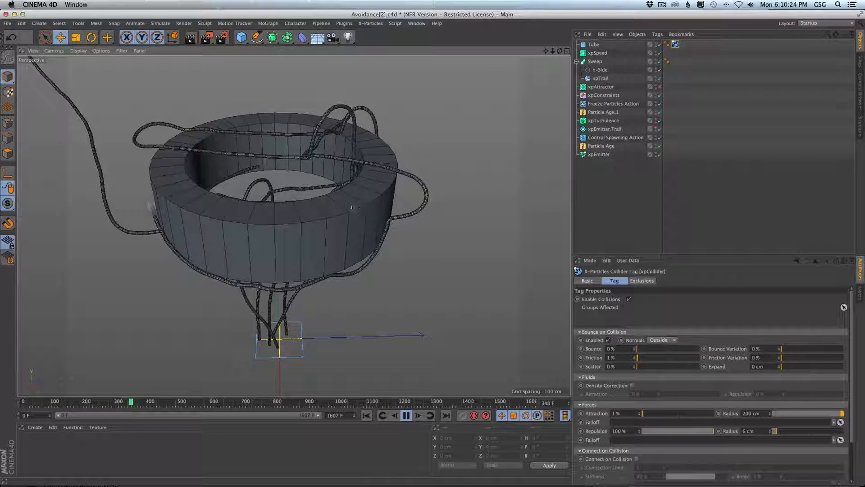
{"action": "left_click", "coordinate": [367, 416]}
{"action": "left_click_drag", "start_coordinate": [302, 293], "coordinate": [294, 313], "text": "alt"}
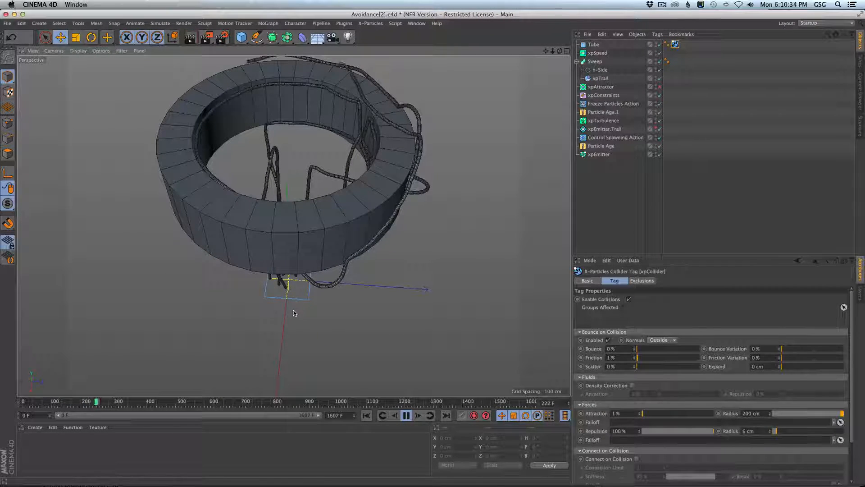
{"action": "left_click_drag", "start_coordinate": [293, 312], "coordinate": [294, 287], "text": "alt"}
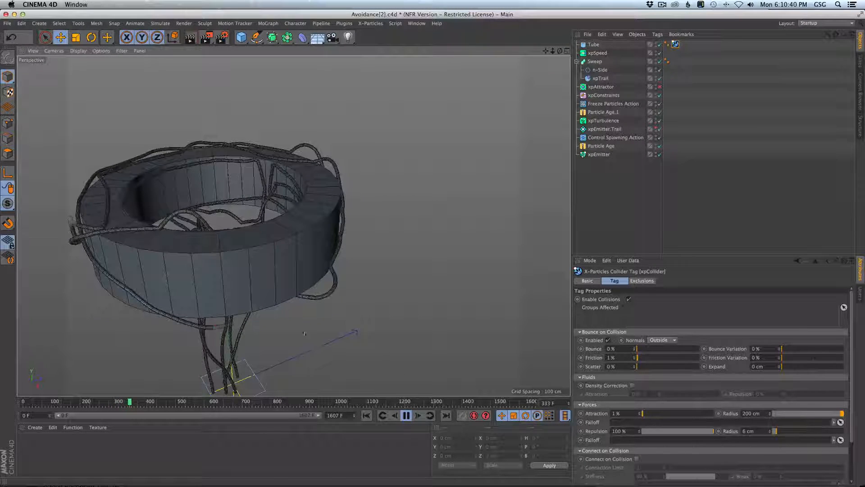
Set the xpEmitter's Shot Count to 15, run the simulation around the Tube viewing it from several sides, and rewind
{"action": "left_click", "coordinate": [405, 415]}
{"action": "left_click", "coordinate": [367, 415]}
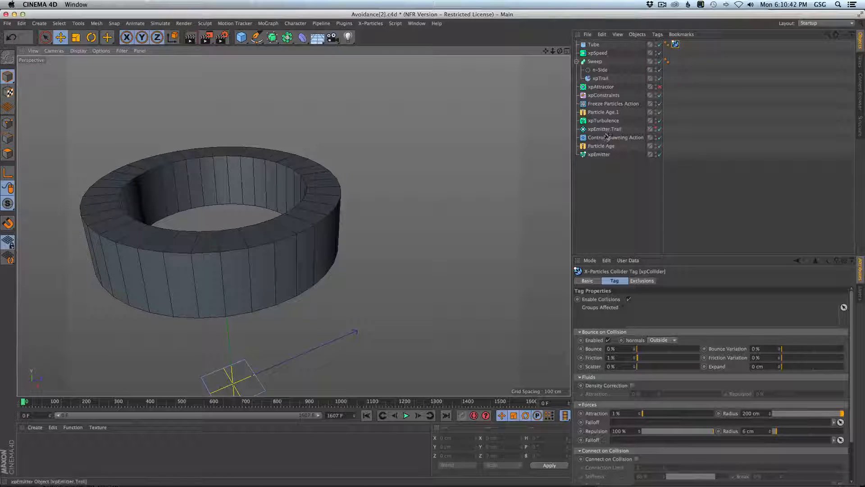
{"action": "left_click", "coordinate": [598, 154]}
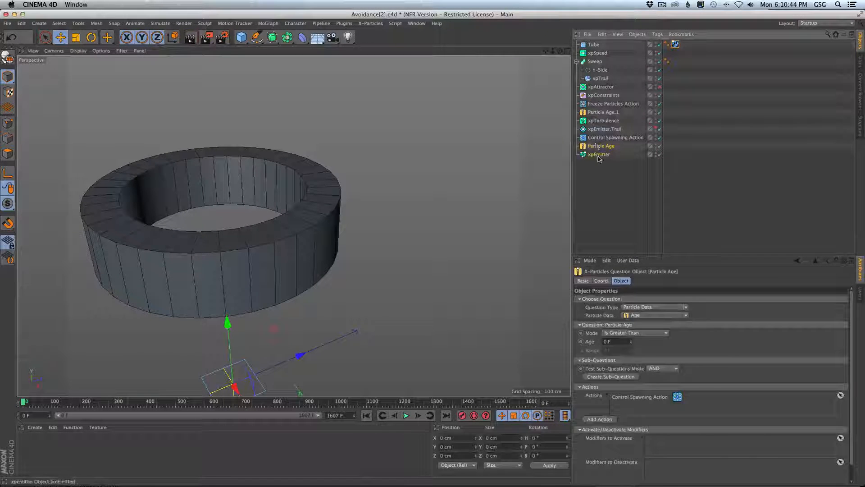
{"action": "left_click", "coordinate": [700, 281]}
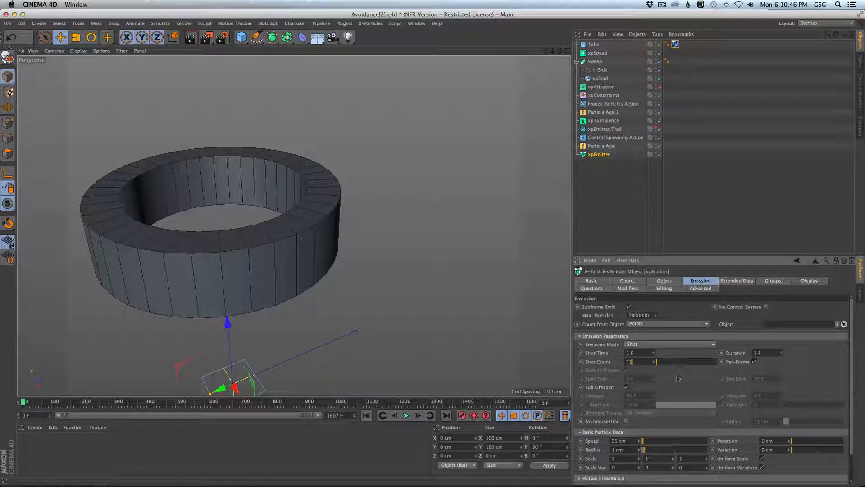
{"action": "key", "text": "Return"}
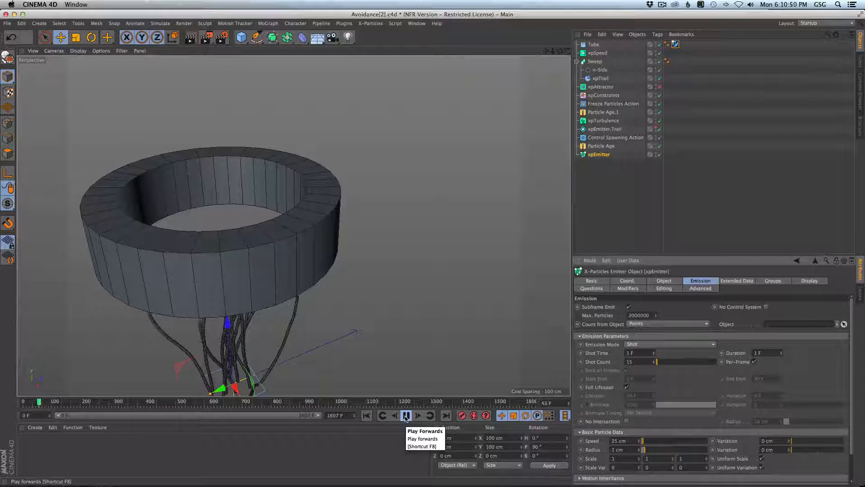
{"action": "left_click_drag", "start_coordinate": [253, 233], "coordinate": [275, 192], "text": "alt"}
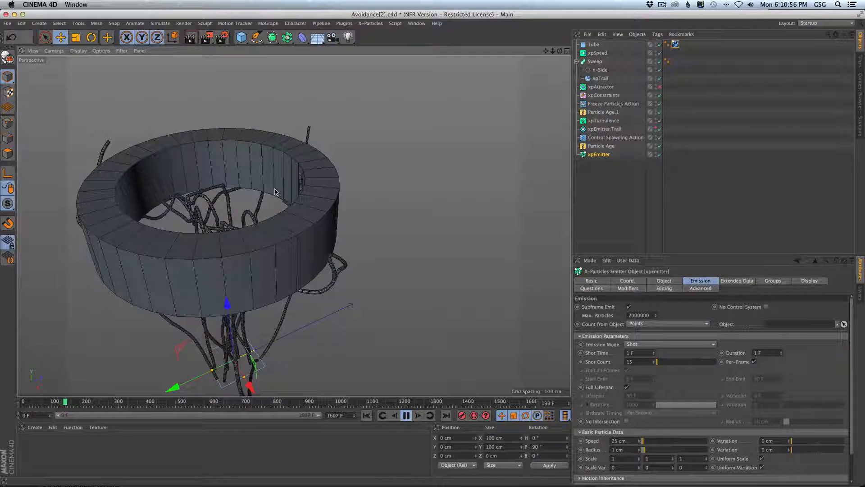
{"action": "mouse_move", "coordinate": [243, 217]}
{"action": "left_mouse_down", "text": "alt"}
{"action": "mouse_move", "coordinate": [248, 192]}
{"action": "mouse_move", "coordinate": [255, 245]}
{"action": "mouse_move", "coordinate": [279, 121]}
{"action": "mouse_move", "coordinate": [241, 213]}
{"action": "left_mouse_up", "text": "alt"}
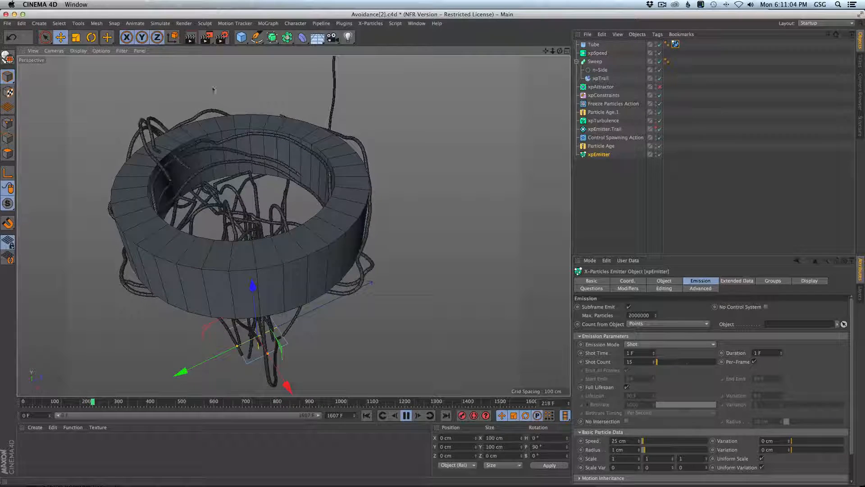
{"action": "mouse_move", "coordinate": [318, 204]}
{"action": "left_mouse_down", "text": "alt"}
{"action": "mouse_move", "coordinate": [275, 173]}
{"action": "mouse_move", "coordinate": [266, 135]}
{"action": "mouse_move", "coordinate": [313, 198]}
{"action": "left_mouse_up", "text": "alt"}
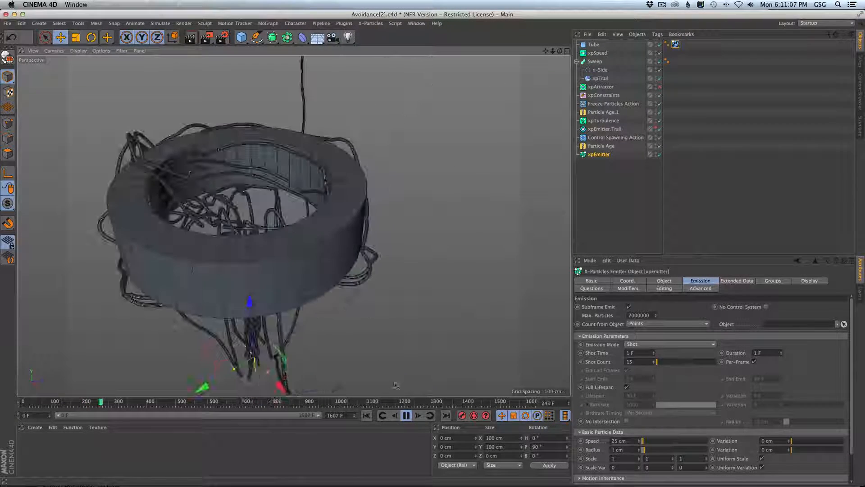
{"action": "left_click", "coordinate": [366, 415]}
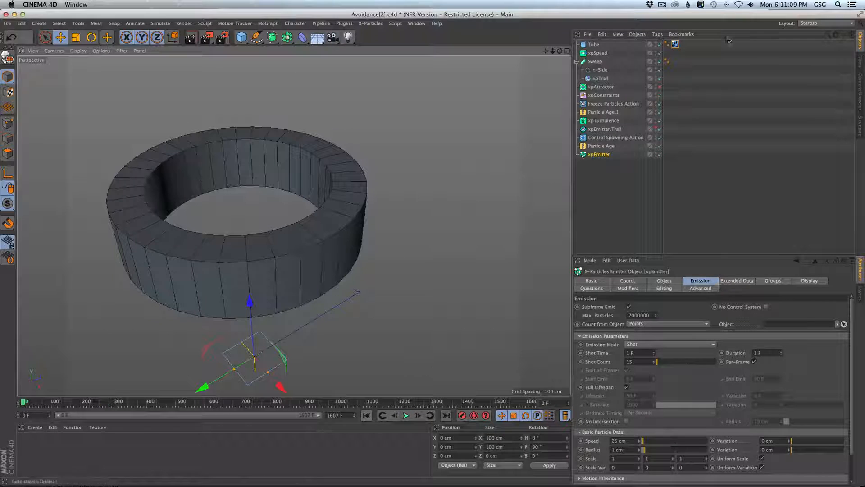
Disable the Tube and save the scene as a new version named Avoidance[3].c4d
{"action": "left_click", "coordinate": [593, 45]}
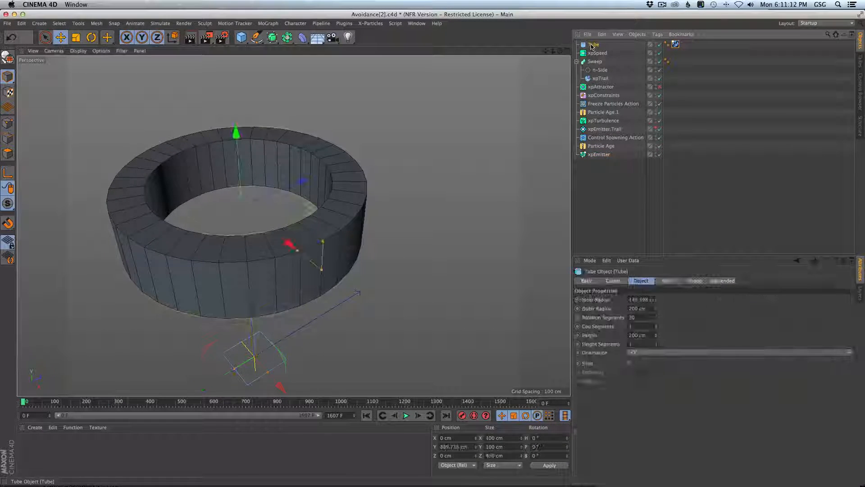
{"action": "left_click", "coordinate": [660, 44]}
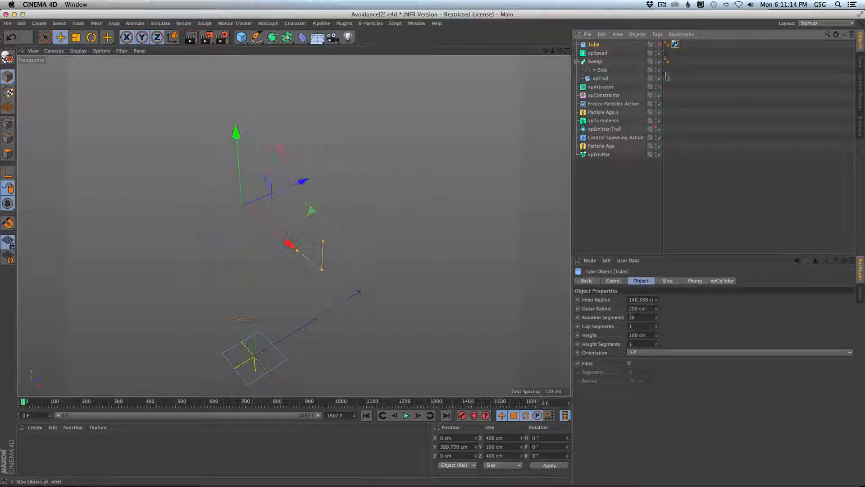
{"action": "key", "text": "super+shift+s"}
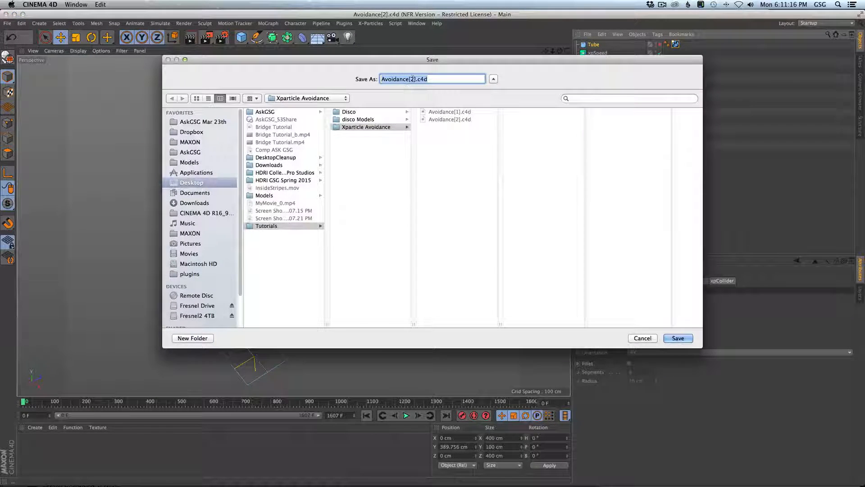
{"action": "left_click", "coordinate": [413, 79]}
{"action": "key", "text": "BackSpace"}
{"action": "type", "text": "3"}
{"action": "key", "text": "Return"}
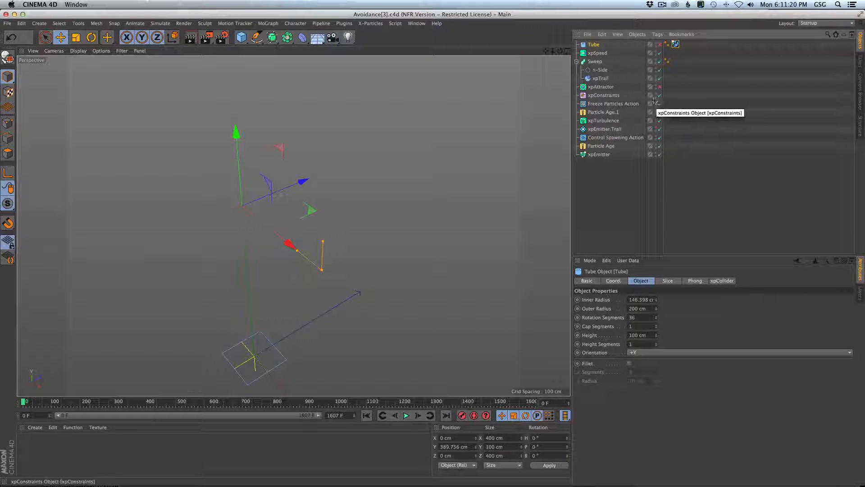
Enable the xpAttractor, set the xpEmitter's Shot Count to 3, and run the simulation from the first frame
{"action": "left_click", "coordinate": [659, 86]}
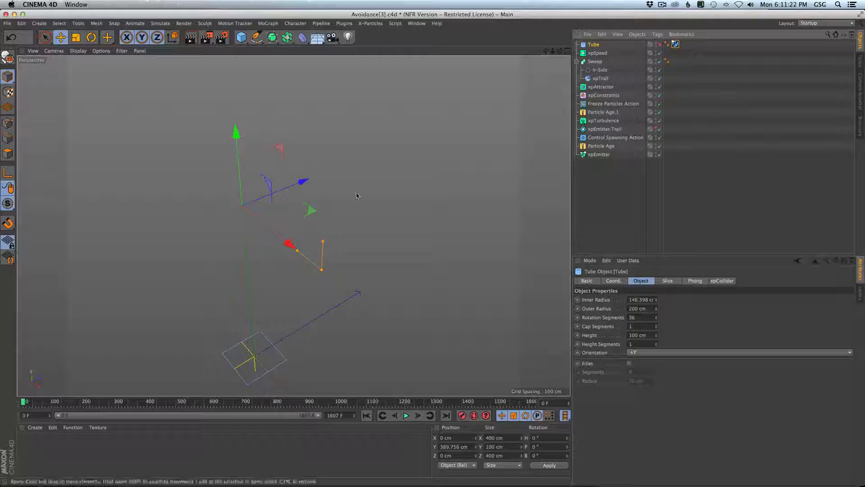
{"action": "left_click_drag", "start_coordinate": [265, 196], "coordinate": [245, 203], "text": "alt"}
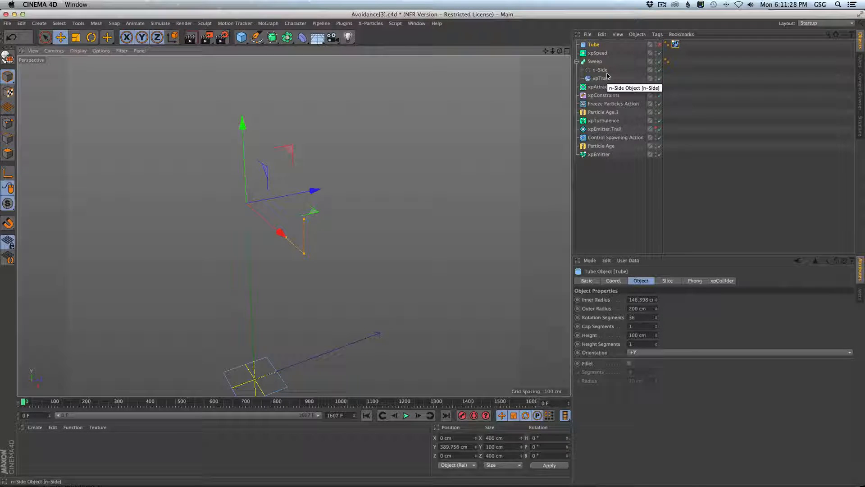
{"action": "left_click", "coordinate": [599, 156]}
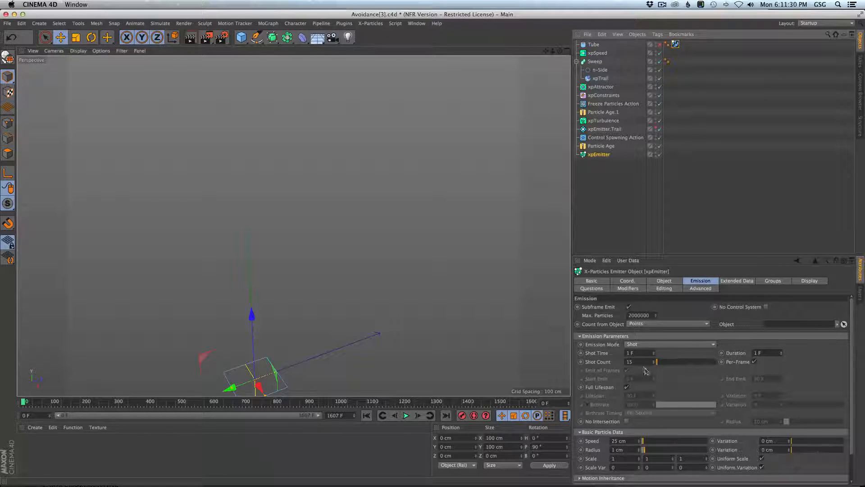
{"action": "double_click", "coordinate": [630, 362]}
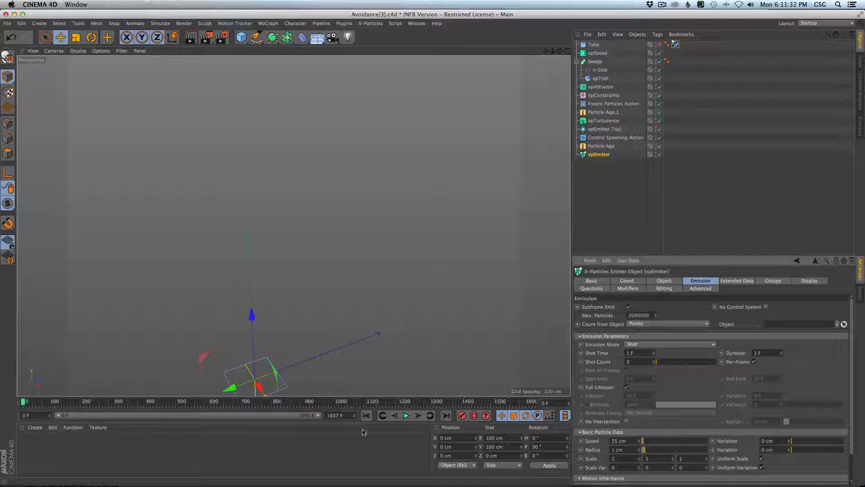
{"action": "left_click", "coordinate": [368, 415]}
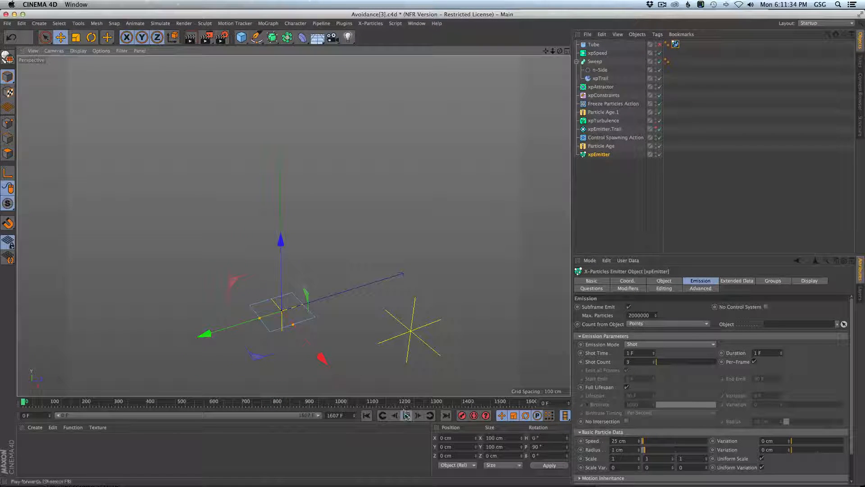
{"action": "left_click", "coordinate": [406, 416]}
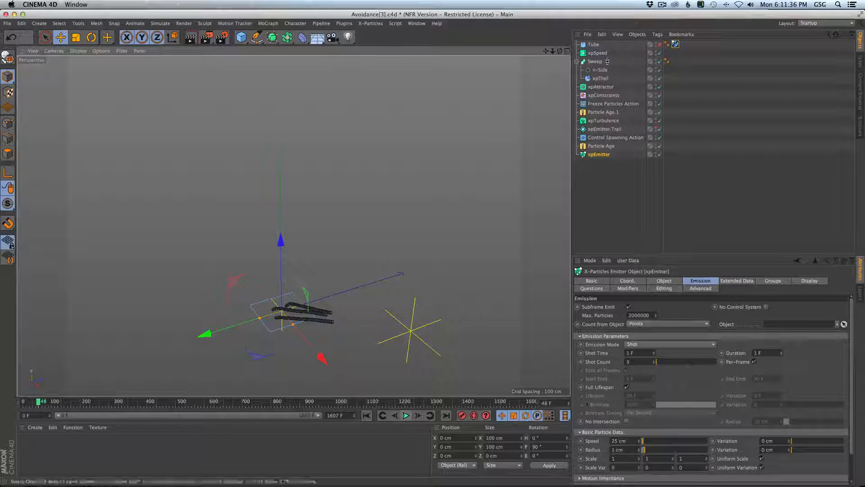
Reset the xpAttractor's position with Reset PSR and raise it to about 415 cm on Y above the emitter
{"action": "left_click", "coordinate": [413, 309]}
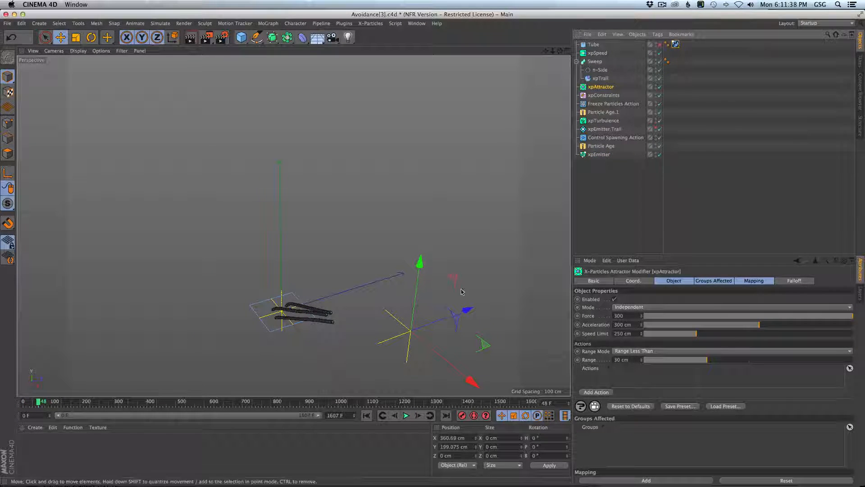
{"action": "left_click_drag", "start_coordinate": [453, 279], "coordinate": [344, 50]}
{"action": "left_click_drag", "start_coordinate": [388, 325], "coordinate": [440, 359], "text": "alt"}
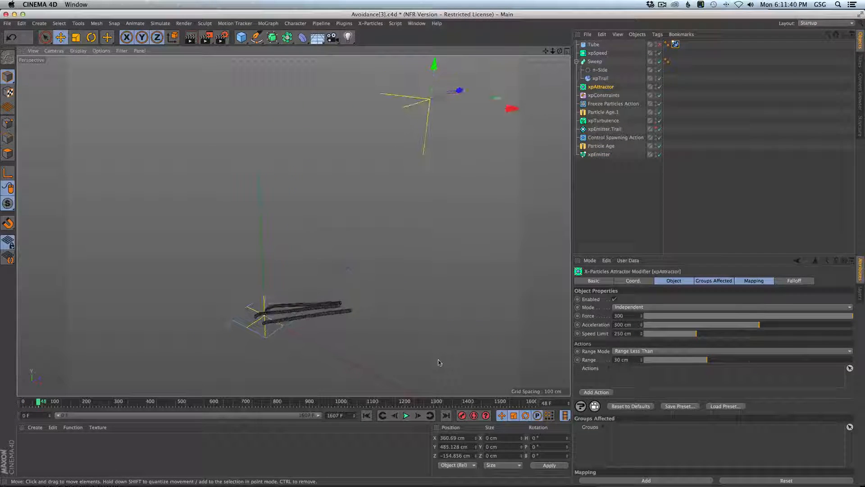
{"action": "key", "text": "shift+c"}
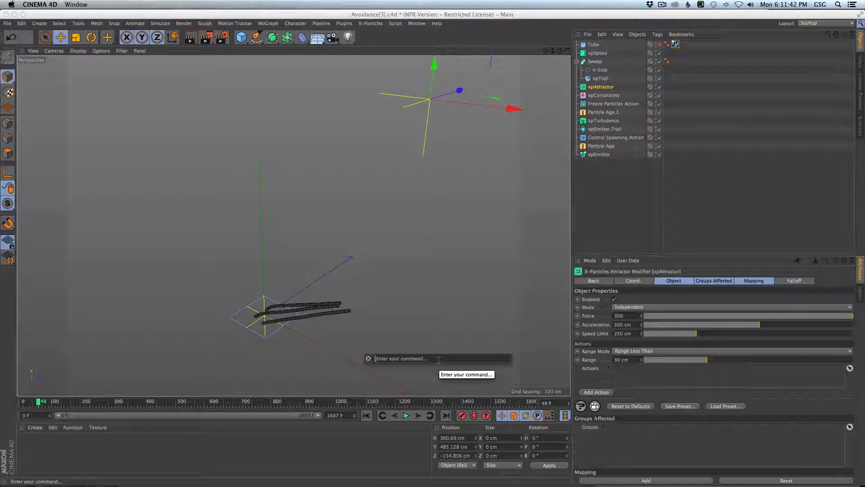
{"action": "type", "text": "psr"}
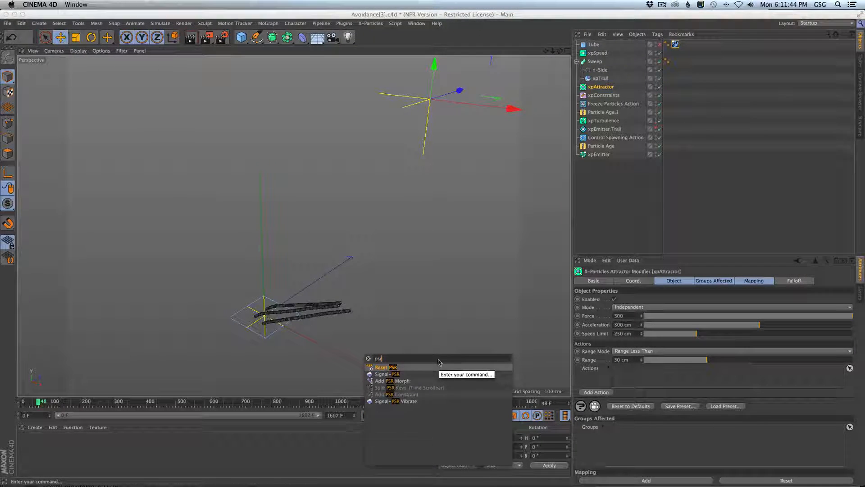
{"action": "key", "text": "Return"}
{"action": "left_click_drag", "start_coordinate": [260, 247], "coordinate": [258, 56]}
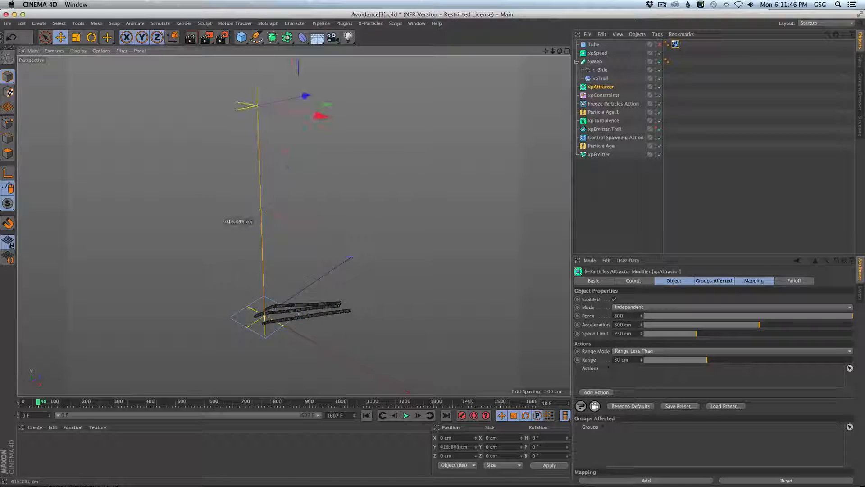
Replay the simulation from the first frame and examine how the trails grow around the raised xpAttractor
{"action": "left_click", "coordinate": [366, 415]}
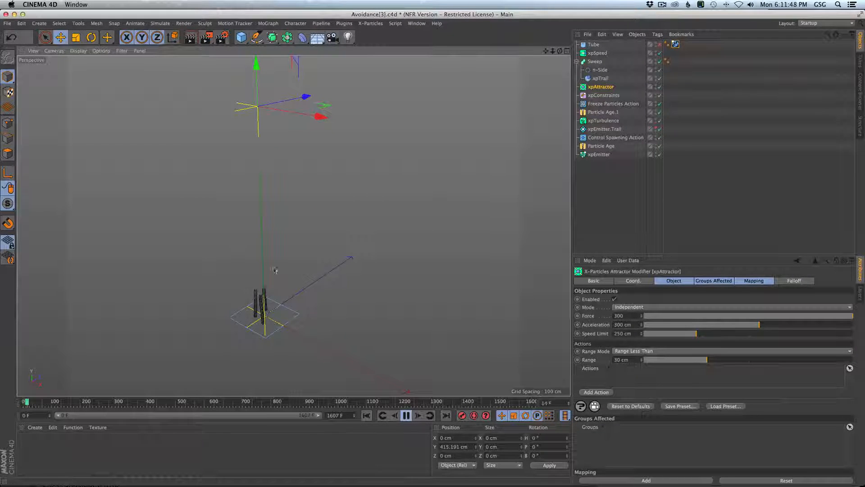
{"action": "middle_click_drag", "start_coordinate": [275, 269], "coordinate": [284, 350], "text": "alt"}
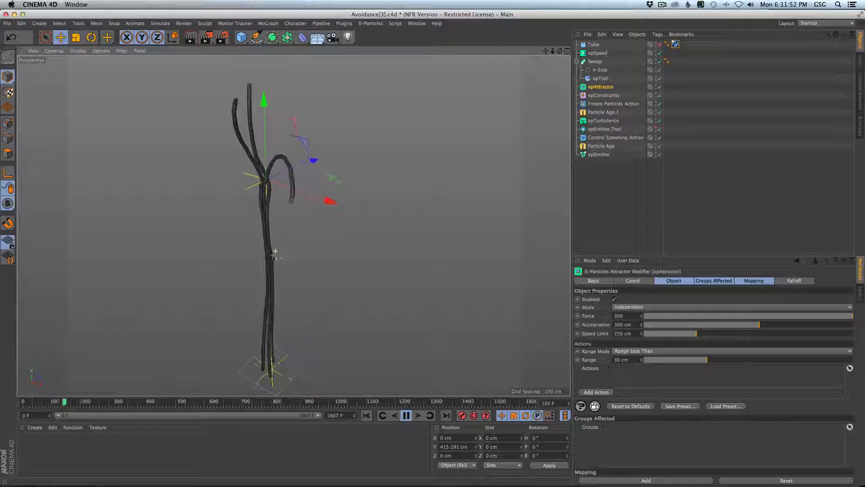
{"action": "left_click_drag", "start_coordinate": [276, 166], "coordinate": [278, 186], "text": "alt"}
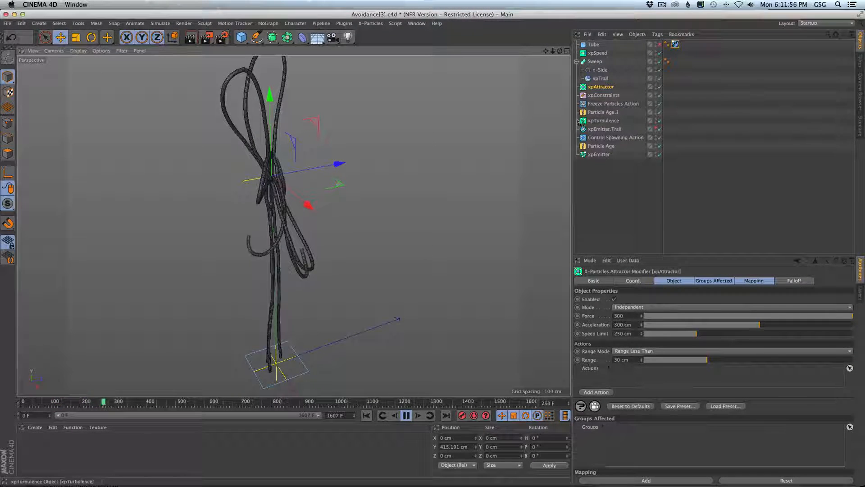
Set the xpConstraints' Attraction force to 1%, replay the simulation from the first frame, and pause it
{"action": "left_click", "coordinate": [619, 95]}
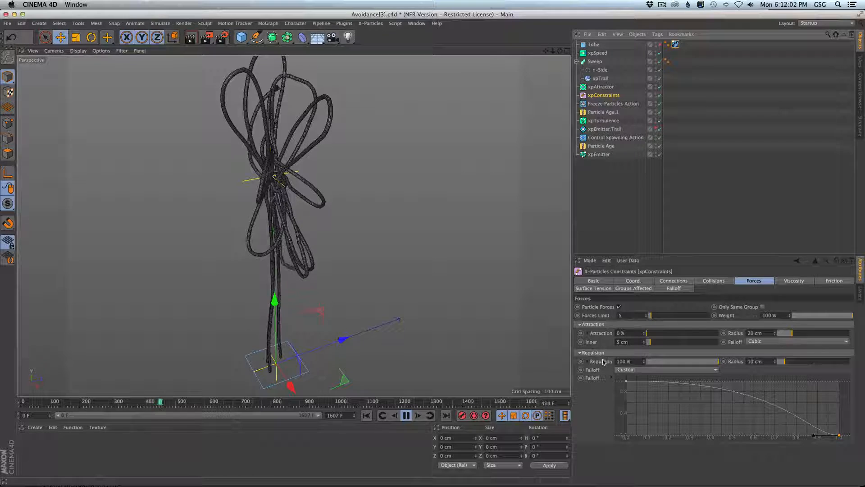
{"action": "double_click", "coordinate": [634, 333]}
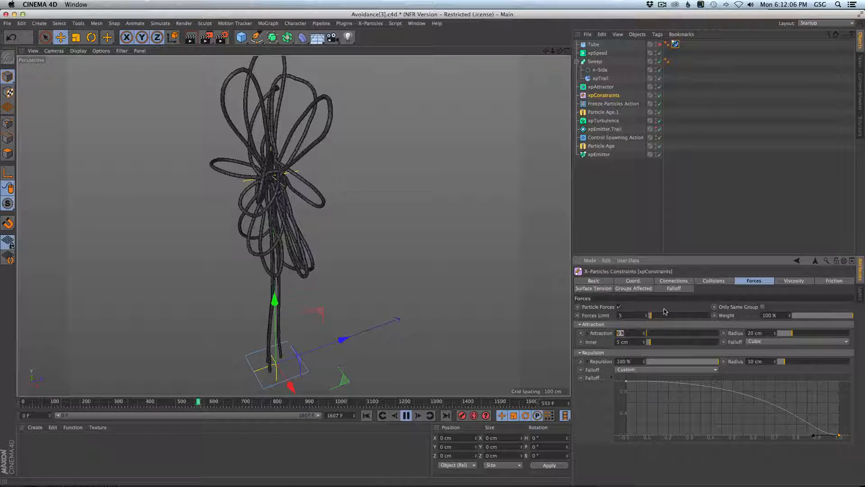
{"action": "type", "text": "1"}
{"action": "key", "text": "Return"}
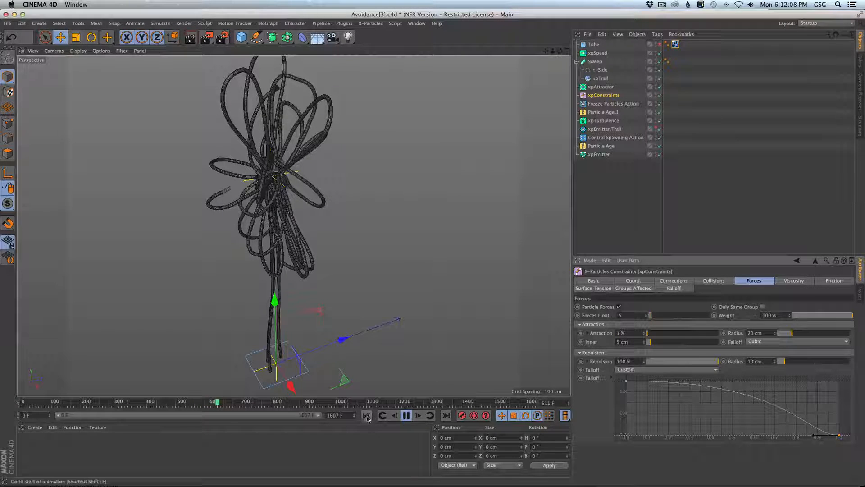
{"action": "left_click", "coordinate": [366, 416]}
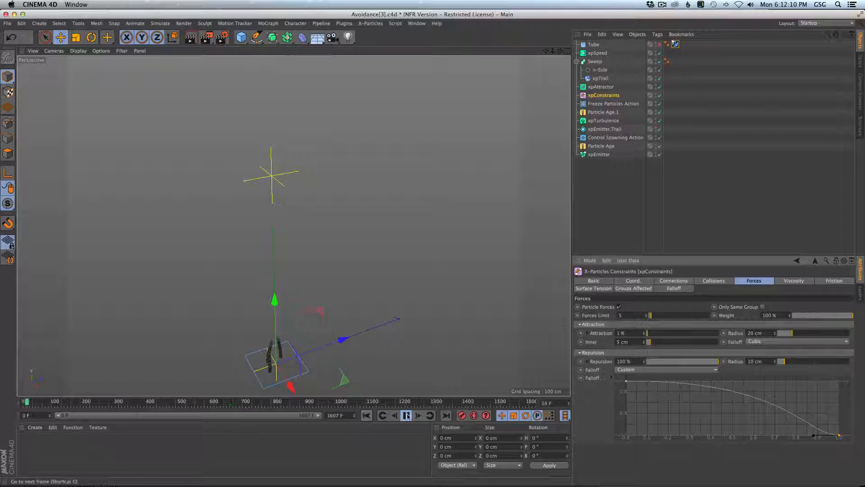
{"action": "left_click", "coordinate": [410, 416]}
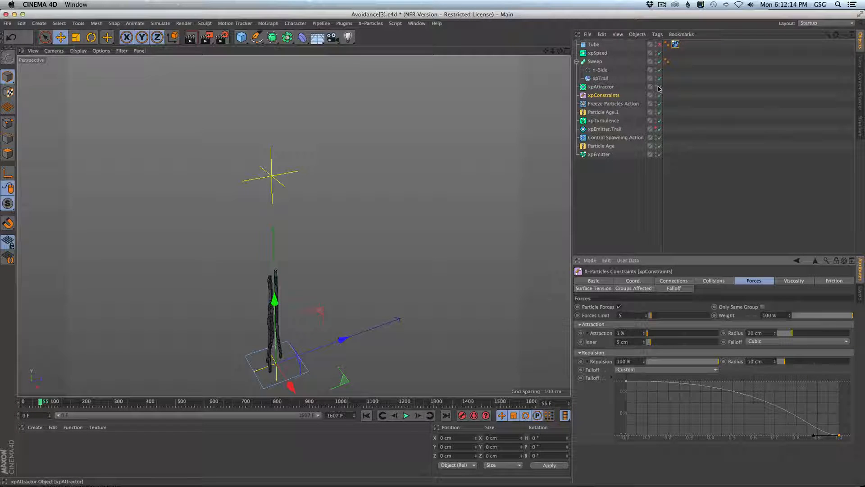
Disable the xpAttractor and replay the simulation from the first frame to view the trails without it
{"action": "left_click", "coordinate": [659, 87]}
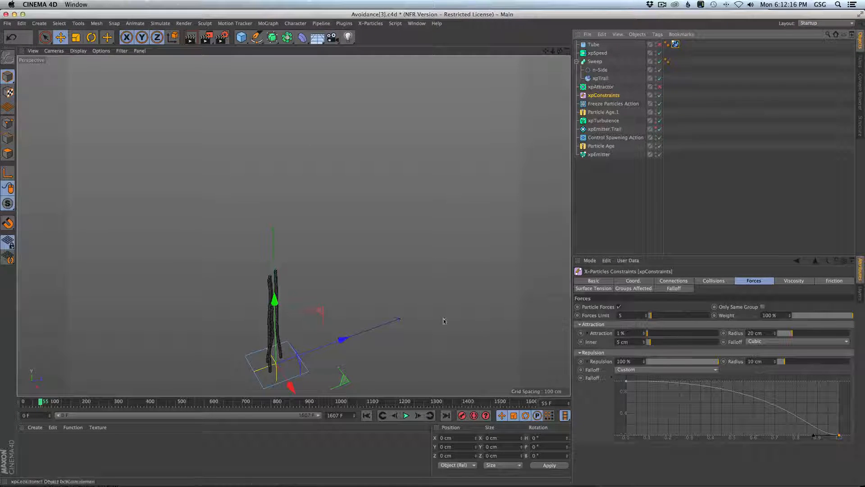
{"action": "left_click", "coordinate": [367, 415]}
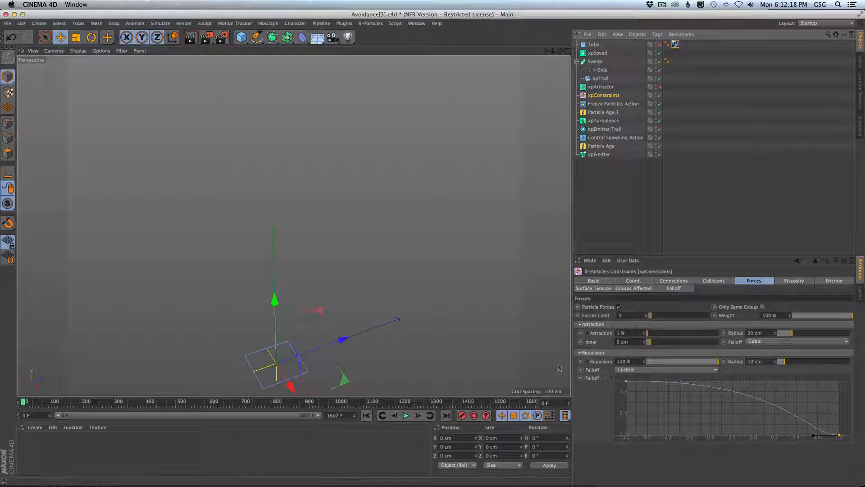
{"action": "left_click", "coordinate": [407, 415]}
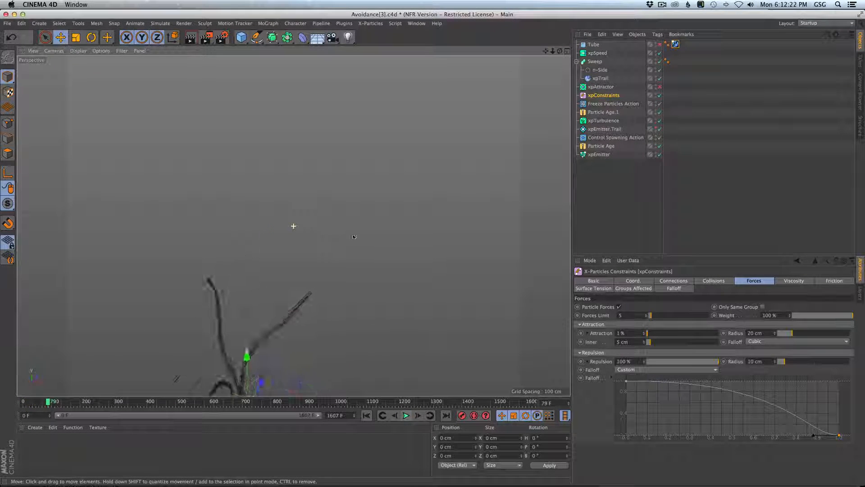
{"action": "middle_click_drag", "start_coordinate": [299, 275], "coordinate": [319, 248], "text": "alt"}
Disable the xpTurbulence and run the simulation again from the first frame, viewing the trails at the emitter
{"action": "left_click", "coordinate": [659, 120]}
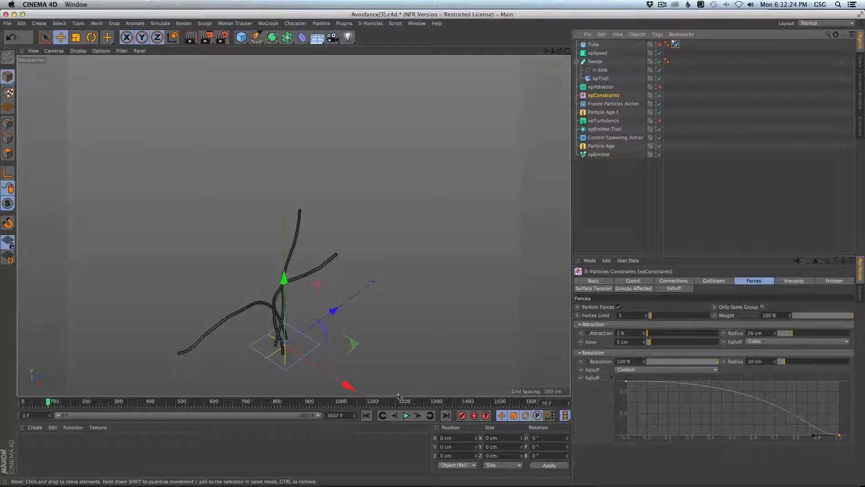
{"action": "left_click", "coordinate": [366, 415]}
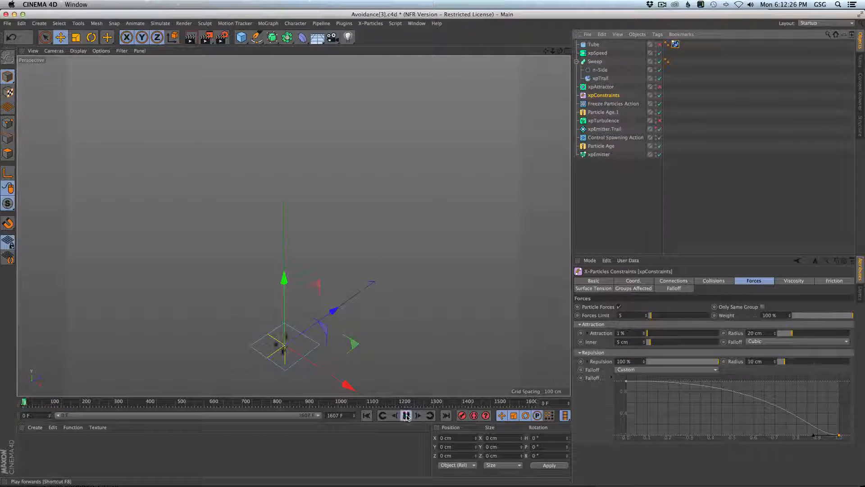
{"action": "left_click", "coordinate": [407, 417]}
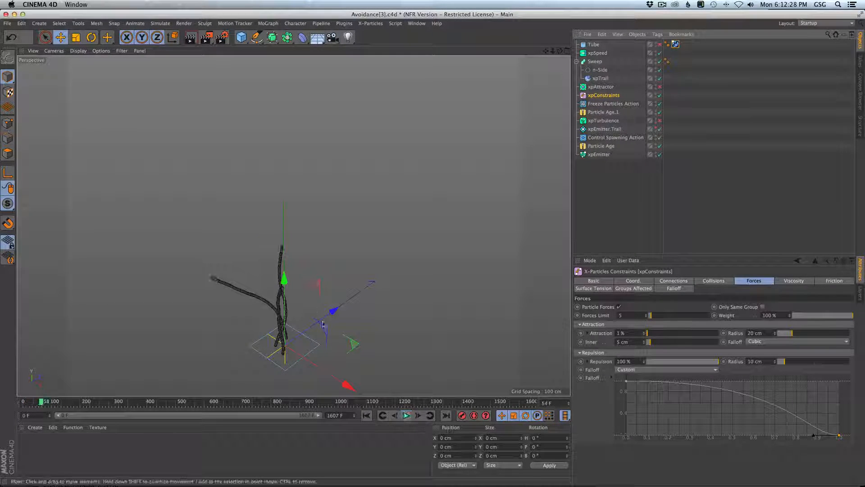
{"action": "mouse_move", "coordinate": [295, 304]}
{"action": "left_mouse_down", "text": "alt"}
{"action": "mouse_move", "coordinate": [253, 302]}
{"action": "mouse_move", "coordinate": [281, 300]}
{"action": "left_mouse_up", "text": "alt"}
Set the xpConstraints' Attraction force to 10% and run the simulation from the first frame, inspecting the tangled trails up close
{"action": "left_click", "coordinate": [621, 333]}
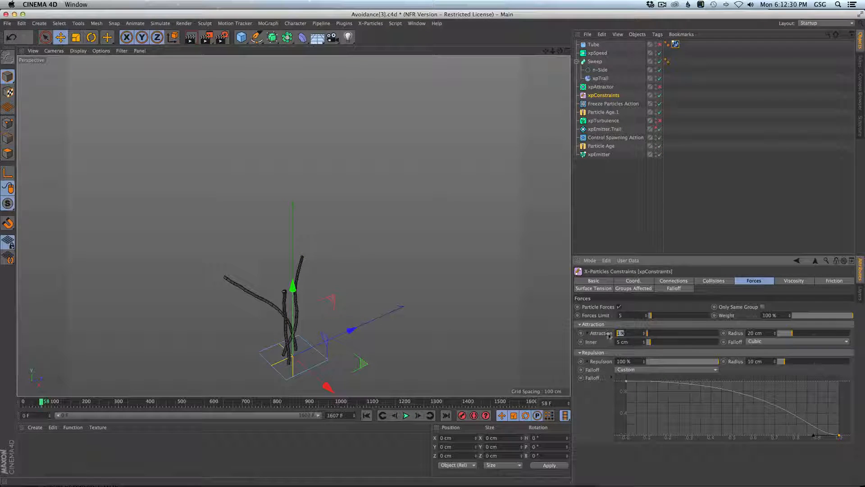
{"action": "type", "text": "10"}
{"action": "key", "text": "Return"}
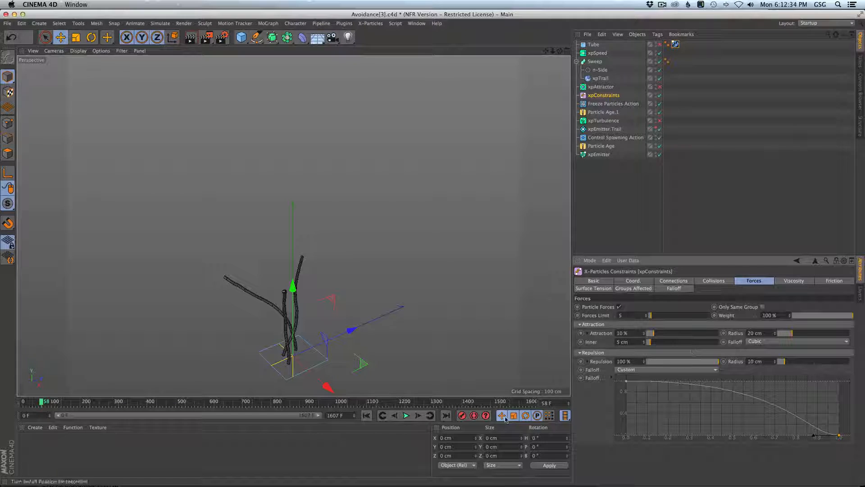
{"action": "left_click", "coordinate": [367, 416]}
{"action": "left_click", "coordinate": [406, 415]}
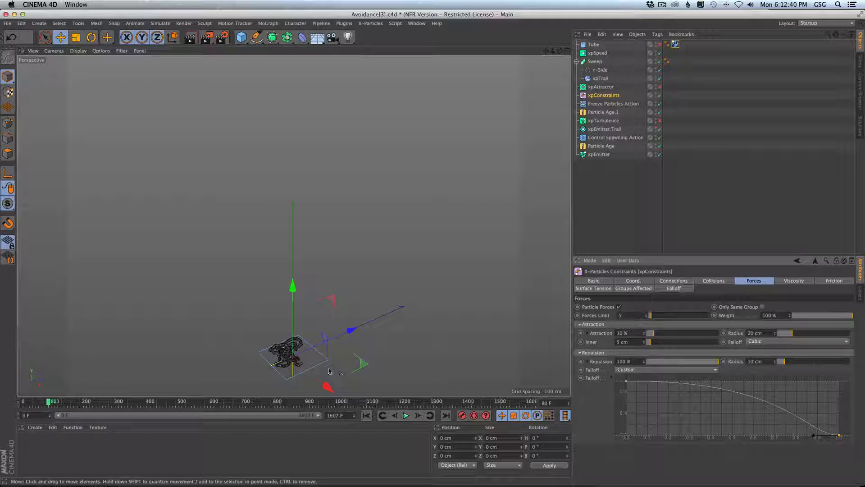
{"action": "scroll", "coordinate": [318, 276], "scroll_direction": "up", "scroll_amount": 10}
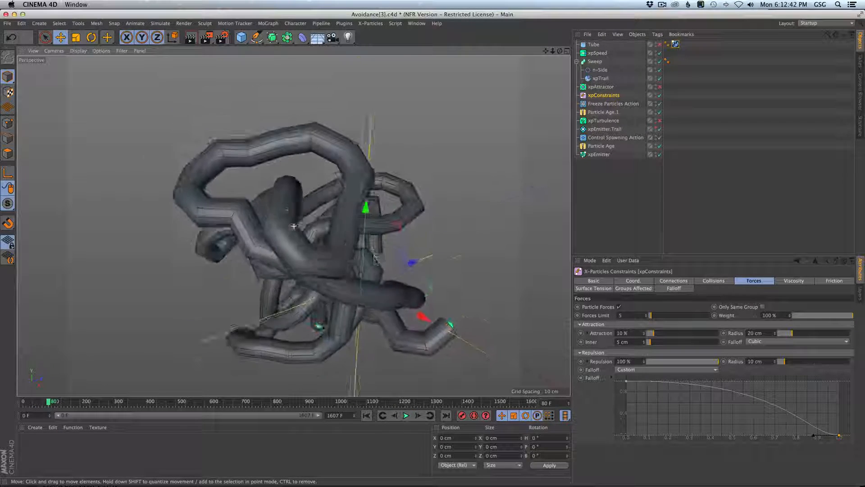
{"action": "scroll", "coordinate": [318, 276], "scroll_direction": "down", "scroll_amount": 10}
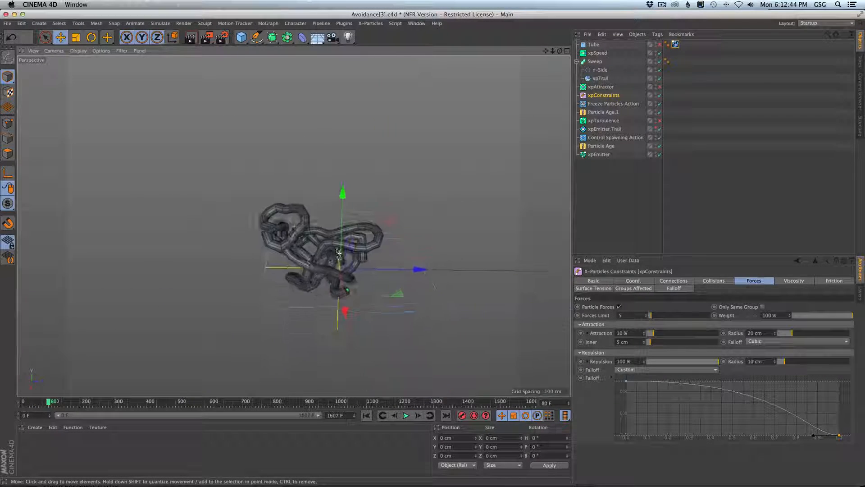
{"action": "scroll", "coordinate": [329, 277], "scroll_direction": "up", "scroll_amount": 2}
{"action": "left_click", "coordinate": [406, 415]}
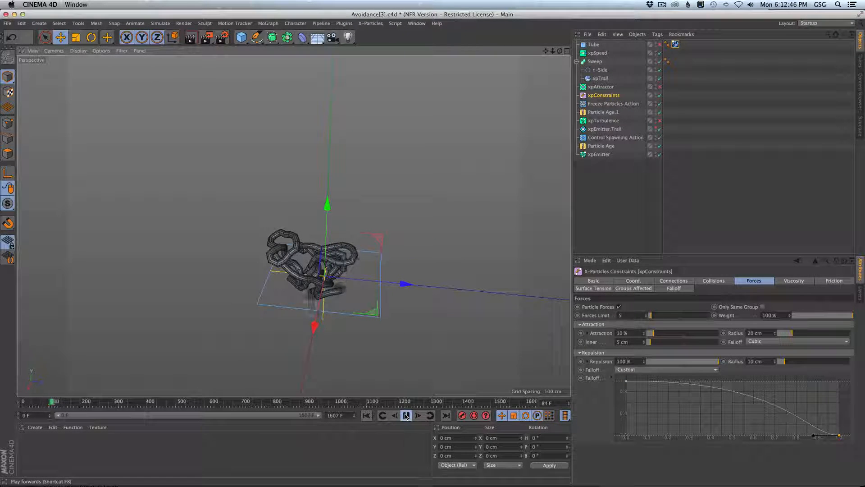
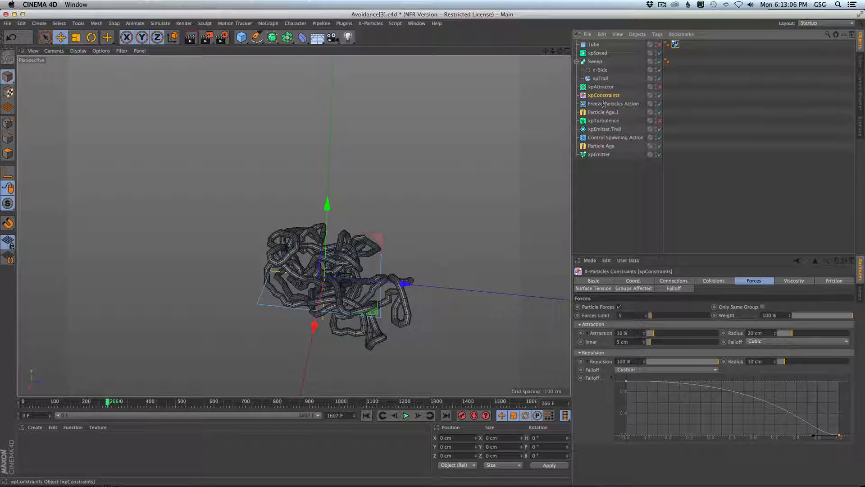
Set the xpEmitter's Shot Count to 1 and replay the simulation from the first frame, viewing the trails from another angle
{"action": "left_click", "coordinate": [599, 155]}
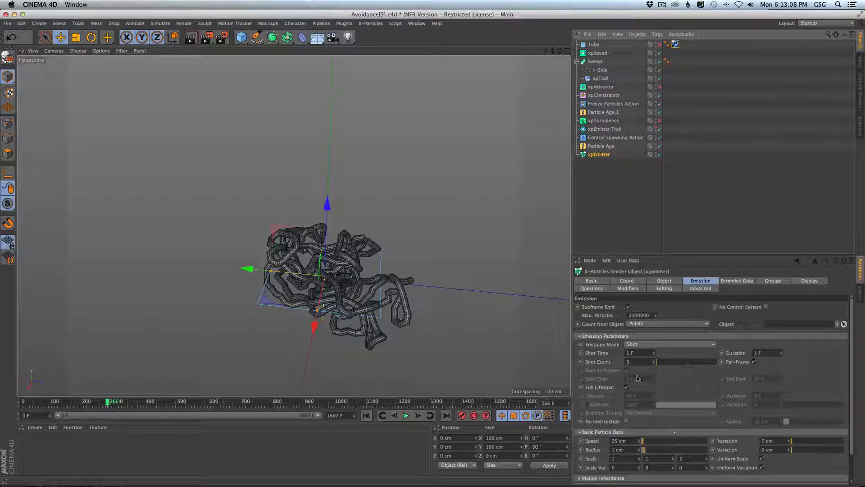
{"action": "double_click", "coordinate": [629, 362]}
{"action": "left_click", "coordinate": [367, 415]}
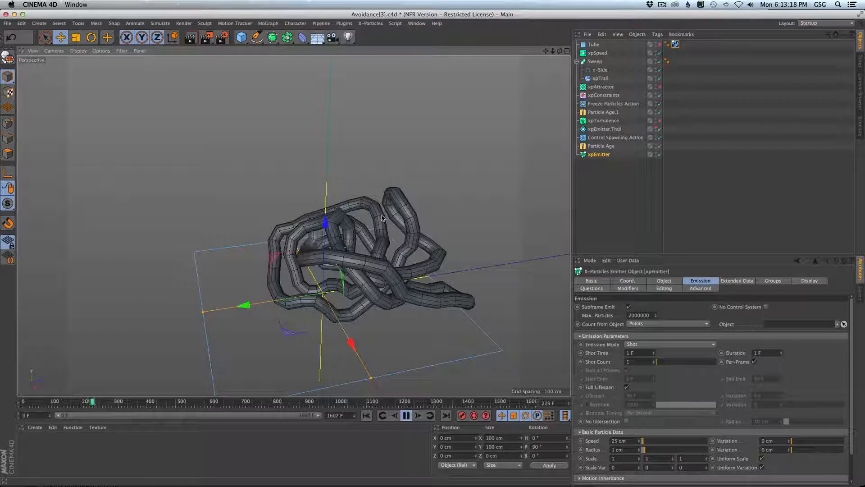
{"action": "left_click_drag", "start_coordinate": [395, 237], "coordinate": [419, 192], "text": "alt"}
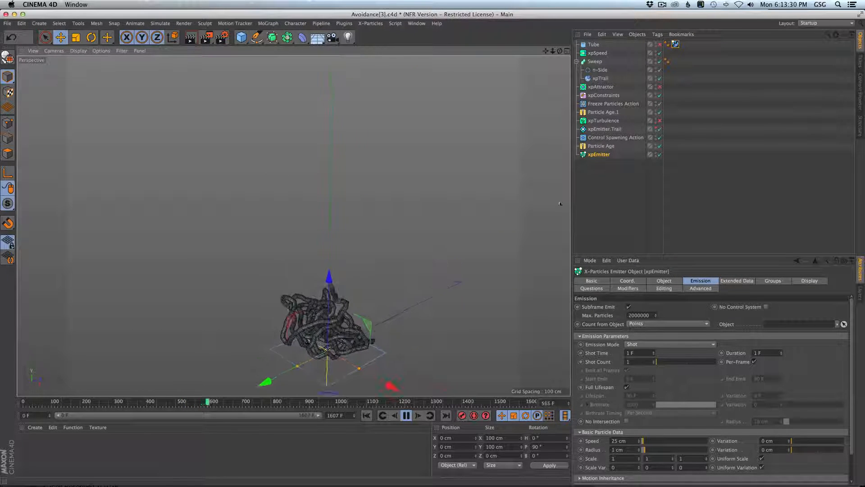
Set the xpEmitter's Shot Count to 5 and replay the simulation from the first frame, viewing the growing trails from another position
{"action": "left_click", "coordinate": [640, 359]}
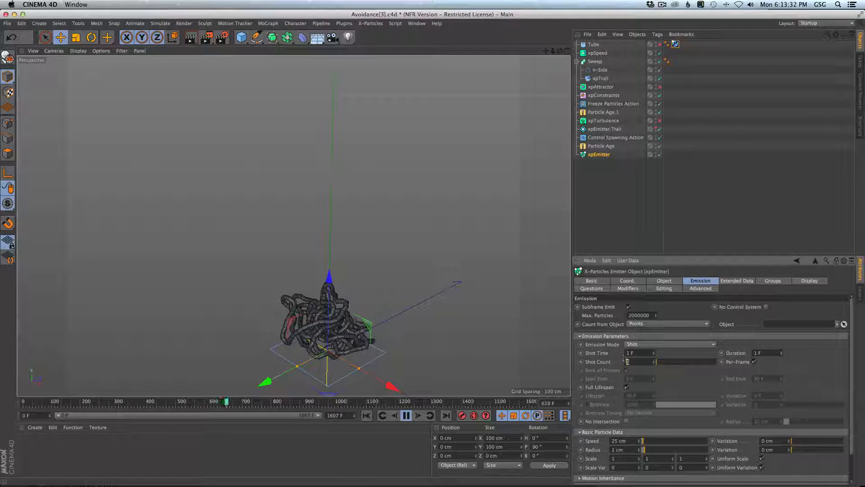
{"action": "left_click", "coordinate": [366, 415]}
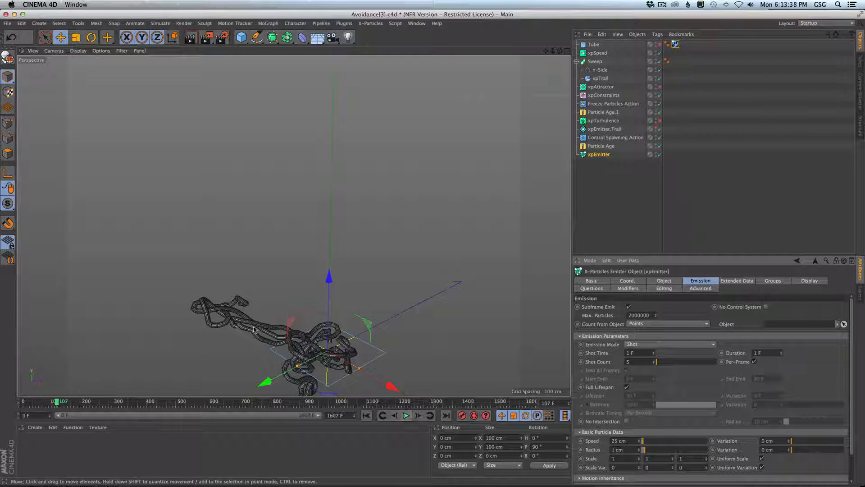
{"action": "left_click", "coordinate": [406, 416]}
{"action": "middle_click_drag", "start_coordinate": [296, 358], "coordinate": [250, 276], "text": "alt"}
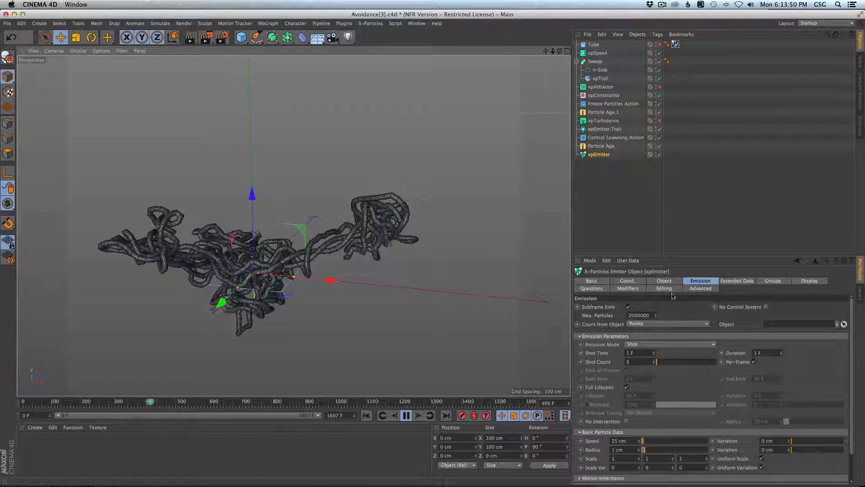
Set the xpConstraints' Forces Limit to 15 and replay the simulation from the first frame, inspecting the trails up close
{"action": "left_click", "coordinate": [604, 95]}
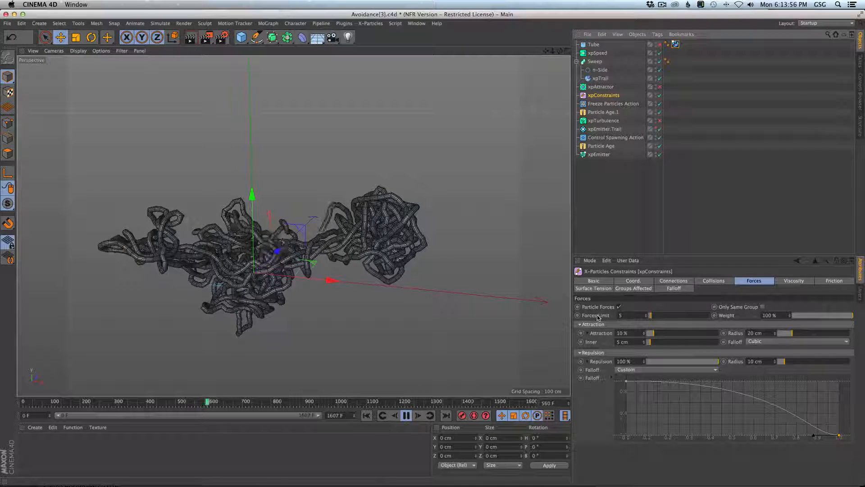
{"action": "double_click", "coordinate": [642, 315]}
{"action": "type", "text": "15"}
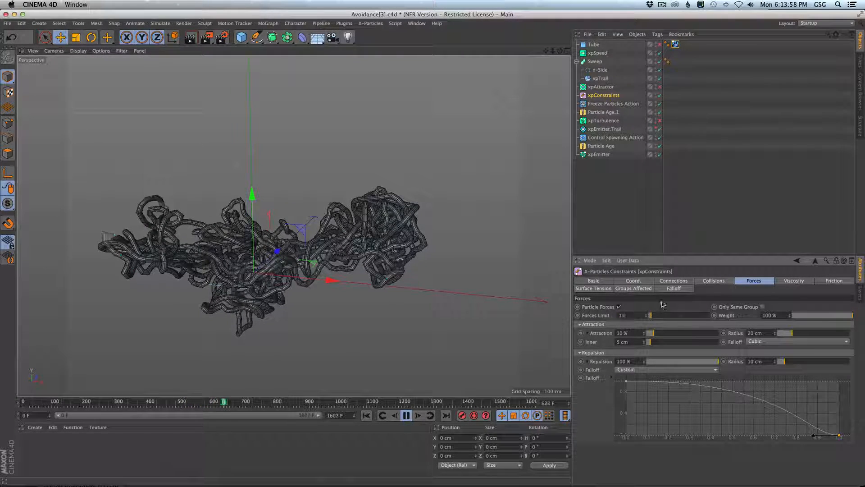
{"action": "left_click", "coordinate": [367, 415]}
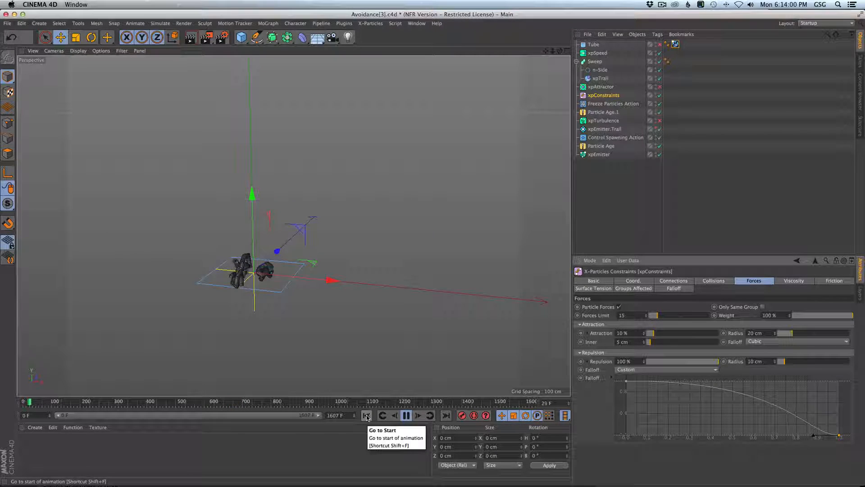
{"action": "right_click_drag", "start_coordinate": [247, 265], "coordinate": [317, 325], "text": "alt"}
{"action": "middle_click_drag", "start_coordinate": [316, 325], "coordinate": [325, 262], "text": "alt"}
{"action": "left_click_drag", "start_coordinate": [325, 262], "coordinate": [279, 277], "text": "alt"}
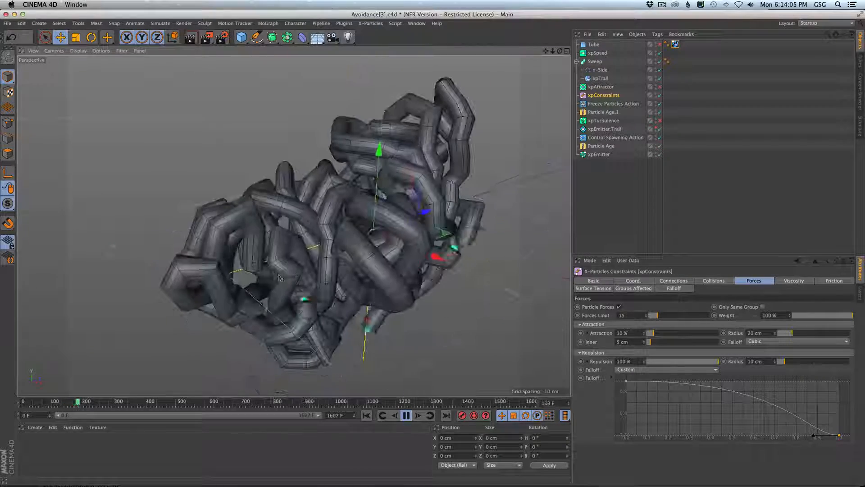
Set the xpConstraints' Forces Limit to 5 and replay the simulation from the first frame, viewing the trails from farther away
{"action": "double_click", "coordinate": [622, 316]}
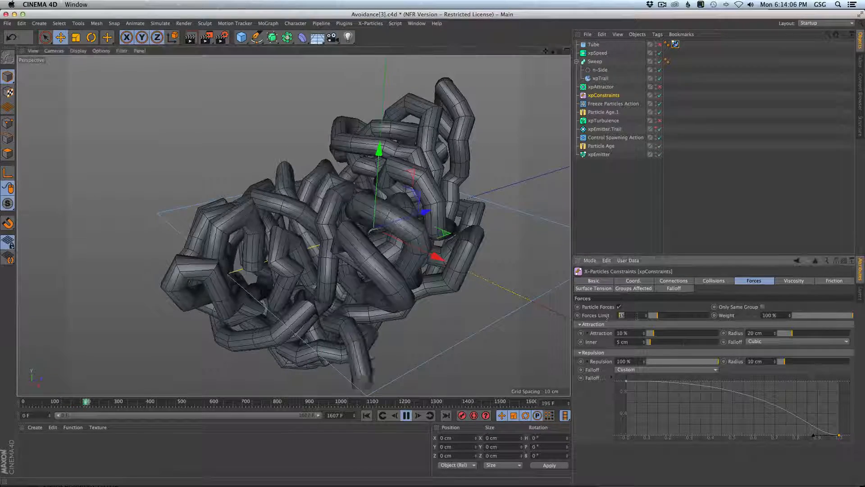
{"action": "type", "text": "5"}
{"action": "key", "text": "Return"}
{"action": "left_click", "coordinate": [366, 415]}
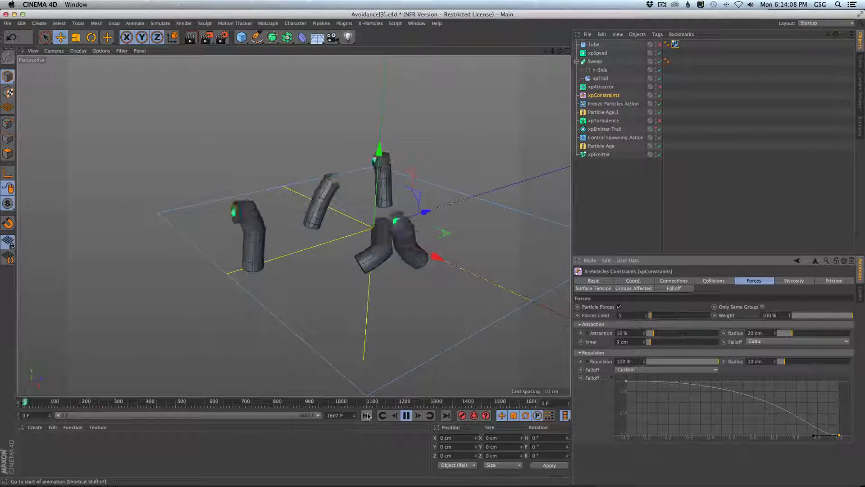
{"action": "right_click_drag", "start_coordinate": [396, 278], "coordinate": [324, 276], "text": "alt"}
{"action": "middle_click_drag", "start_coordinate": [324, 276], "coordinate": [275, 296], "text": "alt"}
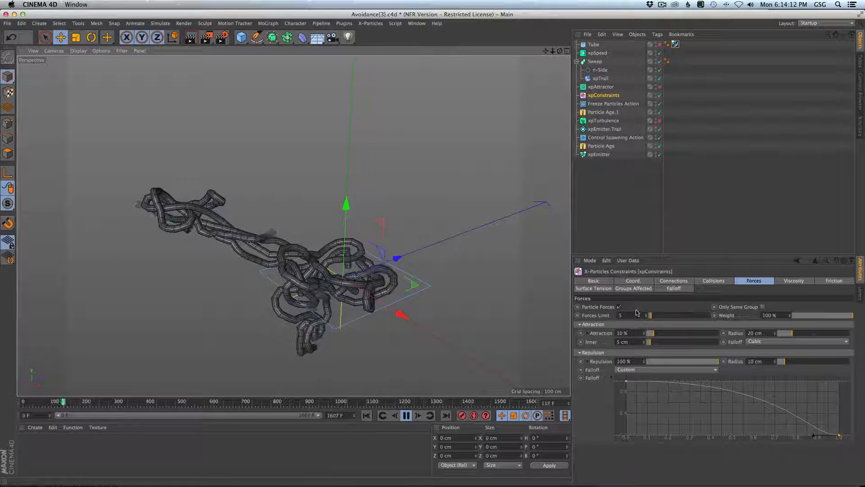
Set the xpConstraints' Forces Limit to 3 and replay the simulation from the first frame, inspecting the trails from several angles
{"action": "type", "text": "3"}
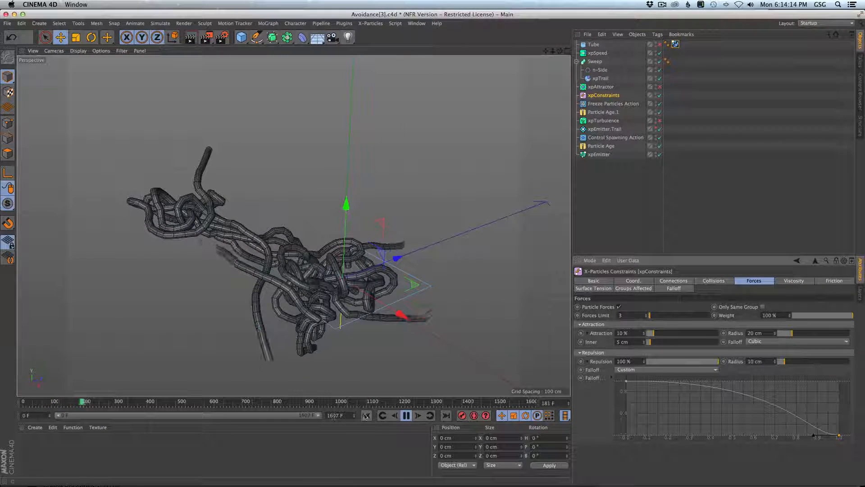
{"action": "left_click", "coordinate": [367, 415]}
{"action": "right_click_drag", "start_coordinate": [387, 250], "coordinate": [364, 257], "text": "alt"}
{"action": "middle_click_drag", "start_coordinate": [365, 258], "coordinate": [332, 259], "text": "alt"}
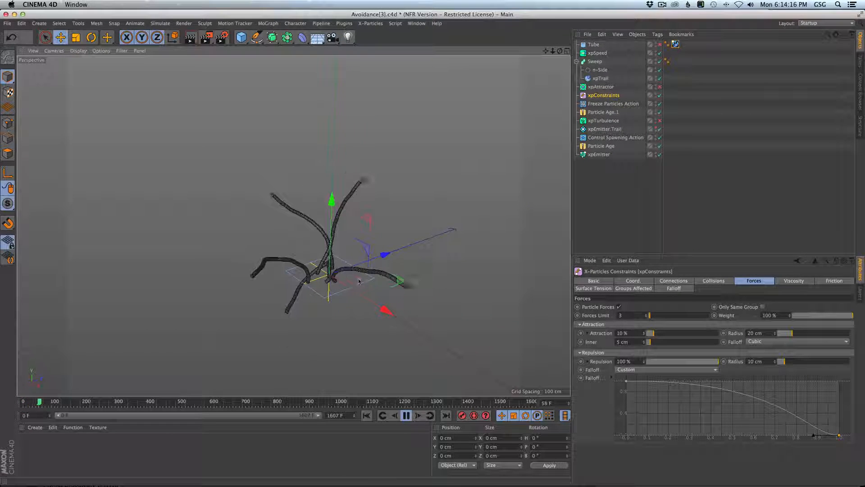
{"action": "left_click_drag", "start_coordinate": [333, 258], "coordinate": [351, 240], "text": "alt"}
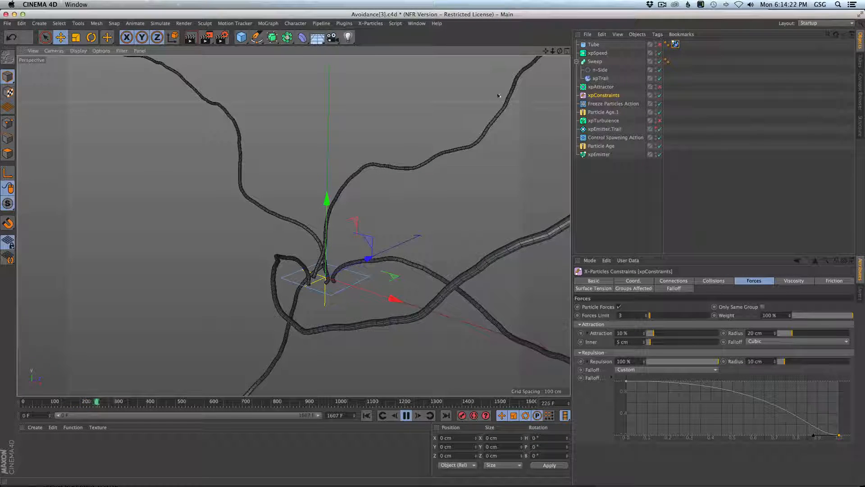
{"action": "right_click_drag", "start_coordinate": [446, 174], "coordinate": [401, 189], "text": "alt"}
{"action": "left_click_drag", "start_coordinate": [401, 189], "coordinate": [419, 212], "text": "alt"}
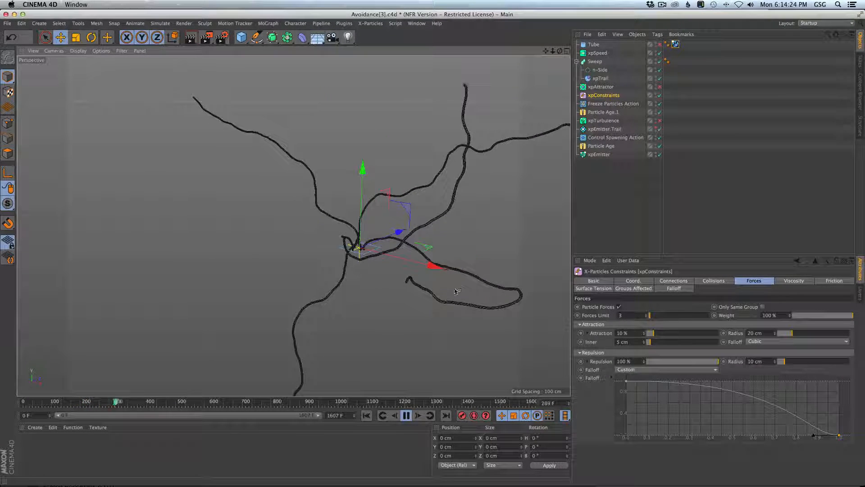
{"action": "left_click_drag", "start_coordinate": [437, 266], "coordinate": [433, 290], "text": "alt"}
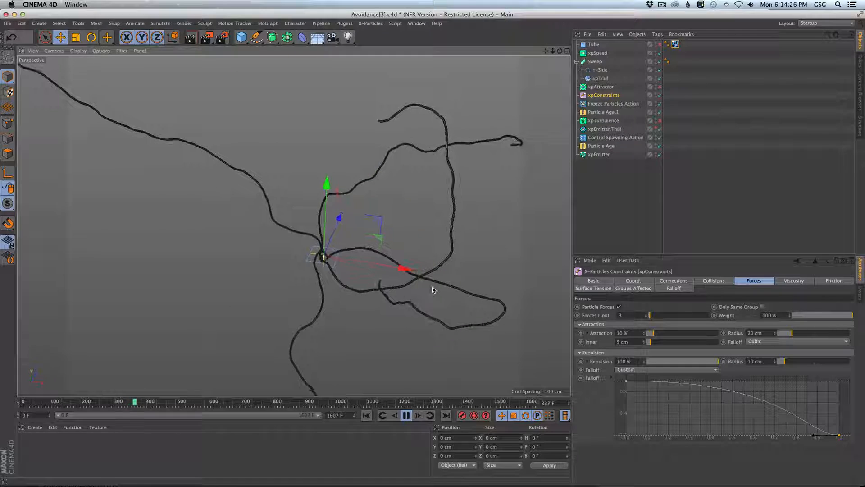
{"action": "right_click_drag", "start_coordinate": [325, 255], "coordinate": [389, 225], "text": "alt"}
{"action": "left_click_drag", "start_coordinate": [334, 258], "coordinate": [318, 273], "text": "alt"}
{"action": "middle_click_drag", "start_coordinate": [317, 273], "coordinate": [321, 310], "text": "alt"}
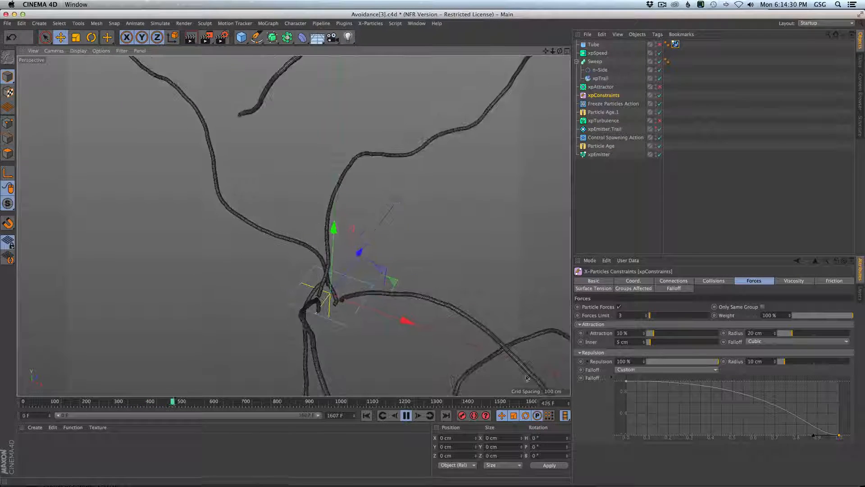
Set the xpConstraints' Forces Limit to 10 while the simulation plays and inspect the newly growing trail ends
{"action": "double_click", "coordinate": [621, 315]}
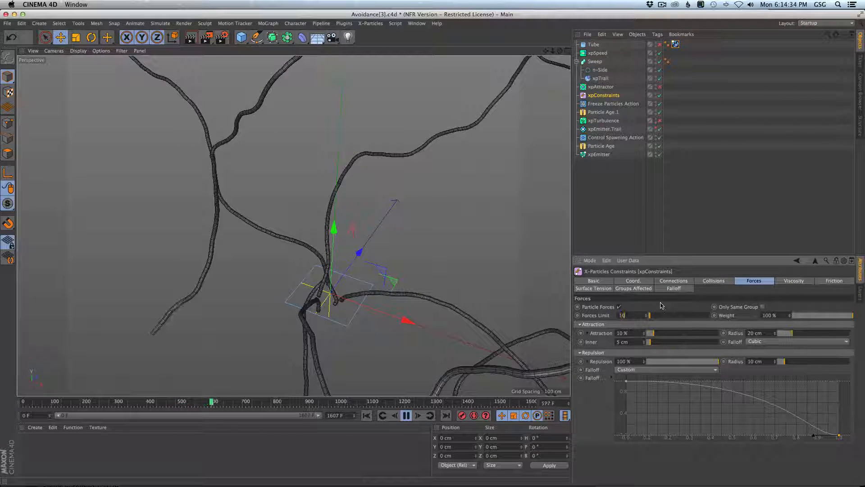
{"action": "key", "text": "Return"}
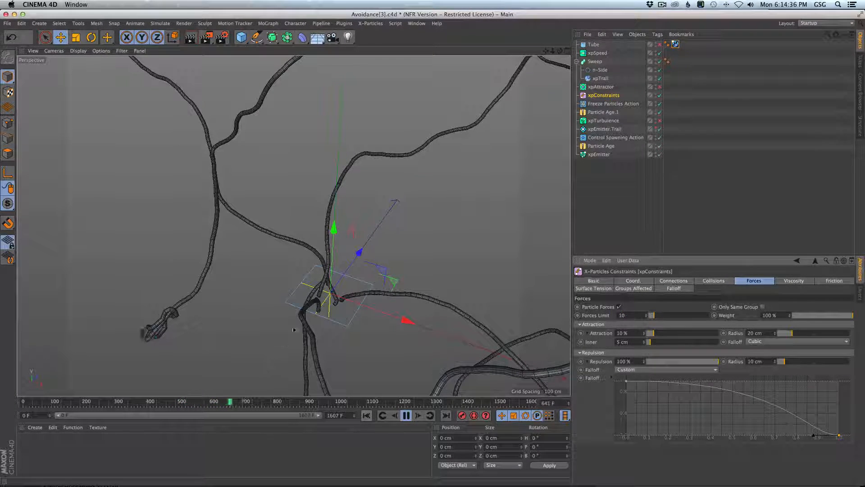
{"action": "mouse_move", "coordinate": [294, 330]}
{"action": "right_mouse_down", "text": "alt"}
{"action": "mouse_move", "coordinate": [275, 328]}
{"action": "mouse_move", "coordinate": [282, 328]}
{"action": "right_mouse_up", "text": "alt"}
{"action": "middle_click_drag", "start_coordinate": [294, 226], "coordinate": [356, 182], "text": "alt"}
{"action": "right_click_drag", "start_coordinate": [243, 289], "coordinate": [272, 267], "text": "alt"}
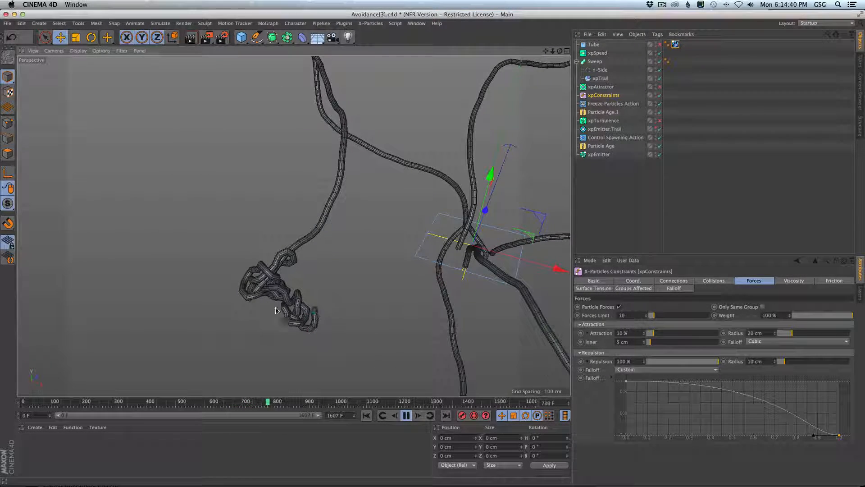
{"action": "left_click_drag", "start_coordinate": [280, 298], "coordinate": [293, 311], "text": "alt"}
{"action": "middle_click_drag", "start_coordinate": [293, 311], "coordinate": [262, 351], "text": "alt"}
Enable the xpAttractor and select it with the simulation stopped at the first frame
{"action": "left_click", "coordinate": [367, 416]}
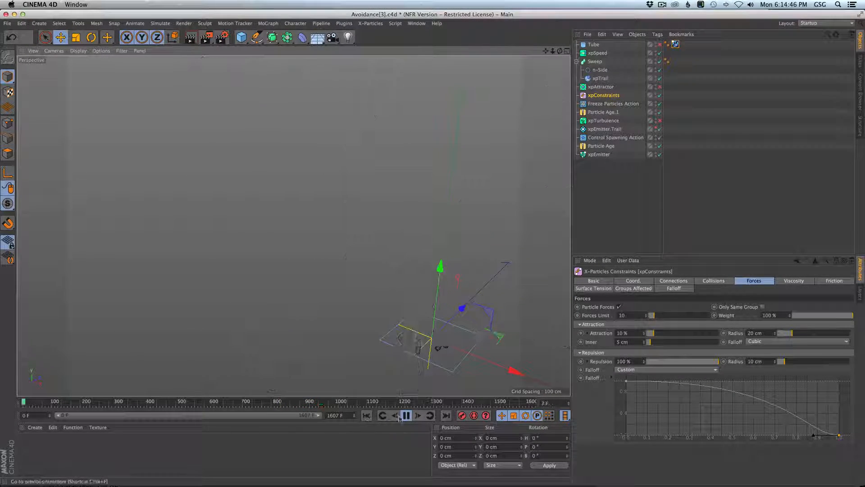
{"action": "left_click", "coordinate": [405, 416]}
{"action": "middle_click_drag", "start_coordinate": [433, 315], "coordinate": [384, 316], "text": "alt"}
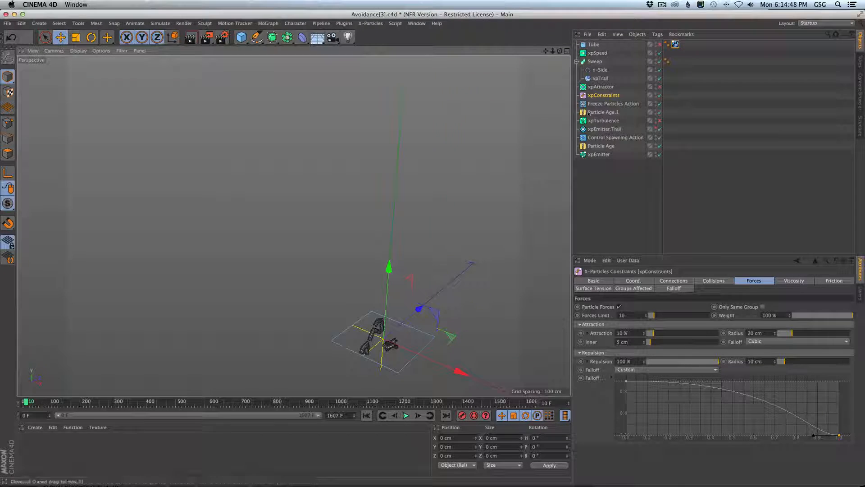
{"action": "left_click", "coordinate": [660, 87]}
{"action": "right_click_drag", "start_coordinate": [425, 279], "coordinate": [393, 292], "text": "alt"}
{"action": "middle_click_drag", "start_coordinate": [393, 292], "coordinate": [345, 347], "text": "alt"}
{"action": "left_click", "coordinate": [368, 415]}
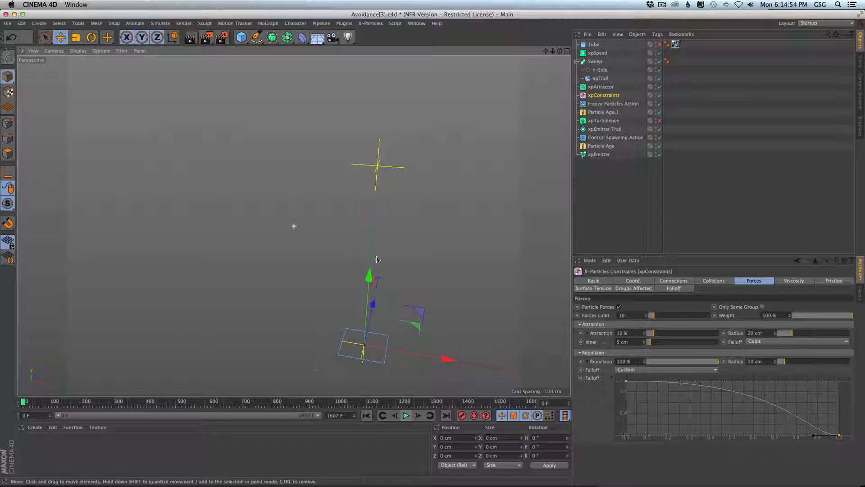
{"action": "right_click_drag", "start_coordinate": [294, 226], "coordinate": [279, 232], "text": "alt"}
{"action": "middle_click_drag", "start_coordinate": [278, 233], "coordinate": [258, 268], "text": "alt"}
{"action": "left_click", "coordinate": [601, 87]}
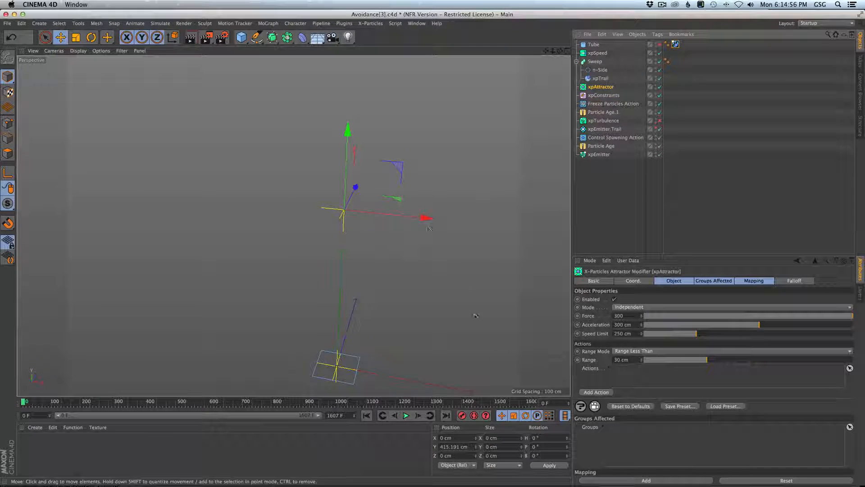
Run the simulation in stages and examine the trails between the emitter and the xpAttractor
{"action": "left_click", "coordinate": [410, 416]}
{"action": "right_click_drag", "start_coordinate": [294, 226], "coordinate": [336, 223], "text": "alt"}
{"action": "left_click", "coordinate": [406, 415]}
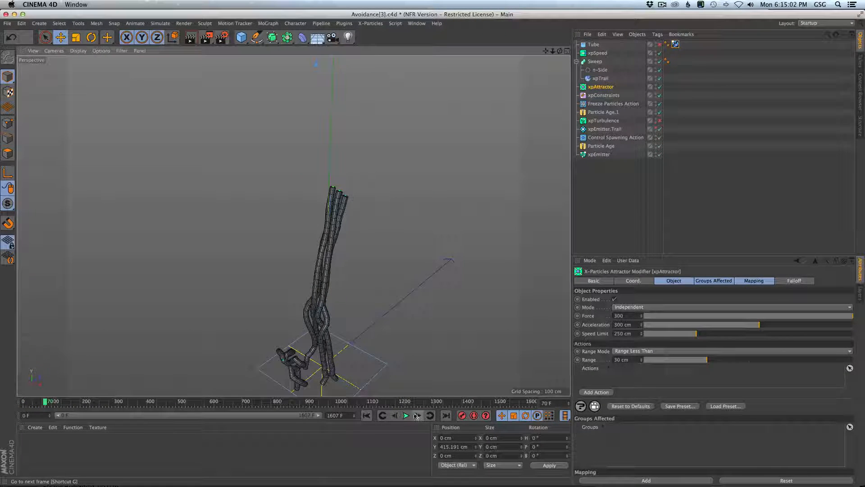
{"action": "left_click", "coordinate": [405, 416]}
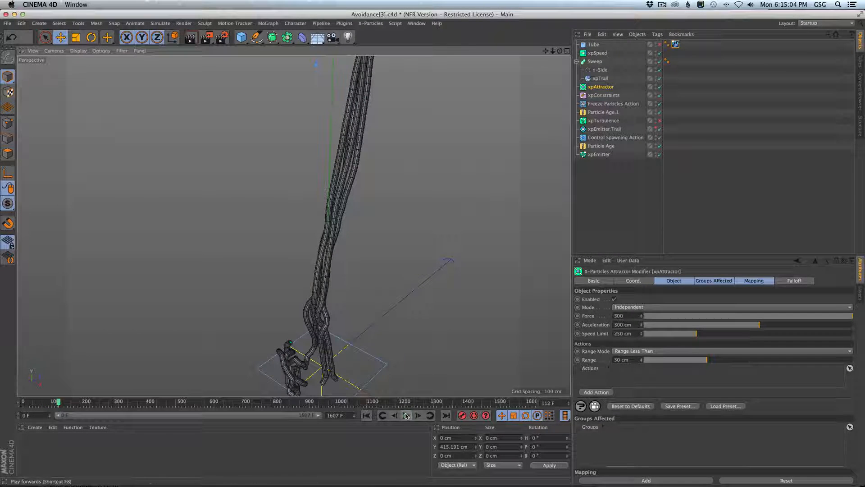
{"action": "middle_click_drag", "start_coordinate": [349, 247], "coordinate": [354, 329], "text": "alt"}
{"action": "right_click_drag", "start_coordinate": [379, 237], "coordinate": [344, 285], "text": "alt"}
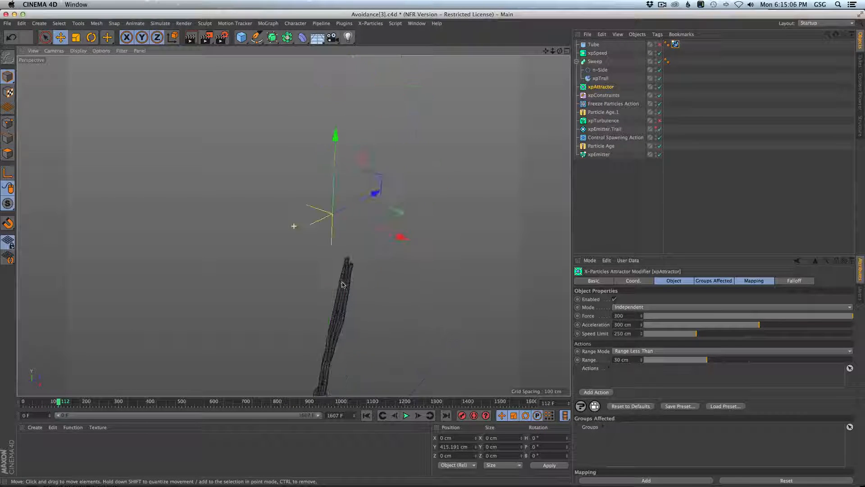
{"action": "left_click", "coordinate": [407, 416]}
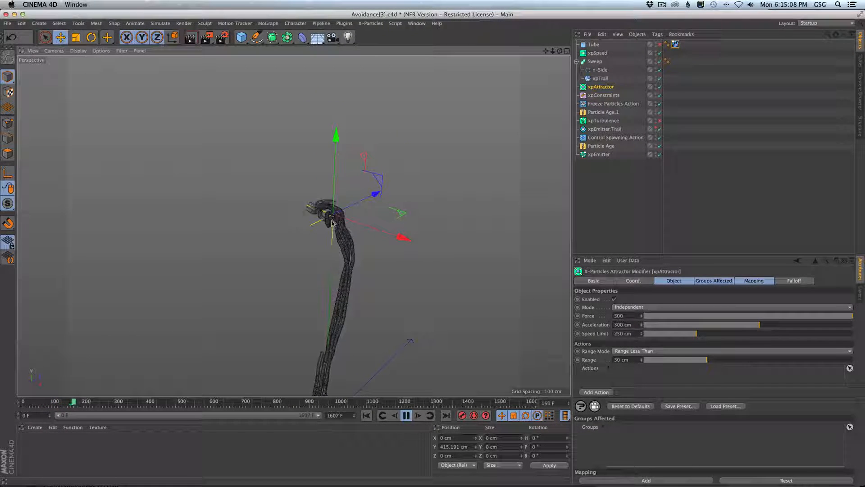
{"action": "left_click_drag", "start_coordinate": [342, 277], "coordinate": [400, 255], "text": "alt"}
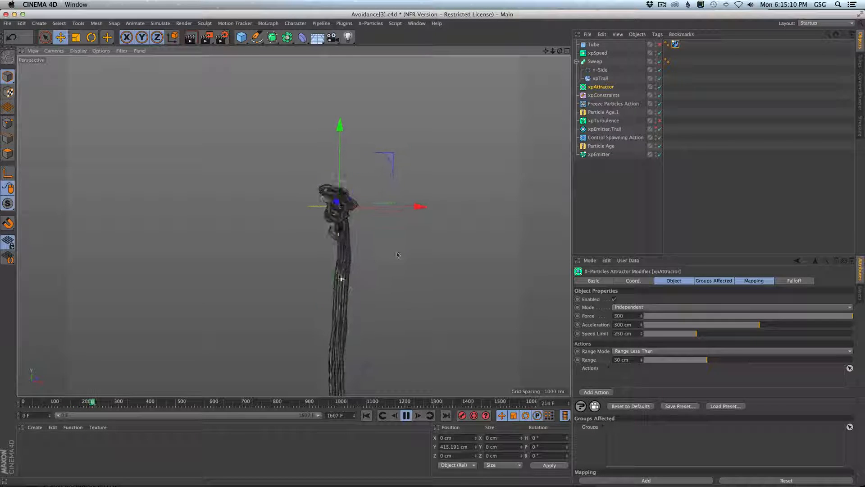
{"action": "left_click_drag", "start_coordinate": [345, 259], "coordinate": [372, 254], "text": "alt"}
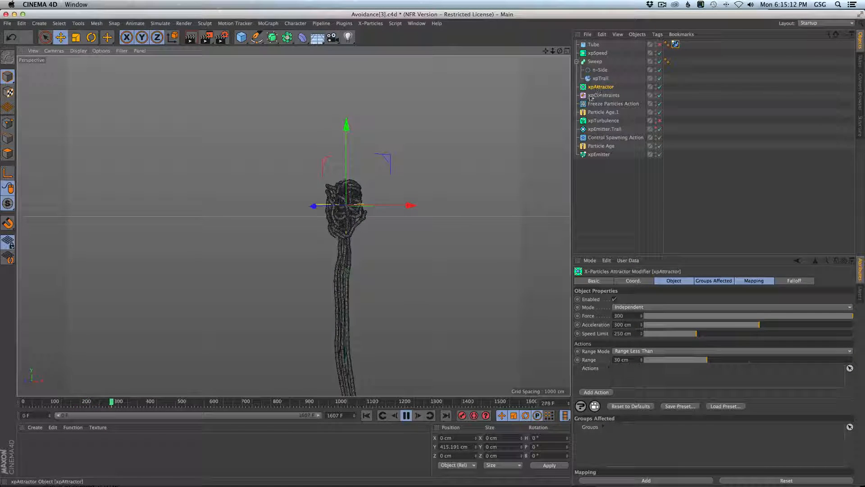
Move the xpAttractor during playback to about X 352 cm, and then up to about X 250 cm, Y 607 cm
{"action": "left_click_drag", "start_coordinate": [414, 205], "coordinate": [588, 209]}
{"action": "left_click_drag", "start_coordinate": [332, 235], "coordinate": [184, 224], "text": "alt"}
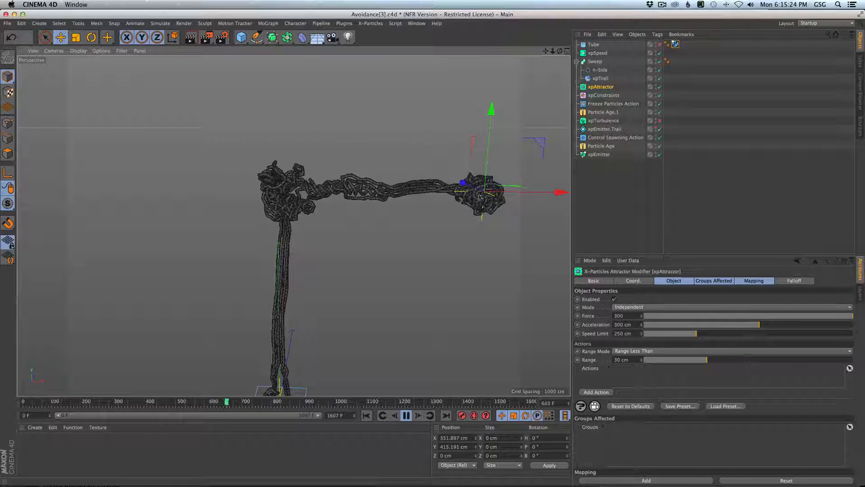
{"action": "left_click_drag", "start_coordinate": [534, 142], "coordinate": [480, 25]}
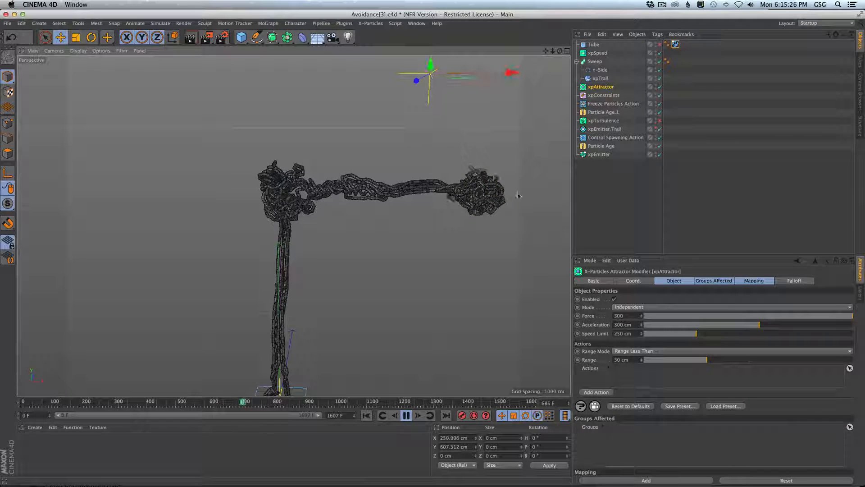
Move the xpAttractor across to the opposite side of the emitter at about Y 643 cm while the simulation plays
{"action": "middle_click_drag", "start_coordinate": [518, 195], "coordinate": [490, 229], "text": "alt"}
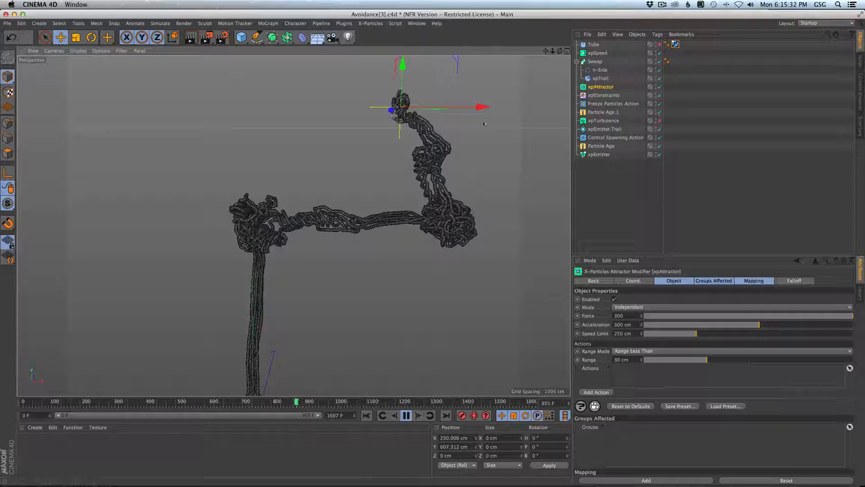
{"action": "middle_click_drag", "start_coordinate": [462, 82], "coordinate": [465, 127], "text": "alt"}
{"action": "left_click_drag", "start_coordinate": [459, 109], "coordinate": [158, 84]}
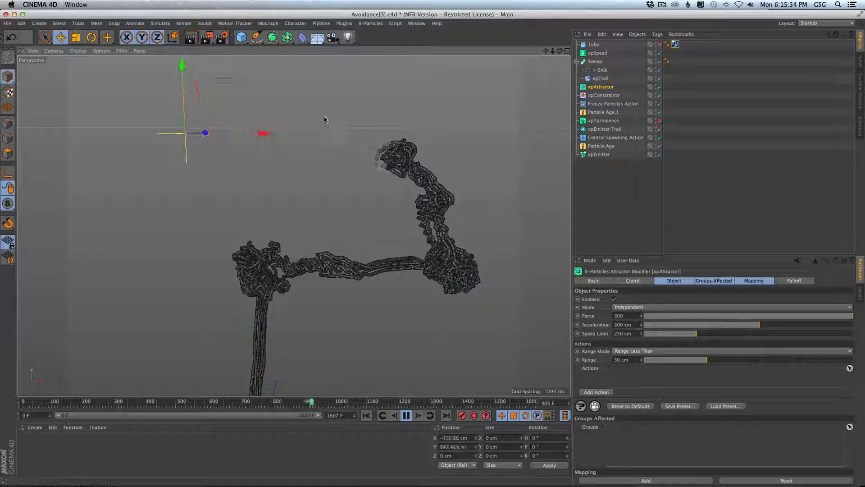
Set the xpConstraints attraction to 25% and rerun the simulation from the first frame
{"action": "left_click", "coordinate": [603, 95]}
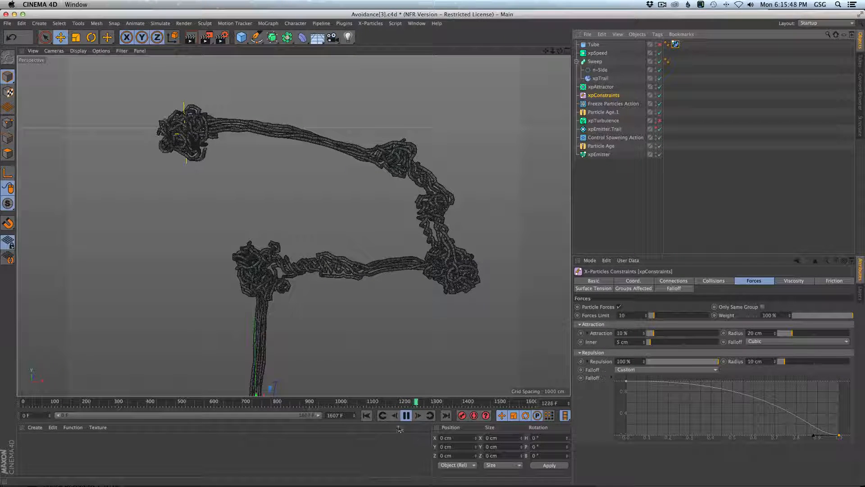
{"action": "left_click", "coordinate": [366, 416]}
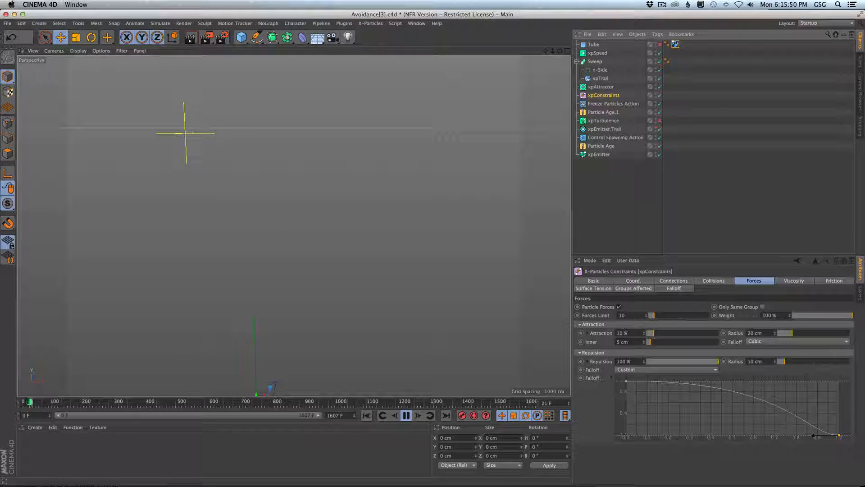
{"action": "left_click_drag", "start_coordinate": [632, 333], "coordinate": [602, 334]}
{"action": "type", "text": "25"}
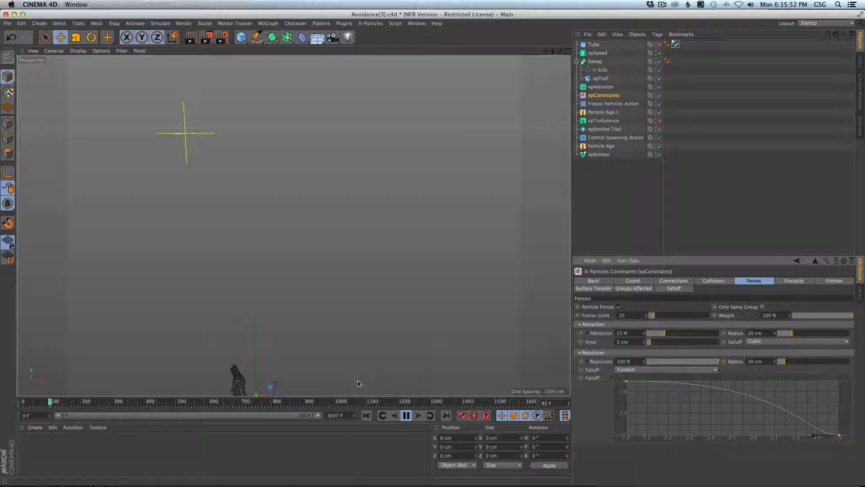
{"action": "middle_click_drag", "start_coordinate": [267, 348], "coordinate": [337, 288], "text": "alt"}
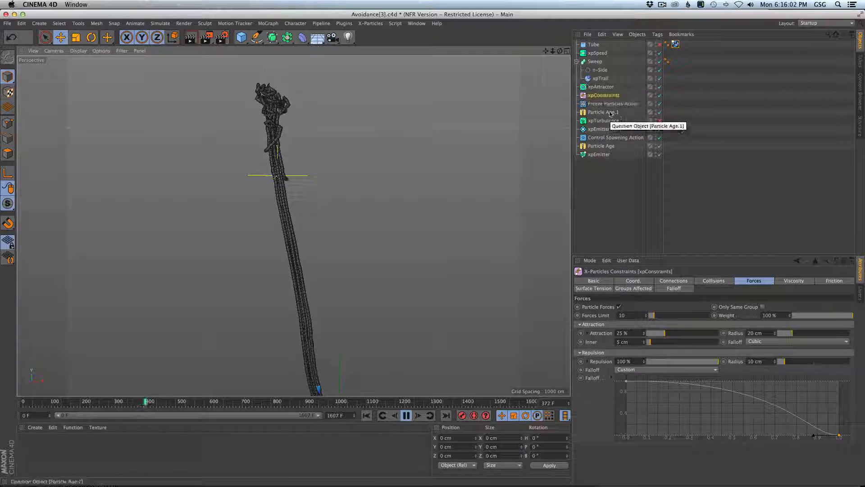
Move the xpAttractor along X to about 276 cm during playback and inspect the branching trails up close
{"action": "left_click", "coordinate": [591, 87]}
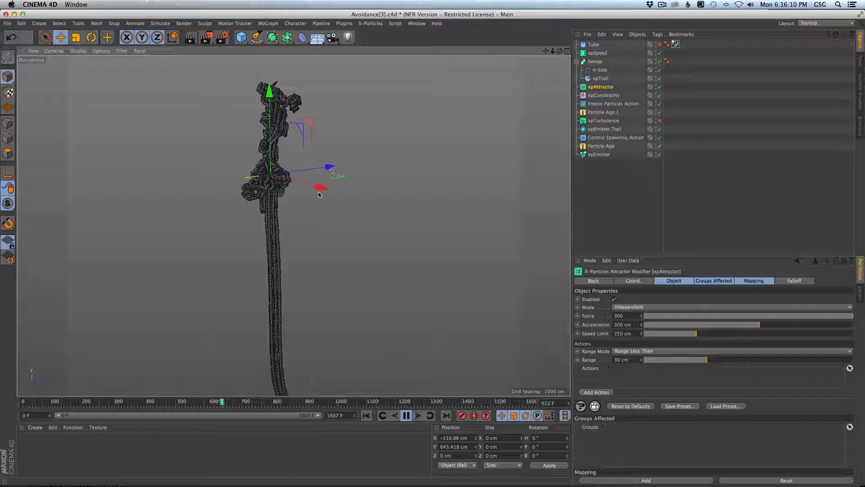
{"action": "left_click_drag", "start_coordinate": [319, 194], "coordinate": [521, 239]}
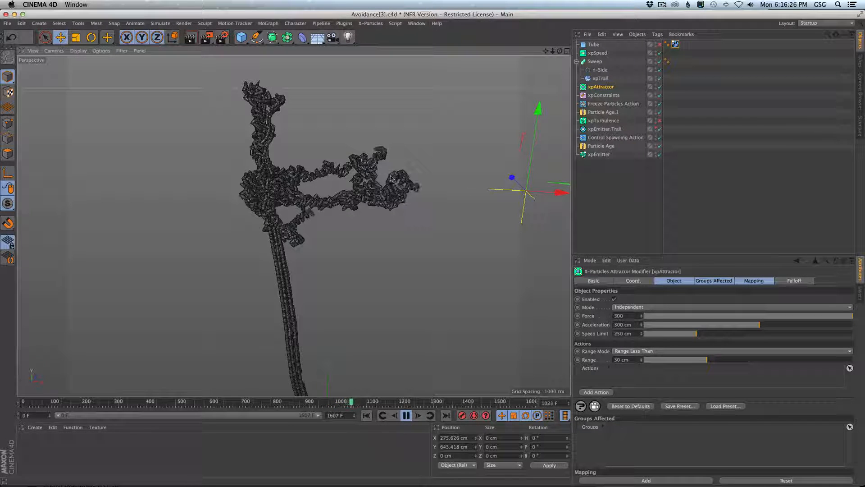
{"action": "left_click_drag", "start_coordinate": [394, 175], "coordinate": [414, 175], "text": "alt"}
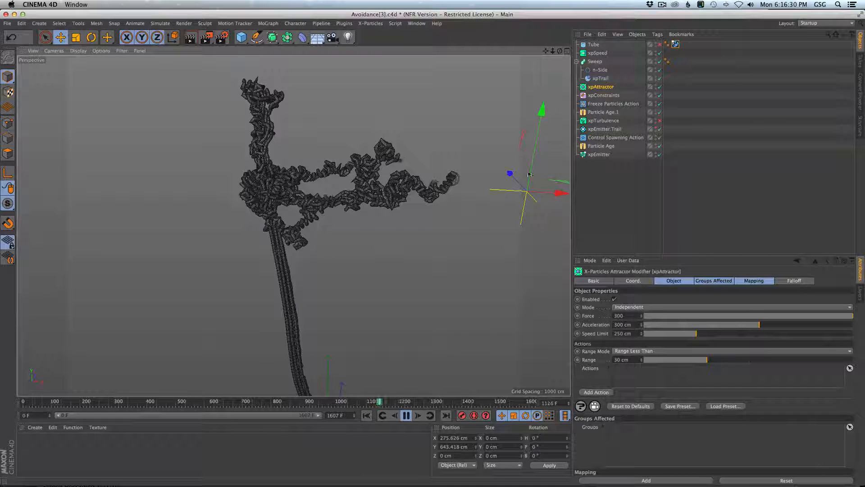
{"action": "left_click_drag", "start_coordinate": [500, 185], "coordinate": [339, 191], "text": "alt"}
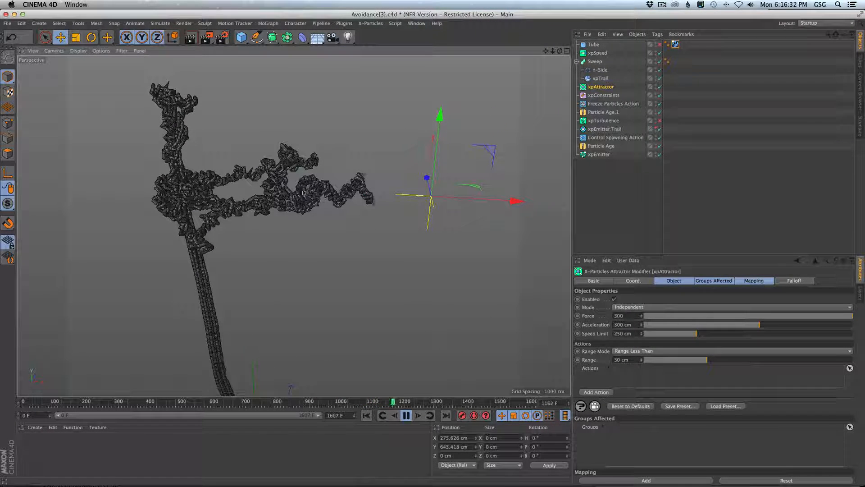
{"action": "left_click_drag", "start_coordinate": [297, 190], "coordinate": [327, 184], "text": "alt"}
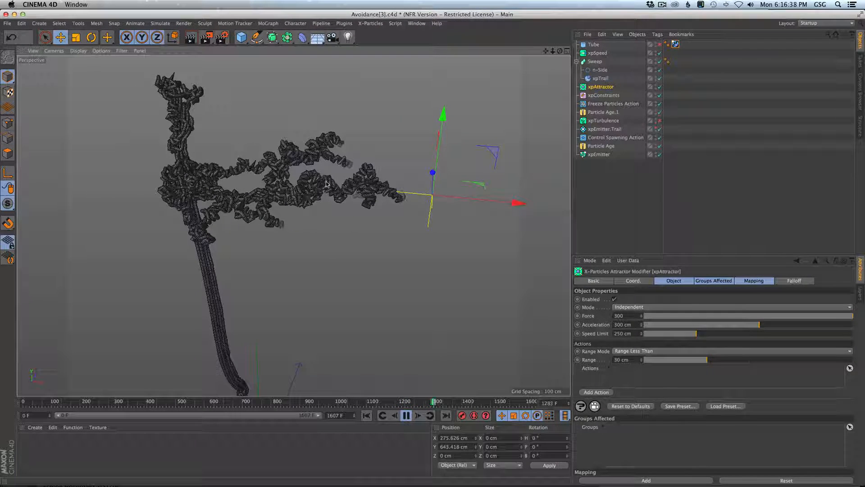
{"action": "scroll", "coordinate": [311, 208], "scroll_direction": "up", "scroll_amount": 5}
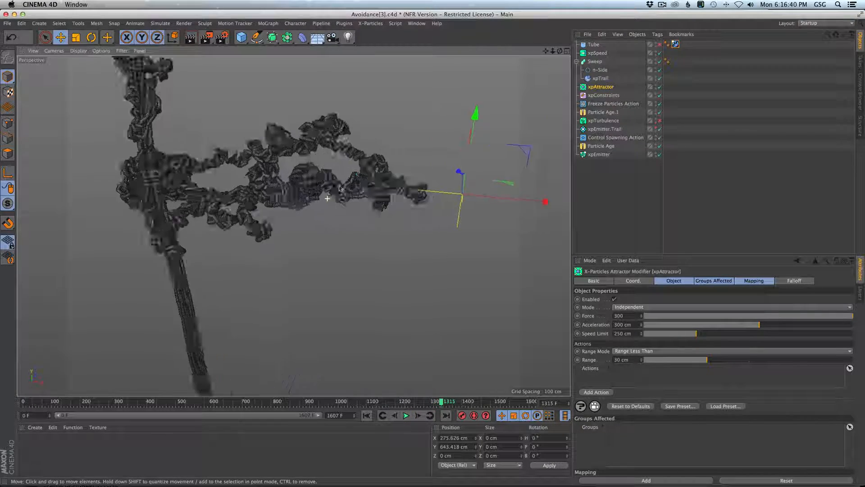
Set the xpTrail's intermediate points to Natural and inspect the swept coils up close
{"action": "left_click", "coordinate": [602, 78]}
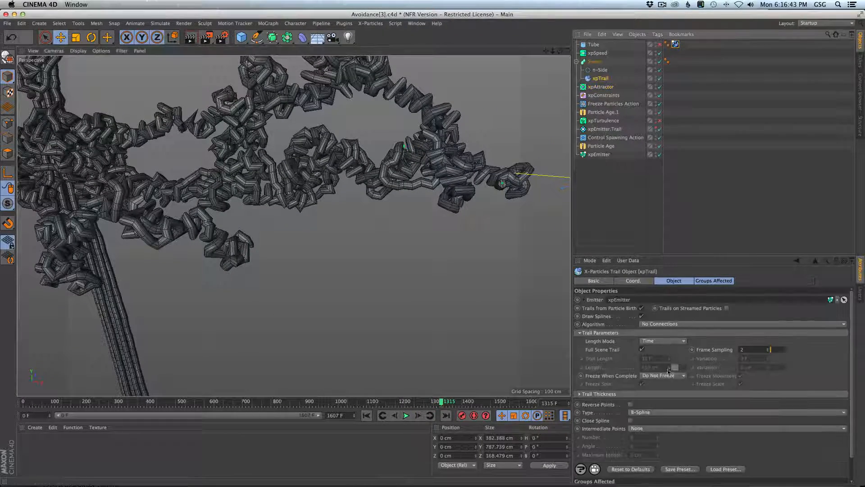
{"action": "left_click", "coordinate": [652, 429]}
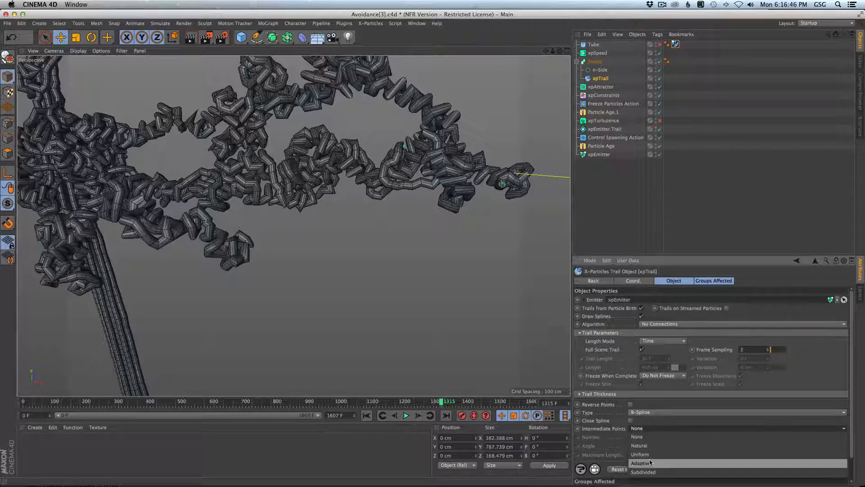
{"action": "left_click", "coordinate": [651, 450]}
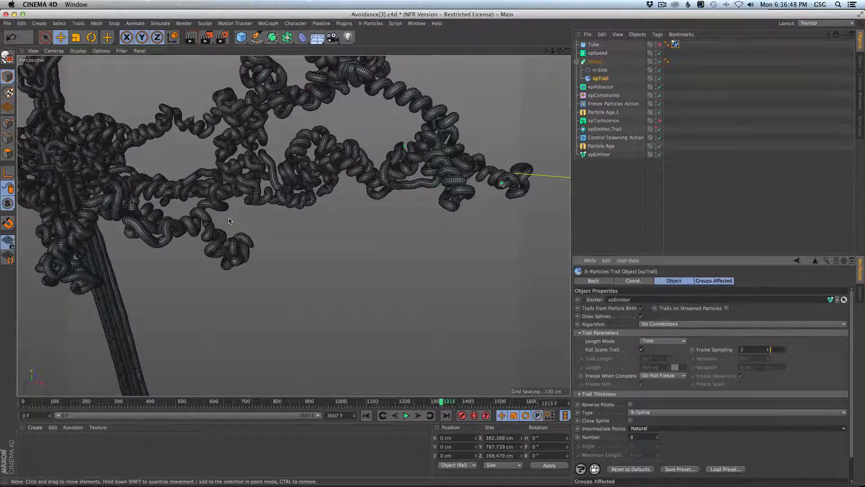
{"action": "mouse_move", "coordinate": [229, 217]}
{"action": "left_mouse_down", "text": "alt"}
{"action": "mouse_move", "coordinate": [275, 216]}
{"action": "mouse_move", "coordinate": [232, 218]}
{"action": "left_mouse_up", "text": "alt"}
{"action": "scroll", "coordinate": [384, 176], "scroll_direction": "up", "scroll_amount": 5}
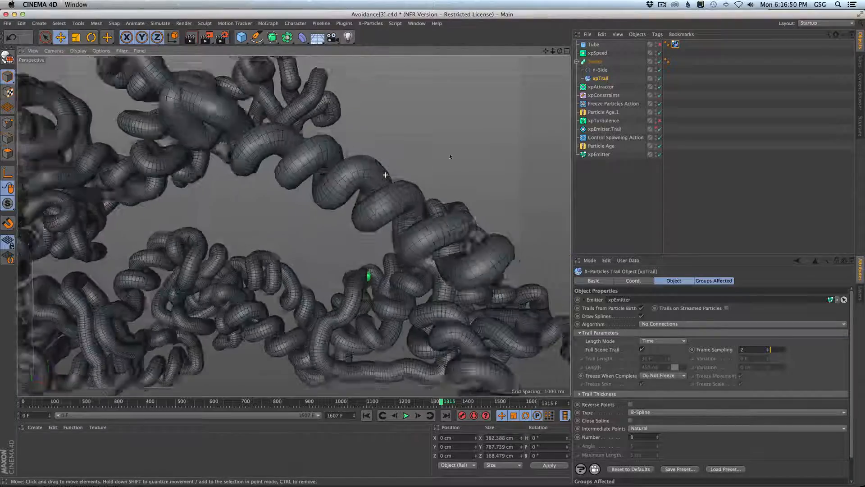
{"action": "scroll", "coordinate": [384, 176], "scroll_direction": "down", "scroll_amount": 5}
Switch to Chrome, open the Golden Coils render on the Instagram page for reference, and return to Cinema 4D
{"action": "key", "text": "super+Tab"}
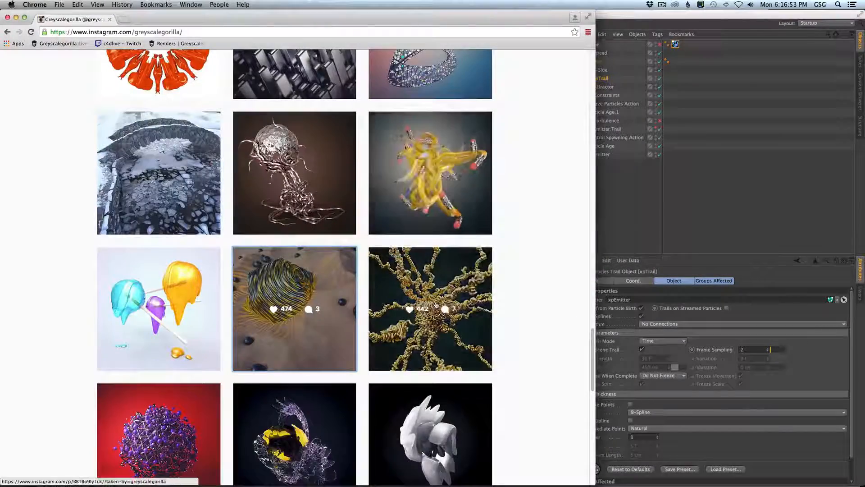
{"action": "left_click", "coordinate": [437, 305]}
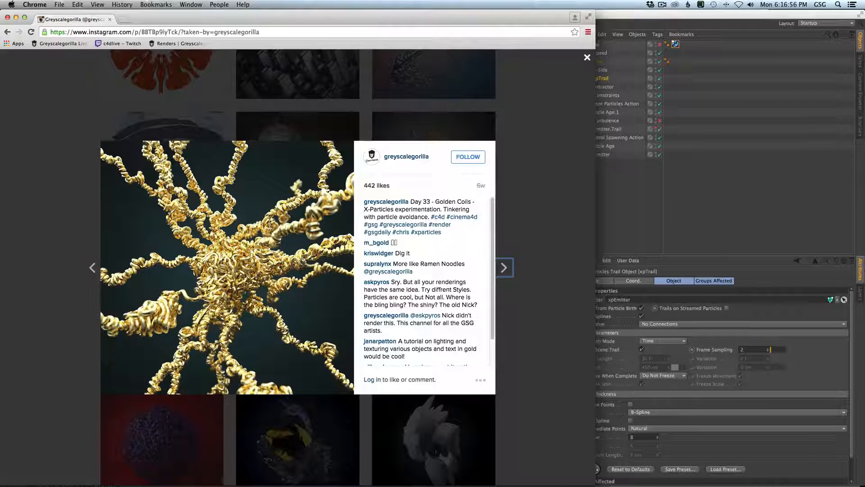
{"action": "key", "text": "super+Tab"}
Change the xpEmitter's shape to Sphere, emitting from the surface only, with a radius of about 806 cm
{"action": "scroll", "coordinate": [240, 217], "scroll_direction": "down", "scroll_amount": 8}
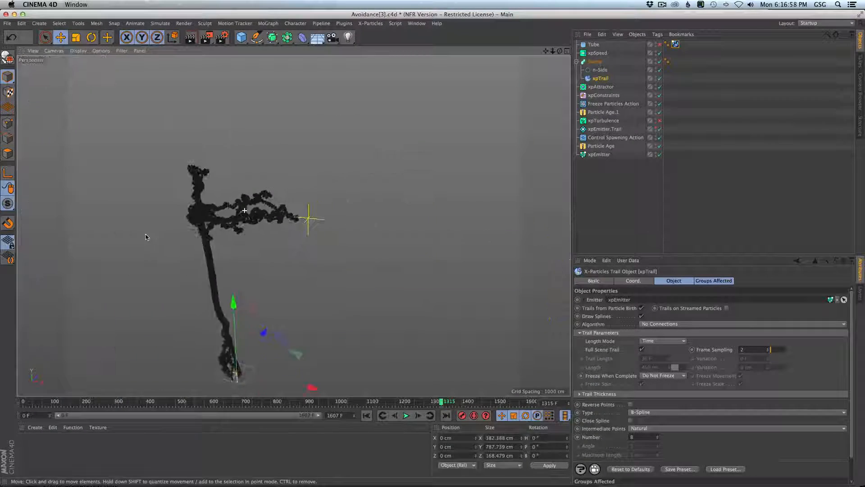
{"action": "middle_click_drag", "start_coordinate": [208, 235], "coordinate": [278, 191], "text": "alt"}
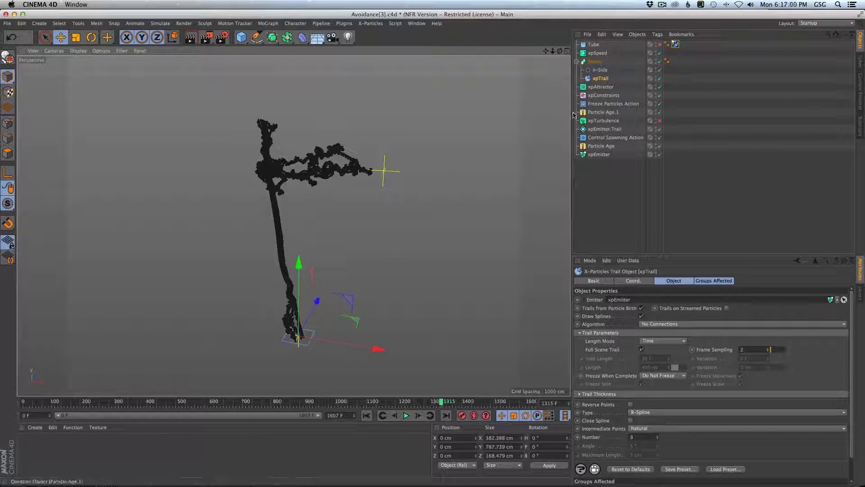
{"action": "left_click", "coordinate": [608, 156]}
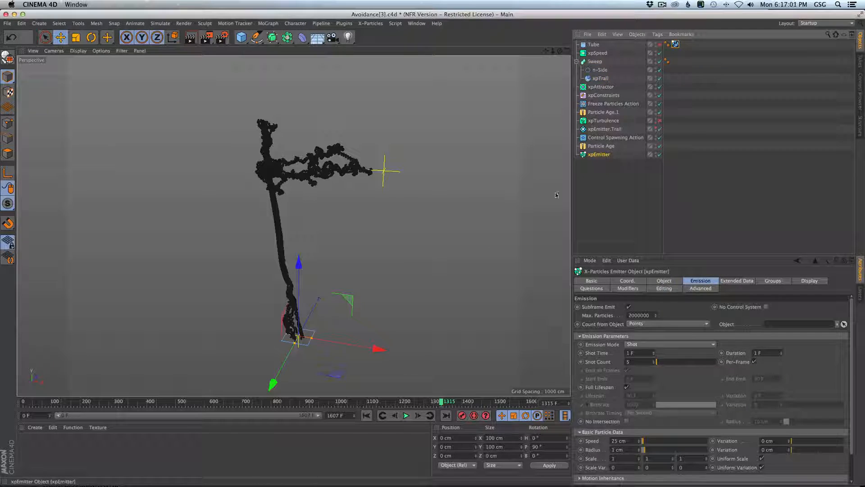
{"action": "left_click", "coordinate": [664, 280]}
{"action": "left_click", "coordinate": [633, 315]}
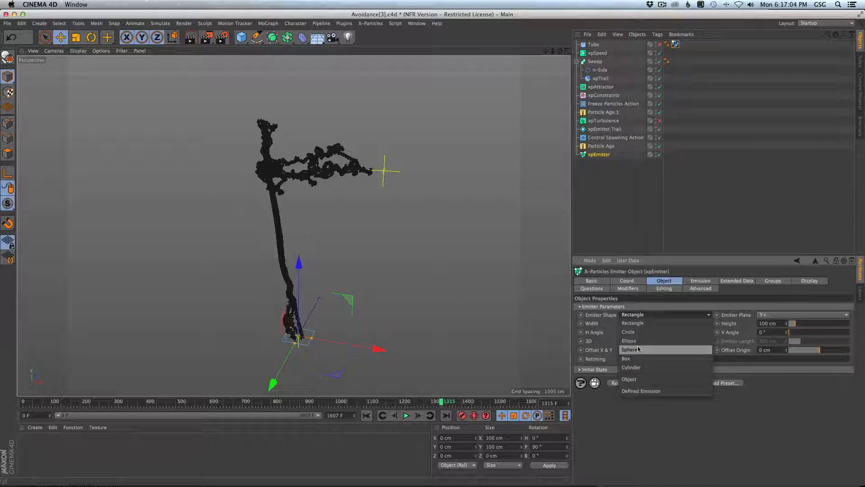
{"action": "left_click", "coordinate": [631, 350]}
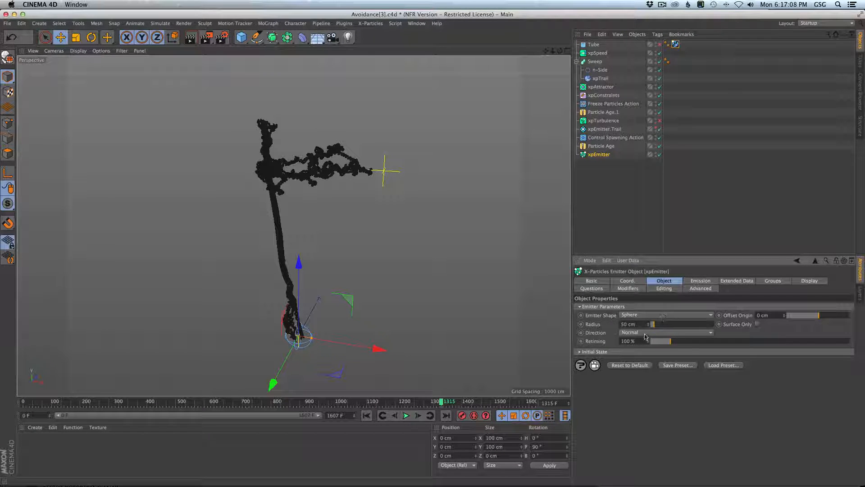
{"action": "left_click", "coordinate": [645, 315]}
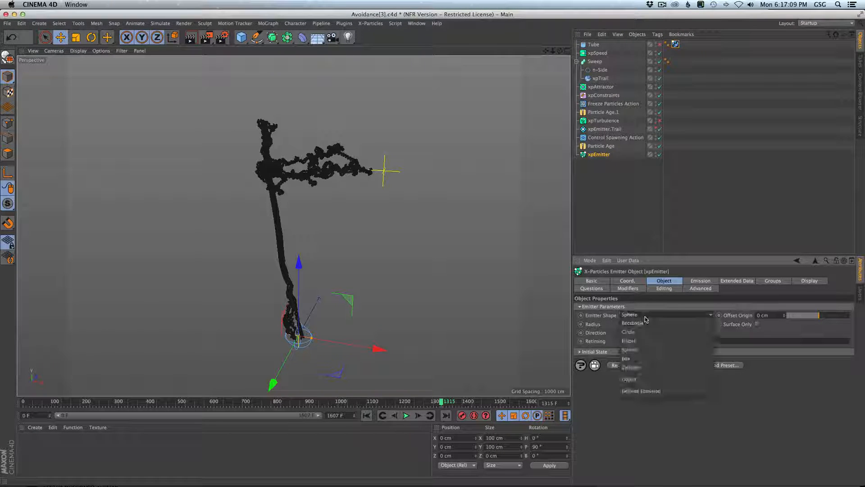
{"action": "left_click", "coordinate": [725, 321]}
{"action": "left_click", "coordinate": [758, 324]}
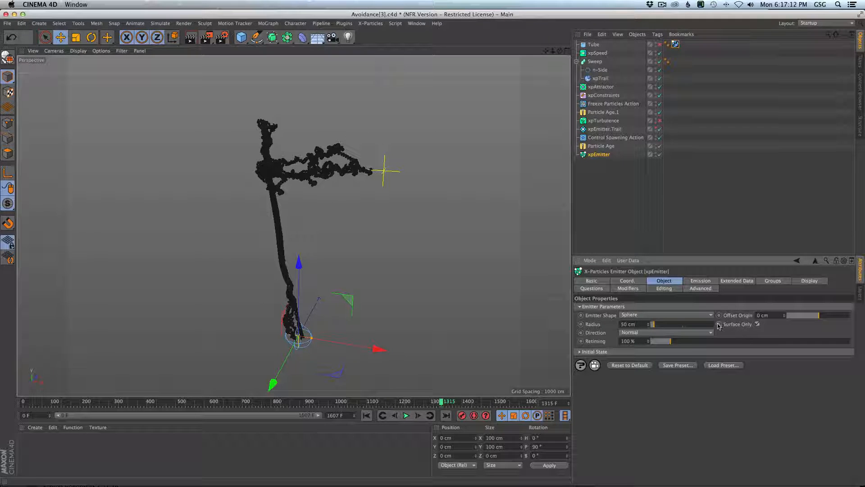
{"action": "left_click_drag", "start_coordinate": [665, 326], "coordinate": [702, 328]}
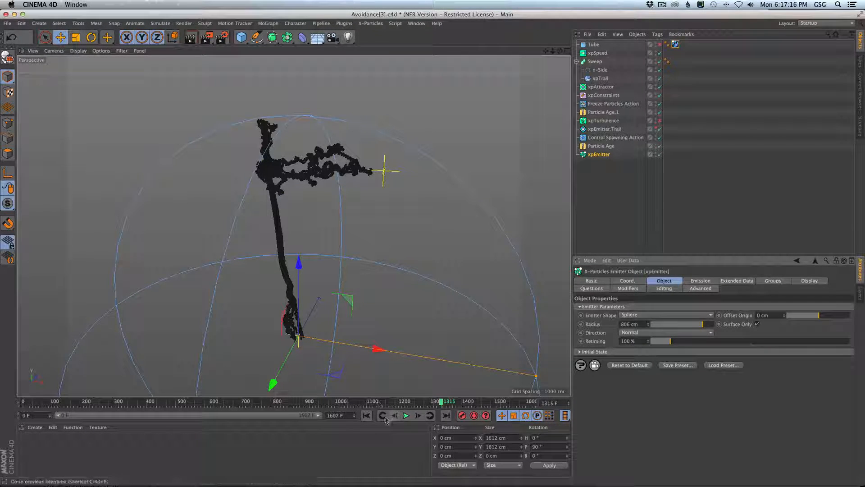
Rewind to the first frame, show the xpEmitter's emission settings, and run the simulation from the spherical emitter
{"action": "left_click", "coordinate": [367, 415]}
{"action": "scroll", "coordinate": [334, 242], "scroll_direction": "up", "scroll_amount": 5}
{"action": "scroll", "coordinate": [333, 242], "scroll_direction": "down", "scroll_amount": 5}
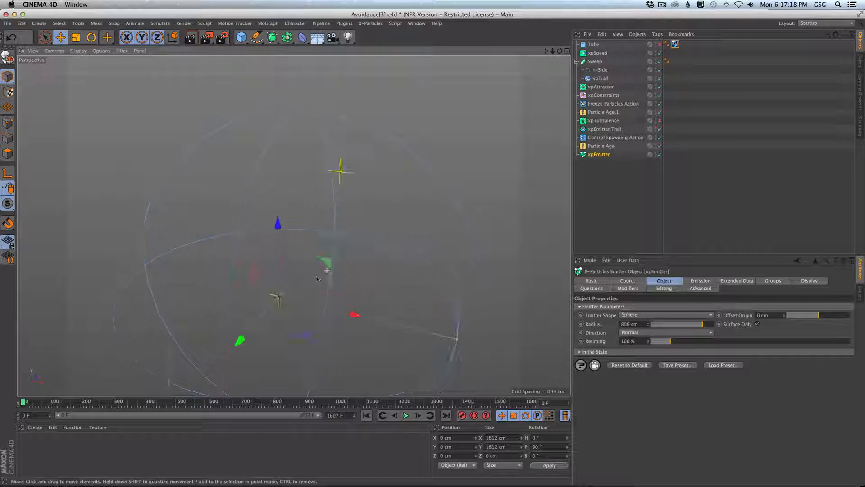
{"action": "left_click", "coordinate": [600, 154]}
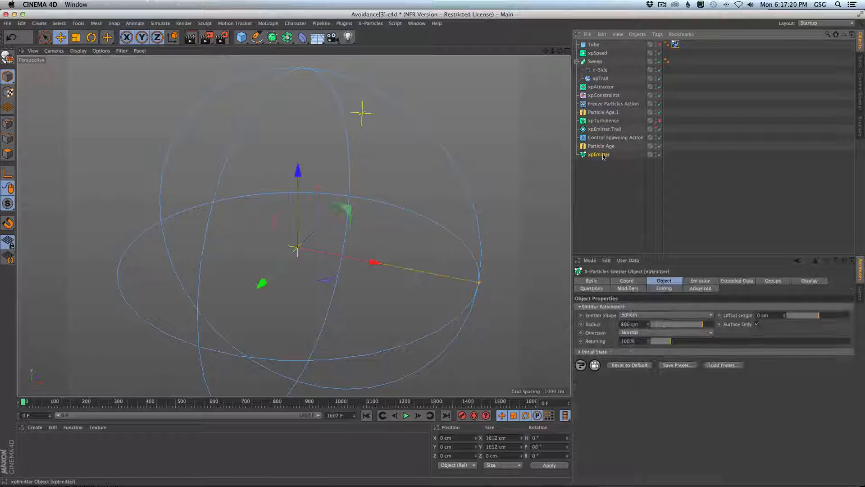
{"action": "left_click", "coordinate": [694, 280]}
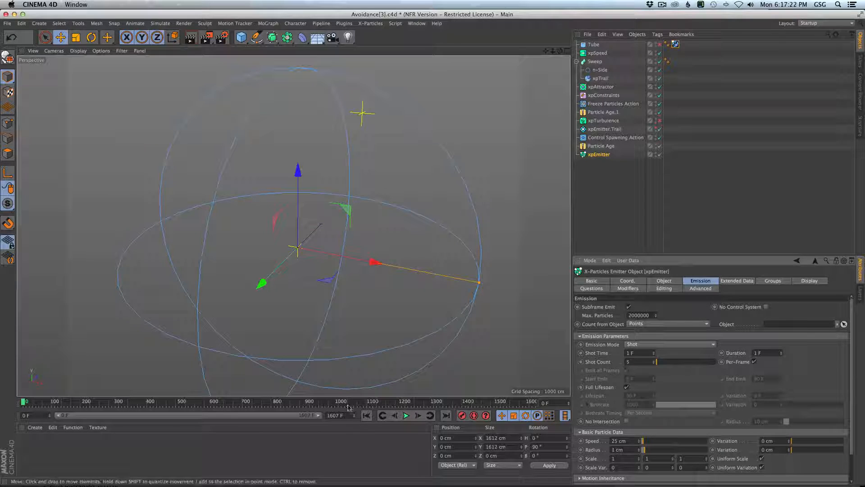
{"action": "left_click", "coordinate": [407, 416]}
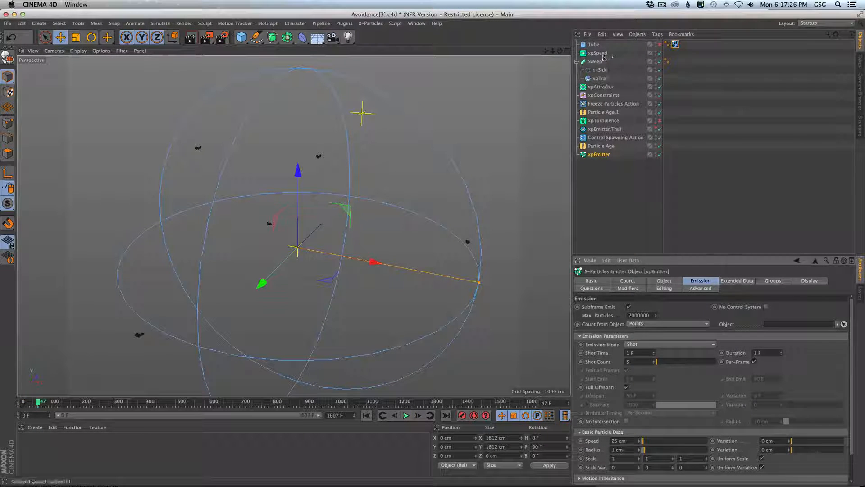
Reset the xpAttractor's position, scale and rotation to the origin and replay the simulation from the start
{"action": "left_click", "coordinate": [600, 86]}
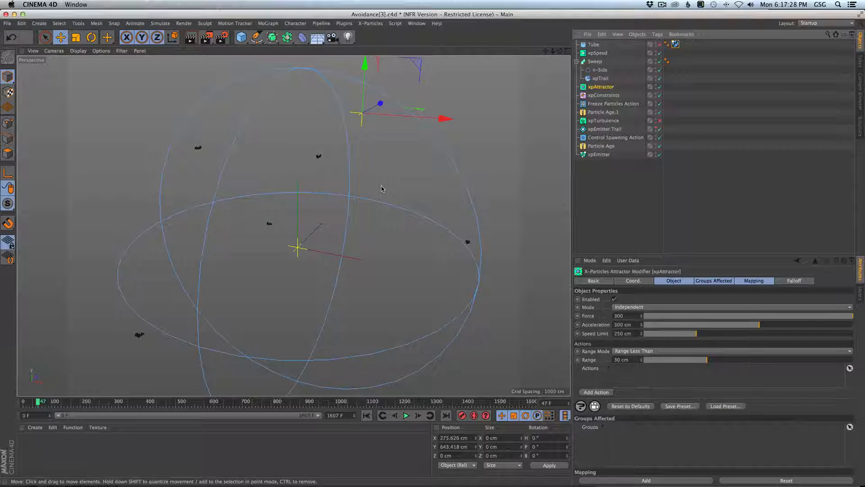
{"action": "key", "text": "shift+c"}
{"action": "type", "text": "psr"}
{"action": "key", "text": "Return"}
{"action": "left_click", "coordinate": [366, 416]}
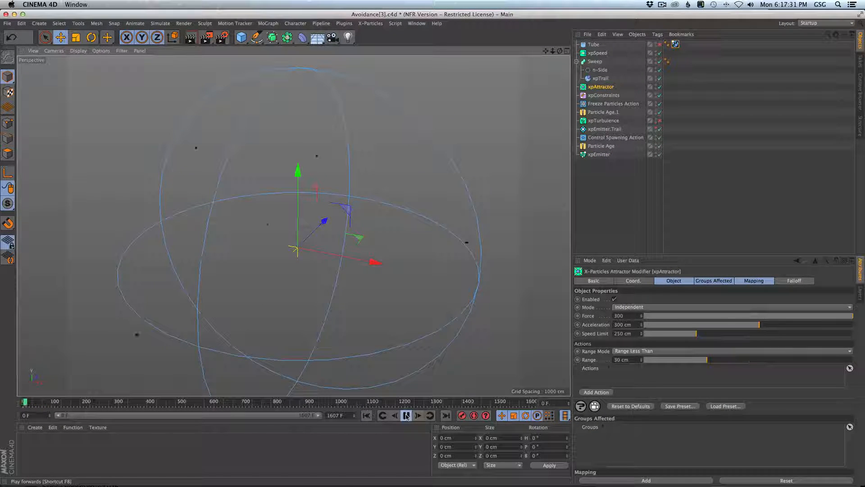
{"action": "left_click", "coordinate": [406, 416]}
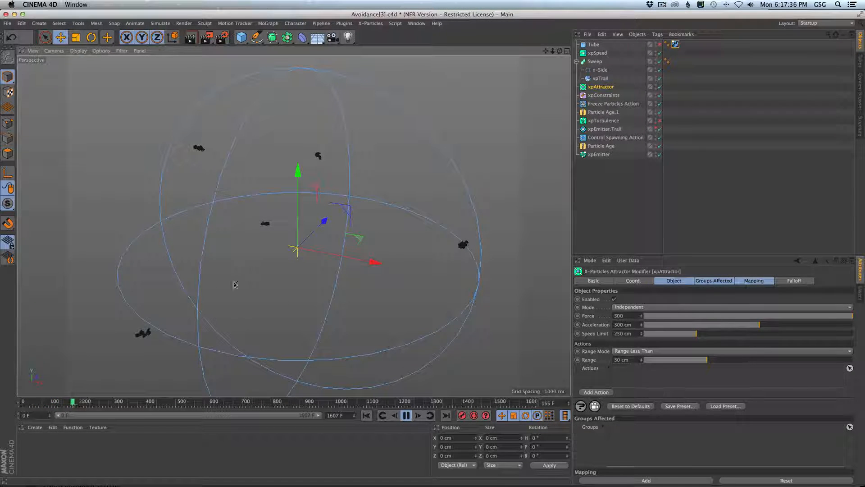
Examine the coiled trails growing from the spherical emitter towards its centre while the simulation plays
{"action": "scroll", "coordinate": [192, 331], "scroll_direction": "up", "scroll_amount": 10}
{"action": "left_click_drag", "start_coordinate": [202, 324], "coordinate": [220, 306], "text": "alt"}
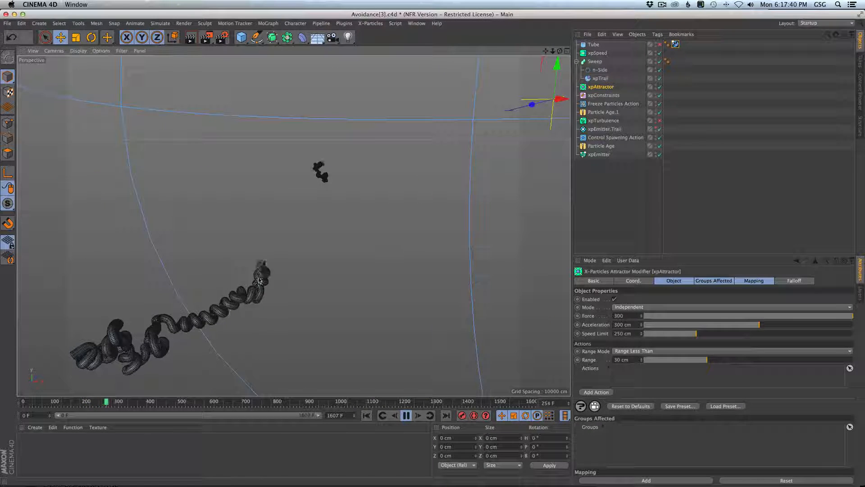
{"action": "left_click_drag", "start_coordinate": [285, 247], "coordinate": [276, 283], "text": "alt"}
{"action": "scroll", "coordinate": [234, 293], "scroll_direction": "down", "scroll_amount": 5}
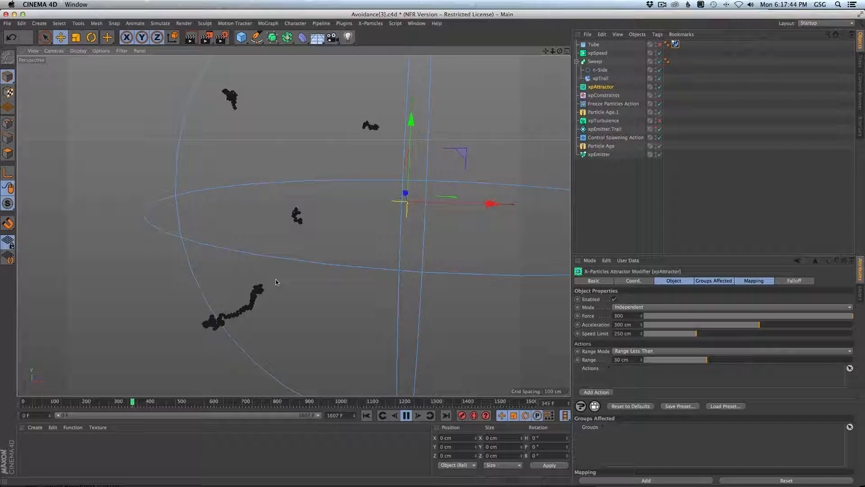
{"action": "right_click_drag", "start_coordinate": [276, 285], "coordinate": [318, 289], "text": "alt"}
{"action": "left_click_drag", "start_coordinate": [318, 290], "coordinate": [352, 284], "text": "alt"}
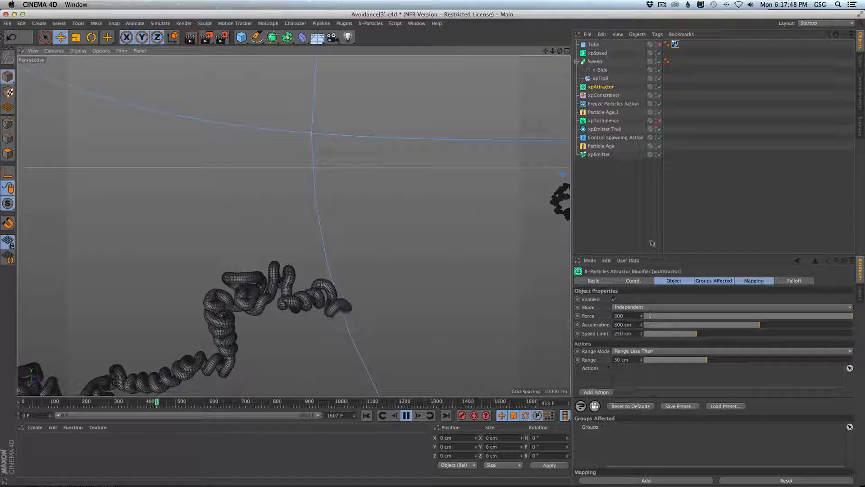
Lower the xpConstraints particle-force attraction to 10% while the simulation keeps playing
{"action": "left_click", "coordinate": [603, 95]}
{"action": "middle_click_drag", "start_coordinate": [477, 337], "coordinate": [407, 331], "text": "alt"}
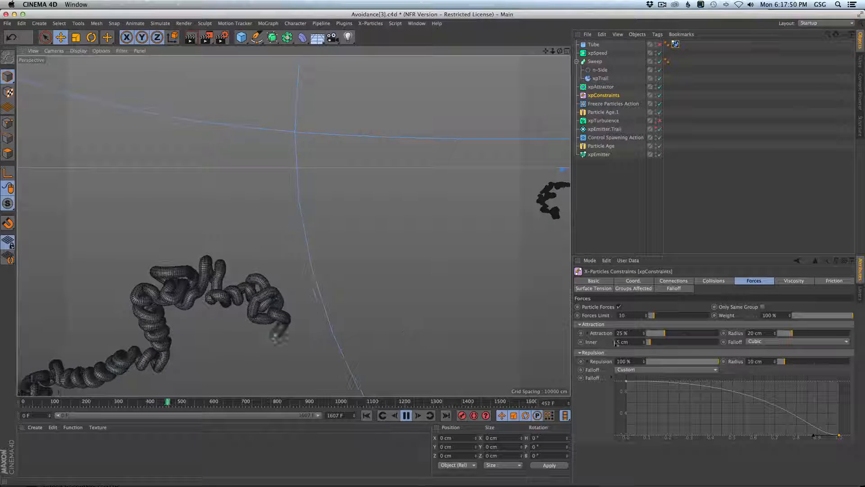
{"action": "double_click", "coordinate": [626, 333]}
{"action": "type", "text": "1"}
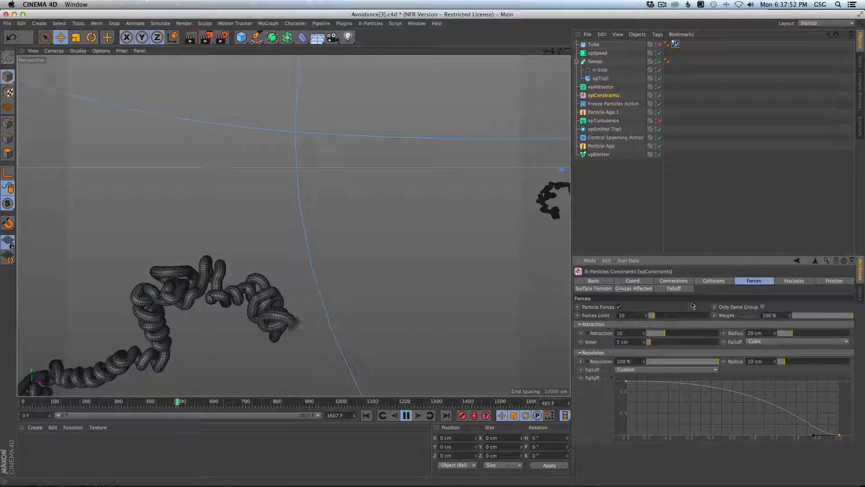
{"action": "type", "text": "0"}
{"action": "key", "text": "Return"}
{"action": "middle_click_drag", "start_coordinate": [463, 304], "coordinate": [385, 309], "text": "alt"}
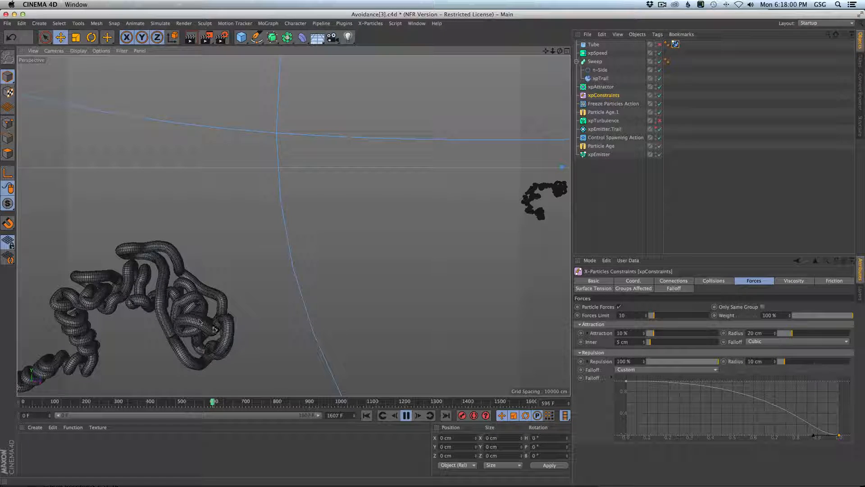
Reduce the xpConstraints attraction further to 5% during playback
{"action": "double_click", "coordinate": [622, 333]}
{"action": "type", "text": "5"}
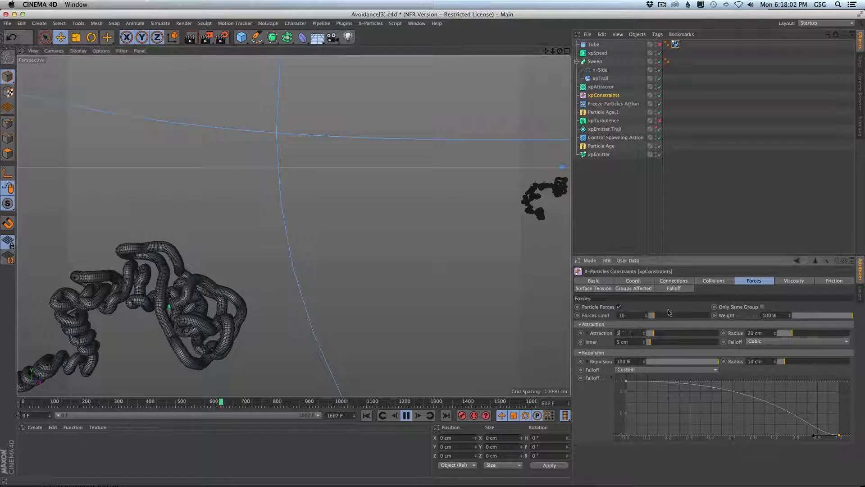
{"action": "key", "text": "Return"}
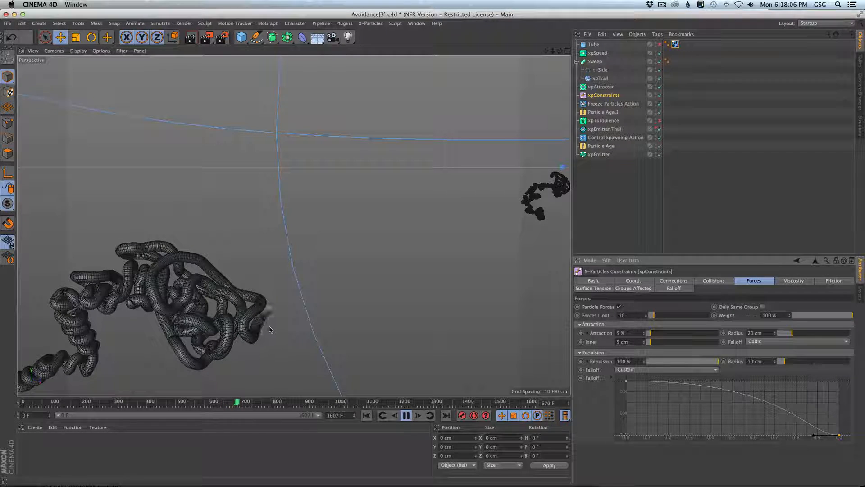
{"action": "middle_click_drag", "start_coordinate": [288, 296], "coordinate": [266, 302], "text": "alt"}
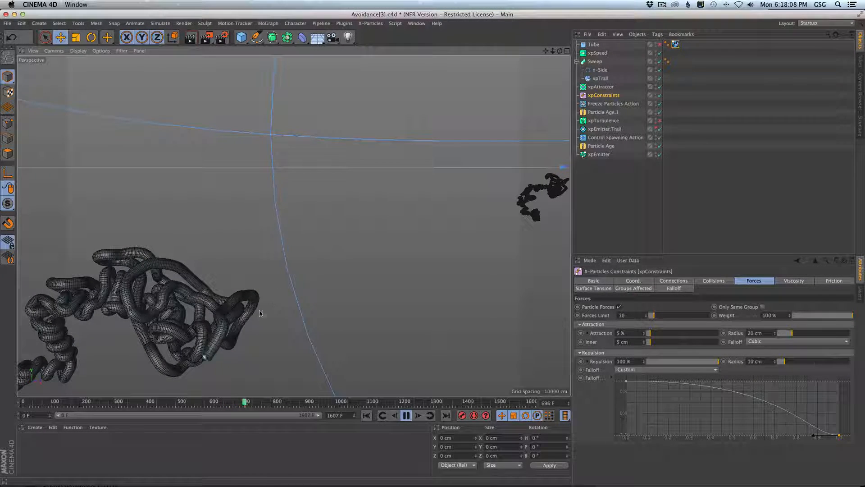
Examine the tangled trails near and far as they grow with the weaker attraction
{"action": "right_click_drag", "start_coordinate": [262, 313], "coordinate": [273, 286], "text": "alt"}
{"action": "middle_click_drag", "start_coordinate": [272, 285], "coordinate": [255, 304], "text": "alt"}
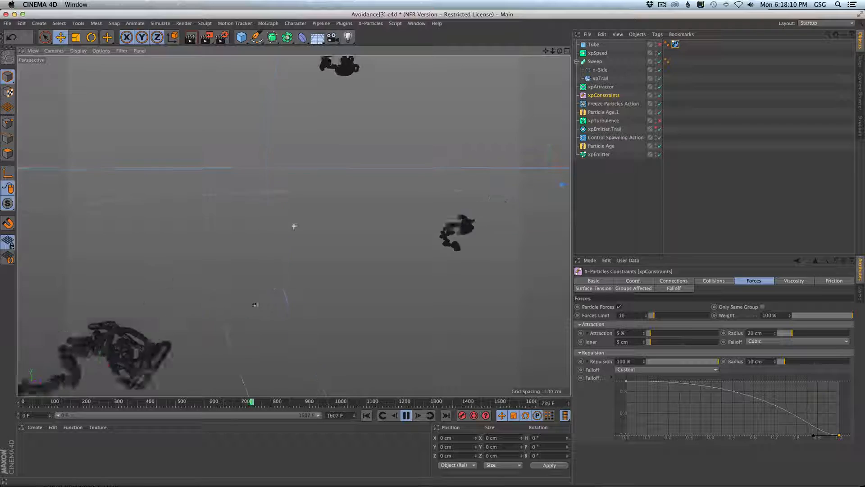
{"action": "right_click_drag", "start_coordinate": [276, 289], "coordinate": [234, 311], "text": "alt"}
{"action": "middle_click_drag", "start_coordinate": [143, 347], "coordinate": [300, 216], "text": "alt"}
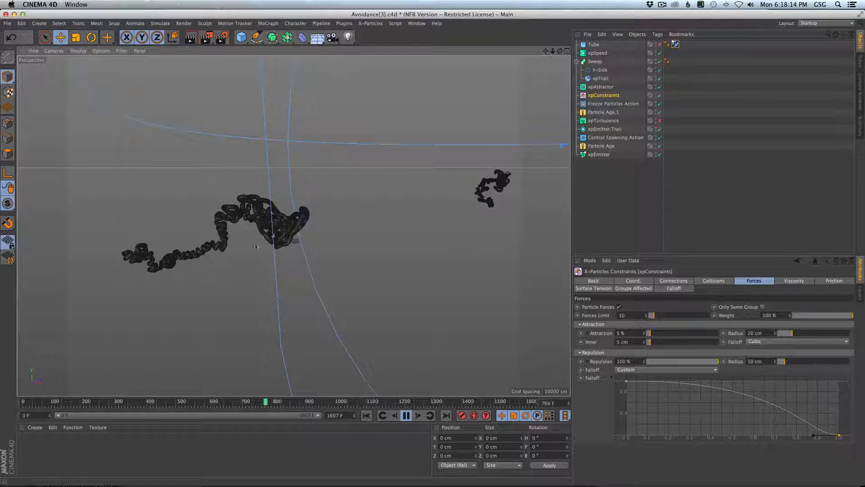
{"action": "right_click_drag", "start_coordinate": [276, 232], "coordinate": [327, 211], "text": "alt"}
{"action": "middle_click_drag", "start_coordinate": [327, 210], "coordinate": [274, 247], "text": "alt"}
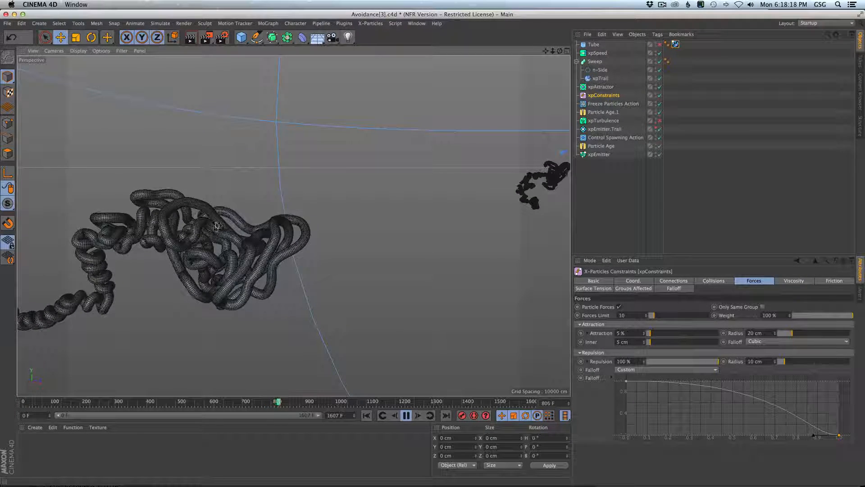
{"action": "right_click_drag", "start_coordinate": [304, 230], "coordinate": [251, 257], "text": "alt"}
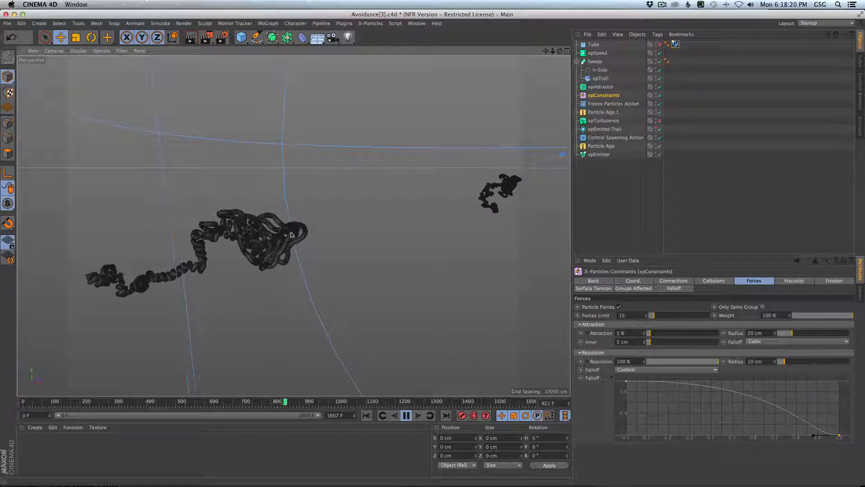
{"action": "middle_click_drag", "start_coordinate": [312, 213], "coordinate": [261, 252], "text": "alt"}
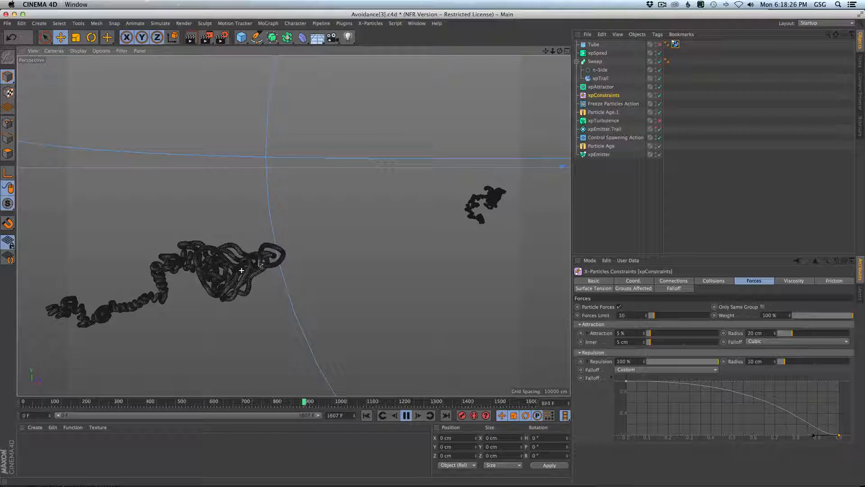
{"action": "scroll", "coordinate": [242, 270], "scroll_direction": "up", "scroll_amount": 3}
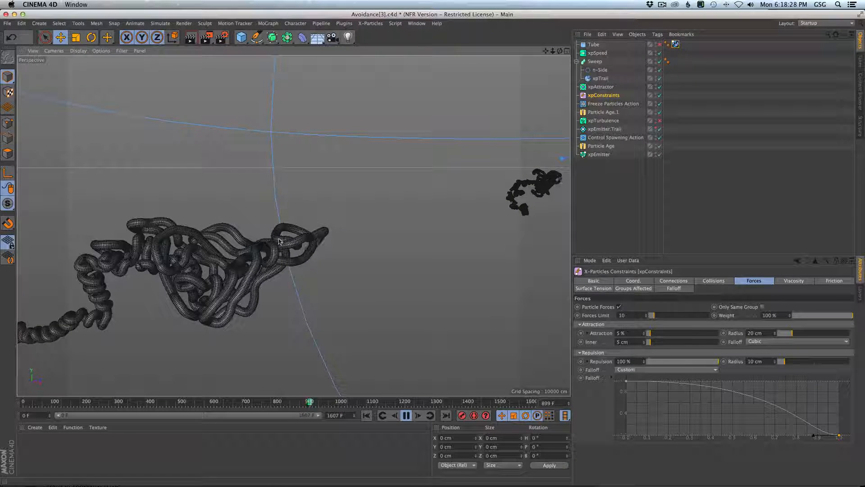
Set the Forces Limit of the xpConstraints to 5 and follow the growing trail
{"action": "double_click", "coordinate": [622, 315]}
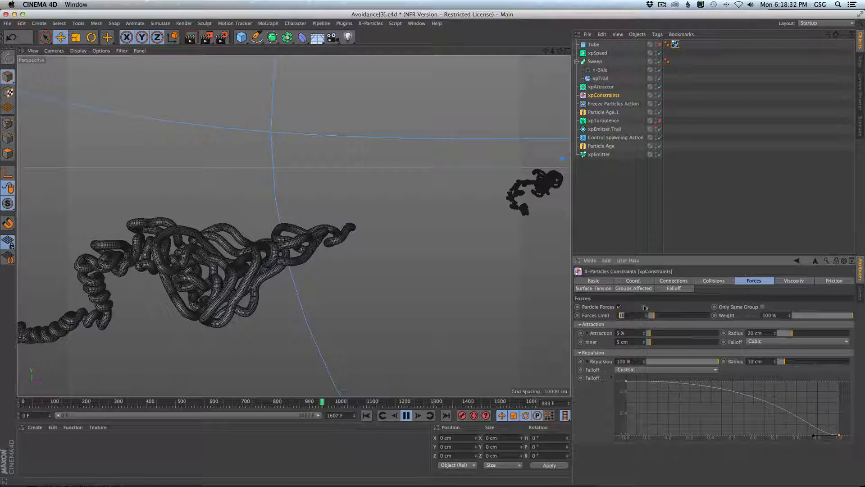
{"action": "type", "text": "5"}
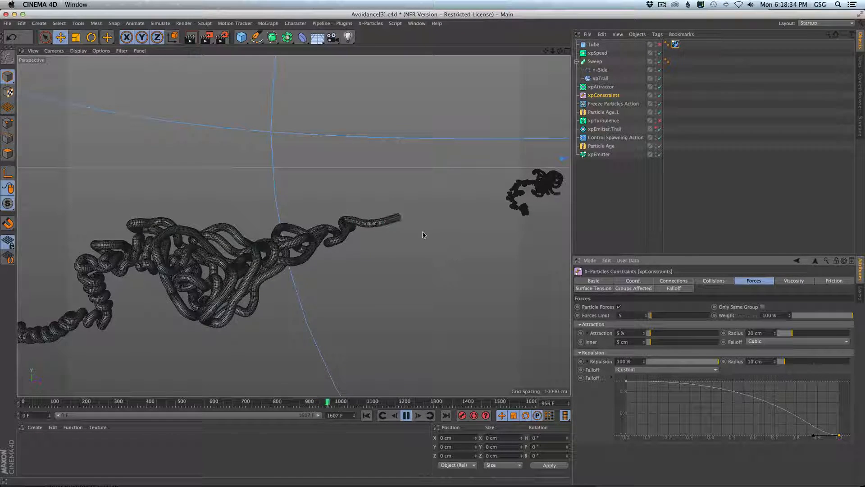
{"action": "middle_click_drag", "start_coordinate": [418, 206], "coordinate": [370, 241], "text": "alt"}
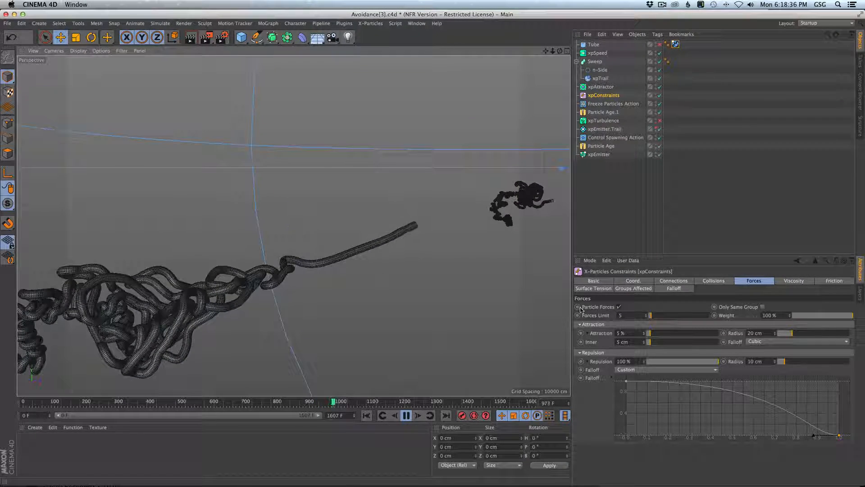
Raise the xpConstraints attraction to 25% while the trails keep growing
{"action": "double_click", "coordinate": [621, 334]}
{"action": "type", "text": "25"}
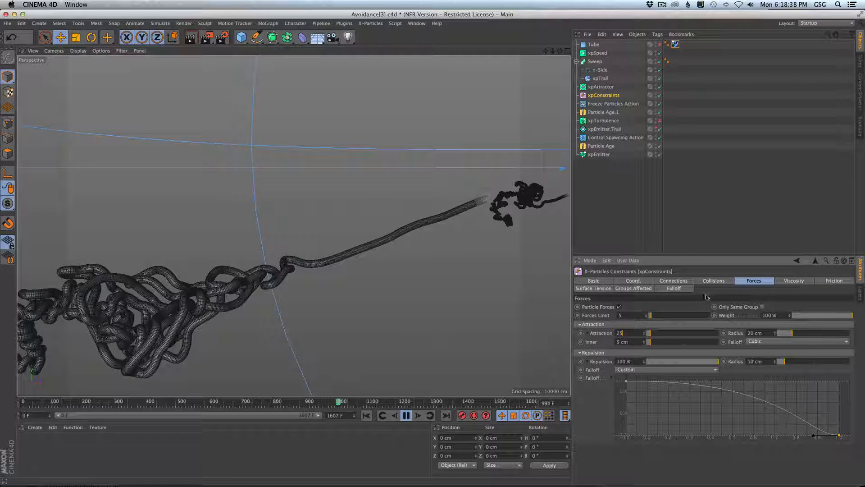
{"action": "key", "text": "Return"}
{"action": "middle_click_drag", "start_coordinate": [445, 227], "coordinate": [402, 281], "text": "alt"}
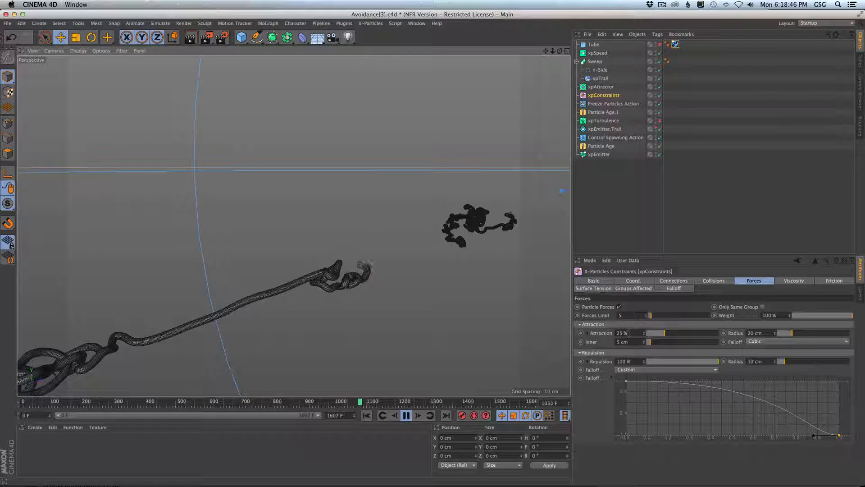
Set the xpConstraints attraction to 15% and follow the trail's growing end
{"action": "left_click_drag", "start_coordinate": [628, 334], "coordinate": [585, 330]}
{"action": "key", "text": "Return"}
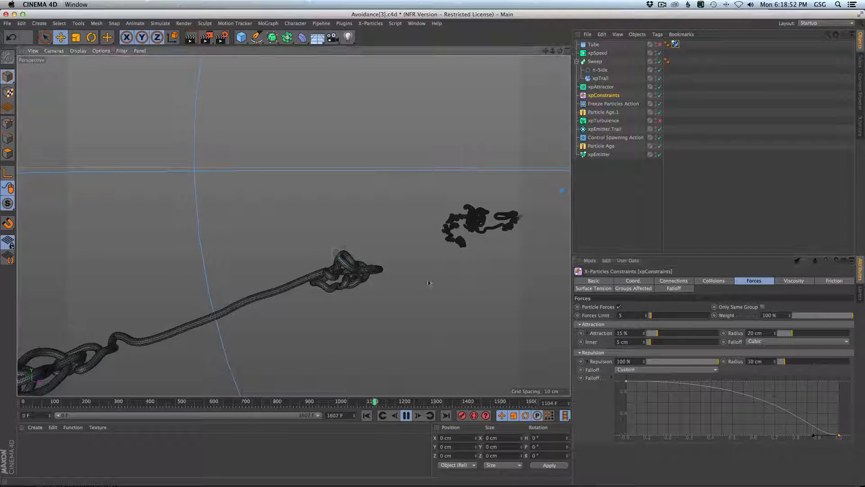
{"action": "middle_click_drag", "start_coordinate": [370, 271], "coordinate": [273, 303], "text": "alt"}
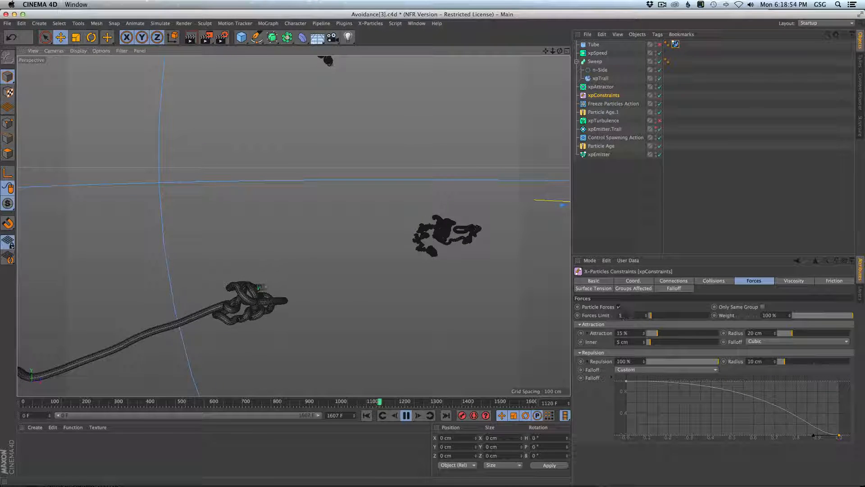
Set the Forces Limit of the xpConstraints to 4, let the trails grow towards the attractor and pause the simulation
{"action": "left_click_drag", "start_coordinate": [624, 317], "coordinate": [612, 315]}
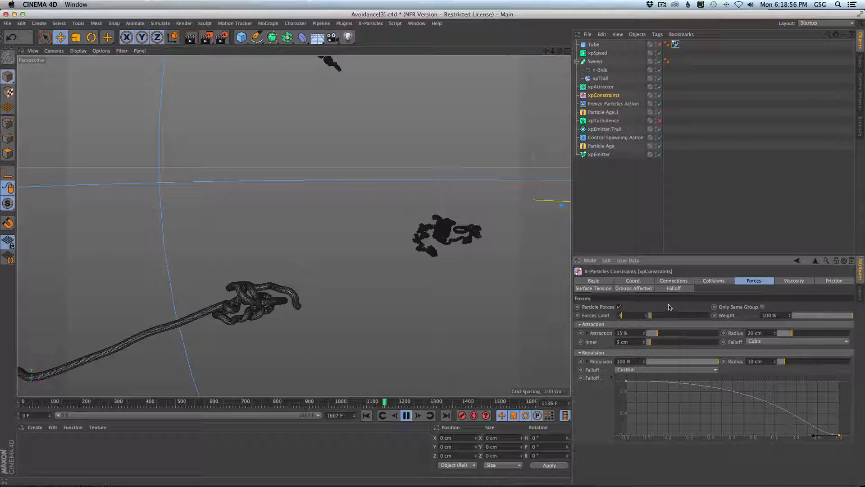
{"action": "type", "text": "4"}
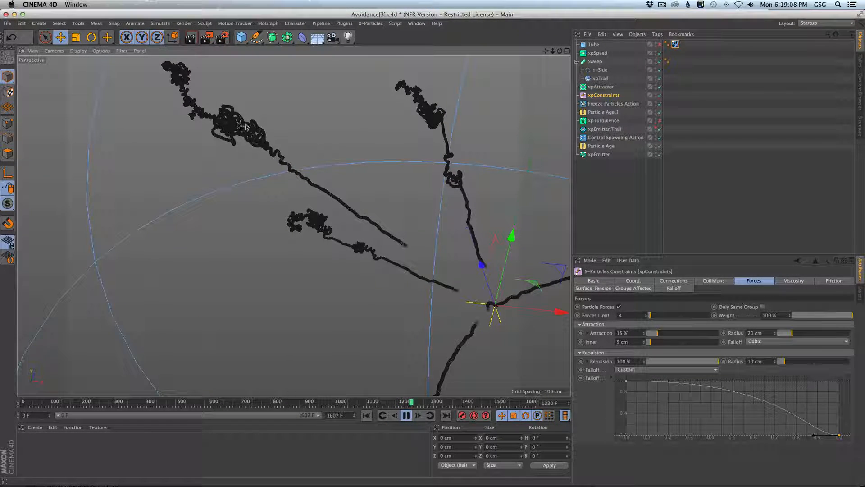
{"action": "left_click", "coordinate": [406, 415]}
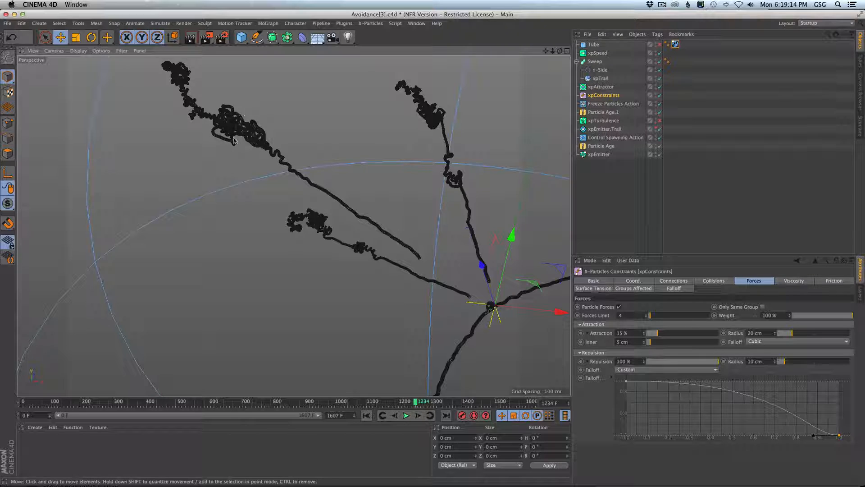
Examine the trails converging on the attractor from several angles and resume the simulation to watch them meet up close
{"action": "left_click_drag", "start_coordinate": [239, 141], "coordinate": [247, 131], "text": "alt"}
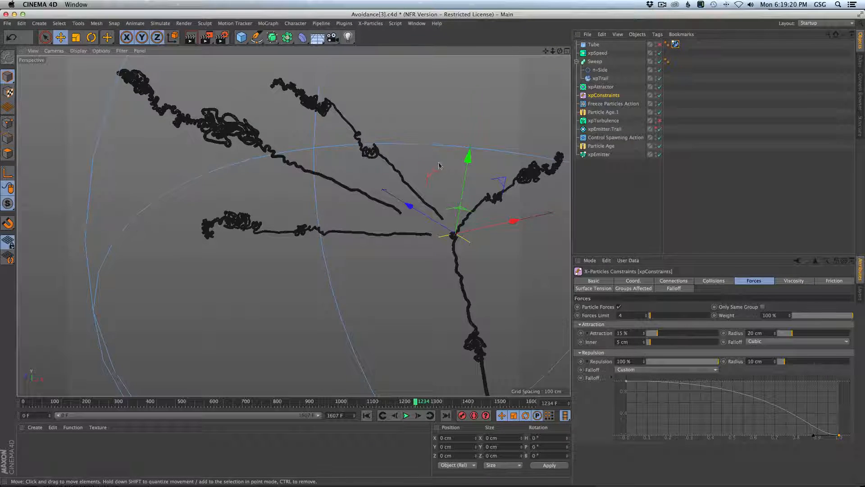
{"action": "left_click_drag", "start_coordinate": [439, 165], "coordinate": [478, 158], "text": "alt"}
{"action": "left_click_drag", "start_coordinate": [453, 191], "coordinate": [408, 362], "text": "alt"}
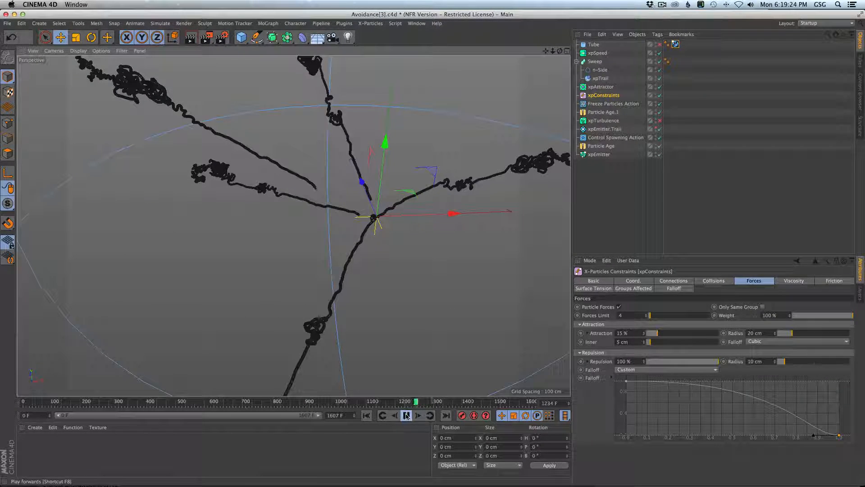
{"action": "scroll", "coordinate": [398, 214], "scroll_direction": "up", "scroll_amount": 6}
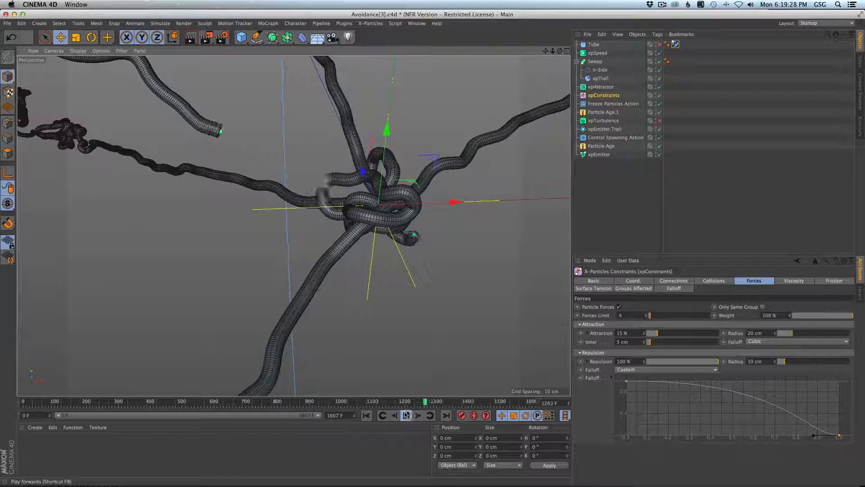
Switch to Chrome for the Golden Coils reference render, return to Cinema 4D, and inspect the trail structure from a wider view
{"action": "key", "text": "super+Tab"}
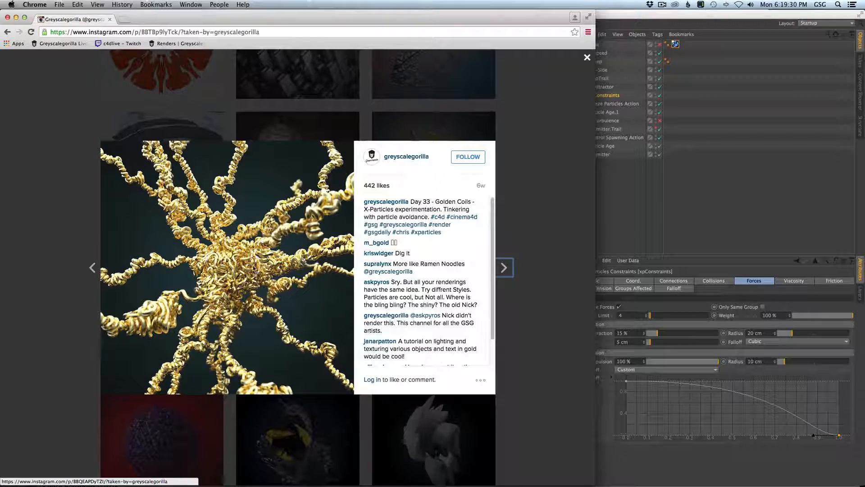
{"action": "key", "text": "super+Tab"}
{"action": "scroll", "coordinate": [315, 216], "scroll_direction": "down", "scroll_amount": 6}
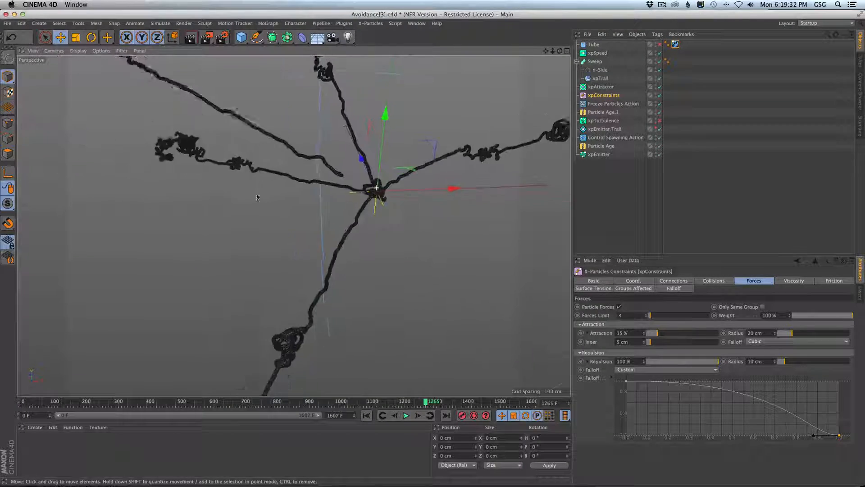
{"action": "left_click_drag", "start_coordinate": [353, 204], "coordinate": [317, 239], "text": "alt"}
{"action": "right_click_drag", "start_coordinate": [316, 239], "coordinate": [354, 231], "text": "alt"}
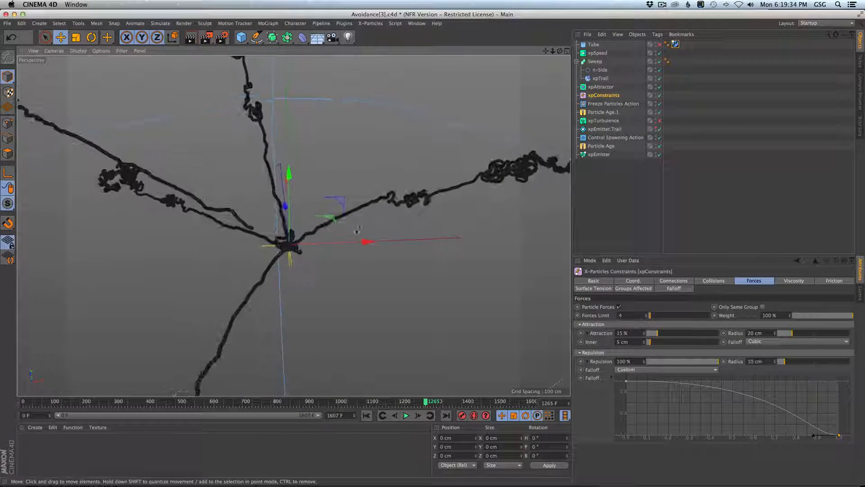
{"action": "left_click_drag", "start_coordinate": [354, 232], "coordinate": [322, 229], "text": "alt"}
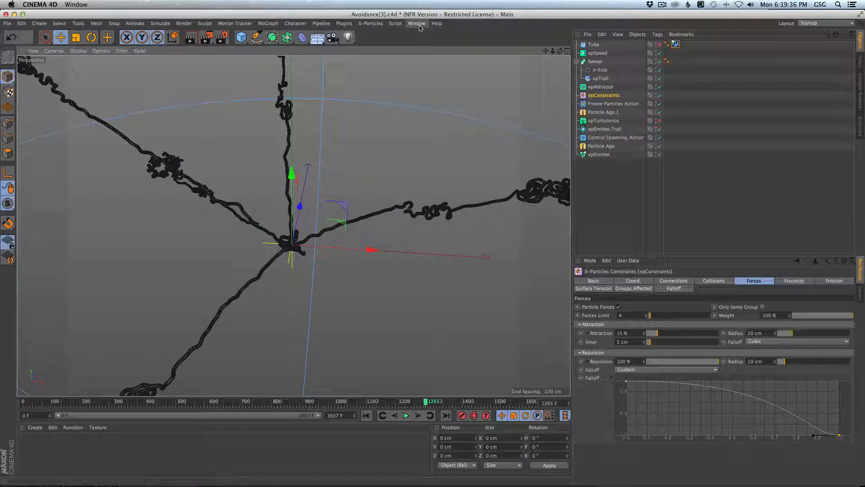
Return the animation to its first frame and save the scene as a new version named Avoidance[4].c4d
{"action": "left_click", "coordinate": [367, 415]}
{"action": "left_click", "coordinate": [714, 280]}
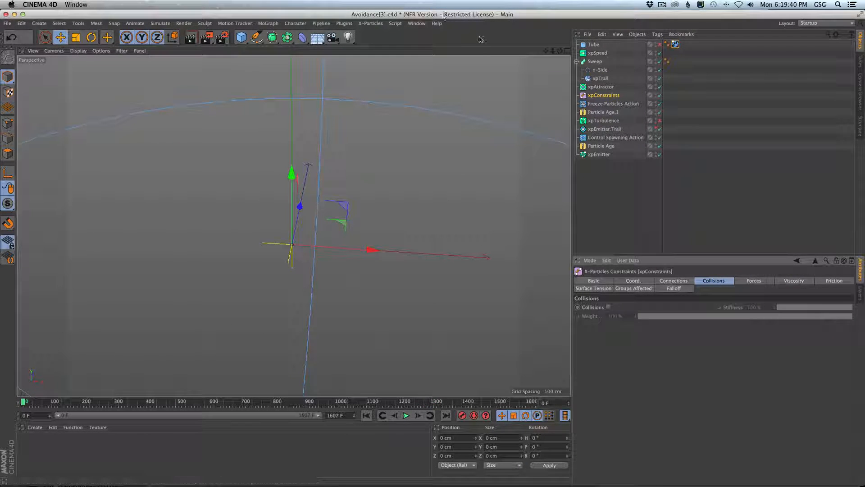
{"action": "key", "text": "super+s"}
{"action": "key", "text": "super+shift+s"}
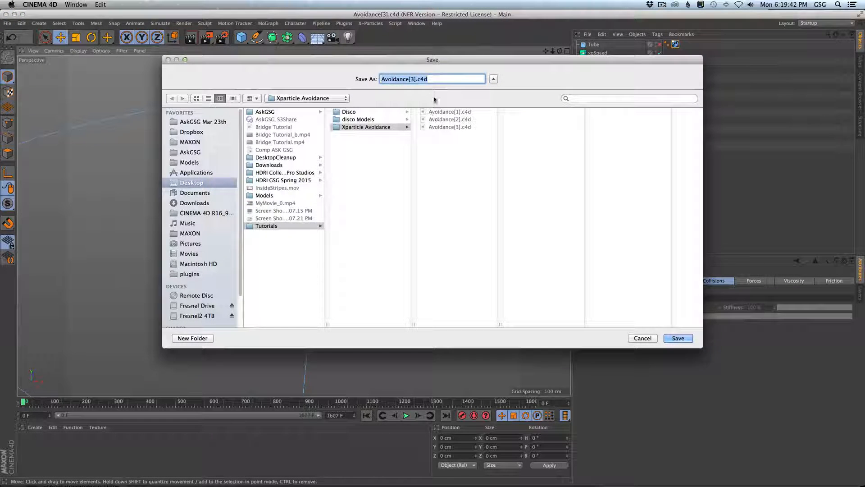
{"action": "left_click", "coordinate": [414, 80]}
{"action": "key", "text": "BackSpace"}
{"action": "type", "text": "4"}
{"action": "key", "text": "Return"}
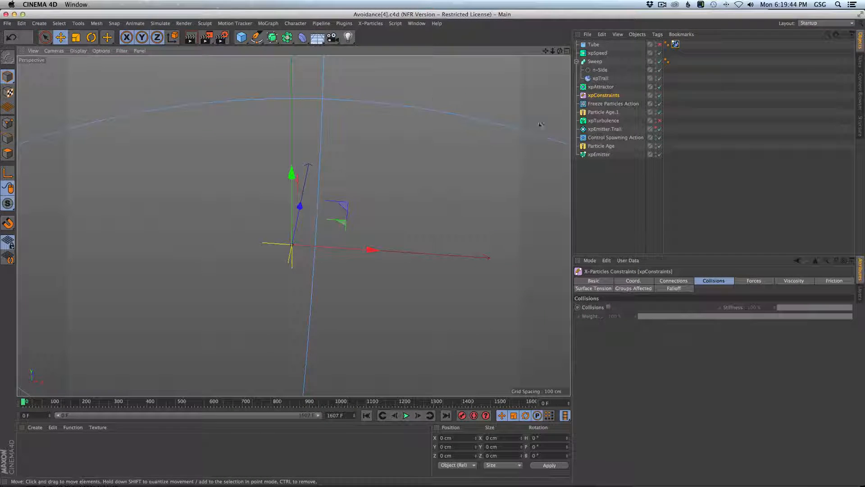
Change the xpEmitter's emitter shape to Rectangle and play the simulation briefly
{"action": "scroll", "coordinate": [417, 255], "scroll_direction": "down", "scroll_amount": 10}
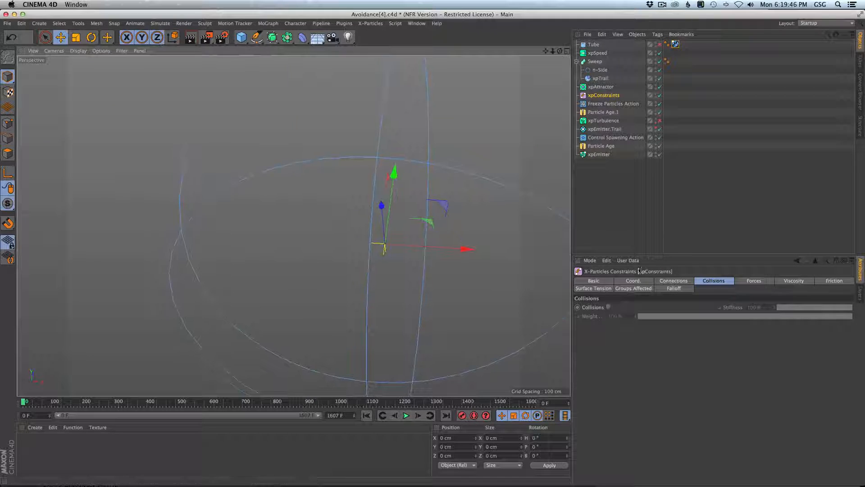
{"action": "middle_click_drag", "start_coordinate": [423, 256], "coordinate": [373, 242], "text": "alt"}
{"action": "left_click_drag", "start_coordinate": [373, 243], "coordinate": [384, 261], "text": "alt"}
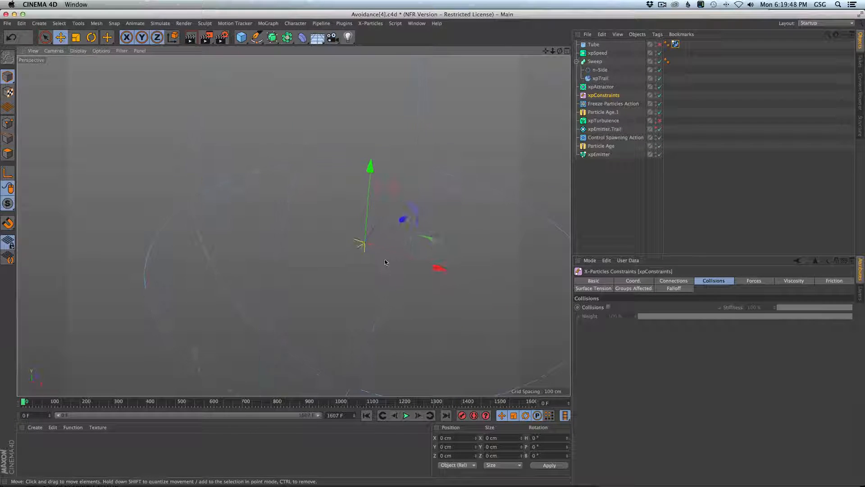
{"action": "left_click", "coordinate": [599, 155]}
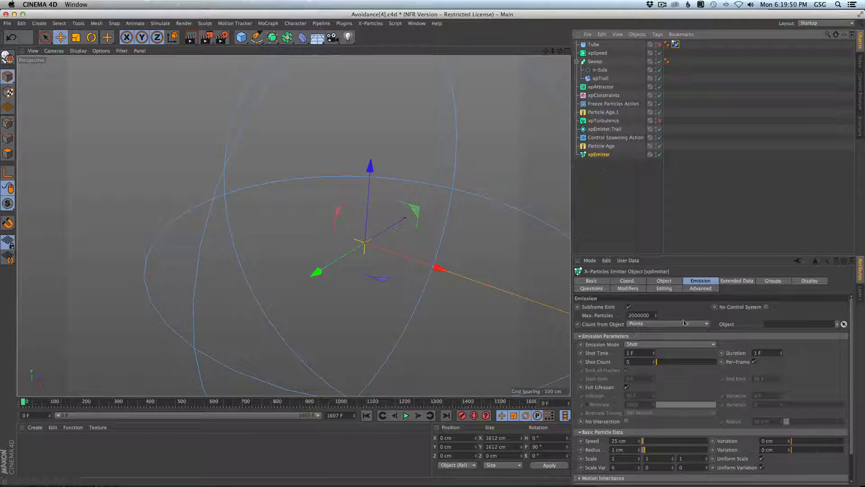
{"action": "left_click", "coordinate": [665, 280]}
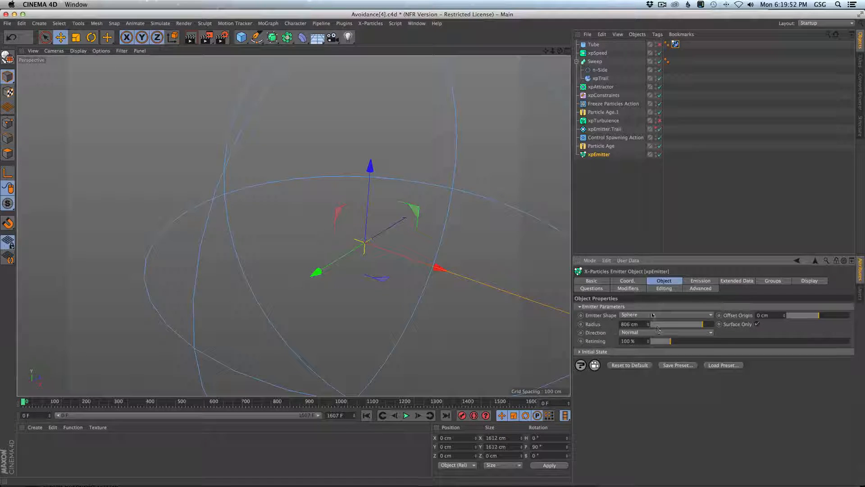
{"action": "left_click", "coordinate": [649, 315]}
{"action": "left_click", "coordinate": [633, 323]}
{"action": "scroll", "coordinate": [392, 303], "scroll_direction": "down", "scroll_amount": 3}
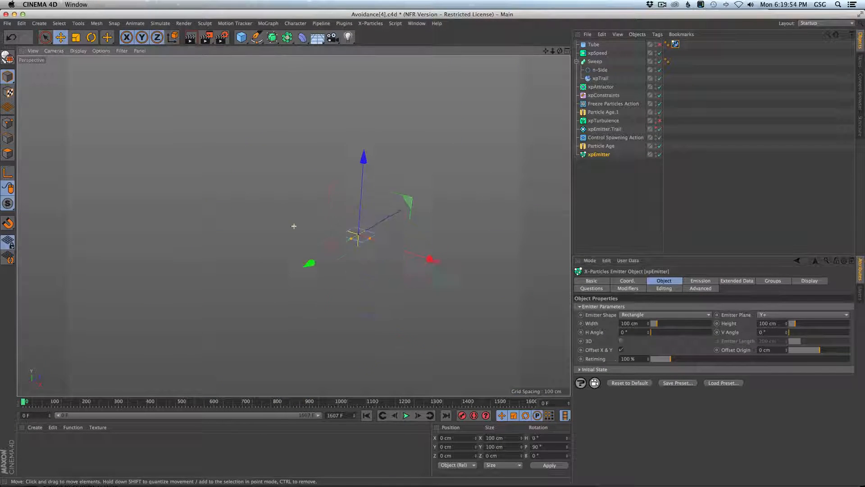
{"action": "left_click", "coordinate": [406, 416]}
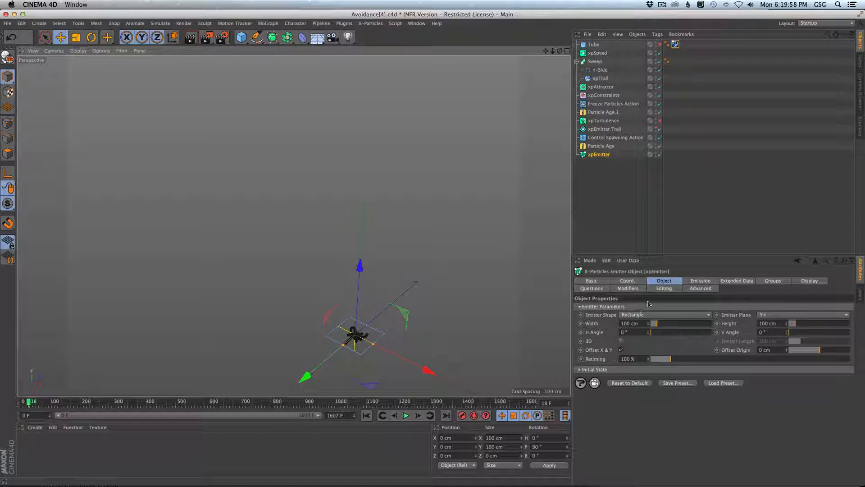
Add a Platonic primitive and raise it above the emitter to a Y position of about 211 cm
{"action": "left_click", "coordinate": [604, 95]}
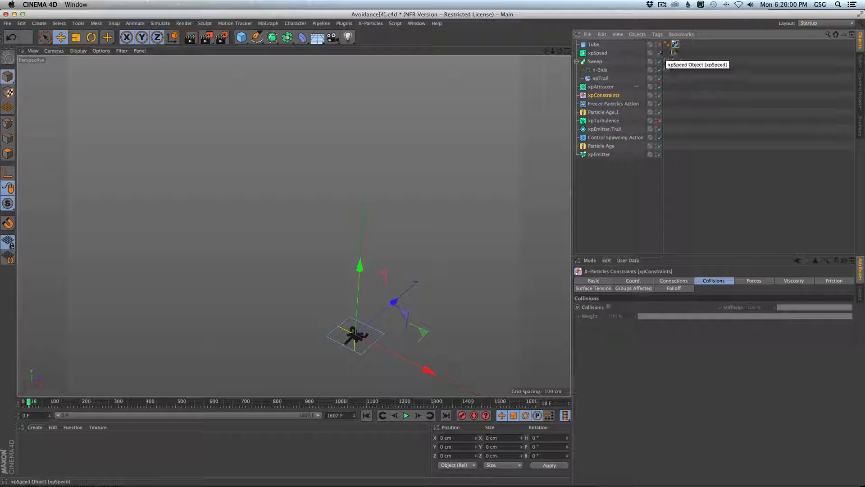
{"action": "left_click", "coordinate": [242, 36]}
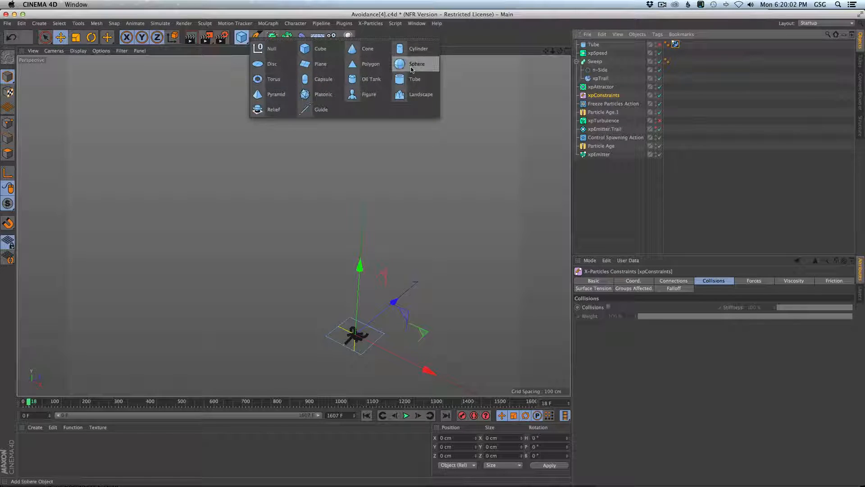
{"action": "left_click", "coordinate": [324, 95]}
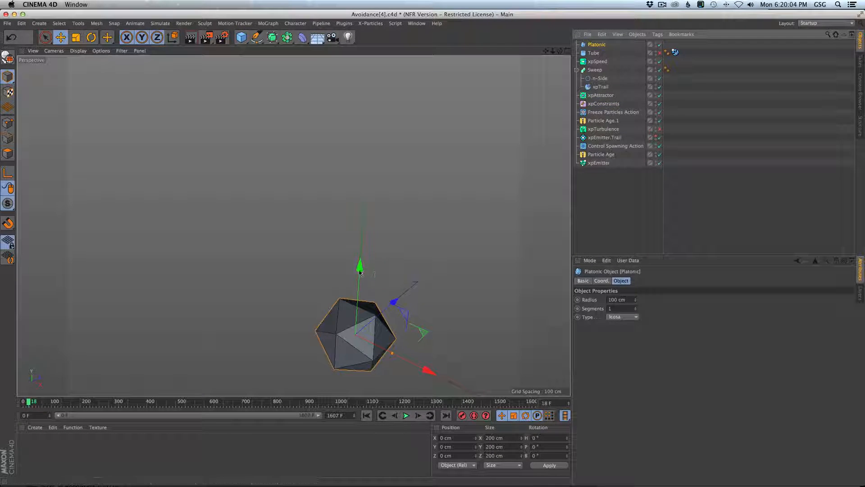
{"action": "left_click_drag", "start_coordinate": [360, 268], "coordinate": [359, 189]}
Move the xpCollider tag from the Tube to the Platonic and delete the Tube
{"action": "left_click_drag", "start_coordinate": [671, 60], "coordinate": [667, 44]}
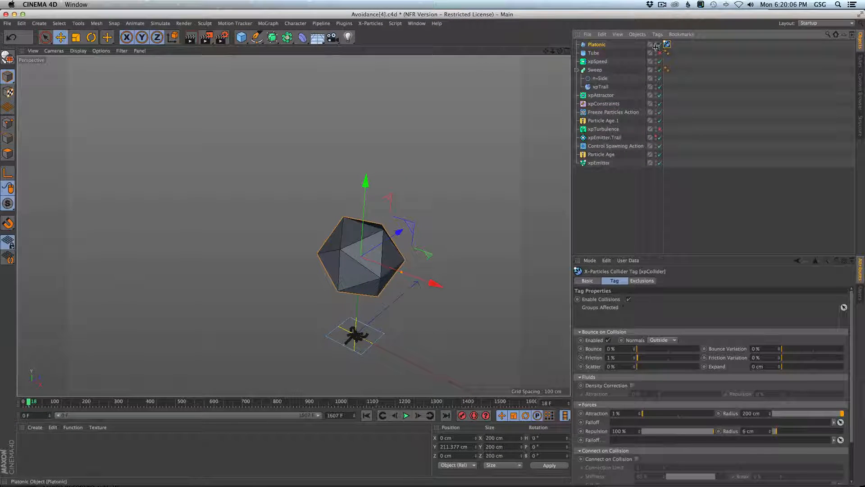
{"action": "left_click", "coordinate": [594, 53]}
{"action": "key", "text": "Delete"}
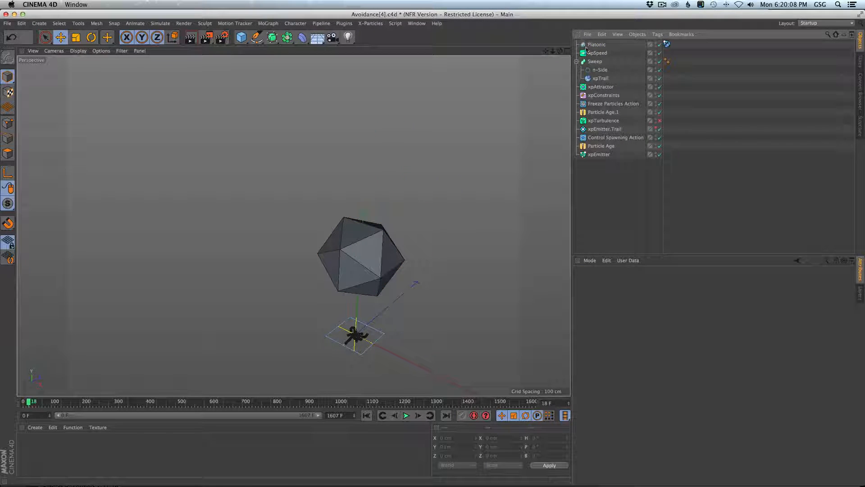
Play the simulation and examine how the trails collide with the underside of the Platonic
{"action": "left_click", "coordinate": [407, 416]}
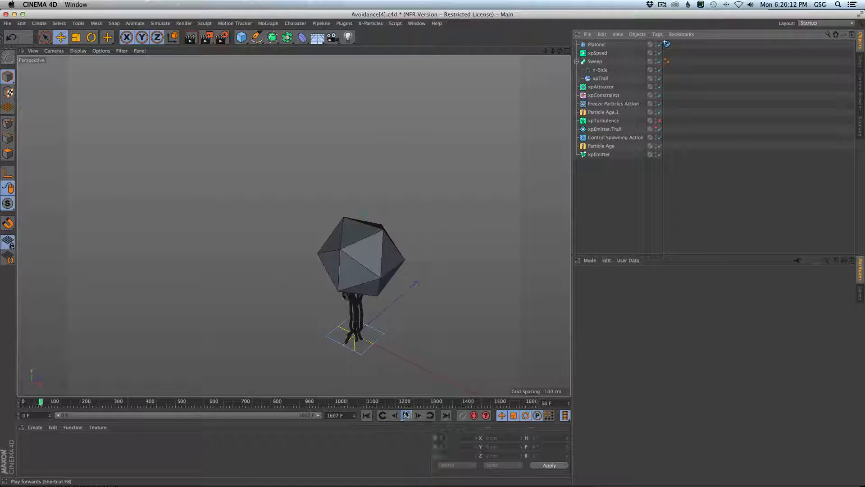
{"action": "scroll", "coordinate": [340, 315], "scroll_direction": "up", "scroll_amount": 15}
{"action": "scroll", "coordinate": [408, 250], "scroll_direction": "down", "scroll_amount": 10}
{"action": "middle_click_drag", "start_coordinate": [408, 251], "coordinate": [382, 247], "text": "alt"}
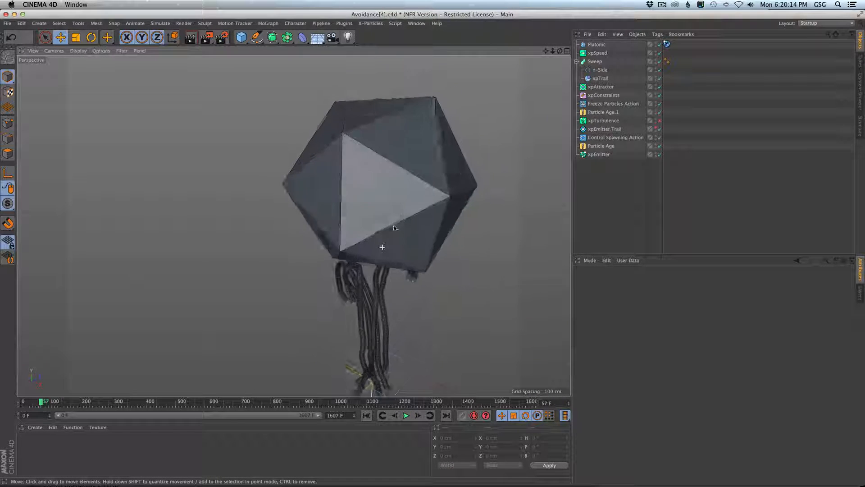
{"action": "left_click_drag", "start_coordinate": [382, 247], "coordinate": [405, 205], "text": "alt"}
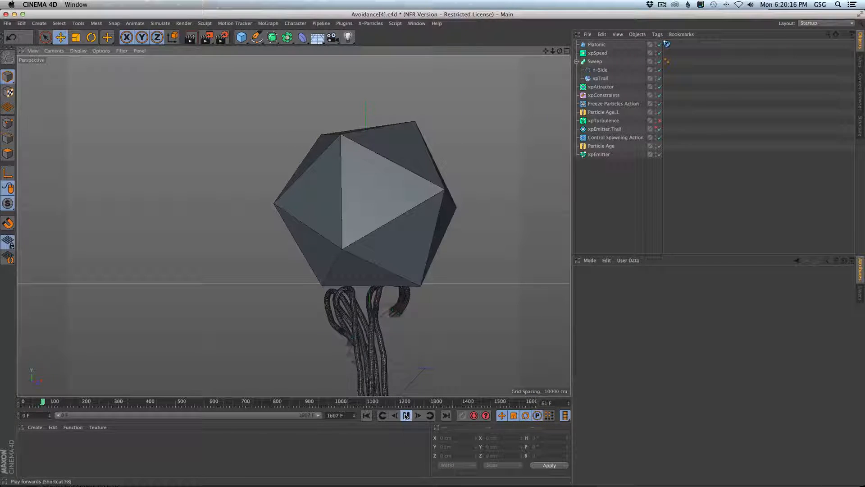
{"action": "middle_click_drag", "start_coordinate": [296, 233], "coordinate": [288, 173], "text": "alt"}
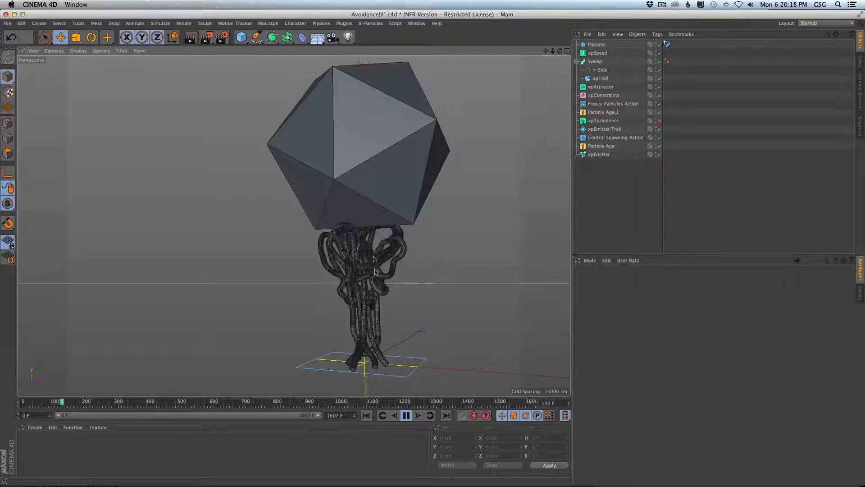
{"action": "left_click_drag", "start_coordinate": [387, 235], "coordinate": [385, 242], "text": "alt"}
{"action": "middle_click_drag", "start_coordinate": [386, 242], "coordinate": [356, 296], "text": "alt"}
{"action": "left_click_drag", "start_coordinate": [368, 291], "coordinate": [362, 299], "text": "alt"}
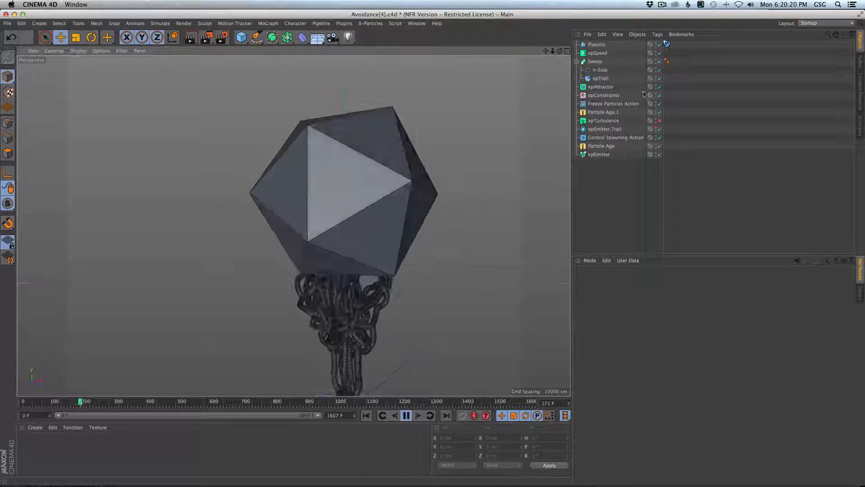
Open the Attraction value of the Platonic's xpCollider tag for editing and collapse the Forces settings
{"action": "left_click", "coordinate": [667, 44]}
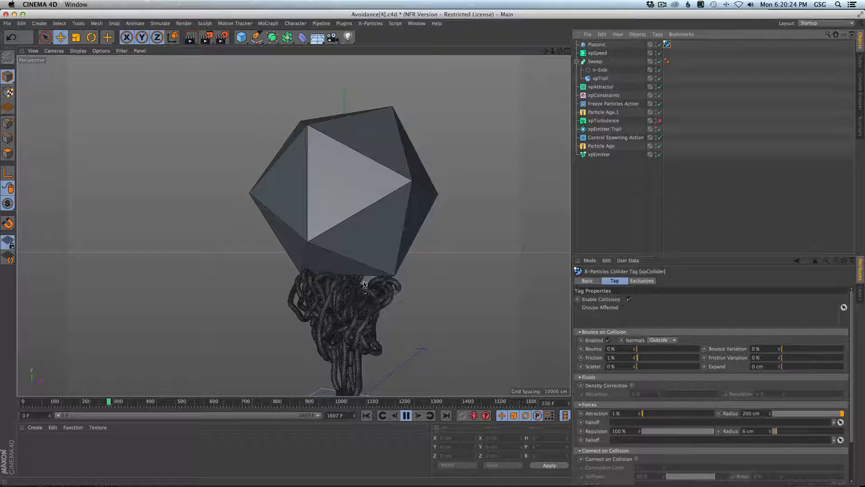
{"action": "left_click", "coordinate": [616, 414]}
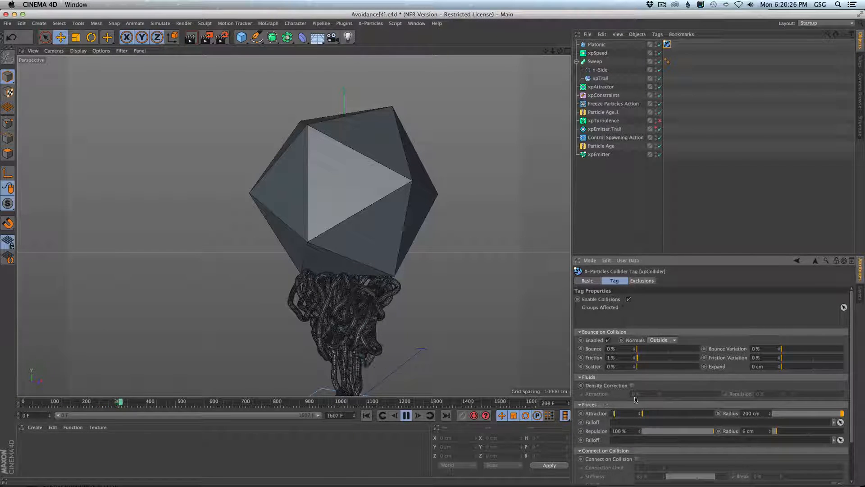
{"action": "left_click", "coordinate": [591, 405]}
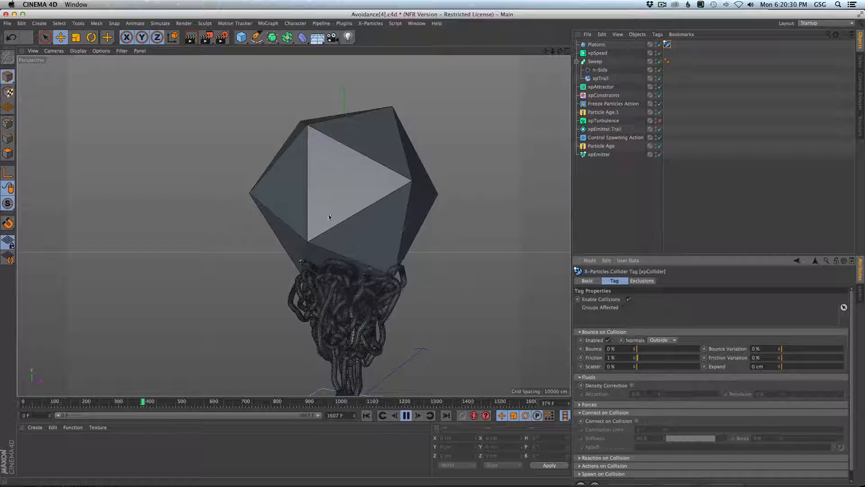
Restart the running simulation from the first frame and examine from several sides how the trails wrap the Platonic
{"action": "left_click_drag", "start_coordinate": [329, 216], "coordinate": [358, 150], "text": "alt"}
{"action": "left_click_drag", "start_coordinate": [344, 206], "coordinate": [302, 209], "text": "alt"}
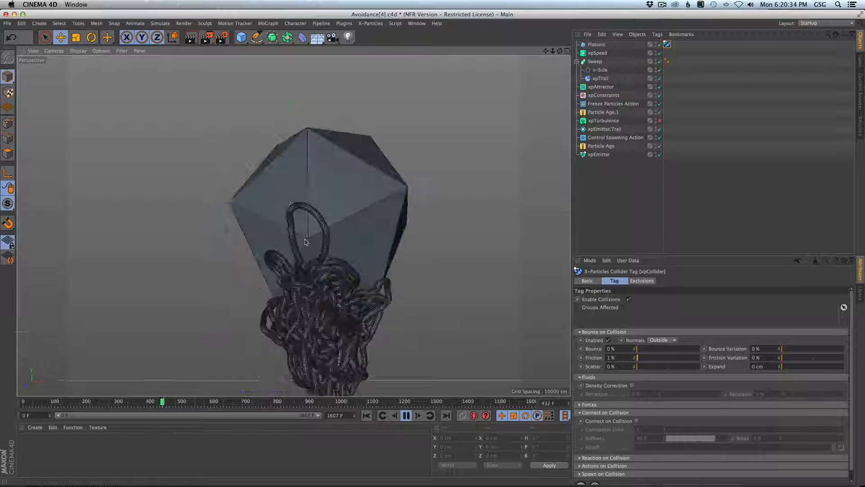
{"action": "middle_click_drag", "start_coordinate": [301, 210], "coordinate": [255, 157], "text": "alt"}
{"action": "left_click", "coordinate": [366, 415]}
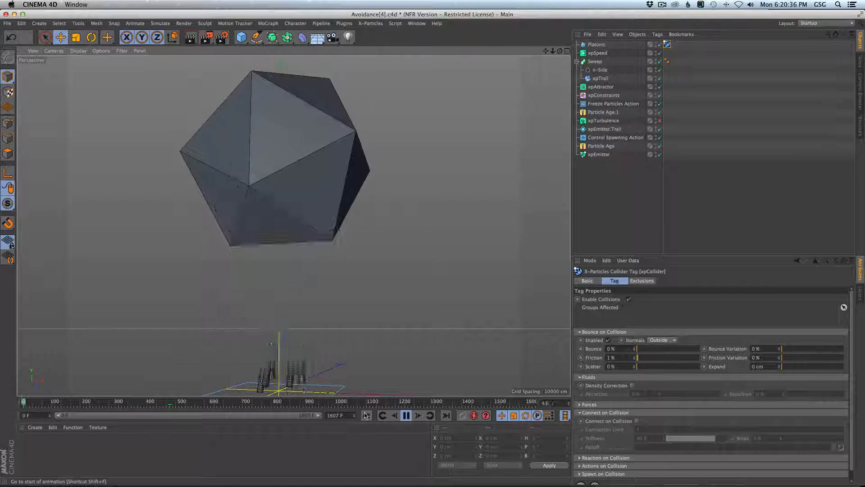
{"action": "left_click_drag", "start_coordinate": [341, 209], "coordinate": [131, 185], "text": "alt"}
{"action": "middle_click_drag", "start_coordinate": [310, 155], "coordinate": [290, 251], "text": "alt"}
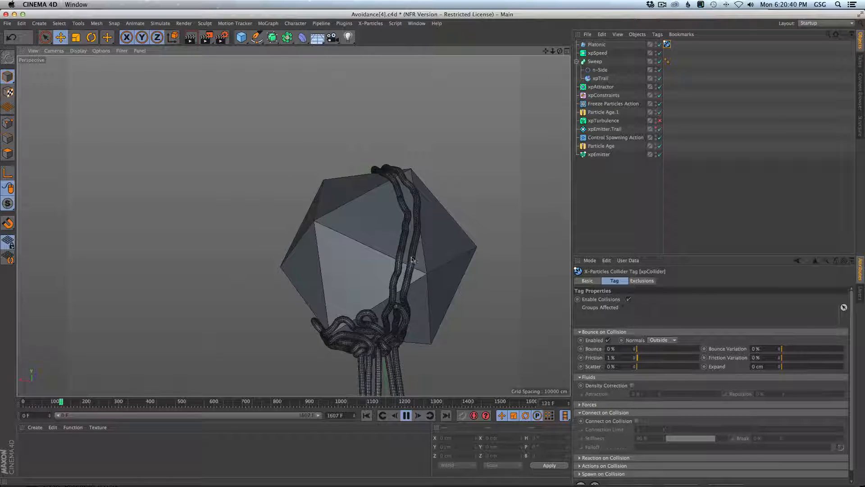
{"action": "left_click_drag", "start_coordinate": [409, 205], "coordinate": [357, 164], "text": "alt"}
{"action": "left_click_drag", "start_coordinate": [294, 225], "coordinate": [429, 247], "text": "alt"}
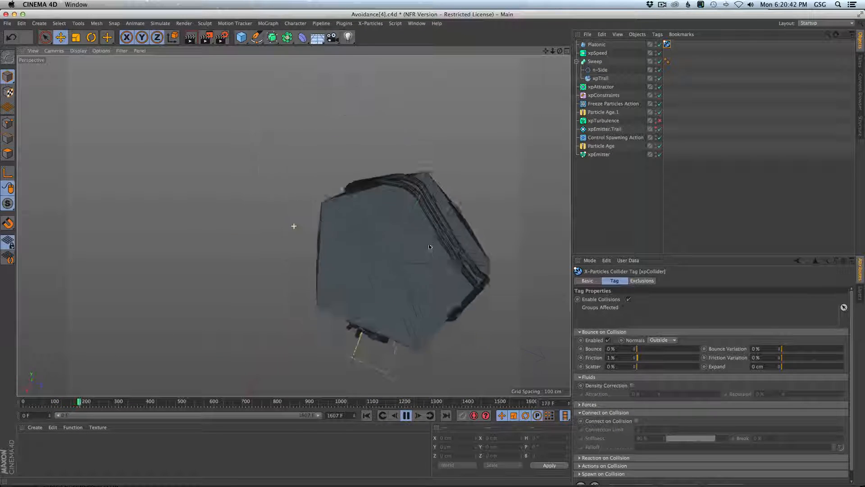
{"action": "left_click_drag", "start_coordinate": [403, 209], "coordinate": [444, 167], "text": "alt"}
{"action": "middle_click_drag", "start_coordinate": [438, 235], "coordinate": [374, 143], "text": "alt"}
{"action": "left_click_drag", "start_coordinate": [394, 207], "coordinate": [322, 206], "text": "alt"}
Select xpConstraints and inspect the growing tangle of trails around the Platonic from all sides, near and far
{"action": "left_click", "coordinate": [604, 95]}
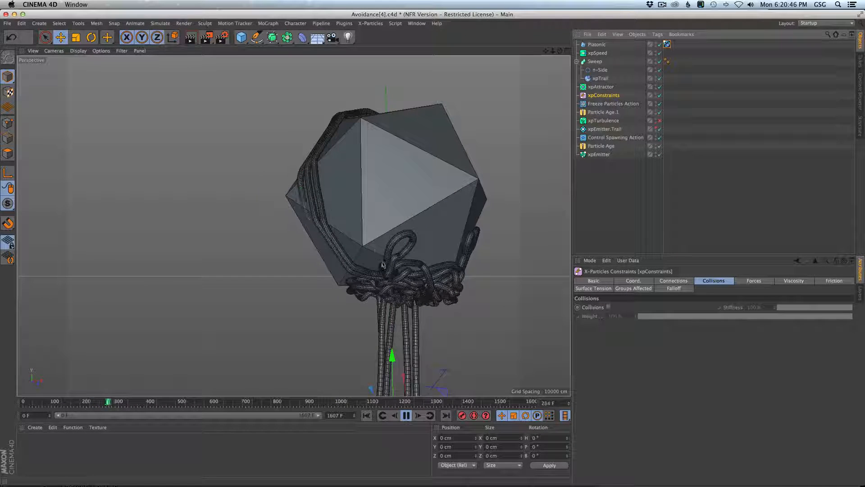
{"action": "left_click_drag", "start_coordinate": [381, 267], "coordinate": [452, 273], "text": "alt"}
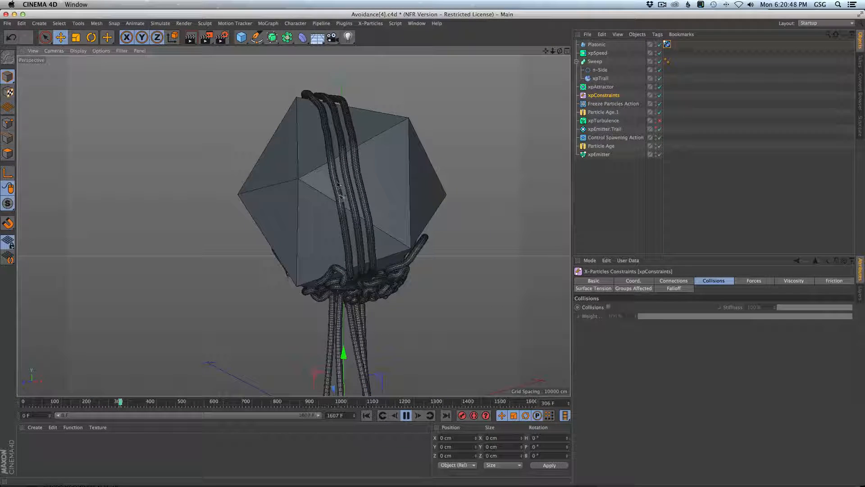
{"action": "left_click_drag", "start_coordinate": [338, 186], "coordinate": [426, 247], "text": "alt"}
{"action": "left_click_drag", "start_coordinate": [261, 258], "coordinate": [384, 269], "text": "alt"}
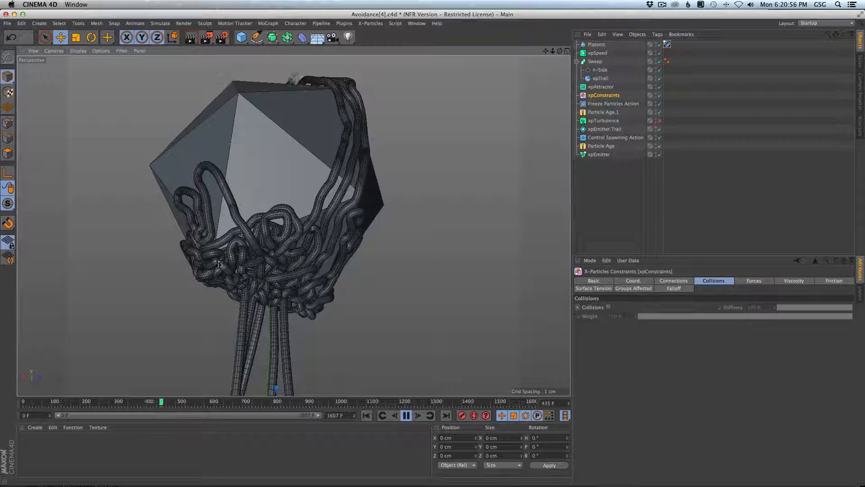
{"action": "left_click_drag", "start_coordinate": [252, 247], "coordinate": [210, 195], "text": "alt"}
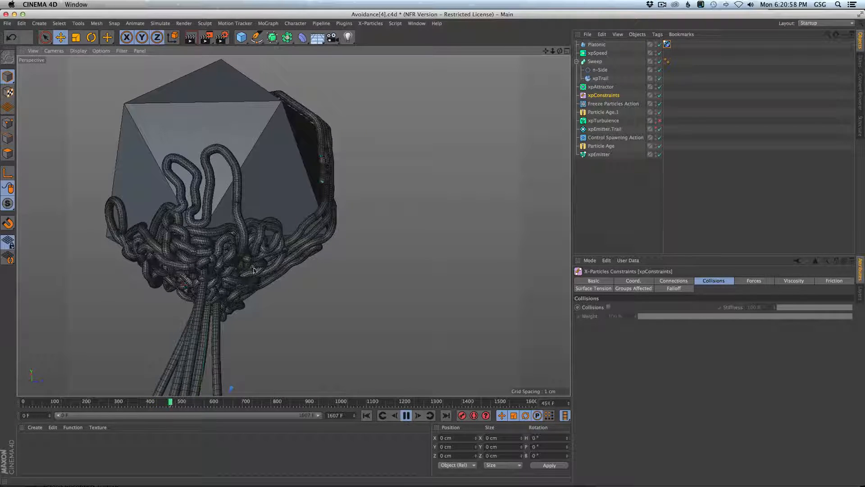
{"action": "left_click_drag", "start_coordinate": [255, 211], "coordinate": [263, 191], "text": "alt"}
{"action": "right_click_drag", "start_coordinate": [288, 222], "coordinate": [258, 208], "text": "alt"}
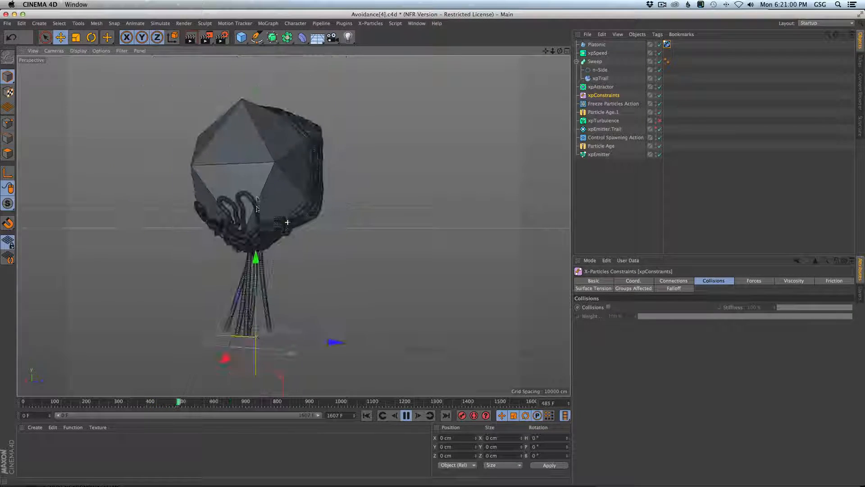
Show the xpAttractor settings and enable xpTurbulence while the simulation is playing
{"action": "middle_click_drag", "start_coordinate": [298, 202], "coordinate": [290, 260], "text": "alt"}
{"action": "left_click_drag", "start_coordinate": [234, 235], "coordinate": [265, 273], "text": "alt"}
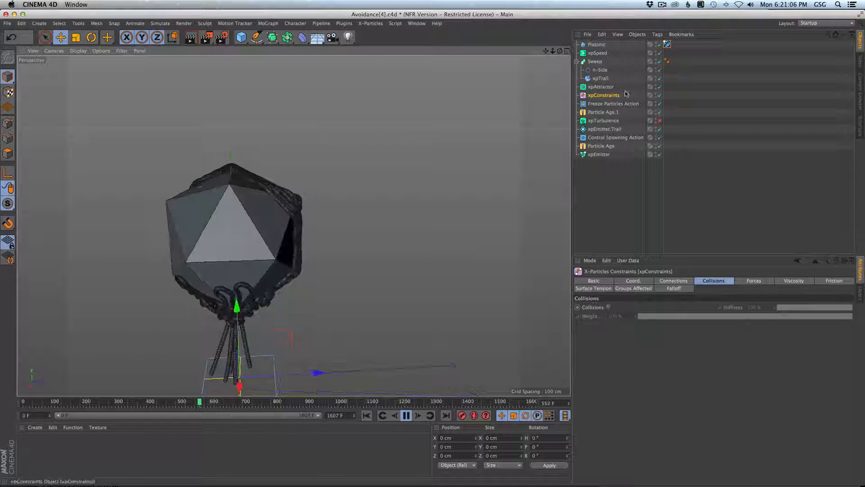
{"action": "left_click", "coordinate": [601, 87]}
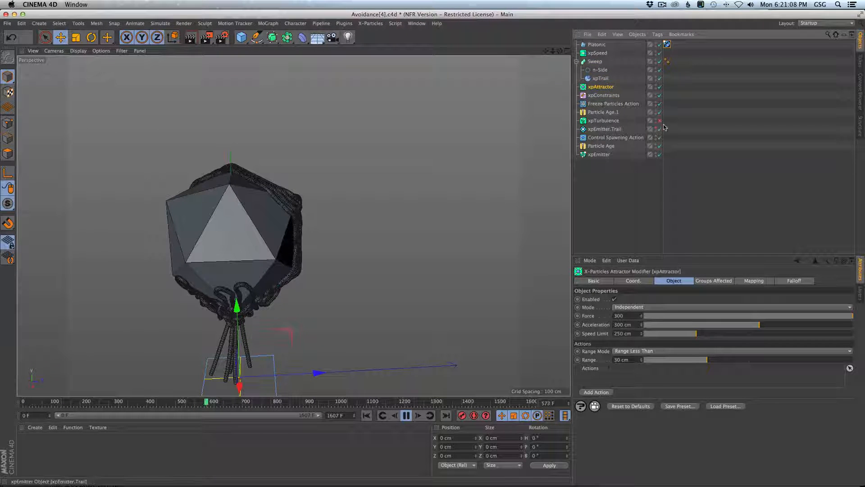
{"action": "left_click_drag", "start_coordinate": [279, 243], "coordinate": [307, 224], "text": "alt"}
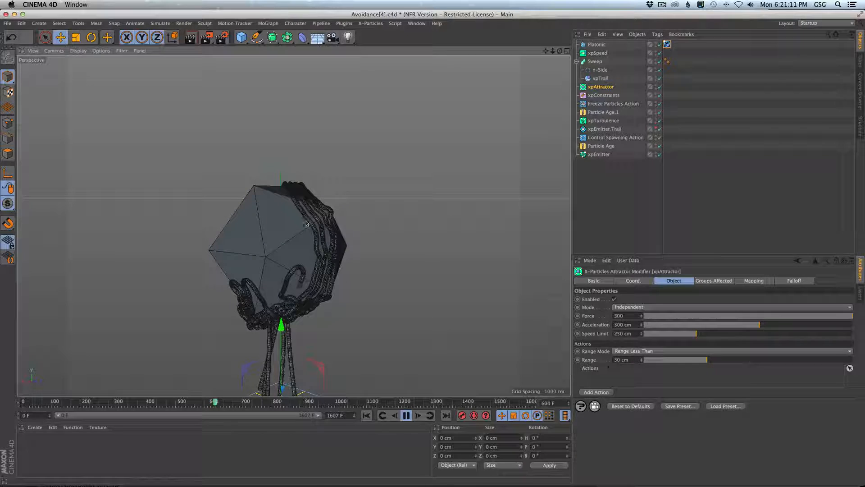
Show the Forces settings of the Platonic's xpCollider tag and examine the tangled trails beneath the object up close
{"action": "left_click", "coordinate": [667, 44]}
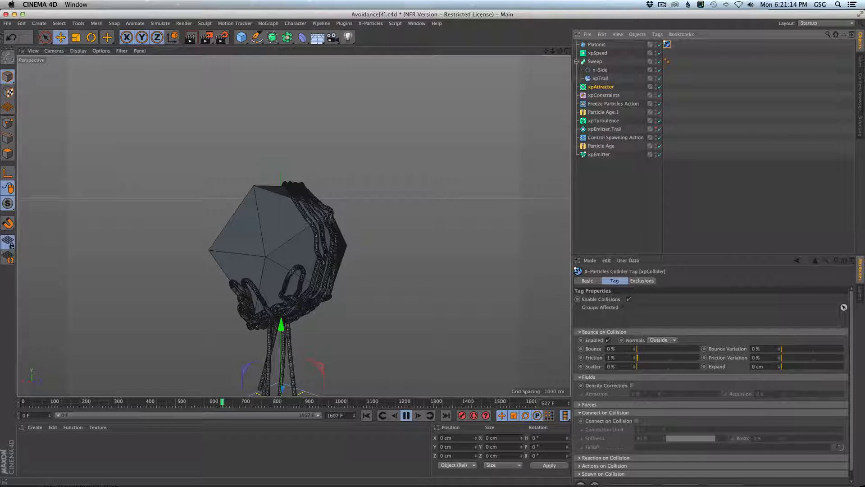
{"action": "left_click", "coordinate": [589, 404]}
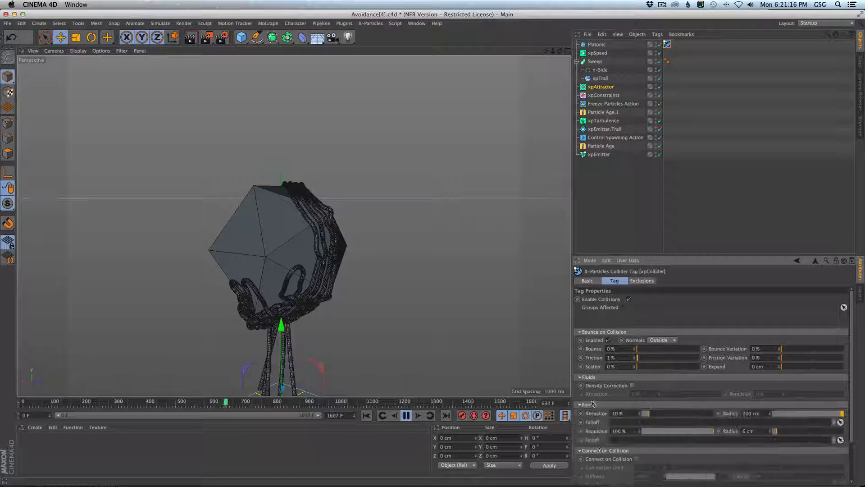
{"action": "scroll", "coordinate": [599, 397], "scroll_direction": "down", "scroll_amount": 2}
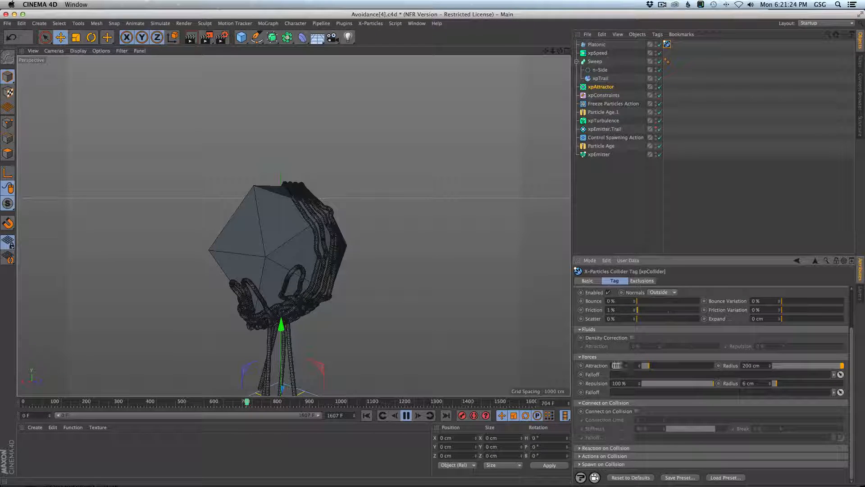
{"action": "left_click_drag", "start_coordinate": [316, 200], "coordinate": [395, 209], "text": "alt"}
{"action": "left_click_drag", "start_coordinate": [288, 292], "coordinate": [374, 189], "text": "alt"}
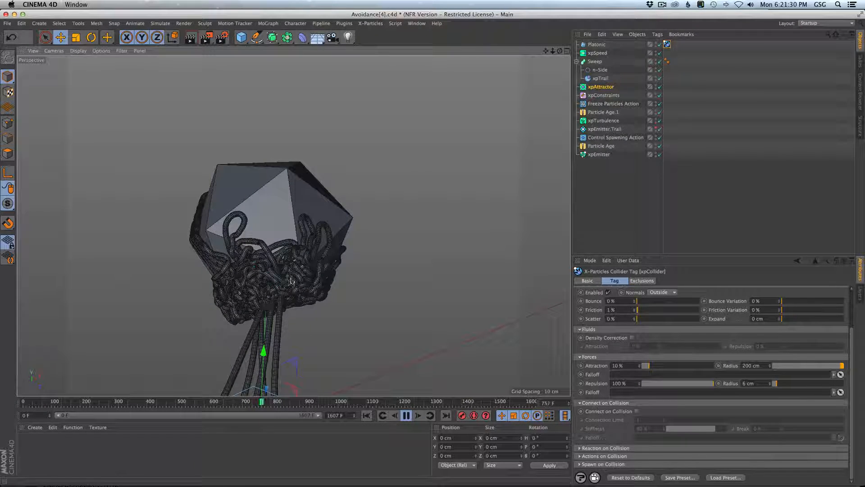
{"action": "scroll", "coordinate": [290, 277], "scroll_direction": "up", "scroll_amount": 8}
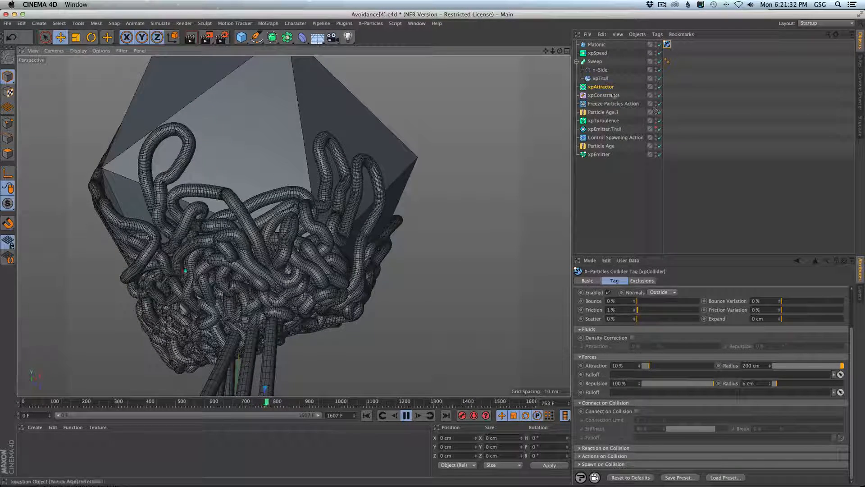
Review the xpConstraints Forces settings, examine the trails around the Platonic from several sides, and pause the simulation
{"action": "left_click", "coordinate": [604, 95]}
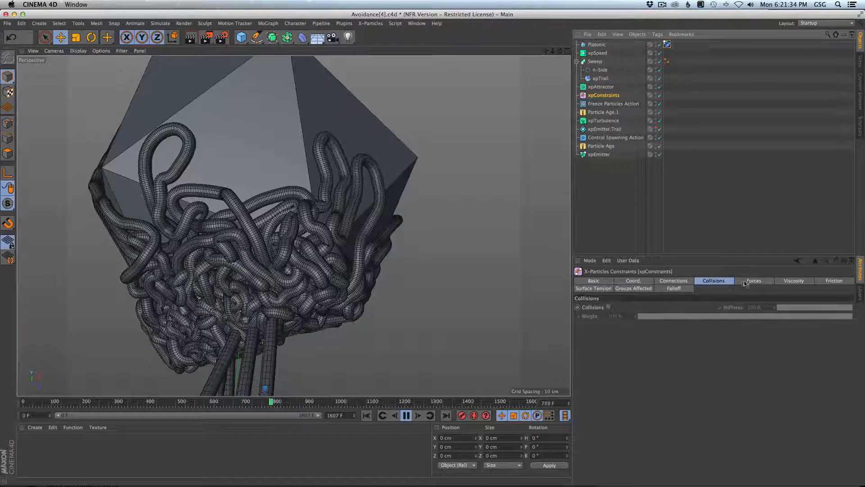
{"action": "left_click", "coordinate": [744, 282]}
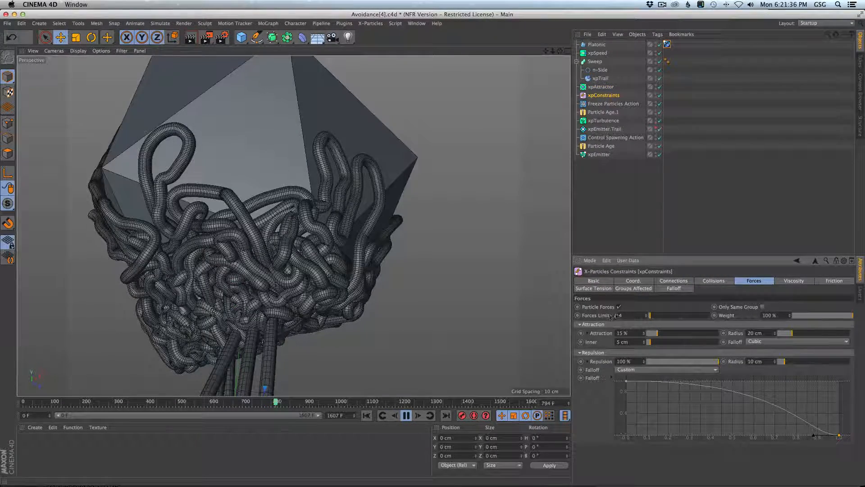
{"action": "left_click_drag", "start_coordinate": [245, 237], "coordinate": [190, 228], "text": "alt"}
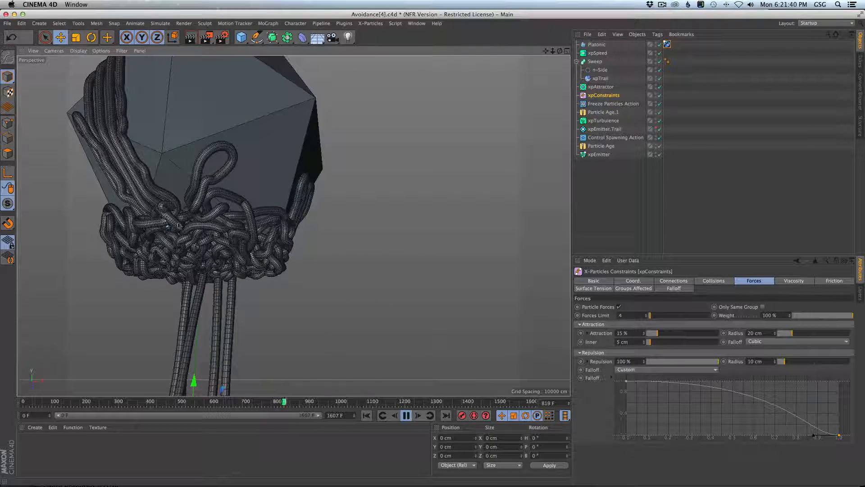
{"action": "left_click_drag", "start_coordinate": [277, 221], "coordinate": [288, 263], "text": "alt"}
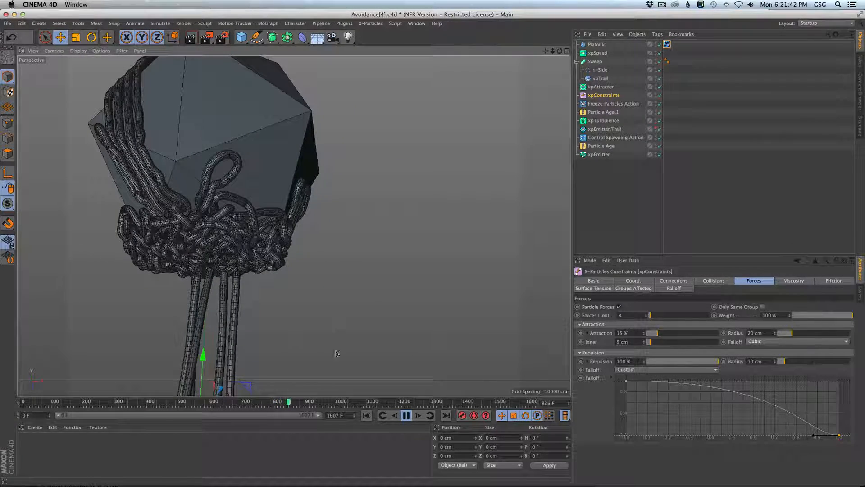
{"action": "left_click_drag", "start_coordinate": [176, 142], "coordinate": [398, 224], "text": "alt"}
{"action": "right_click_drag", "start_coordinate": [248, 239], "coordinate": [178, 252], "text": "alt"}
{"action": "left_click_drag", "start_coordinate": [177, 251], "coordinate": [278, 284], "text": "alt"}
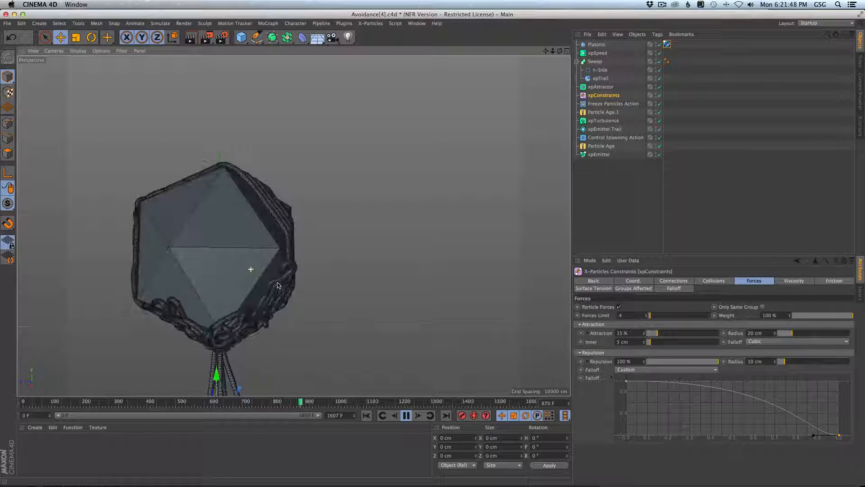
{"action": "left_click", "coordinate": [407, 415]}
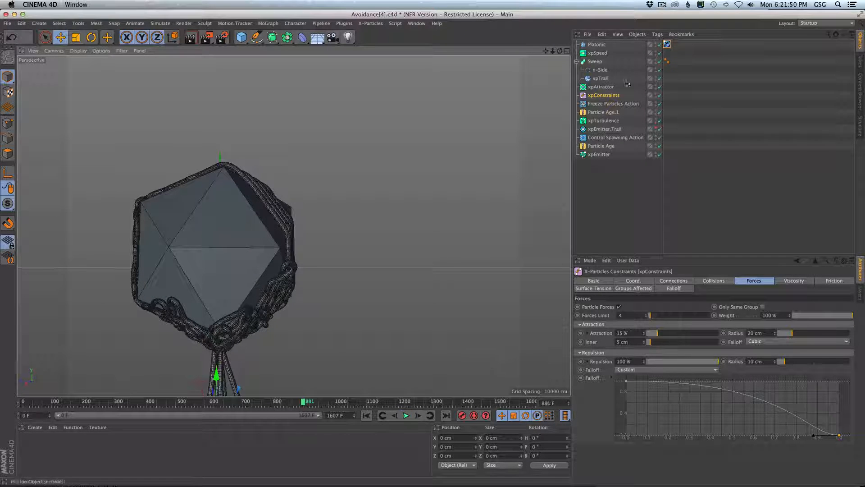
Set the collision Normals of the Platonic's xpCollider tag to Inside
{"action": "left_click", "coordinate": [668, 45]}
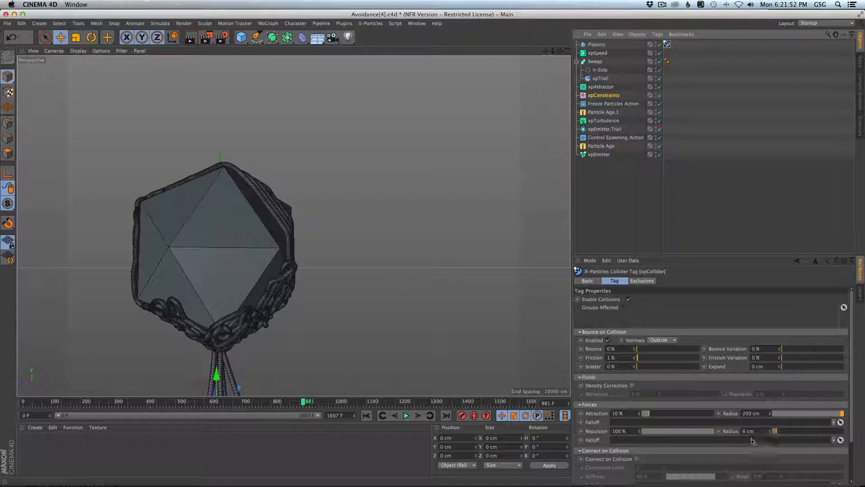
{"action": "left_click", "coordinate": [661, 340]}
{"action": "left_click", "coordinate": [662, 348]}
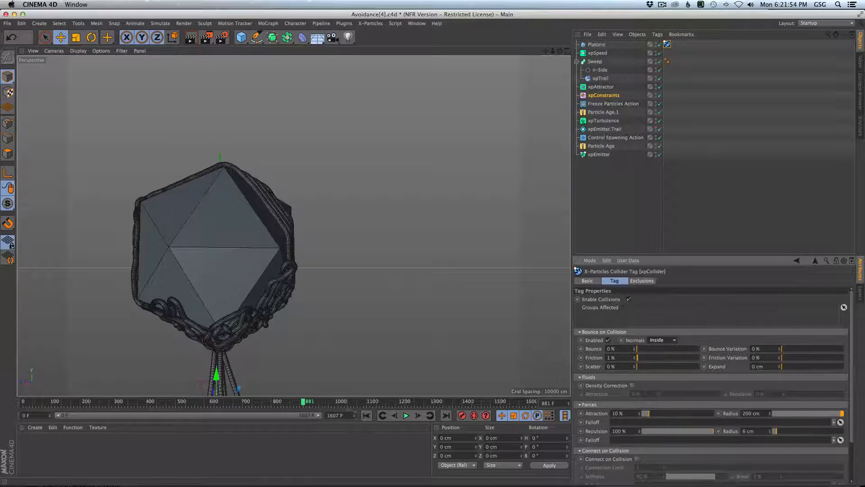
Replay the simulation from the first frame, inspect the trails around the Platonic, and pause at frame 338
{"action": "left_click", "coordinate": [366, 415]}
{"action": "left_click", "coordinate": [405, 415]}
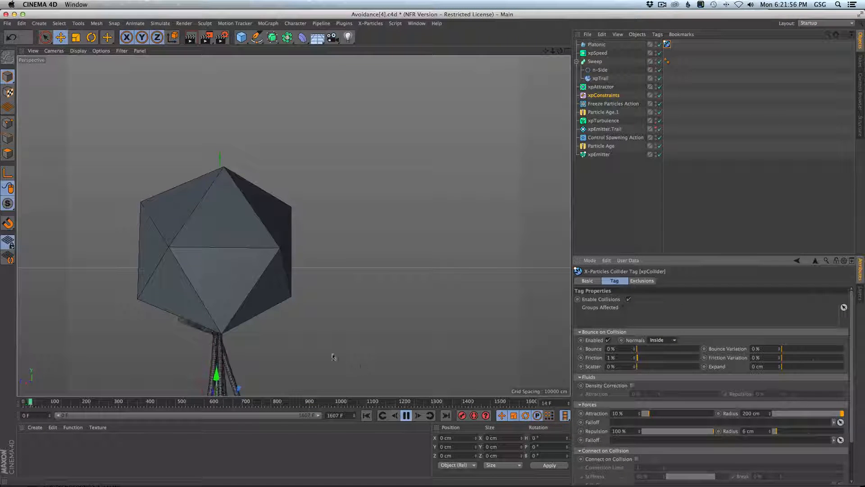
{"action": "left_click_drag", "start_coordinate": [251, 339], "coordinate": [244, 202], "text": "alt"}
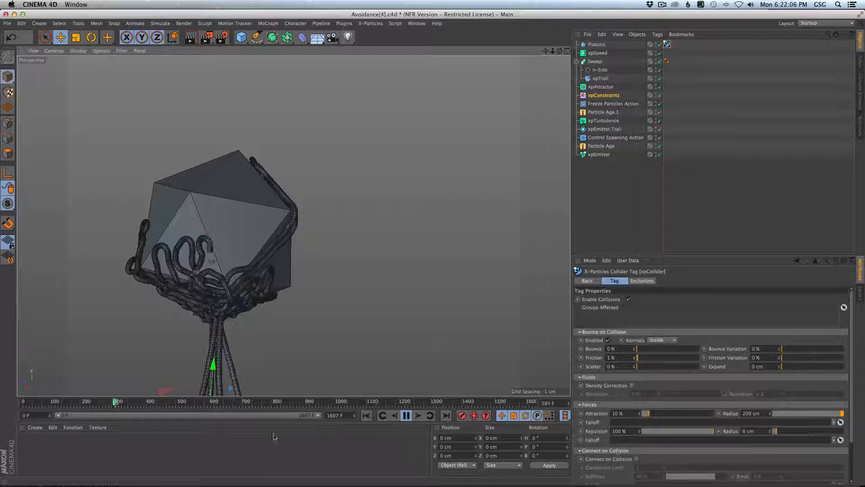
{"action": "left_click_drag", "start_coordinate": [313, 356], "coordinate": [351, 382], "text": "alt"}
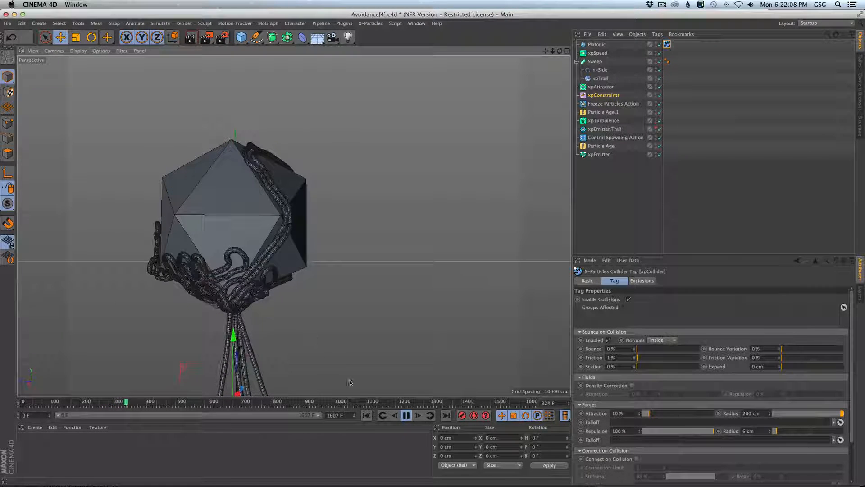
{"action": "left_click", "coordinate": [406, 415]}
{"action": "middle_click_drag", "start_coordinate": [306, 181], "coordinate": [319, 231], "text": "alt"}
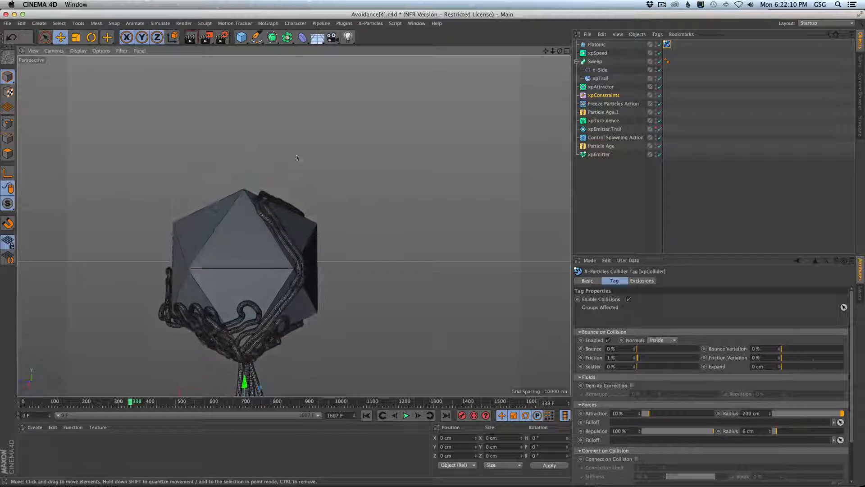
Add a MoText object and set its text to "&"
{"action": "left_click_drag", "start_coordinate": [242, 38], "coordinate": [293, 12]}
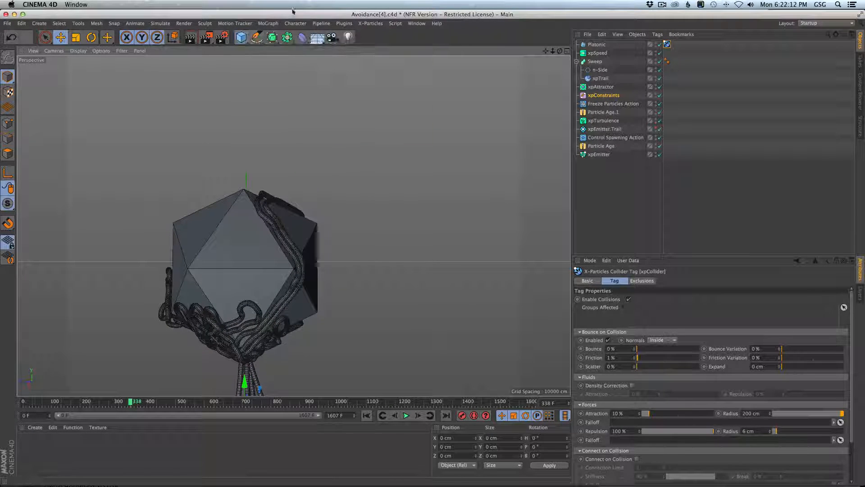
{"action": "left_click", "coordinate": [268, 24]}
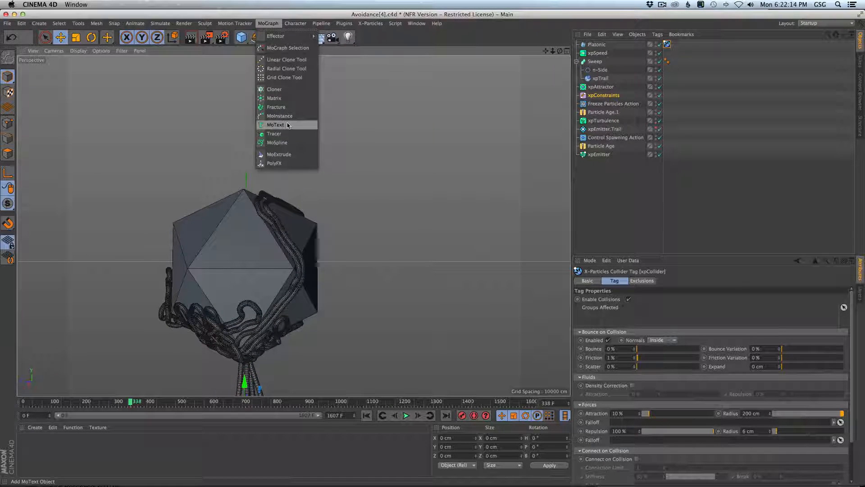
{"action": "left_click", "coordinate": [289, 125]}
{"action": "left_click_drag", "start_coordinate": [330, 266], "coordinate": [521, 306], "text": "alt"}
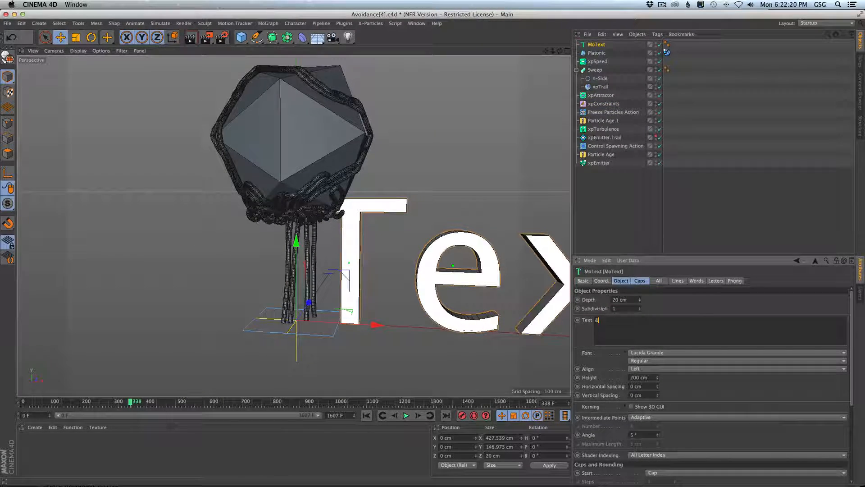
{"action": "type", "text": "&"}
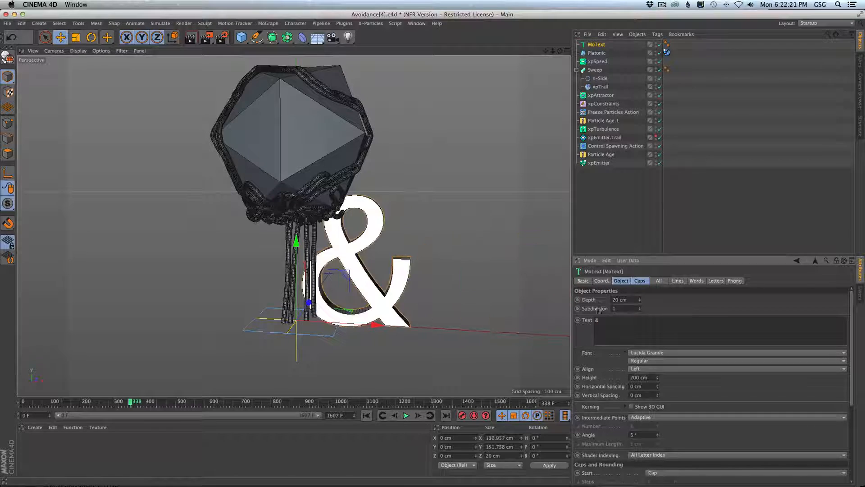
Set the MoText font to Impact and its depth to 61 cm
{"action": "left_click", "coordinate": [659, 352]}
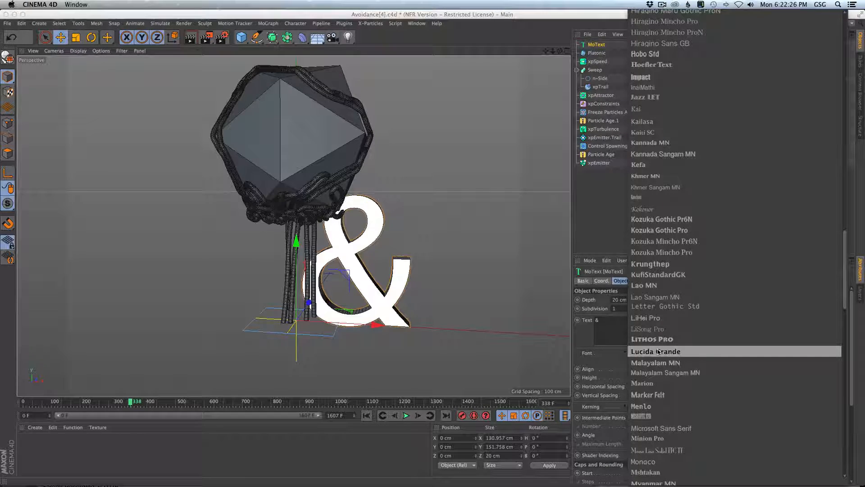
{"action": "scroll", "coordinate": [659, 199], "scroll_direction": "up", "scroll_amount": 5}
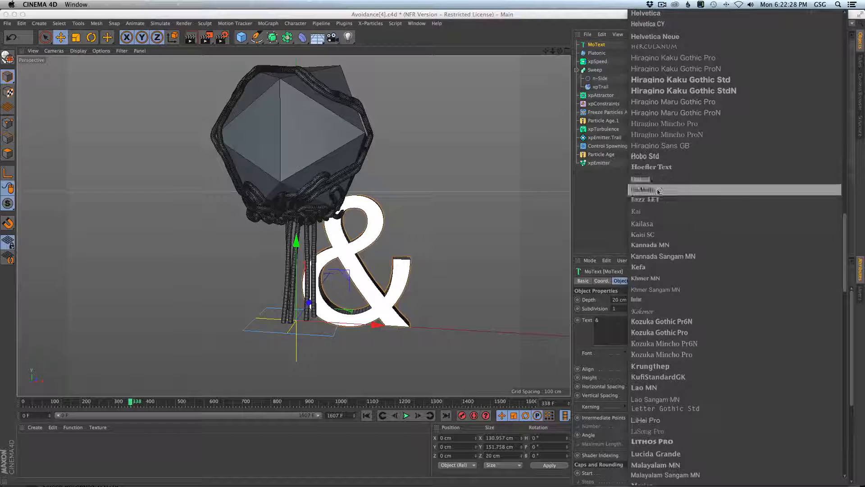
{"action": "left_click", "coordinate": [659, 190]}
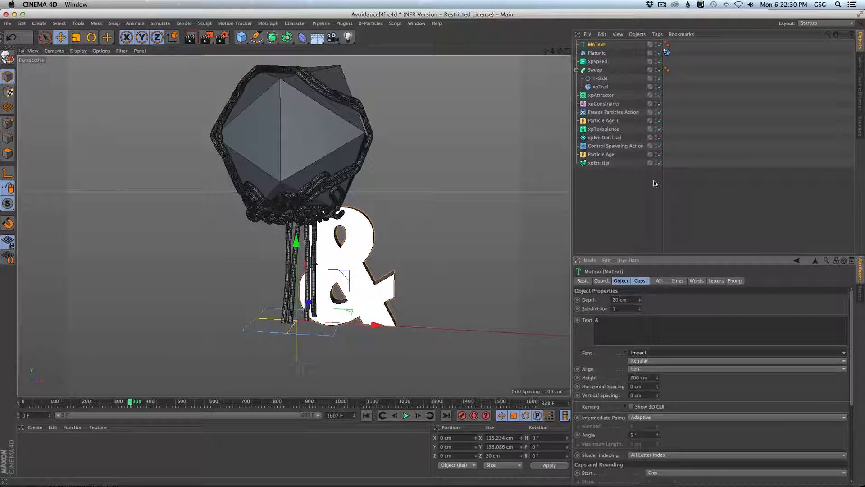
{"action": "left_click_drag", "start_coordinate": [359, 258], "coordinate": [306, 277], "text": "alt"}
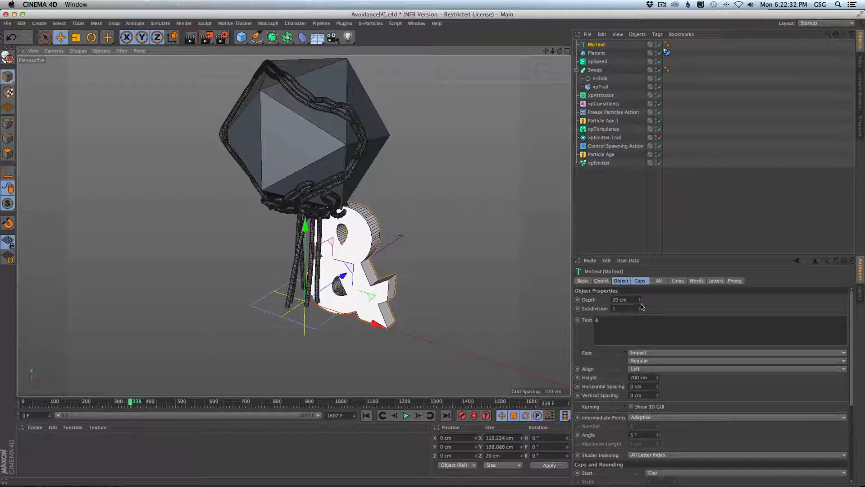
{"action": "left_click_drag", "start_coordinate": [639, 300], "coordinate": [640, 282]}
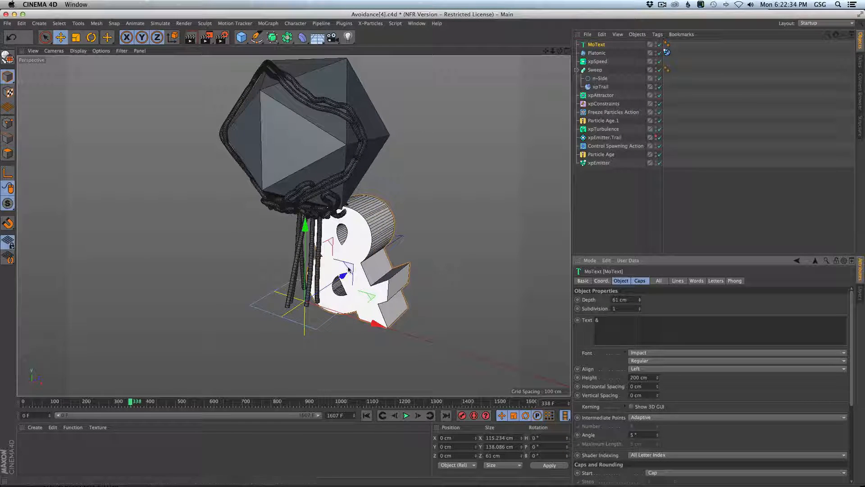
Move the MoText ampersand over the emitter, to about X -36, Y -17, Z -37 cm
{"action": "left_click_drag", "start_coordinate": [349, 269], "coordinate": [342, 208]}
{"action": "left_click_drag", "start_coordinate": [295, 261], "coordinate": [295, 345]}
{"action": "middle_click_drag", "start_coordinate": [296, 240], "coordinate": [287, 105], "text": "alt"}
{"action": "left_click_drag", "start_coordinate": [284, 209], "coordinate": [283, 219]}
{"action": "left_click_drag", "start_coordinate": [301, 230], "coordinate": [336, 265], "text": "alt"}
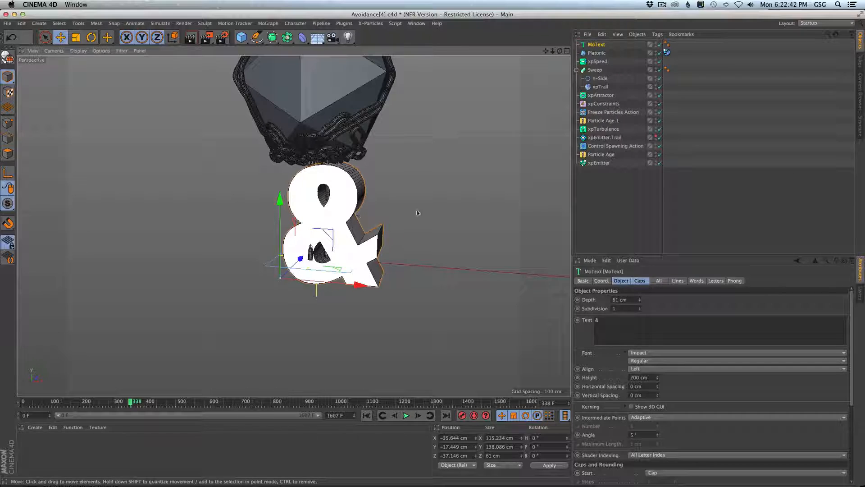
Add a Display tag to the MoText and set its shading mode to Lines
{"action": "right_click", "coordinate": [594, 46]}
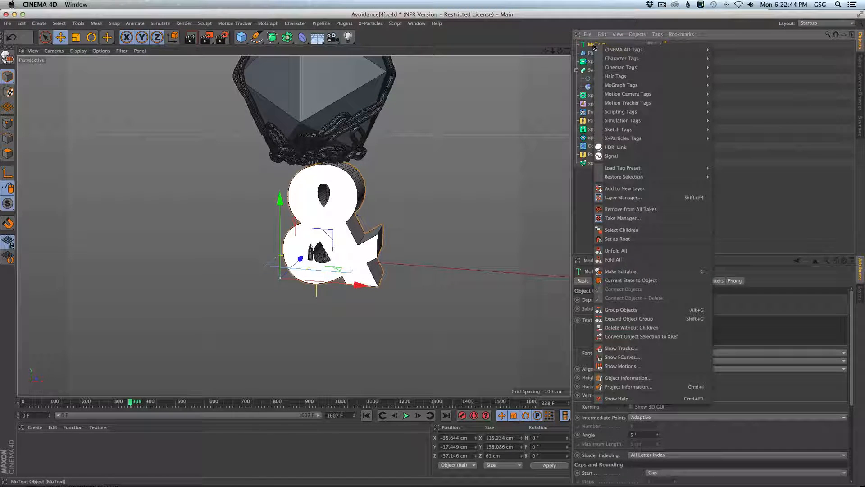
{"action": "right_click", "coordinate": [590, 45]}
{"action": "mouse_move", "coordinate": [607, 51]}
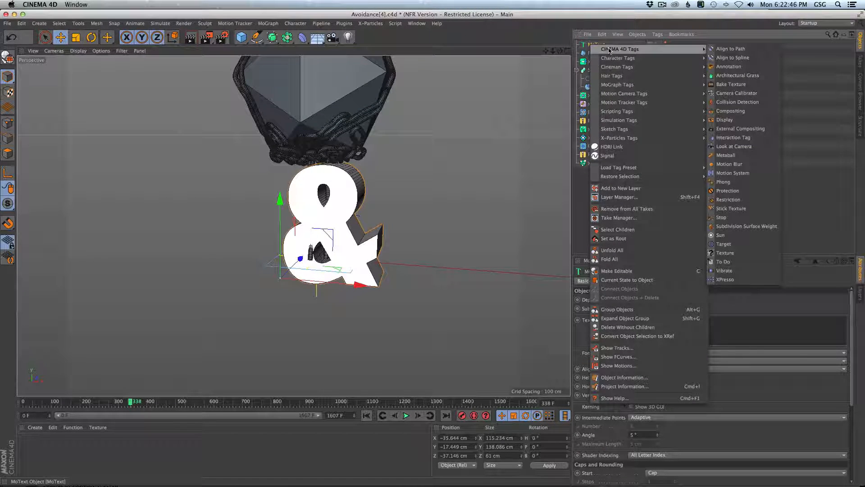
{"action": "left_click", "coordinate": [725, 119]}
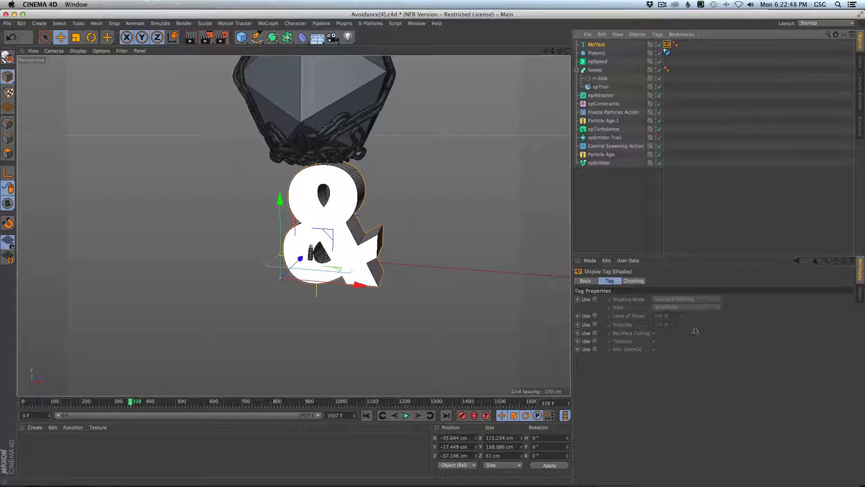
{"action": "left_click", "coordinate": [595, 300]}
{"action": "left_click", "coordinate": [675, 300]}
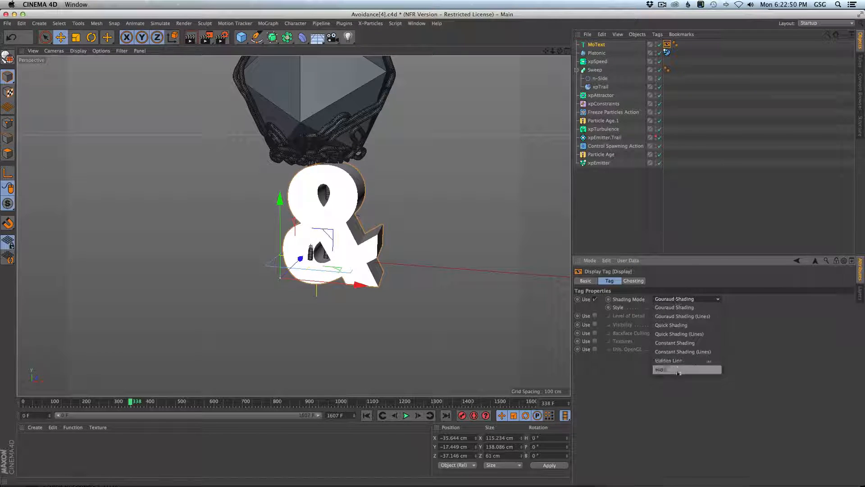
{"action": "left_click", "coordinate": [679, 376]}
{"action": "left_click", "coordinate": [667, 299]}
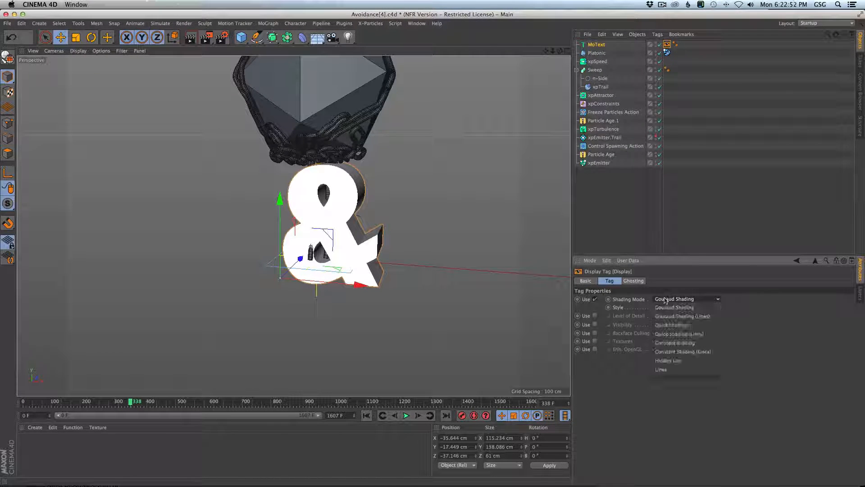
{"action": "left_click", "coordinate": [665, 369]}
Return to the first frame, transfer the xpCollider tag from the Platonic to the MoText, and delete the Platonic
{"action": "left_click_drag", "start_coordinate": [423, 216], "coordinate": [306, 247], "text": "alt"}
{"action": "left_click", "coordinate": [367, 416]}
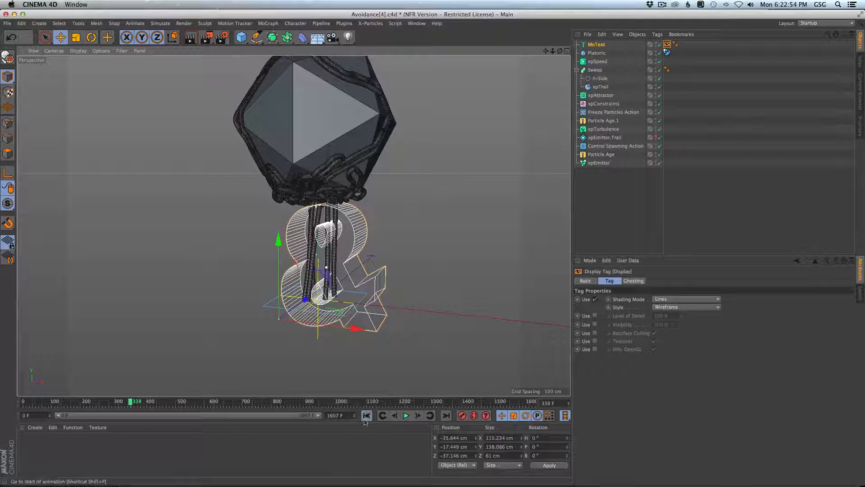
{"action": "left_click_drag", "start_coordinate": [666, 53], "coordinate": [686, 45]}
{"action": "left_click", "coordinate": [601, 53]}
{"action": "key", "text": "Delete"}
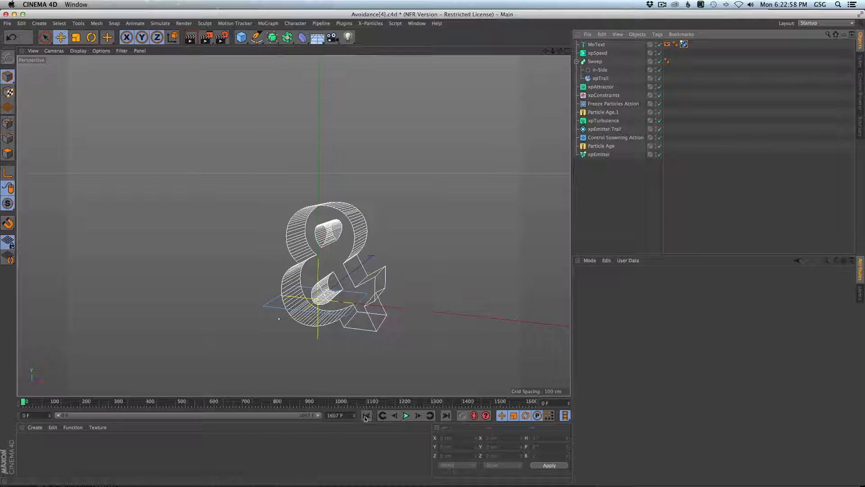
Set the MoText's intermediate point angle to 25°
{"action": "left_click", "coordinate": [597, 46]}
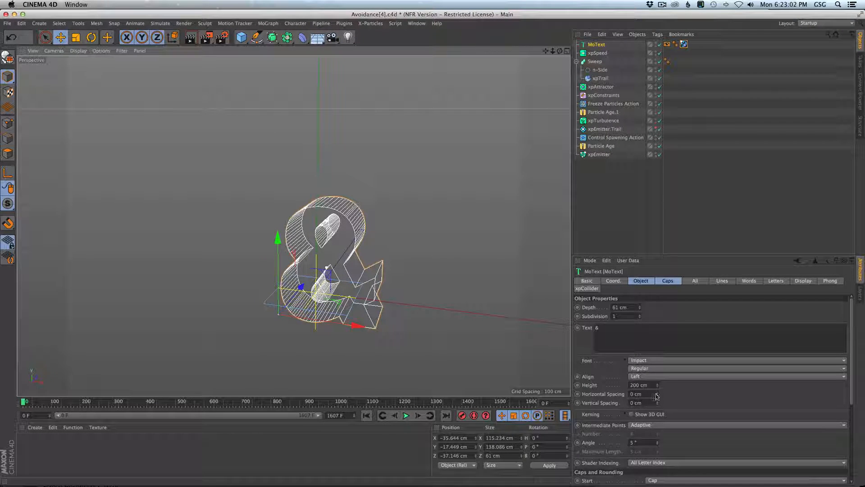
{"action": "left_click_drag", "start_coordinate": [649, 443], "coordinate": [627, 441]}
{"action": "type", "text": "2"}
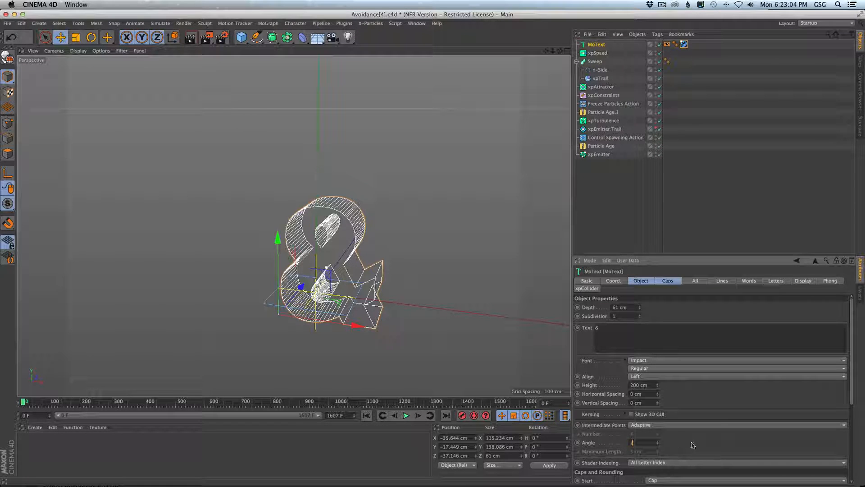
{"action": "type", "text": "5"}
{"action": "key", "text": "Return"}
Play the simulation to frame 35 and inspect how the trails behave inside the ampersand
{"action": "left_click_drag", "start_coordinate": [345, 218], "coordinate": [362, 250], "text": "alt"}
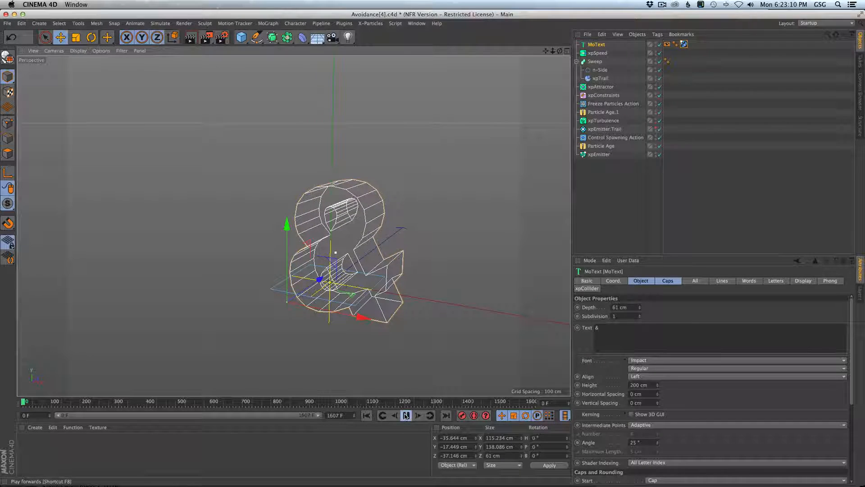
{"action": "left_click", "coordinate": [406, 415]}
{"action": "scroll", "coordinate": [378, 212], "scroll_direction": "up", "scroll_amount": 5}
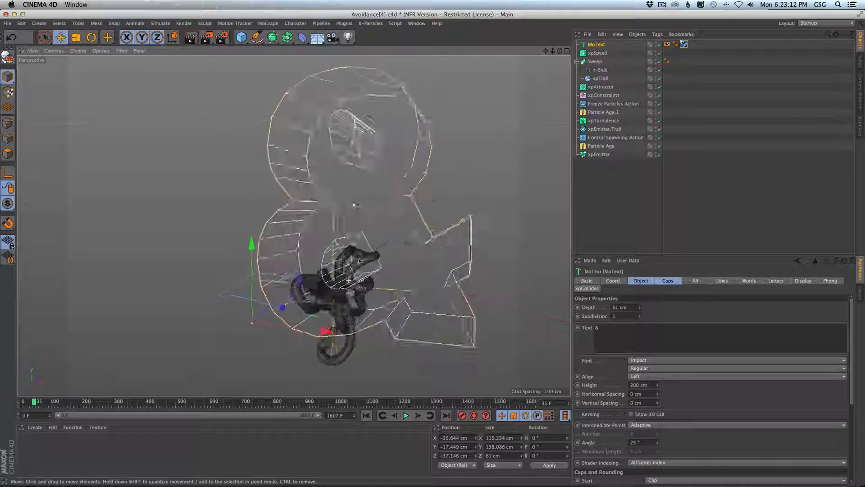
{"action": "left_click_drag", "start_coordinate": [379, 213], "coordinate": [331, 258], "text": "alt"}
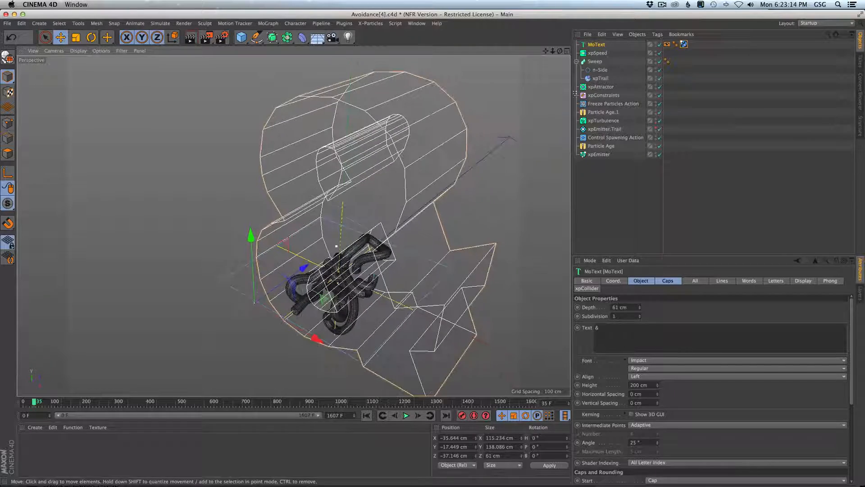
Set the repulsion force of the MoText's xpCollider tag to 0%
{"action": "left_click", "coordinate": [684, 43]}
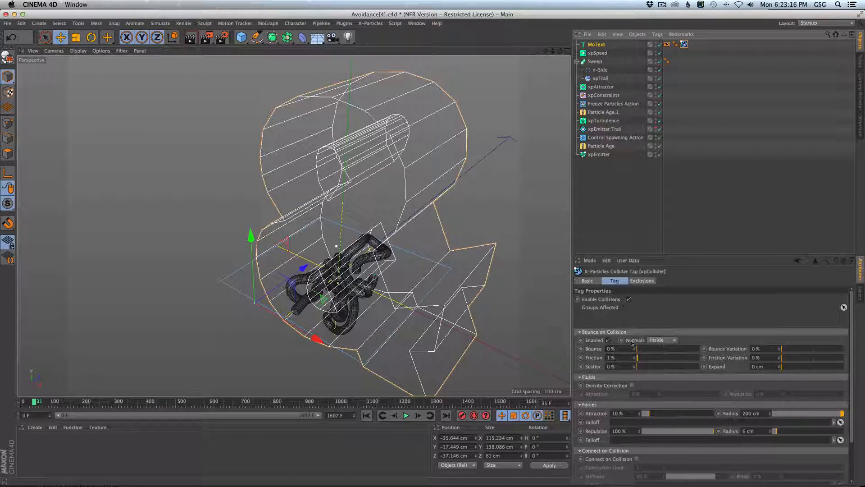
{"action": "left_click_drag", "start_coordinate": [417, 310], "coordinate": [466, 269], "text": "alt"}
{"action": "left_click_drag", "start_coordinate": [684, 435], "coordinate": [598, 434]}
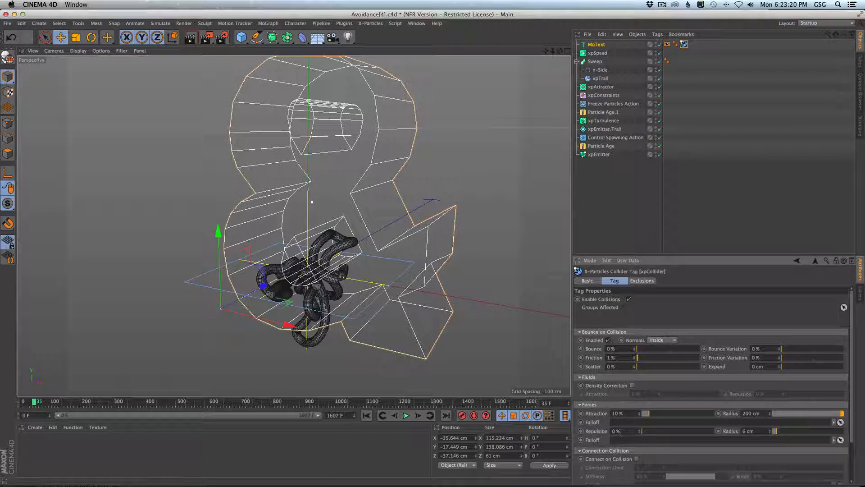
Replay the simulation from the first frame, pause at frame 48, and examine the trails around the ampersand from several angles
{"action": "left_click_drag", "start_coordinate": [415, 311], "coordinate": [436, 306], "text": "alt"}
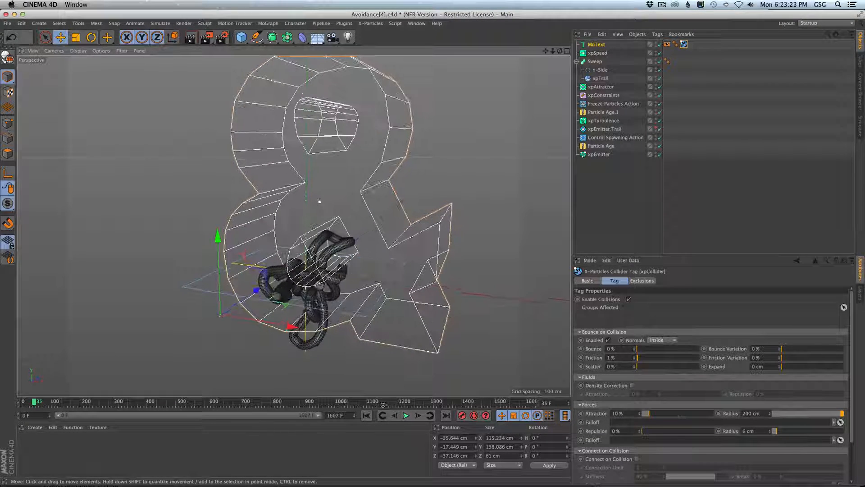
{"action": "left_click", "coordinate": [407, 416]}
{"action": "left_click", "coordinate": [368, 415]}
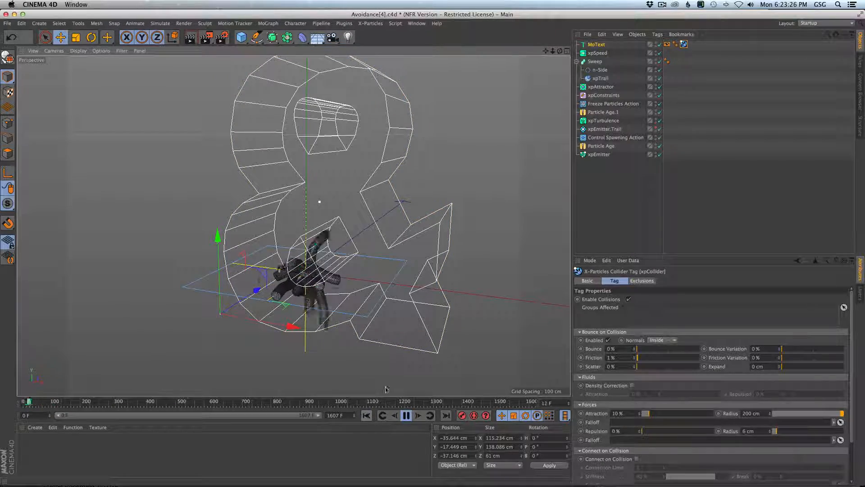
{"action": "left_click", "coordinate": [407, 415]}
{"action": "left_click_drag", "start_coordinate": [354, 322], "coordinate": [466, 303], "text": "alt"}
{"action": "left_click_drag", "start_coordinate": [393, 314], "coordinate": [378, 293], "text": "alt"}
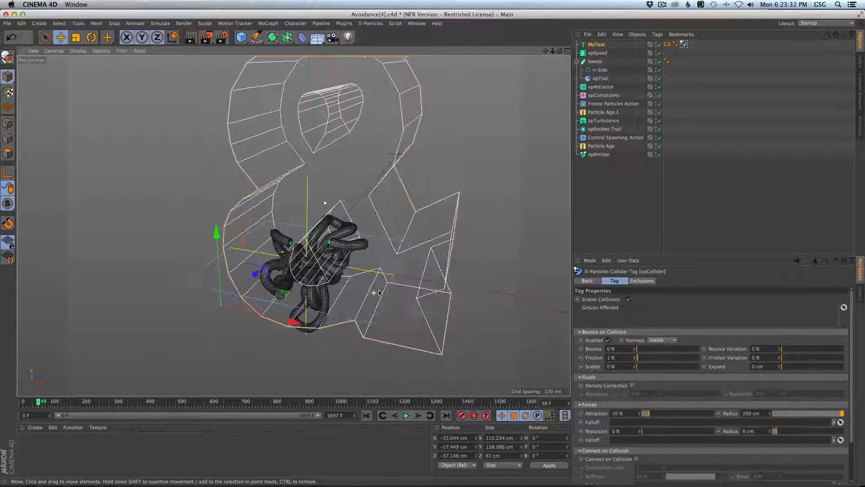
{"action": "middle_click_drag", "start_coordinate": [371, 156], "coordinate": [361, 193], "text": "alt"}
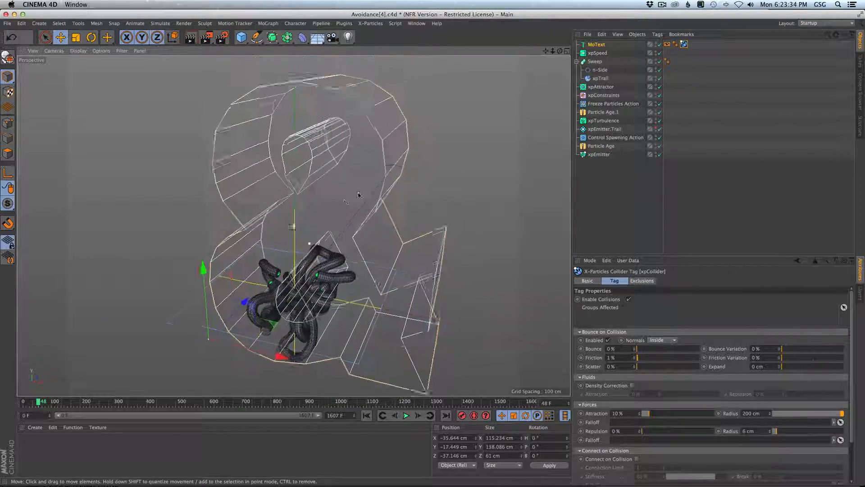
{"action": "left_click_drag", "start_coordinate": [361, 194], "coordinate": [374, 192], "text": "alt"}
Place the MoText inside a new Connect object and move its xpCollider and Display tags onto the Connect
{"action": "left_click_drag", "start_coordinate": [288, 38], "coordinate": [367, 64]}
{"action": "left_click_drag", "start_coordinate": [594, 45], "coordinate": [595, 45]}
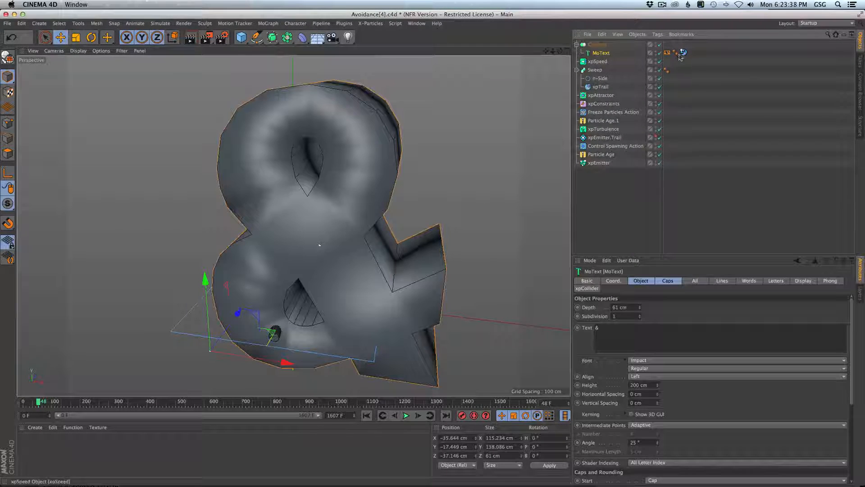
{"action": "left_click_drag", "start_coordinate": [683, 53], "coordinate": [677, 43]}
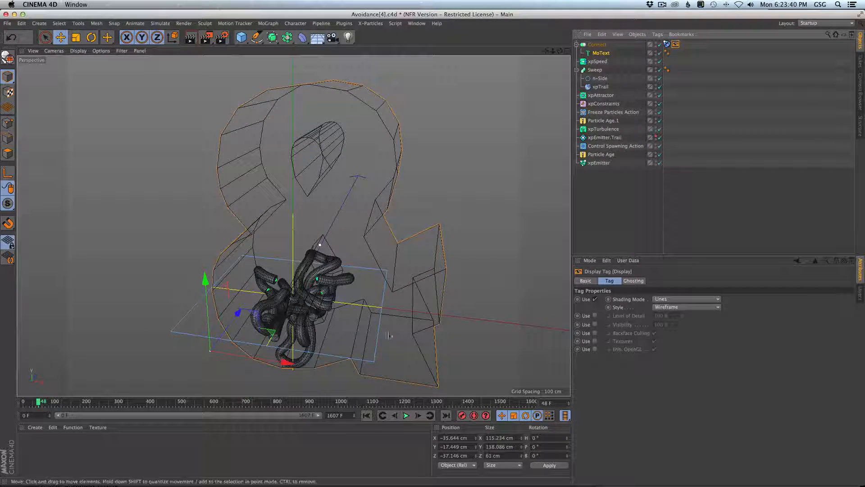
Replay the simulation from the first frame to frame 101 and inspect the trails colliding with the connected ampersand
{"action": "left_click", "coordinate": [367, 415]}
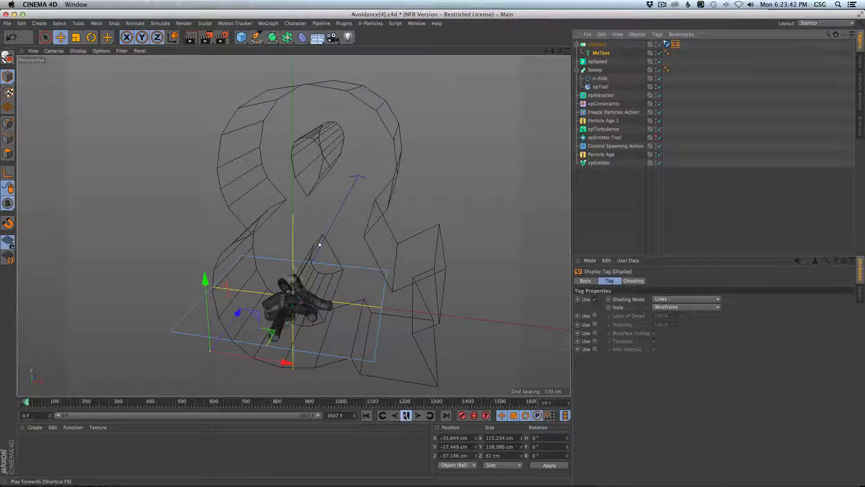
{"action": "left_click", "coordinate": [405, 417]}
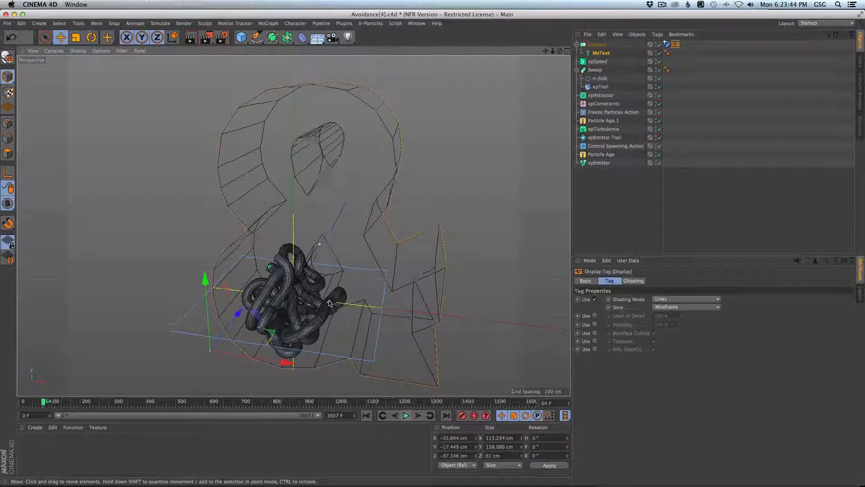
{"action": "left_click_drag", "start_coordinate": [330, 302], "coordinate": [290, 315], "text": "alt"}
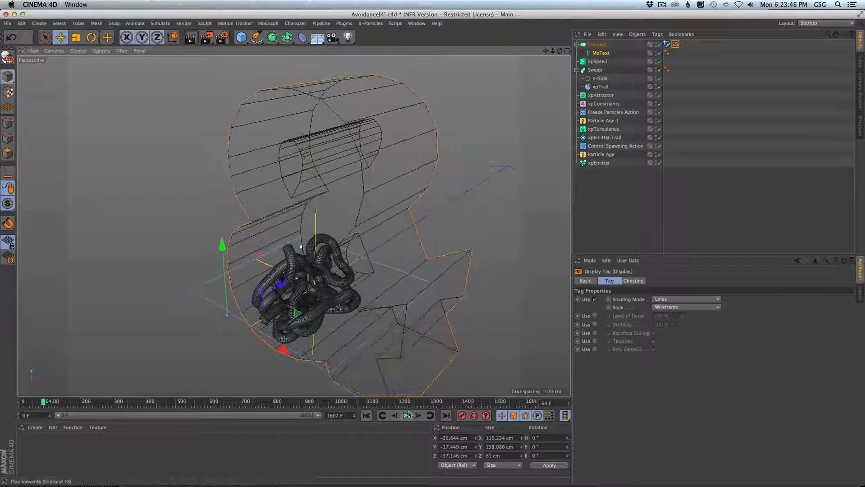
{"action": "left_click", "coordinate": [406, 415]}
{"action": "left_click", "coordinate": [406, 416]}
{"action": "left_click_drag", "start_coordinate": [333, 273], "coordinate": [352, 258], "text": "alt"}
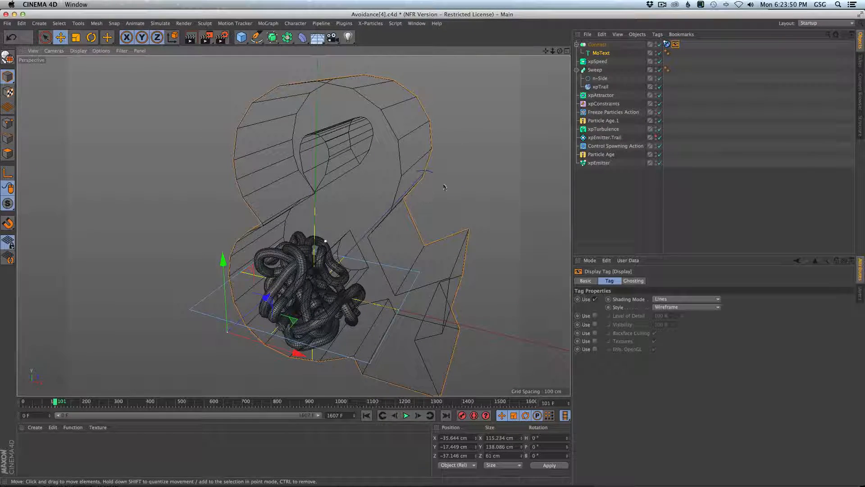
{"action": "left_click_drag", "start_coordinate": [331, 301], "coordinate": [337, 222], "text": "alt"}
Test the simulation with the Connect's collider repulsion at 100%, and return the repulsion to 0%
{"action": "left_click", "coordinate": [667, 44]}
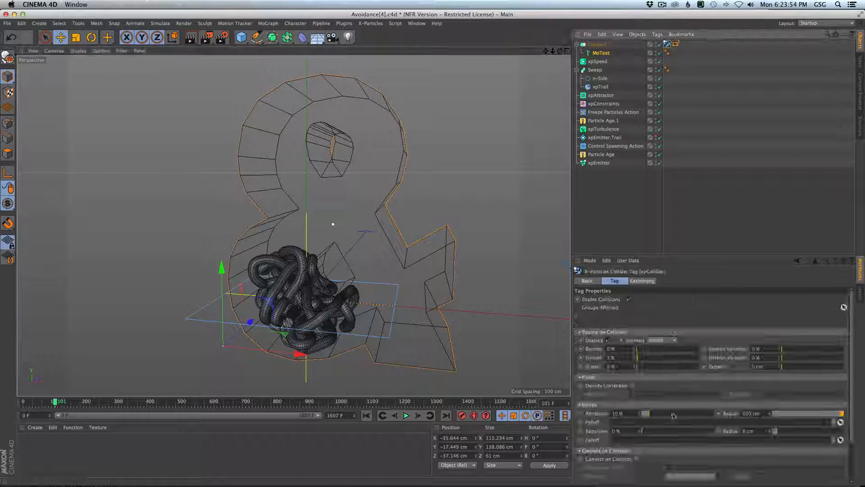
{"action": "left_click", "coordinate": [367, 417]}
{"action": "left_click", "coordinate": [406, 415]}
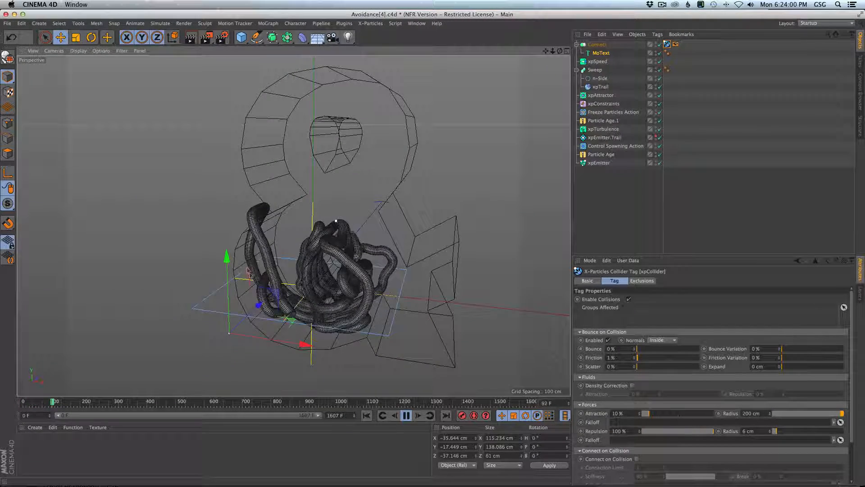
{"action": "left_click_drag", "start_coordinate": [708, 431], "coordinate": [631, 432]}
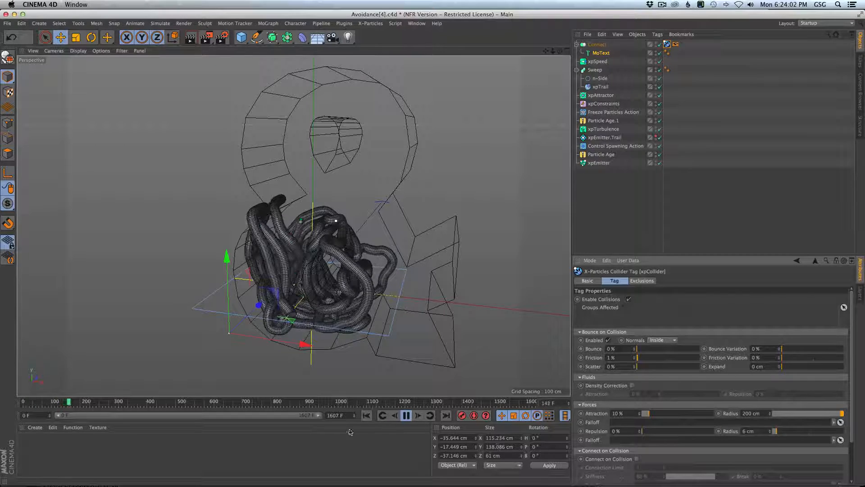
Restart the running simulation and set the attraction force of the Connect's xpCollider tag to 0%
{"action": "left_click", "coordinate": [367, 416]}
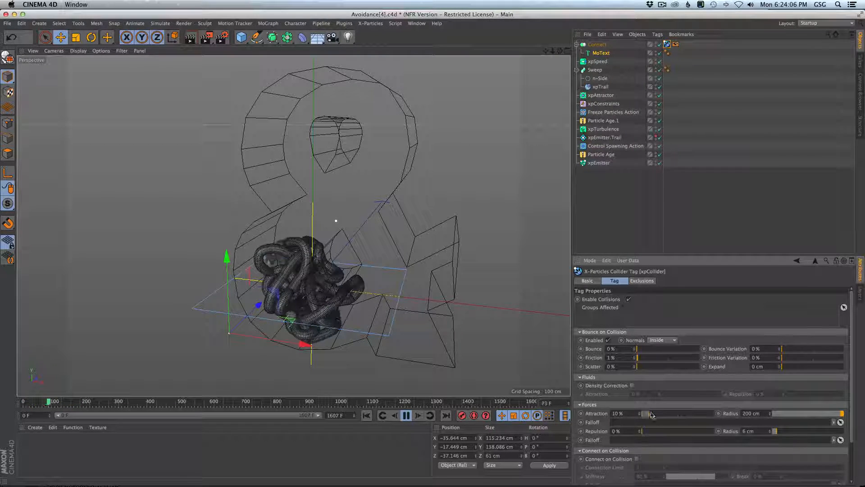
{"action": "left_click_drag", "start_coordinate": [651, 414], "coordinate": [640, 414]}
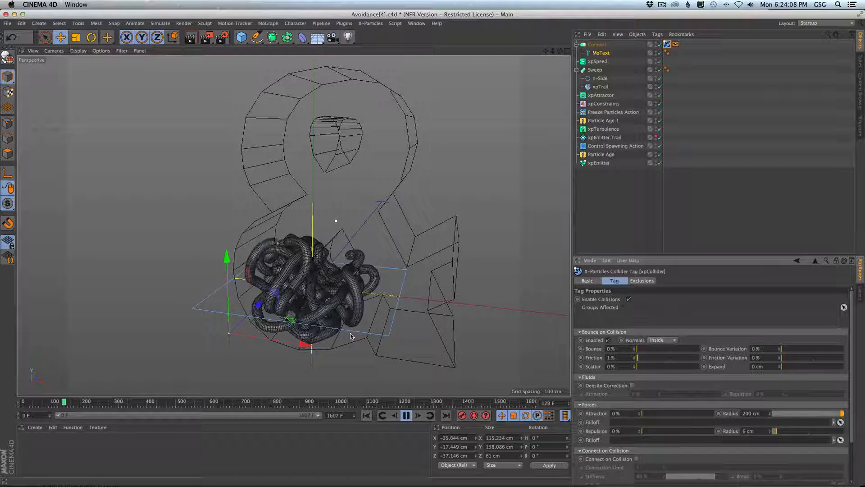
{"action": "left_click_drag", "start_coordinate": [351, 336], "coordinate": [557, 102], "text": "alt"}
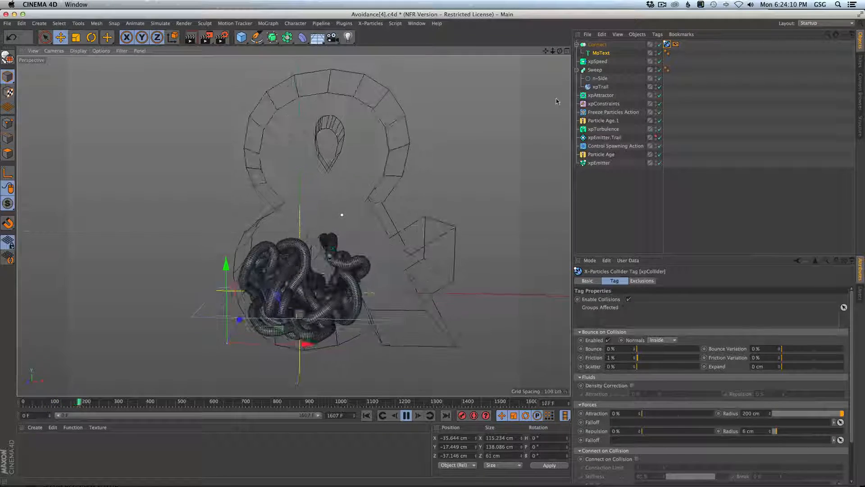
Set the xpConstraints attraction force to 0%, replay the simulation from the first frame, and pause at frame 330
{"action": "left_click", "coordinate": [604, 104]}
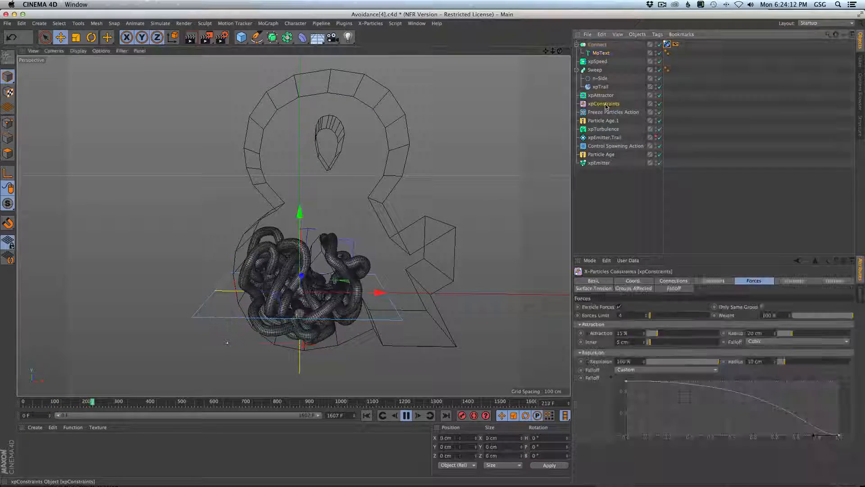
{"action": "left_click_drag", "start_coordinate": [665, 333], "coordinate": [571, 328]}
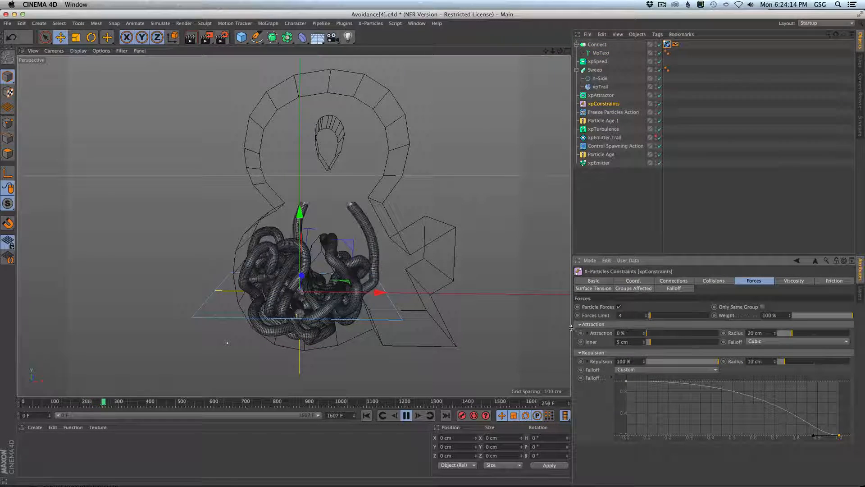
{"action": "left_click", "coordinate": [367, 416]}
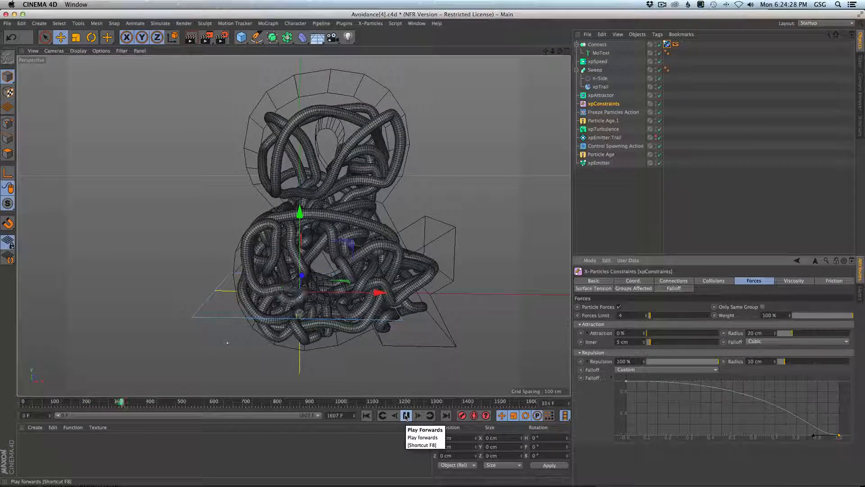
{"action": "left_click", "coordinate": [406, 417]}
{"action": "left_click_drag", "start_coordinate": [344, 173], "coordinate": [329, 214], "text": "alt"}
Set the MoText depth to 25 cm, replay the simulation from the first frame, and inspect the ampersand from the side
{"action": "left_click", "coordinate": [314, 231]}
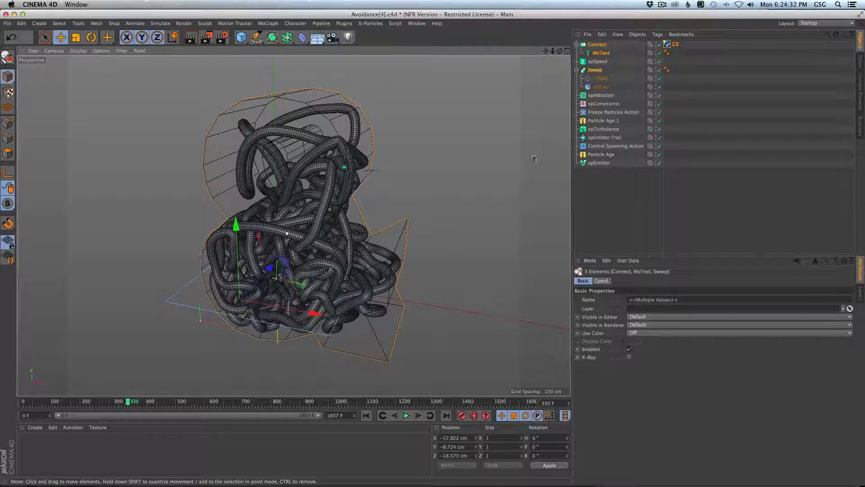
{"action": "left_click", "coordinate": [602, 54]}
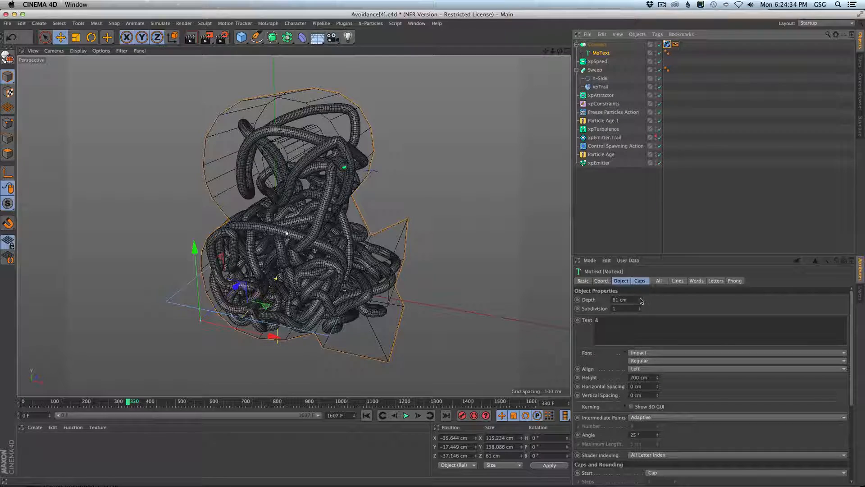
{"action": "left_click_drag", "start_coordinate": [640, 300], "coordinate": [640, 325]}
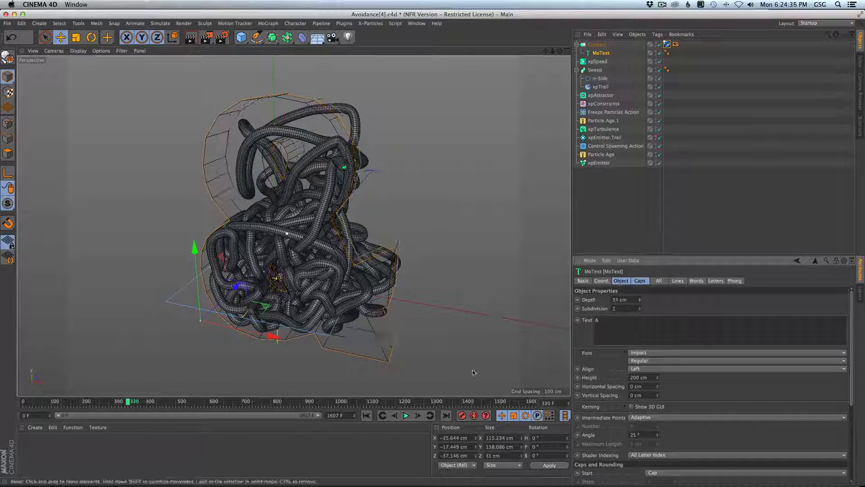
{"action": "left_click", "coordinate": [367, 417]}
{"action": "left_click", "coordinate": [407, 415]}
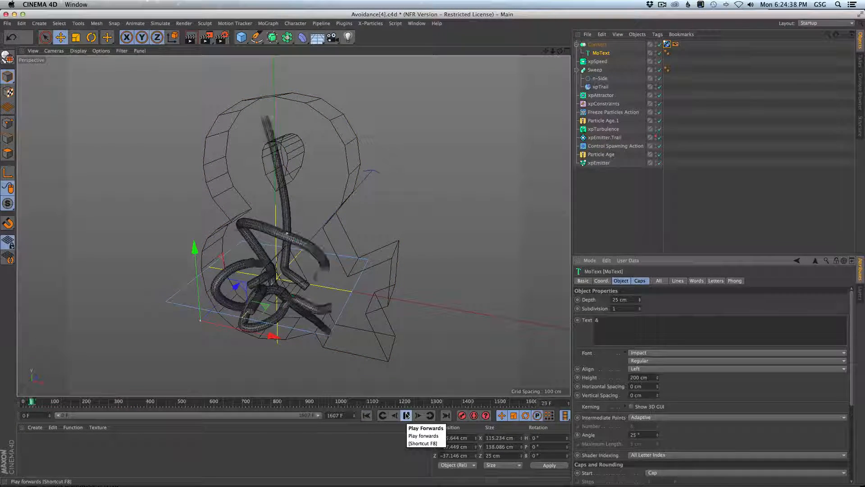
{"action": "left_click_drag", "start_coordinate": [325, 273], "coordinate": [218, 274], "text": "alt"}
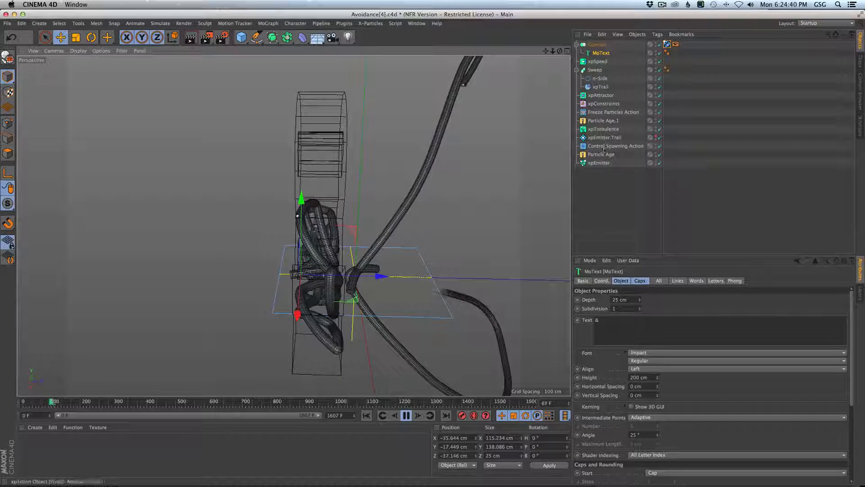
Set the xpEmitter's width to 24 cm and its height to 10 cm
{"action": "left_click", "coordinate": [605, 163]}
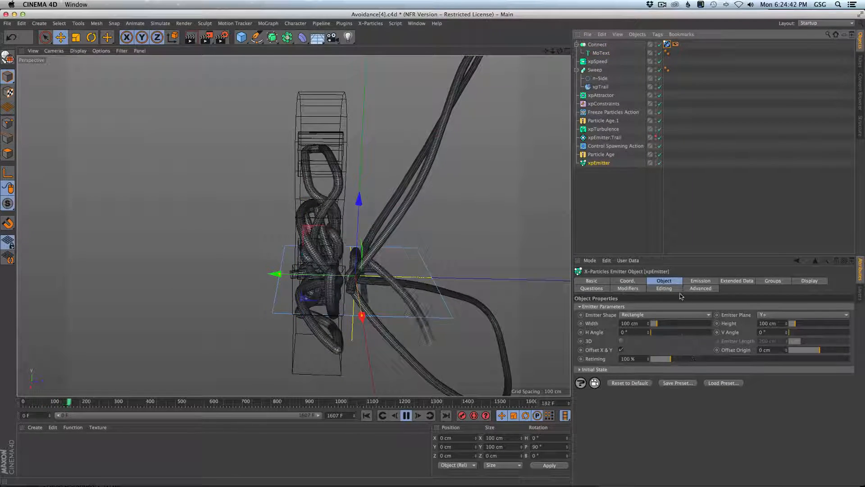
{"action": "left_click_drag", "start_coordinate": [656, 323], "coordinate": [651, 324]}
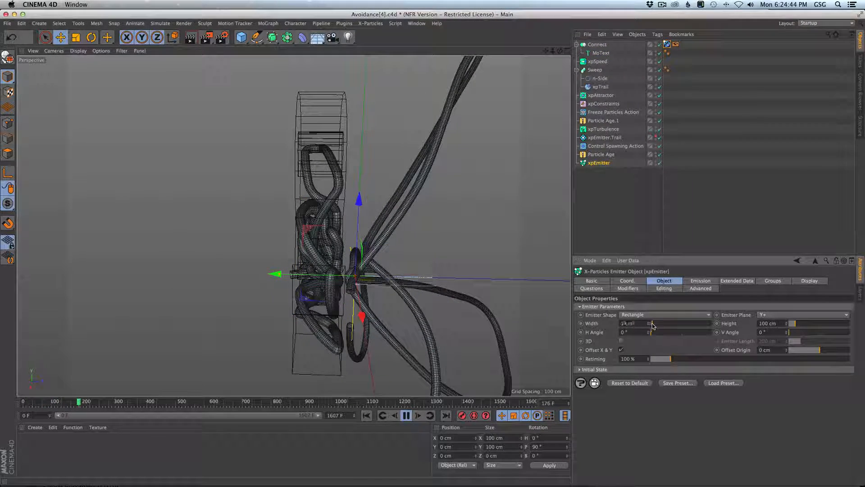
{"action": "left_click_drag", "start_coordinate": [809, 324], "coordinate": [791, 325]}
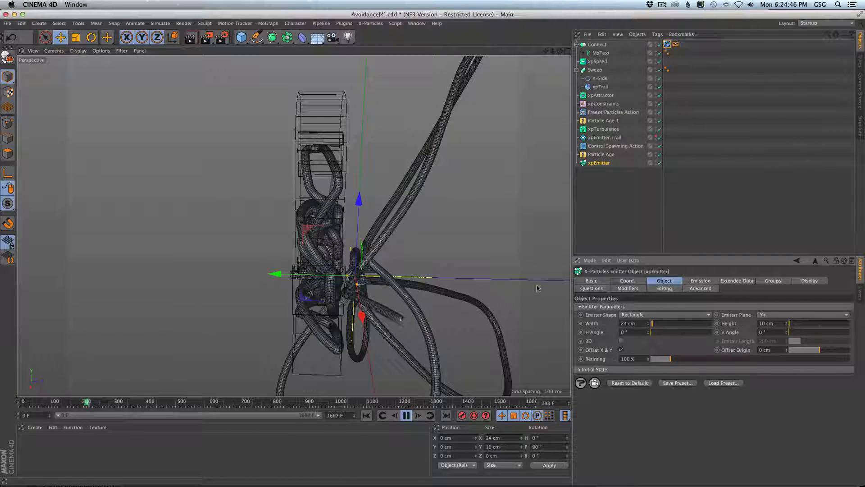
Move the MoText along Z to about -9.66 cm, replay the simulation from the first frame, and pause at frame 394
{"action": "left_click", "coordinate": [409, 211]}
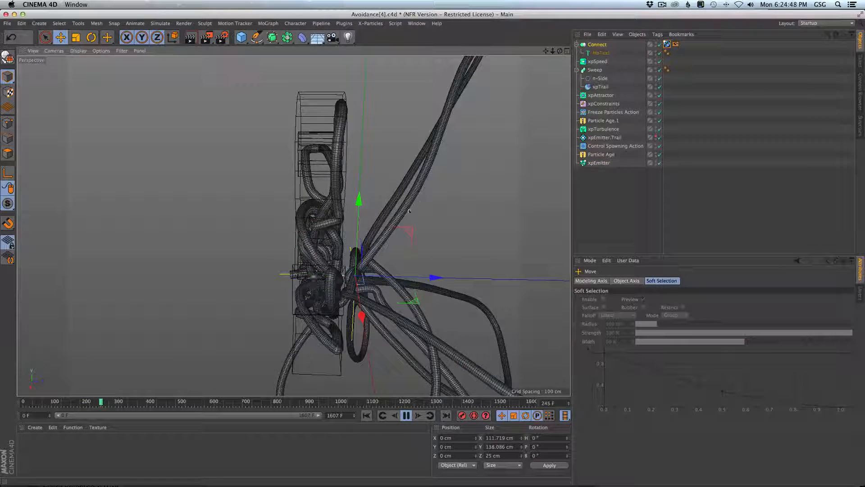
{"action": "left_click", "coordinate": [601, 53]}
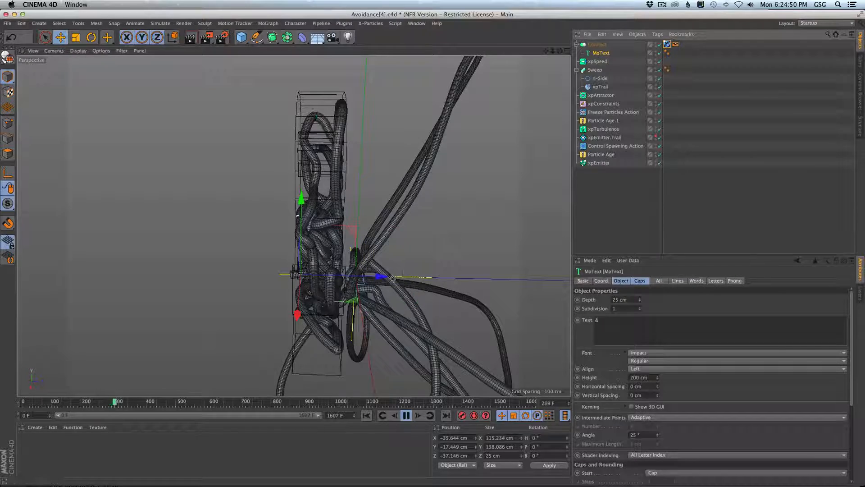
{"action": "left_click", "coordinate": [368, 414]}
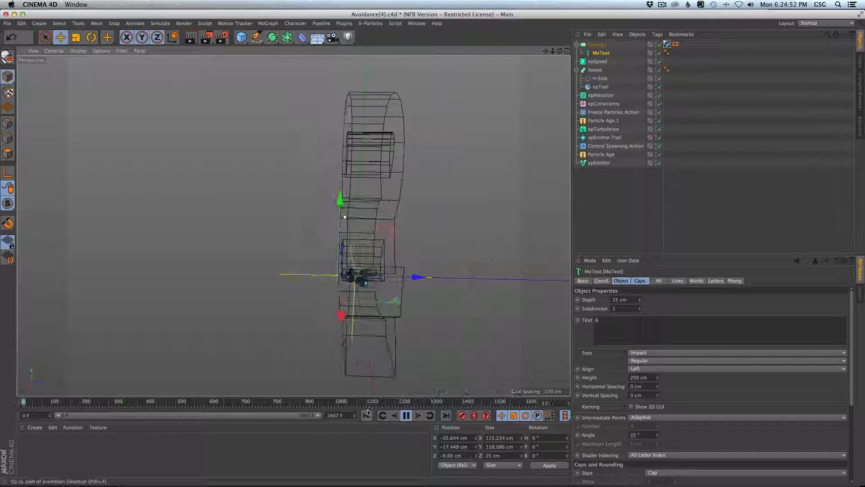
{"action": "left_click_drag", "start_coordinate": [374, 324], "coordinate": [466, 315], "text": "alt"}
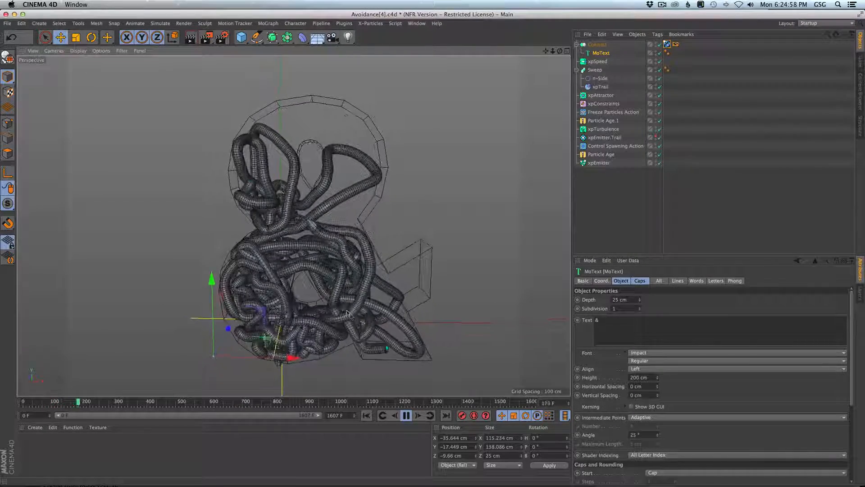
{"action": "left_click", "coordinate": [408, 415]}
{"action": "left_click_drag", "start_coordinate": [344, 128], "coordinate": [360, 139], "text": "alt"}
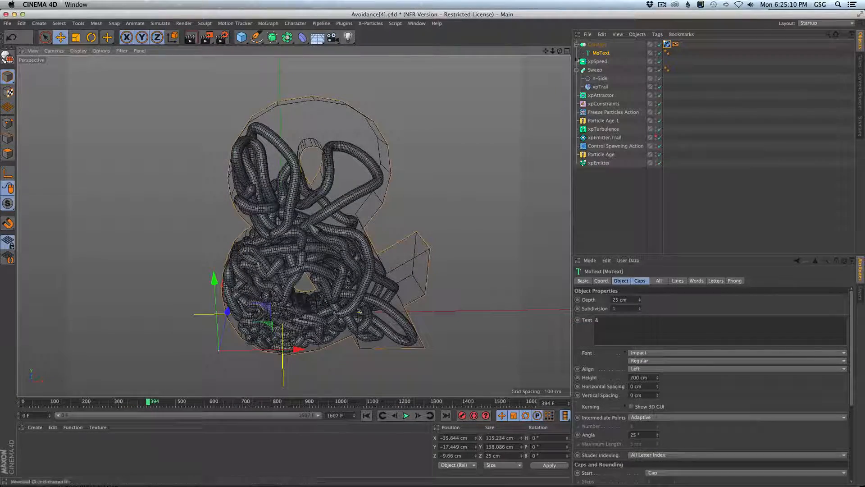
Move the xpAttractor above the ampersand to about X 32 cm, Y 122 cm, and disable it
{"action": "left_click", "coordinate": [601, 95]}
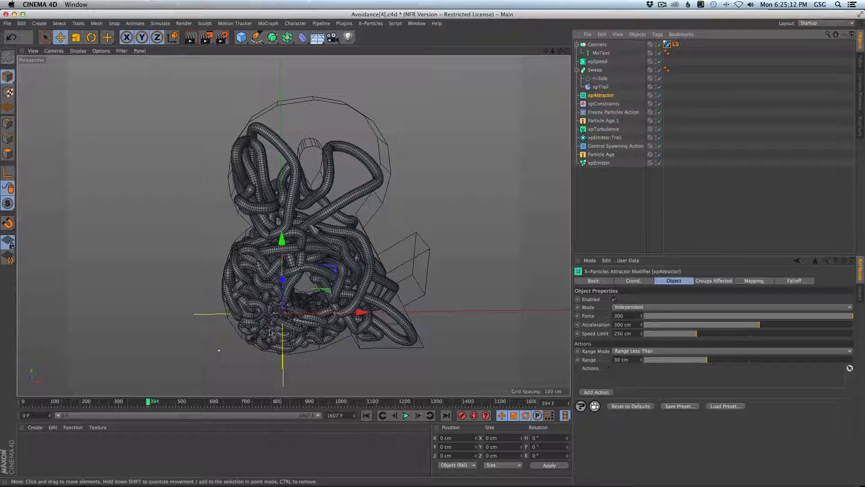
{"action": "left_click_drag", "start_coordinate": [341, 255], "coordinate": [404, 32]}
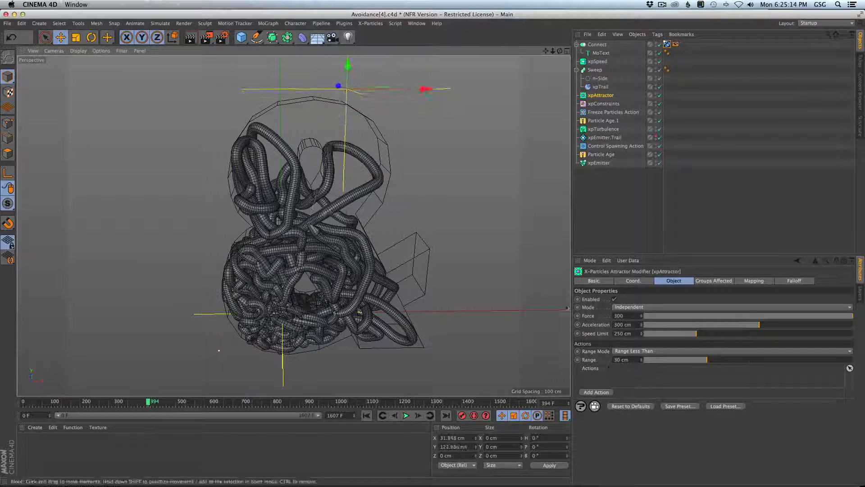
{"action": "left_click", "coordinate": [659, 96]}
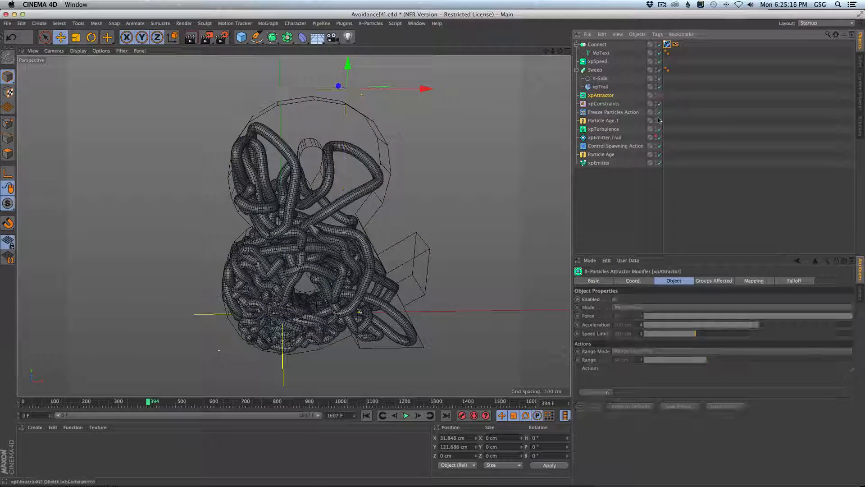
Replay the simulation from the first frame, pause at frame 401, and render the ampersand in the viewport
{"action": "left_click", "coordinate": [366, 415]}
{"action": "left_click", "coordinate": [406, 415]}
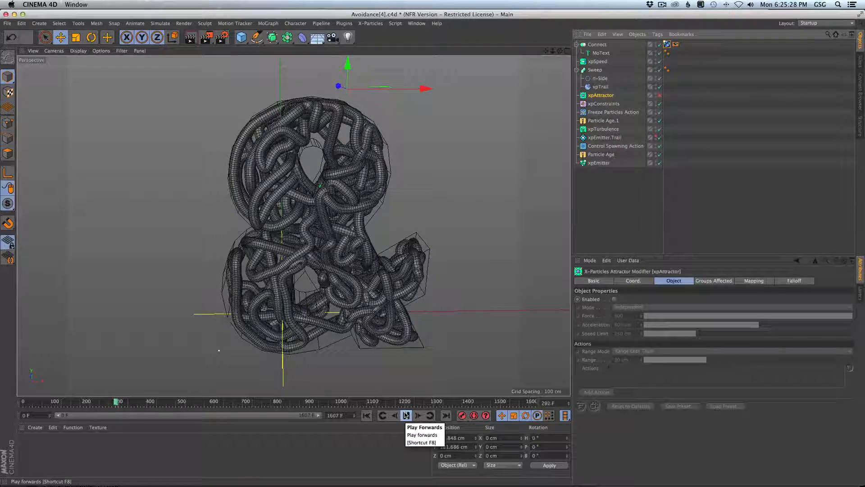
{"action": "left_click", "coordinate": [406, 416]}
{"action": "mouse_move", "coordinate": [347, 312]}
{"action": "left_mouse_down", "text": "alt"}
{"action": "mouse_move", "coordinate": [297, 277]}
{"action": "mouse_move", "coordinate": [266, 282]}
{"action": "mouse_move", "coordinate": [347, 311]}
{"action": "left_mouse_up", "text": "alt"}
{"action": "left_click", "coordinate": [406, 415]}
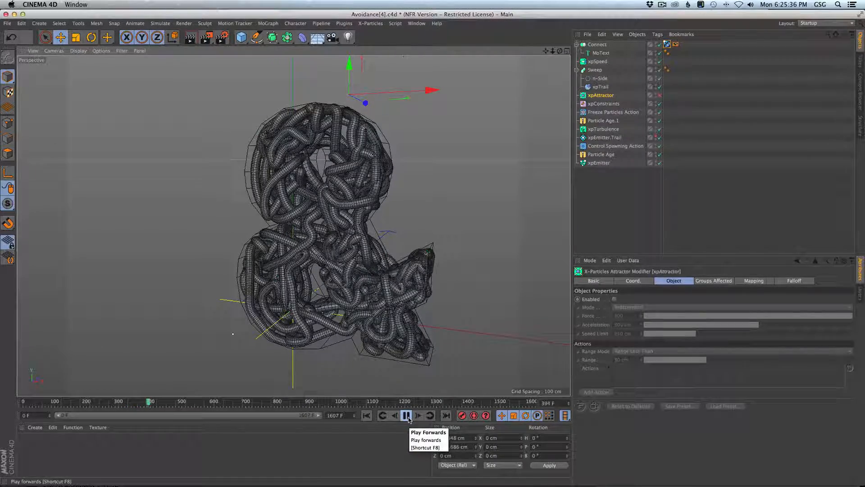
{"action": "left_click", "coordinate": [408, 419]}
{"action": "mouse_move", "coordinate": [334, 246]}
{"action": "left_mouse_down", "text": "alt"}
{"action": "mouse_move", "coordinate": [371, 269]}
{"action": "mouse_move", "coordinate": [352, 282]}
{"action": "left_mouse_up", "text": "alt"}
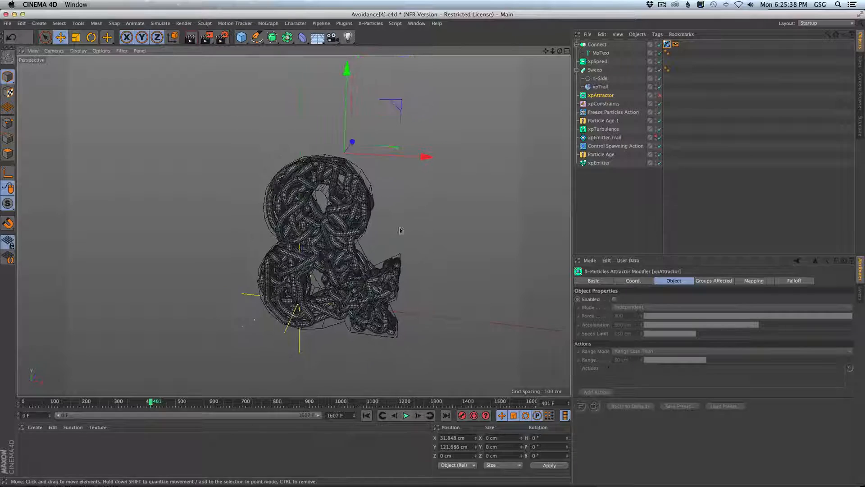
{"action": "key", "text": "super+r"}
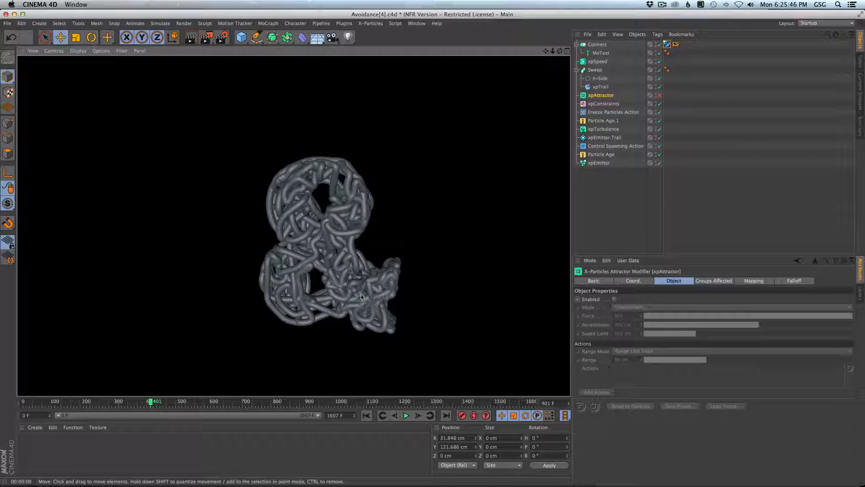
Scale the Sweep's n-Side profile down to about 3.2 cm and render the thinner trails
{"action": "left_click", "coordinate": [600, 78]}
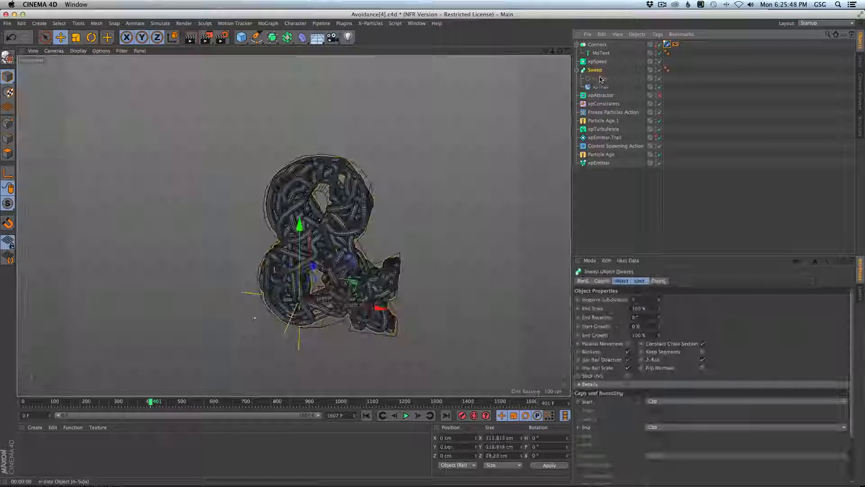
{"action": "key", "text": "t"}
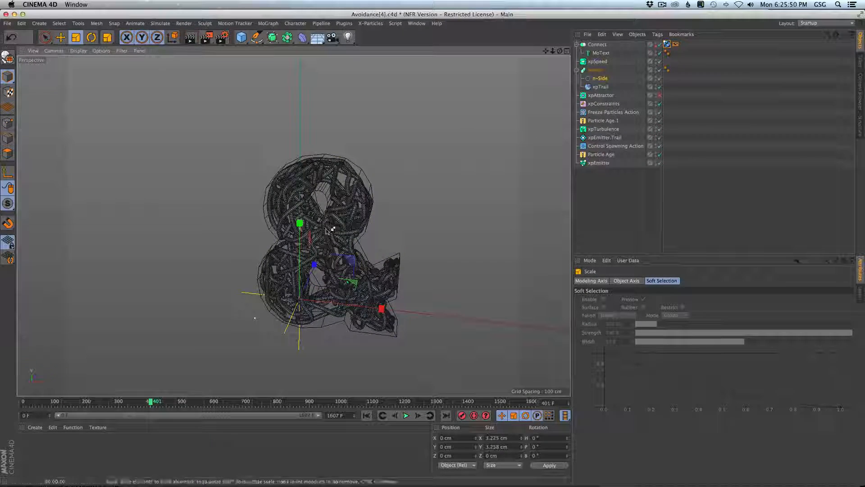
{"action": "key", "text": "super+r"}
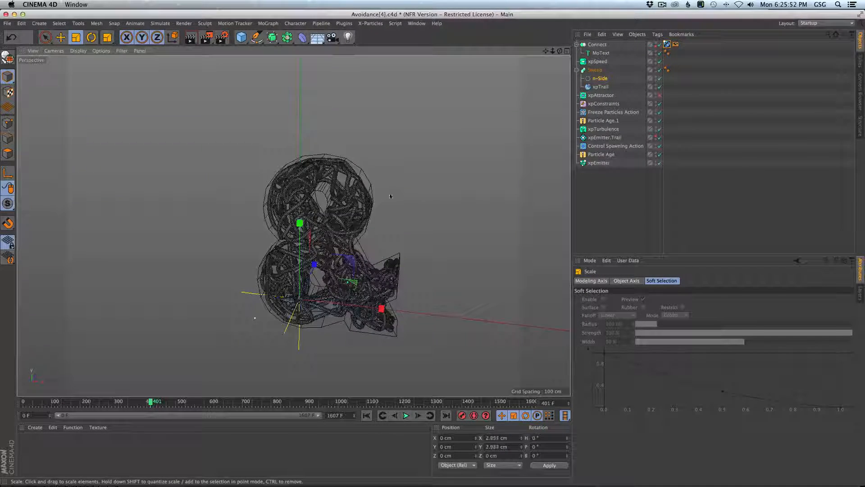
Try scaling the n-Side profile down to about 1.1 cm, render the result, and undo the scaling
{"action": "left_click_drag", "start_coordinate": [383, 208], "coordinate": [349, 226]}
{"action": "key", "text": "super+r"}
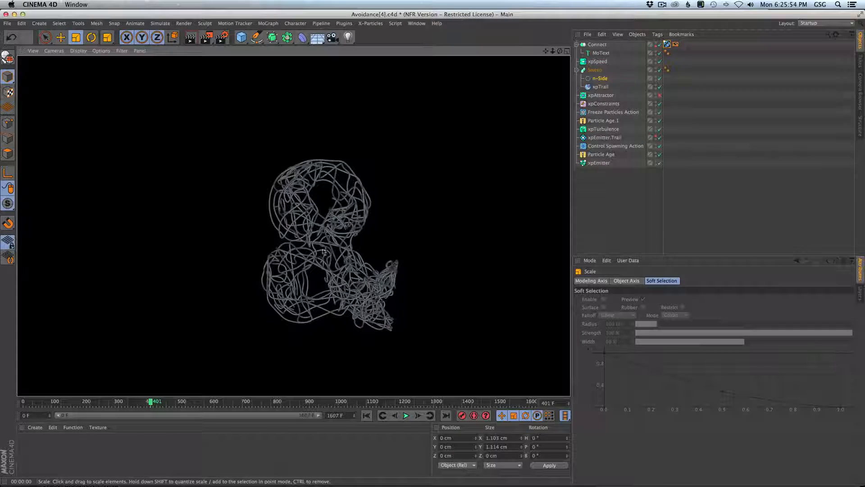
{"action": "key", "text": "super+z"}
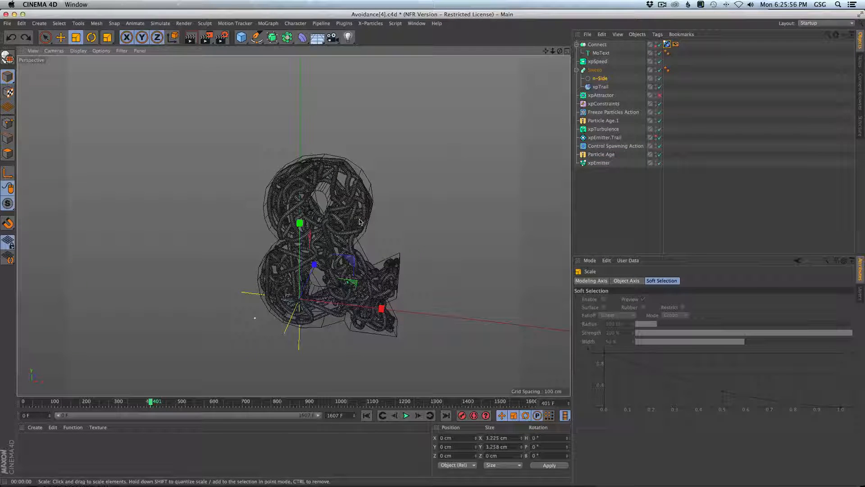
Examine the swept trails inside the ampersand up close from a slightly different angle
{"action": "left_click", "coordinate": [660, 70]}
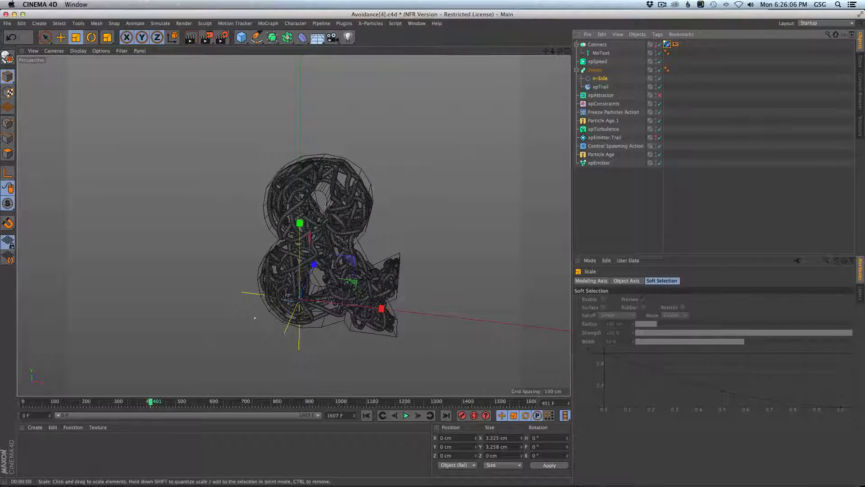
{"action": "scroll", "coordinate": [308, 242], "scroll_direction": "up", "scroll_amount": 6}
{"action": "middle_click_drag", "start_coordinate": [308, 242], "coordinate": [301, 245], "text": "alt"}
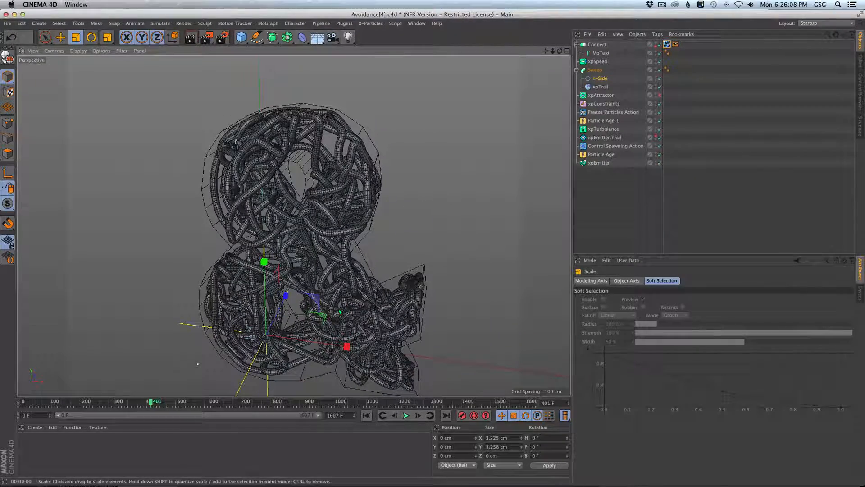
{"action": "left_click_drag", "start_coordinate": [343, 257], "coordinate": [316, 242], "text": "alt"}
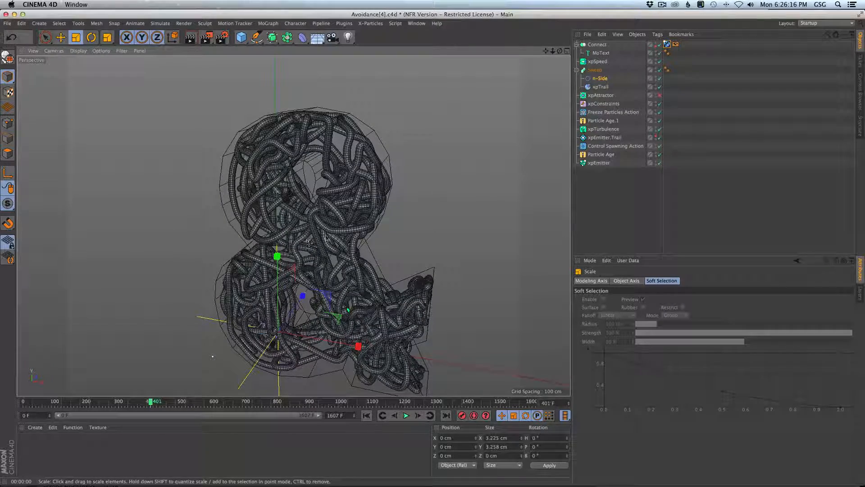
Switch to Chrome and view the bent pencils and Omegahedron renders on the Greyscalegorilla Instagram page
{"action": "key", "text": "super+Tab"}
{"action": "left_click", "coordinate": [533, 216]}
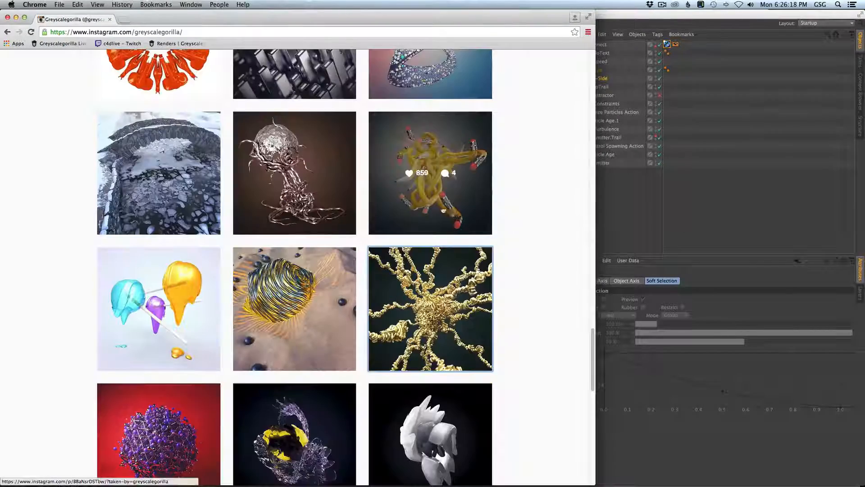
{"action": "left_click", "coordinate": [430, 145]}
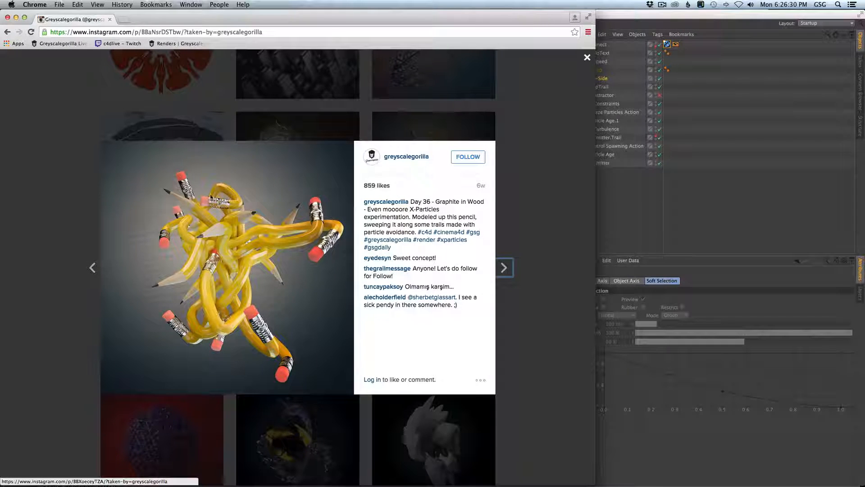
{"action": "left_click", "coordinate": [566, 207]}
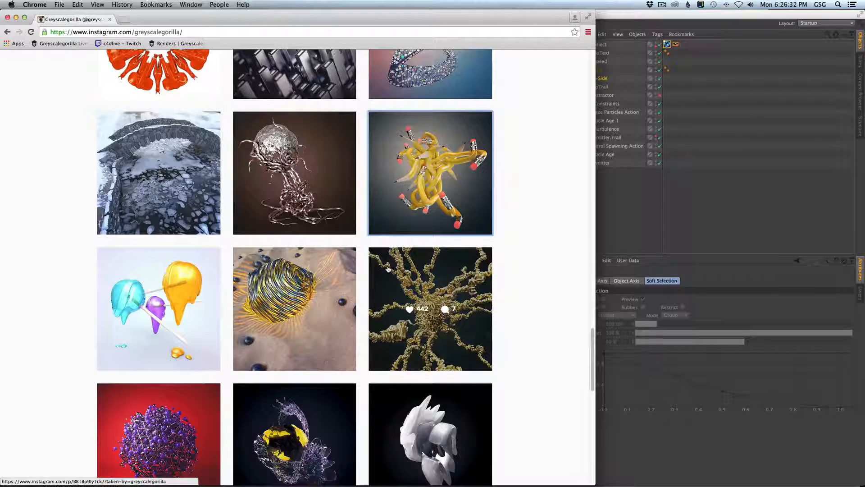
{"action": "left_click", "coordinate": [286, 281]}
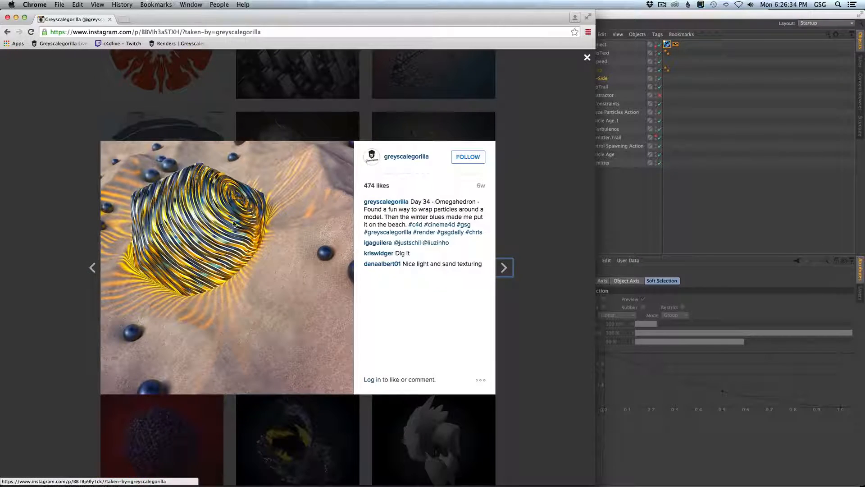
{"action": "left_click", "coordinate": [499, 178]}
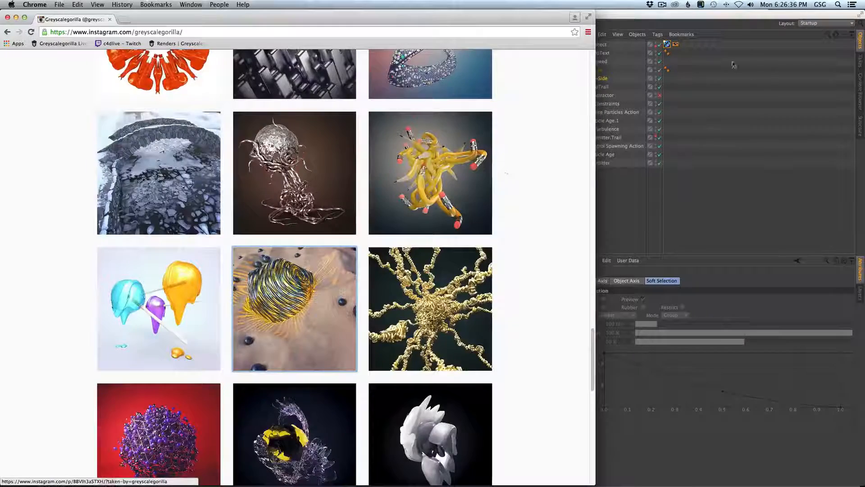
Switch to Cinema 4D, rewind the timeline to frame 0, and save the scene as Avoidance[5].c4d
{"action": "key", "text": "super+Tab"}
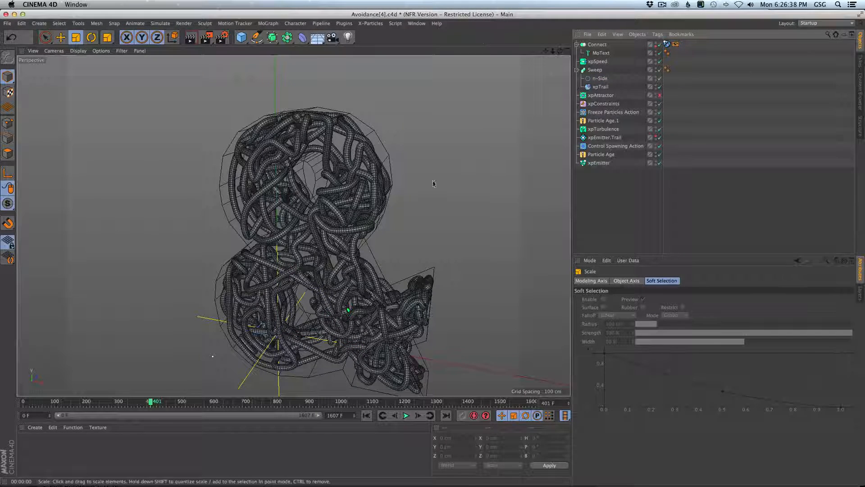
{"action": "left_click", "coordinate": [367, 415]}
{"action": "key", "text": "super+shift+s"}
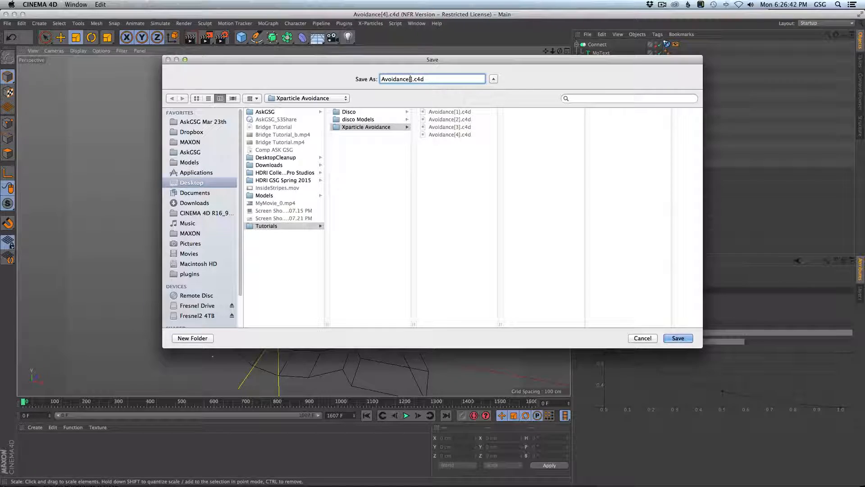
{"action": "key", "text": "Return"}
Add a sphere primitive and raise it to about 102.7 cm in Y so it rests just above the emitter
{"action": "left_click", "coordinate": [241, 37]}
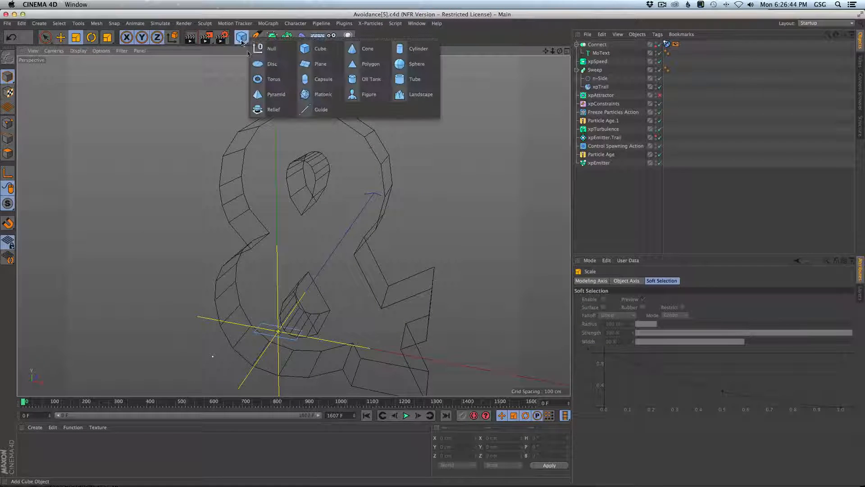
{"action": "left_click", "coordinate": [406, 64]}
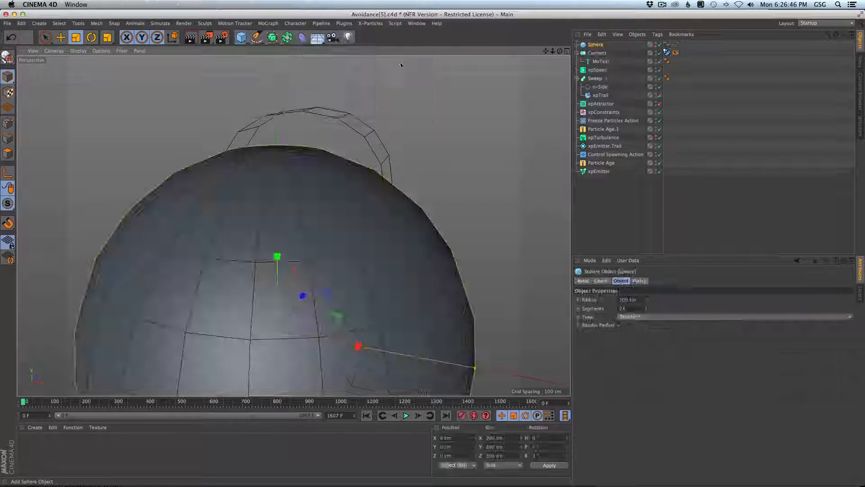
{"action": "key", "text": "e"}
{"action": "left_click_drag", "start_coordinate": [273, 203], "coordinate": [287, 379]}
{"action": "left_click_drag", "start_coordinate": [288, 371], "coordinate": [284, 181]}
{"action": "left_click_drag", "start_coordinate": [284, 269], "coordinate": [296, 233], "text": "alt"}
{"action": "left_click_drag", "start_coordinate": [264, 95], "coordinate": [263, 112]}
{"action": "left_click_drag", "start_coordinate": [263, 239], "coordinate": [373, 209], "text": "alt"}
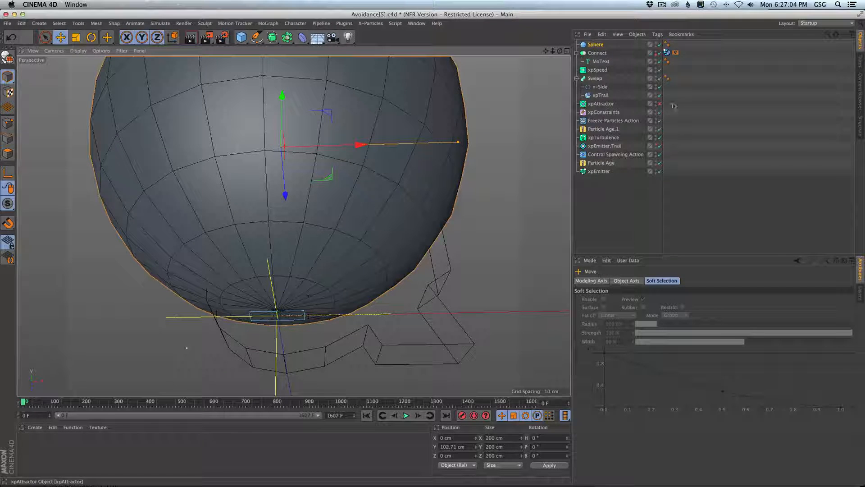
Move the xpCollider tag from the Connect object to the sphere, and delete the Connect with its MoText
{"action": "left_click_drag", "start_coordinate": [668, 54], "coordinate": [674, 44]}
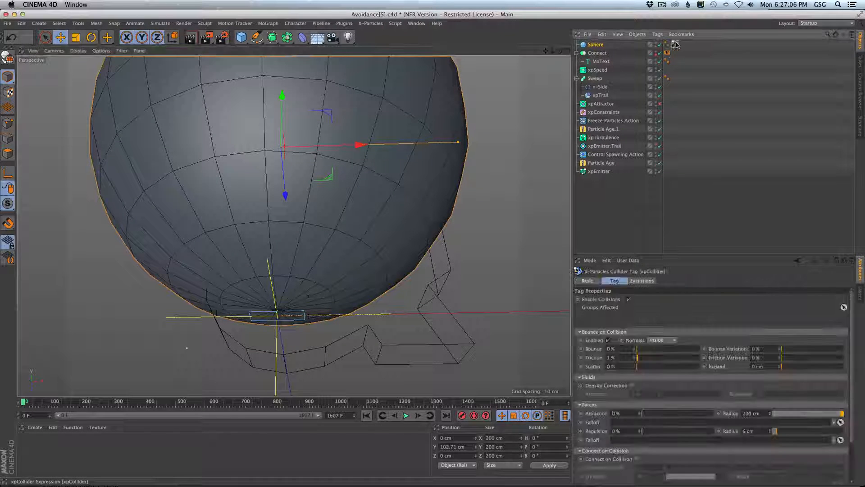
{"action": "left_click", "coordinate": [598, 53]}
{"action": "key", "text": "Delete"}
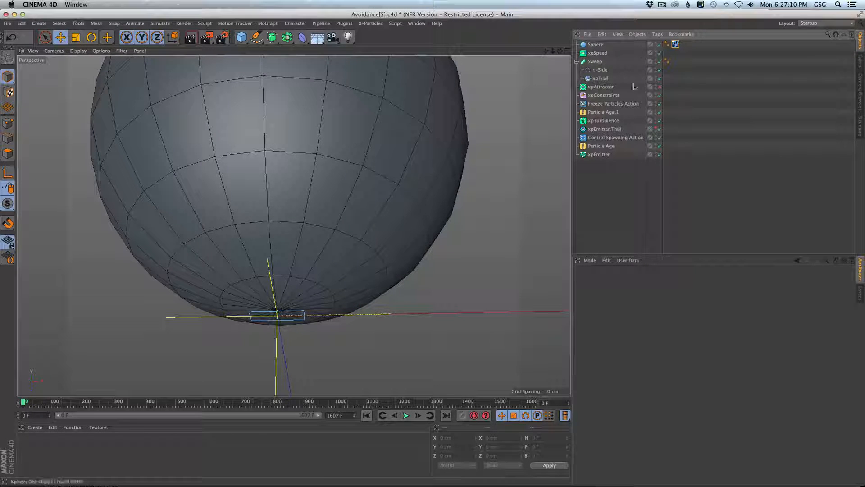
Set the Attraction force of xpConstraints to 25% and play the simulation to test it
{"action": "left_click", "coordinate": [604, 95]}
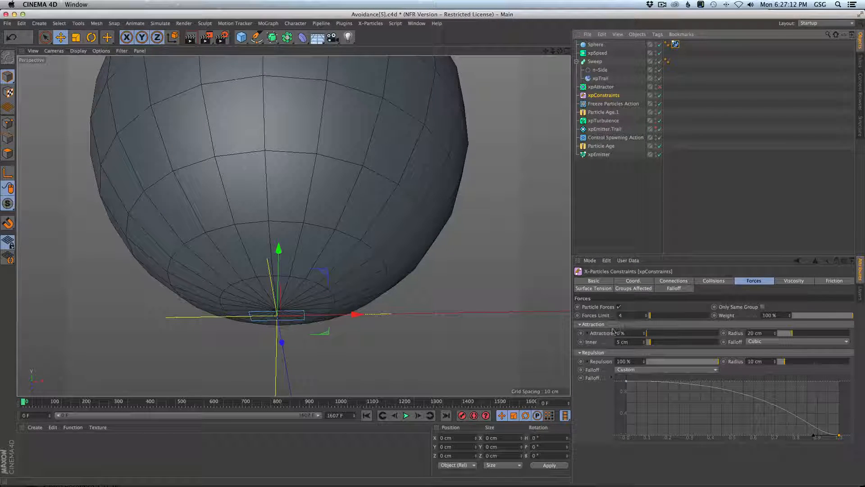
{"action": "left_click_drag", "start_coordinate": [647, 333], "coordinate": [653, 333]}
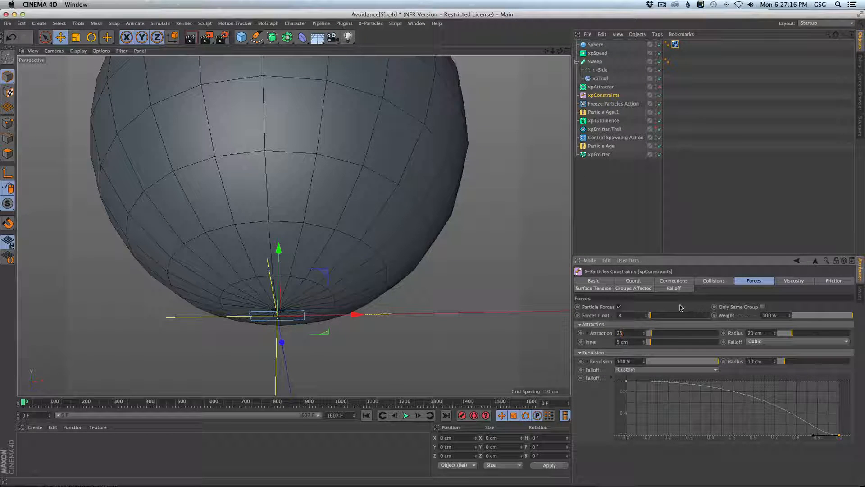
{"action": "key", "text": "Return"}
{"action": "left_click", "coordinate": [406, 415]}
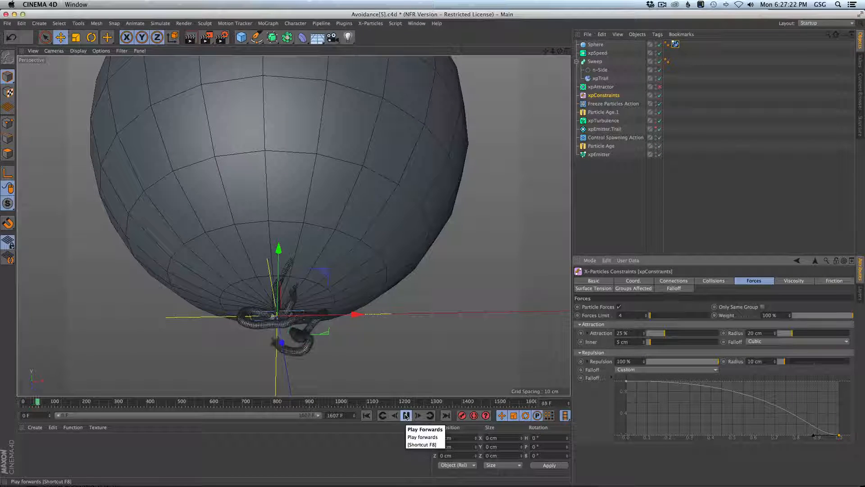
{"action": "left_click", "coordinate": [405, 415]}
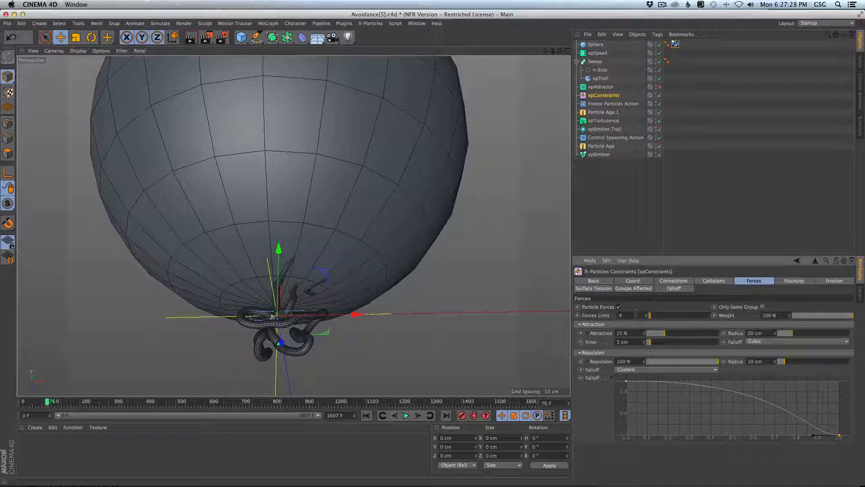
Set the xpConstraints Forces Limit to 15 and its Attraction radius to 15 cm
{"action": "type", "text": "15"}
{"action": "key", "text": "Return"}
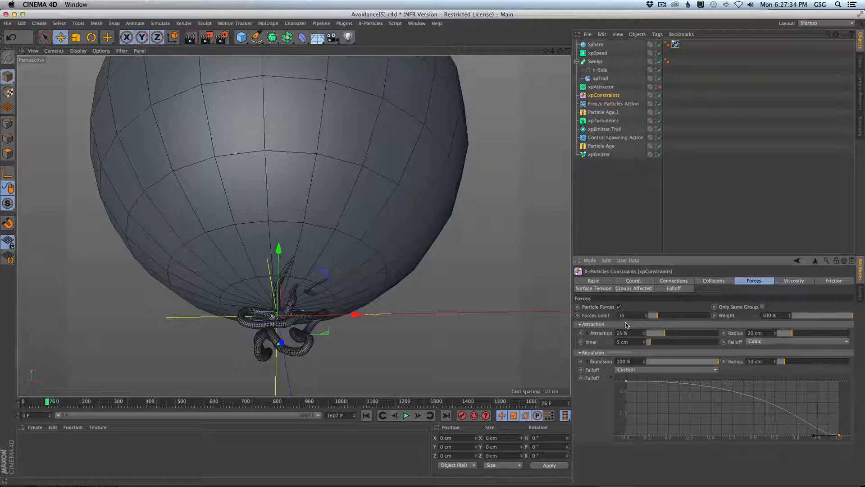
{"action": "left_click", "coordinate": [787, 333]}
Disable Bounce on Collision in the sphere's collider tag, set its Attraction force to 25%, and replay the simulation from the start
{"action": "left_click", "coordinate": [601, 87]}
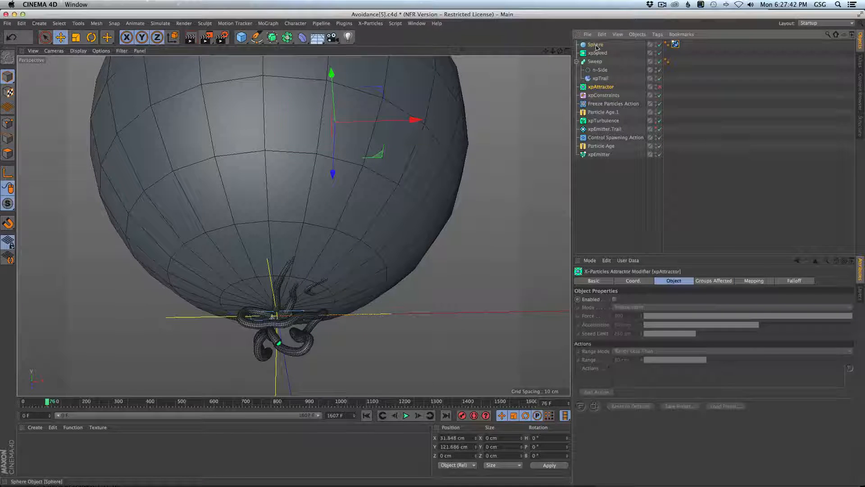
{"action": "left_click", "coordinate": [596, 45]}
{"action": "left_click", "coordinate": [675, 44]}
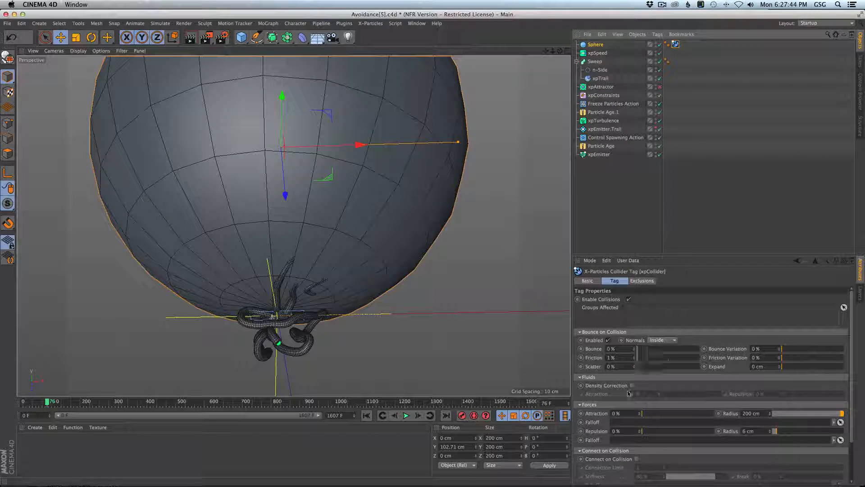
{"action": "left_click", "coordinate": [610, 341]}
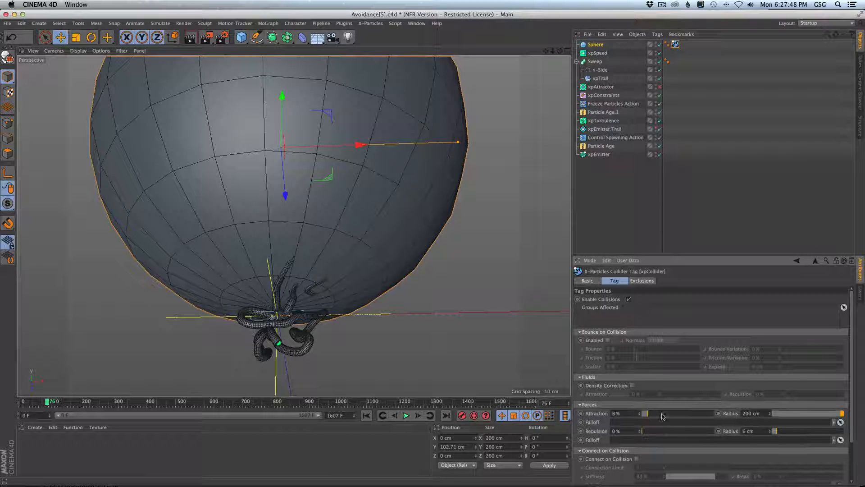
{"action": "left_click_drag", "start_coordinate": [662, 415], "coordinate": [659, 415]}
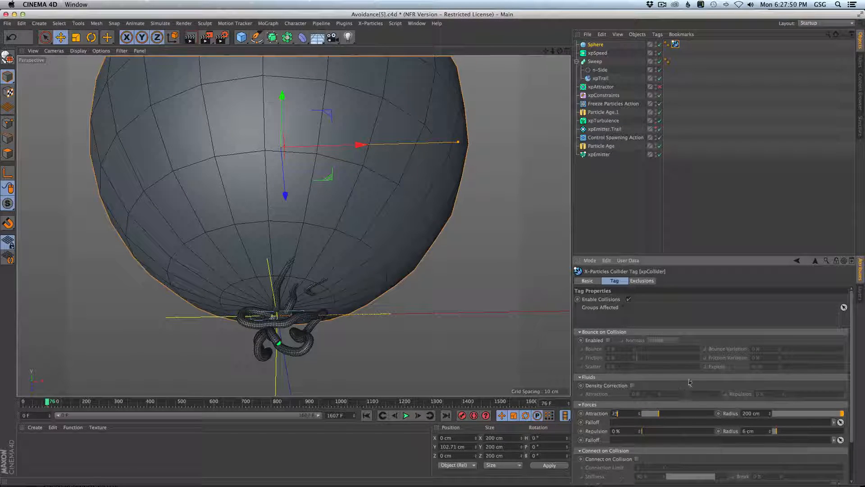
{"action": "left_click", "coordinate": [366, 415]}
{"action": "left_click", "coordinate": [406, 415]}
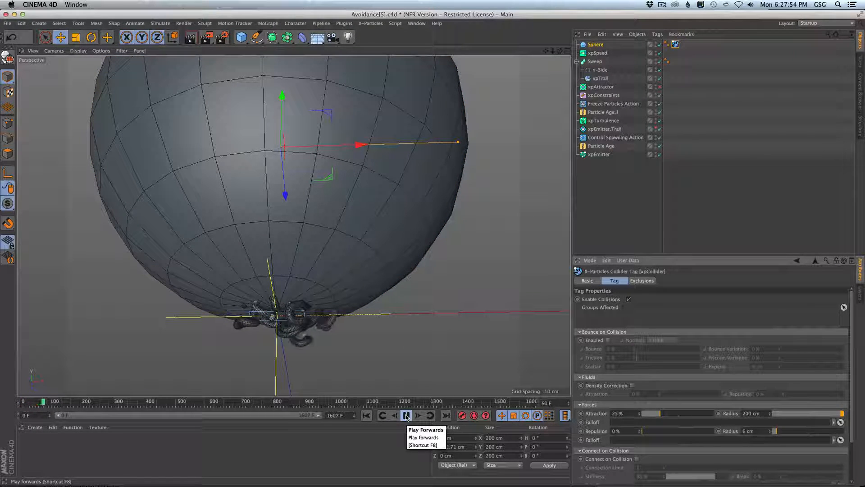
{"action": "left_click", "coordinate": [406, 415]}
{"action": "left_click_drag", "start_coordinate": [281, 299], "coordinate": [310, 321], "text": "alt"}
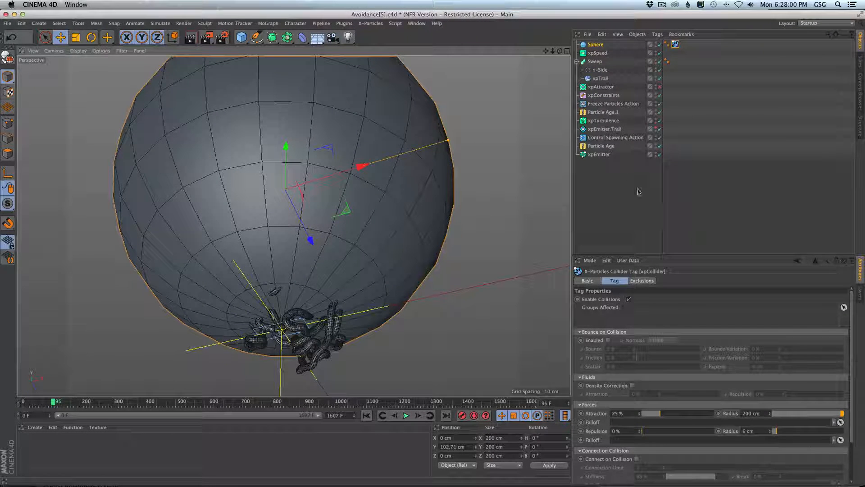
Reduce the xpEmitter Shot Count to 1 and play the simulation from the start
{"action": "left_click", "coordinate": [600, 154]}
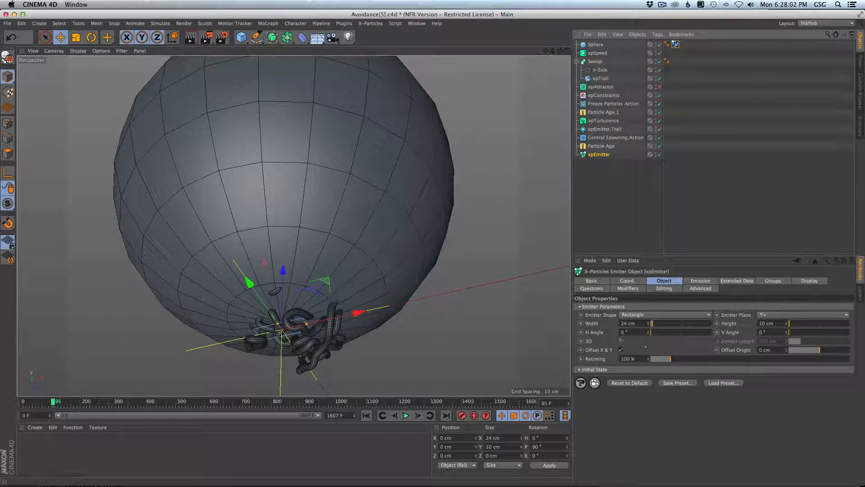
{"action": "left_click", "coordinate": [700, 280]}
{"action": "double_click", "coordinate": [645, 361]}
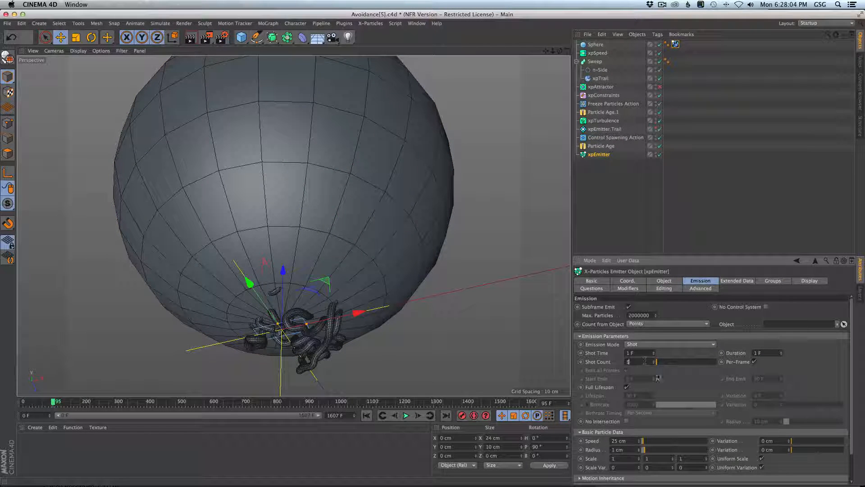
{"action": "left_click", "coordinate": [366, 415]}
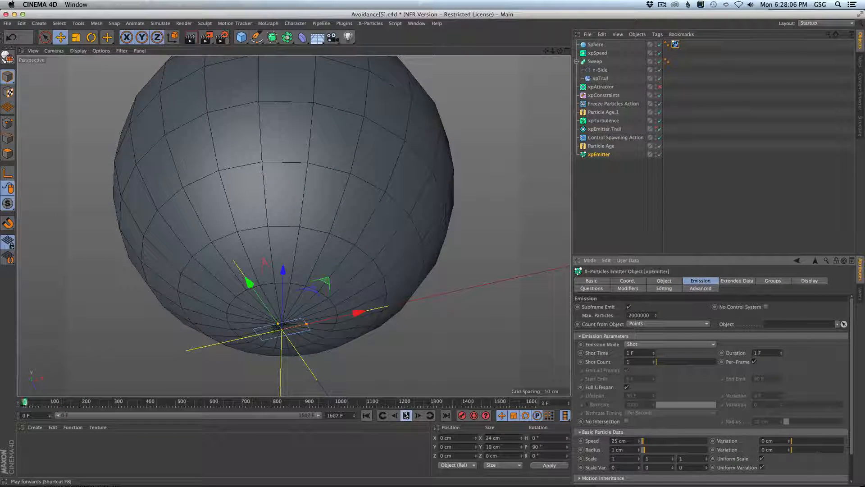
{"action": "left_click", "coordinate": [406, 415]}
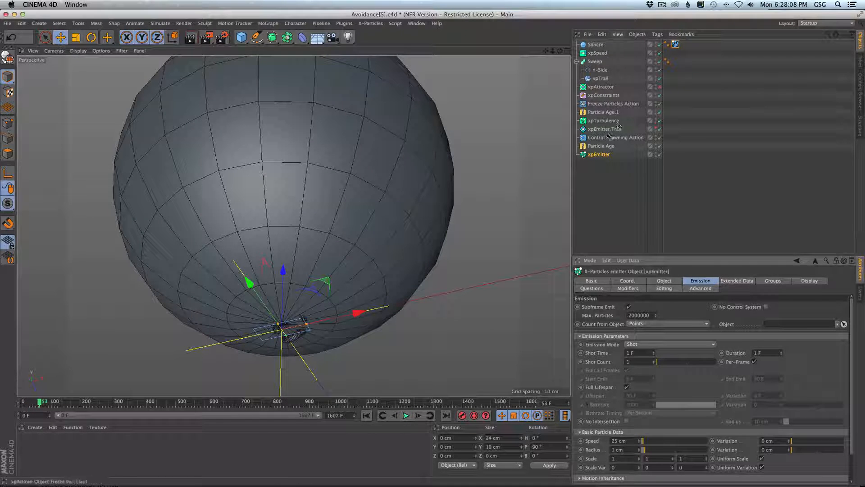
Enable Bounce on Collision for the sphere's collider with Normals set to Outside, and replay the simulation
{"action": "left_click", "coordinate": [596, 44]}
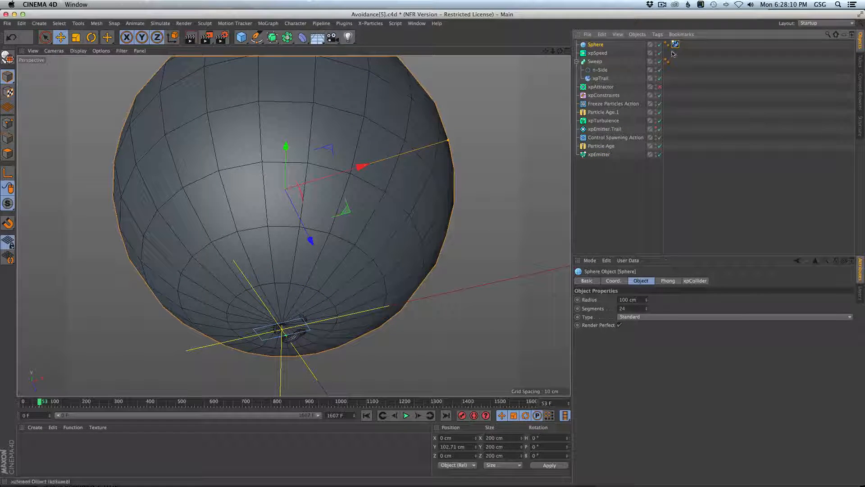
{"action": "left_click", "coordinate": [695, 281]}
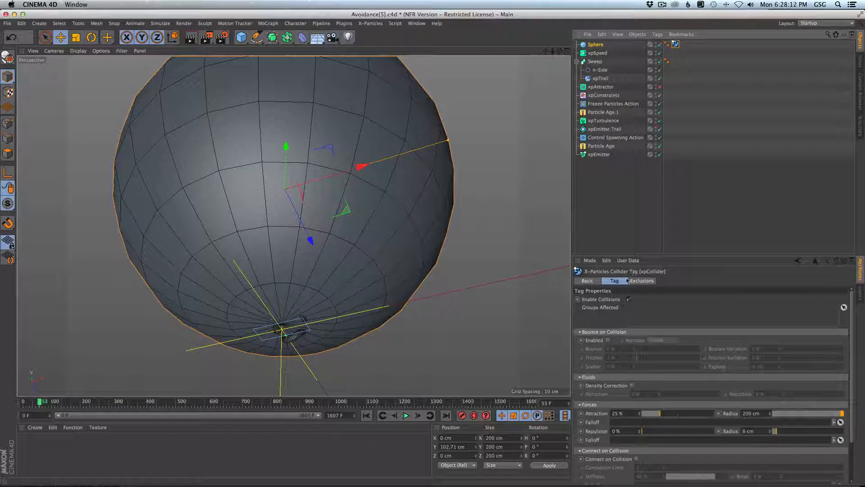
{"action": "left_click", "coordinate": [608, 340]}
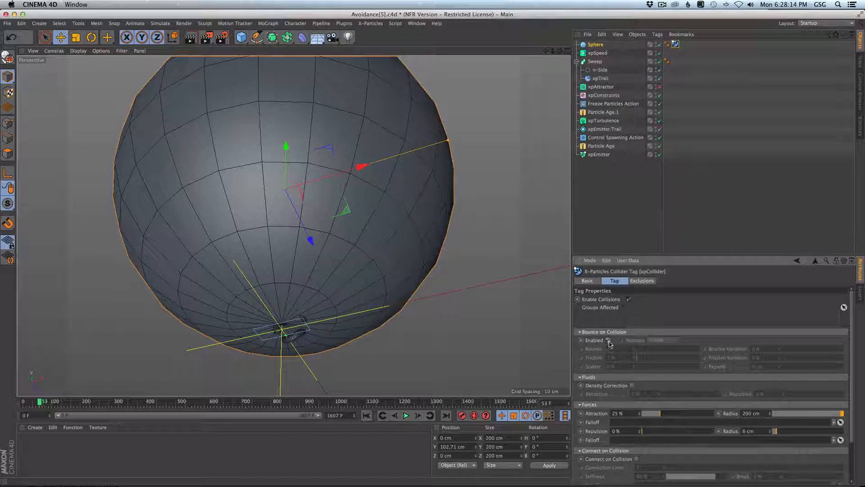
{"action": "left_click", "coordinate": [661, 341]}
{"action": "left_click", "coordinate": [660, 348]}
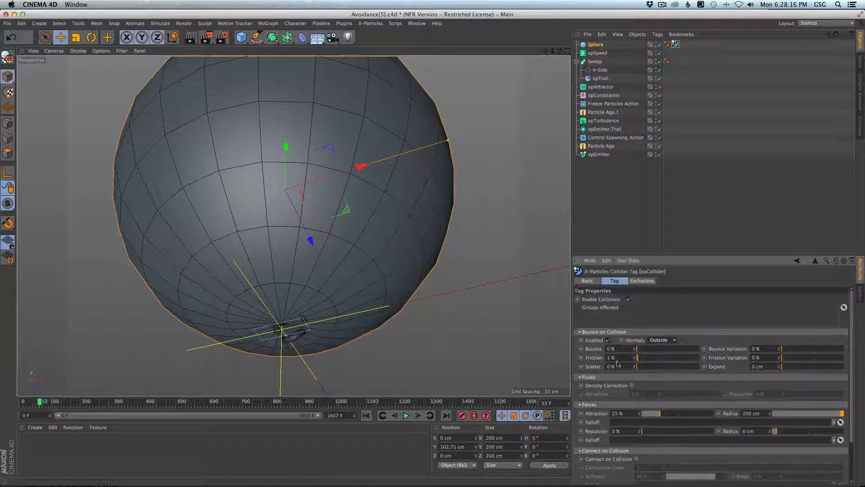
{"action": "left_click", "coordinate": [368, 416]}
{"action": "left_click", "coordinate": [406, 415]}
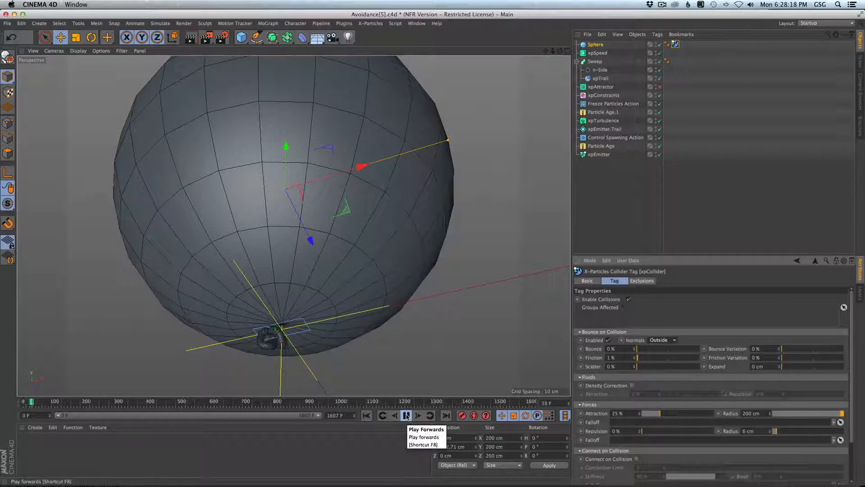
{"action": "left_click", "coordinate": [407, 416]}
{"action": "left_click_drag", "start_coordinate": [266, 340], "coordinate": [336, 280], "text": "alt"}
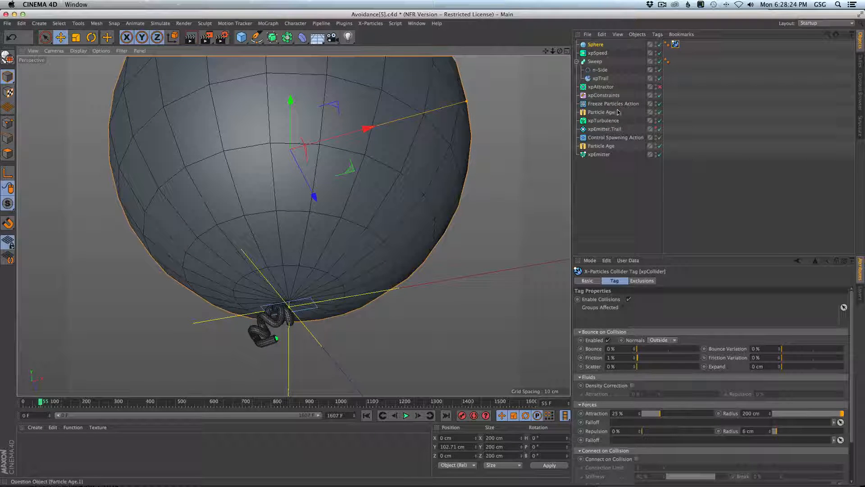
Lower the xpConstraints Attraction to 4% and replay the simulation to check the trail's path around the sphere
{"action": "left_click", "coordinate": [603, 96]}
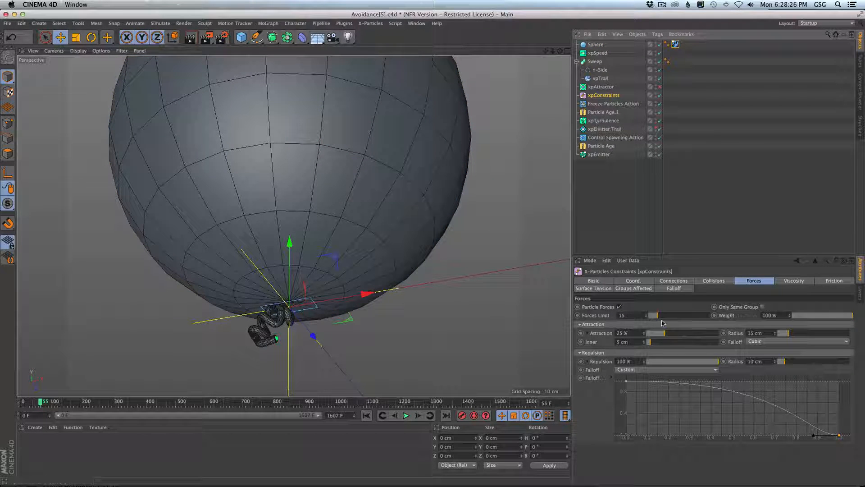
{"action": "left_click_drag", "start_coordinate": [664, 333], "coordinate": [597, 345]}
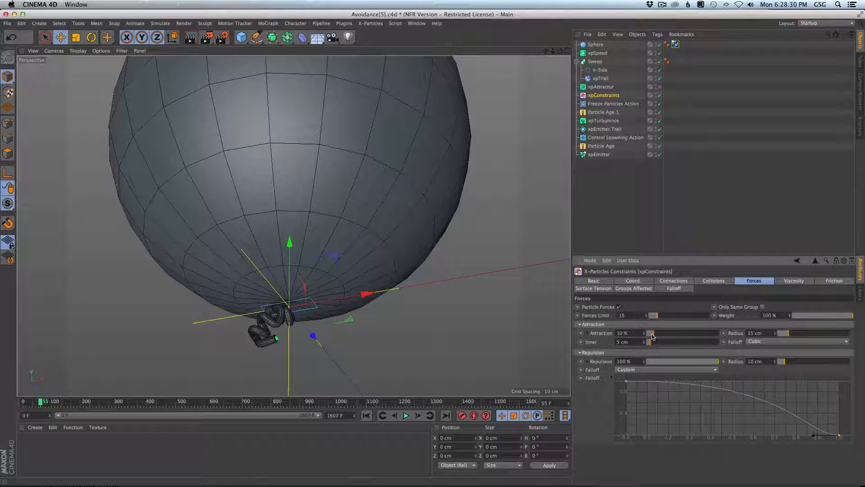
{"action": "left_click", "coordinate": [367, 415]}
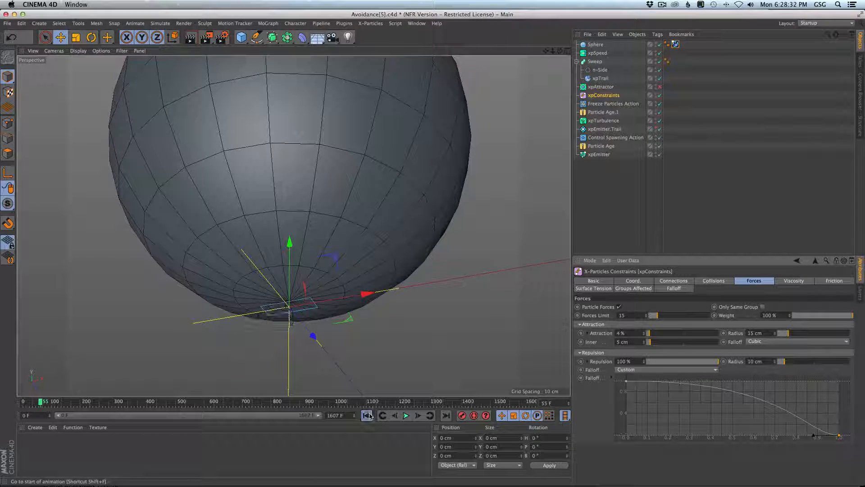
{"action": "left_click", "coordinate": [406, 416]}
{"action": "left_click", "coordinate": [406, 415]}
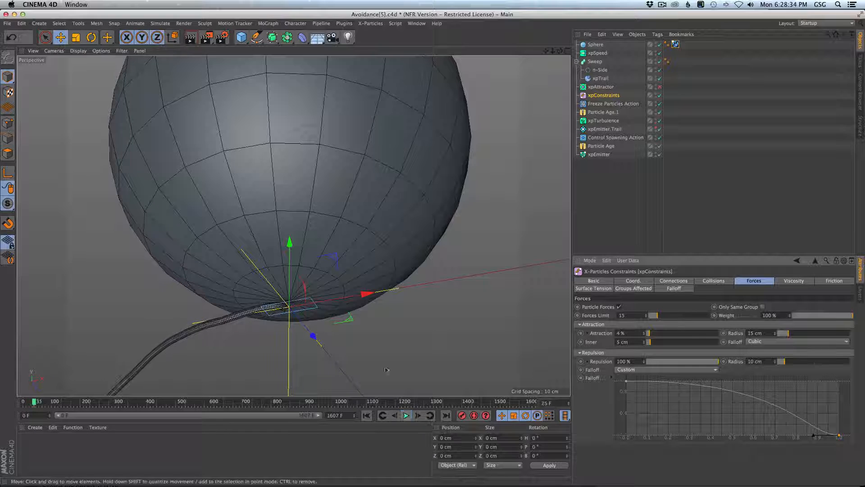
{"action": "left_click_drag", "start_coordinate": [312, 266], "coordinate": [315, 289], "text": "alt"}
{"action": "middle_click_drag", "start_coordinate": [315, 289], "coordinate": [336, 242], "text": "alt"}
{"action": "scroll", "coordinate": [336, 242], "scroll_direction": "down", "scroll_amount": 6}
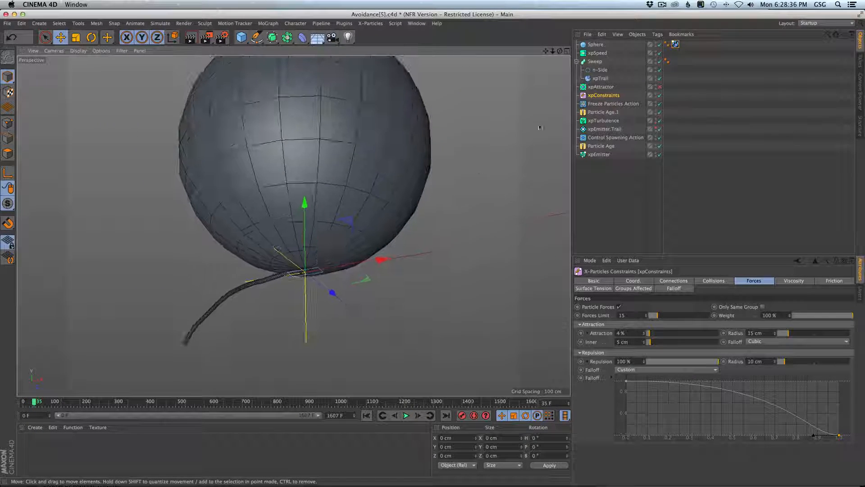
Set the Repulsion force of the sphere's collider tag to 1%
{"action": "left_click", "coordinate": [676, 44]}
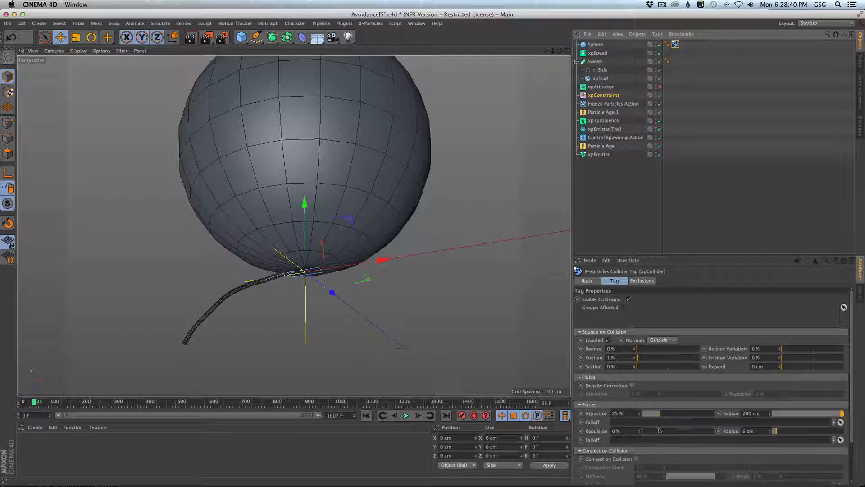
{"action": "double_click", "coordinate": [617, 431]}
{"action": "type", "text": "1"}
{"action": "key", "text": "Return"}
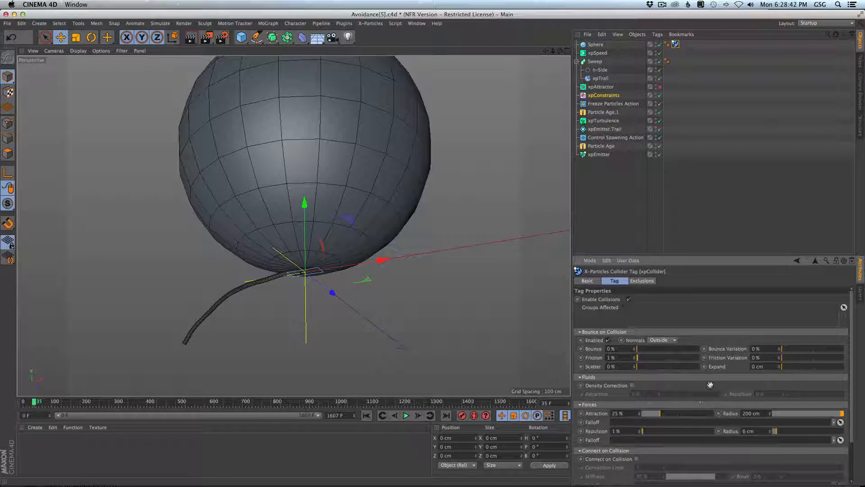
Replay the simulation from the start and inspect the trail's path around the sphere from another angle
{"action": "left_click", "coordinate": [366, 415]}
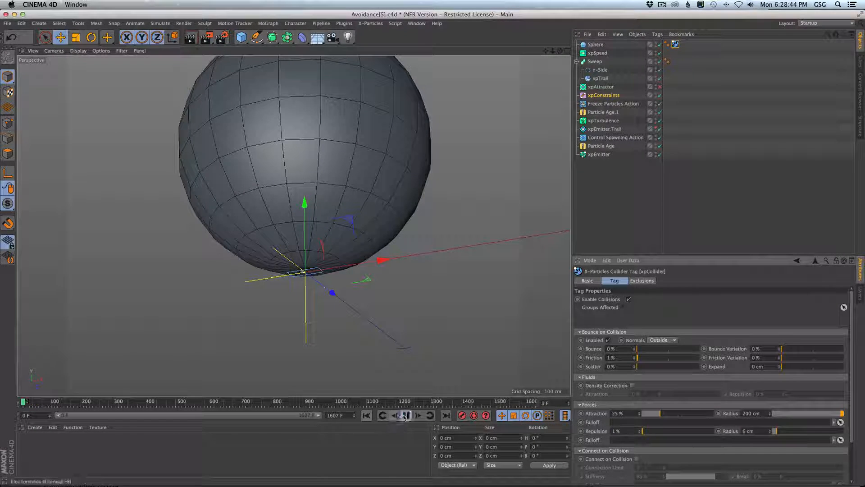
{"action": "left_click", "coordinate": [405, 415]}
{"action": "left_click_drag", "start_coordinate": [357, 222], "coordinate": [363, 286], "text": "alt"}
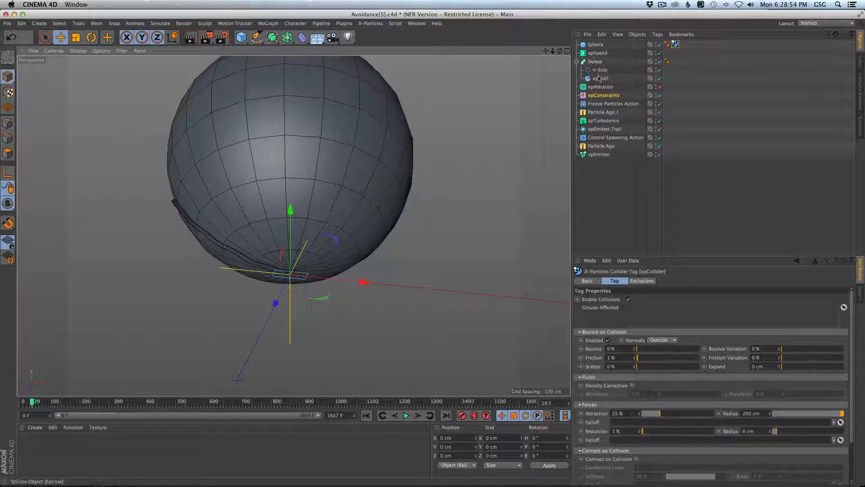
Set the xpConstraints Attraction to 10% and replay the simulation from the start
{"action": "left_click", "coordinate": [605, 95]}
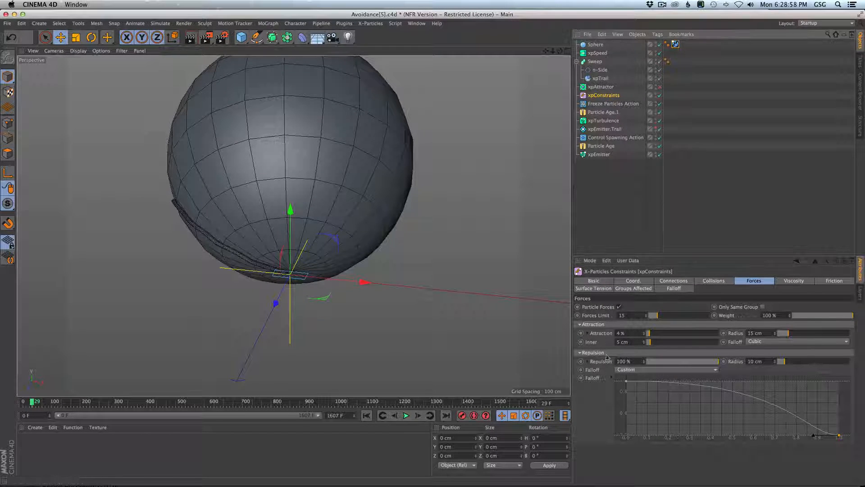
{"action": "double_click", "coordinate": [620, 333]}
{"action": "type", "text": "10"}
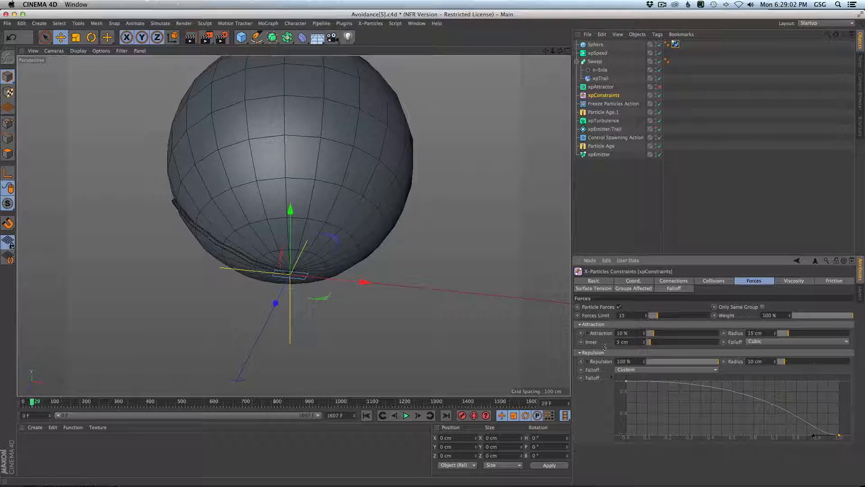
{"action": "left_click", "coordinate": [367, 415]}
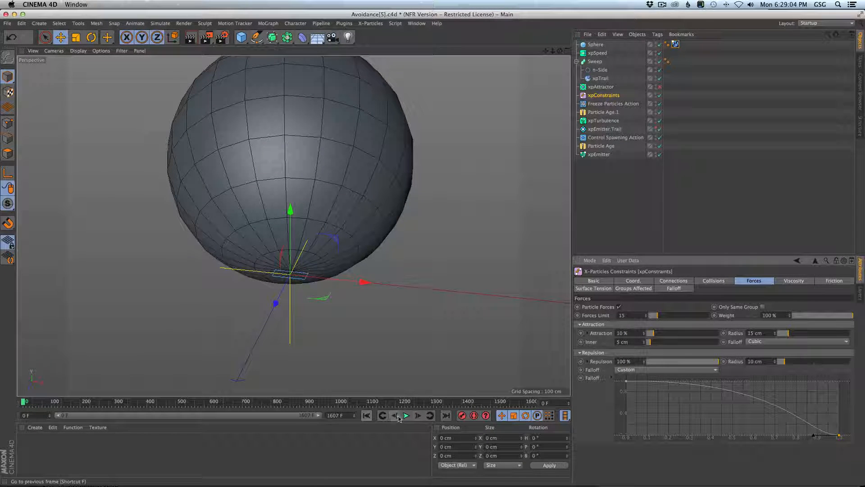
{"action": "left_click", "coordinate": [406, 415]}
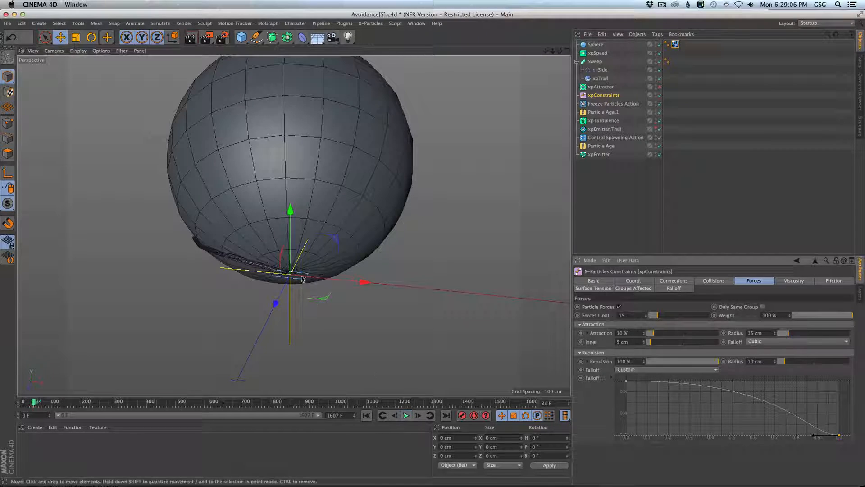
Set the xpConstraints Attraction to 25%, replay the simulation, and inspect the trail at the base of the sphere up close
{"action": "left_click_drag", "start_coordinate": [634, 333], "coordinate": [609, 337]}
{"action": "type", "text": "100"}
{"action": "key", "text": "Return"}
{"action": "type", "text": "1"}
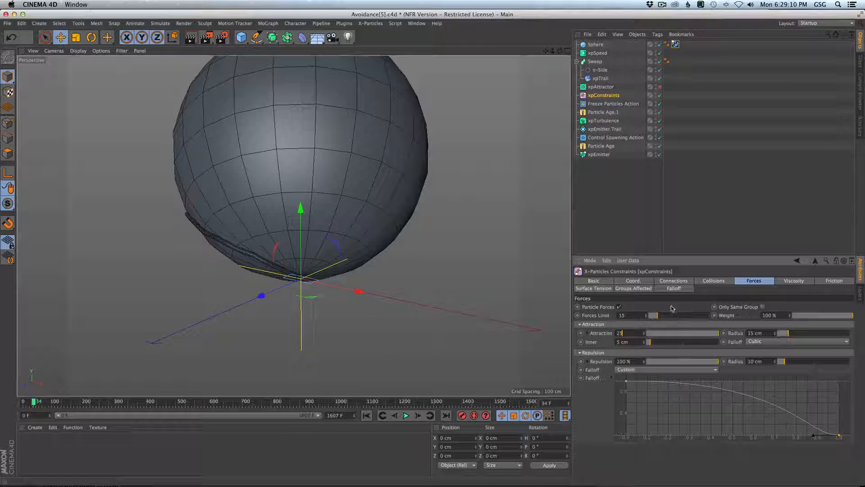
{"action": "type", "text": "5"}
{"action": "key", "text": "Return"}
{"action": "left_click", "coordinate": [367, 415]}
{"action": "left_click", "coordinate": [406, 415]}
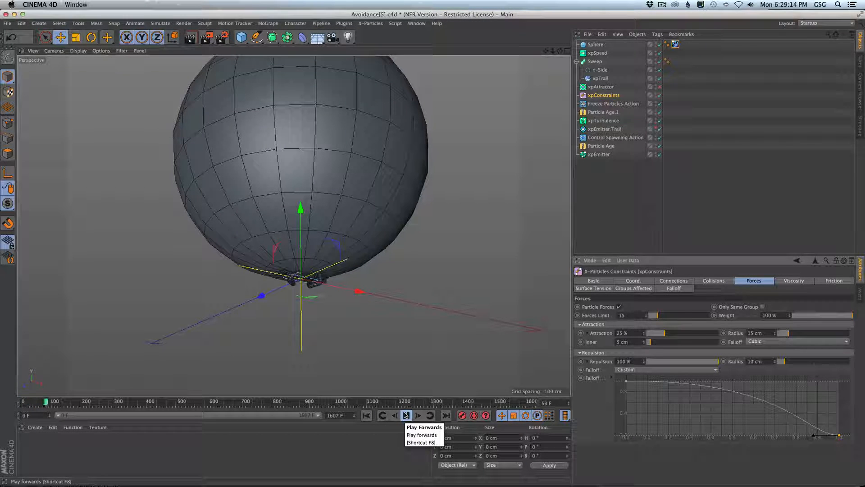
{"action": "left_click", "coordinate": [405, 415]}
{"action": "left_click_drag", "start_coordinate": [299, 291], "coordinate": [302, 278], "text": "alt"}
{"action": "scroll", "coordinate": [303, 279], "scroll_direction": "up", "scroll_amount": 10}
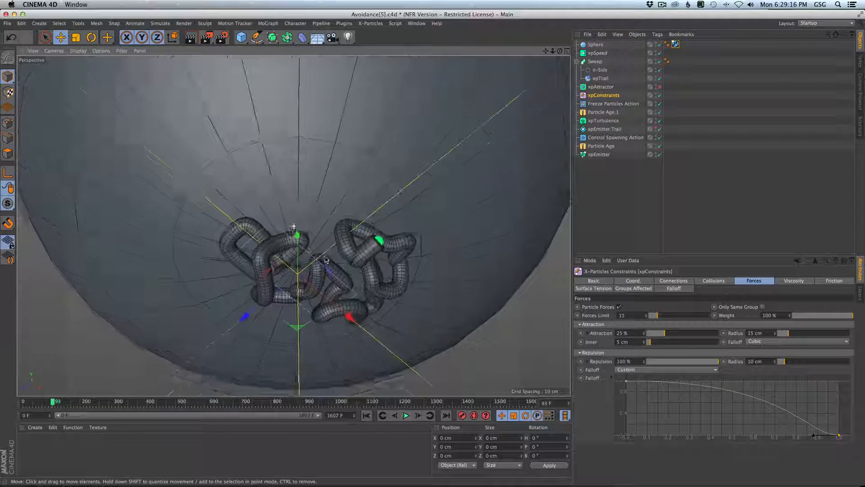
Reduce the xpConstraints Forces Limit to 5 and replay the simulation to check the trail's coils
{"action": "double_click", "coordinate": [633, 317]}
{"action": "type", "text": "5"}
{"action": "key", "text": "Return"}
{"action": "left_click", "coordinate": [367, 415]}
{"action": "left_click", "coordinate": [407, 416]}
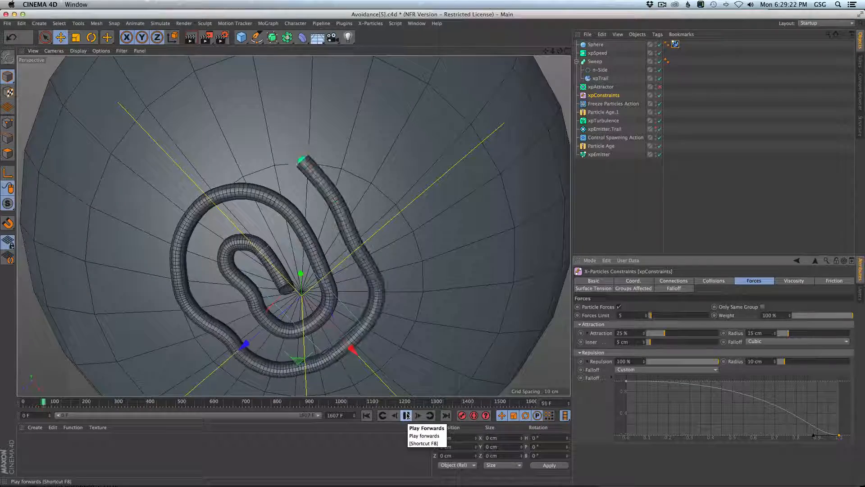
{"action": "left_click", "coordinate": [406, 415]}
{"action": "left_click_drag", "start_coordinate": [371, 287], "coordinate": [350, 324], "text": "alt"}
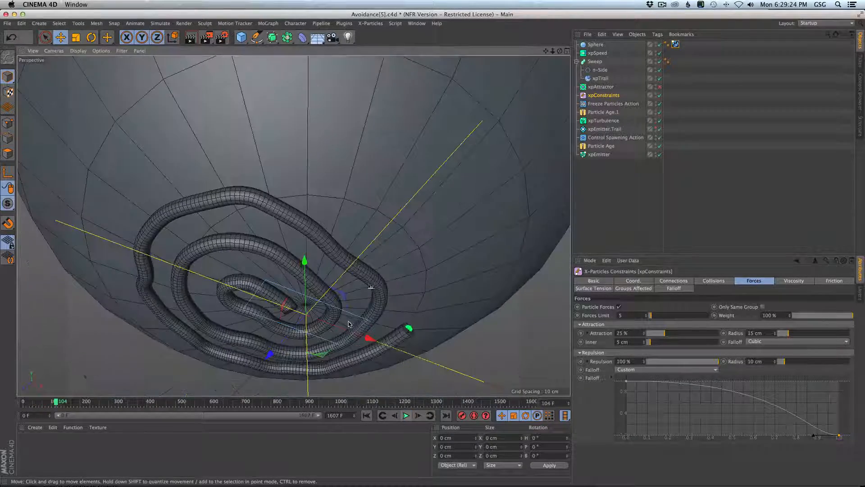
Disable xpTurbulence and replay the simulation, viewing the trail on the whole sphere
{"action": "scroll", "coordinate": [367, 298], "scroll_direction": "down", "scroll_amount": 5}
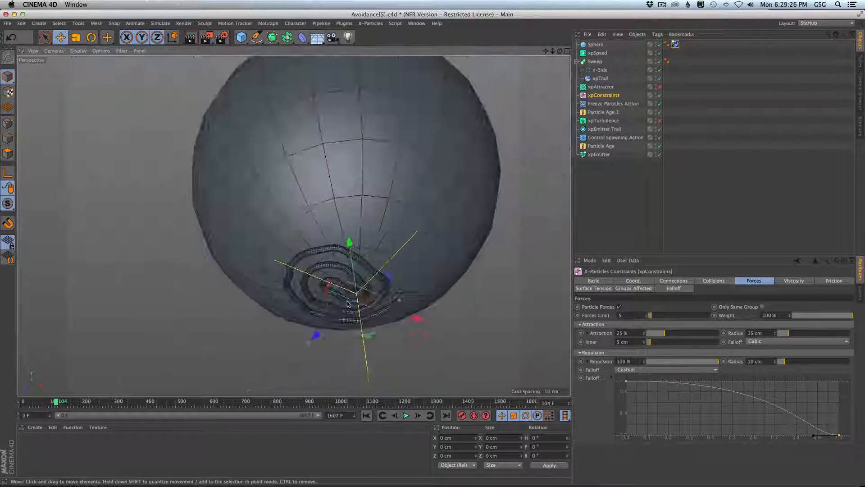
{"action": "left_click_drag", "start_coordinate": [368, 298], "coordinate": [369, 284], "text": "alt"}
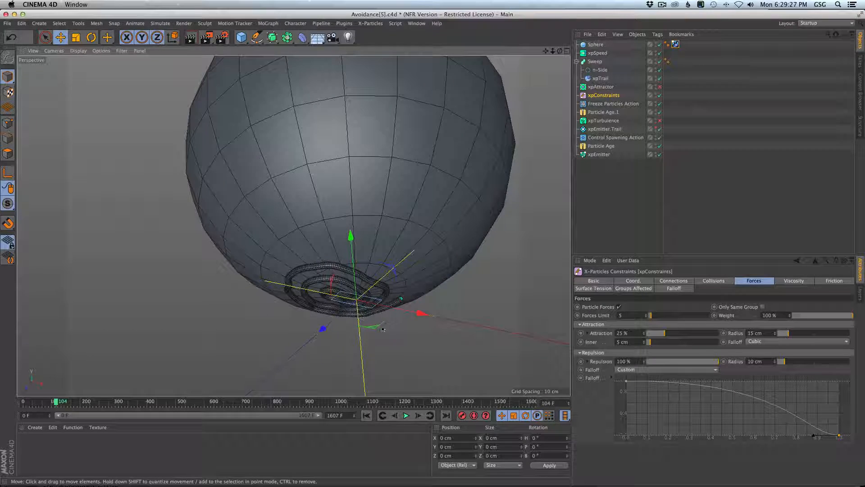
{"action": "left_click", "coordinate": [406, 415]}
{"action": "left_click_drag", "start_coordinate": [320, 314], "coordinate": [293, 274], "text": "alt"}
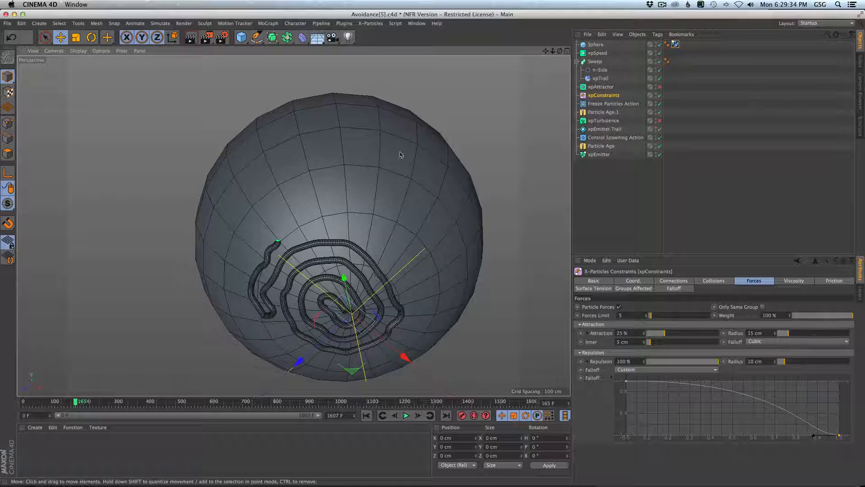
{"action": "left_click", "coordinate": [366, 417]}
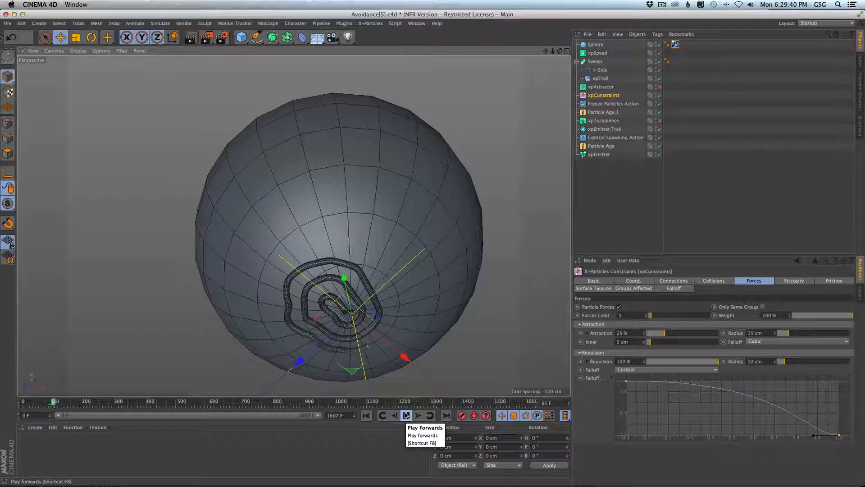
{"action": "left_click", "coordinate": [406, 415]}
{"action": "left_click_drag", "start_coordinate": [361, 343], "coordinate": [345, 307], "text": "alt"}
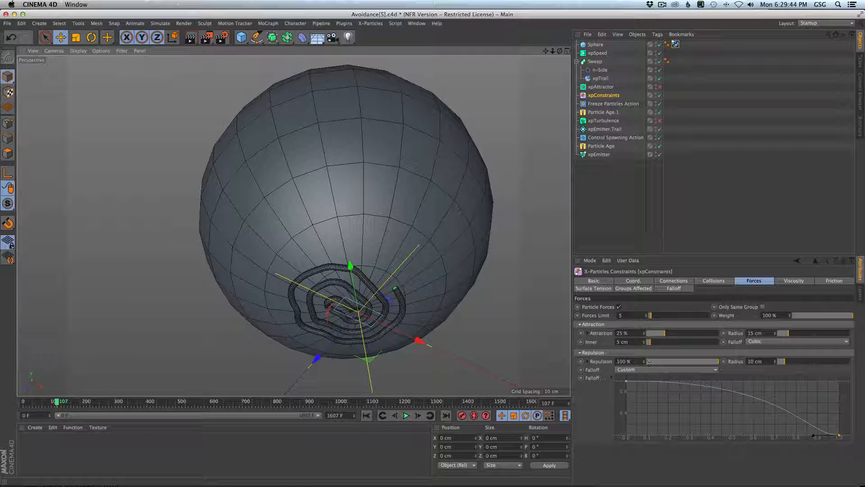
Set the xpConstraints Repulsion Radius to 5 cm and replay the simulation from the start
{"action": "left_click", "coordinate": [759, 361]}
{"action": "type", "text": "5"}
{"action": "key", "text": "Return"}
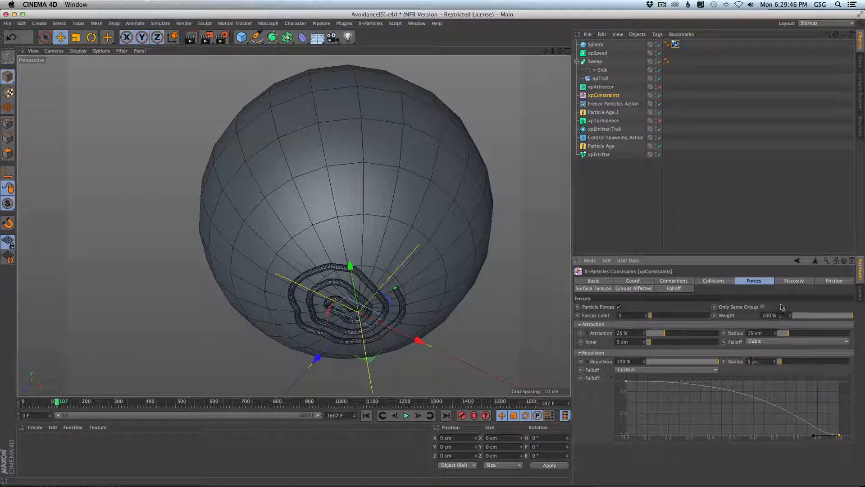
{"action": "left_click", "coordinate": [366, 416]}
{"action": "left_click", "coordinate": [406, 415]}
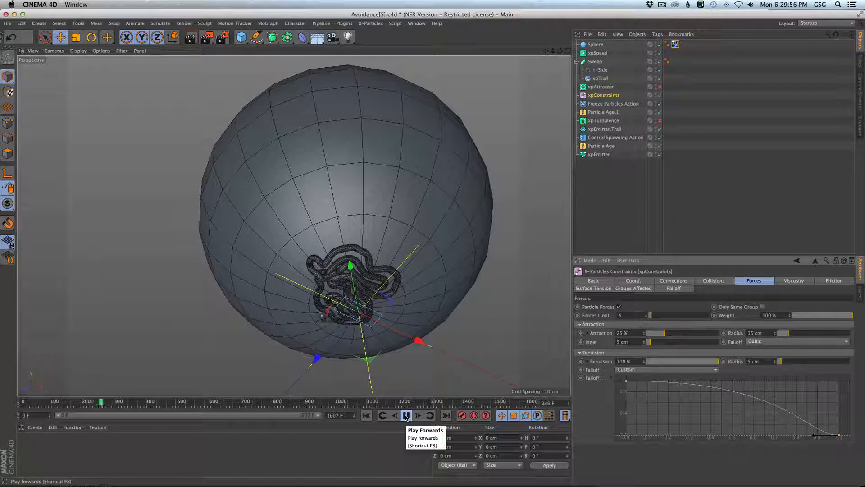
{"action": "left_click", "coordinate": [406, 415]}
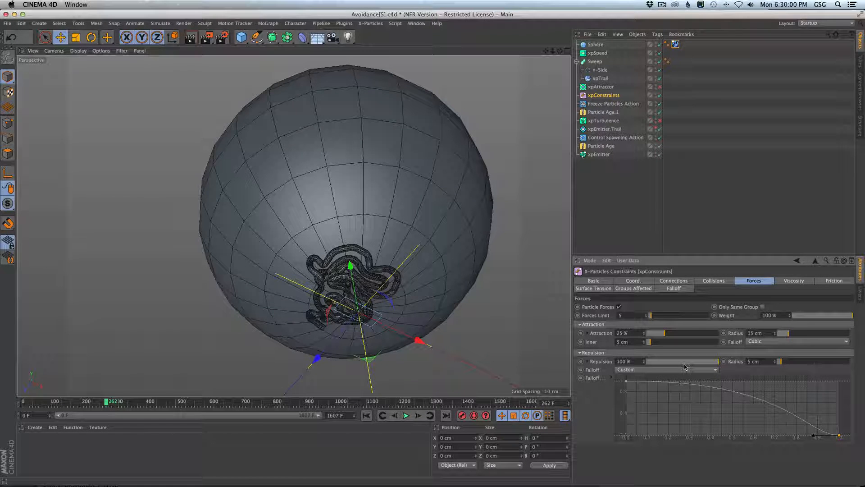
Try an xpConstraints Repulsion of 51% in a replay of the simulation, and undo the change
{"action": "left_click", "coordinate": [367, 416]}
{"action": "left_click", "coordinate": [406, 415]}
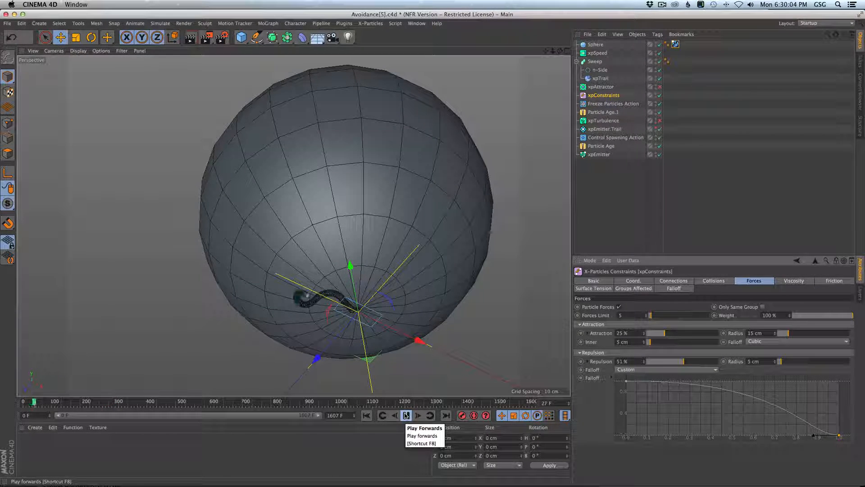
{"action": "left_click", "coordinate": [406, 415]}
{"action": "key", "text": "super+z"}
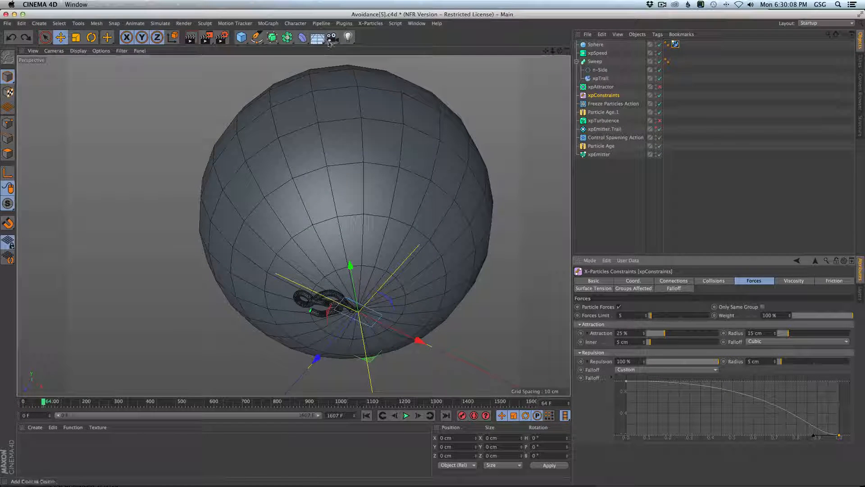
Switch to Finder and open Avoidance[9Wrap].c4d from the XP Avoidance folder in Cinema 4D
{"action": "key", "text": "super+Tab"}
{"action": "left_click", "coordinate": [481, 247]}
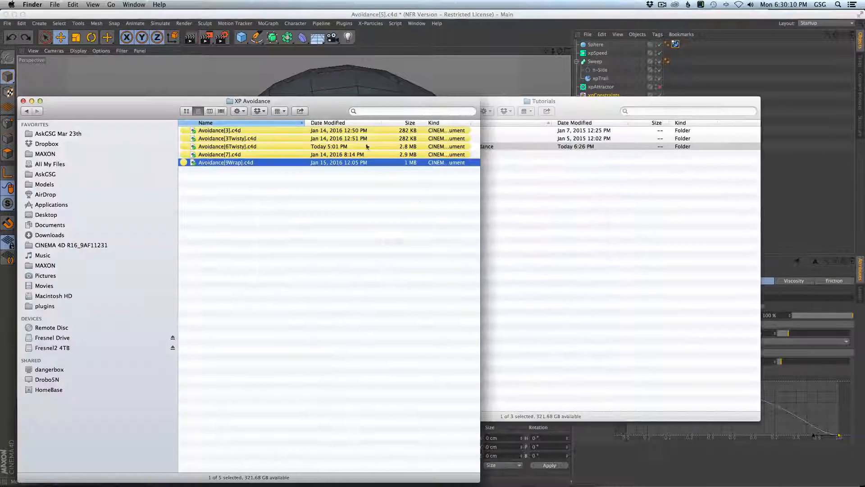
{"action": "left_click", "coordinate": [229, 163]}
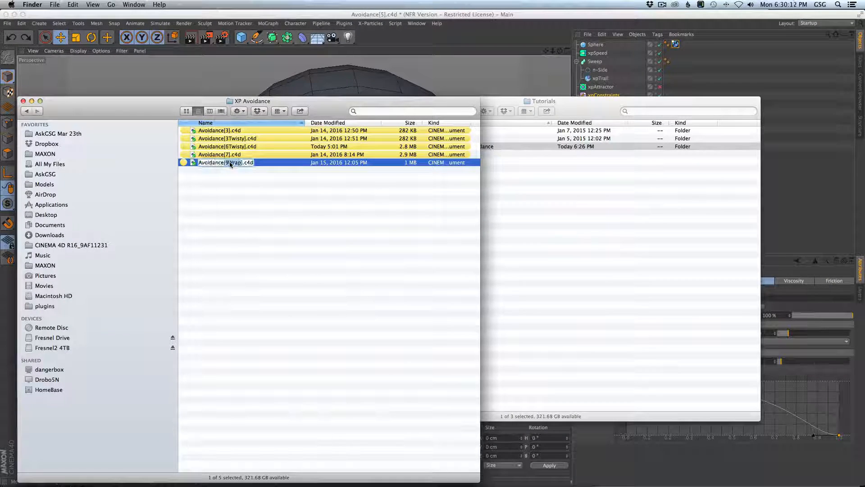
{"action": "double_click", "coordinate": [193, 163]}
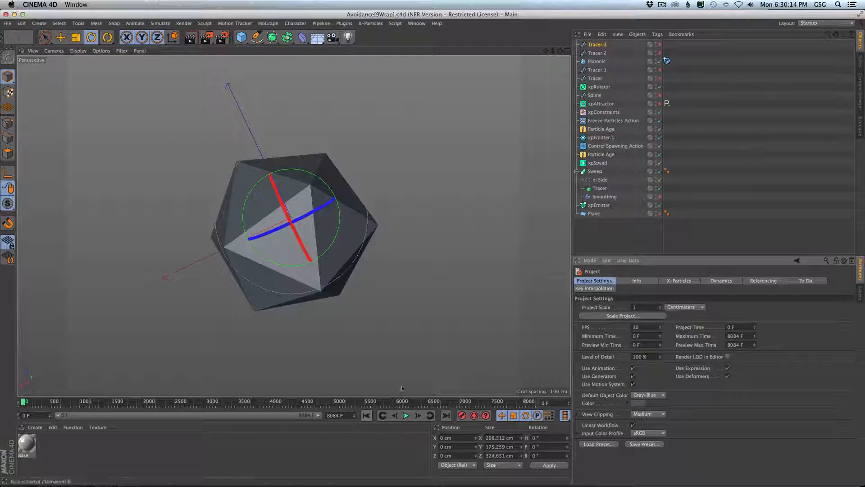
Run the simulation from the start and watch the trail form on the face of the Platonic object
{"action": "left_click_drag", "start_coordinate": [403, 387], "coordinate": [321, 140]}
{"action": "left_click", "coordinate": [406, 415]}
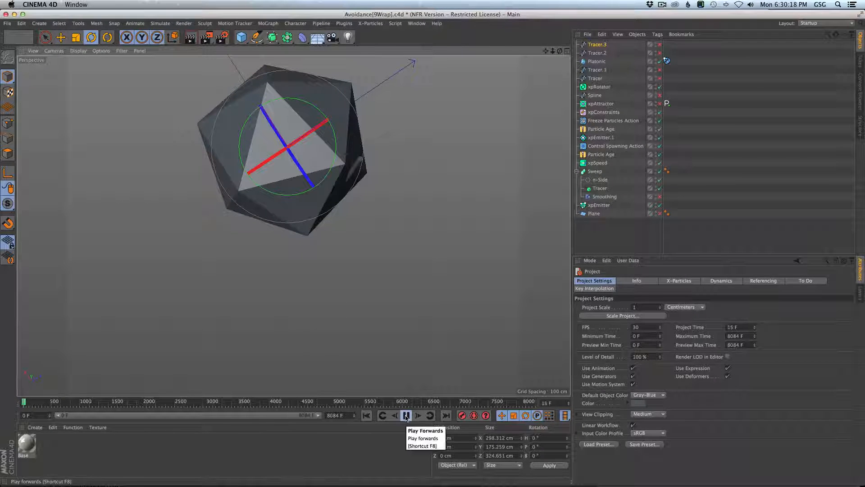
{"action": "left_click_drag", "start_coordinate": [411, 133], "coordinate": [377, 52], "text": "alt"}
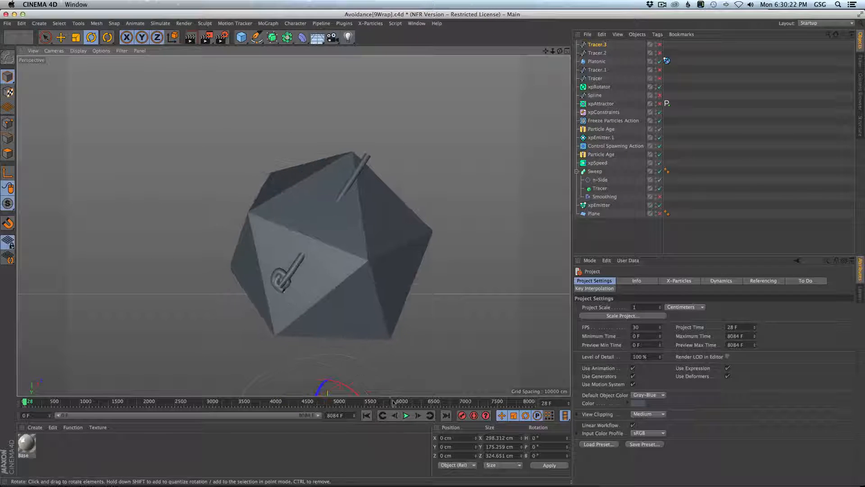
{"action": "left_click", "coordinate": [367, 415]}
{"action": "left_click", "coordinate": [405, 415]}
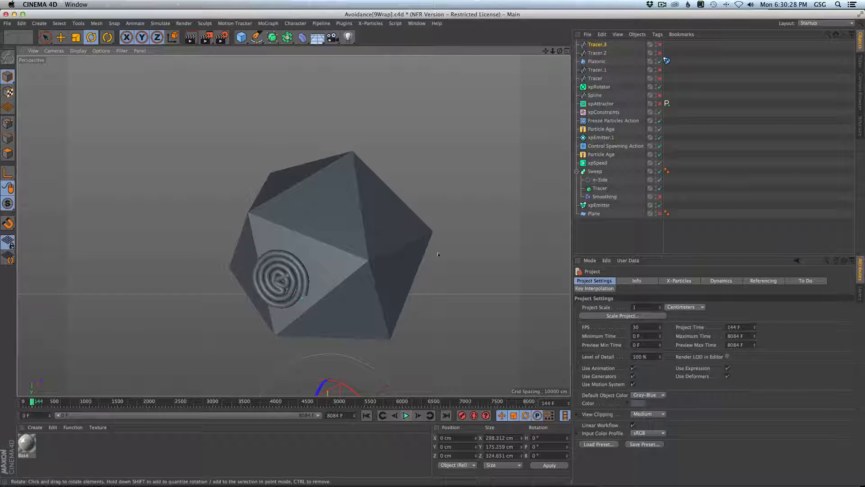
Examine the force settings of xpConstraints and the Platonic's collider tag, and replay the simulation while viewing the trail from several angles
{"action": "left_click", "coordinate": [604, 112]}
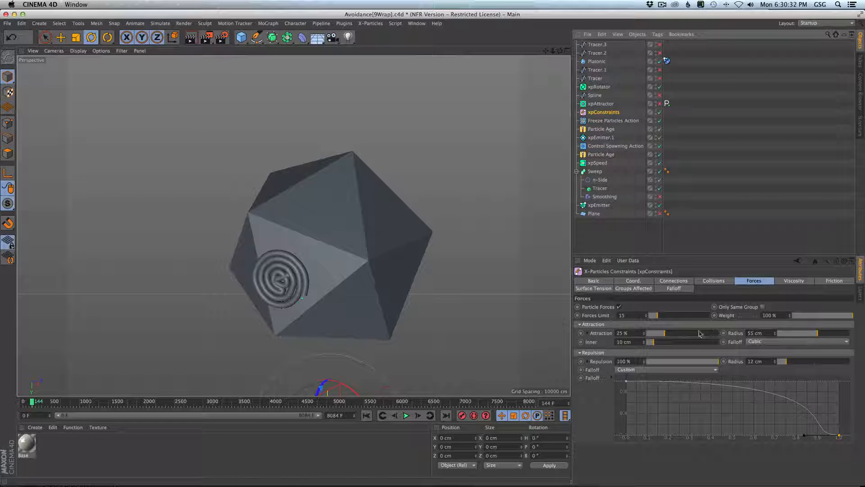
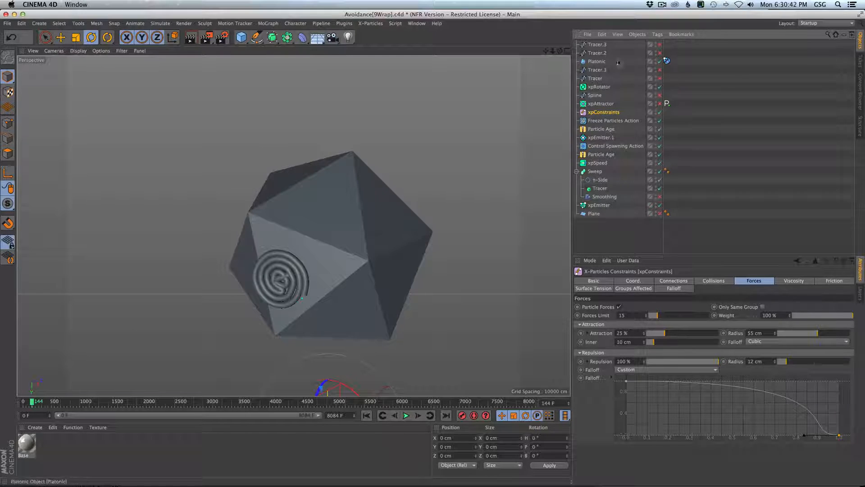
{"action": "left_click", "coordinate": [667, 61]}
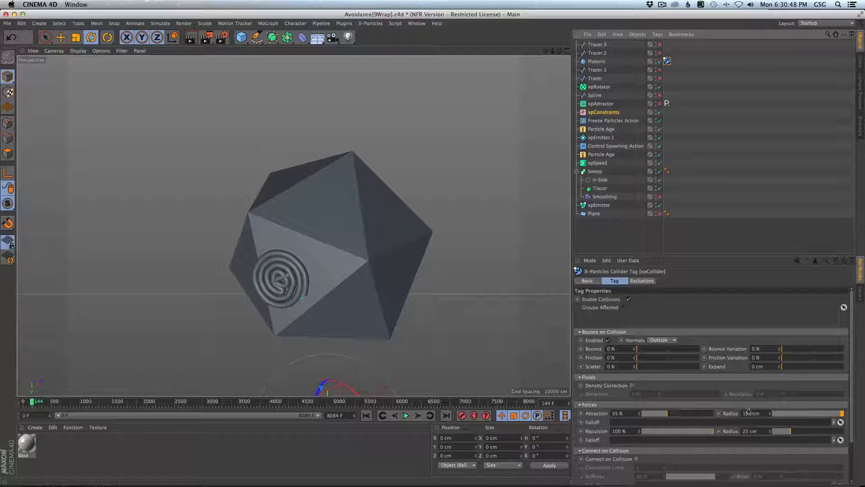
{"action": "left_click", "coordinate": [366, 415]}
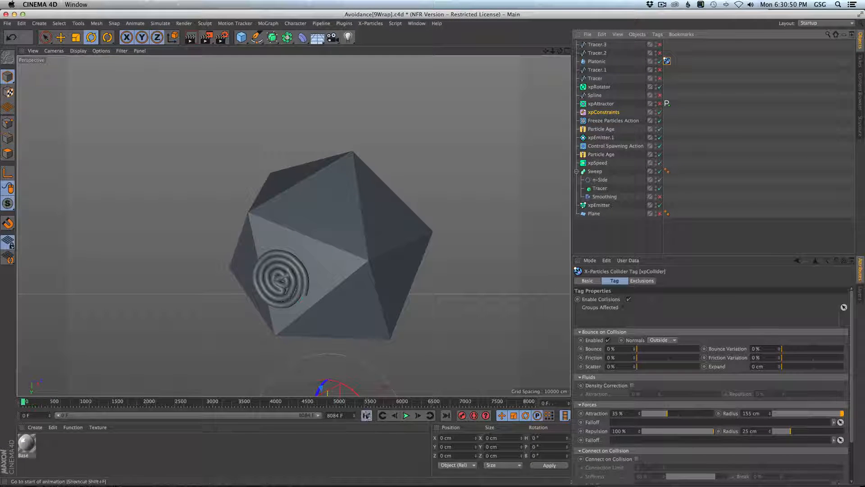
{"action": "left_click", "coordinate": [404, 415]}
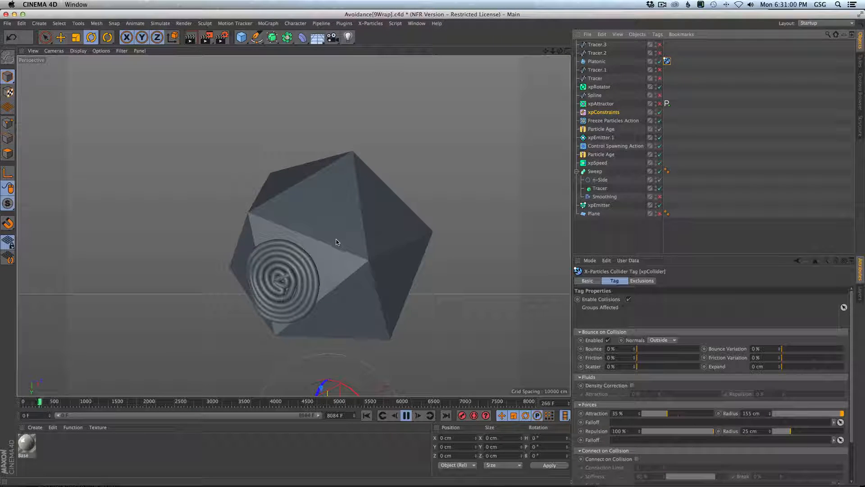
{"action": "left_click_drag", "start_coordinate": [335, 246], "coordinate": [247, 285], "text": "alt"}
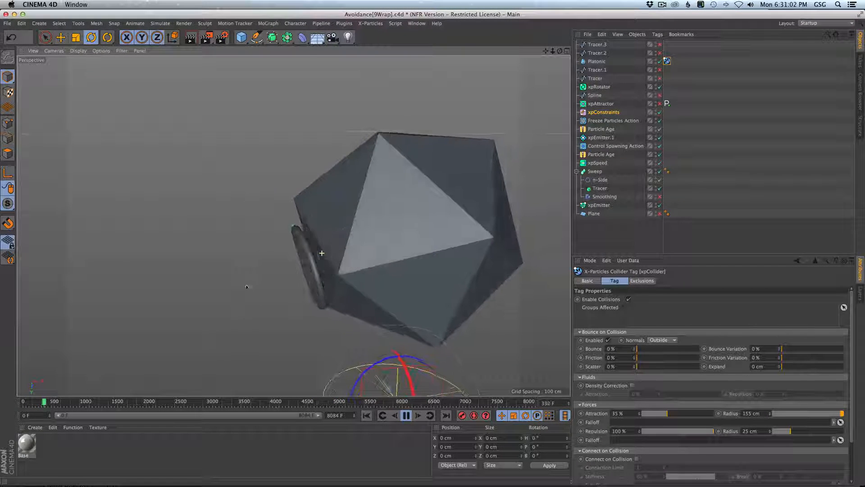
{"action": "left_click_drag", "start_coordinate": [328, 245], "coordinate": [282, 235], "text": "alt"}
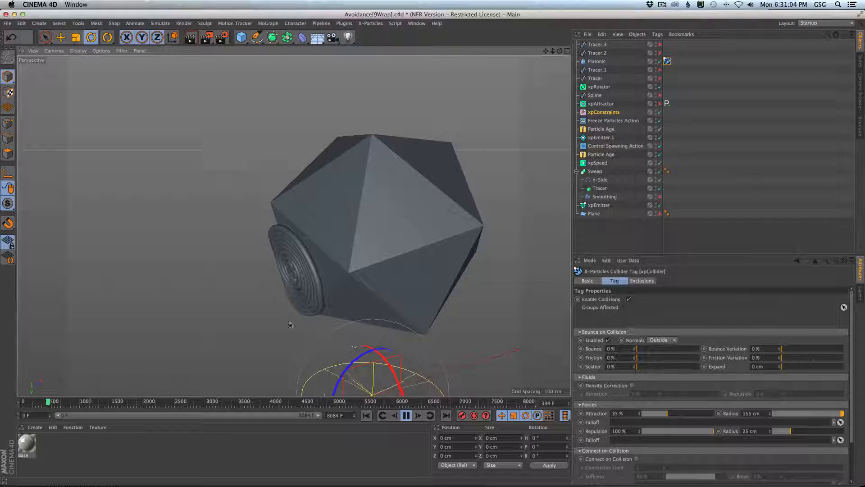
{"action": "left_click_drag", "start_coordinate": [338, 261], "coordinate": [357, 246], "text": "alt"}
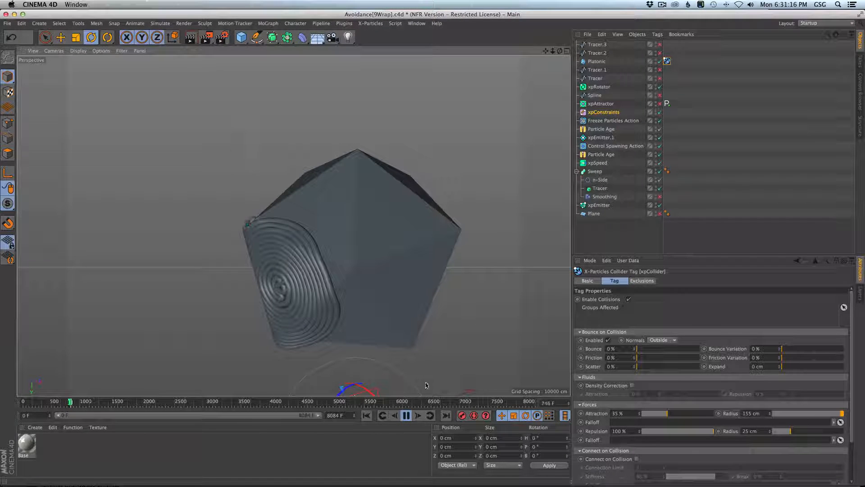
Stop the simulation and scale the Sweep's n-Side profile down to about 2.4 cm to thin the trail on the Platonic
{"action": "left_click", "coordinate": [406, 417]}
{"action": "left_click_drag", "start_coordinate": [363, 241], "coordinate": [428, 132], "text": "alt"}
{"action": "left_click_drag", "start_coordinate": [373, 221], "coordinate": [568, 138], "text": "alt"}
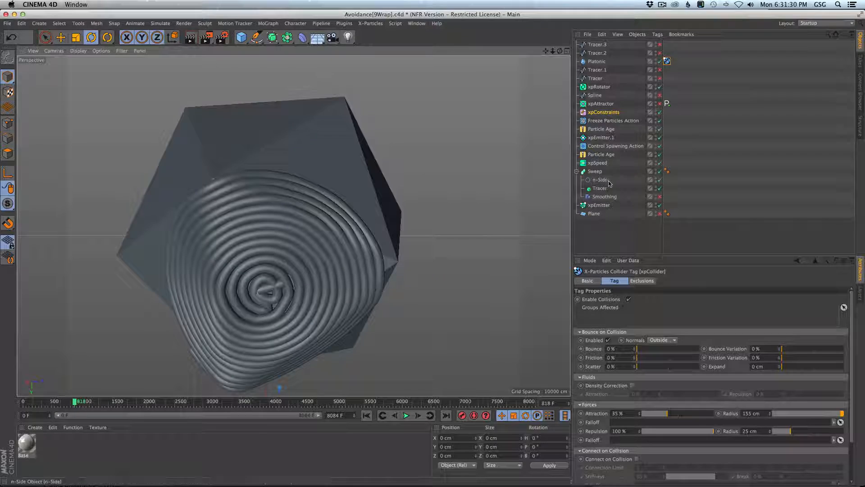
{"action": "left_click", "coordinate": [595, 171]}
{"action": "key", "text": "t"}
{"action": "left_click_drag", "start_coordinate": [384, 217], "coordinate": [272, 307]}
{"action": "left_click_drag", "start_coordinate": [303, 276], "coordinate": [385, 180], "text": "alt"}
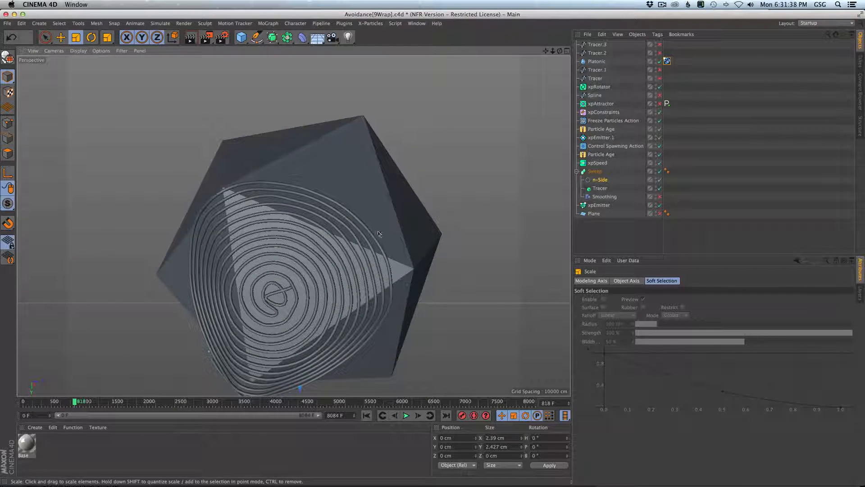
{"action": "left_click_drag", "start_coordinate": [379, 234], "coordinate": [374, 217], "text": "alt"}
Switch to the open Avoidance[5].c4d document and set the attraction radius of xpConstraints to 55 cm
{"action": "left_click", "coordinate": [423, 26]}
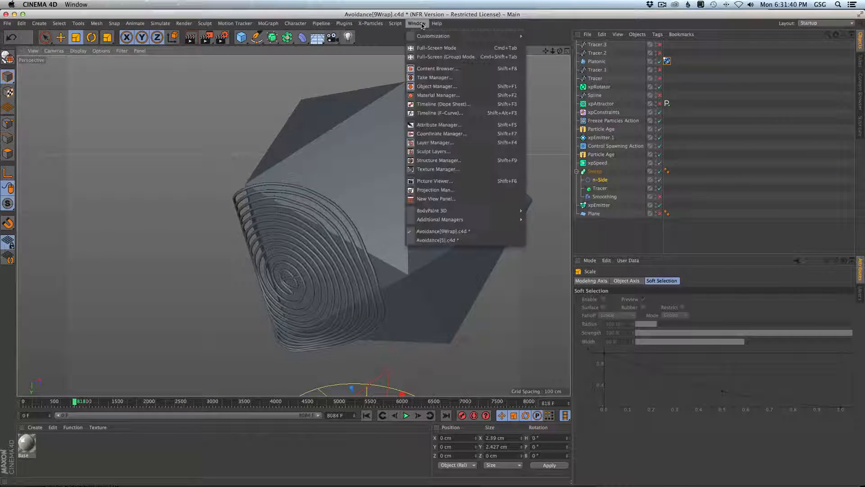
{"action": "left_click", "coordinate": [436, 239]}
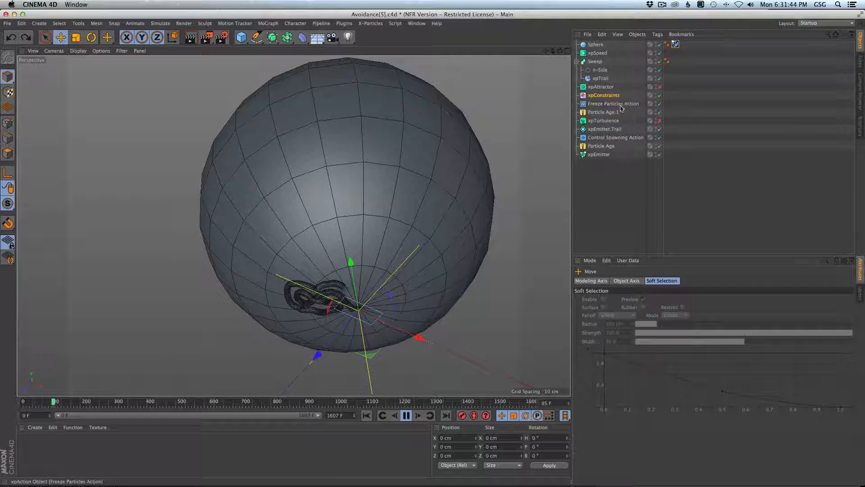
{"action": "left_click", "coordinate": [608, 96]}
{"action": "left_click", "coordinate": [749, 334]}
{"action": "type", "text": "5"}
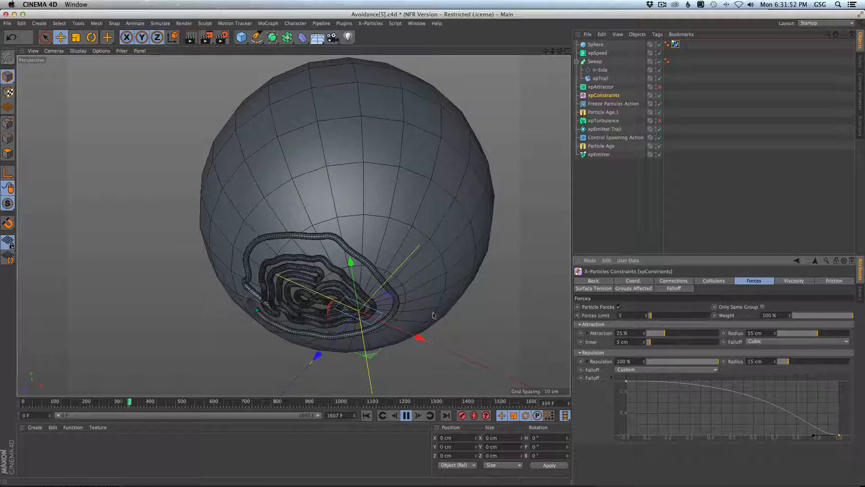
Replay the simulation from the start and watch the trail crawl over the sphere from several angles
{"action": "left_click_drag", "start_coordinate": [421, 370], "coordinate": [418, 338], "text": "alt"}
{"action": "left_click", "coordinate": [366, 416]}
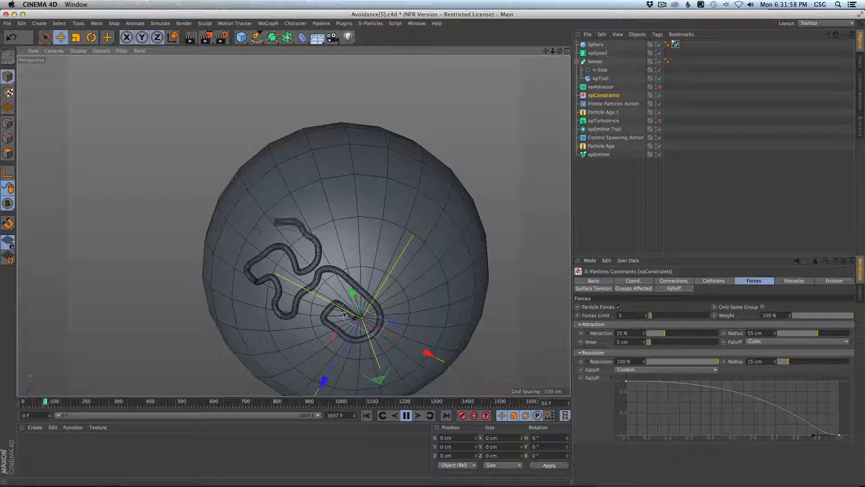
{"action": "left_click_drag", "start_coordinate": [332, 286], "coordinate": [365, 235], "text": "alt"}
{"action": "middle_click_drag", "start_coordinate": [221, 336], "coordinate": [294, 225], "text": "alt"}
{"action": "left_click_drag", "start_coordinate": [401, 216], "coordinate": [448, 187], "text": "alt"}
{"action": "left_click_drag", "start_coordinate": [380, 260], "coordinate": [394, 285], "text": "alt"}
{"action": "middle_click_drag", "start_coordinate": [394, 285], "coordinate": [395, 223], "text": "alt"}
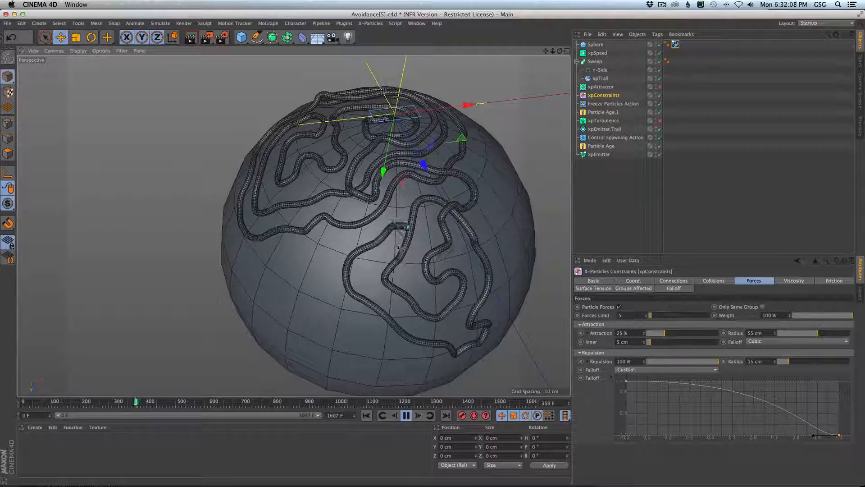
Try an xpConstraints Forces Limit of 3, return it to 5 and replay the simulation from the start
{"action": "left_click", "coordinate": [647, 316]}
{"action": "left_click", "coordinate": [647, 317]}
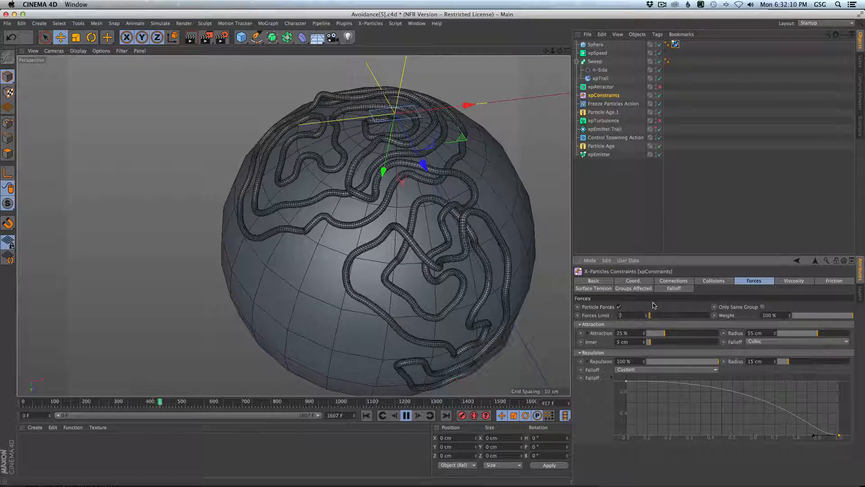
{"action": "left_click", "coordinate": [367, 414]}
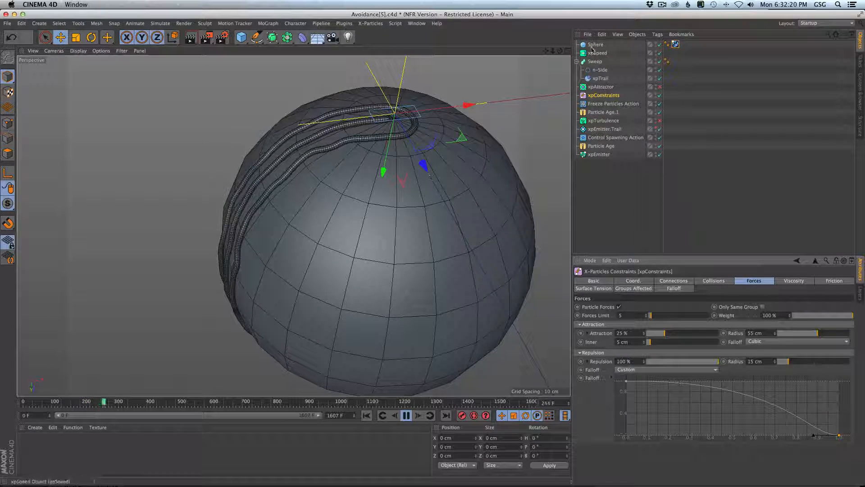
Examine the Sphere's collider tag settings and the growing trails from other sides of the sphere, then stop playback
{"action": "left_click", "coordinate": [675, 43]}
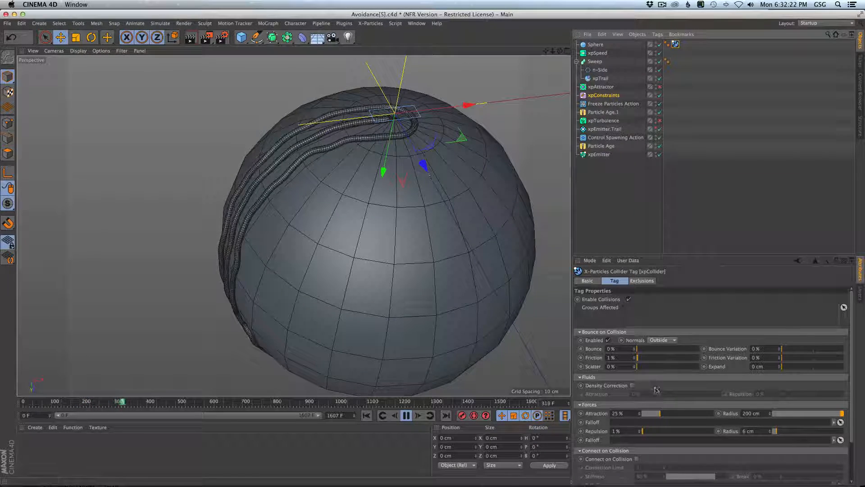
{"action": "mouse_move", "coordinate": [395, 242]}
{"action": "left_mouse_down", "text": "alt"}
{"action": "mouse_move", "coordinate": [452, 196]}
{"action": "mouse_move", "coordinate": [417, 234]}
{"action": "mouse_move", "coordinate": [390, 239]}
{"action": "left_mouse_up", "text": "alt"}
{"action": "right_click_drag", "start_coordinate": [390, 239], "coordinate": [343, 247], "text": "alt"}
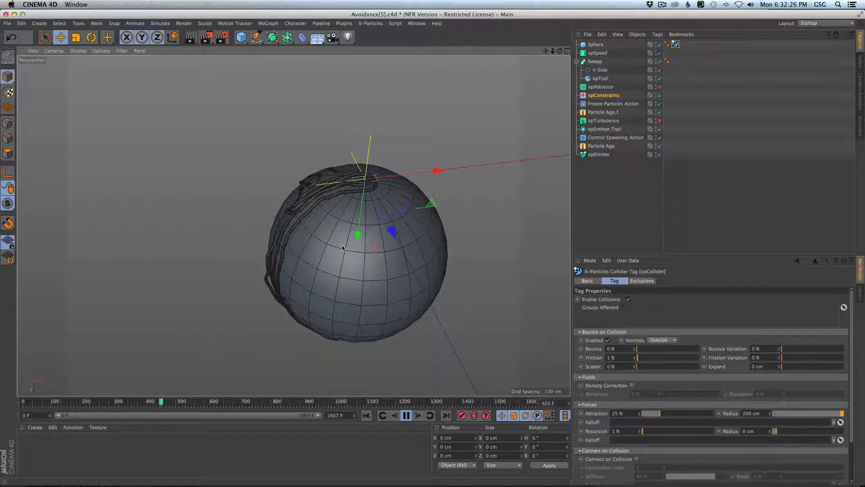
{"action": "left_click_drag", "start_coordinate": [342, 247], "coordinate": [318, 203], "text": "alt"}
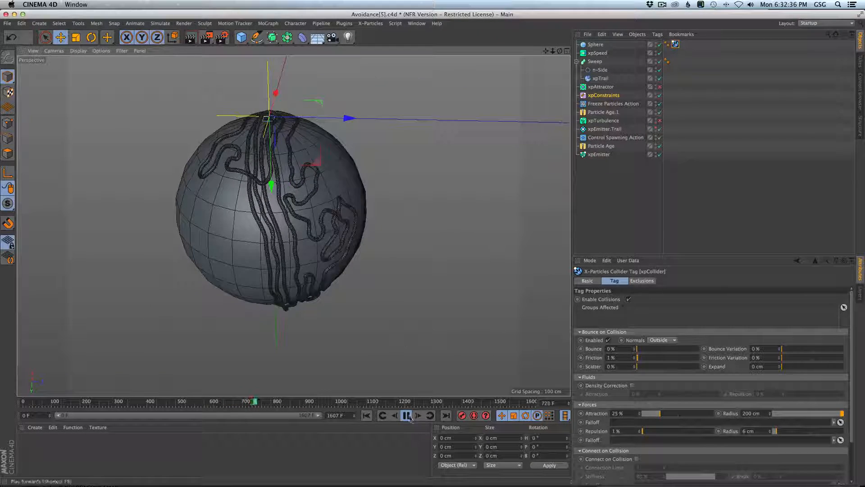
{"action": "left_click", "coordinate": [407, 415]}
Switch to Finder, open Avoidance[7].c4d from the XP Avoidance folder in Cinema 4D, and play its simulation
{"action": "key", "text": "super+Tab"}
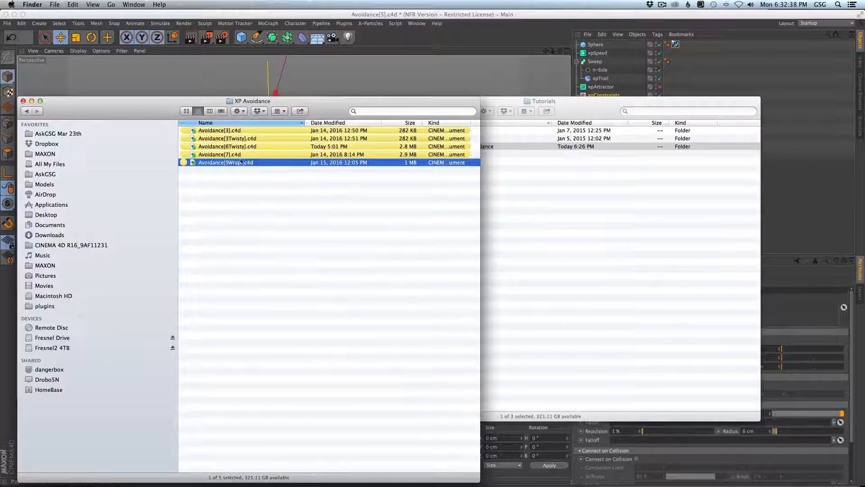
{"action": "double_click", "coordinate": [195, 155]}
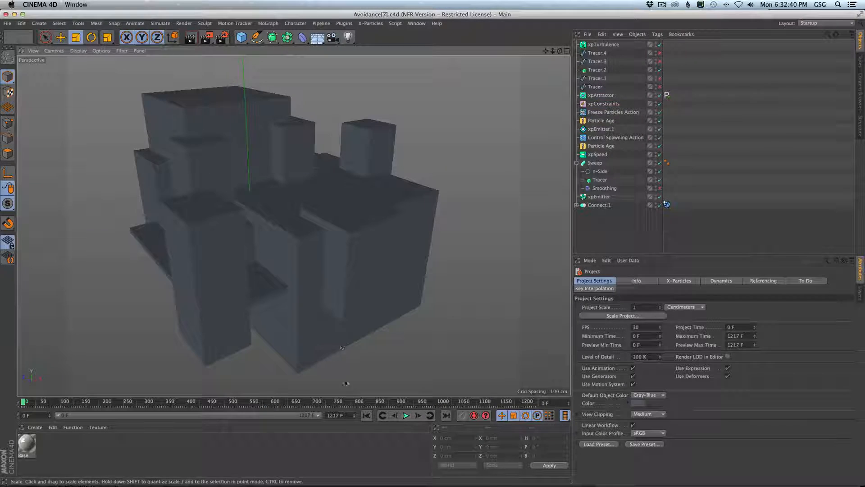
{"action": "left_click", "coordinate": [406, 416]}
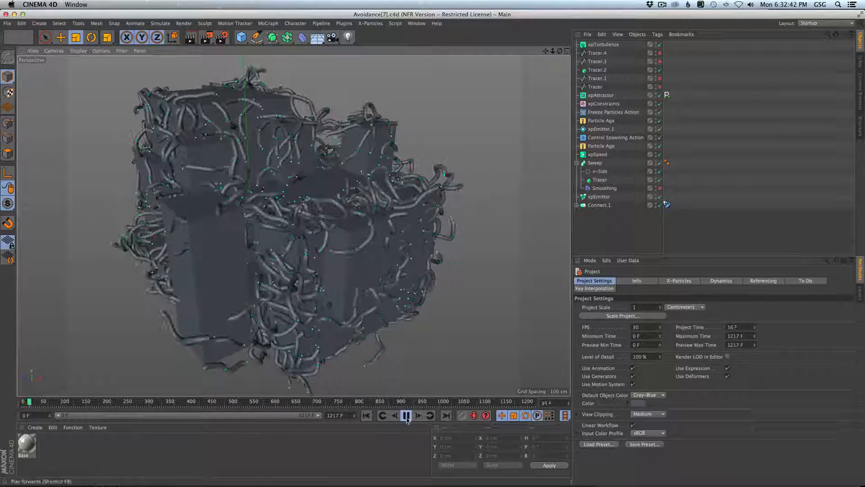
Examine the trails spreading over the block structure from several angles while advancing the simulation in short runs to about frame 56
{"action": "left_click_drag", "start_coordinate": [280, 178], "coordinate": [252, 151], "text": "alt"}
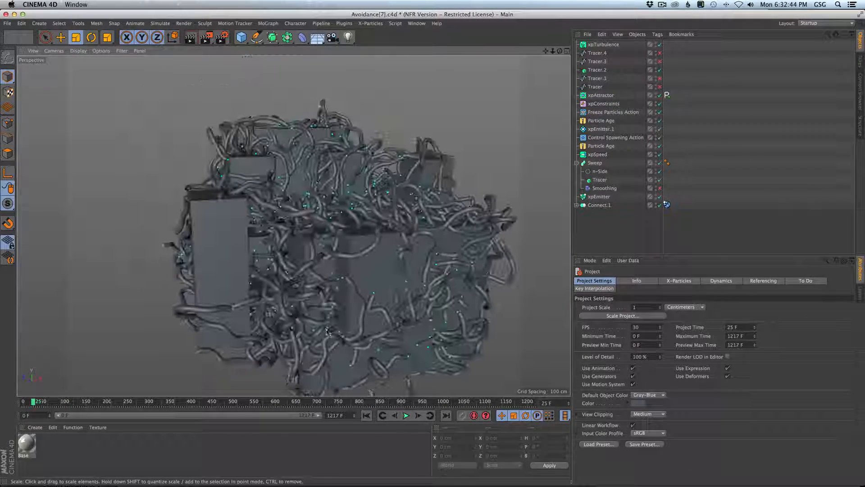
{"action": "left_click", "coordinate": [405, 417]}
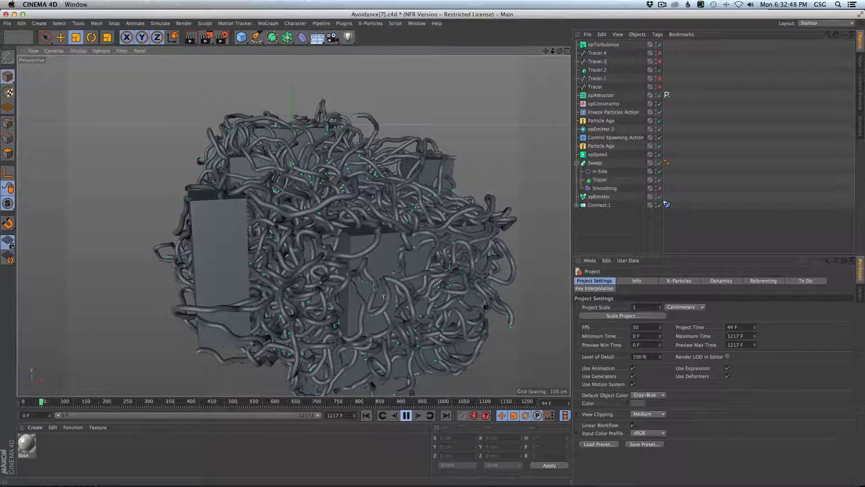
{"action": "left_click", "coordinate": [406, 420]}
{"action": "left_click_drag", "start_coordinate": [328, 282], "coordinate": [404, 311], "text": "alt"}
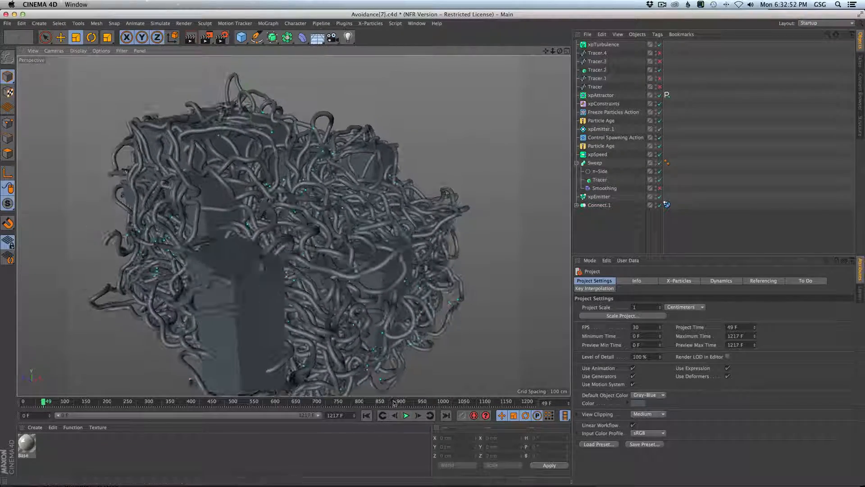
{"action": "left_click", "coordinate": [406, 415]}
{"action": "left_click", "coordinate": [406, 417]}
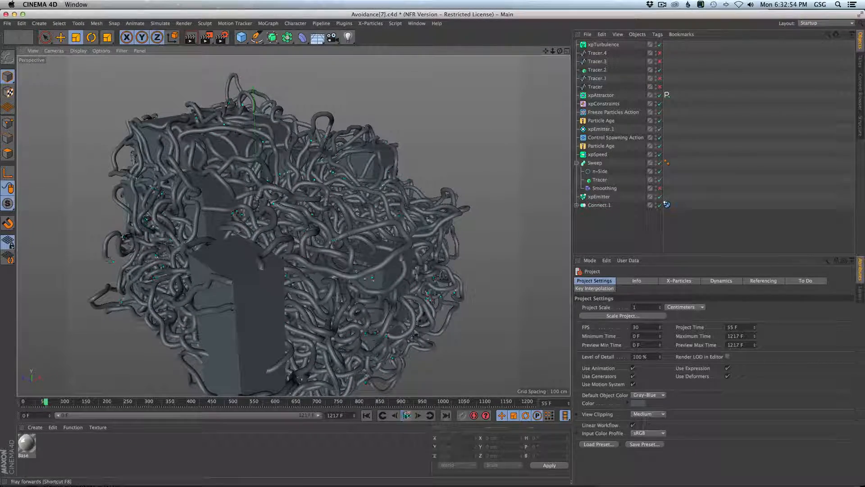
Try the viewport display with Gouraud shading and lines, and return to plain Gouraud shading
{"action": "key", "text": "n"}
{"action": "key", "text": "b"}
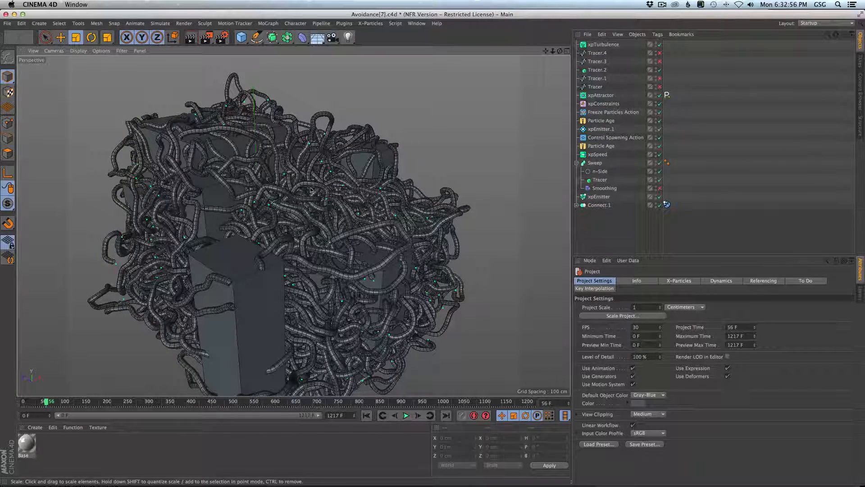
{"action": "key", "text": "n"}
{"action": "key", "text": "a"}
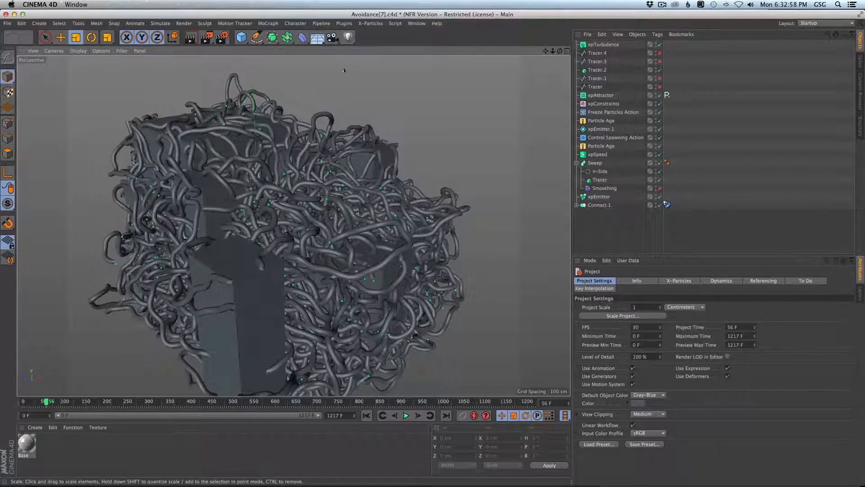
Close Avoidance[7].c4d without saving, open Avoidance[6Twisty].c4d from Finder, and run its simulation to about frame 114
{"action": "key", "text": "super+w"}
{"action": "left_click", "coordinate": [410, 166]}
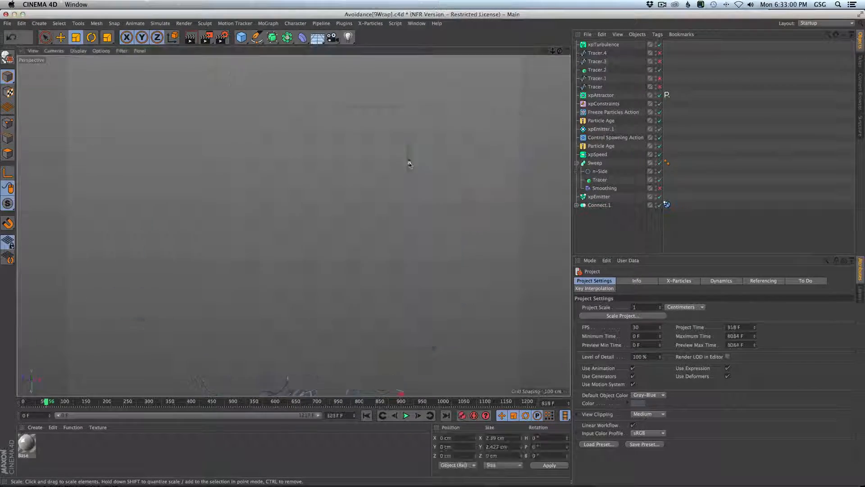
{"action": "key", "text": "super+Tab"}
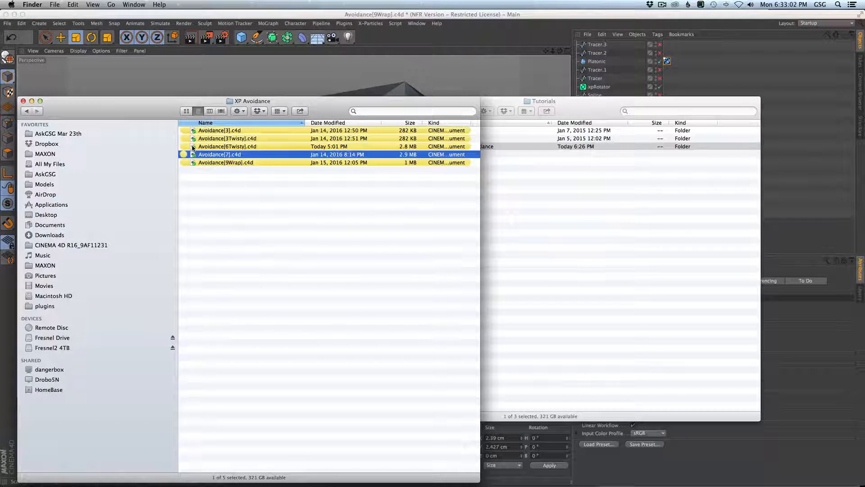
{"action": "double_click", "coordinate": [193, 147]}
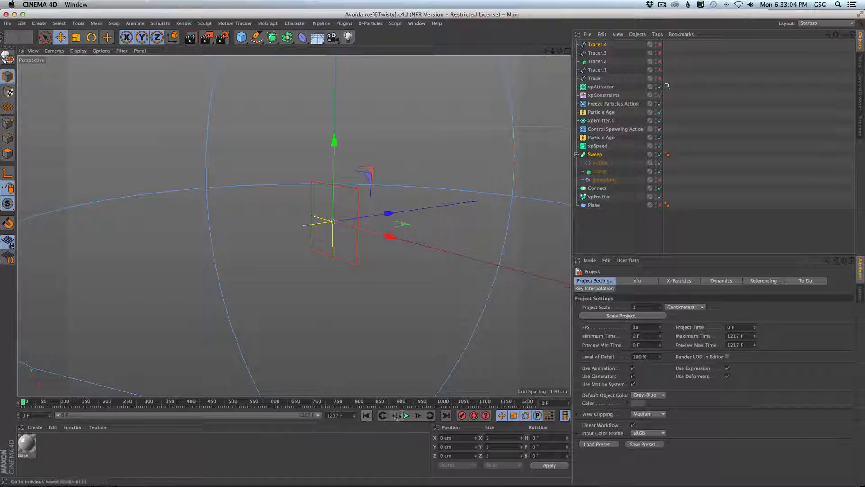
{"action": "left_click", "coordinate": [406, 416]}
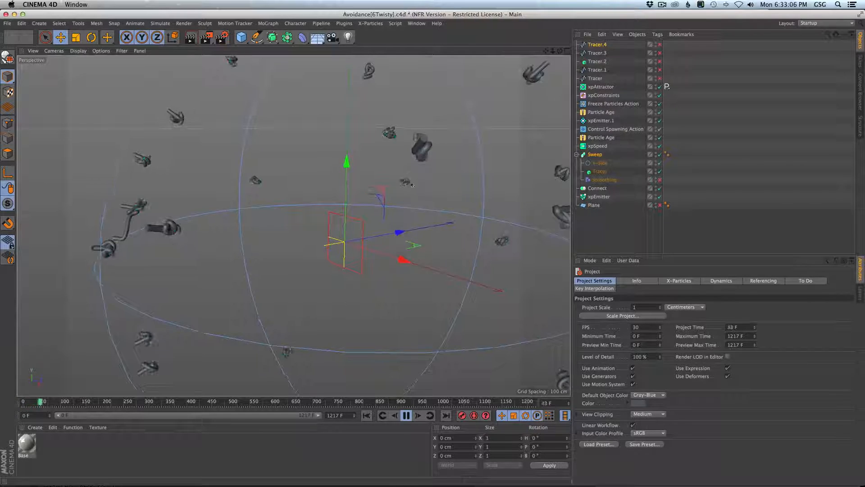
{"action": "left_click", "coordinate": [407, 416]}
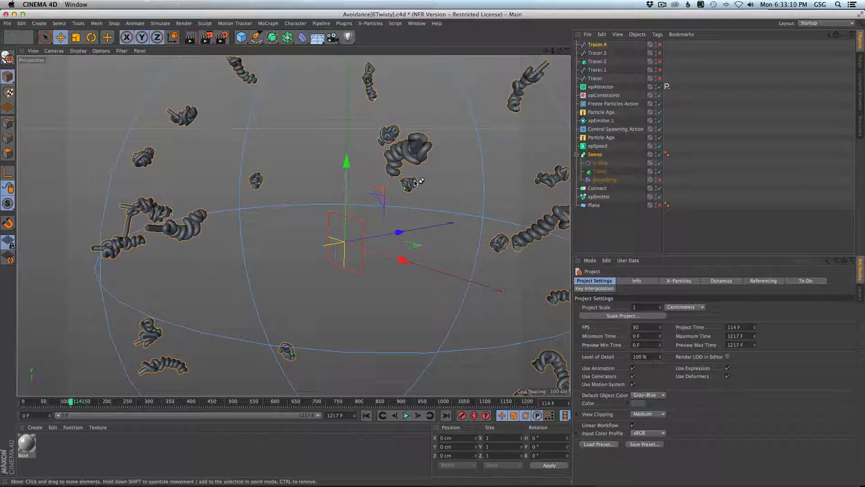
Close Avoidance[6Twisty].c4d without saving and open Avoidance[3Twisty].c4d from the XP Avoidance folder in Finder
{"action": "key", "text": "super+w"}
{"action": "left_click", "coordinate": [406, 164]}
{"action": "key", "text": "super+Tab"}
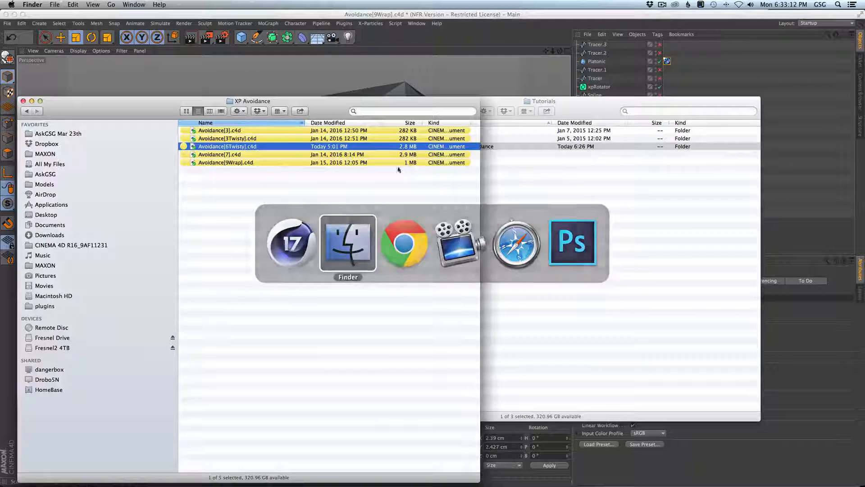
{"action": "double_click", "coordinate": [228, 139]}
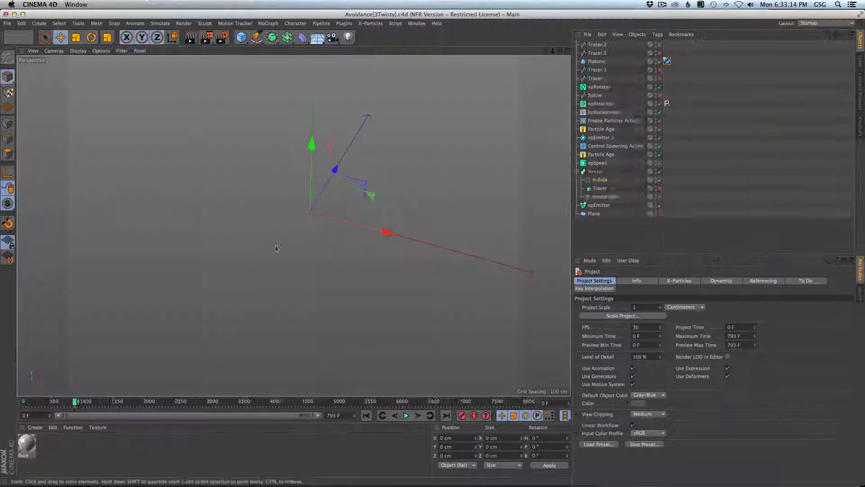
Run the Avoidance[3Twisty].c4d simulation and view the thick twisting tubes up close before stopping playback
{"action": "left_click", "coordinate": [406, 416]}
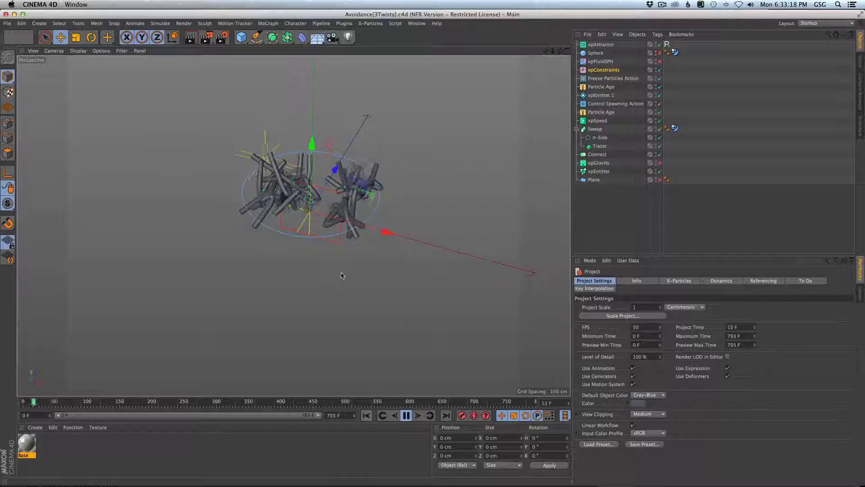
{"action": "right_click_drag", "start_coordinate": [370, 179], "coordinate": [428, 174], "text": "alt"}
{"action": "left_click_drag", "start_coordinate": [324, 196], "coordinate": [332, 145], "text": "alt"}
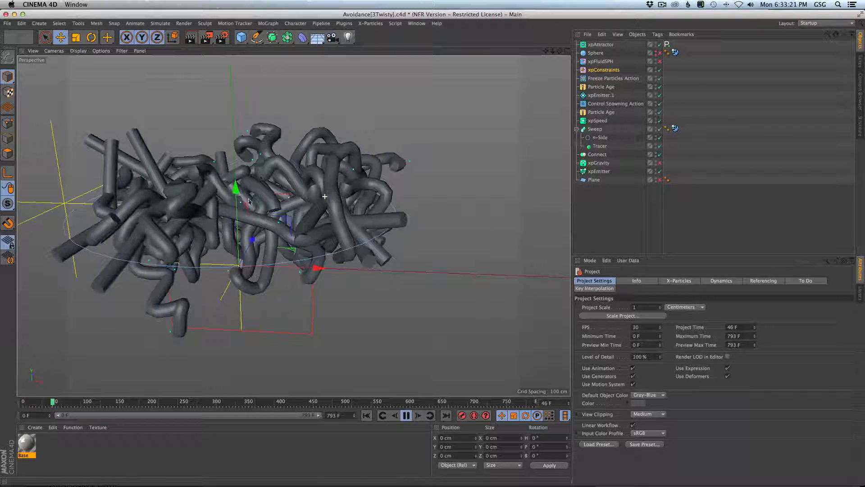
{"action": "left_click", "coordinate": [407, 416]}
Switch to Finder, open Avoidance[3].c4d, and run its simulation from the start to about frame 67
{"action": "key", "text": "super+Tab"}
{"action": "double_click", "coordinate": [216, 131]}
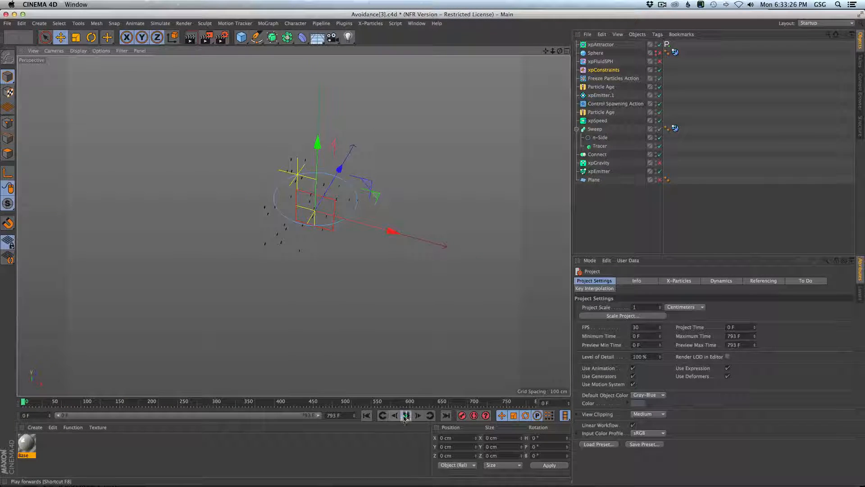
{"action": "left_click", "coordinate": [368, 415]}
{"action": "left_click", "coordinate": [405, 415]}
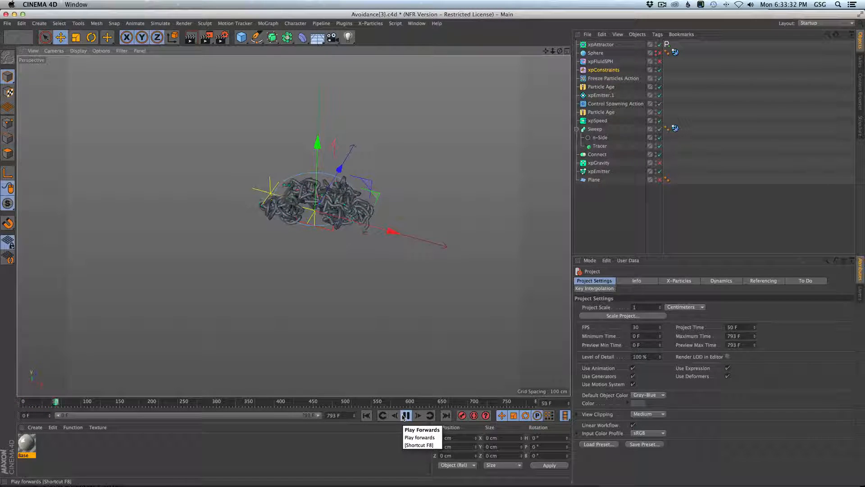
{"action": "left_click", "coordinate": [405, 415]}
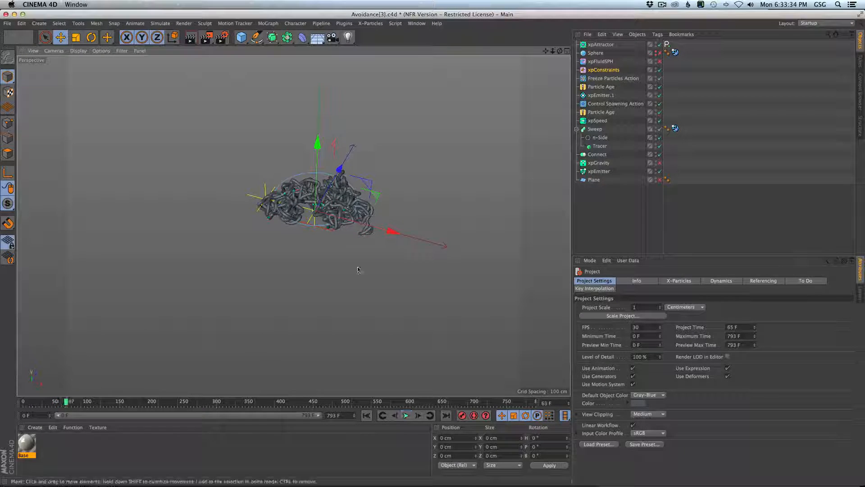
Examine the tangled swept trails of the stopped simulation up close from several angles
{"action": "scroll", "coordinate": [413, 205], "scroll_direction": "up", "scroll_amount": 3}
{"action": "left_click_drag", "start_coordinate": [414, 205], "coordinate": [392, 293], "text": "alt"}
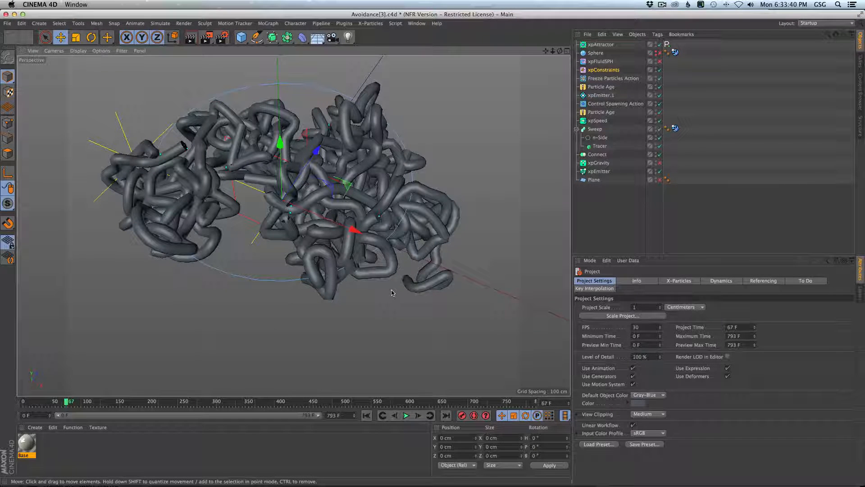
{"action": "left_click_drag", "start_coordinate": [399, 229], "coordinate": [348, 196], "text": "alt"}
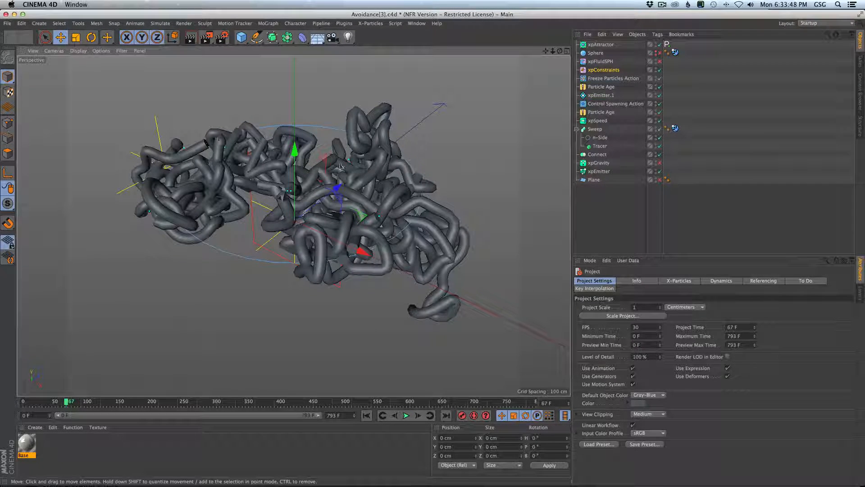
Switch from the tangled trail scene to the already open Avoidance[5].c4d document
{"action": "left_click_drag", "start_coordinate": [347, 196], "coordinate": [342, 244], "text": "alt"}
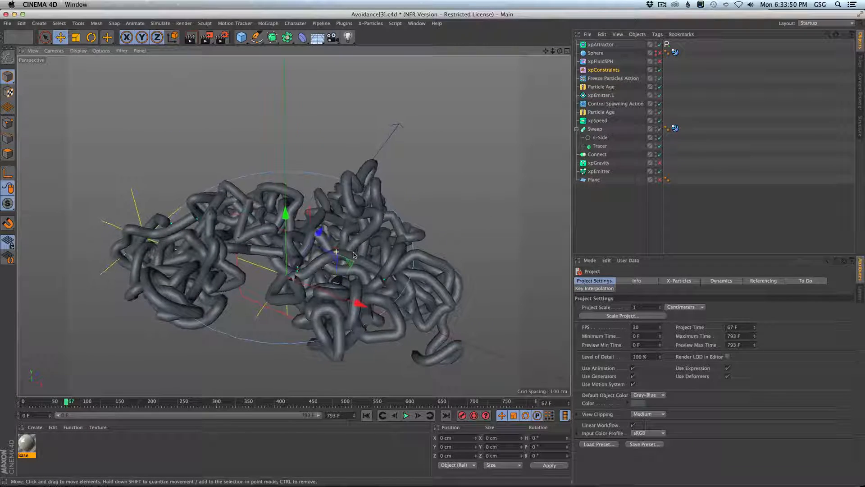
{"action": "left_click", "coordinate": [416, 23]}
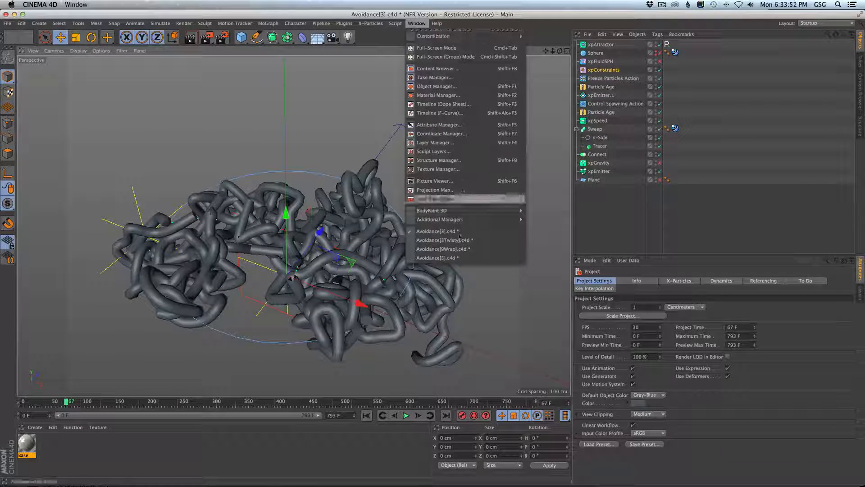
{"action": "left_click", "coordinate": [453, 258]}
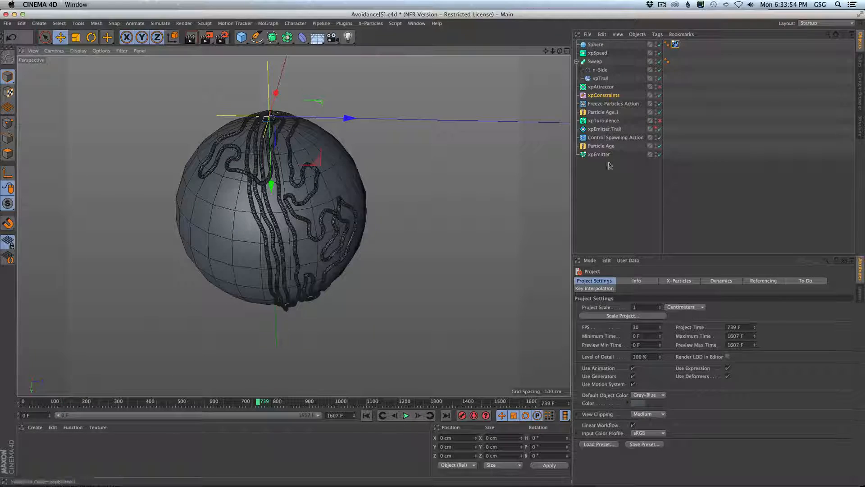
Examine the trails on the sphere, the particle objects from xpTrail to xpEmitter, and the emitter's emission settings
{"action": "left_click", "coordinate": [600, 78]}
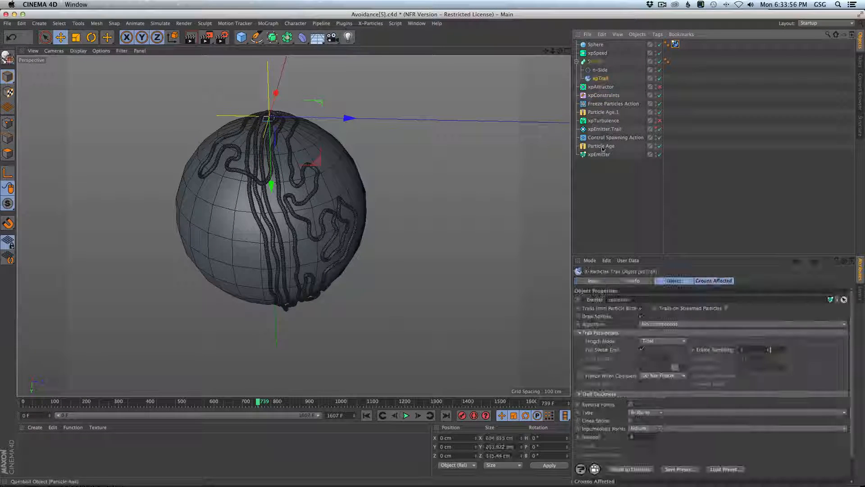
{"action": "left_click", "coordinate": [602, 154], "text": "shift"}
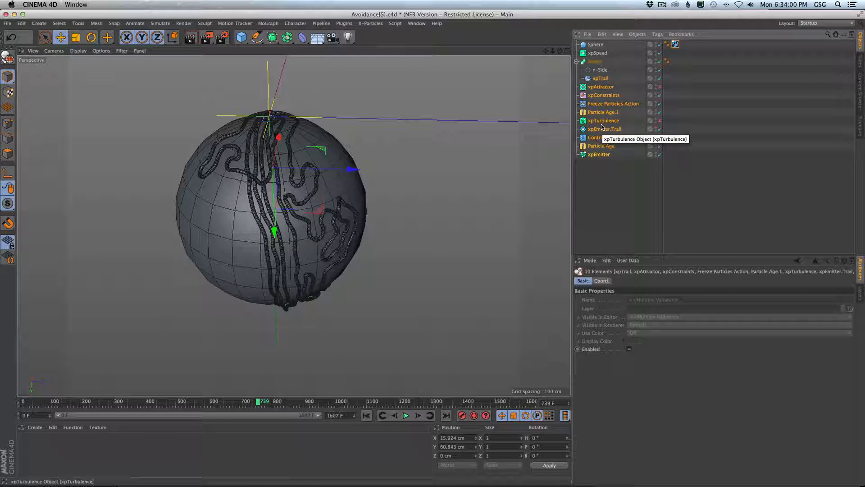
{"action": "left_click_drag", "start_coordinate": [278, 203], "coordinate": [272, 197], "text": "alt"}
{"action": "middle_click_drag", "start_coordinate": [271, 197], "coordinate": [269, 259], "text": "alt"}
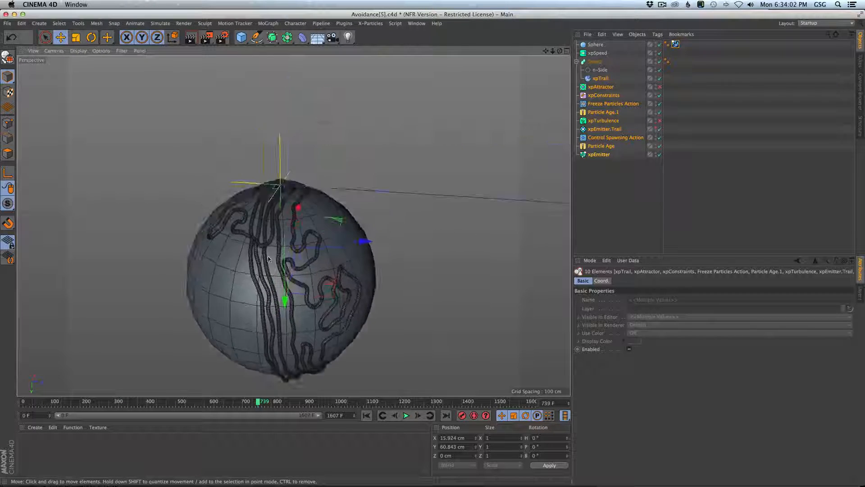
{"action": "scroll", "coordinate": [268, 259], "scroll_direction": "up", "scroll_amount": 3}
{"action": "left_click", "coordinate": [599, 154]}
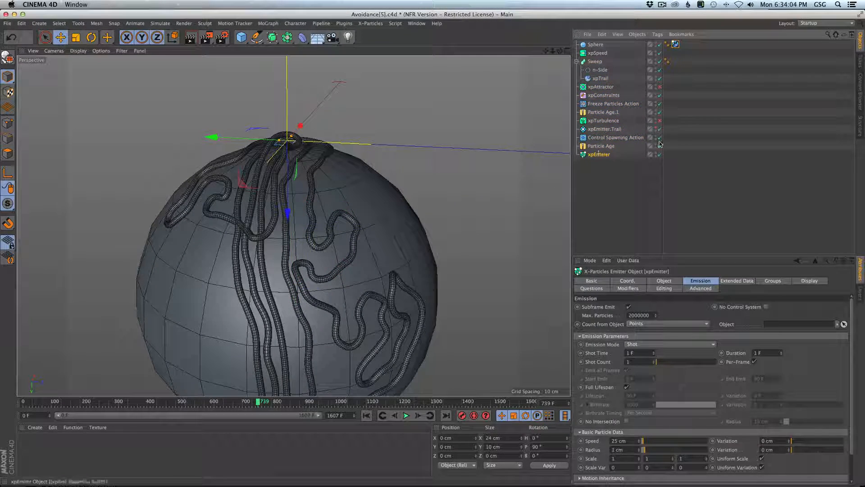
Set the Repulsion radius in the xpConstraints forces to 55 cm
{"action": "left_click", "coordinate": [591, 96]}
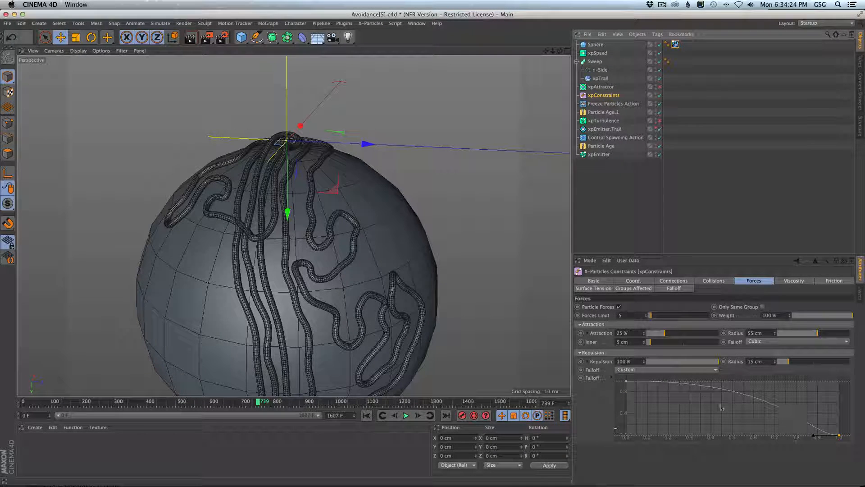
{"action": "left_click", "coordinate": [756, 361]}
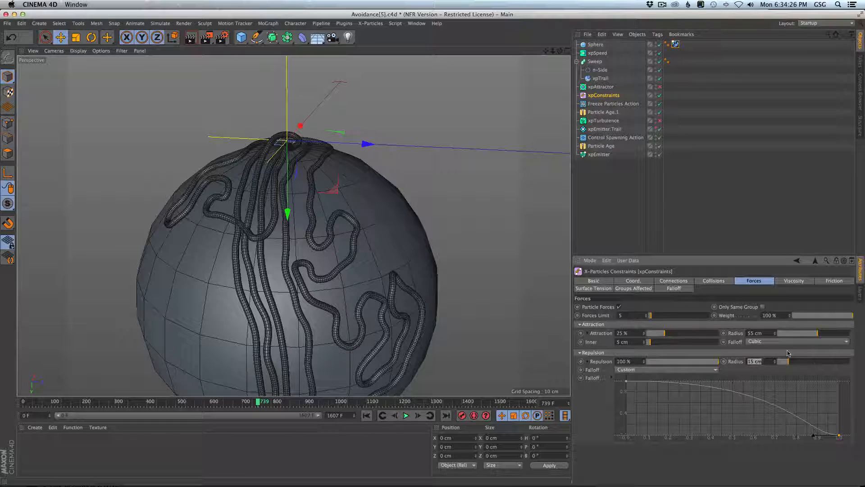
{"action": "type", "text": "55"}
{"action": "key", "text": "Return"}
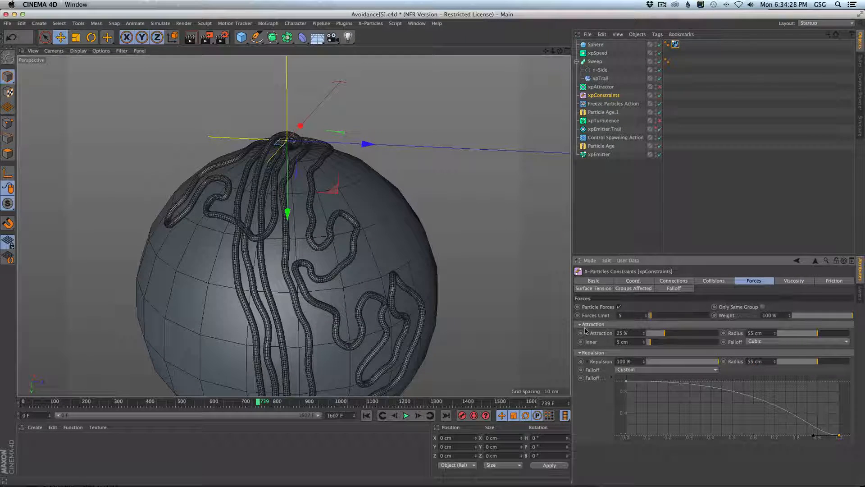
{"action": "middle_click_drag", "start_coordinate": [406, 203], "coordinate": [416, 195], "text": "alt"}
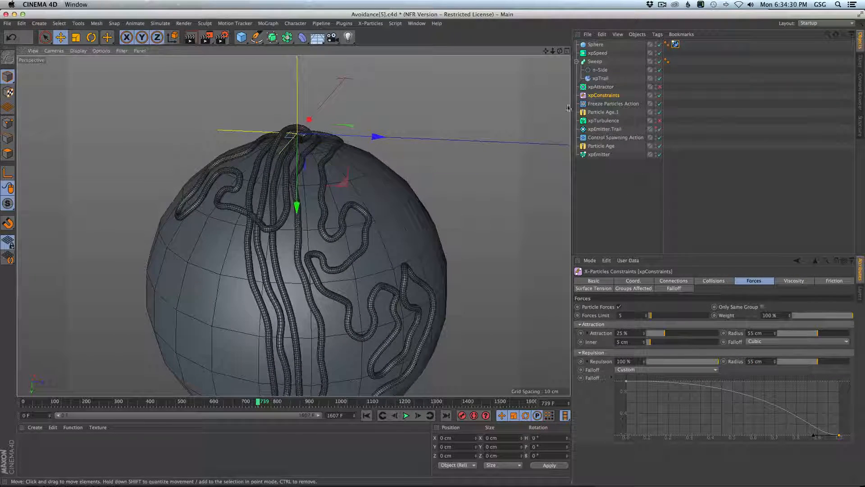
Disable the Sphere object and set the xpEmitter shot count to 5
{"action": "left_click", "coordinate": [607, 155]}
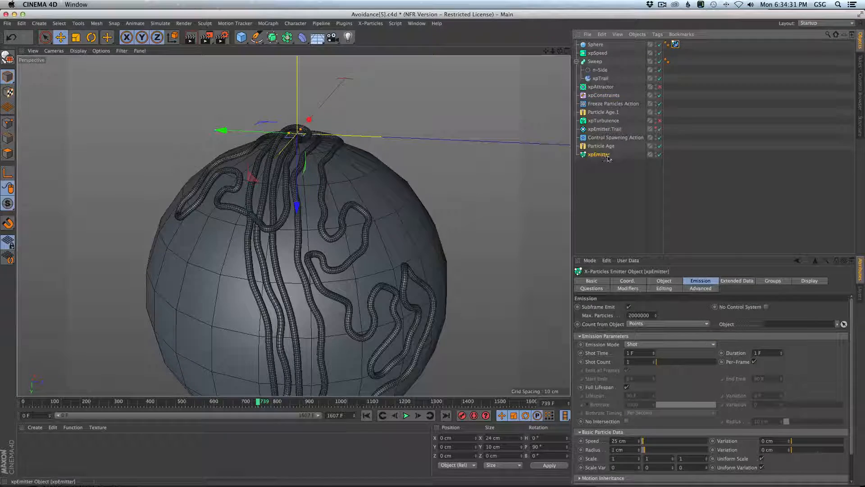
{"action": "left_click", "coordinate": [660, 44]}
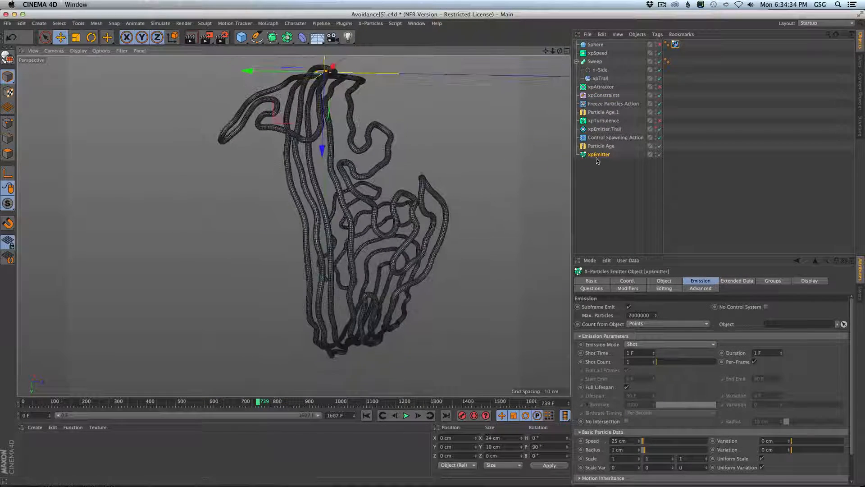
{"action": "double_click", "coordinate": [633, 362]}
{"action": "type", "text": "5"}
{"action": "key", "text": "Return"}
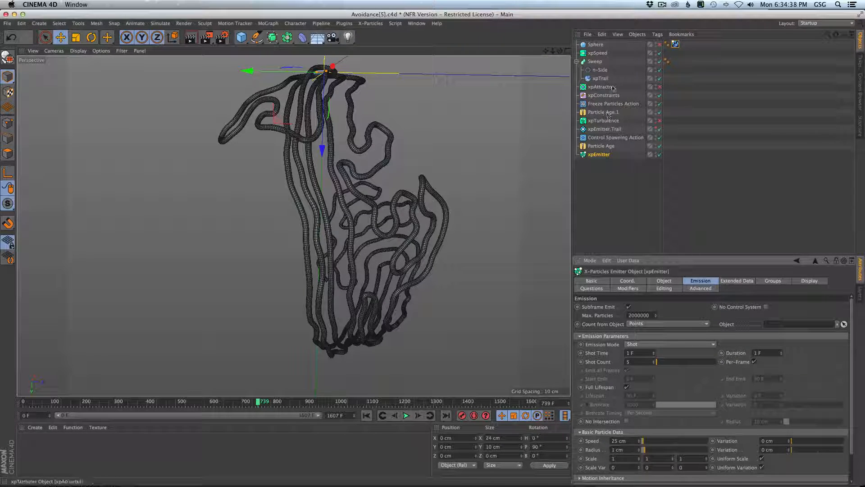
Reshape the custom Repulsion falloff curve of xpConstraints into a steep early drop with a long, low tail
{"action": "left_click", "coordinate": [604, 95]}
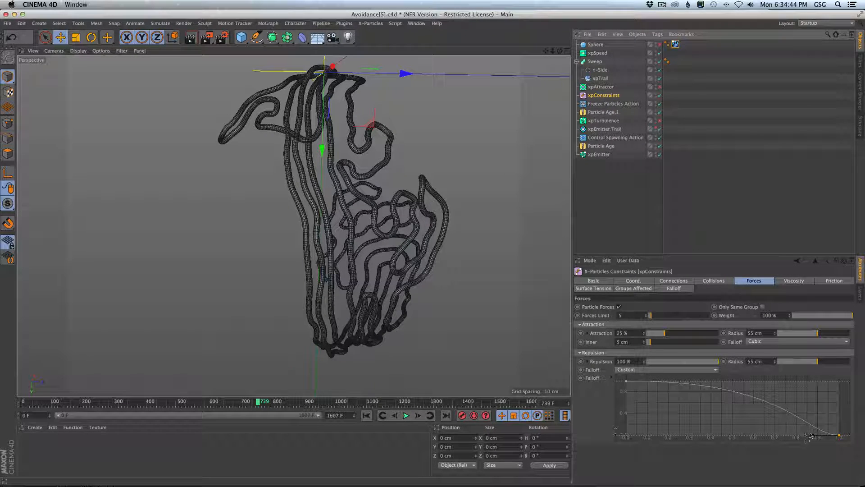
{"action": "left_click_drag", "start_coordinate": [810, 435], "coordinate": [663, 430]}
{"action": "left_click_drag", "start_coordinate": [669, 399], "coordinate": [603, 374]}
{"action": "left_click_drag", "start_coordinate": [748, 381], "coordinate": [654, 382]}
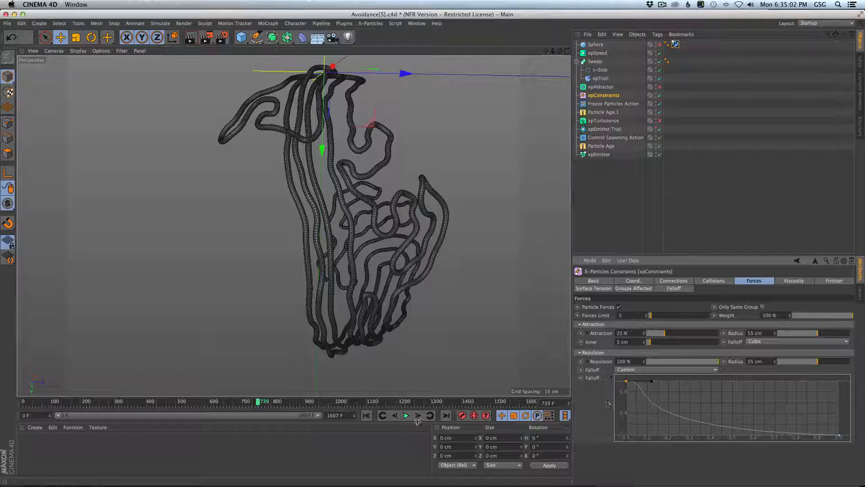
Play the simulation from the start, enable the xpAttractor, and view where the trails converge
{"action": "left_click", "coordinate": [366, 415]}
{"action": "left_click", "coordinate": [406, 415]}
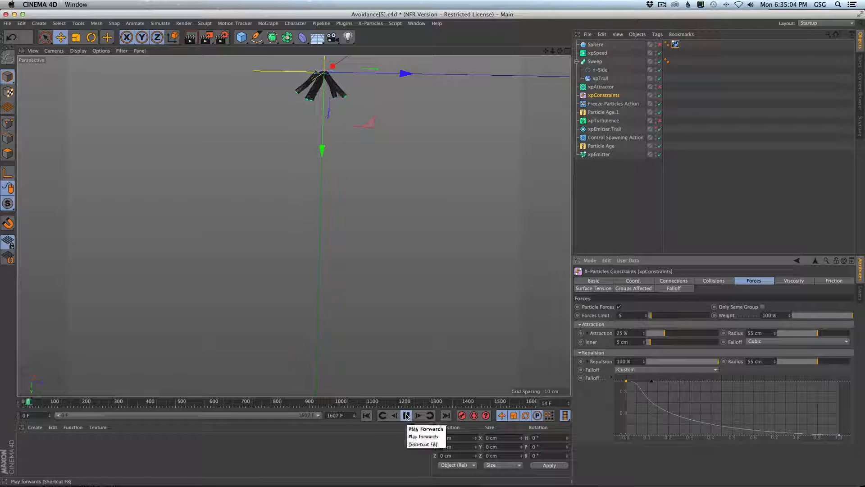
{"action": "left_click", "coordinate": [660, 87]}
{"action": "mouse_move", "coordinate": [349, 275]}
{"action": "left_mouse_down", "text": "alt"}
{"action": "mouse_move", "coordinate": [307, 299]}
{"action": "mouse_move", "coordinate": [324, 242]}
{"action": "mouse_move", "coordinate": [377, 234]}
{"action": "mouse_move", "coordinate": [337, 275]}
{"action": "left_mouse_up", "text": "alt"}
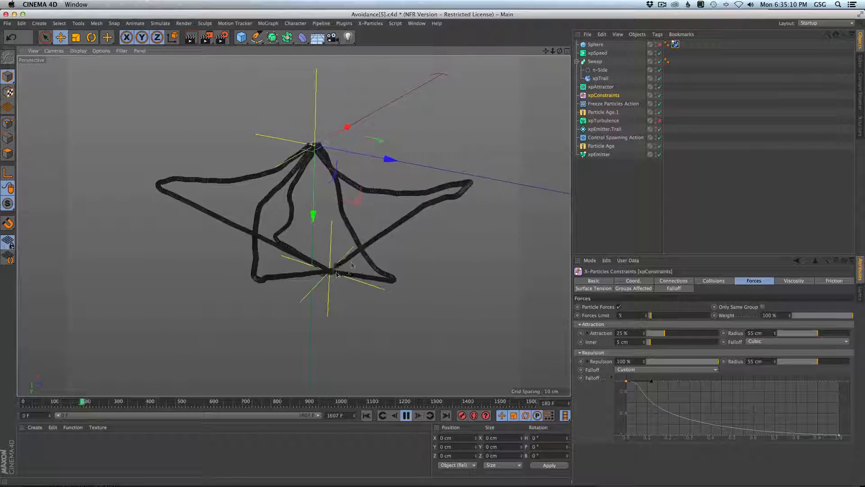
{"action": "scroll", "coordinate": [337, 275], "scroll_direction": "up", "scroll_amount": 10}
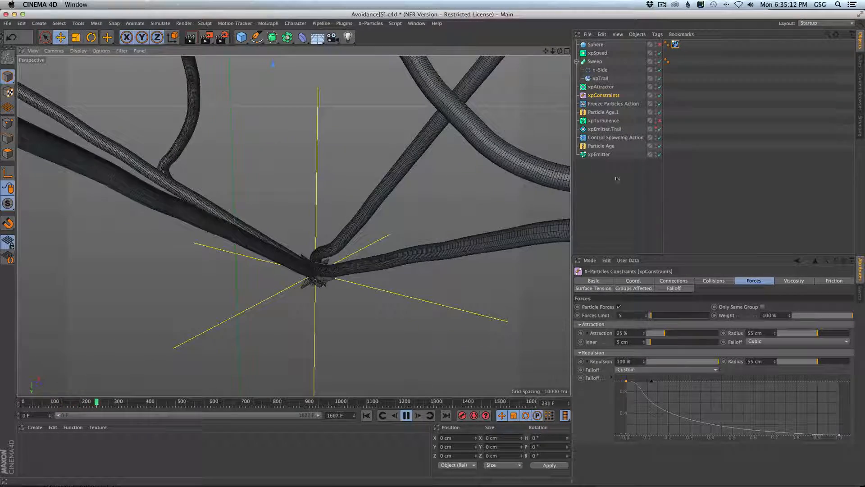
{"action": "scroll", "coordinate": [361, 280], "scroll_direction": "down", "scroll_amount": 10}
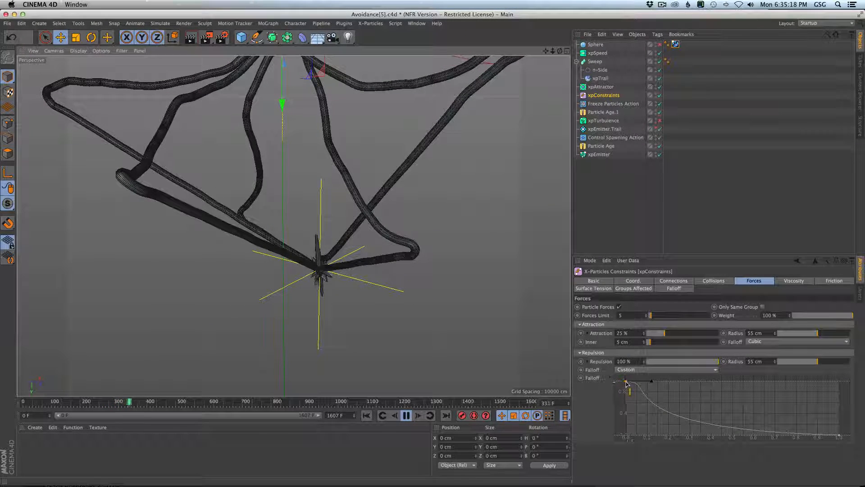
Restart the simulation and inspect the trails around the attractor point up close
{"action": "left_click", "coordinate": [368, 414]}
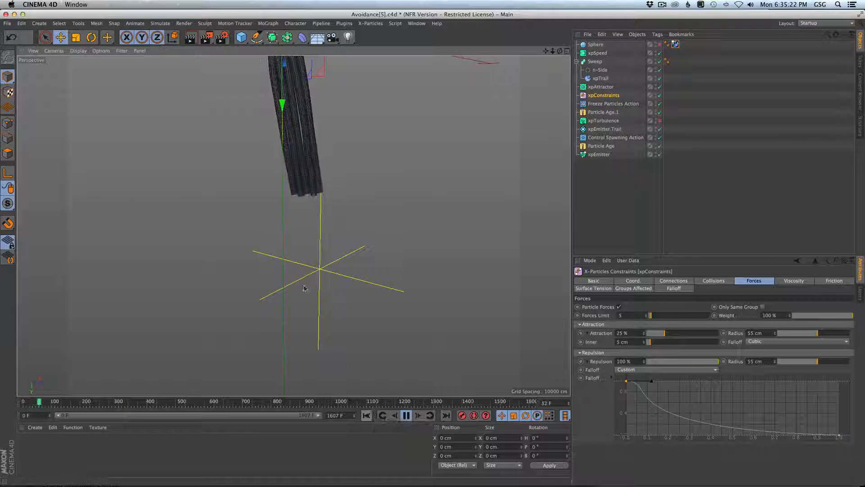
{"action": "left_click_drag", "start_coordinate": [304, 290], "coordinate": [324, 283], "text": "alt"}
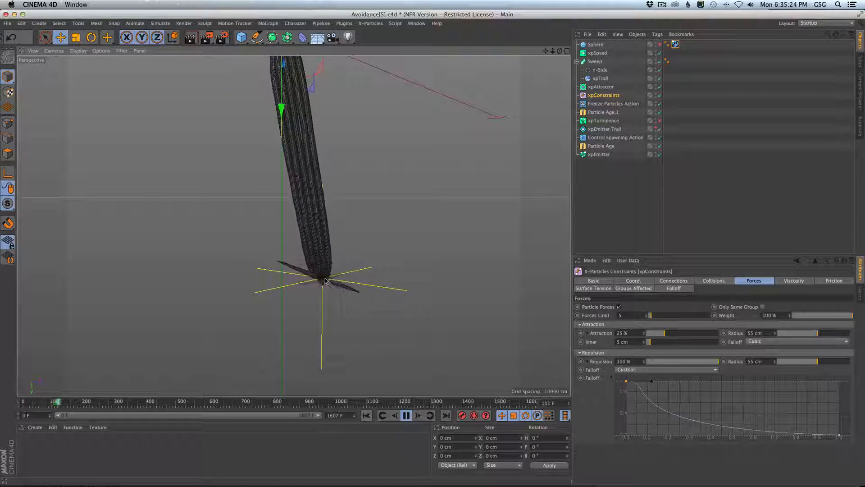
{"action": "right_click_drag", "start_coordinate": [324, 283], "coordinate": [383, 281], "text": "alt"}
{"action": "mouse_move", "coordinate": [382, 281]}
{"action": "left_mouse_down", "text": "alt"}
{"action": "mouse_move", "coordinate": [293, 226]}
{"action": "mouse_move", "coordinate": [378, 295]}
{"action": "left_mouse_up", "text": "alt"}
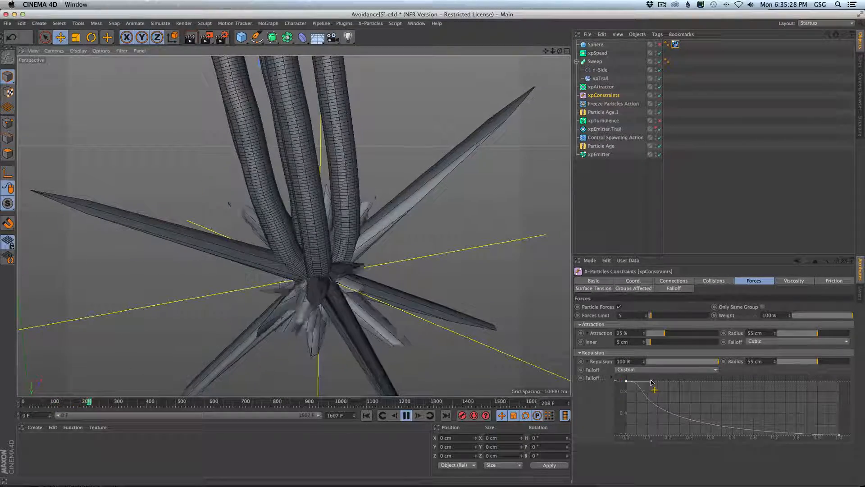
Extend the start handle of the Repulsion falloff curve so full strength holds longer, and replay the simulation from the start
{"action": "left_click_drag", "start_coordinate": [652, 381], "coordinate": [703, 381]}
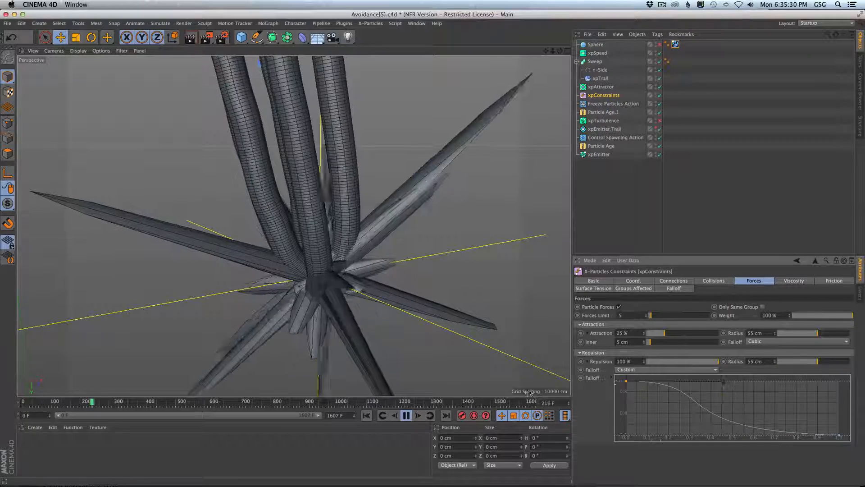
{"action": "left_click", "coordinate": [367, 415]}
{"action": "left_click_drag", "start_coordinate": [373, 368], "coordinate": [290, 377], "text": "alt"}
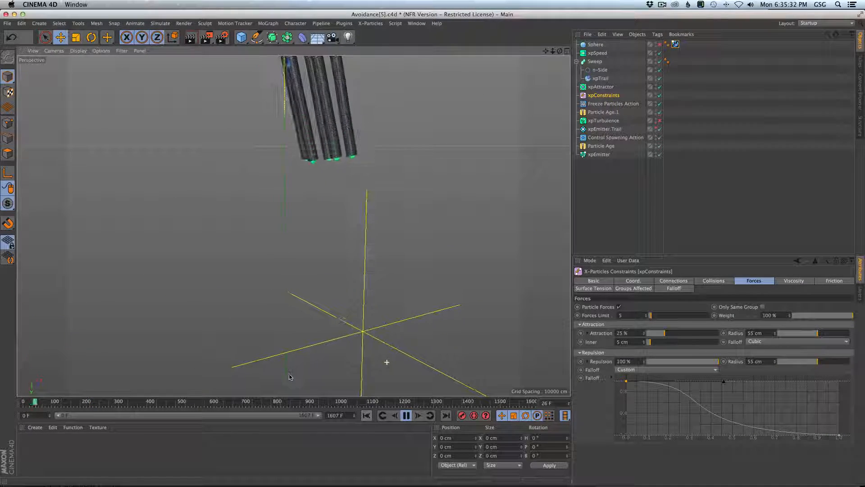
{"action": "left_click_drag", "start_coordinate": [369, 364], "coordinate": [379, 291], "text": "alt"}
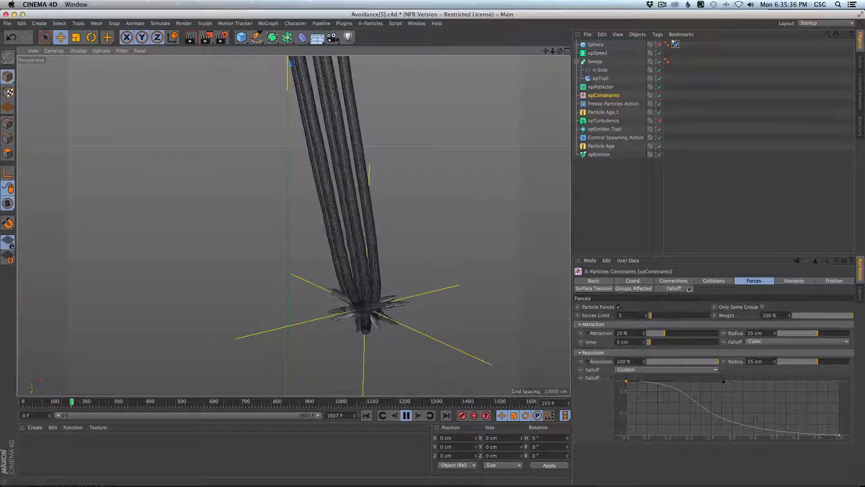
Try an Attraction radius of 7 cm in xpConstraints and view the replayed trails from farther away
{"action": "double_click", "coordinate": [755, 362]}
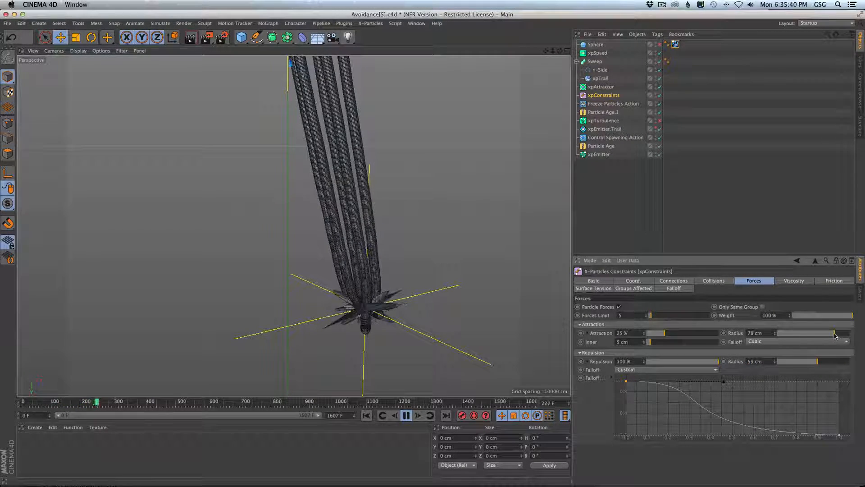
{"action": "left_click_drag", "start_coordinate": [792, 336], "coordinate": [783, 332]}
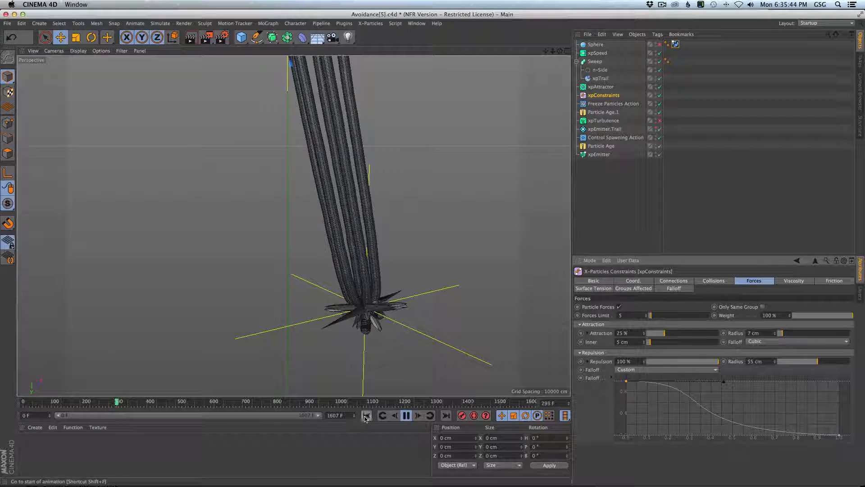
{"action": "right_click_drag", "start_coordinate": [353, 293], "coordinate": [297, 311], "text": "alt"}
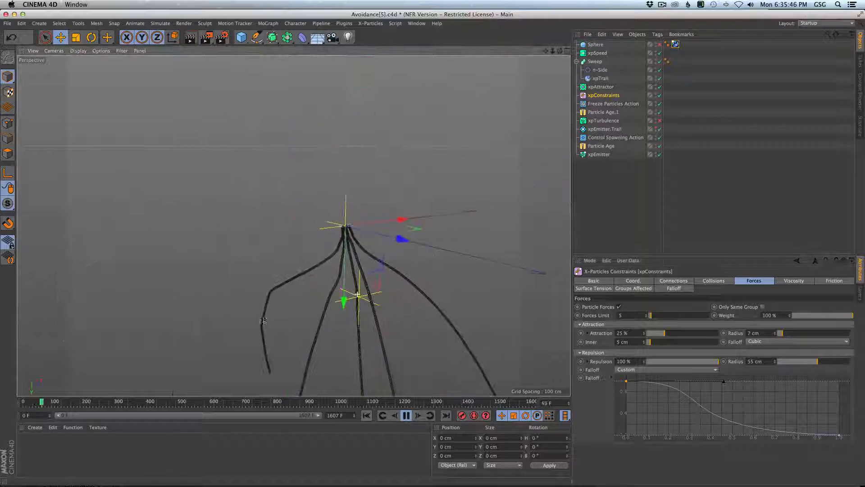
{"action": "middle_click_drag", "start_coordinate": [297, 311], "coordinate": [327, 151], "text": "alt"}
{"action": "left_click_drag", "start_coordinate": [382, 210], "coordinate": [377, 220], "text": "alt"}
{"action": "right_click_drag", "start_coordinate": [376, 220], "coordinate": [352, 244], "text": "alt"}
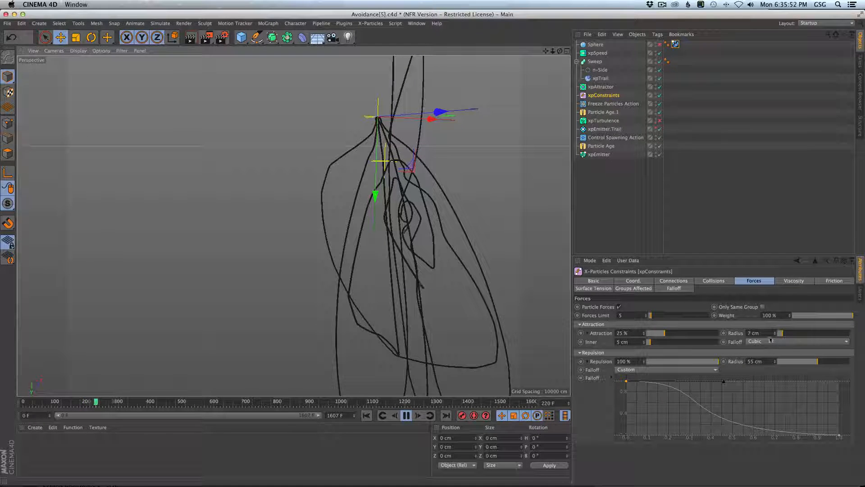
Set the Attraction radius of xpConstraints to 25 cm and restart the simulation from the first frame
{"action": "left_click_drag", "start_coordinate": [767, 334], "coordinate": [687, 334]}
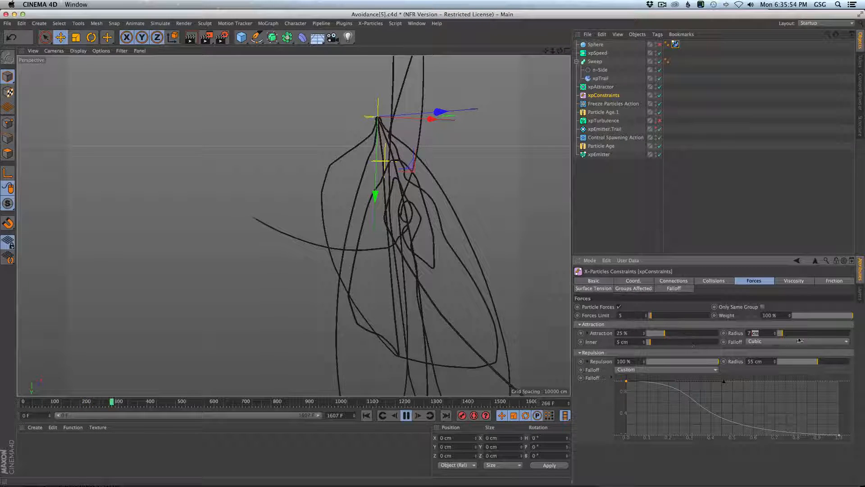
{"action": "left_click_drag", "start_coordinate": [768, 334], "coordinate": [738, 333]}
{"action": "type", "text": "25"}
{"action": "key", "text": "Return"}
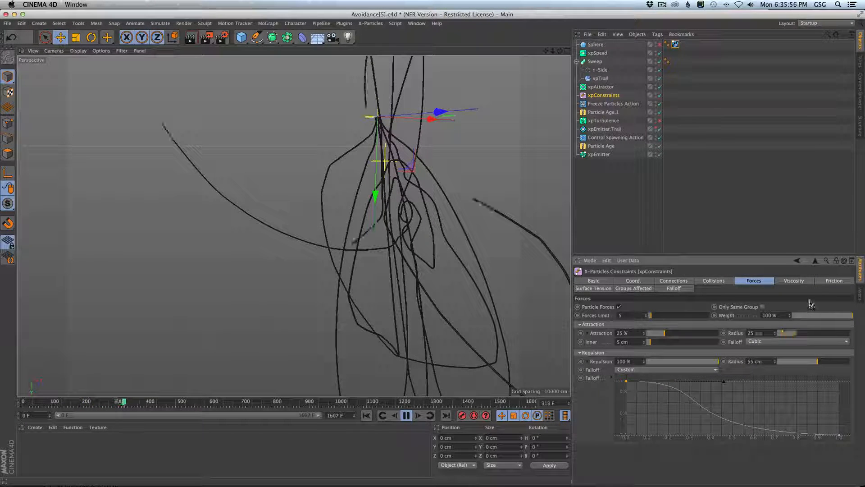
{"action": "left_click", "coordinate": [367, 415]}
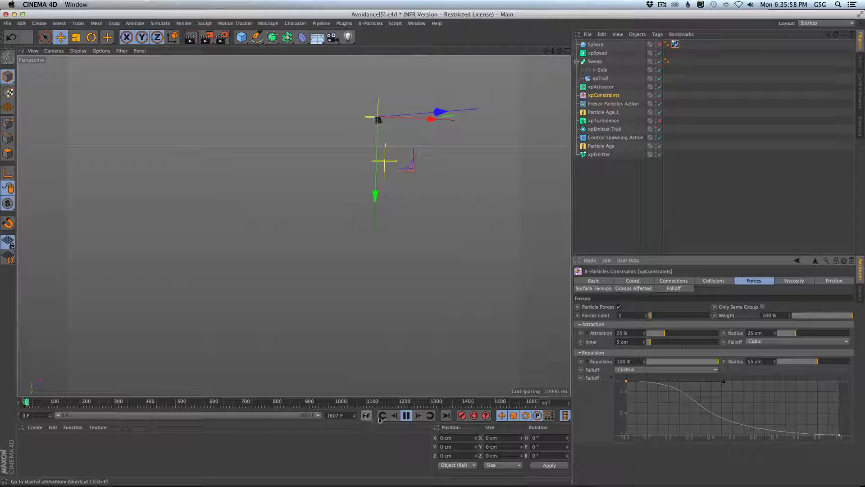
Set the Attraction strength of xpConstraints to 0% and show the xpAttractor's object settings
{"action": "left_click_drag", "start_coordinate": [674, 334], "coordinate": [528, 333]}
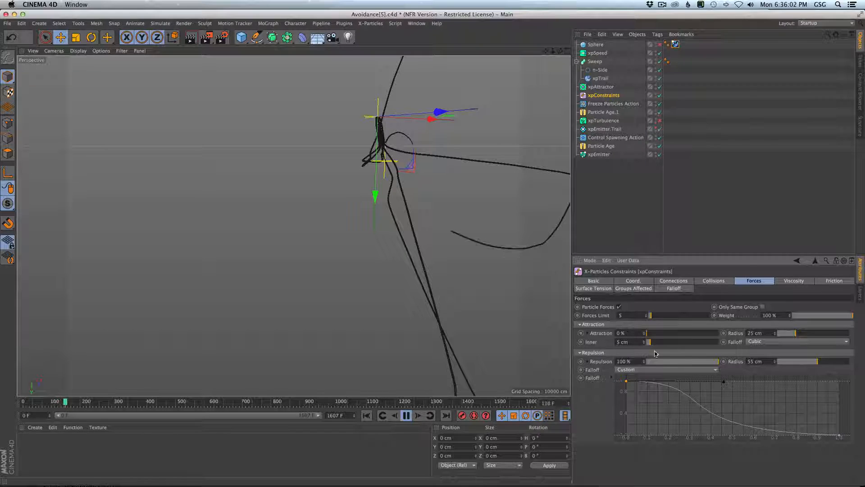
{"action": "left_click", "coordinate": [604, 87]}
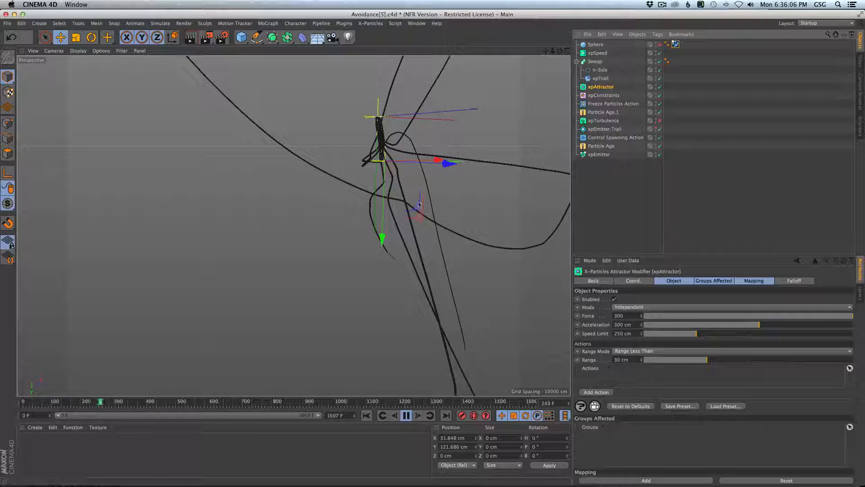
Move the xpAttractor along its Y axis to about 420 cm while the simulation plays, and check how the trails respond
{"action": "left_click_drag", "start_coordinate": [382, 216], "coordinate": [370, 311]}
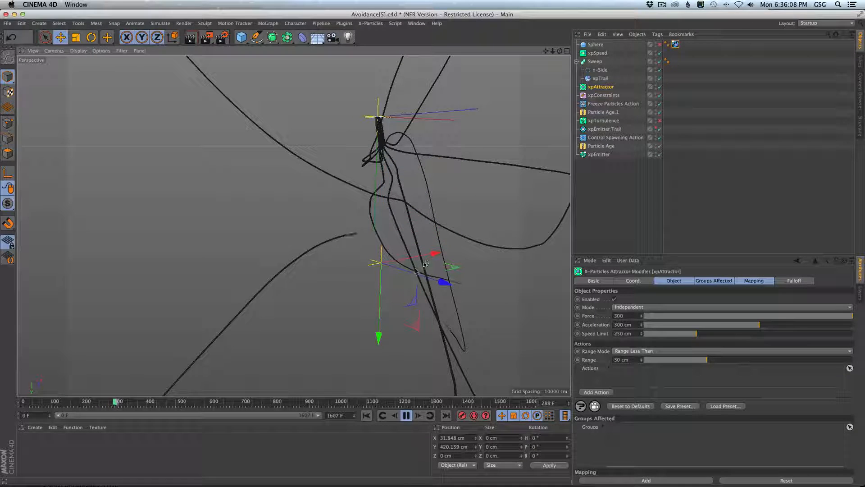
{"action": "right_click_drag", "start_coordinate": [439, 275], "coordinate": [397, 308], "text": "alt"}
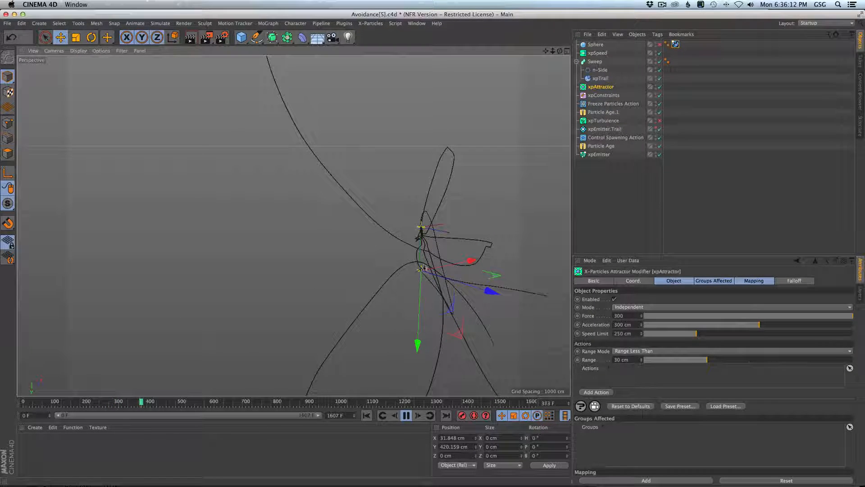
{"action": "right_click_drag", "start_coordinate": [423, 265], "coordinate": [570, 326], "text": "alt"}
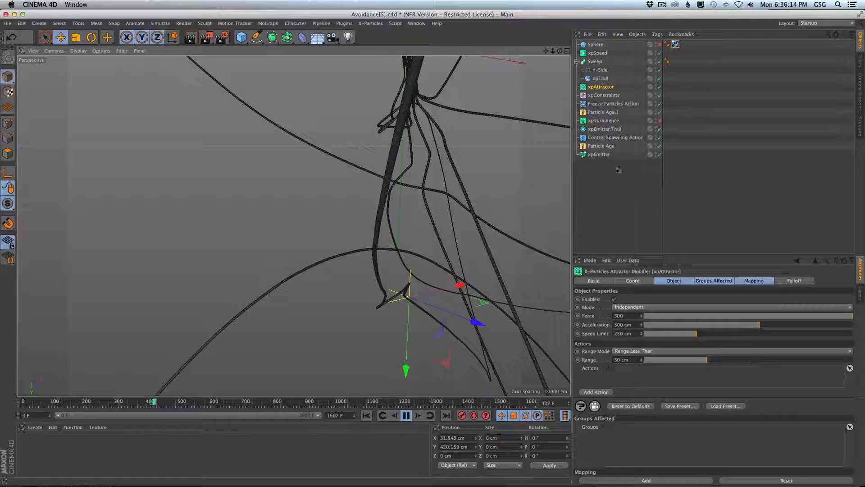
Set the Repulsion radius of xpConstraints to 25 cm and restart the simulation from the first frame
{"action": "left_click", "coordinate": [603, 95]}
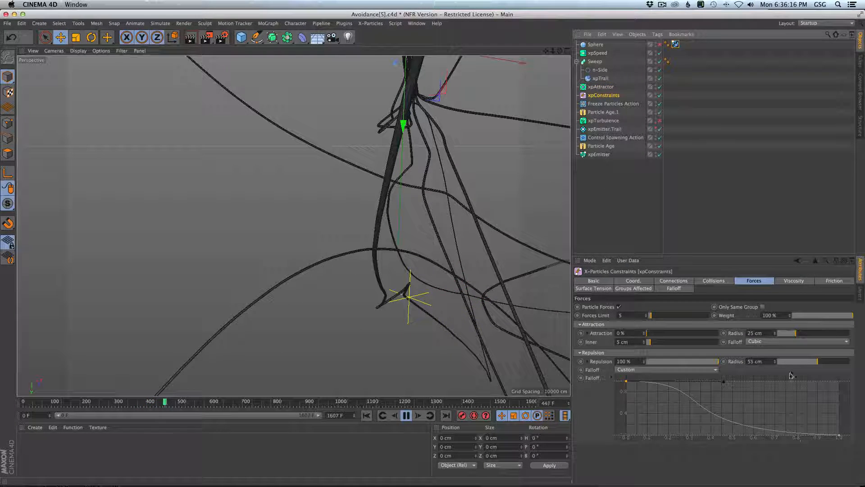
{"action": "left_click", "coordinate": [766, 361]}
{"action": "type", "text": "2"}
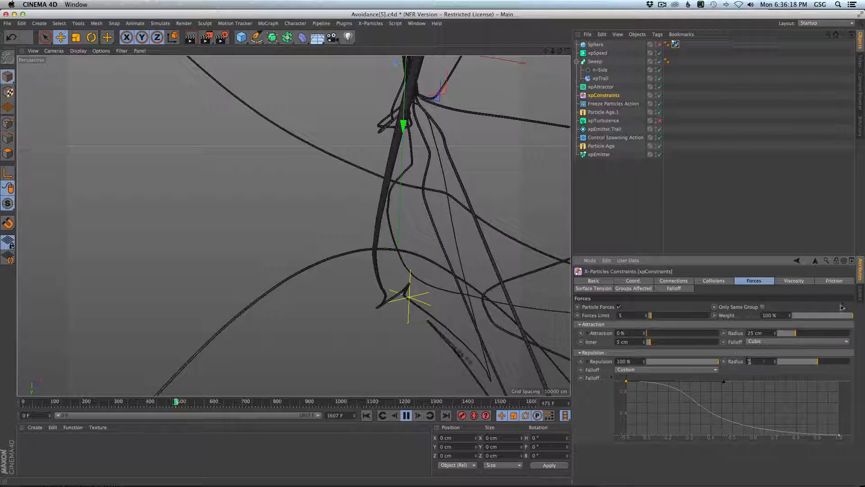
{"action": "type", "text": "5"}
{"action": "key", "text": "Return"}
{"action": "left_click", "coordinate": [366, 415]}
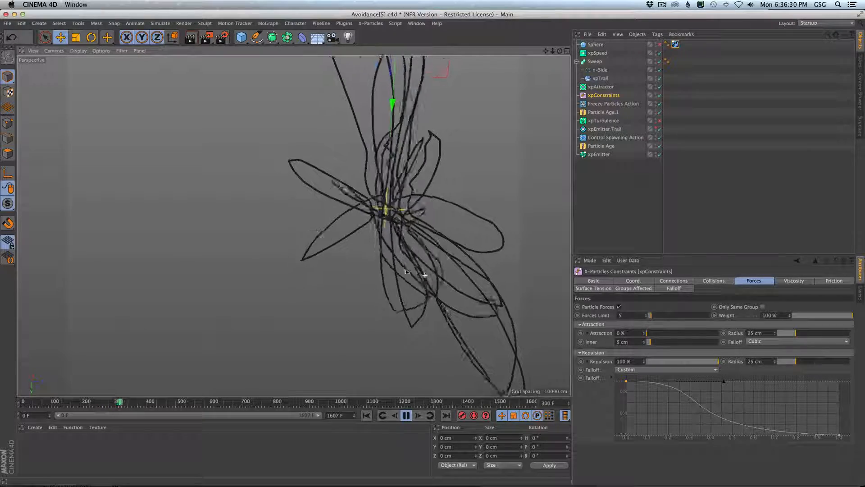
Add a low point at about 0.25 to the Repulsion falloff curve so the strength drops off early, and replay the simulation
{"action": "scroll", "coordinate": [416, 211], "scroll_direction": "up", "scroll_amount": 5}
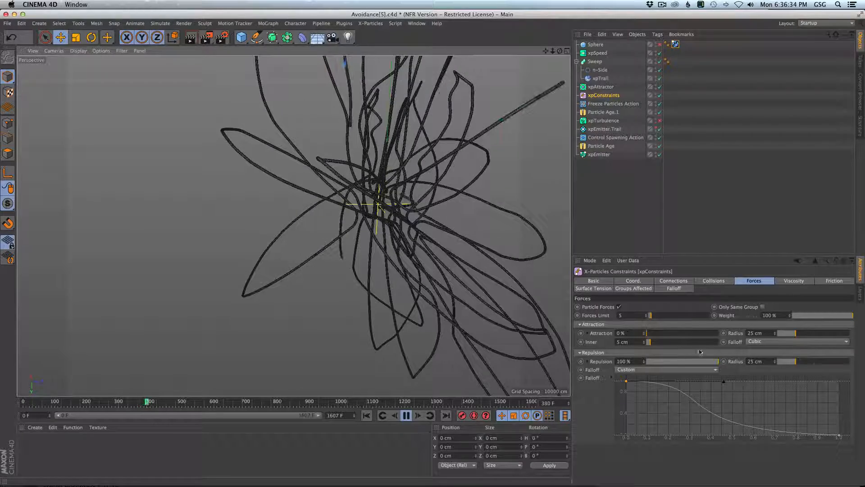
{"action": "scroll", "coordinate": [417, 217], "scroll_direction": "up", "scroll_amount": 5}
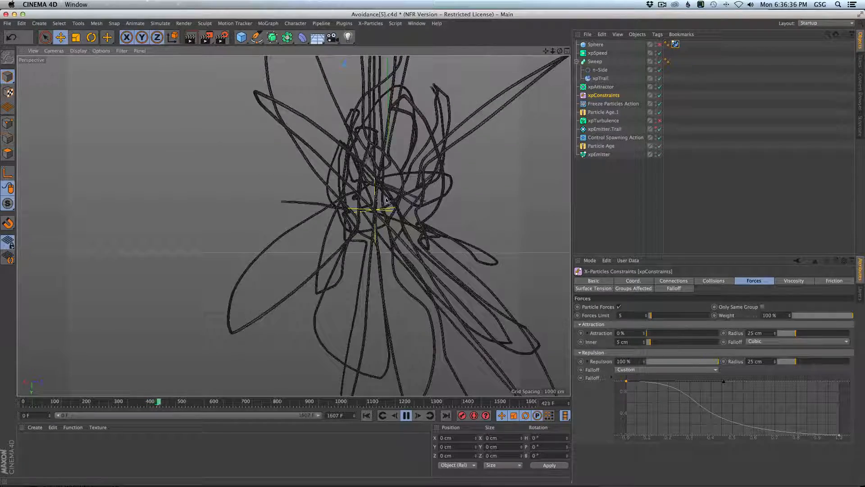
{"action": "left_click_drag", "start_coordinate": [354, 208], "coordinate": [316, 232], "text": "alt"}
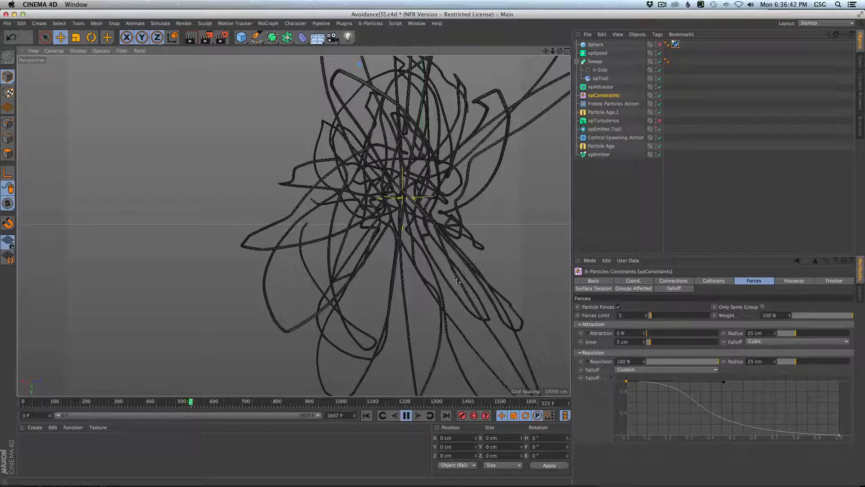
{"action": "left_click_drag", "start_coordinate": [703, 407], "coordinate": [691, 431], "text": "ctrl"}
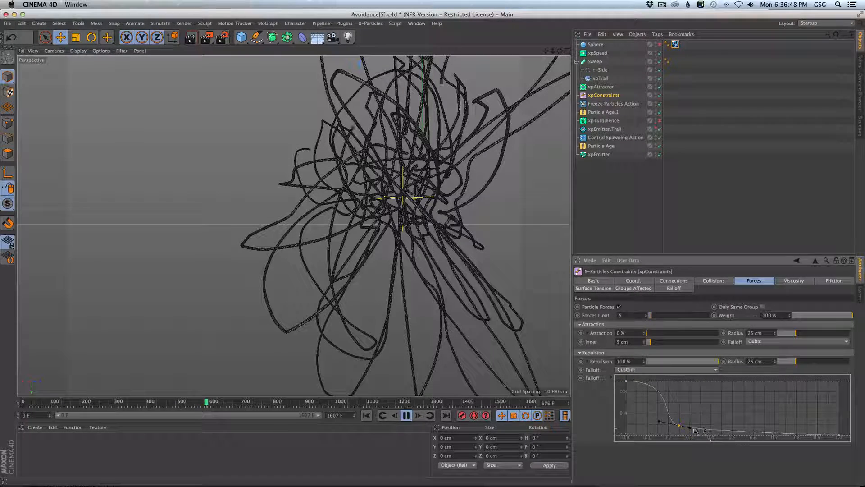
{"action": "left_click", "coordinate": [365, 416]}
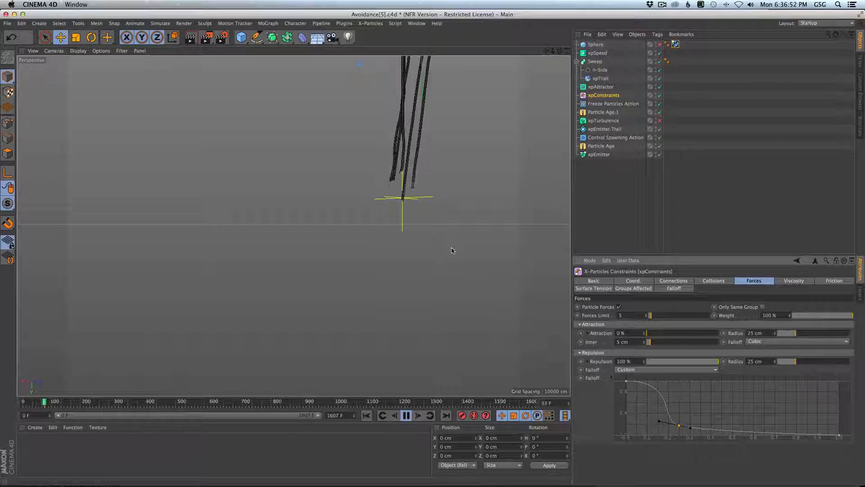
Examine the growing trails around the attractor from several angles and distances, and stop the playback
{"action": "mouse_move", "coordinate": [440, 325]}
{"action": "left_mouse_down", "text": "alt"}
{"action": "mouse_move", "coordinate": [397, 319]}
{"action": "mouse_move", "coordinate": [441, 299]}
{"action": "mouse_move", "coordinate": [440, 292]}
{"action": "mouse_move", "coordinate": [397, 290]}
{"action": "mouse_move", "coordinate": [429, 269]}
{"action": "left_mouse_up", "text": "alt"}
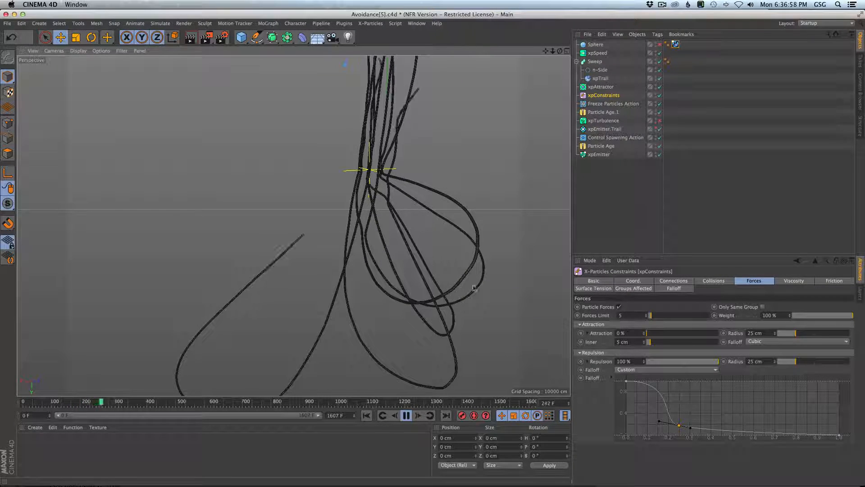
{"action": "mouse_move", "coordinate": [493, 281]}
{"action": "left_mouse_down", "text": "alt"}
{"action": "mouse_move", "coordinate": [507, 267]}
{"action": "mouse_move", "coordinate": [397, 235]}
{"action": "mouse_move", "coordinate": [388, 249]}
{"action": "mouse_move", "coordinate": [398, 260]}
{"action": "left_mouse_up", "text": "alt"}
{"action": "scroll", "coordinate": [399, 260], "scroll_direction": "down", "scroll_amount": 3}
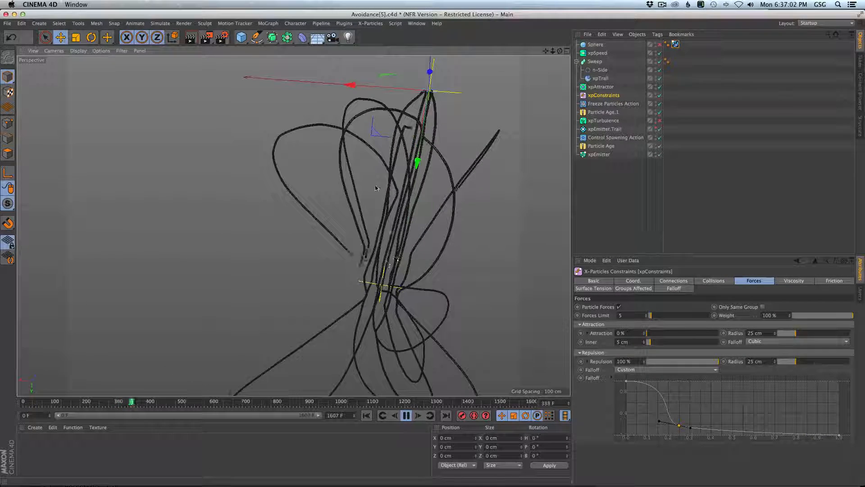
{"action": "scroll", "coordinate": [355, 104], "scroll_direction": "down", "scroll_amount": 3}
{"action": "mouse_move", "coordinate": [366, 134]}
{"action": "left_mouse_down", "text": "alt"}
{"action": "mouse_move", "coordinate": [382, 156]}
{"action": "mouse_move", "coordinate": [293, 225]}
{"action": "mouse_move", "coordinate": [359, 160]}
{"action": "left_mouse_up", "text": "alt"}
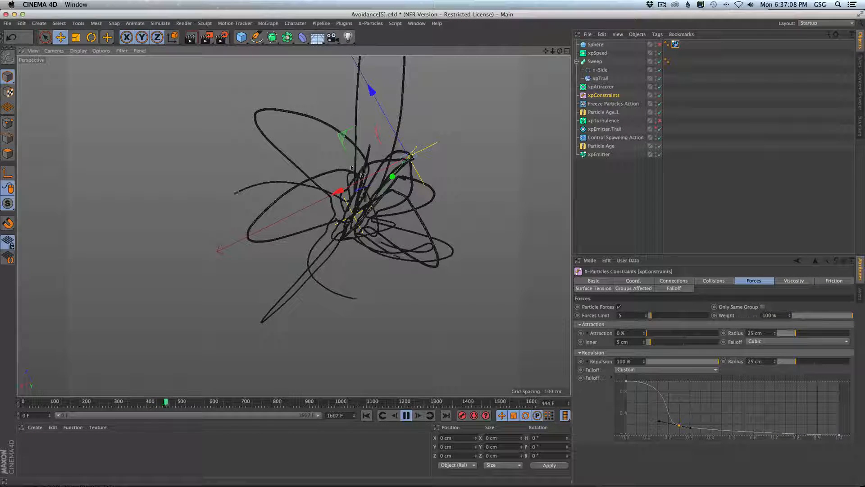
{"action": "left_click_drag", "start_coordinate": [279, 210], "coordinate": [330, 141], "text": "alt"}
{"action": "right_click_drag", "start_coordinate": [356, 202], "coordinate": [424, 185], "text": "alt"}
{"action": "left_click_drag", "start_coordinate": [340, 215], "coordinate": [314, 212], "text": "alt"}
{"action": "right_click_drag", "start_coordinate": [333, 213], "coordinate": [296, 218], "text": "alt"}
{"action": "middle_click_drag", "start_coordinate": [316, 218], "coordinate": [290, 306], "text": "alt"}
{"action": "left_click", "coordinate": [406, 416]}
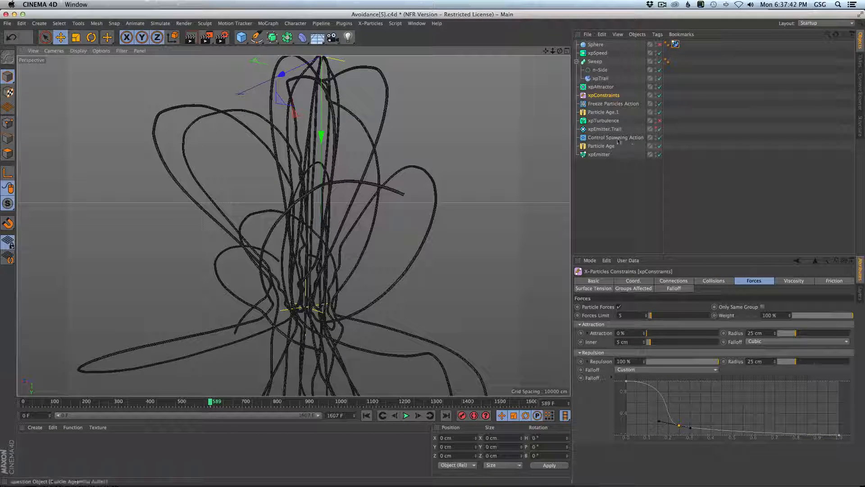
Review the xpTurbulence settings, the emission settings of xpEmitter.Trail and the Viscosity settings of xpConstraints
{"action": "left_click", "coordinate": [602, 136]}
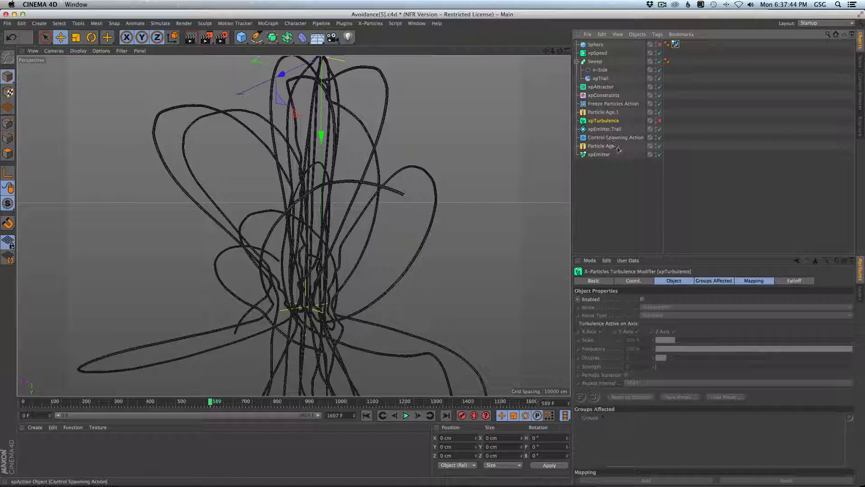
{"action": "left_click", "coordinate": [602, 129]}
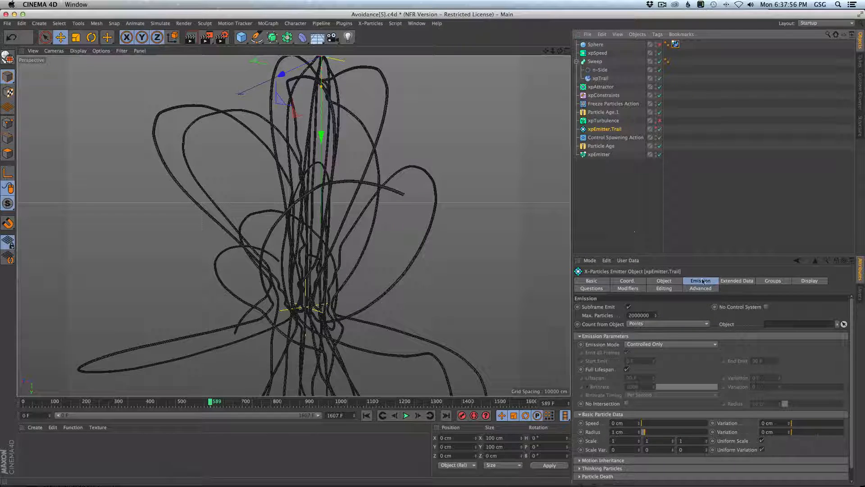
{"action": "left_click", "coordinate": [603, 96]}
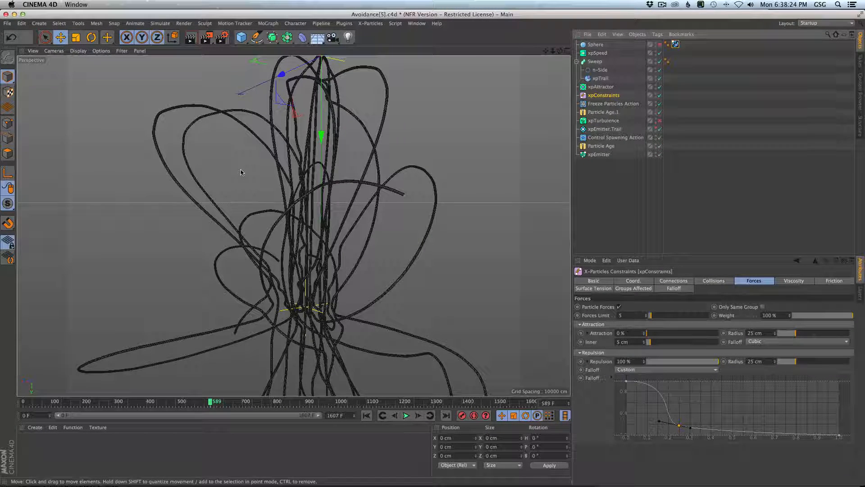
{"action": "left_click", "coordinate": [787, 281]}
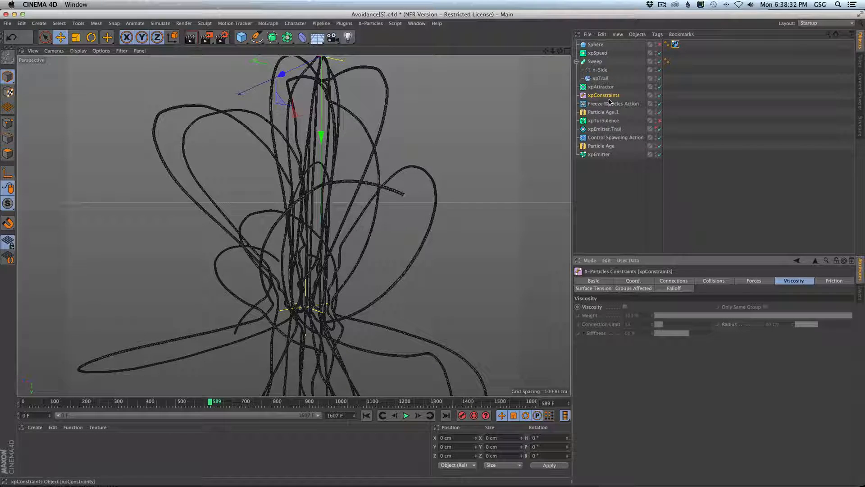
Disable xpConstraints and look through the available X-Particles dynamics objects without adding one
{"action": "left_click", "coordinate": [659, 95]}
{"action": "left_click", "coordinate": [370, 23]}
{"action": "mouse_move", "coordinate": [401, 185]}
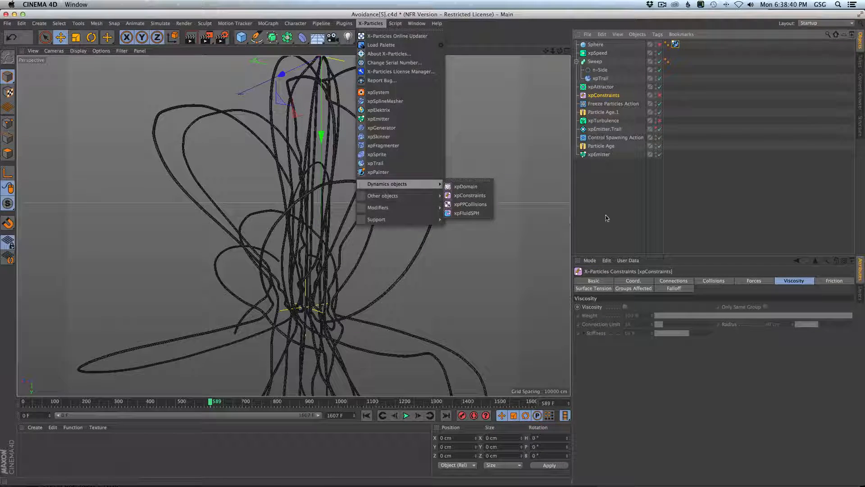
{"action": "left_click", "coordinate": [509, 123]}
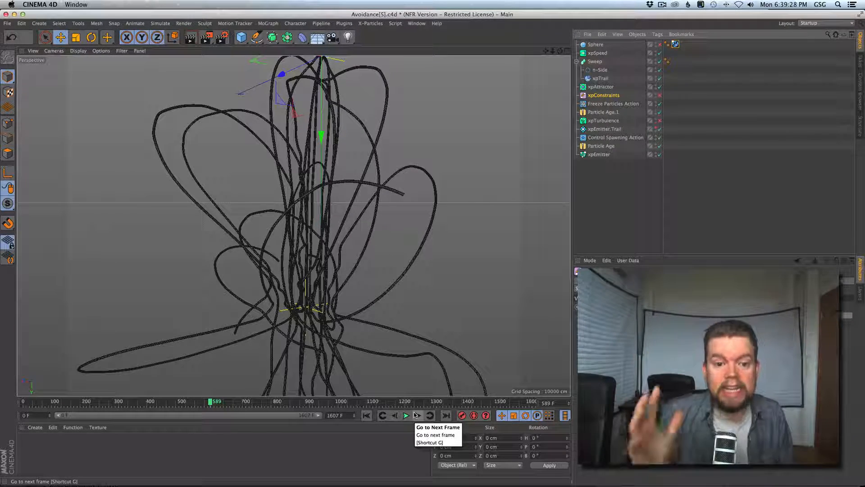
Switch to Google Chrome to view the Golden Coils render on Instagram, and return to Cinema 4D
{"action": "key", "text": "super+Tab"}
{"action": "key", "text": "super+Tab"}
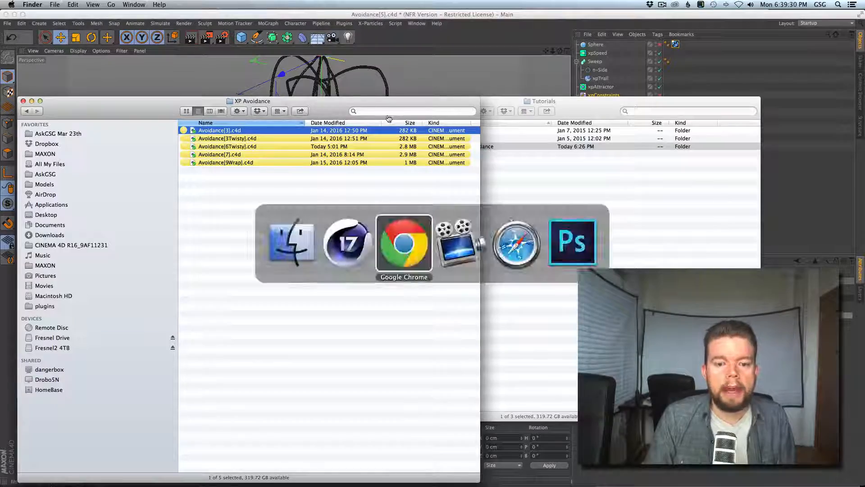
{"action": "left_click", "coordinate": [432, 305]}
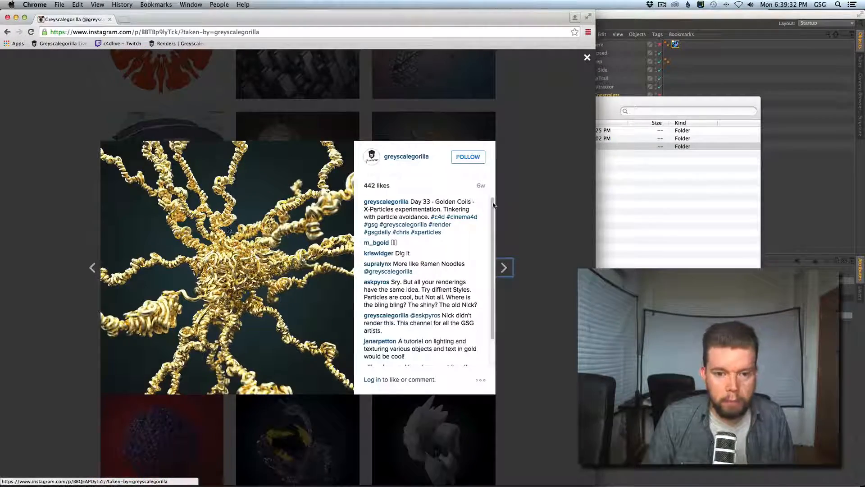
{"action": "left_click", "coordinate": [587, 58]}
{"action": "left_click", "coordinate": [610, 20]}
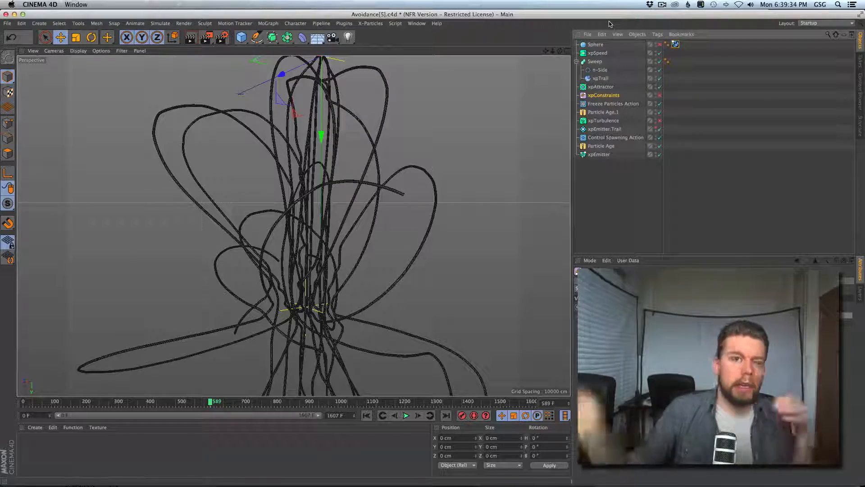